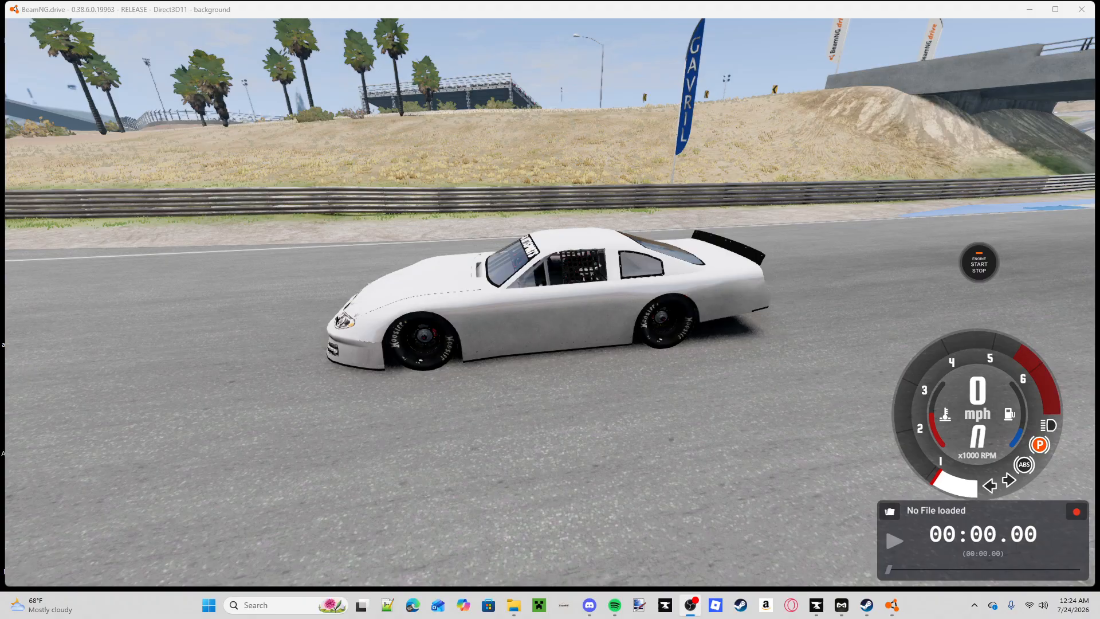
- Switch to BeamNG.drive, view the white stock car from both sides, and open its vehicle configuration
key("alt+Tab")
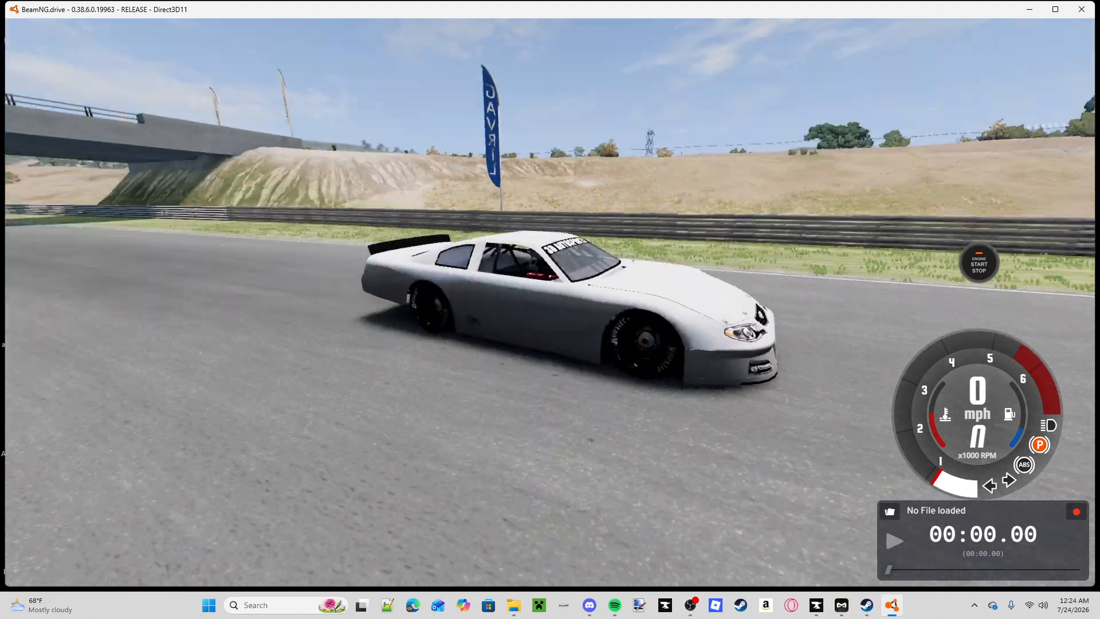
left_click_drag(716, 237, 520, 236)
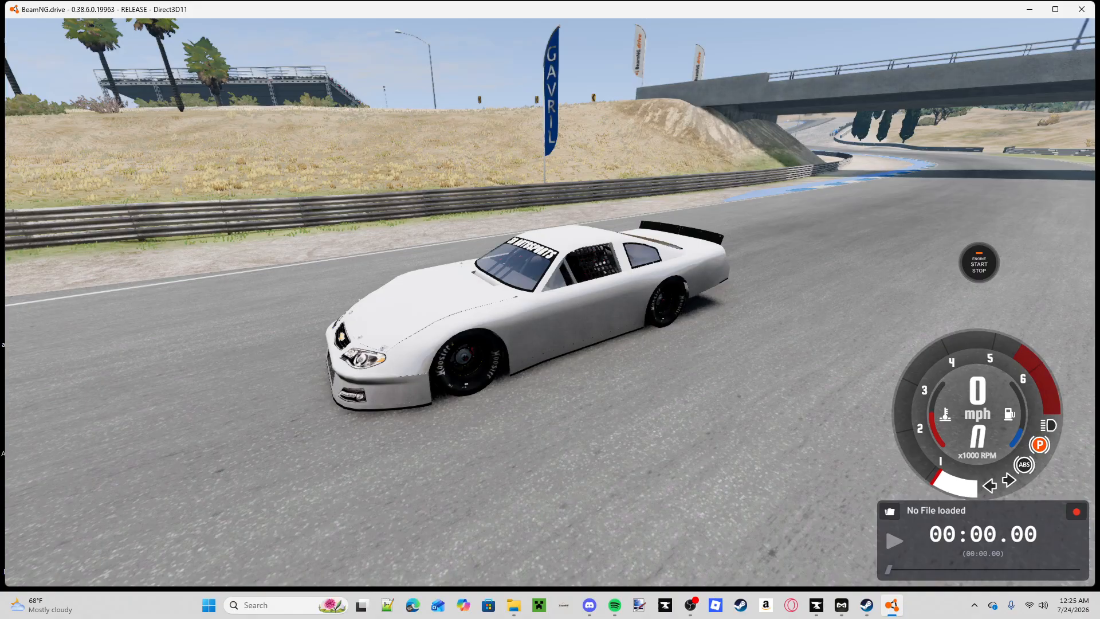
mouse_move(585, 228)
left_mouse_down()
mouse_move(458, 229)
mouse_move(586, 229)
left_mouse_up()
key("Escape")
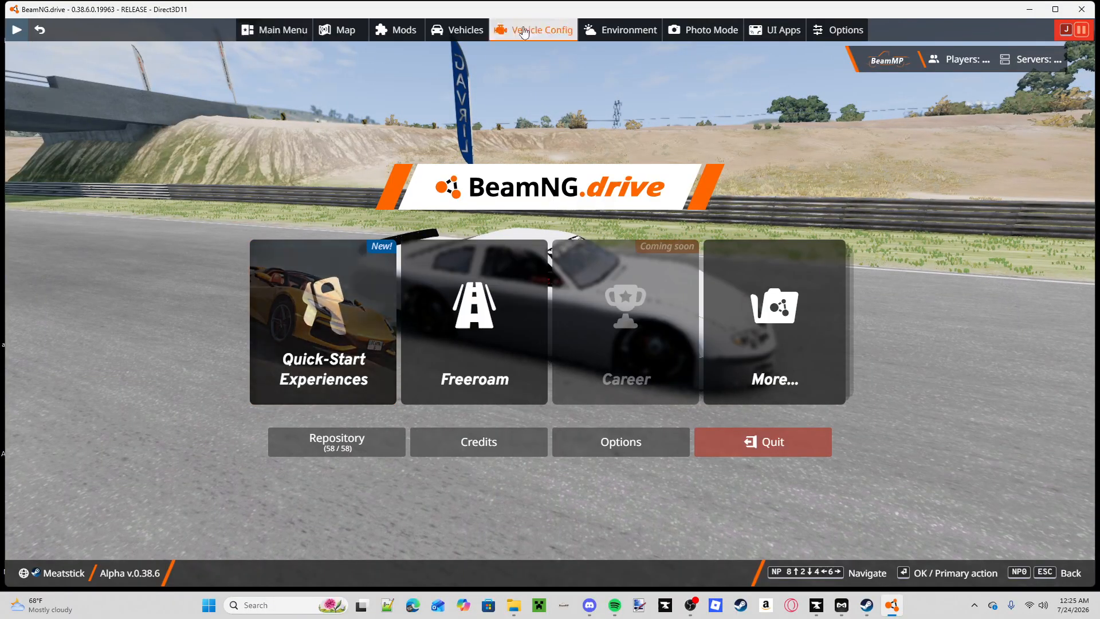
left_click(535, 29)
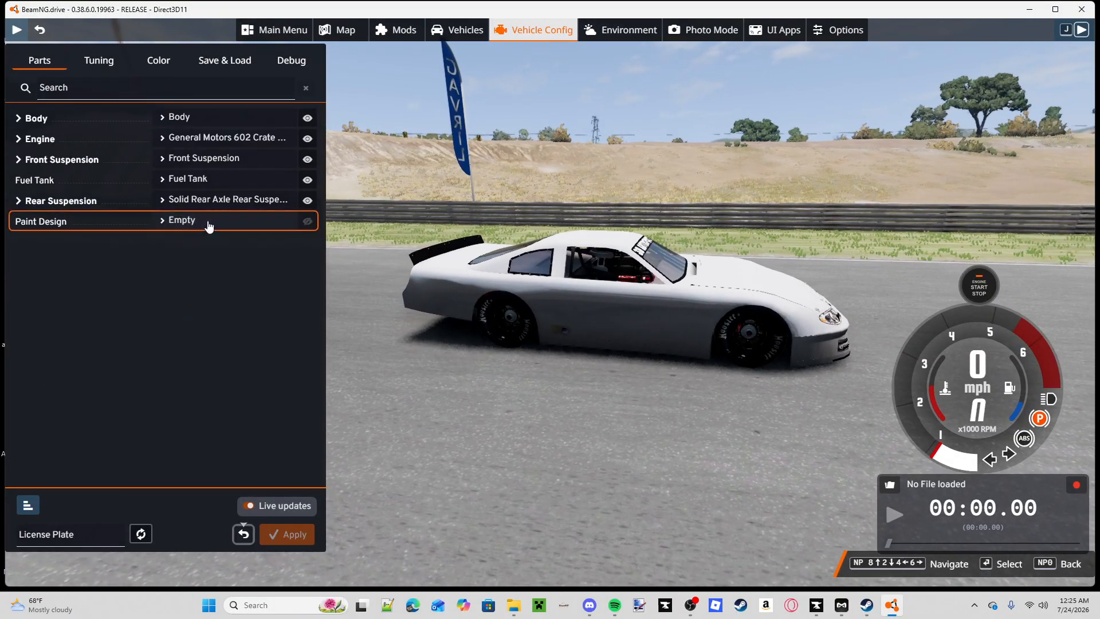
- Apply the TDG-storm - 24 paint design to the car and view the painted car without the configuration in the way
left_click(207, 223)
scroll(239, 307, "down", 15)
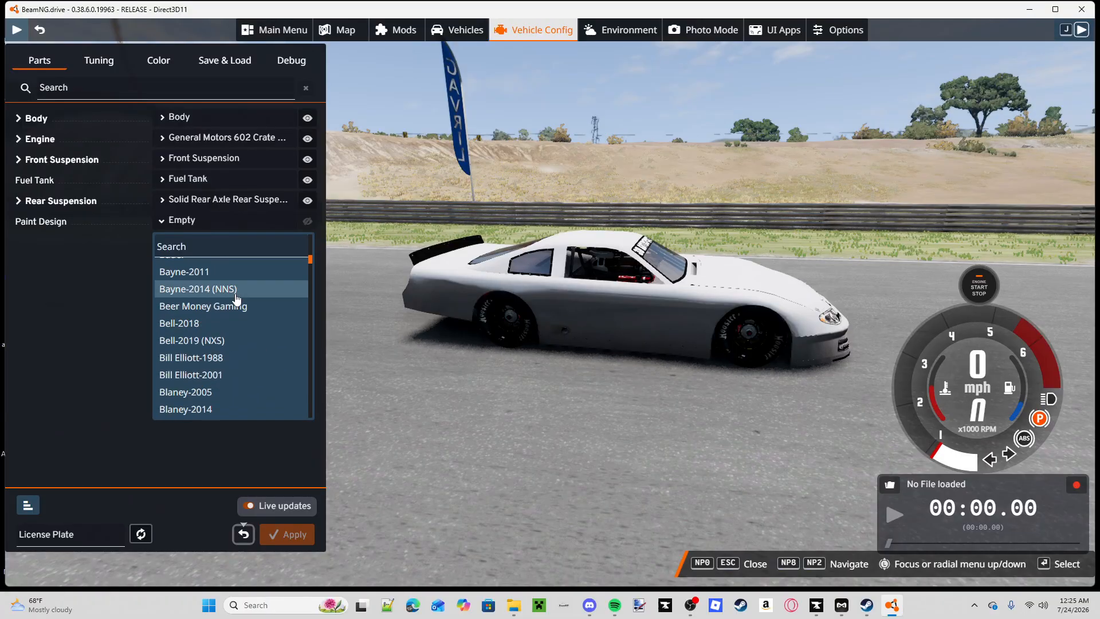
scroll(237, 299, "down", 15)
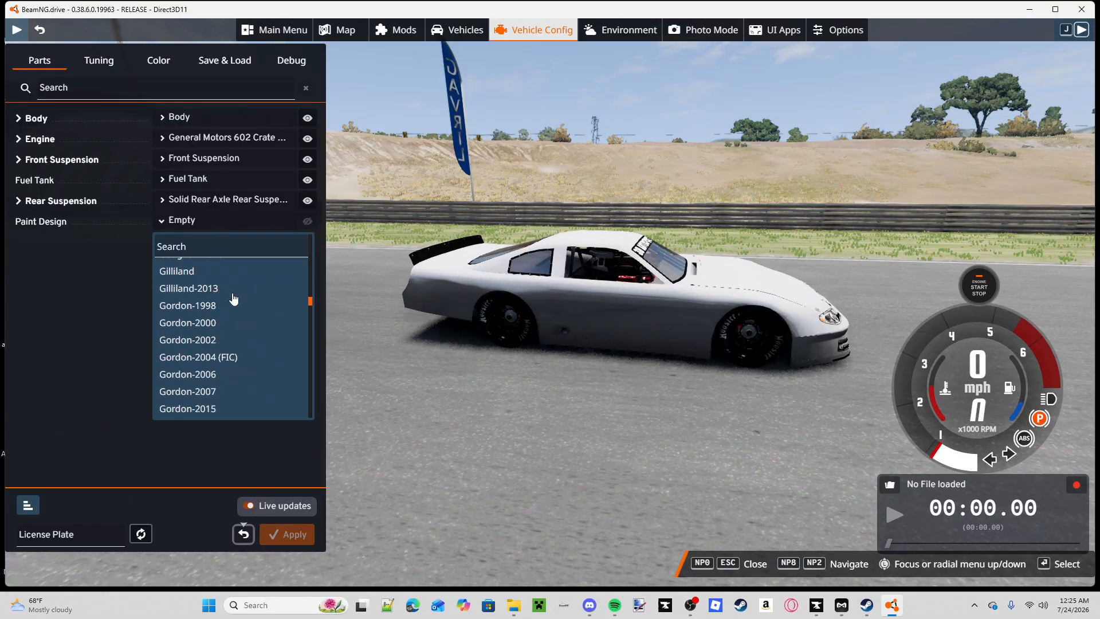
scroll(234, 299, "down", 15)
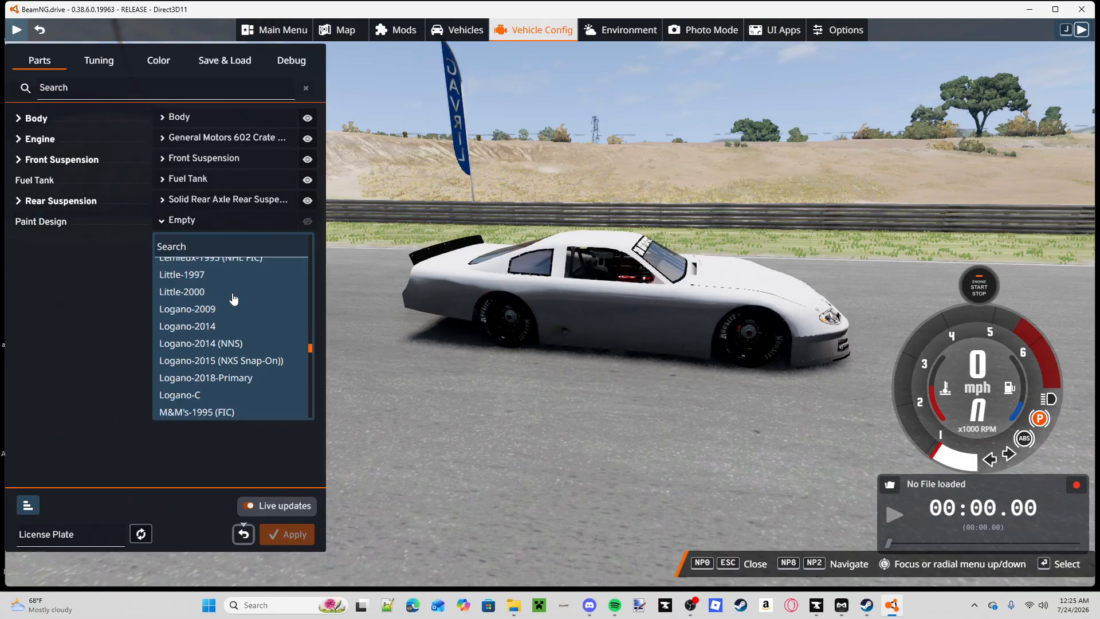
scroll(233, 299, "down", 20)
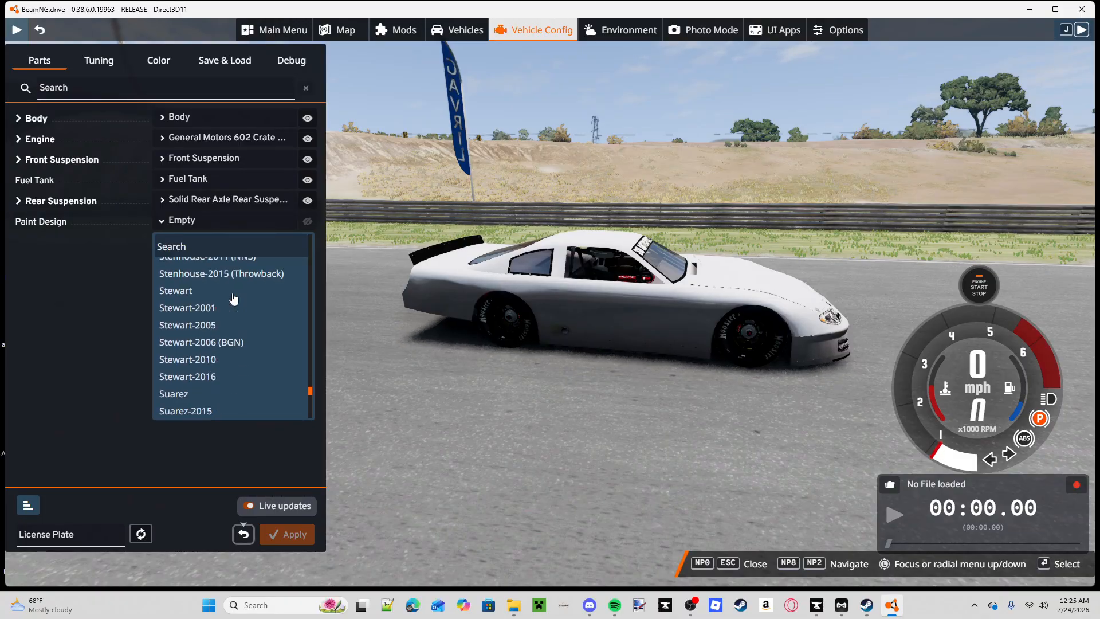
scroll(233, 299, "up", 3)
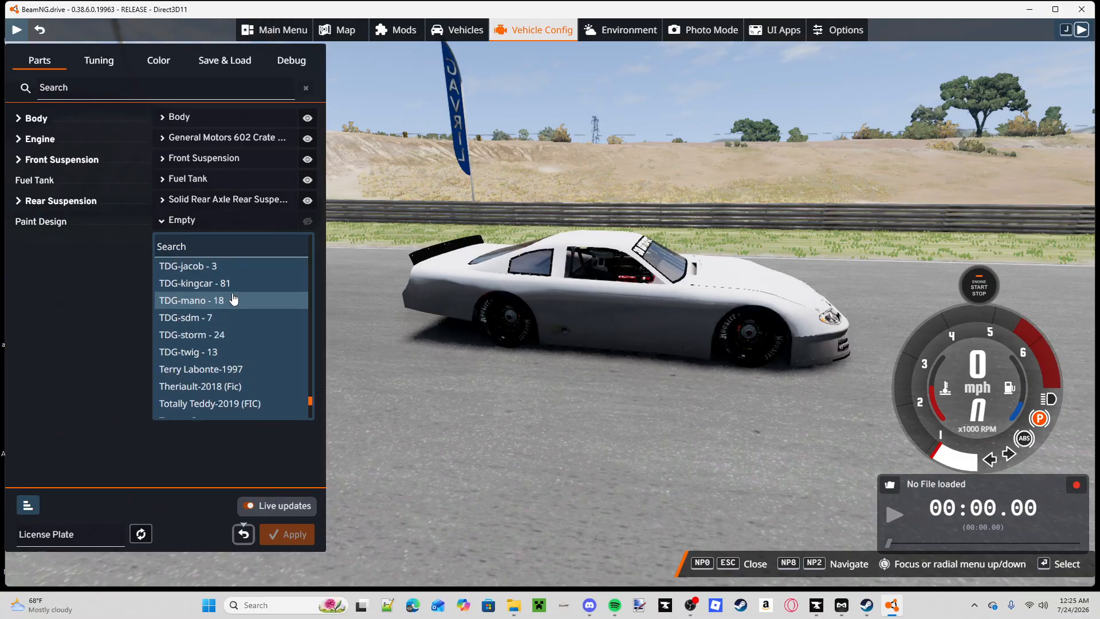
left_click(230, 337)
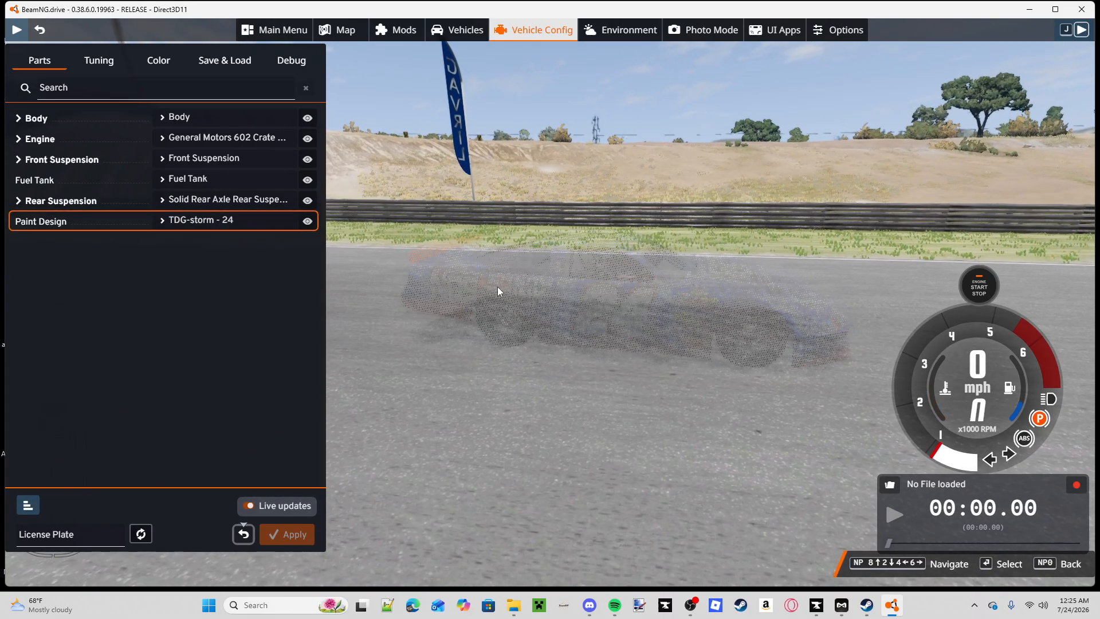
key("Escape")
left_click_drag(681, 266, 551, 265)
- Search the car's available paint designs for "TDG", look through the matching schemes, and leave the vehicle configuration
key("Escape")
left_click(521, 35)
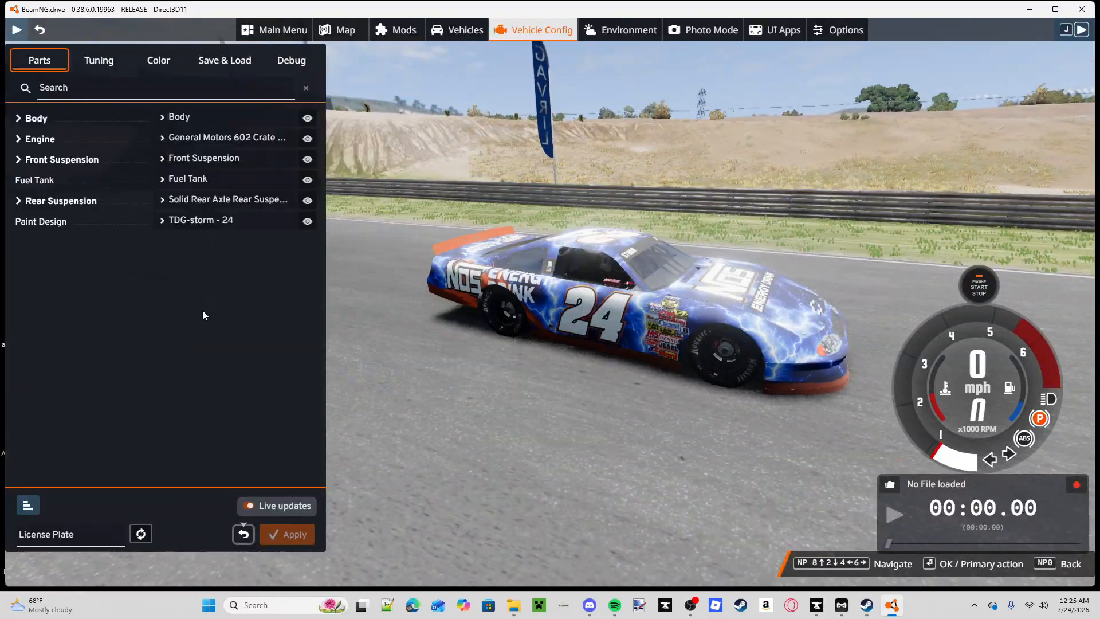
left_click(199, 220)
type("tDG")
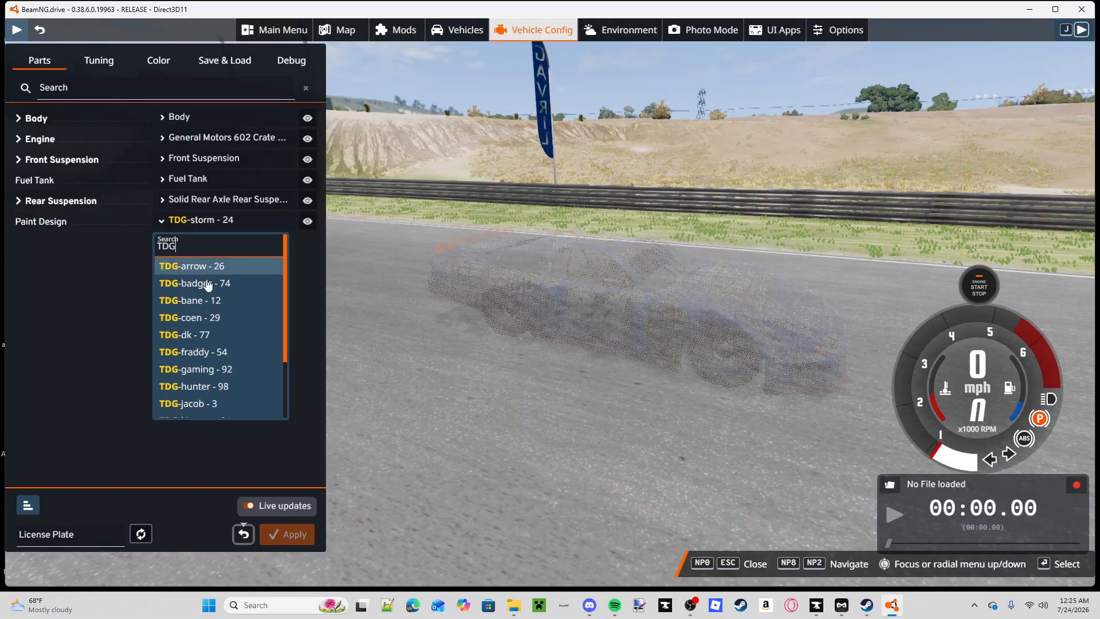
scroll(209, 286, "down", 5)
scroll(209, 288, "up", 5)
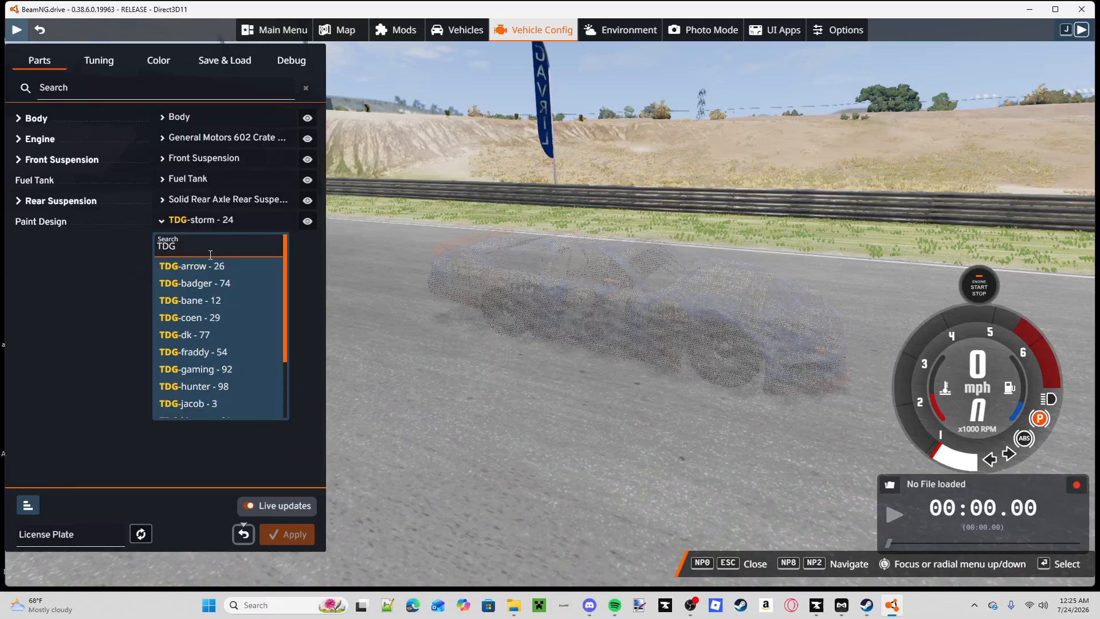
scroll(233, 346, "down", 5)
scroll(229, 321, "up", 5)
left_click(16, 29)
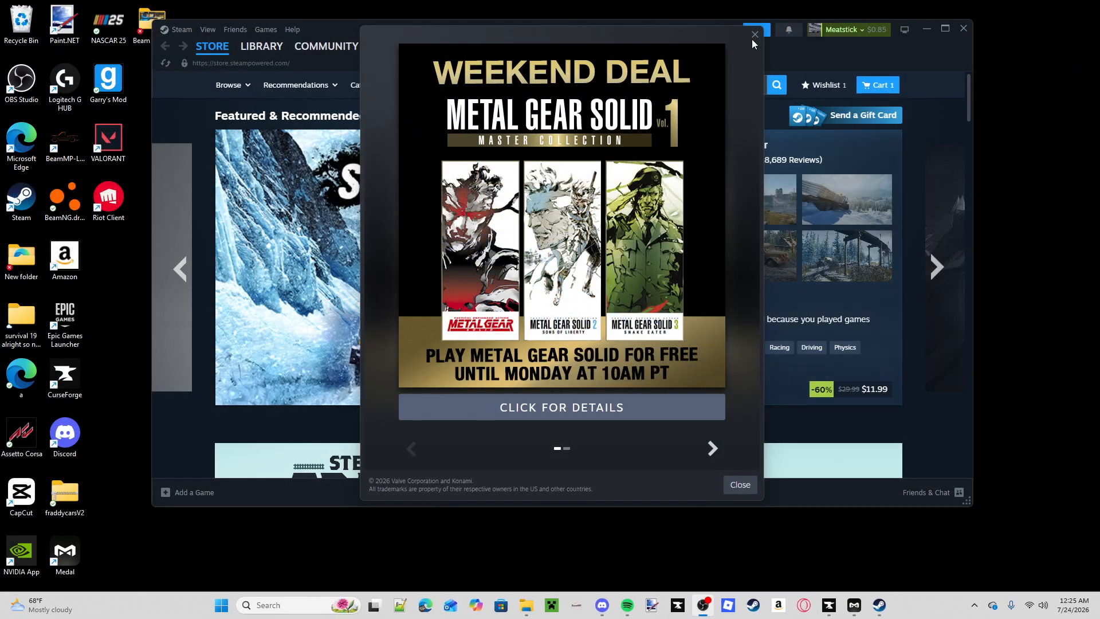
- Dismiss the Steam weekend deal announcement and minimize the Steam window to reach the desktop
left_click(756, 34)
left_click(926, 29)
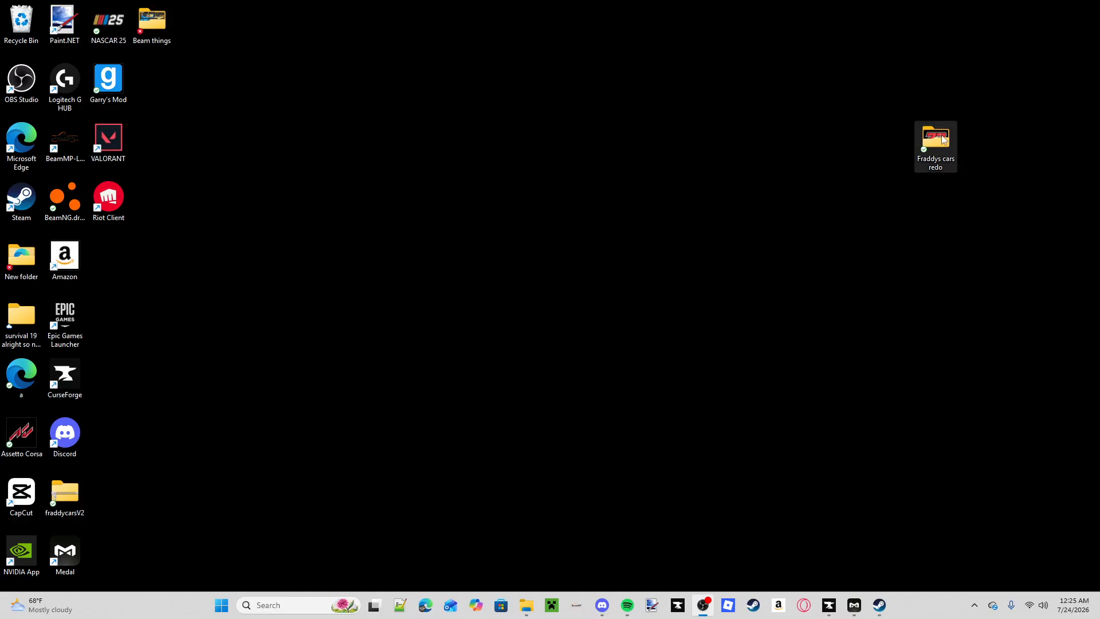
- Reposition the Fraddys cars redo folder near the middle of the desktop, look at its subfolders, and close it
left_click_drag(942, 139, 682, 83)
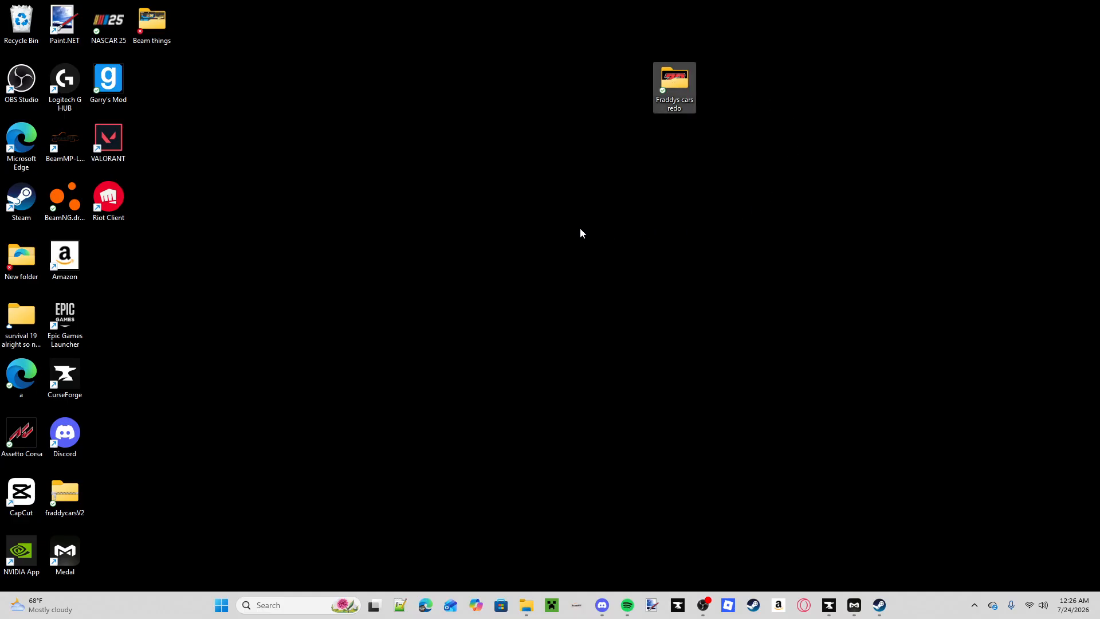
double_click(686, 88)
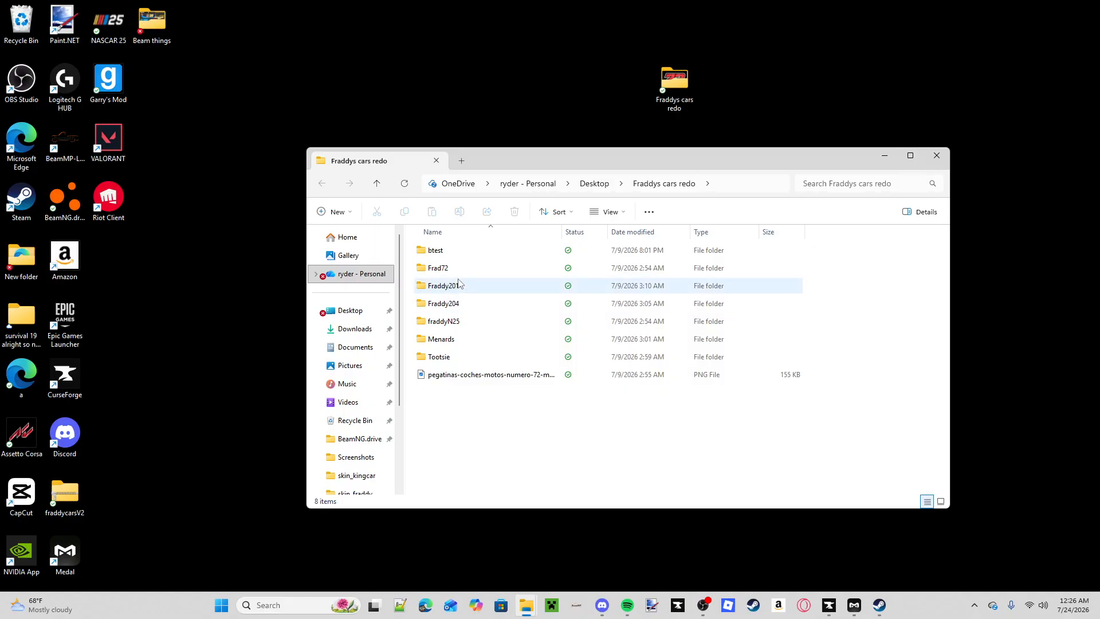
left_click(444, 268)
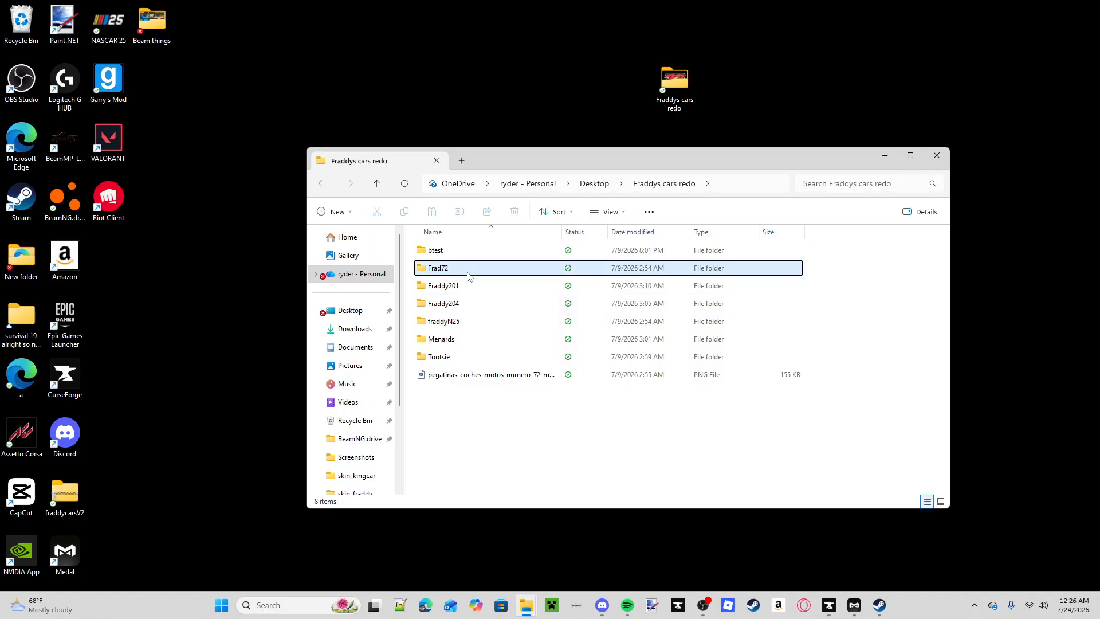
left_click(937, 156)
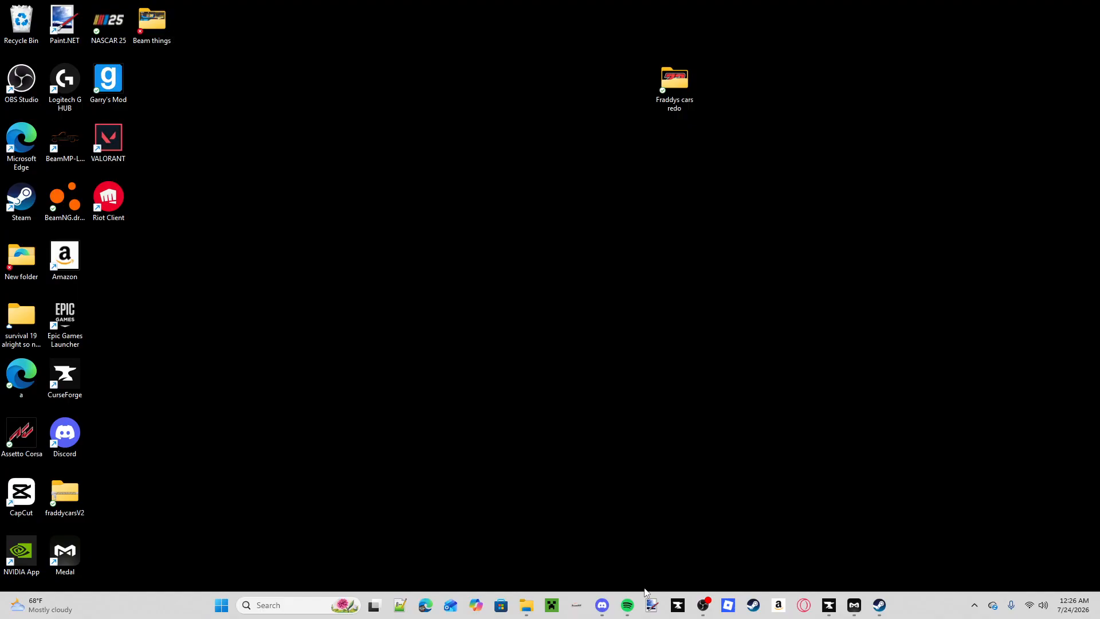
- Launch Paint.NET, close the blank untitled image, and minimize the program
left_click(652, 604)
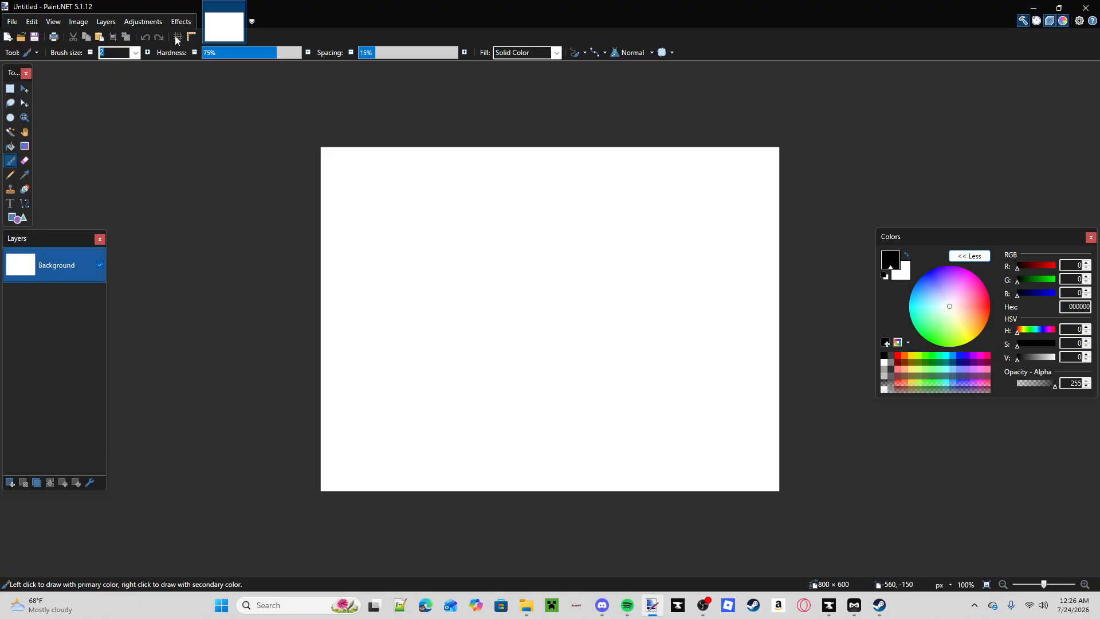
left_click(241, 7)
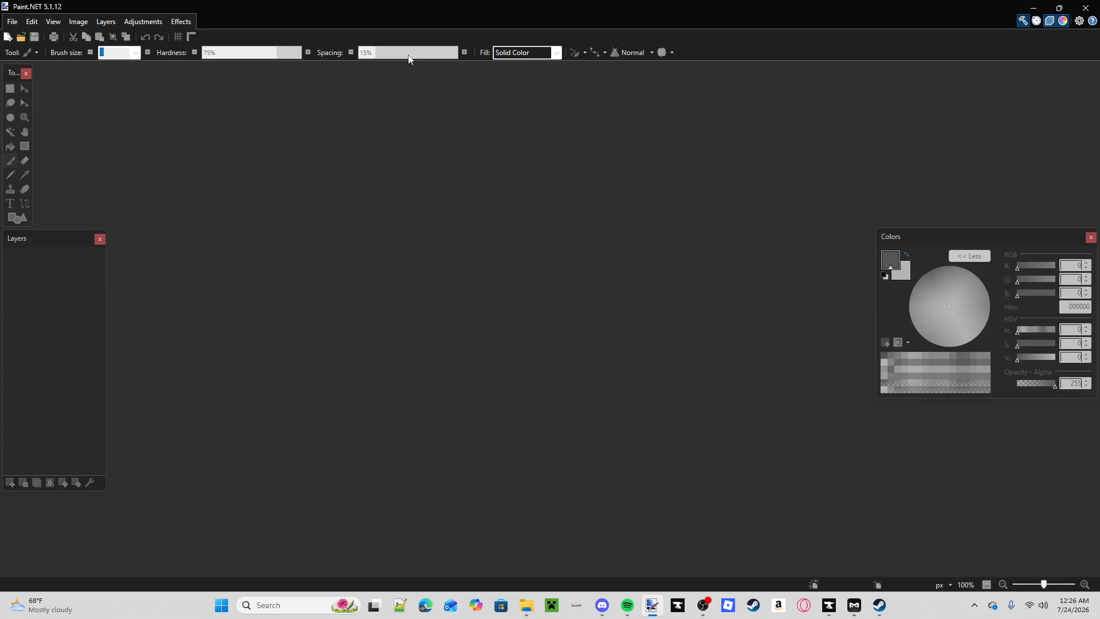
left_click(1034, 8)
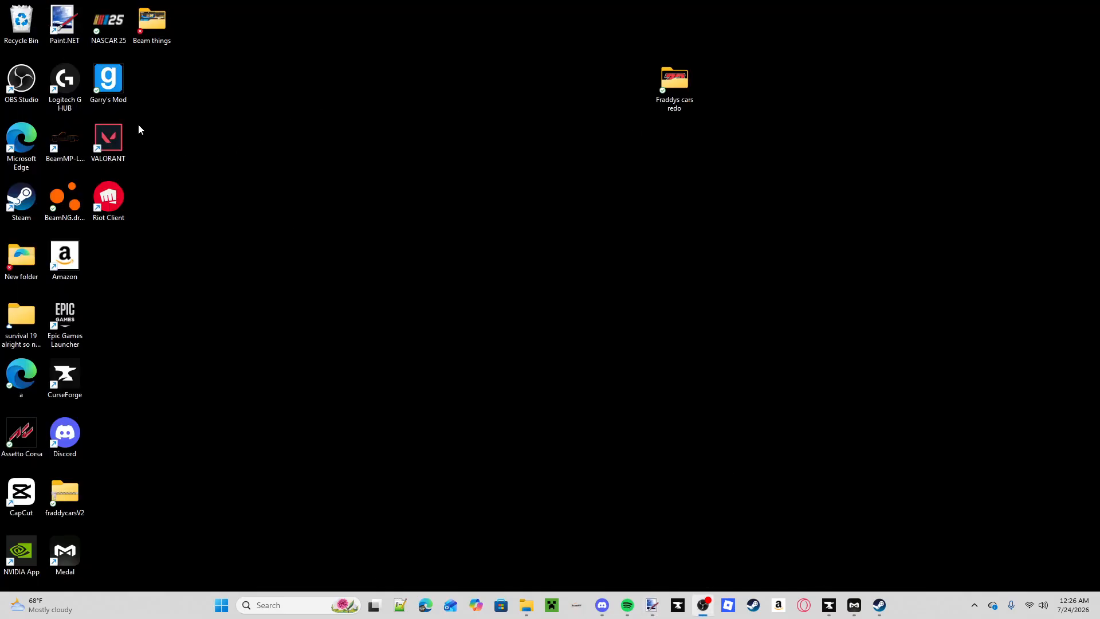
- Examine the car template files in the Templates folder inside the desktop's Beam things folder, then minimize File Explorer
double_click(167, 31)
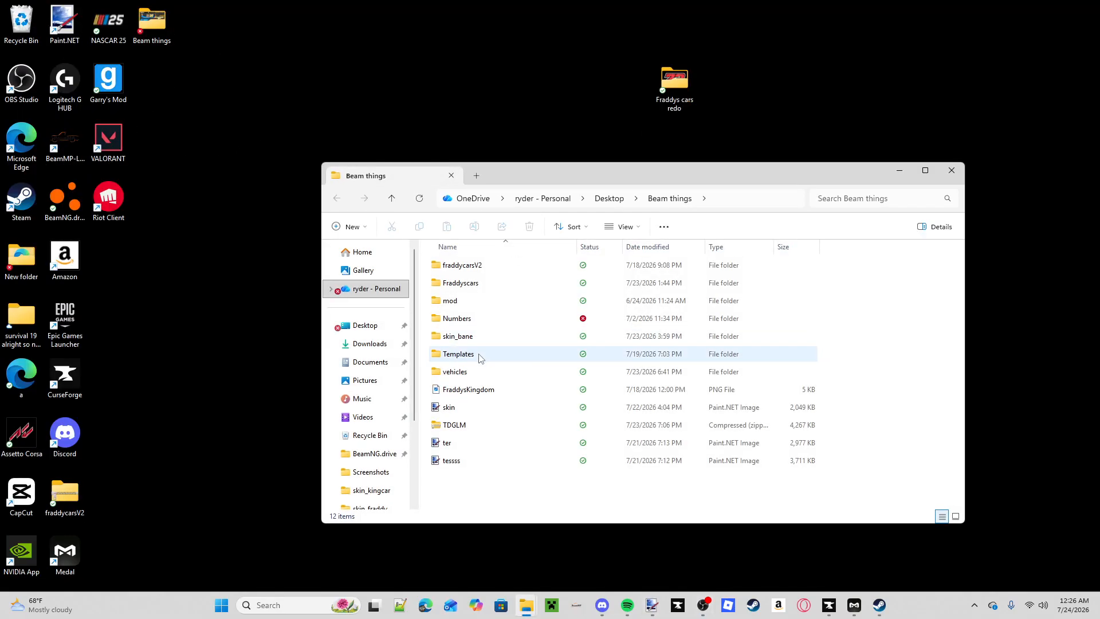
left_click(926, 171)
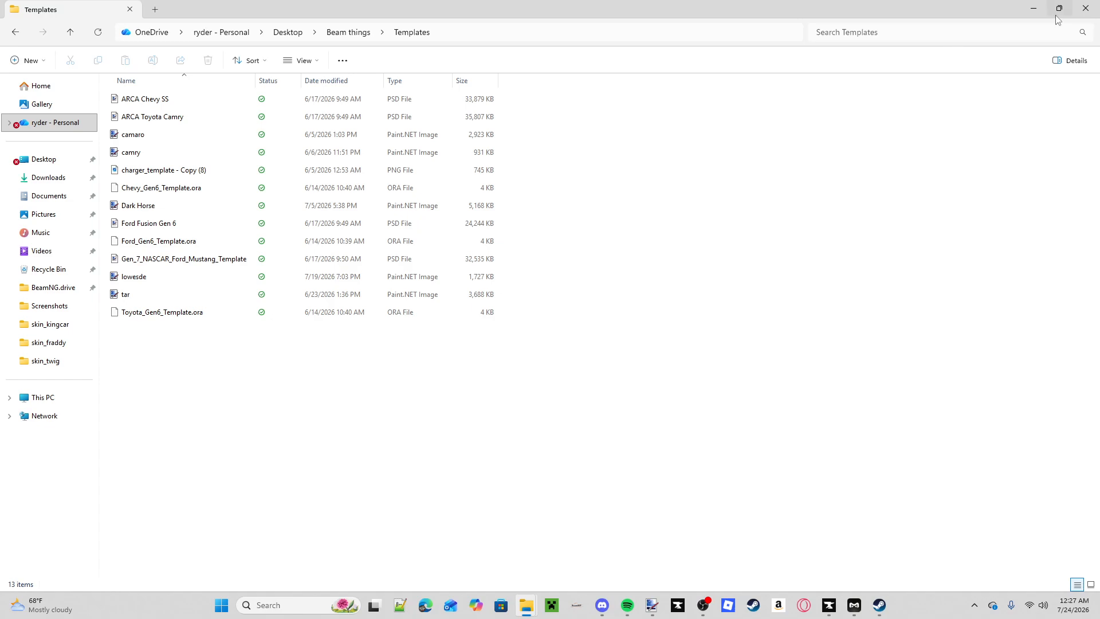
left_click(1033, 9)
- Switch to Discord in a maximized window and open the scheme-making channel of the TheDaytonaGuy's server
mouse_move(650, 608)
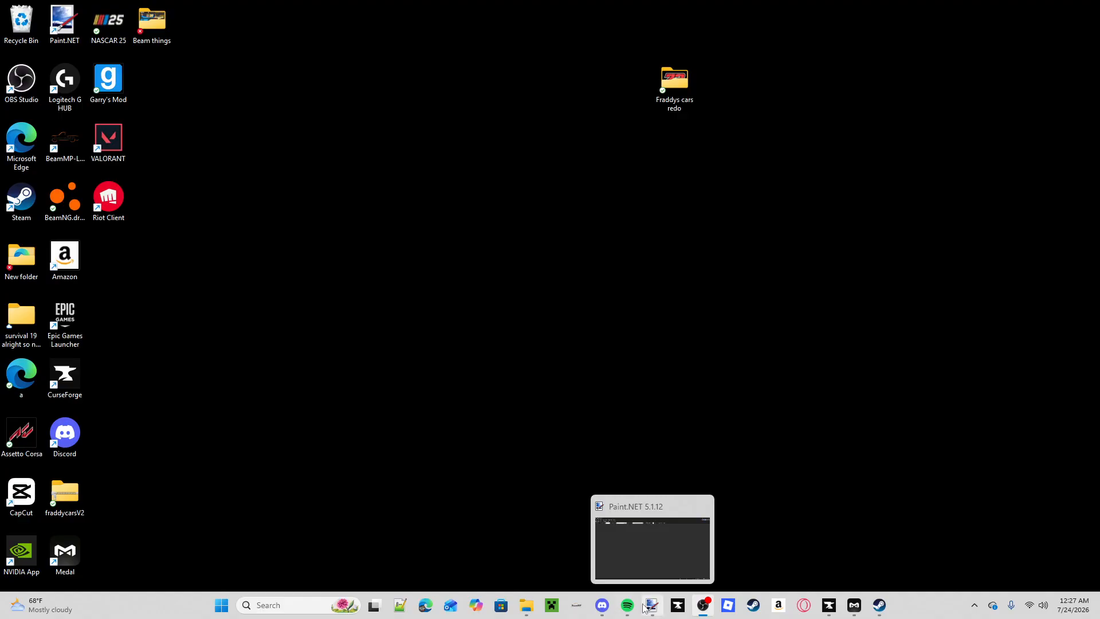
left_click(603, 605)
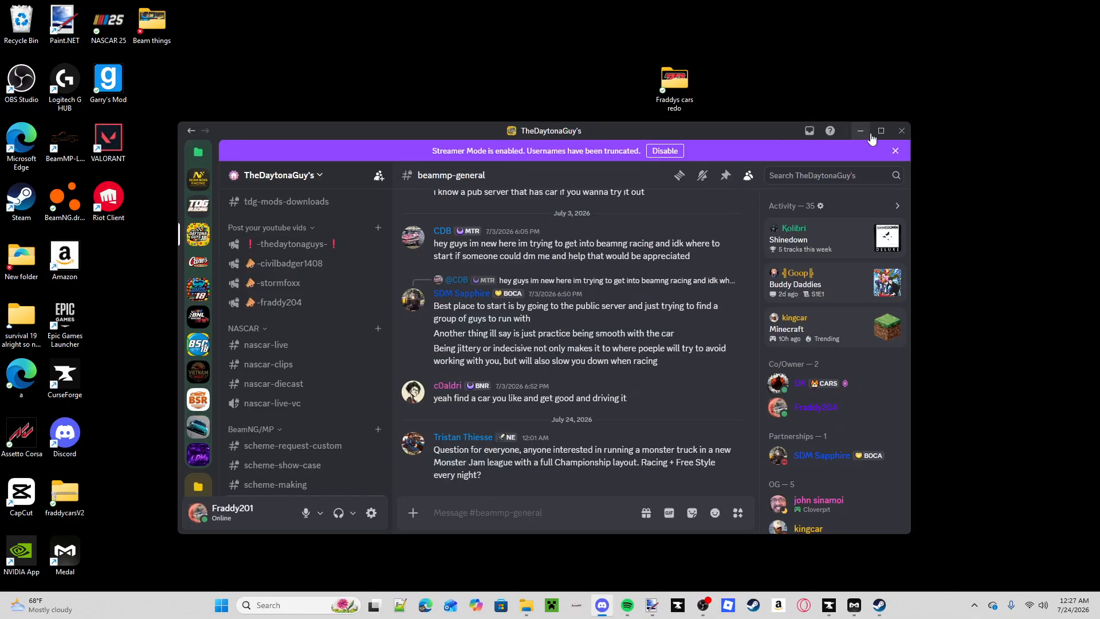
left_click(883, 131)
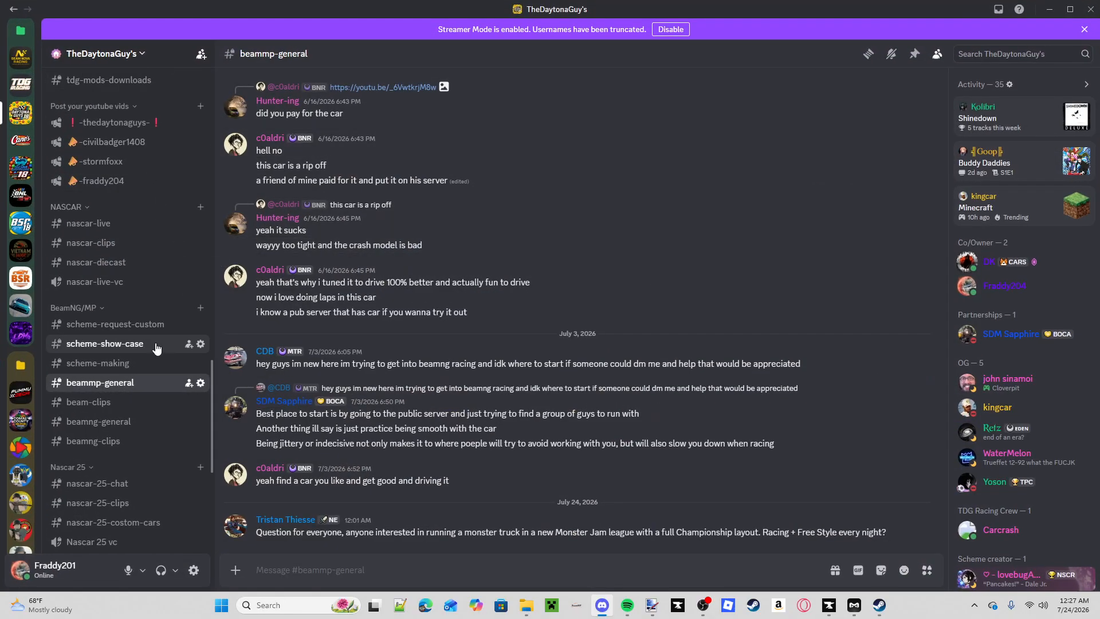
scroll(172, 343, "down", 2)
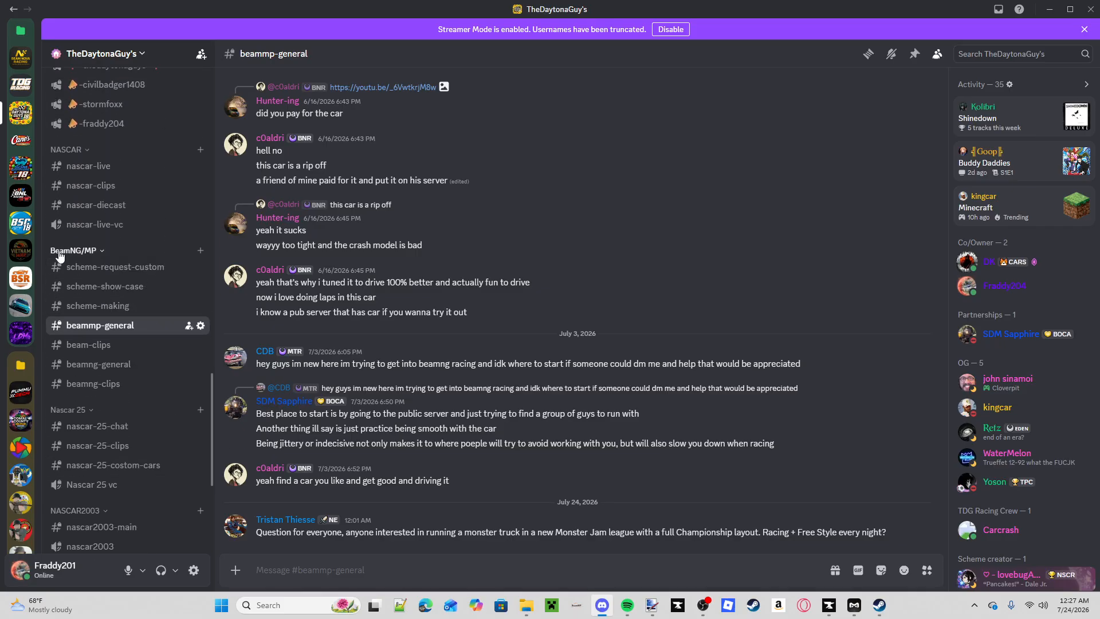
left_click(109, 305)
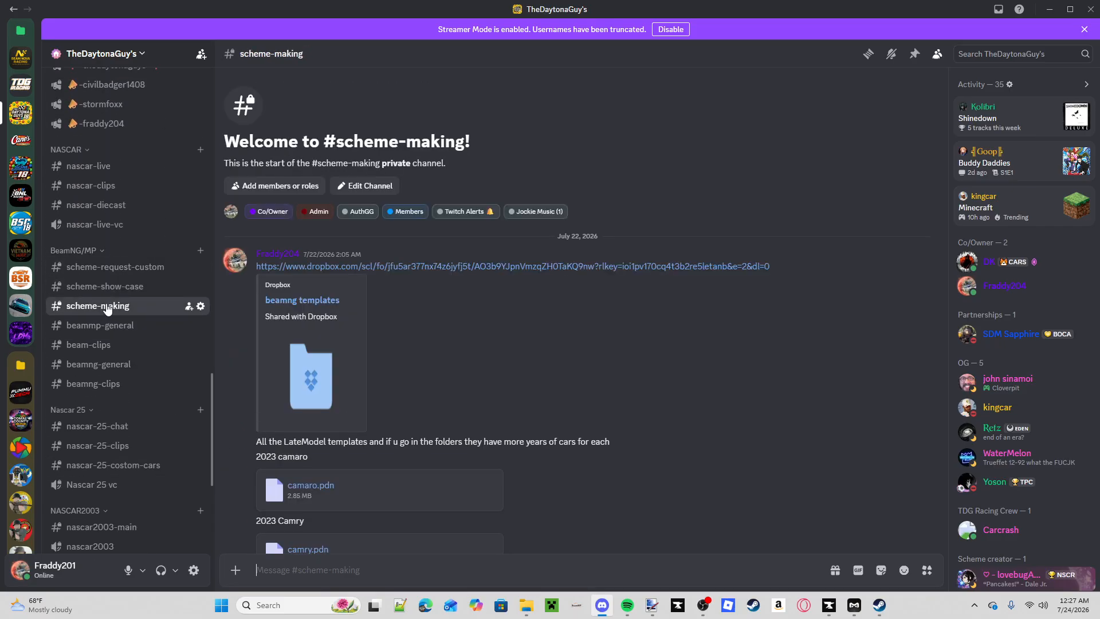
- Examine the Dropbox link, the car template files and the Paint.NET download link posted in the scheme-making channel
scroll(434, 352, "down", 6)
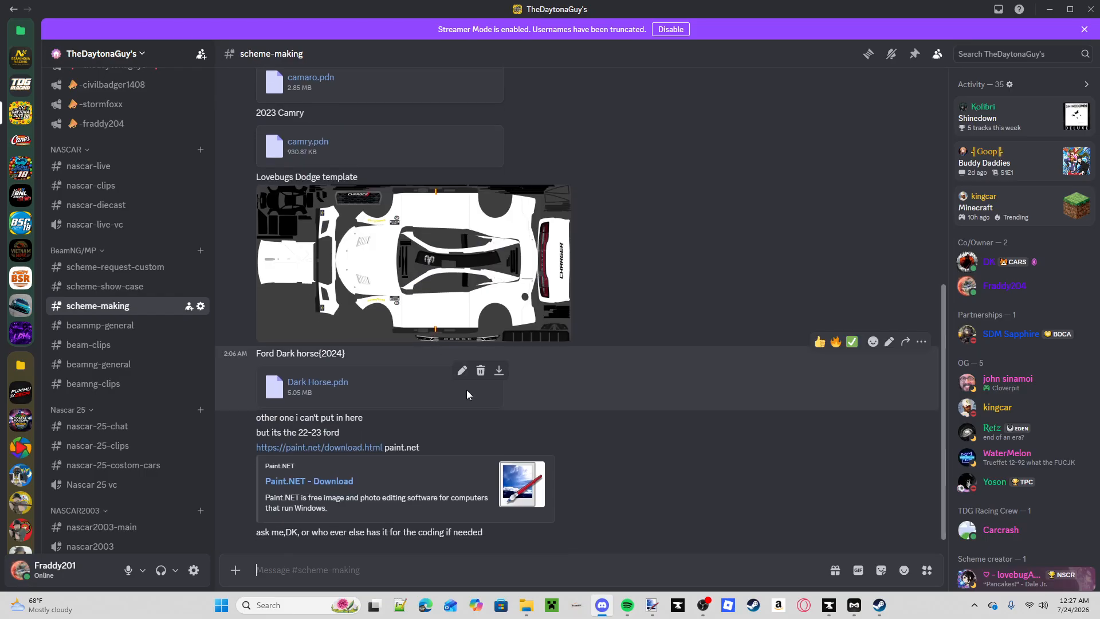
scroll(587, 389, "up", 10)
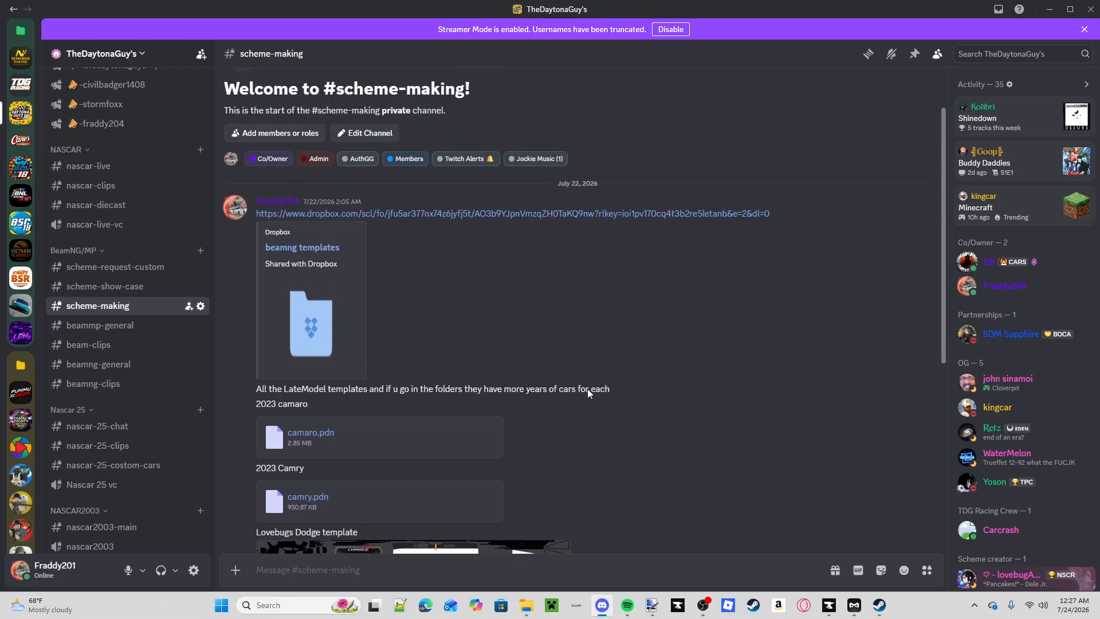
scroll(587, 389, "down", 5)
scroll(587, 390, "down", 3)
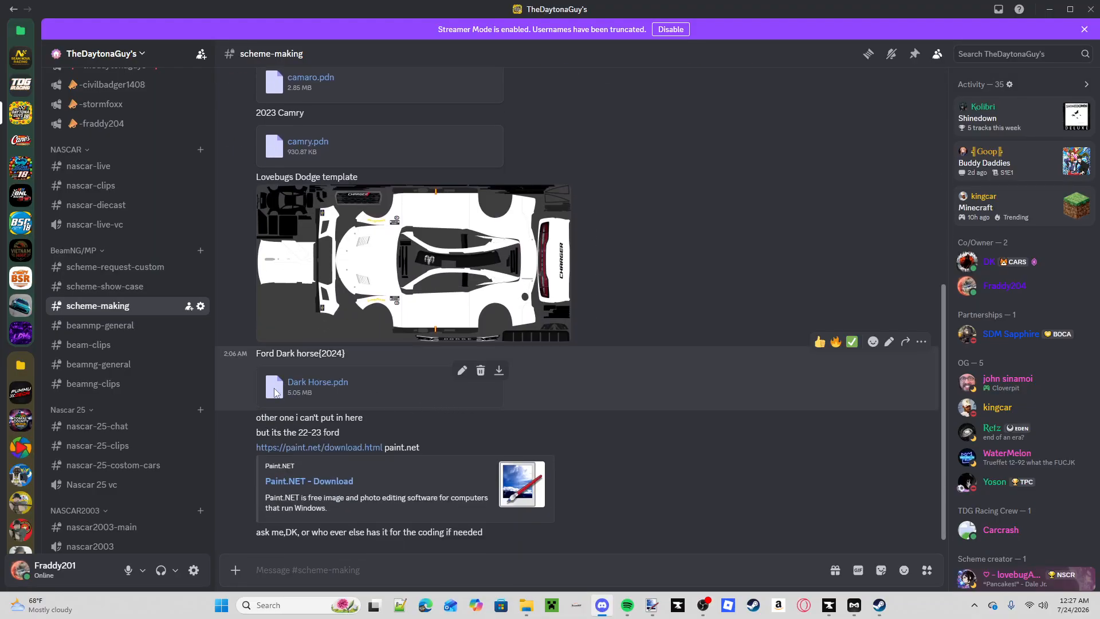
scroll(303, 379, "up", 6)
scroll(320, 297, "down", 6)
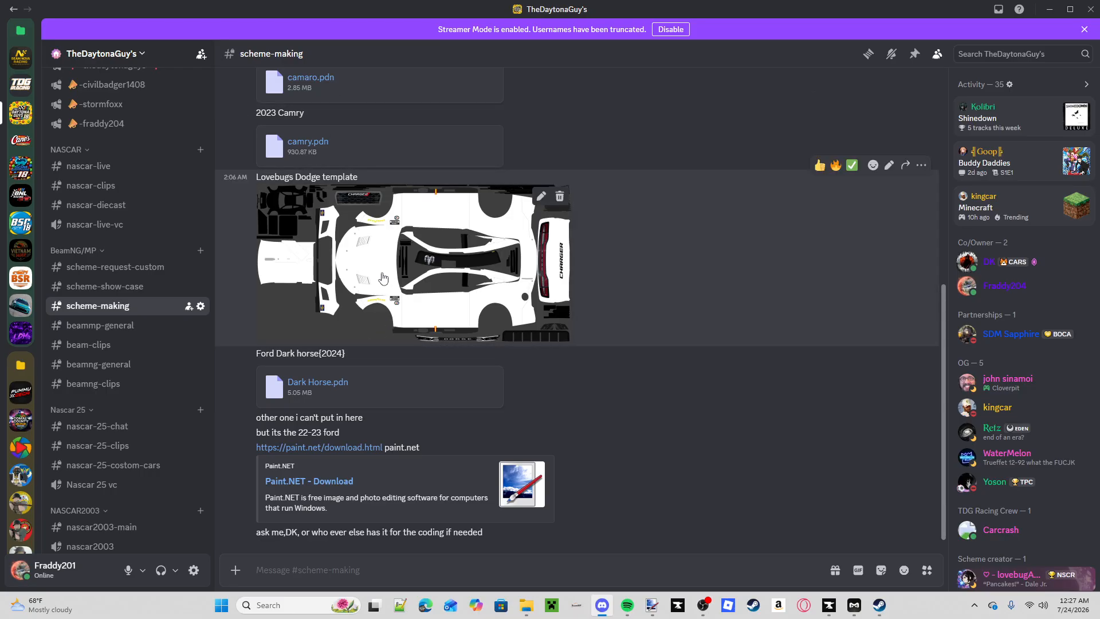
scroll(383, 279, "up", 1)
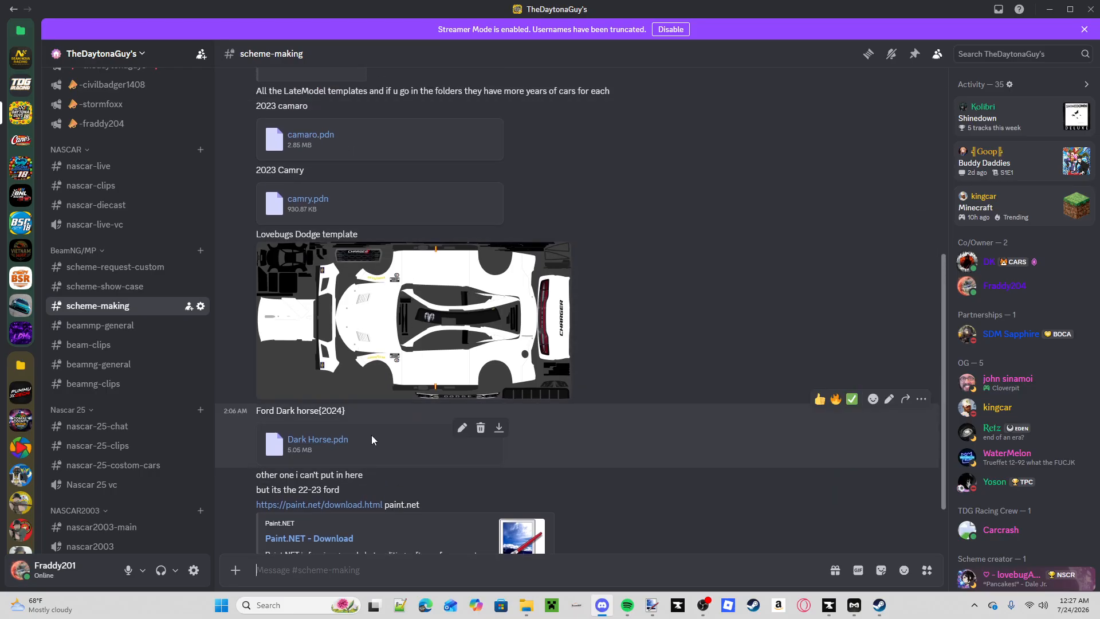
scroll(378, 430, "up", 6)
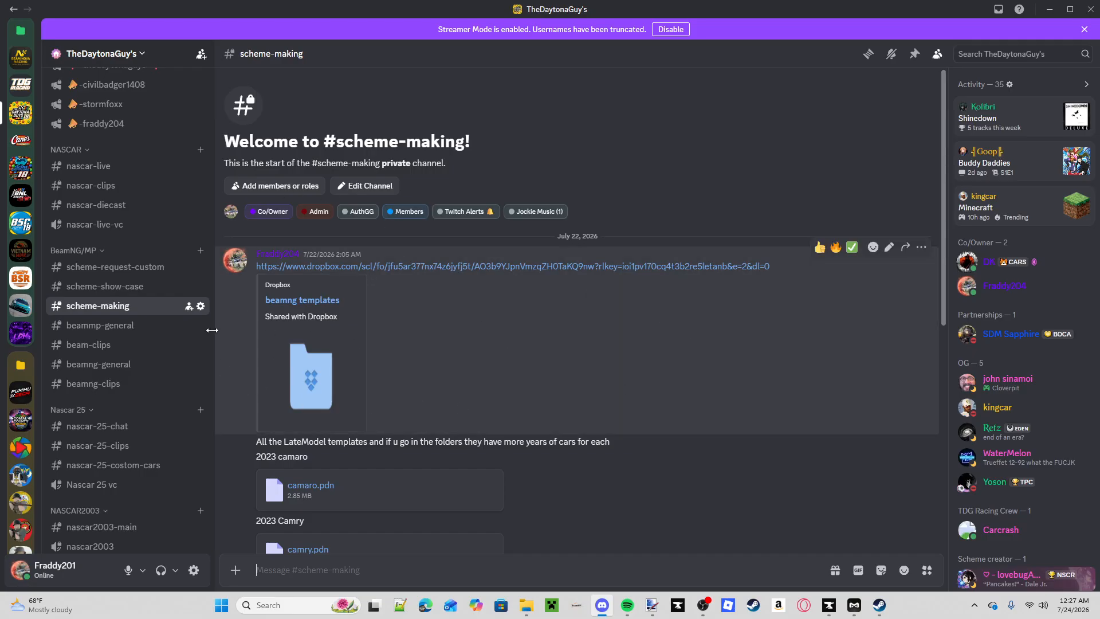
- Open the beamng templates Dropbox link posted in the scheme-making channel and examine the shared folders and template files
scroll(480, 273, "down", 7)
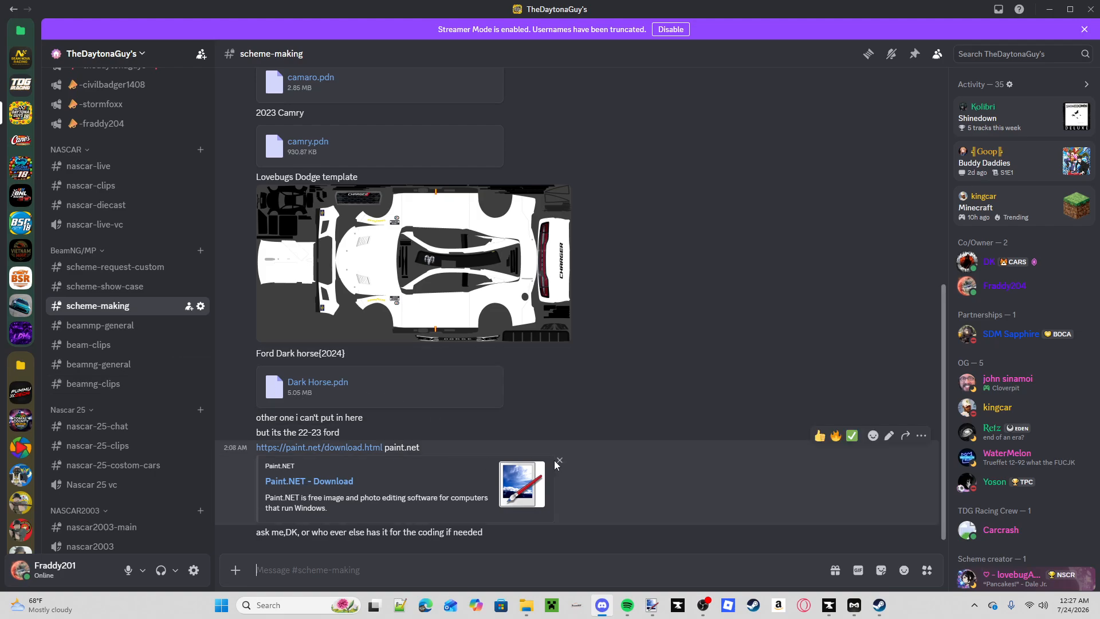
scroll(504, 459, "up", 7)
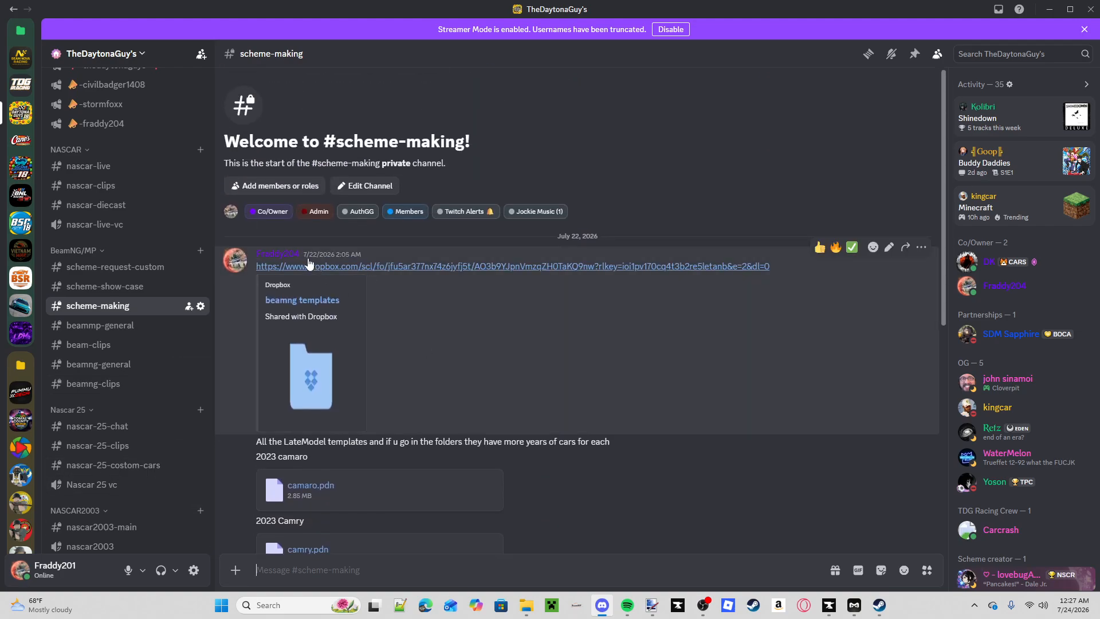
left_click(303, 307)
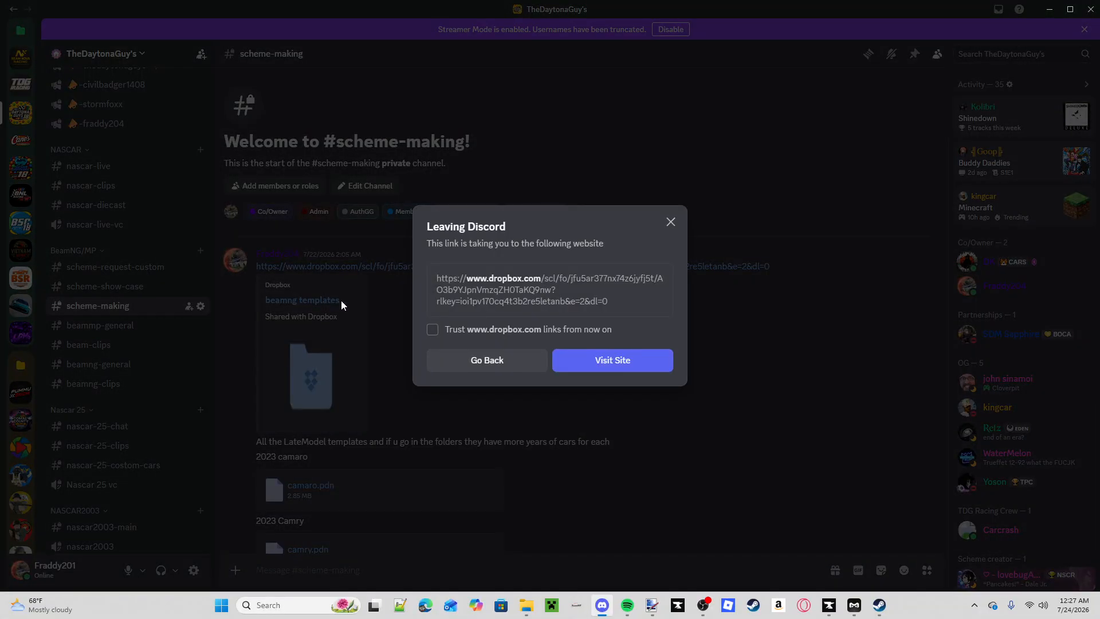
left_click(589, 355)
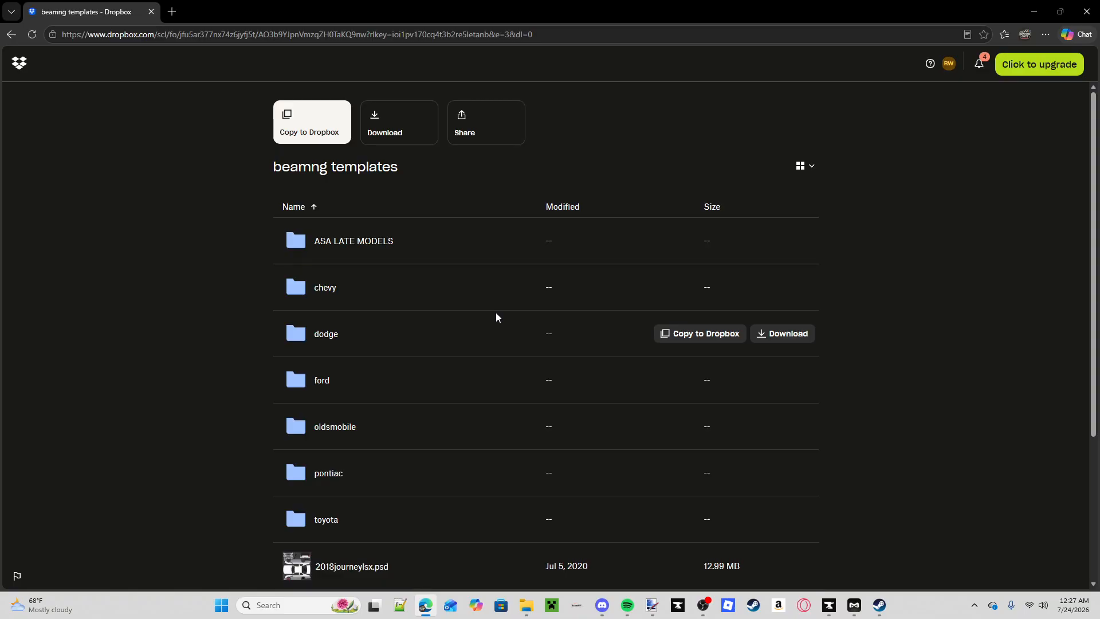
scroll(373, 297, "down", 3)
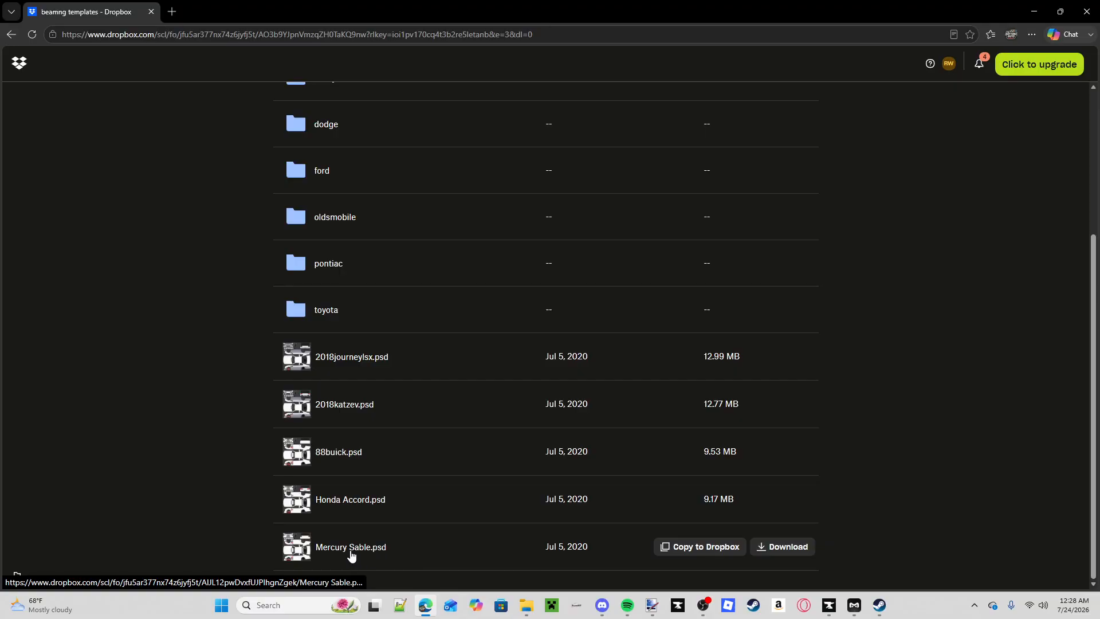
scroll(453, 413, "up", 4)
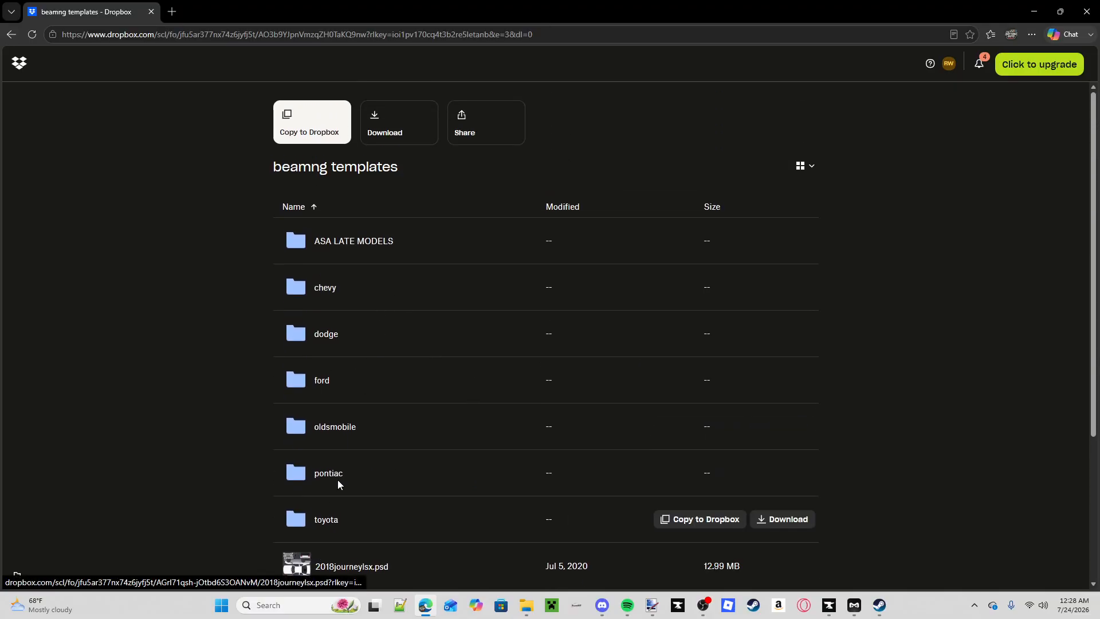
- Open the chevy folder, examine all of its car templates, and return to the beamng templates folder
left_click(353, 297)
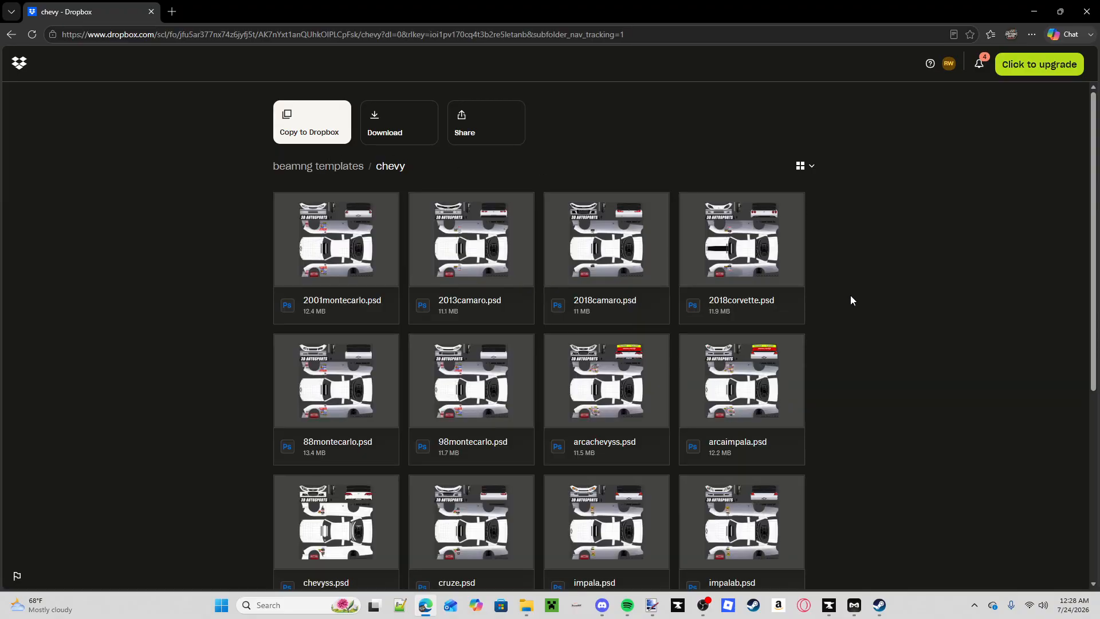
scroll(825, 297, "down", 3)
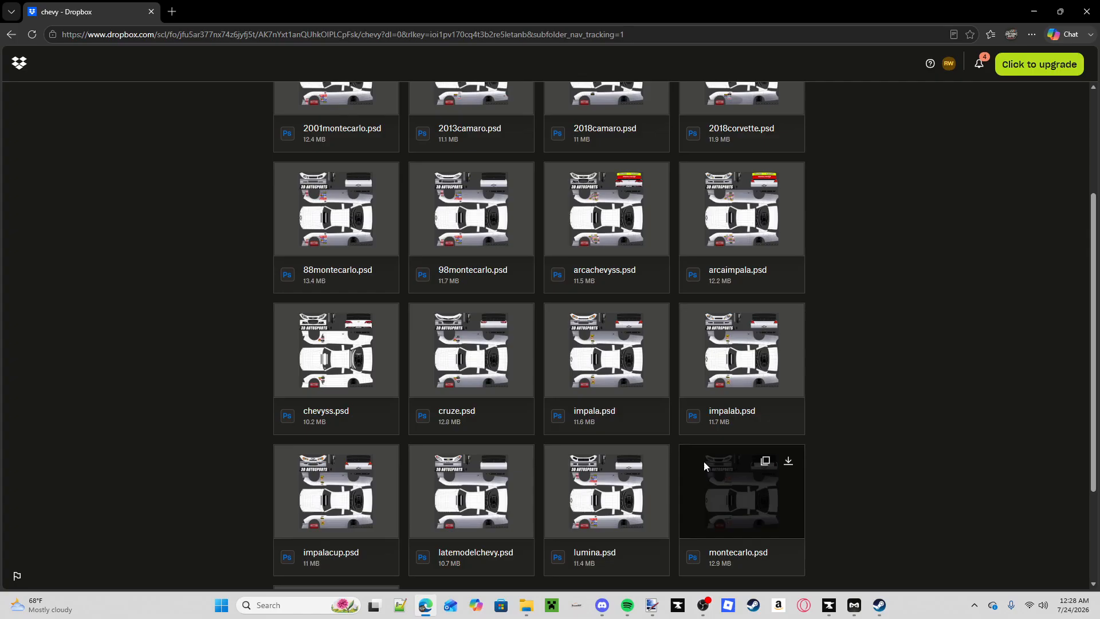
scroll(659, 441, "down", 2)
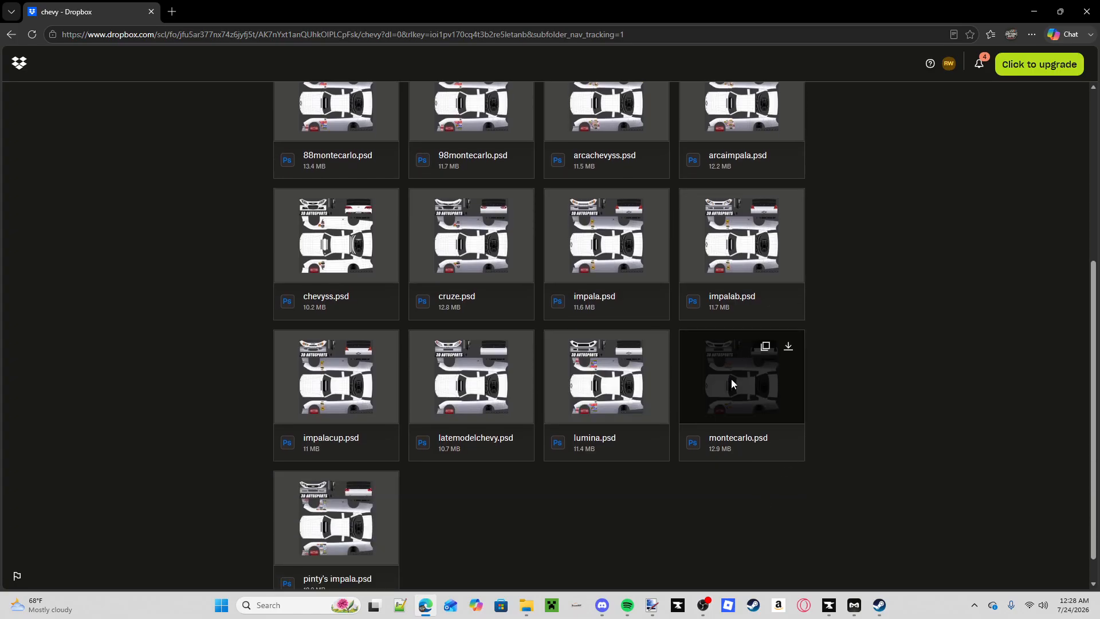
scroll(741, 529, "down", 1)
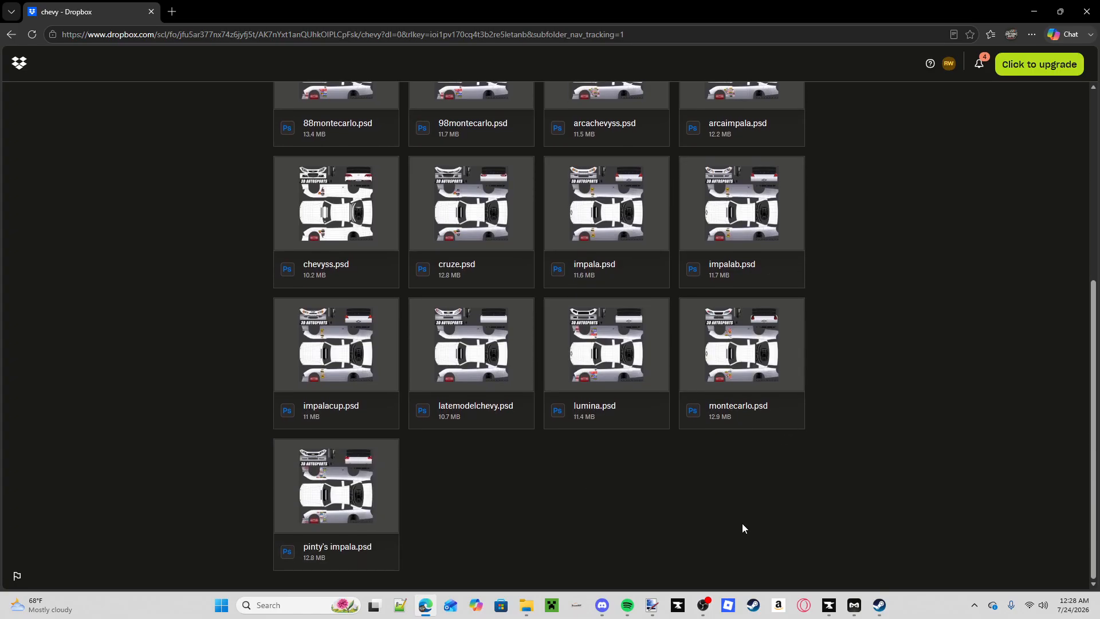
scroll(630, 459, "up", 6)
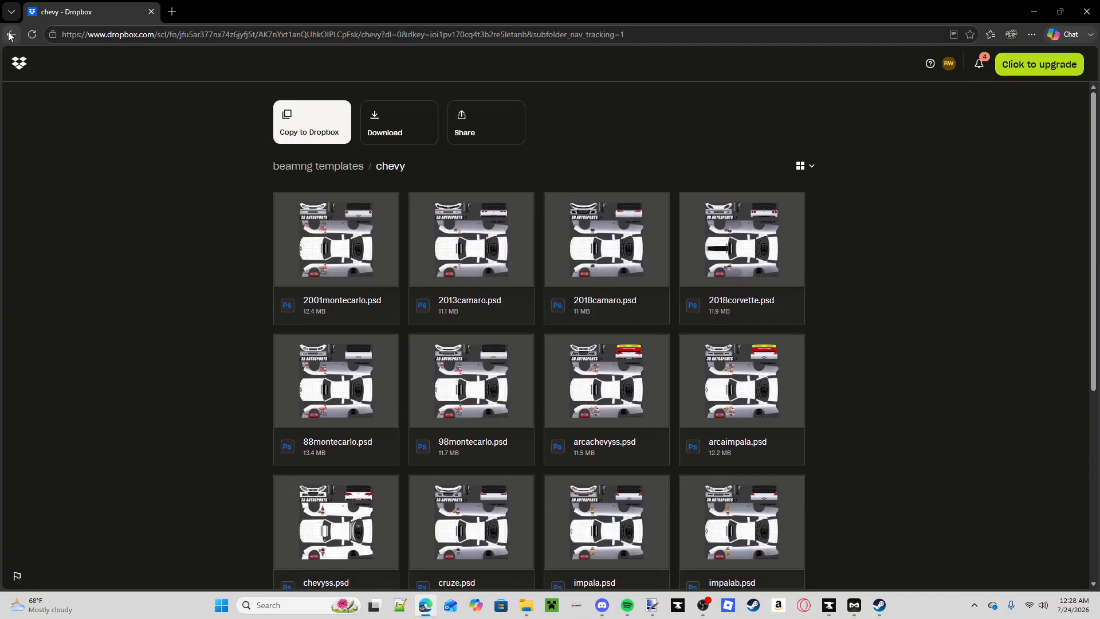
left_click(10, 35)
- Examine the car templates in the dodge and ford folders, returning to the beamng templates folder after each
scroll(373, 269, "down", 1)
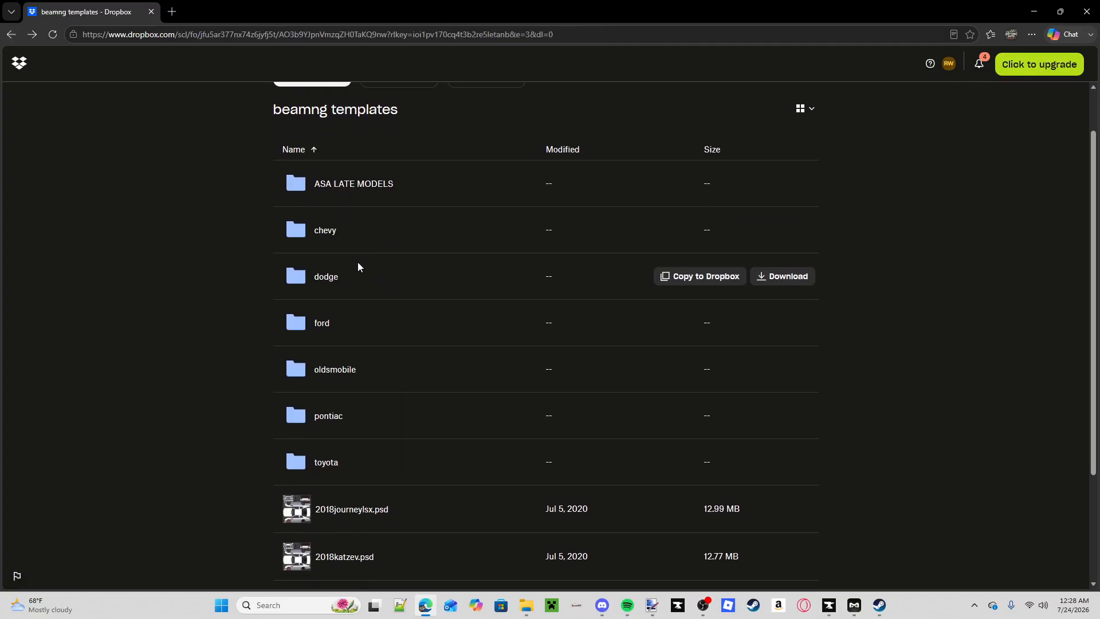
left_click(356, 270)
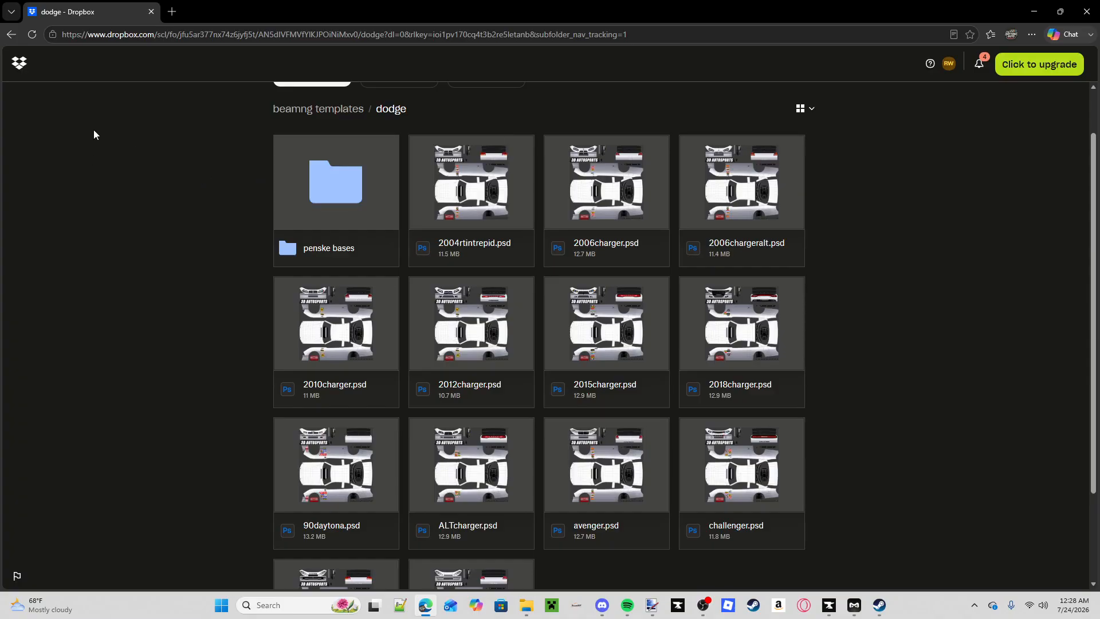
left_click(12, 38)
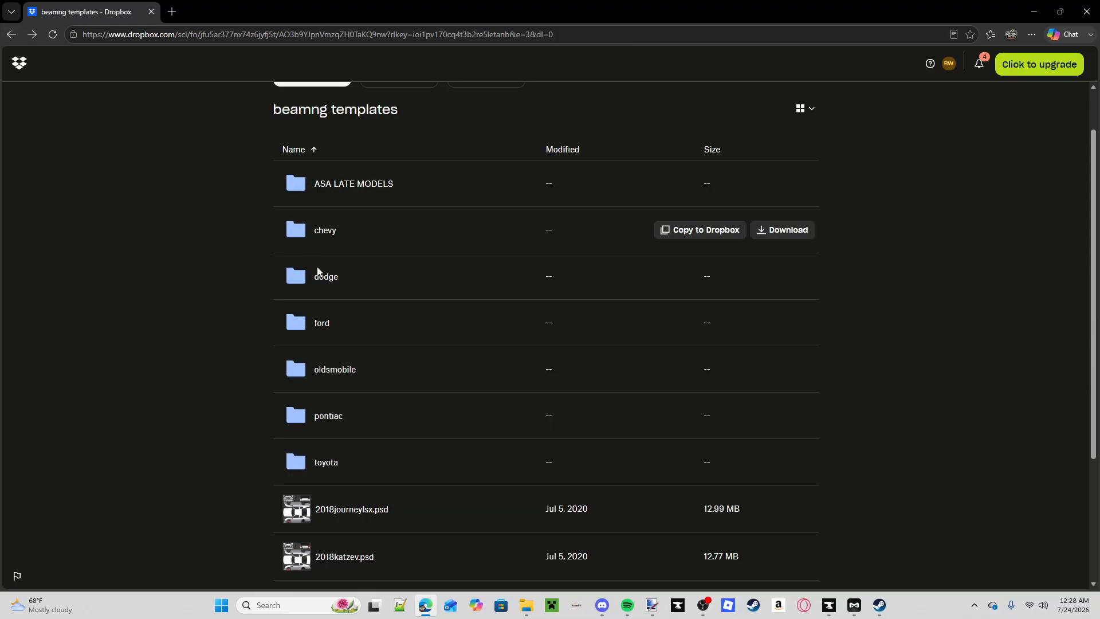
left_click(322, 317)
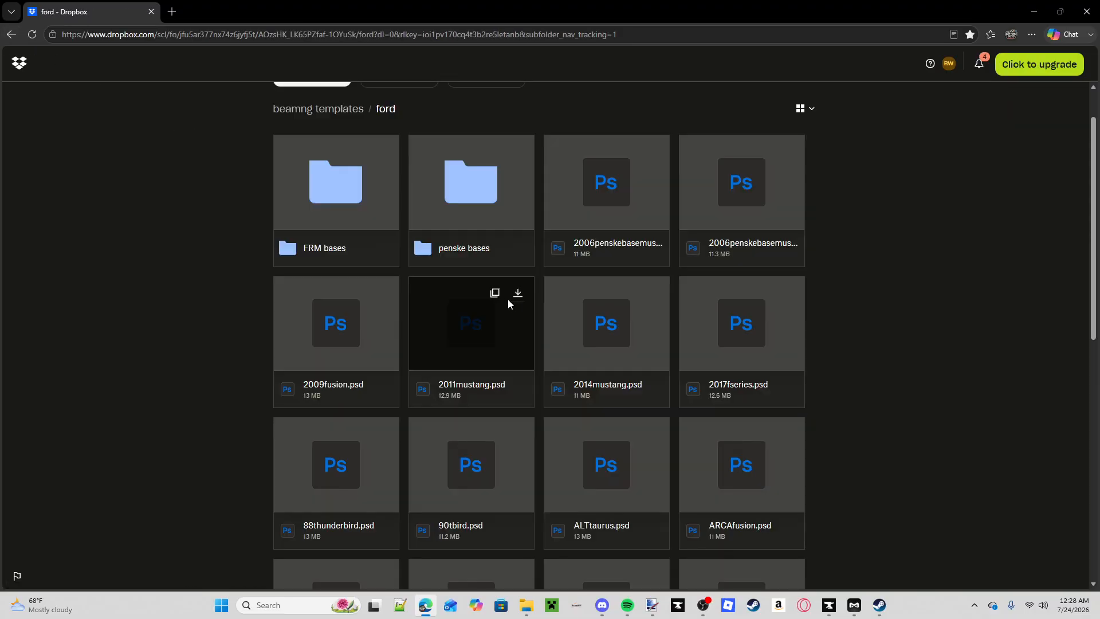
scroll(626, 270, "down", 3)
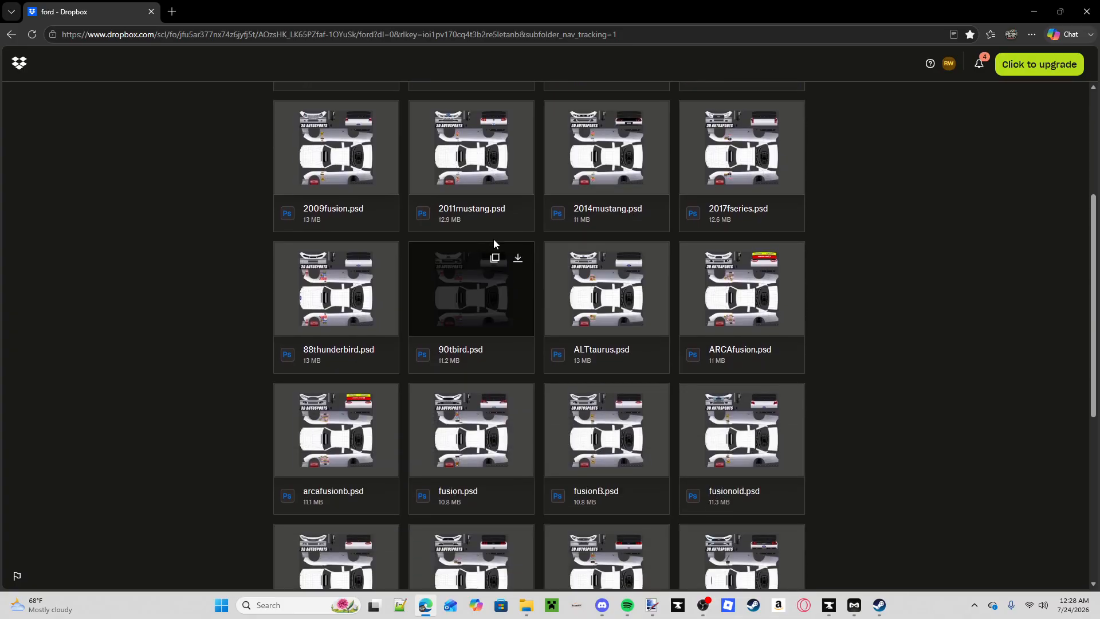
scroll(675, 350, "down", 5)
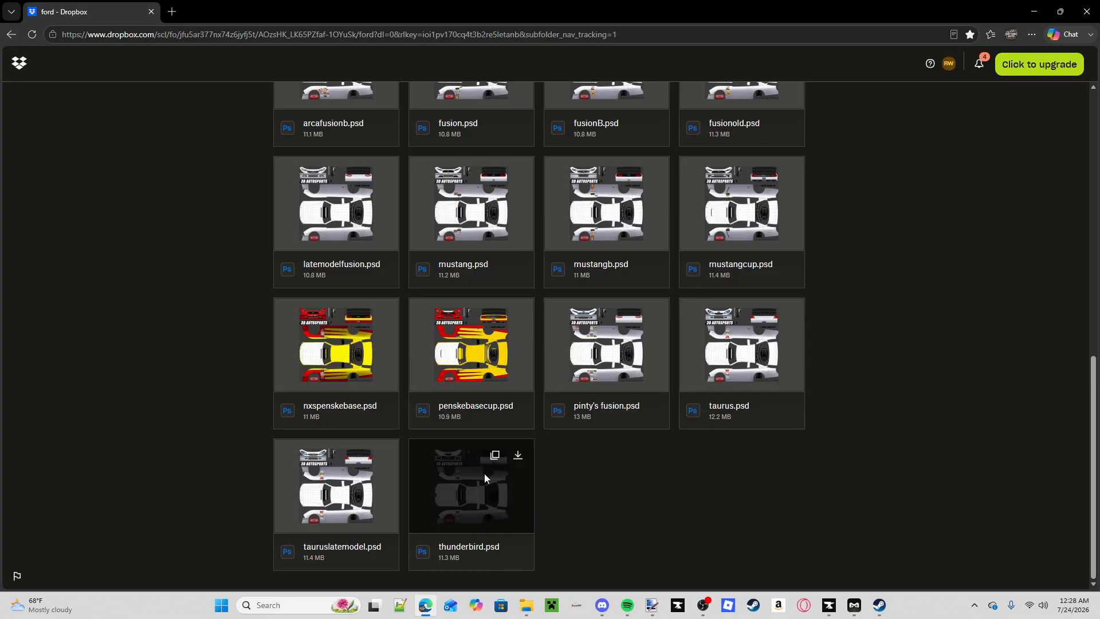
left_click(8, 34)
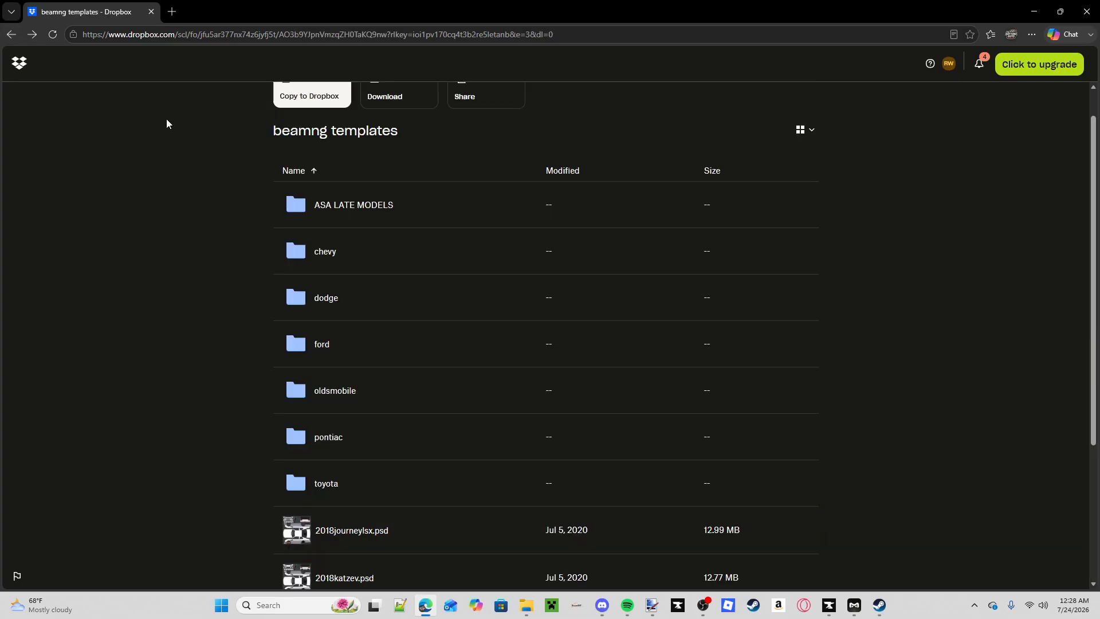
- Examine the car templates in the oldsmobile, pontiac and toyota folders, returning to the beamng templates folder after each
left_click(353, 383)
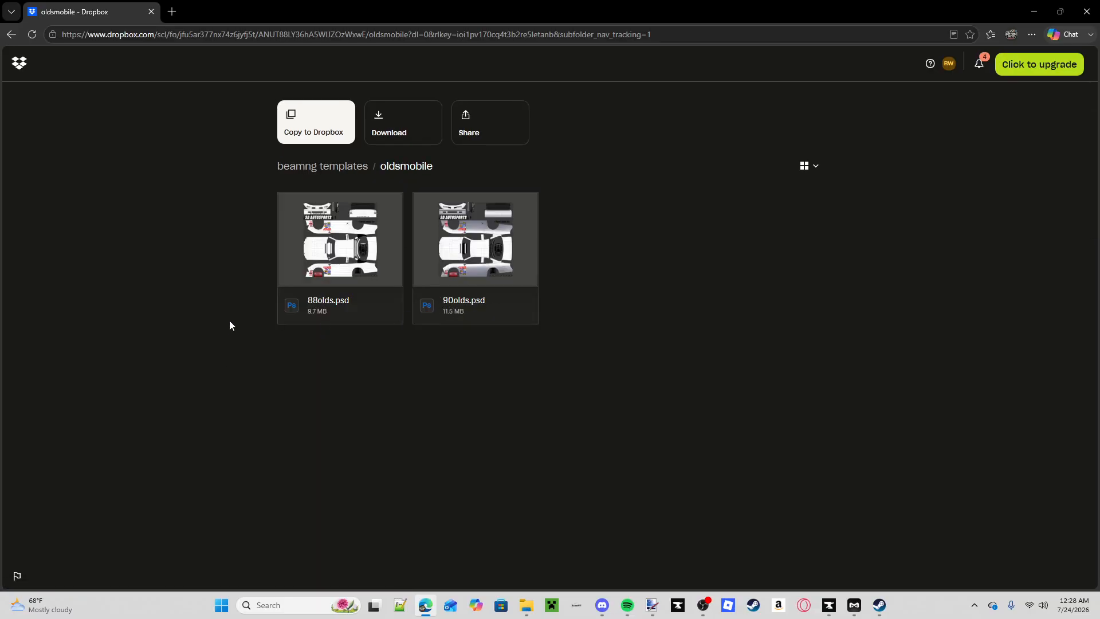
left_click(15, 38)
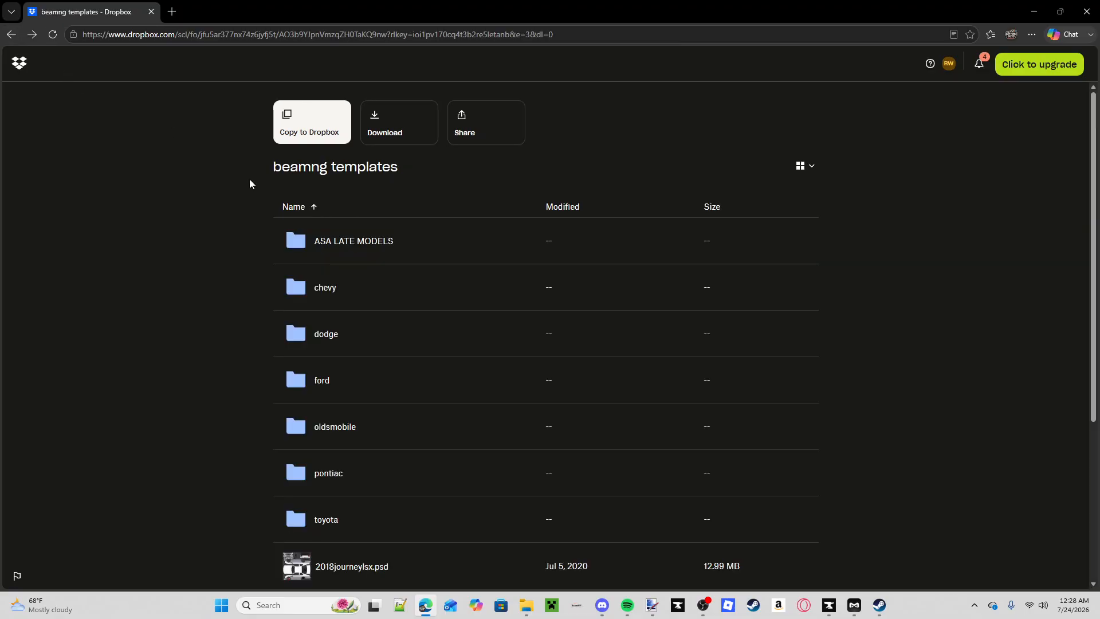
left_click(377, 483)
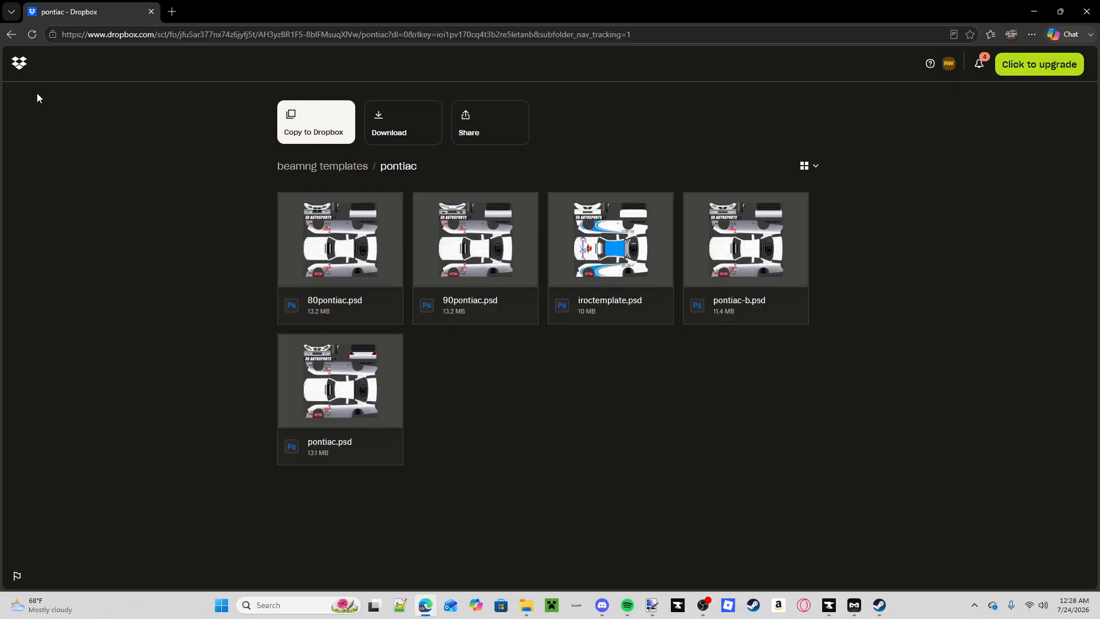
left_click(7, 36)
left_click(387, 515)
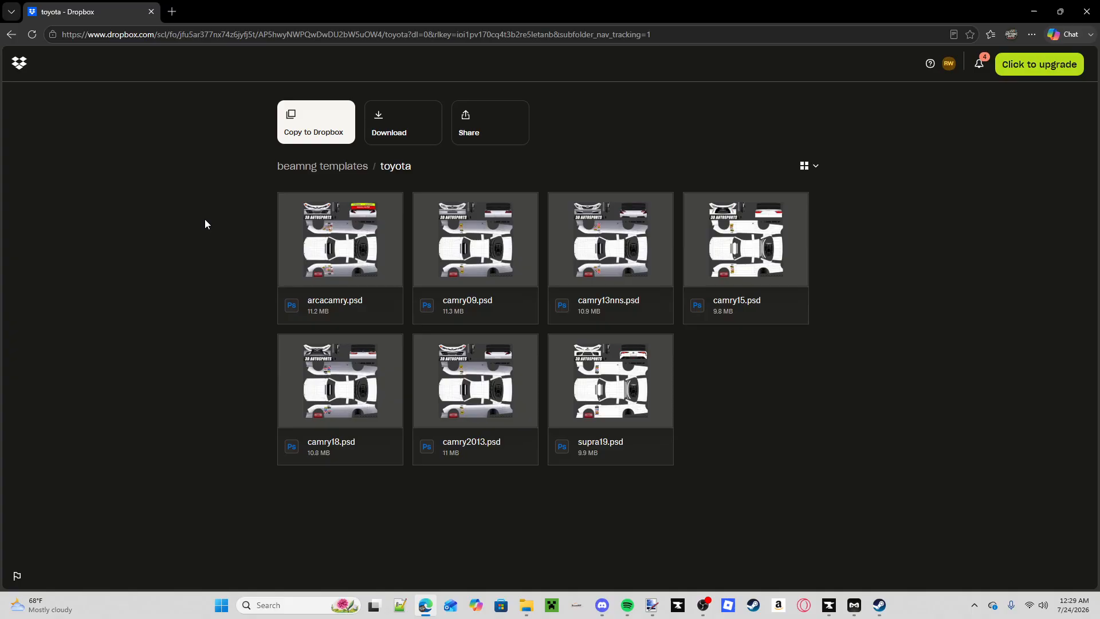
left_click(11, 35)
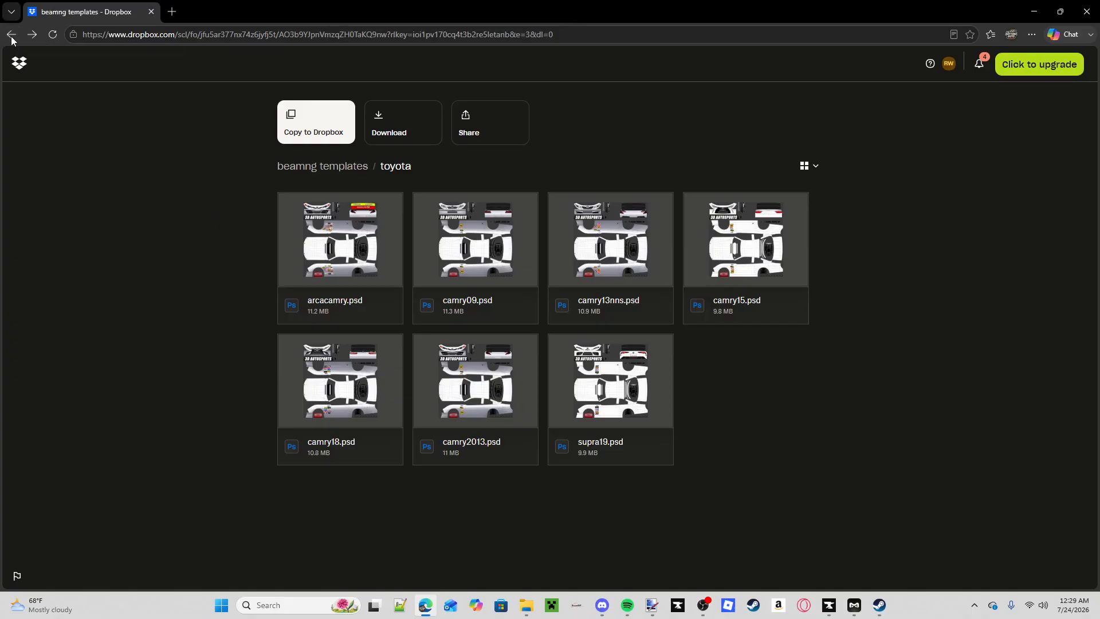
- Examine the templates in the ASA LATE MODELS folder, return to beamng templates, and minimize the browser and Discord
left_click(409, 247)
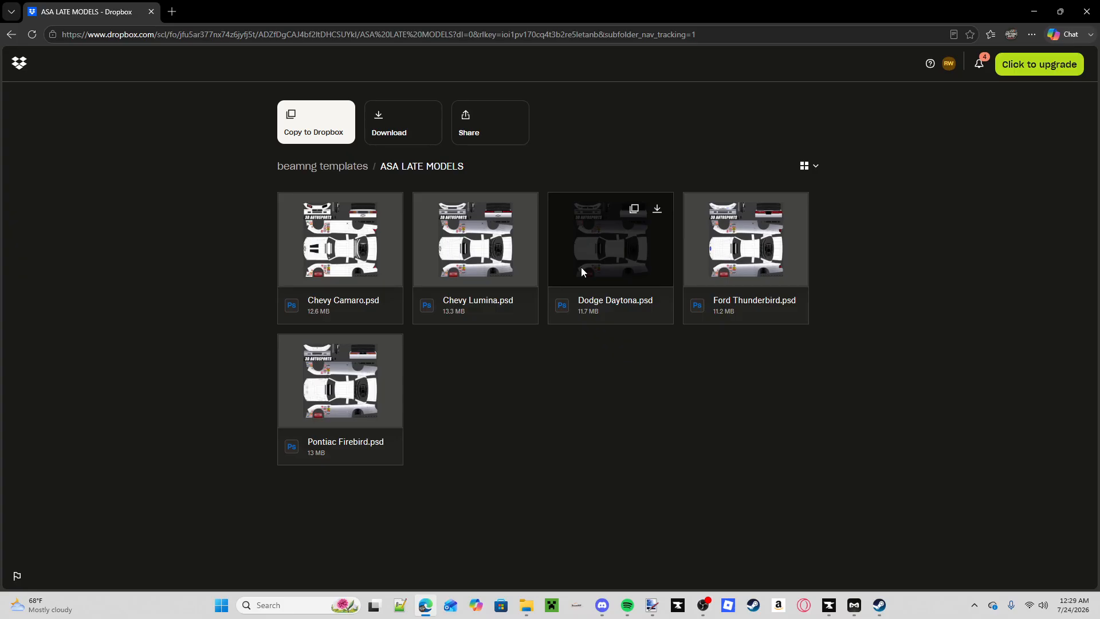
left_click(12, 36)
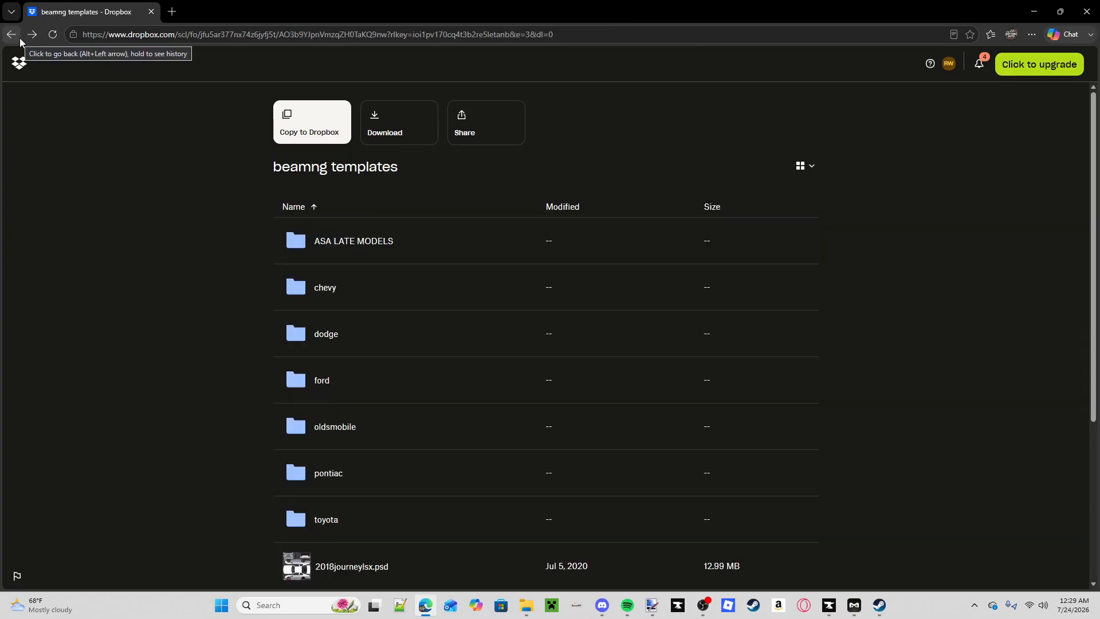
left_click(1034, 11)
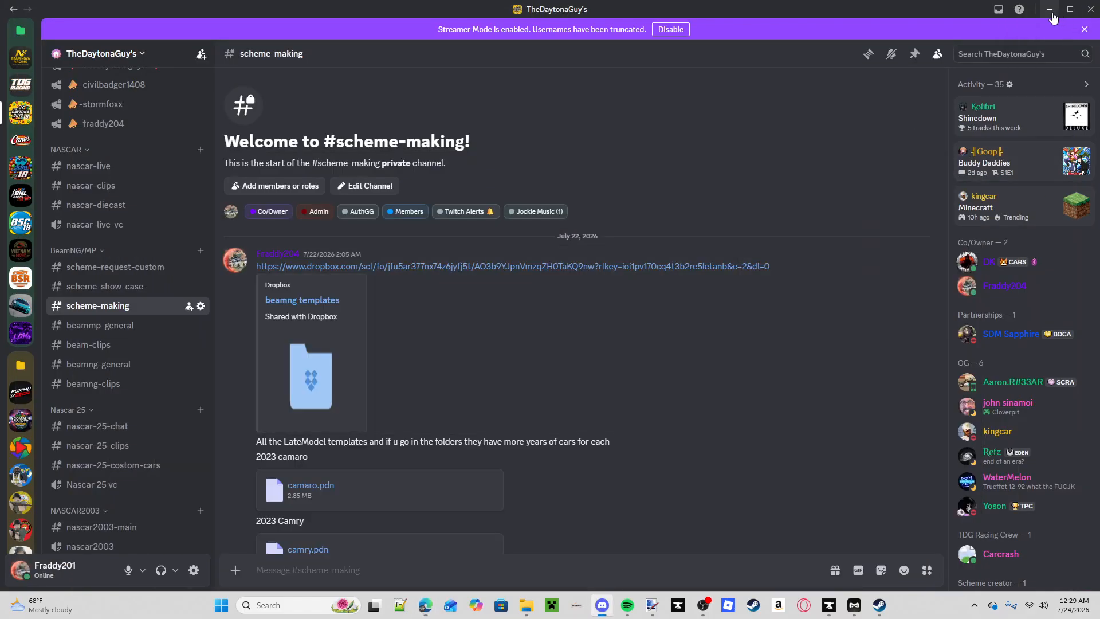
left_click(1051, 11)
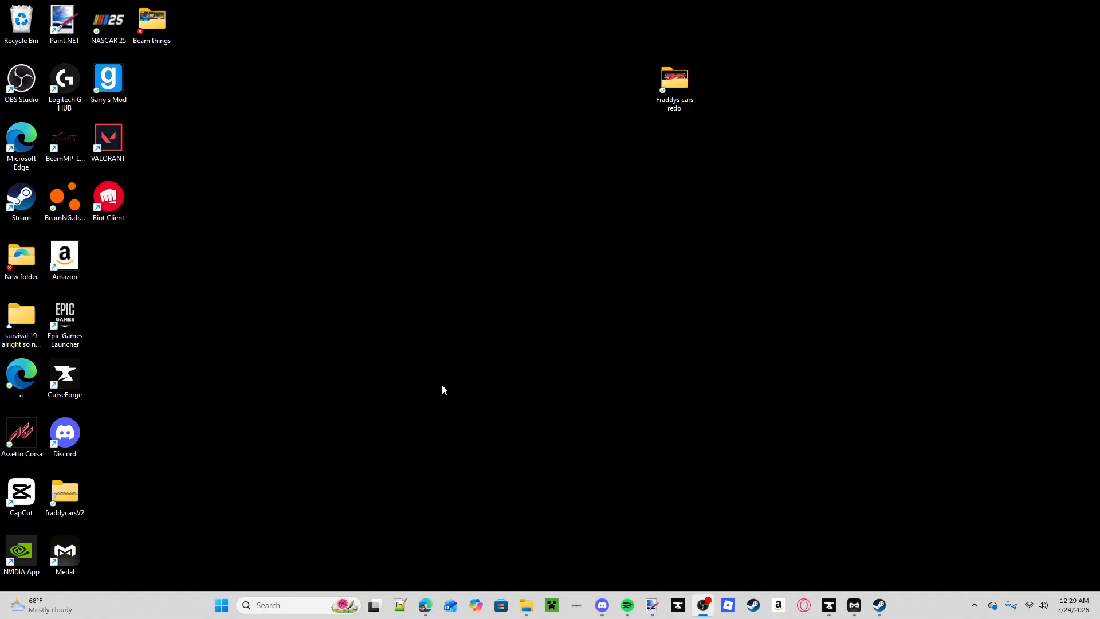
- Open the Downloads folder in File Explorer, look through it for the downloaded PSD car templates, and minimize the window
left_click(155, 38)
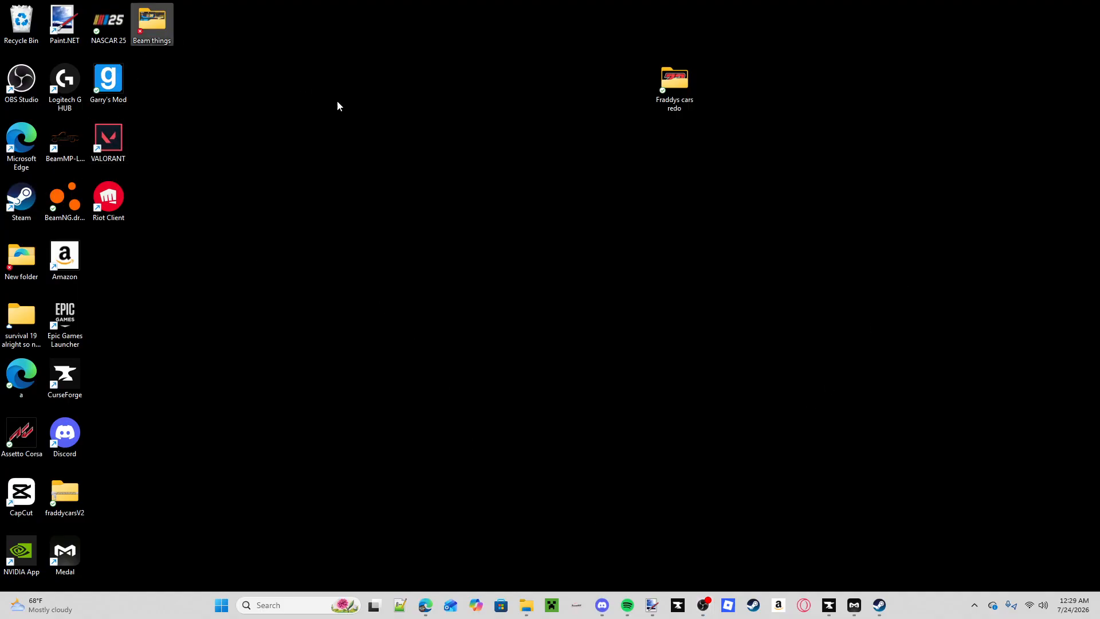
left_click(526, 605)
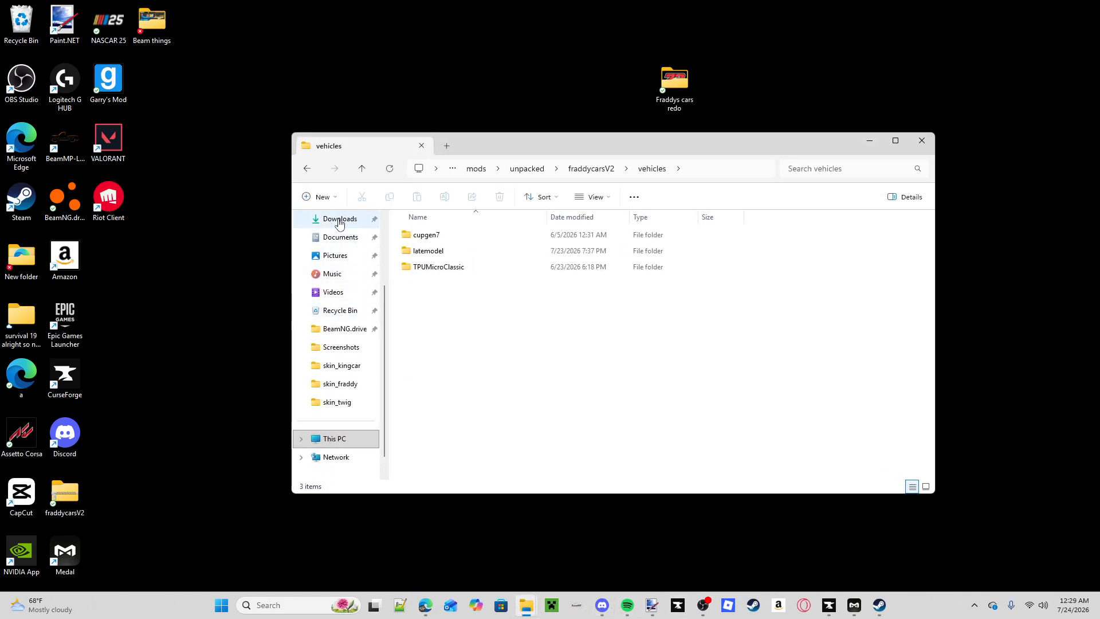
left_click(338, 218)
scroll(553, 314, "down", 6)
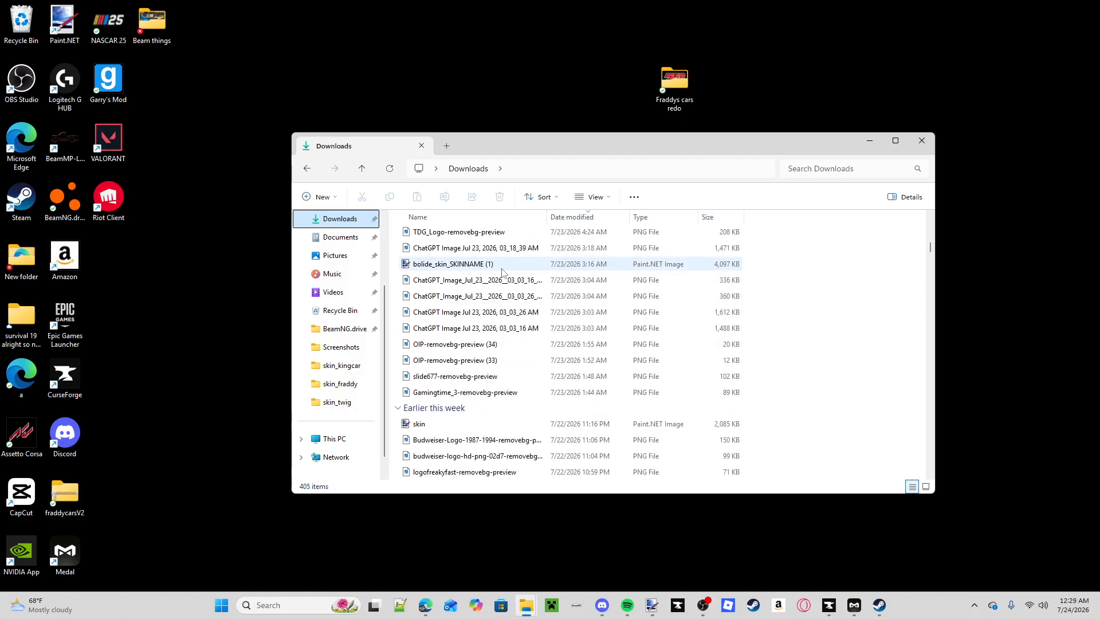
scroll(494, 392, "down", 1)
scroll(494, 392, "down", 4)
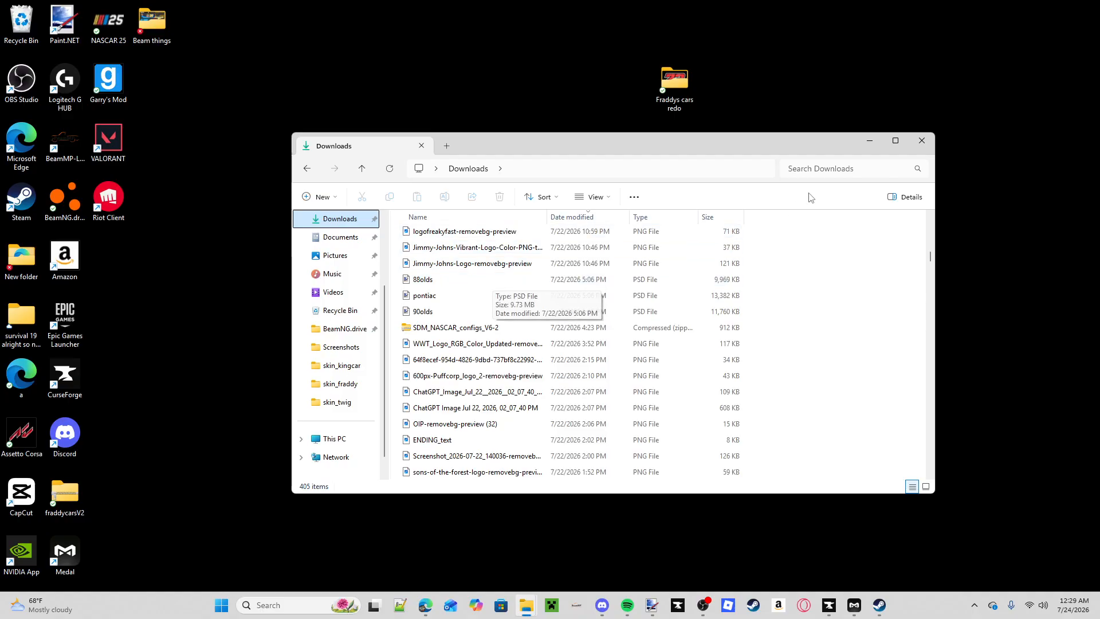
left_click(868, 142)
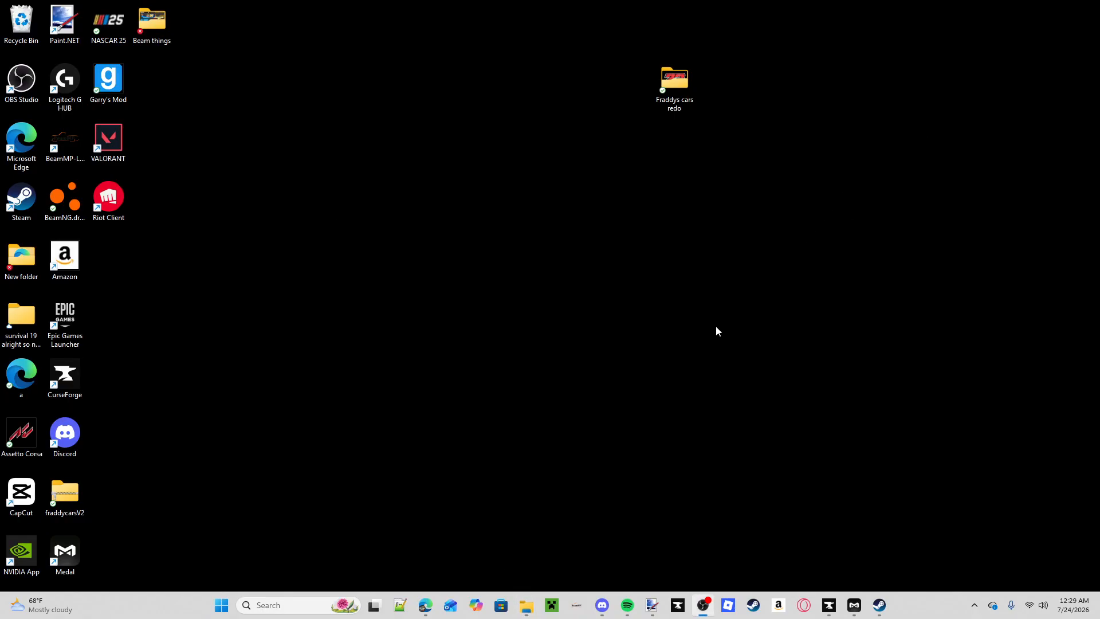
- Open the 88olds PSD template from the Downloads folder in Paint.NET
left_click(602, 605)
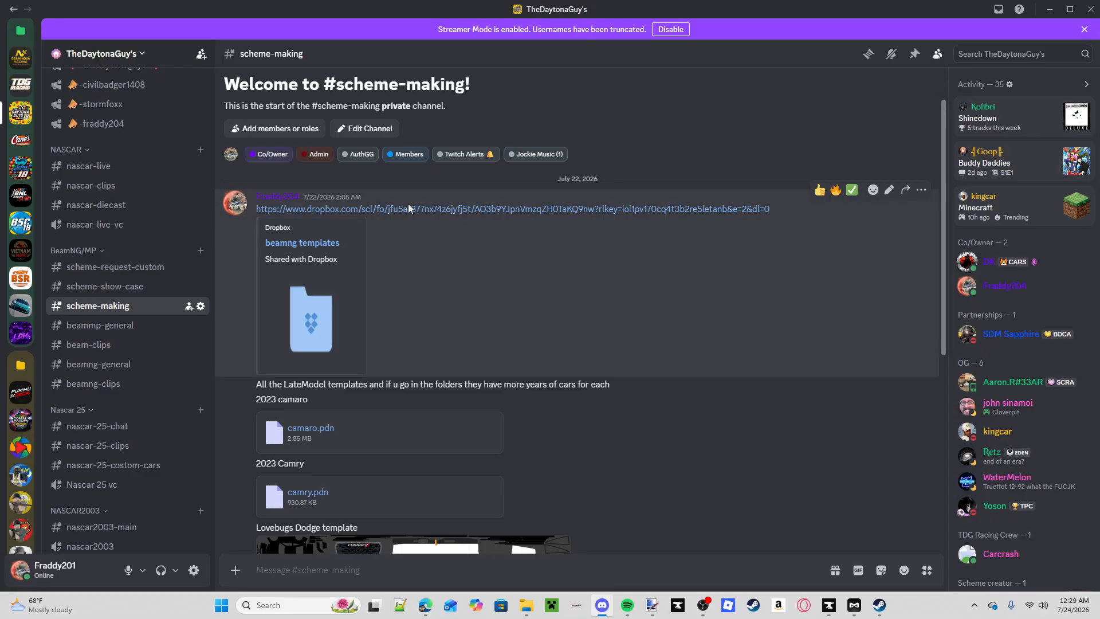
left_click(1045, 9)
mouse_move(526, 608)
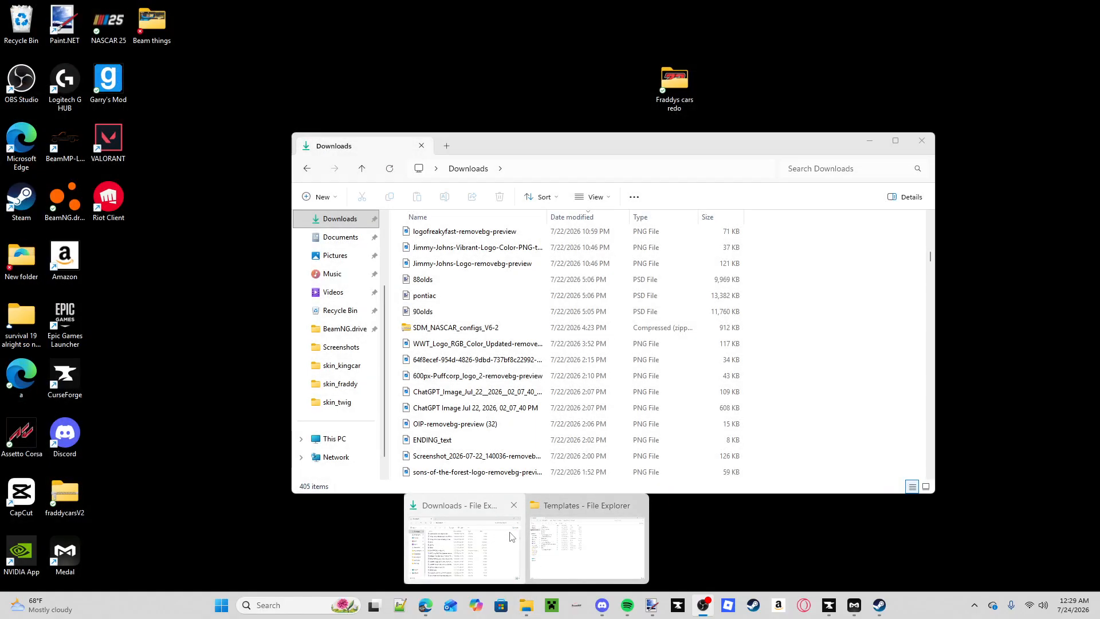
left_click(514, 536)
scroll(530, 375, "down", 10)
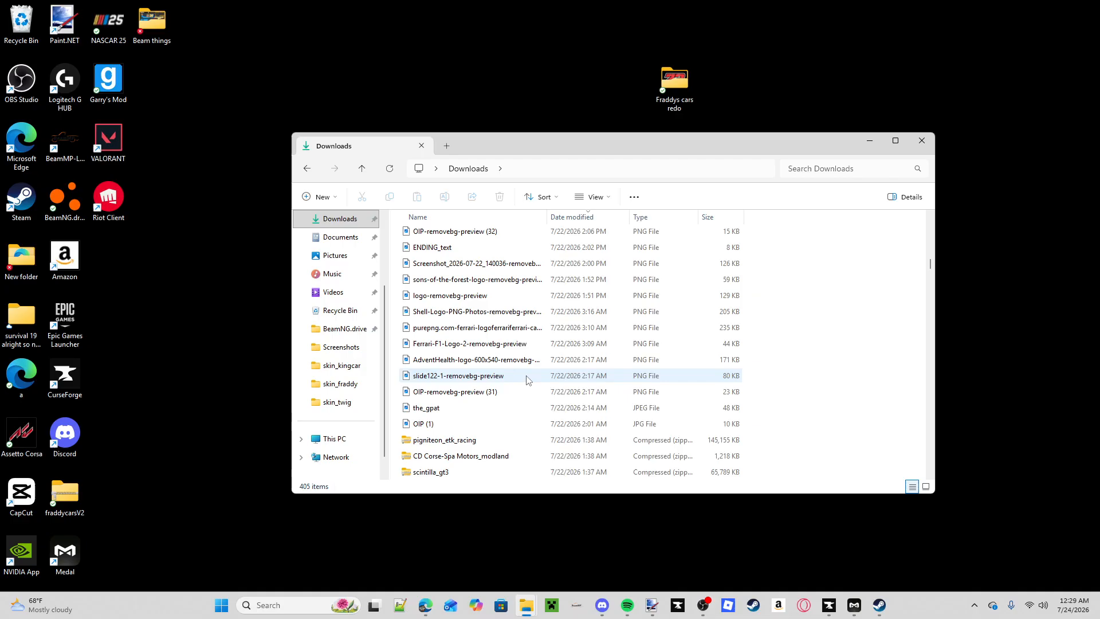
scroll(533, 375, "down", 2)
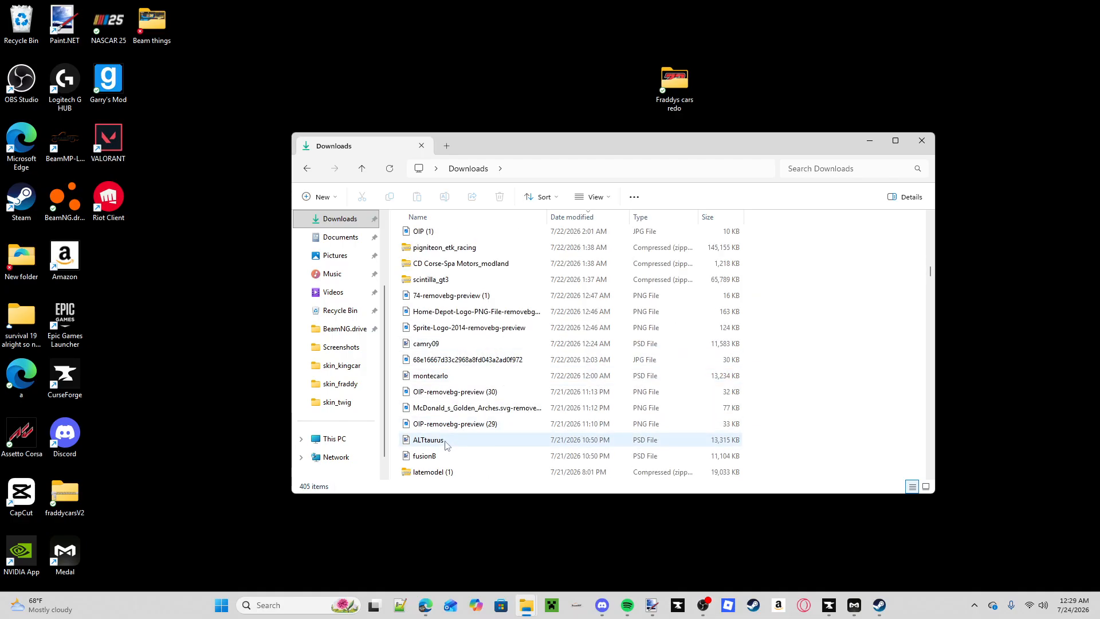
scroll(483, 344, "up", 10)
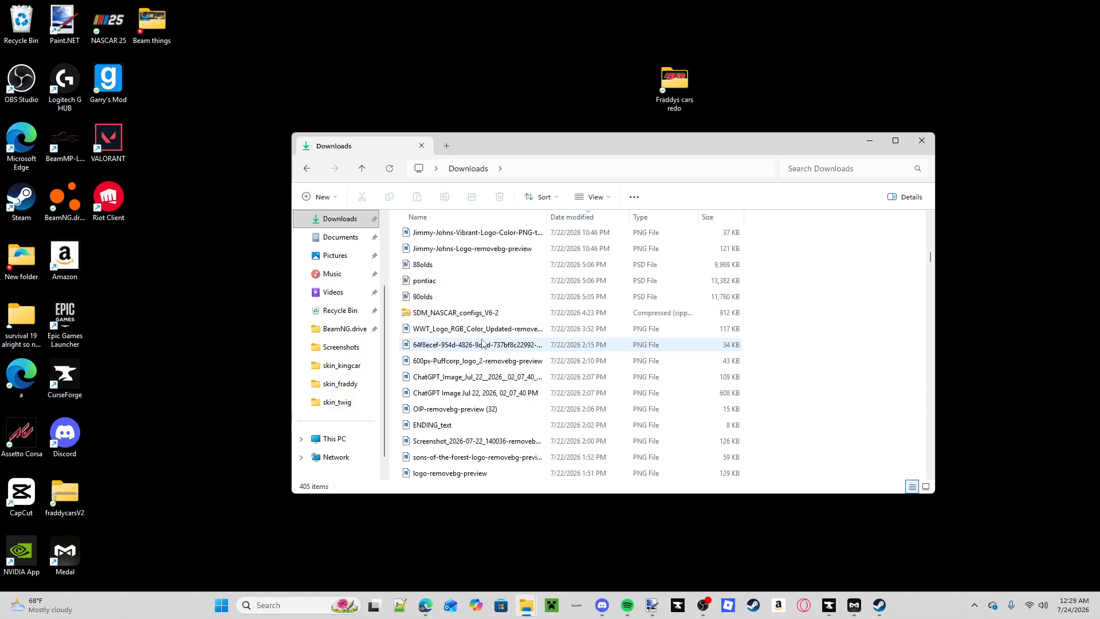
double_click(478, 265)
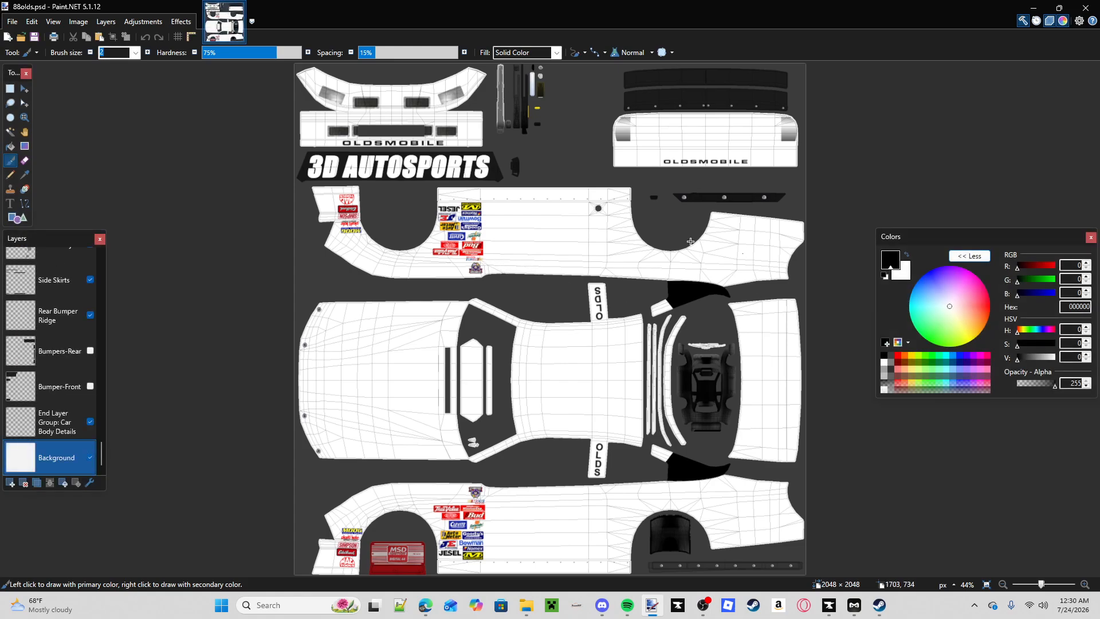
- Toggle the visibility of the wireframe layer, Layer 22, to compare the template with and without it, and leave it hidden
scroll(64, 368, "up", 3)
left_click(63, 372)
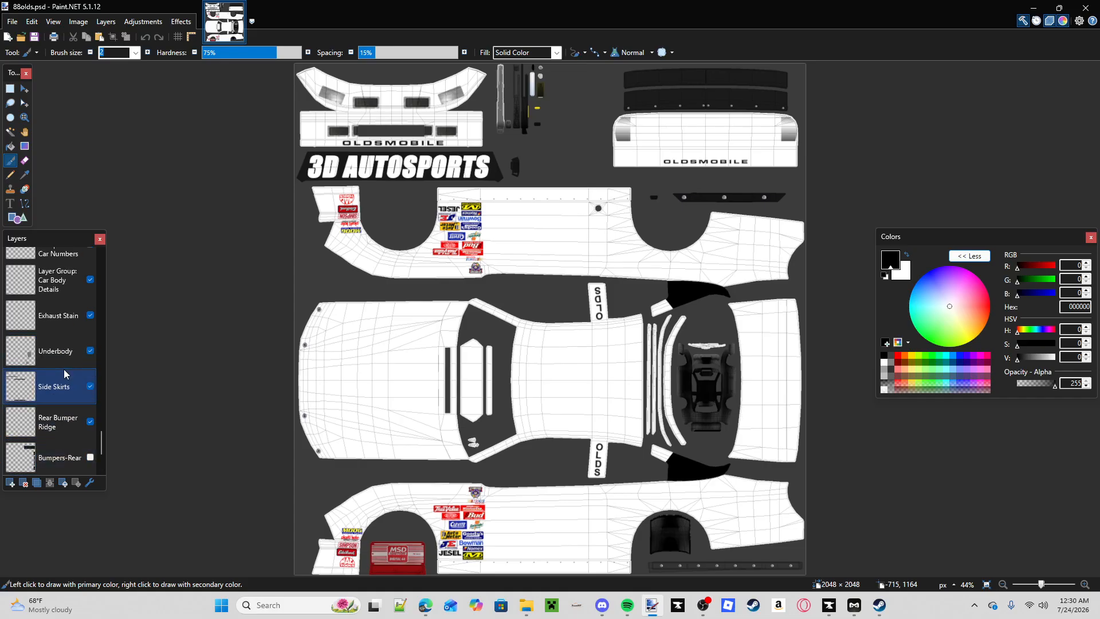
scroll(65, 367, "up", 12)
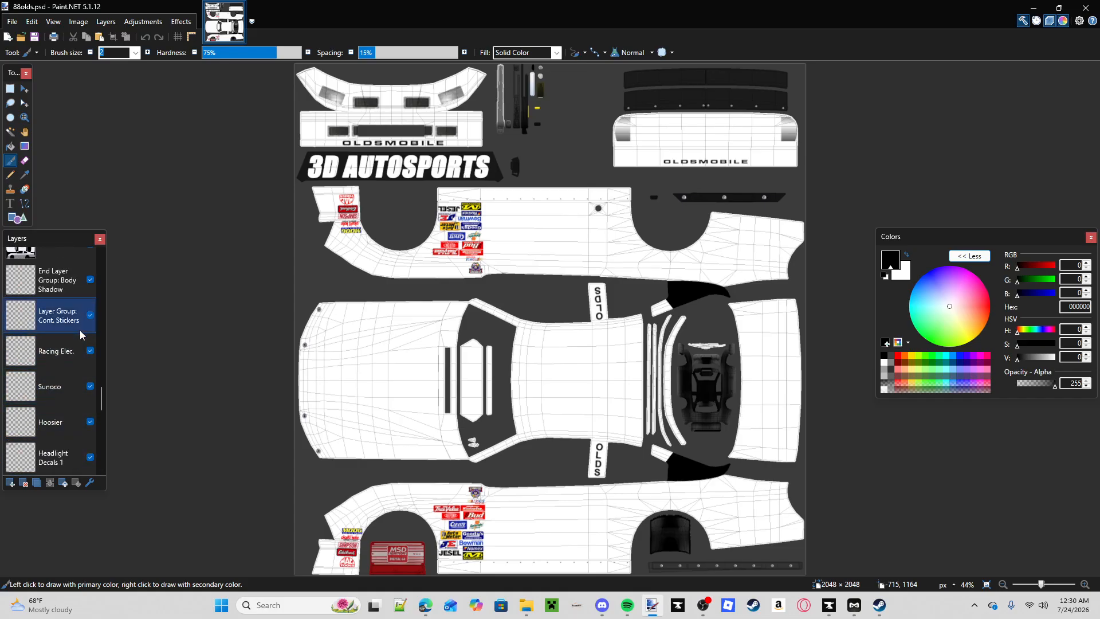
scroll(81, 332, "up", 10)
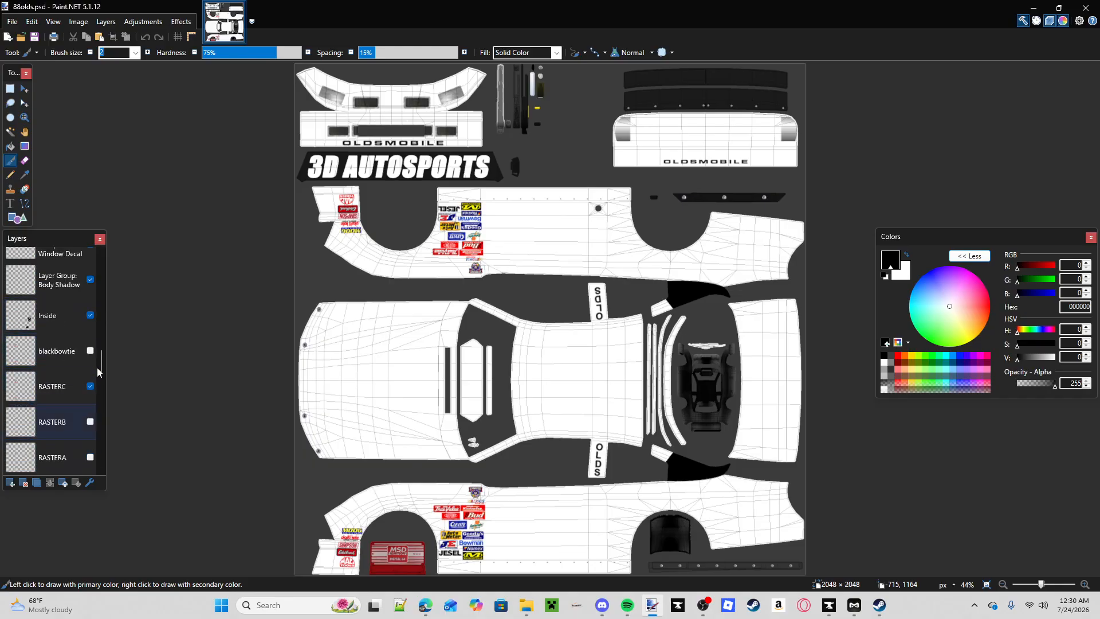
scroll(93, 360, "up", 8)
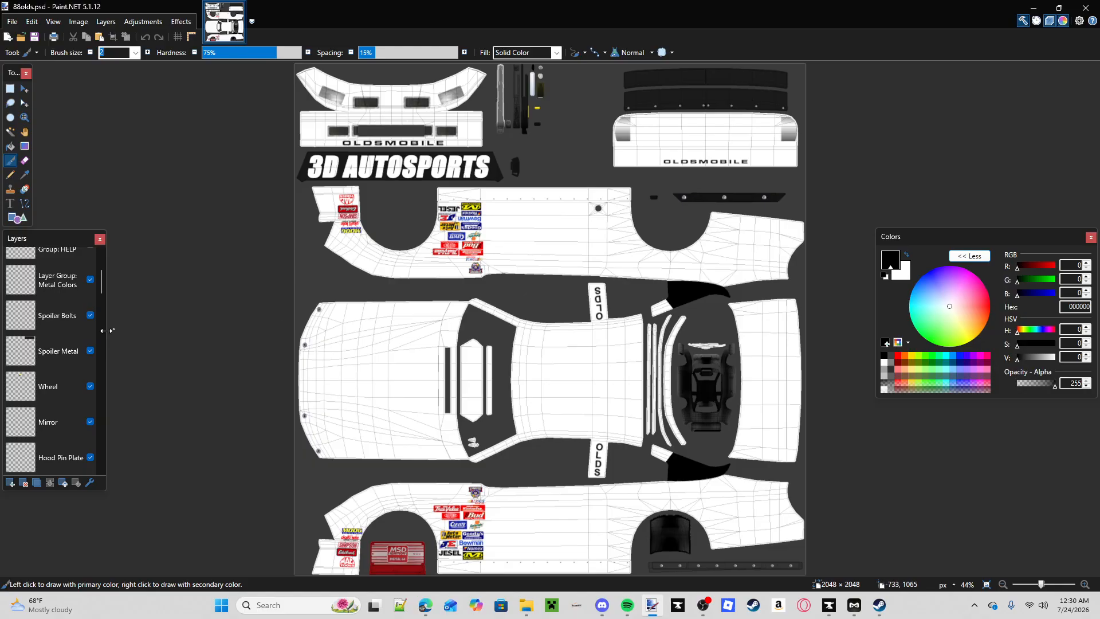
scroll(80, 344, "up", 3)
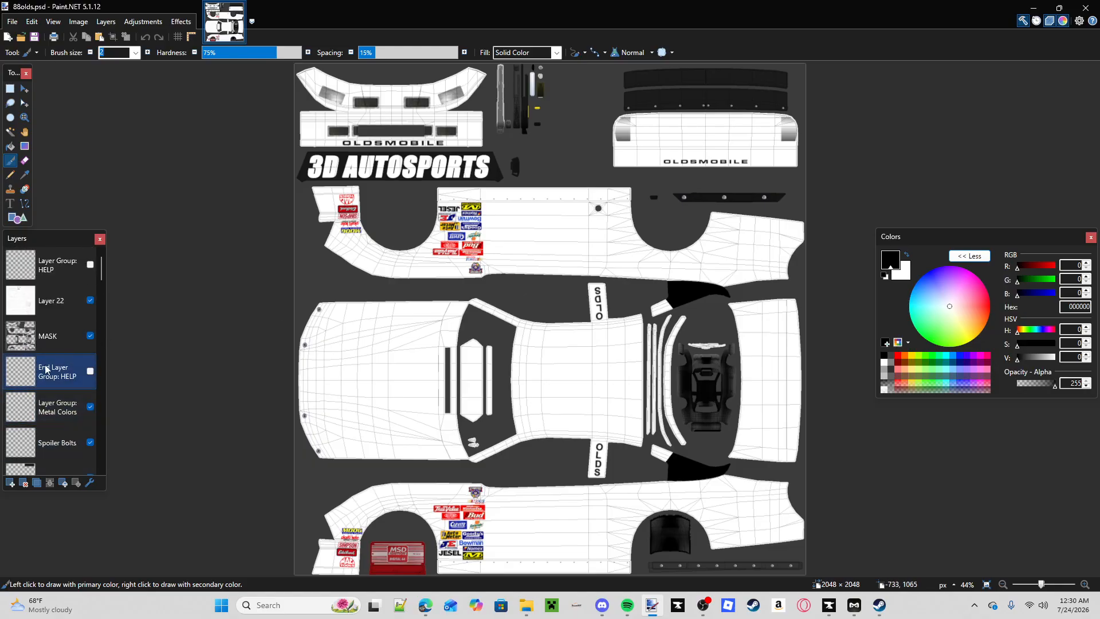
left_click(90, 301)
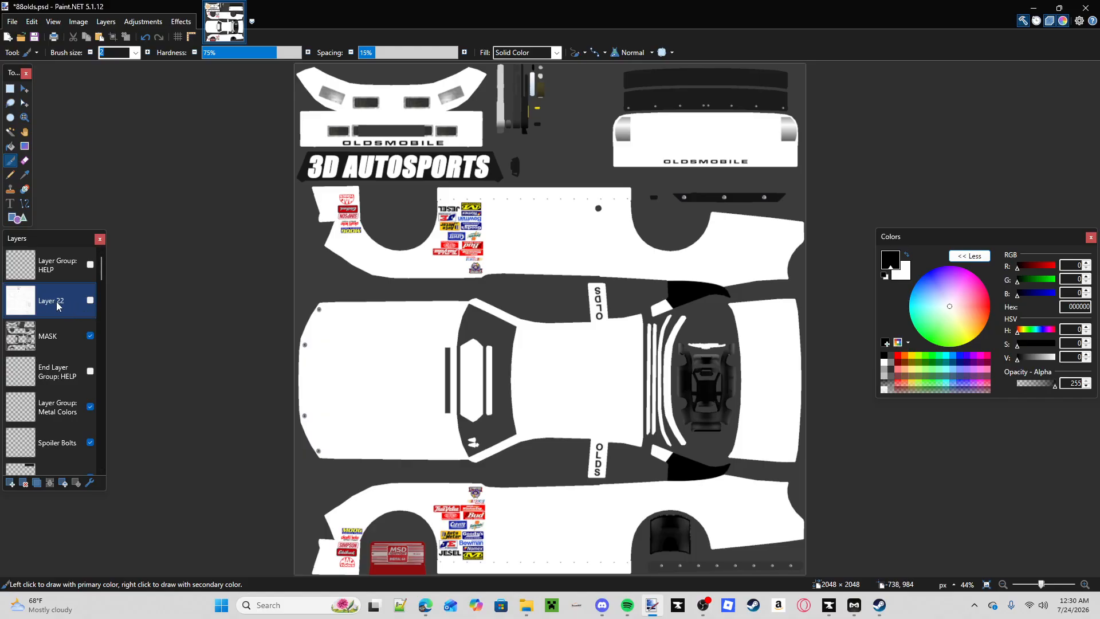
left_click(90, 300)
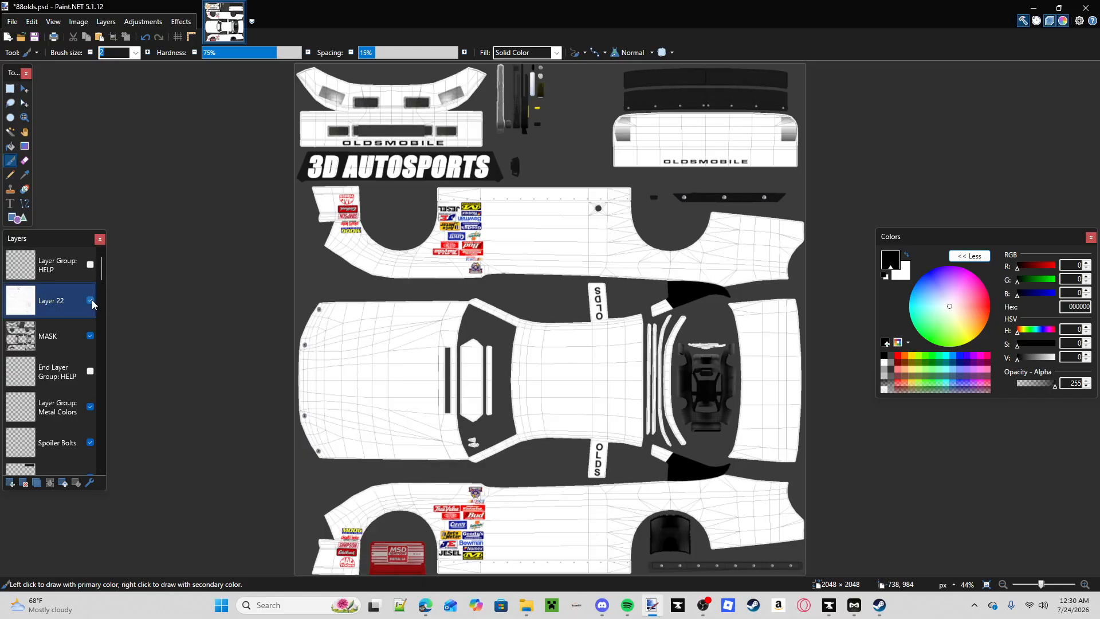
left_click(93, 301)
left_click(92, 301)
left_click(92, 301)
left_click(92, 301)
left_click(92, 300)
left_click(92, 301)
left_click(92, 301)
- Hide the 3D AUTOSPORTS layer in the Window Decal group to remove the windshield banner text
scroll(90, 303, "down", 5)
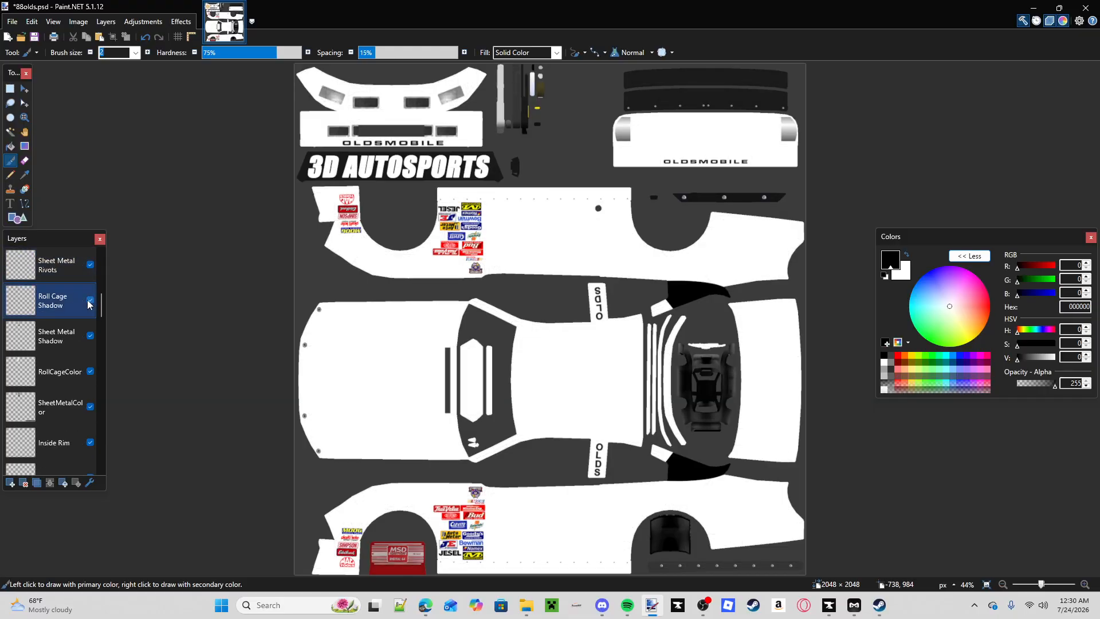
scroll(91, 298, "down", 6)
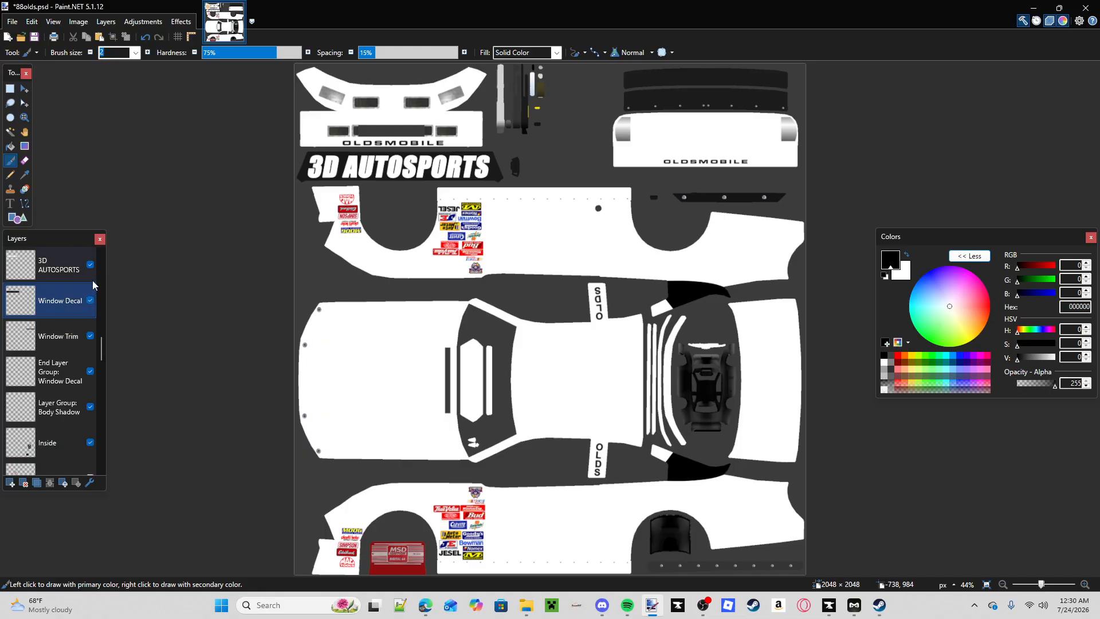
scroll(94, 285, "up", 1)
left_click(58, 307)
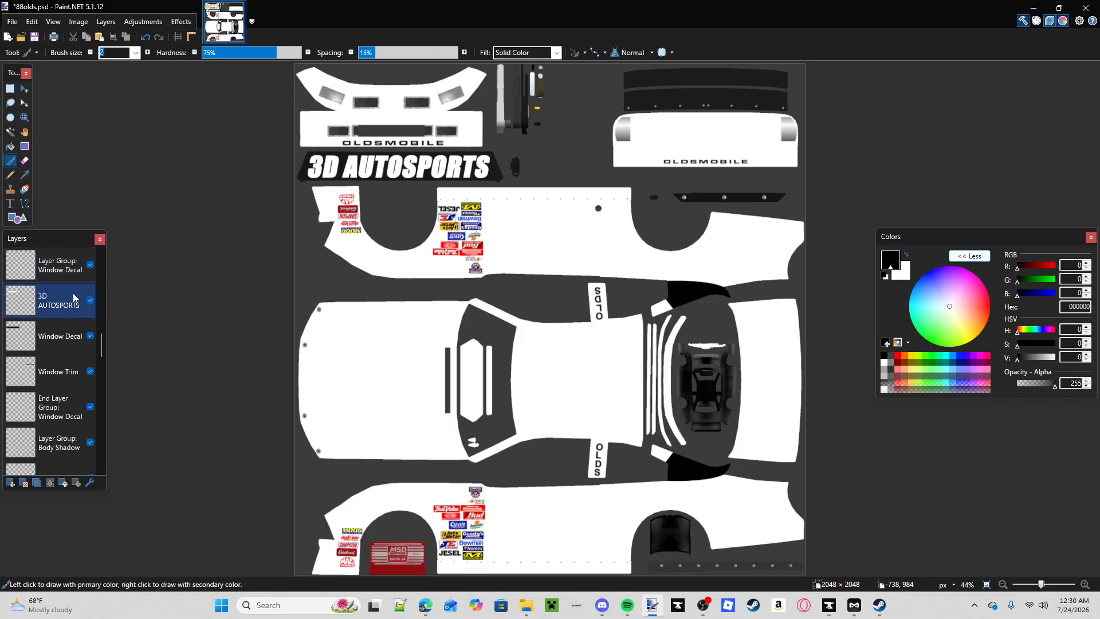
left_click(90, 301)
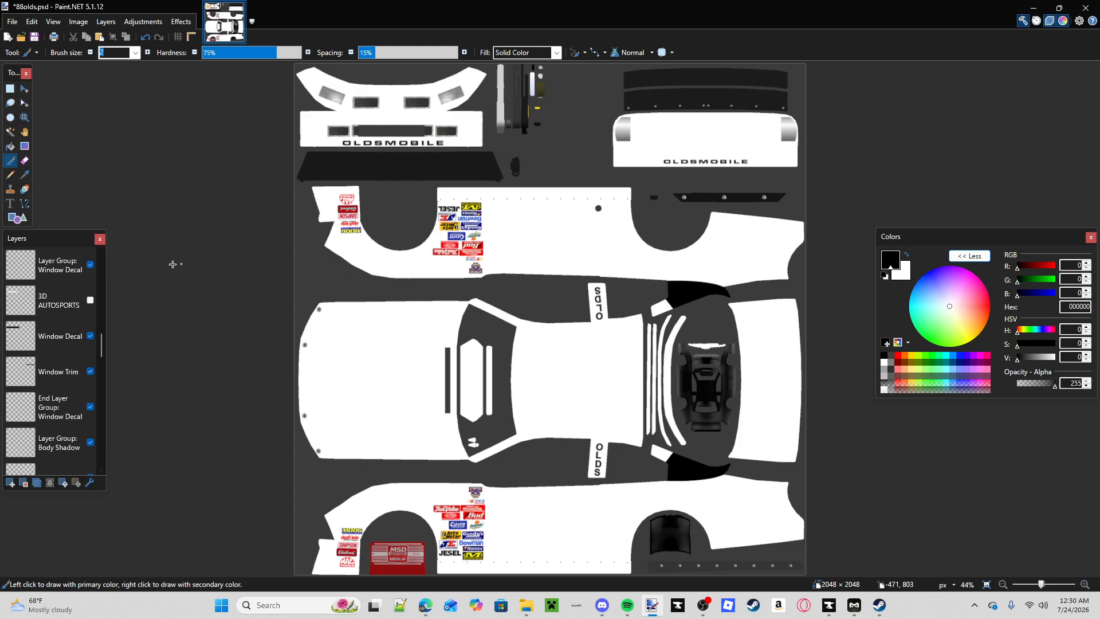
- Select Layer 52 as the car's base layer and set up the Paint Bucket with blue 003FFF as the primary color
scroll(76, 339, "down", 2)
left_click(76, 338)
scroll(76, 339, "down", 9)
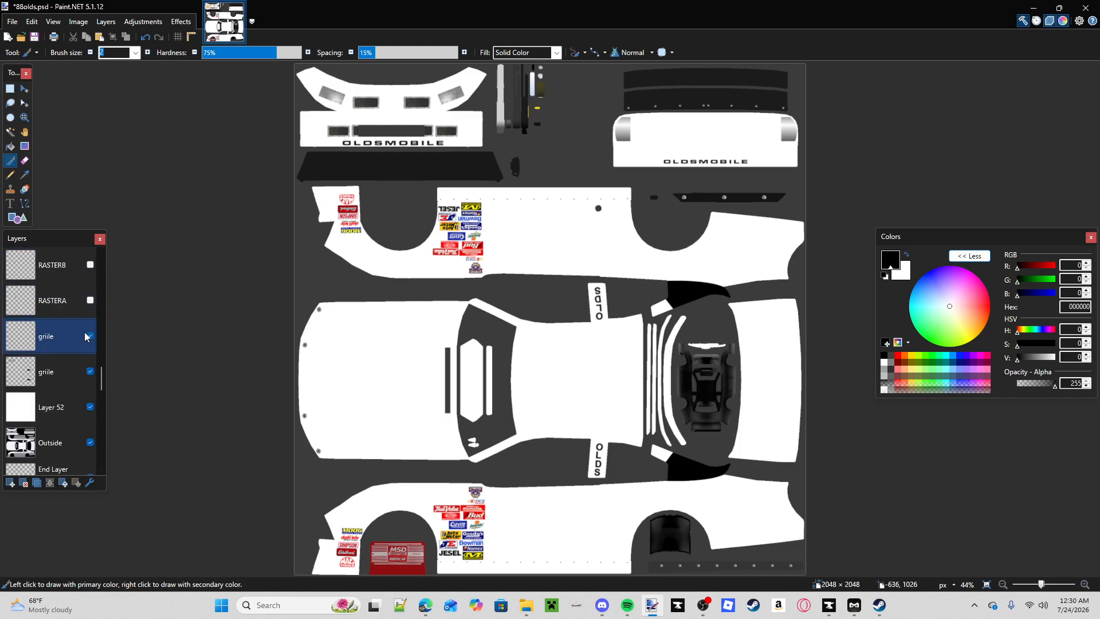
left_click(75, 372)
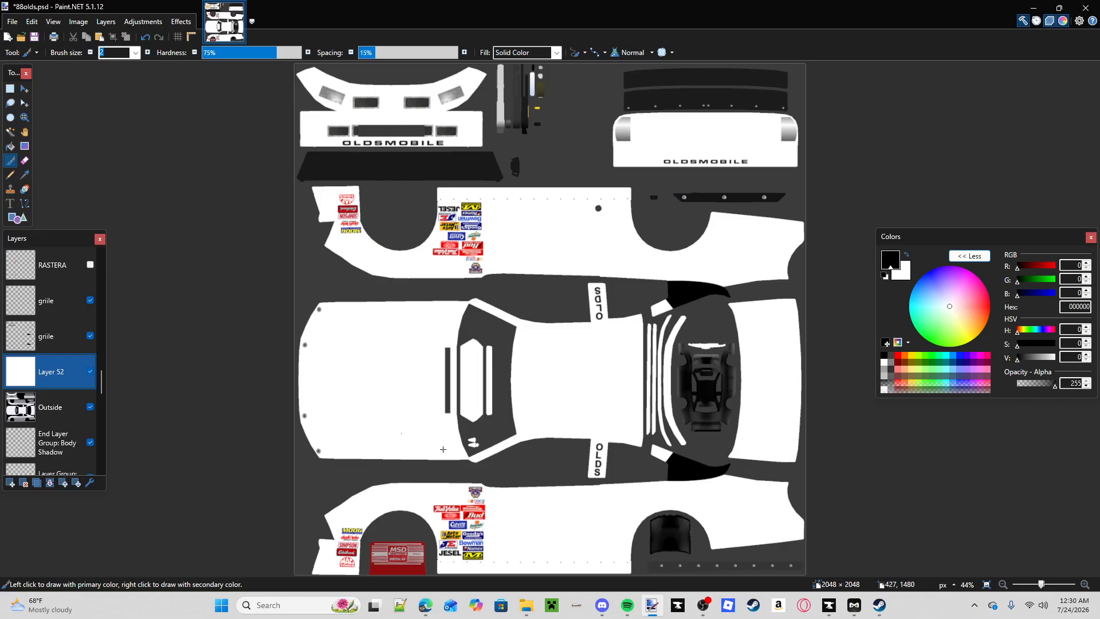
left_click(10, 147)
mouse_move(965, 282)
left_mouse_down()
mouse_move(996, 299)
mouse_move(1008, 332)
mouse_move(1032, 305)
mouse_move(918, 277)
left_mouse_up()
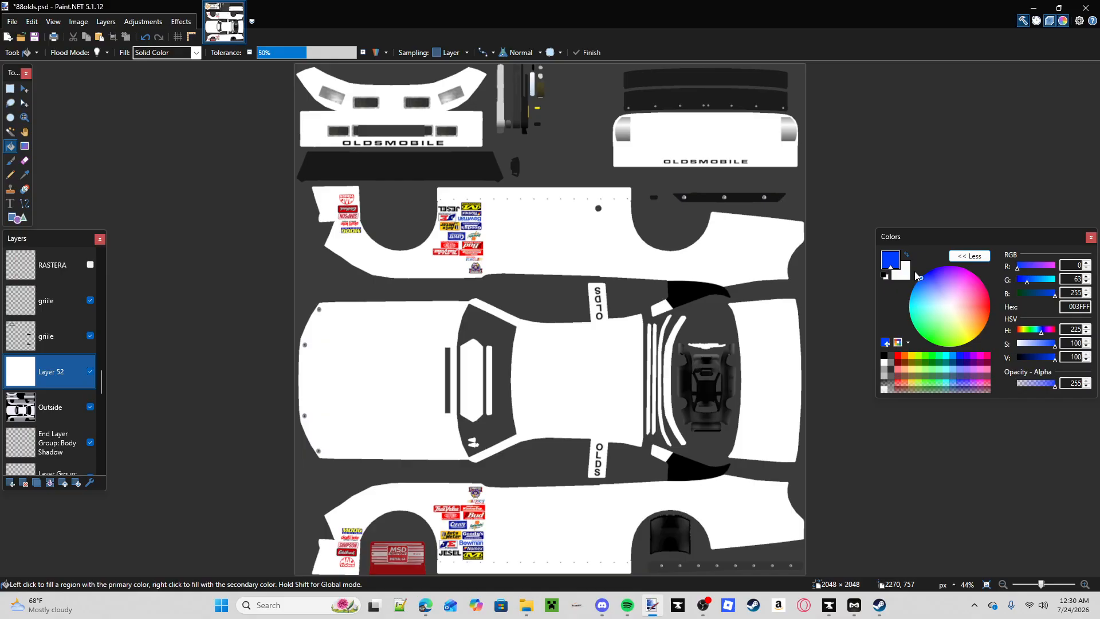
- Switch to Microsoft Edge, search the web for "Gen 4 nascar schemes" in a new tab, and show the image results
left_click(425, 607)
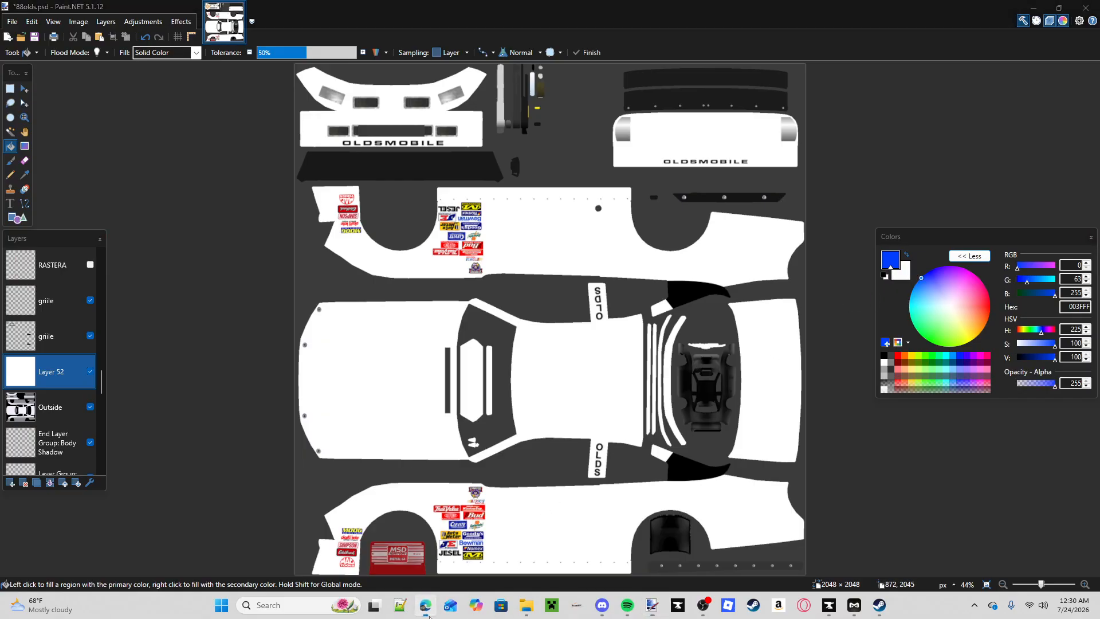
left_click(171, 13)
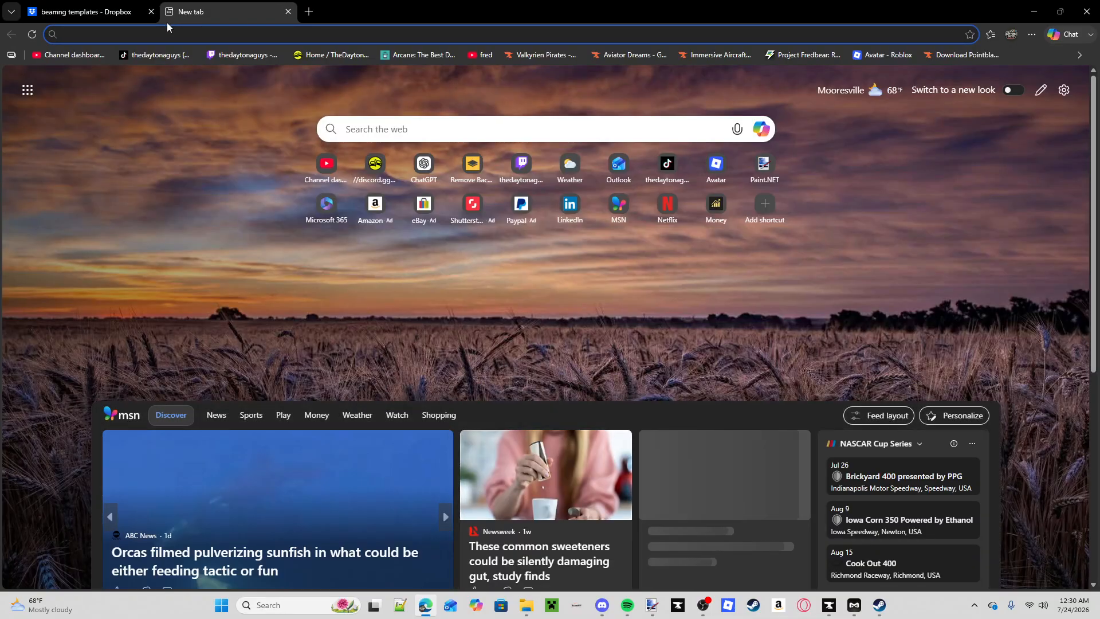
type("Gen for")
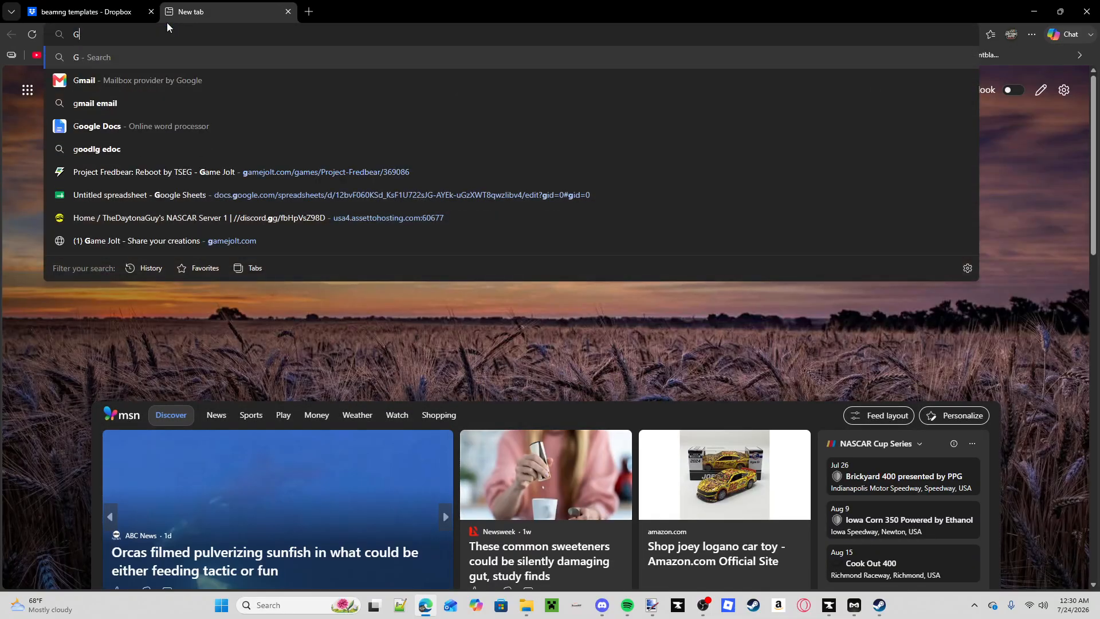
key("BackSpace")
key("BackSpace")
key("BackSpace")
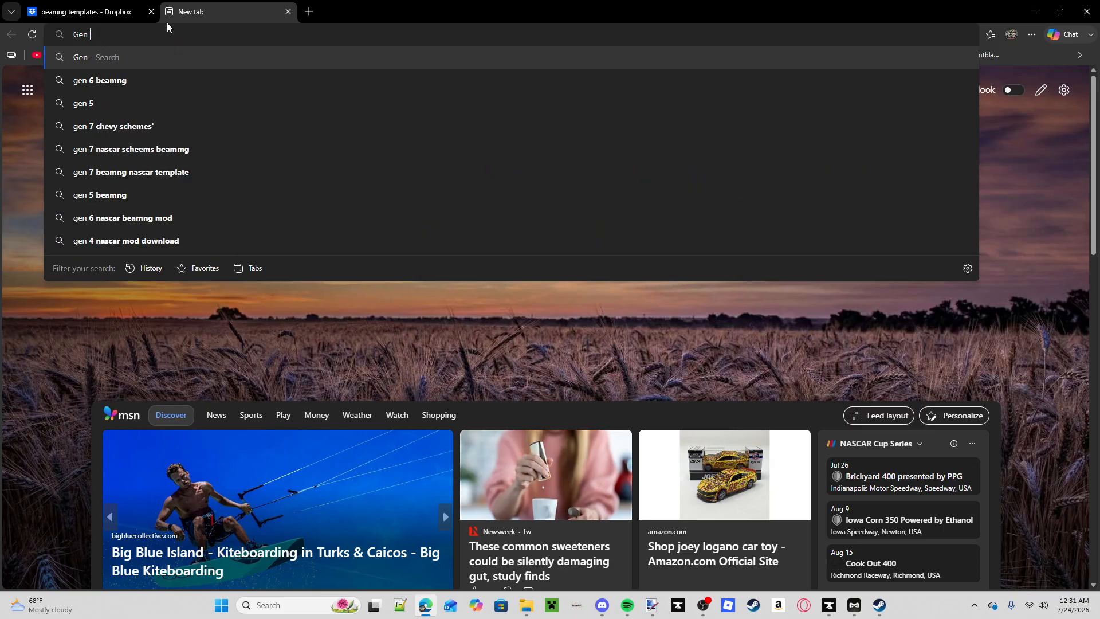
type("4")
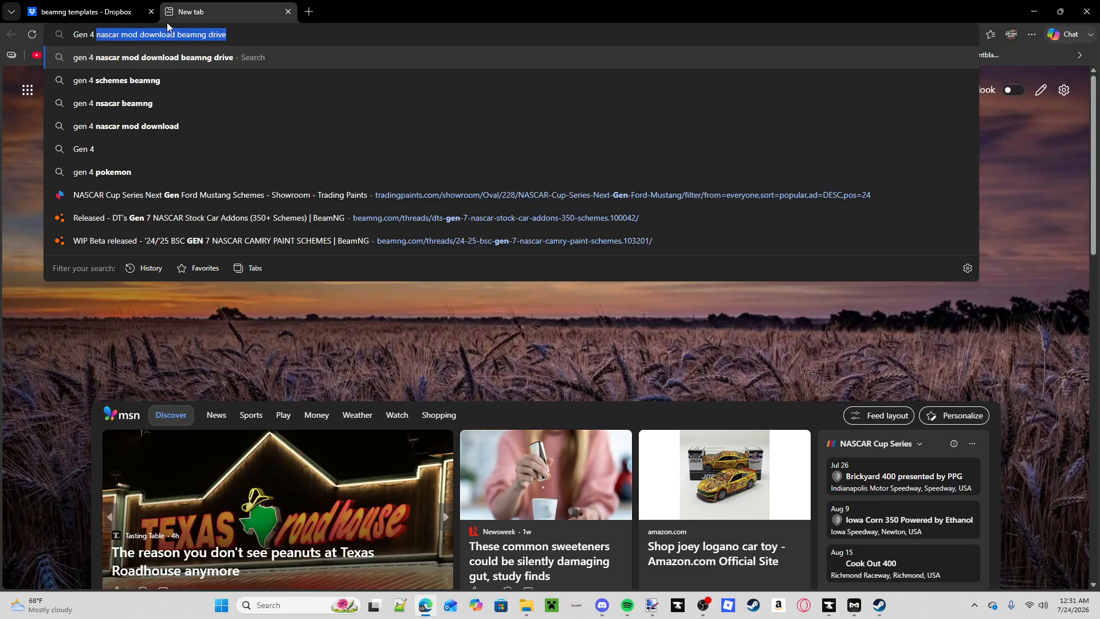
type(" nascar")
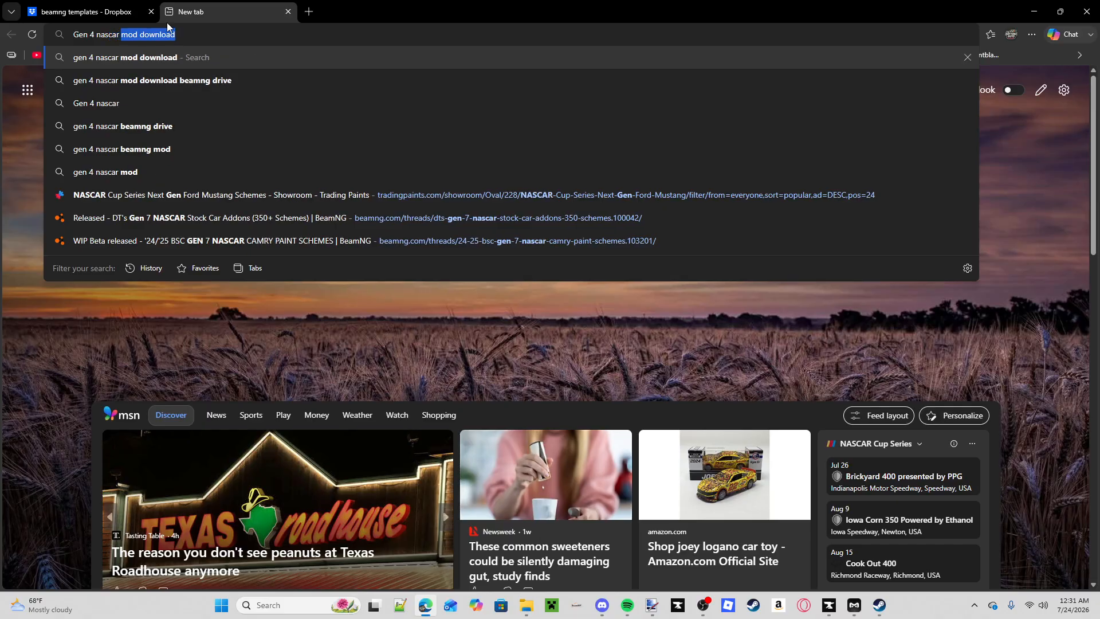
type(" schemes")
key("Return")
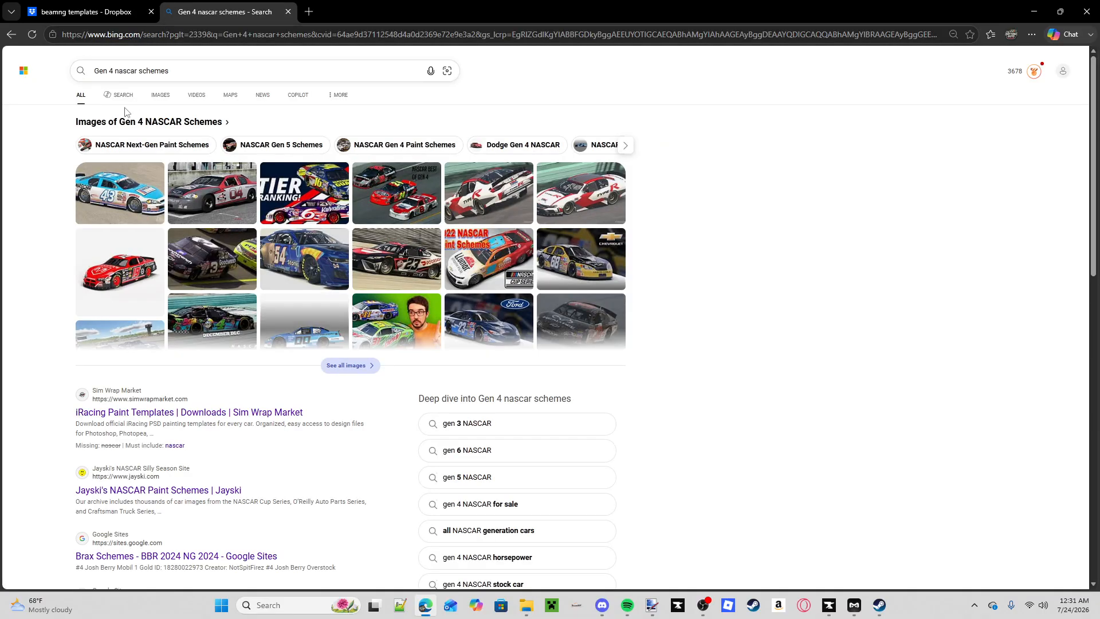
left_click(197, 94)
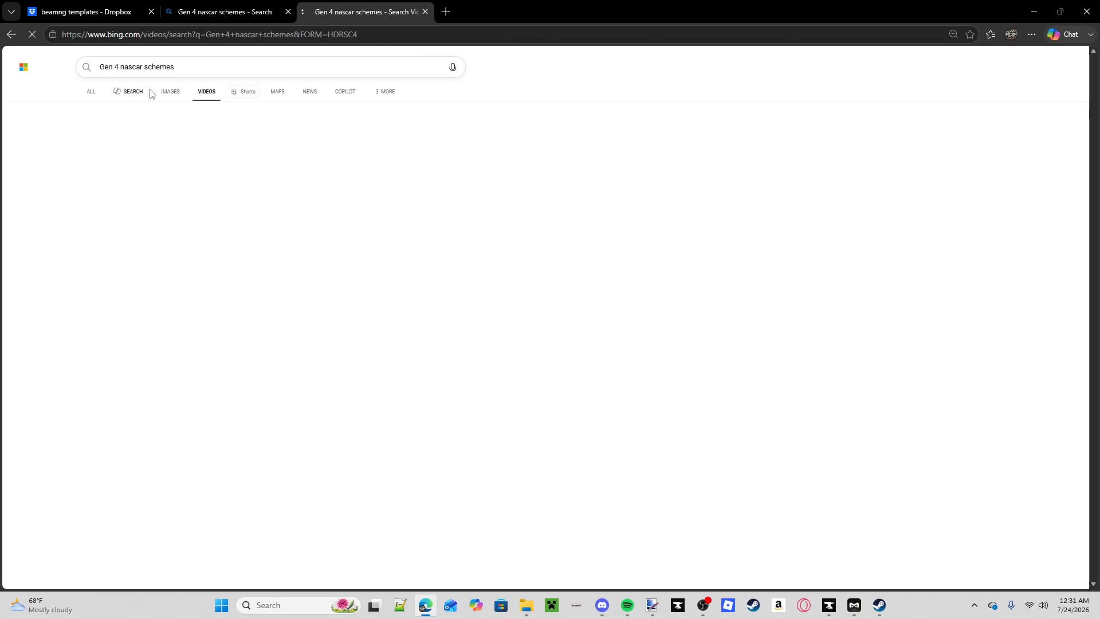
left_click(166, 93)
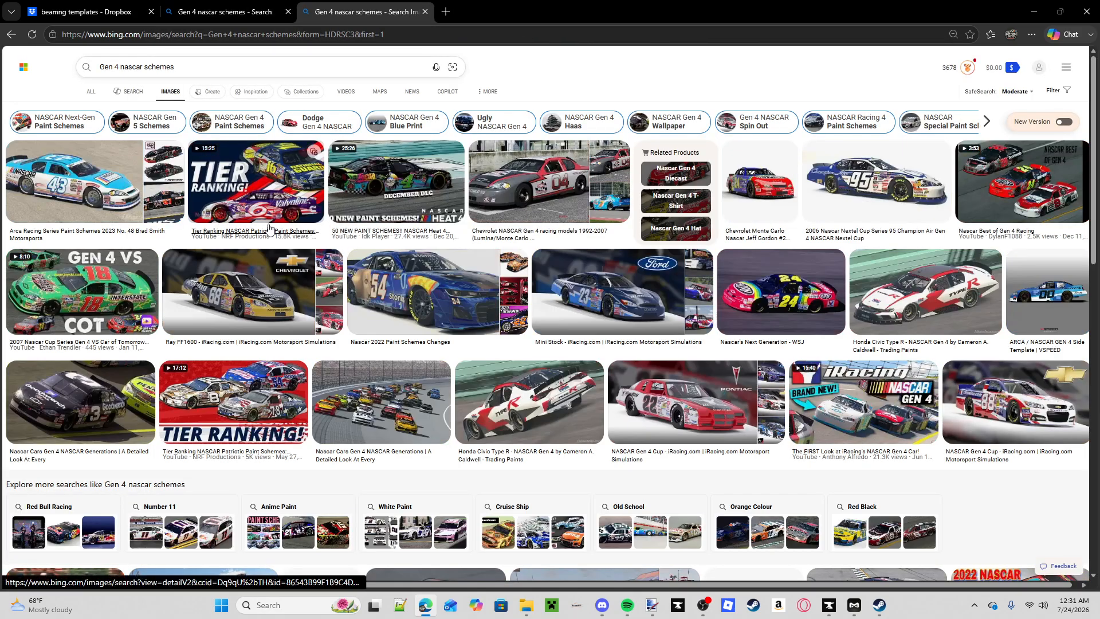
- Look through the Gen 4 NASCAR image results for paint scheme ideas
scroll(270, 227, "down", 10)
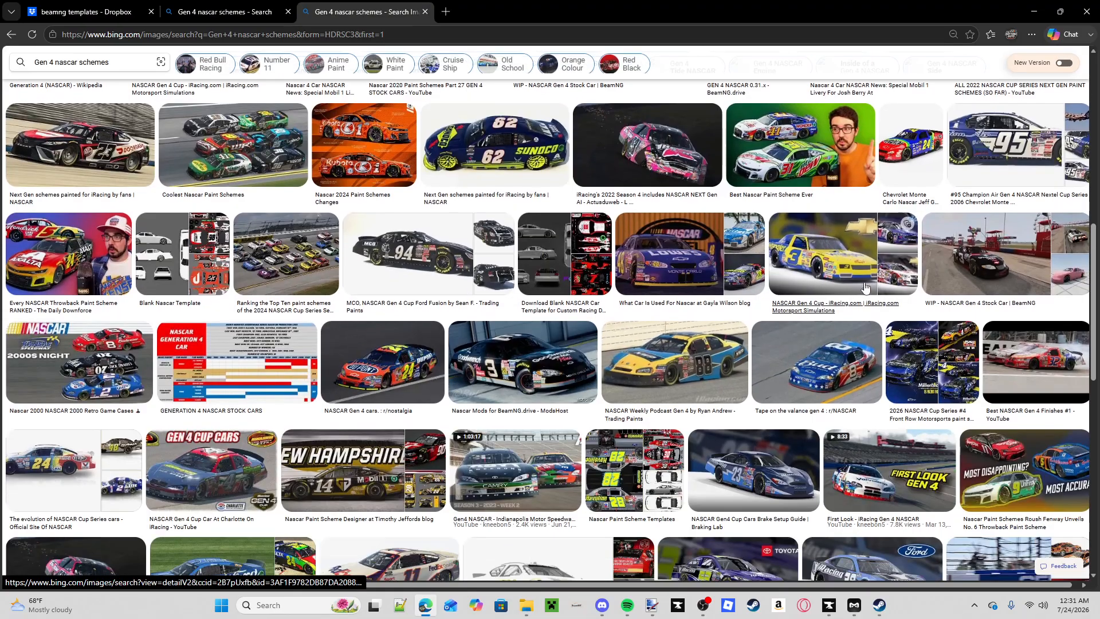
scroll(866, 287, "down", 5)
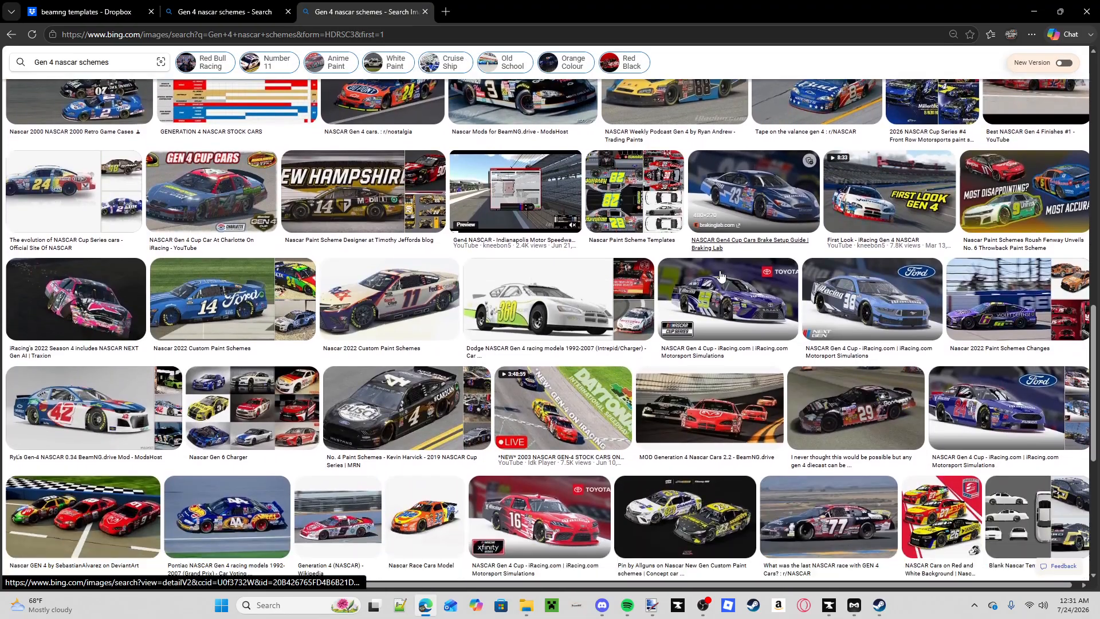
scroll(716, 270, "down", 3)
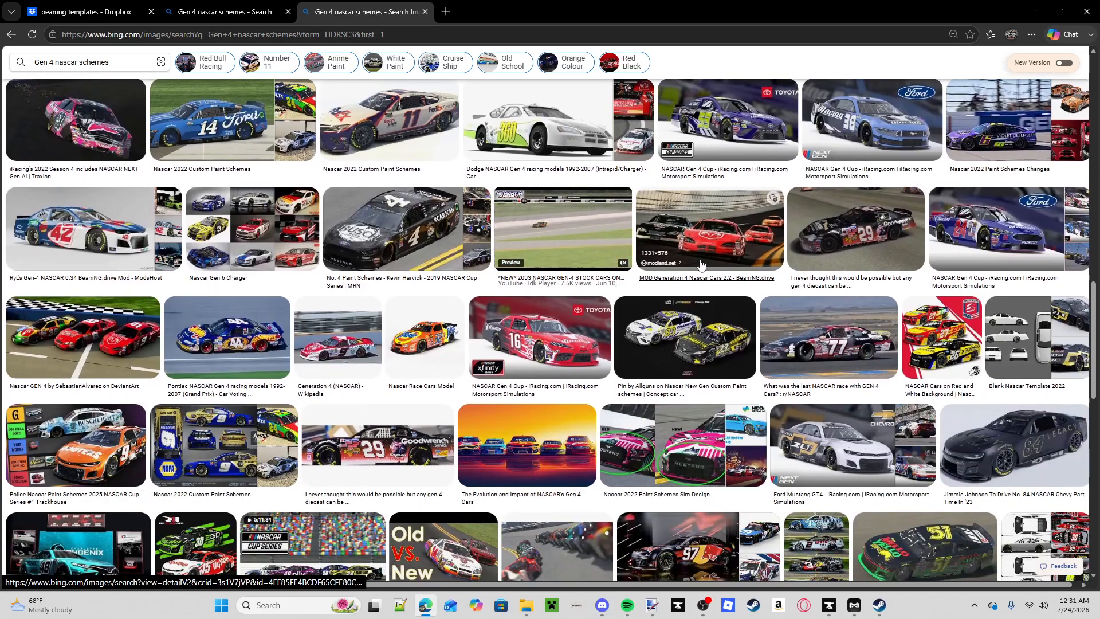
scroll(700, 264, "down", 4)
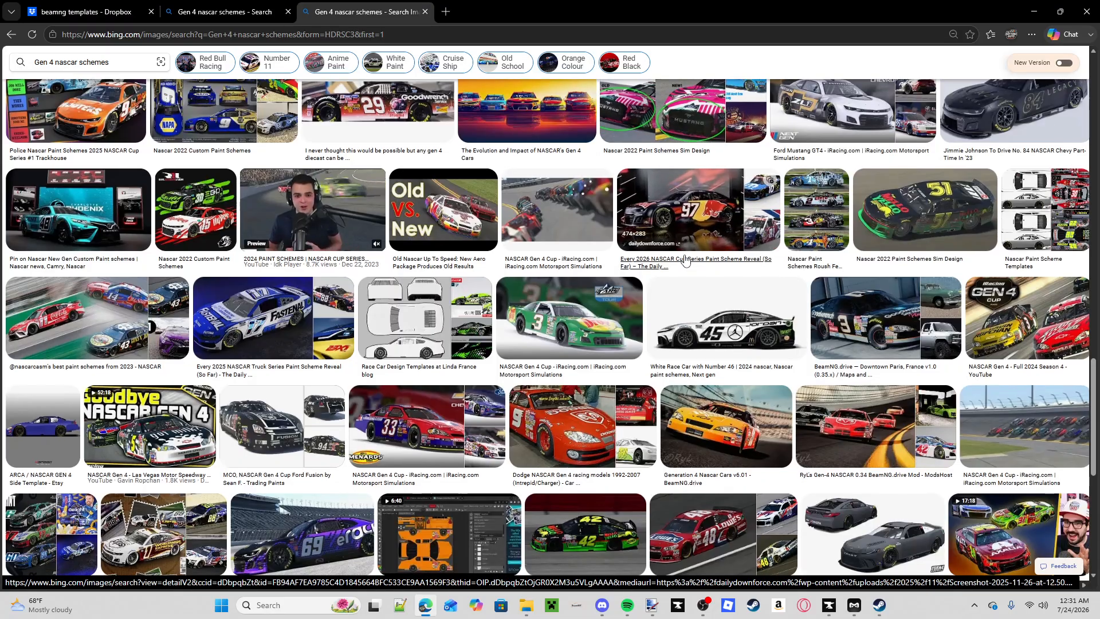
scroll(686, 260, "down", 2)
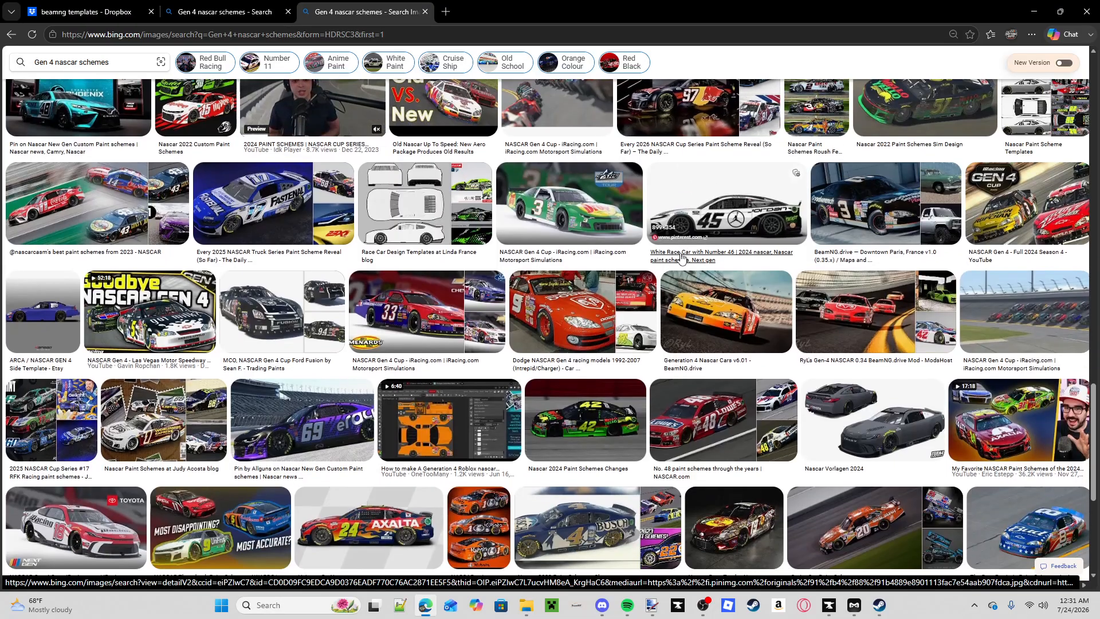
scroll(679, 258, "down", 3)
scroll(667, 258, "down", 3)
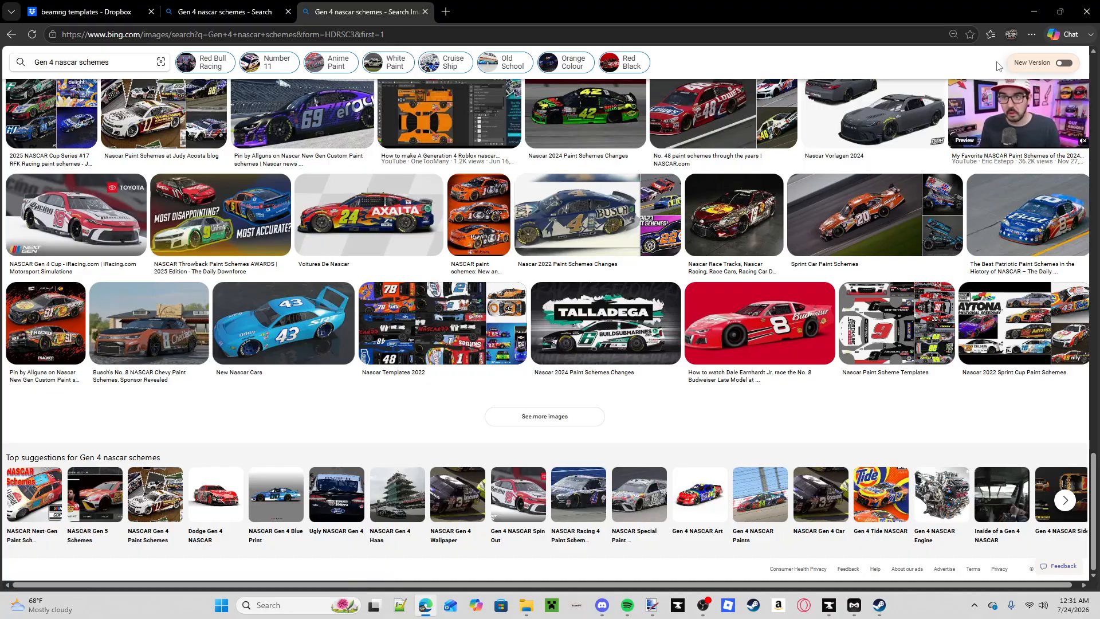
- Load more Gen 4 NASCAR image results and look them over for paint scheme ideas
left_click(539, 416)
scroll(628, 311, "down", 4)
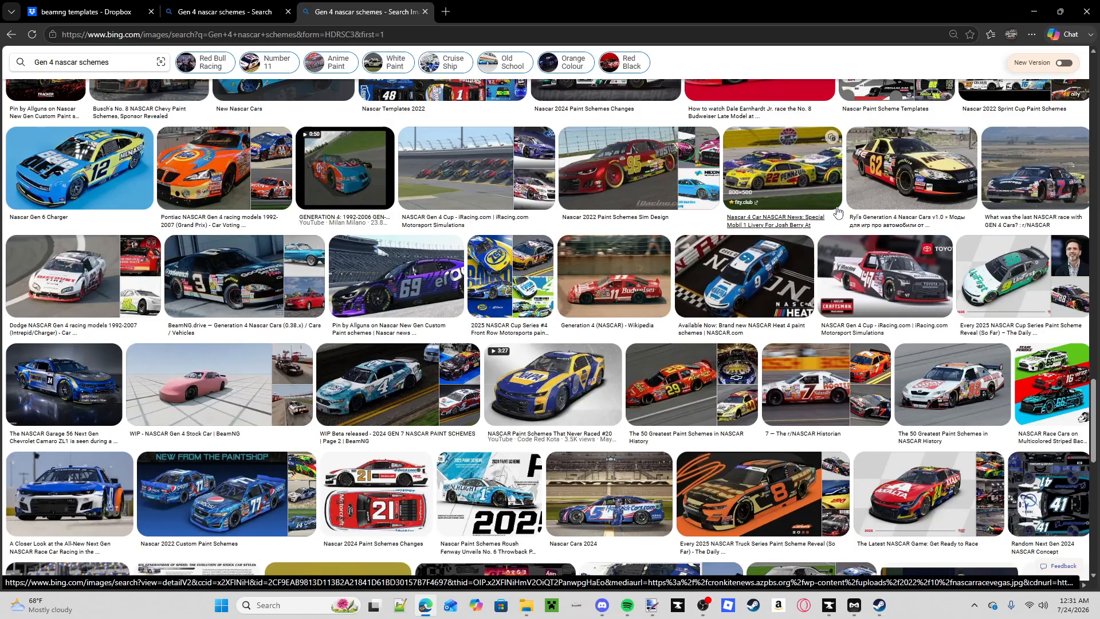
- Switch back to Paint.NET and fill the car body on Layer 52 with orange FF7200
left_click(1033, 11)
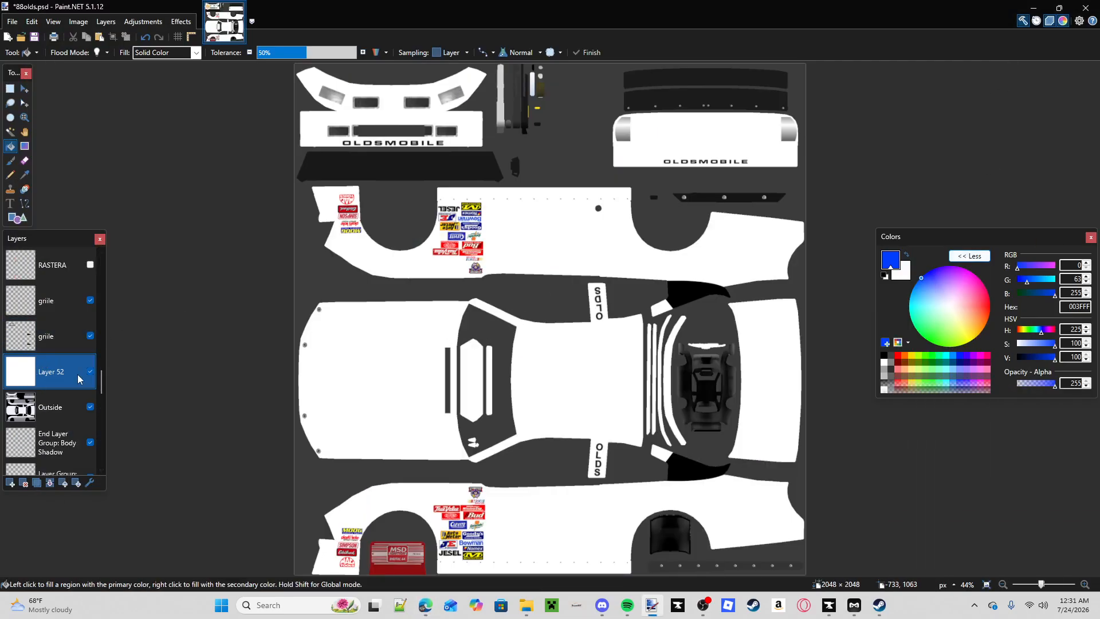
left_click_drag(944, 291, 985, 325)
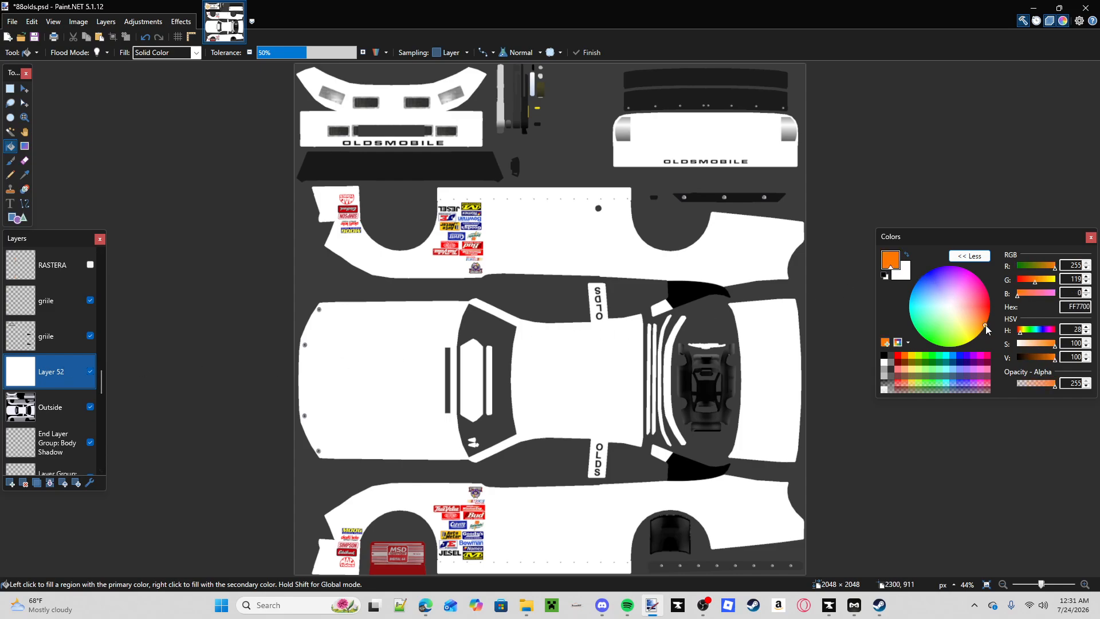
left_click(745, 337)
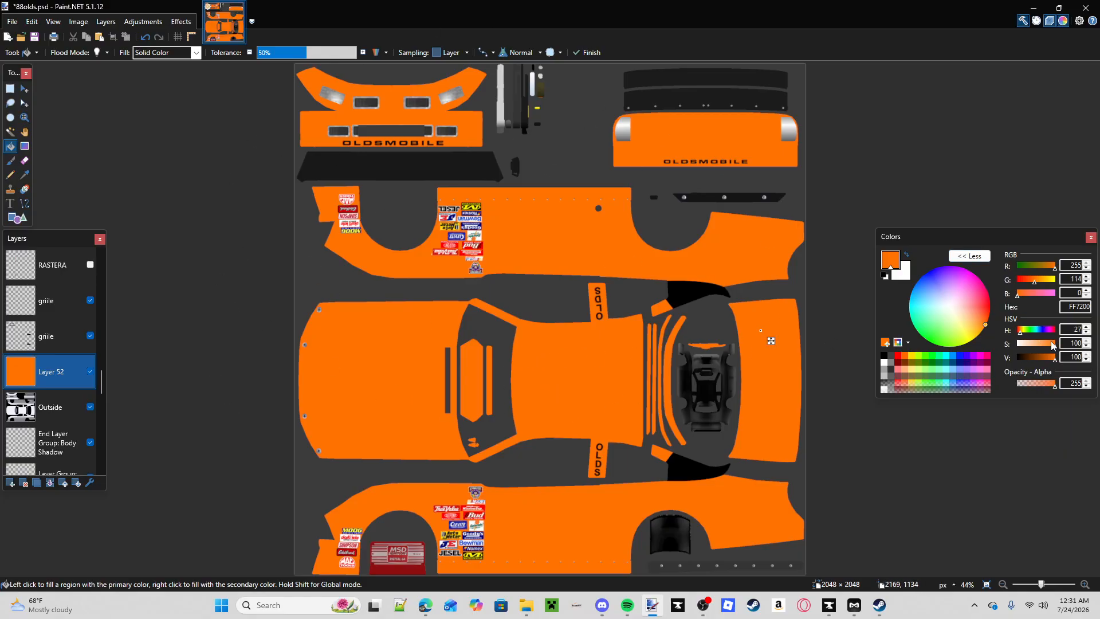
- Try the lighter orange FF8F00 for the body fill and compare it with the previous orange by undoing and redoing
mouse_move(1054, 344)
left_mouse_down()
mouse_move(1019, 344)
mouse_move(1055, 344)
left_mouse_up()
mouse_move(1035, 284)
left_mouse_down()
mouse_move(1055, 281)
mouse_move(1039, 281)
left_mouse_up()
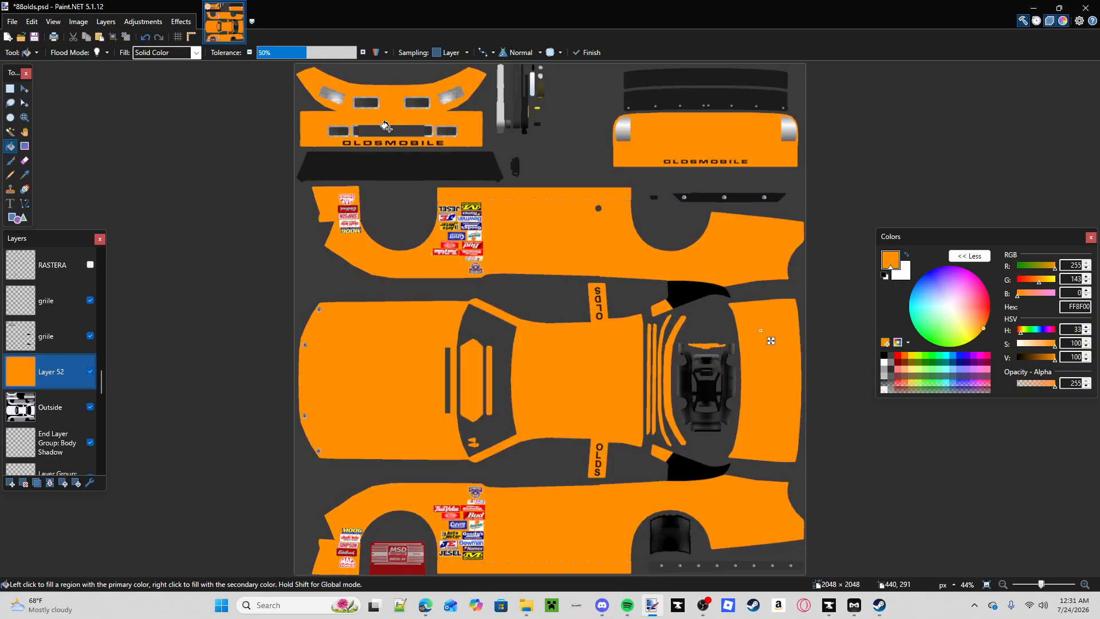
left_click(145, 37)
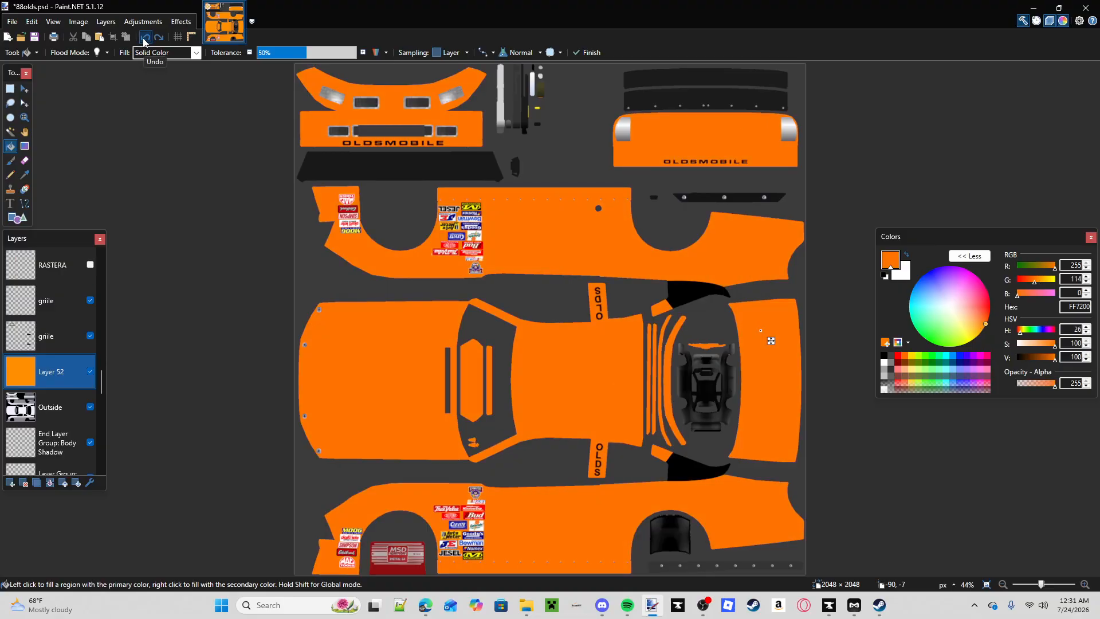
left_click(145, 37)
left_click(159, 36)
left_click(159, 37)
left_click(145, 37)
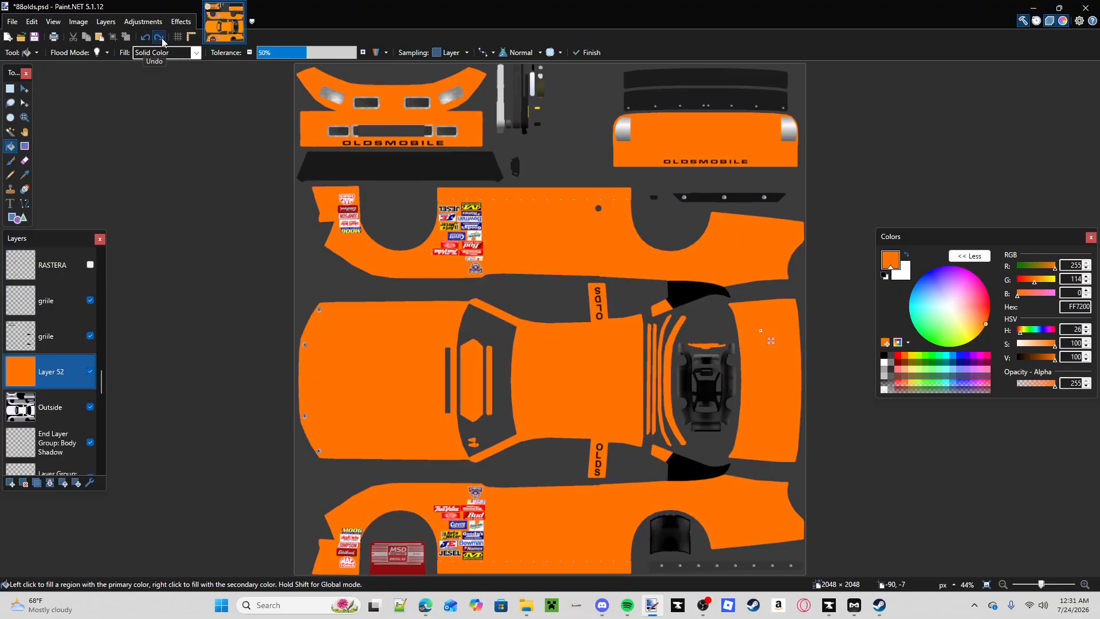
left_click(159, 36)
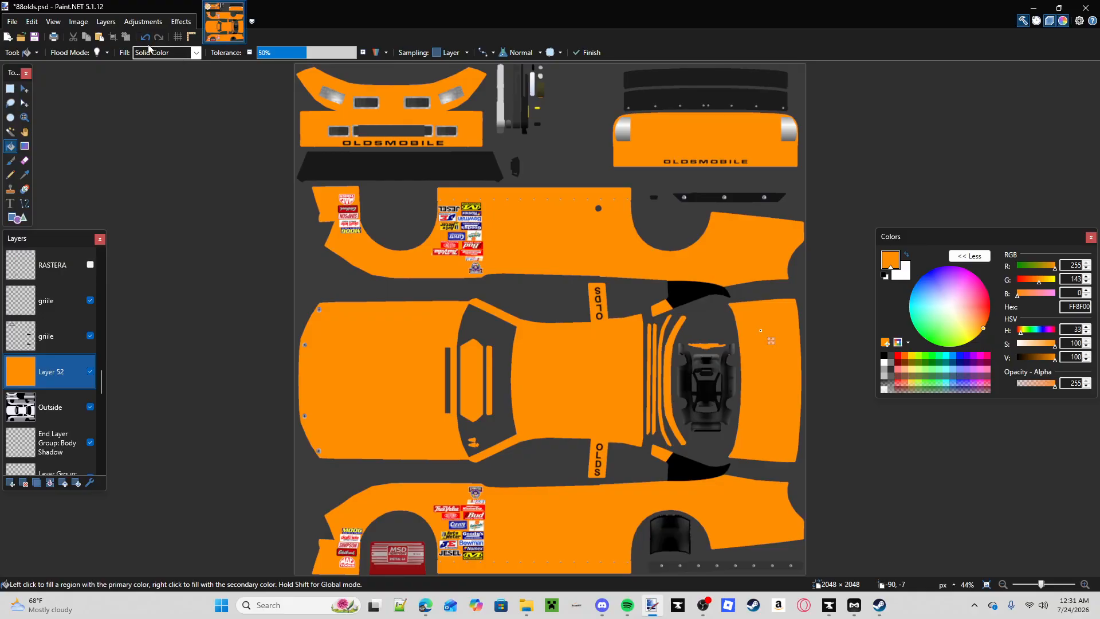
left_click(145, 36)
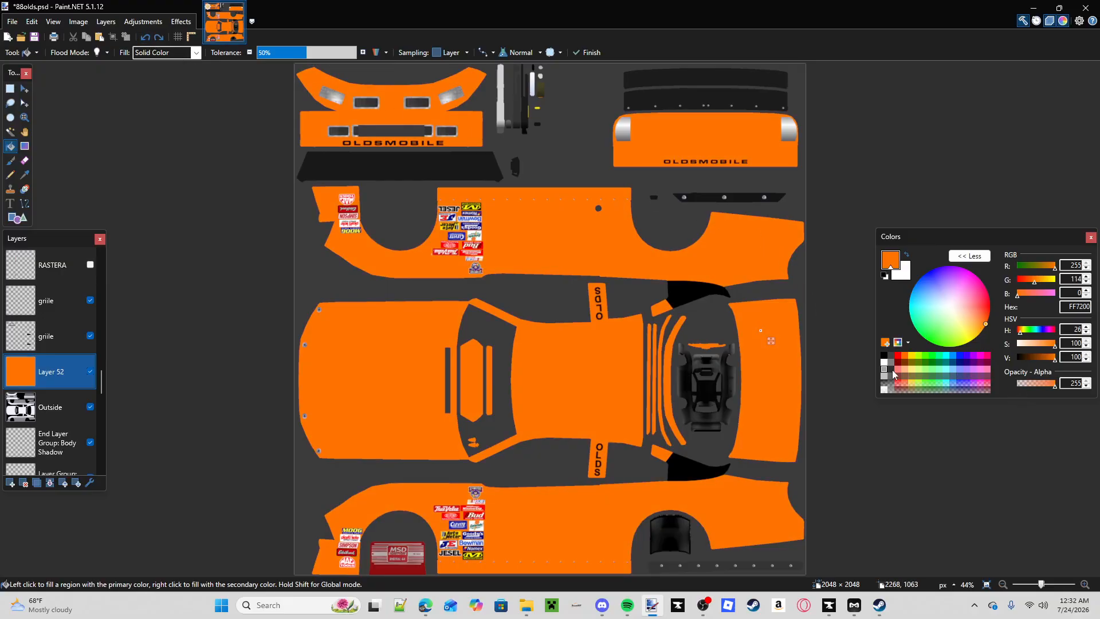
- Rearrange the Colors and Layers windows beside the canvas, and briefly display the History window
left_click(908, 343)
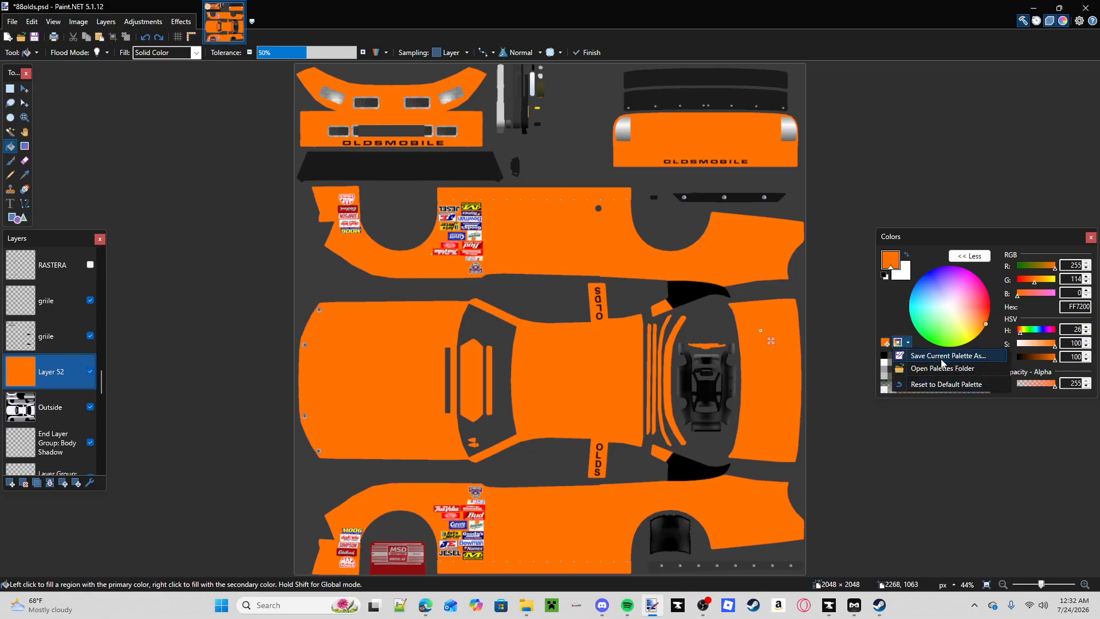
left_click(888, 314)
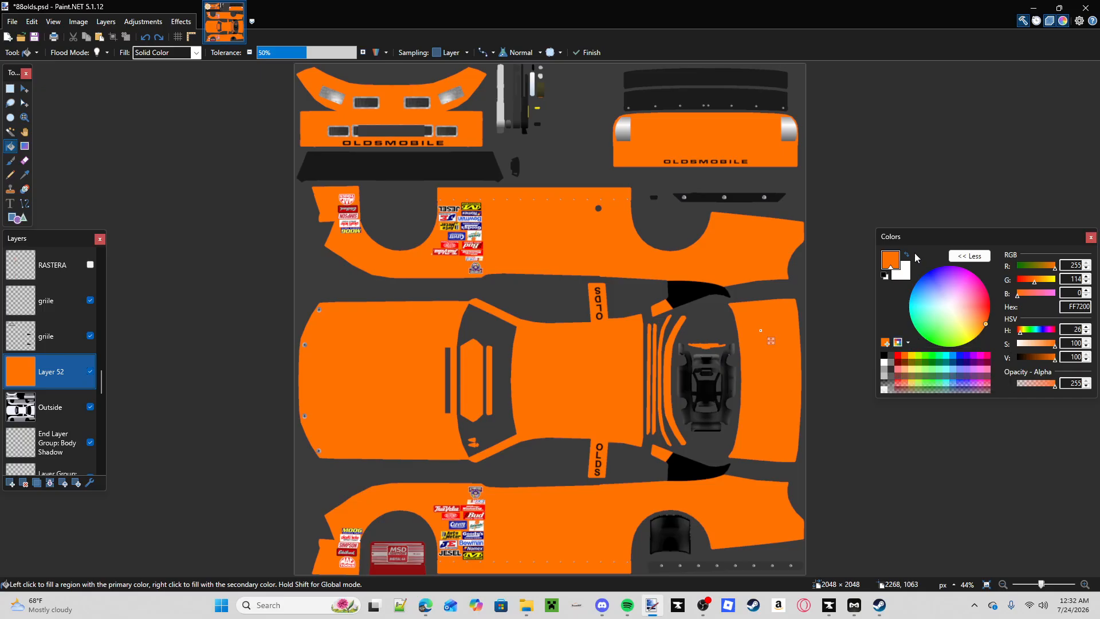
left_click_drag(932, 229, 1059, 46)
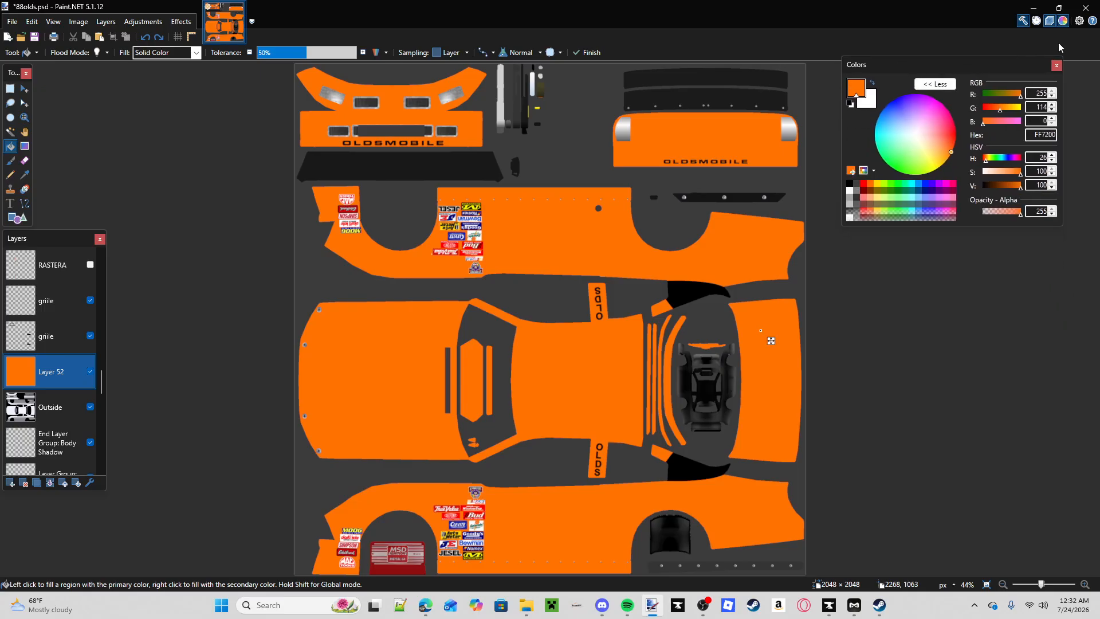
left_click(1037, 22)
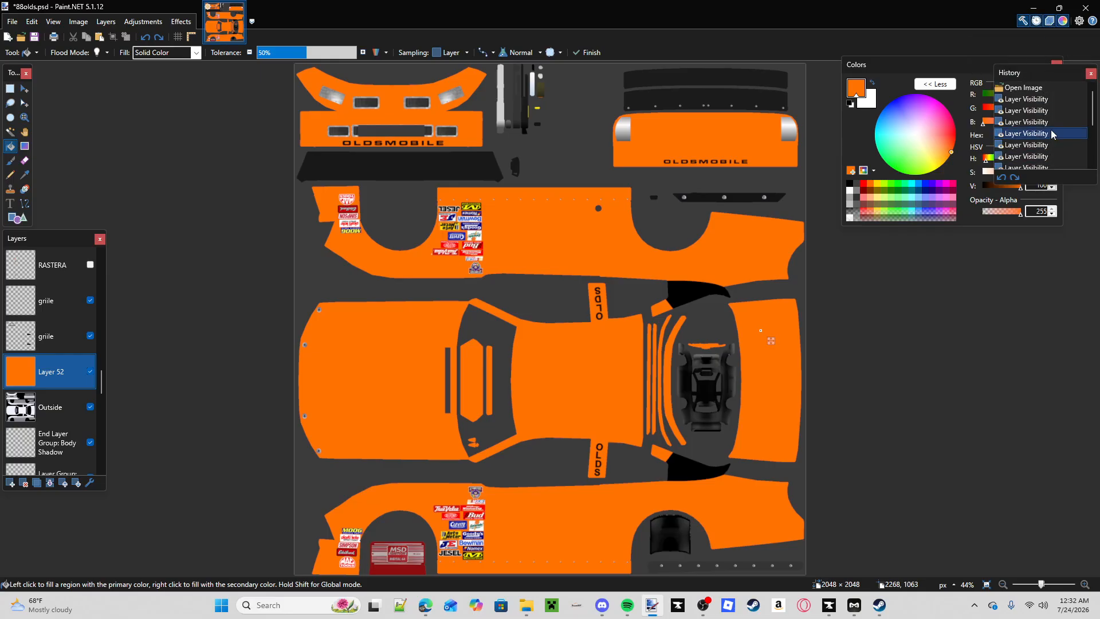
left_click(1036, 21)
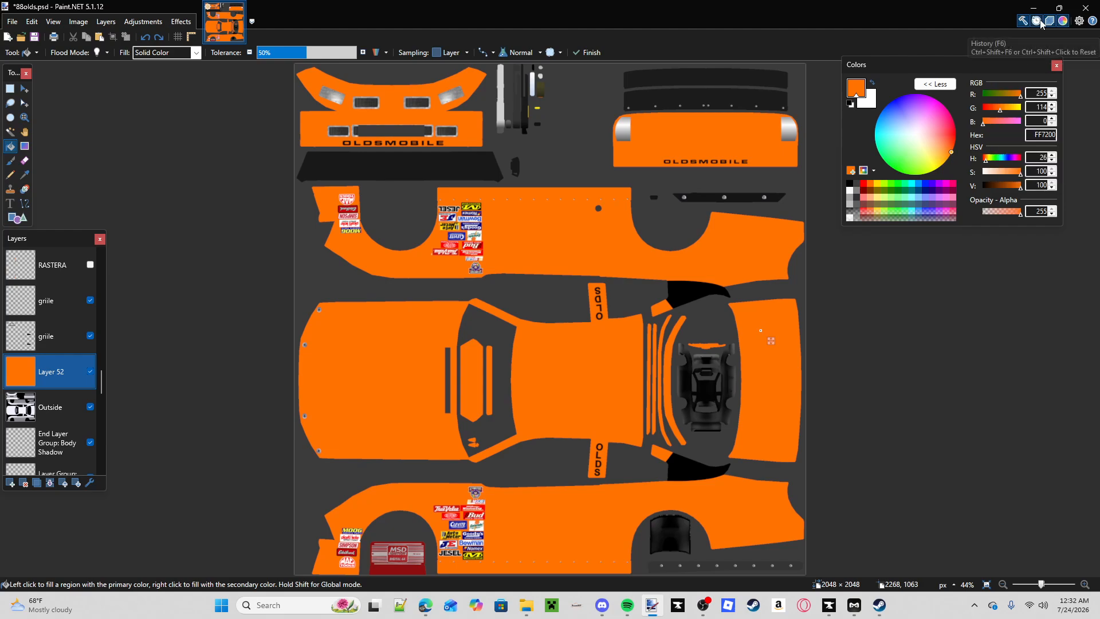
left_click(1025, 23)
left_click(1025, 23)
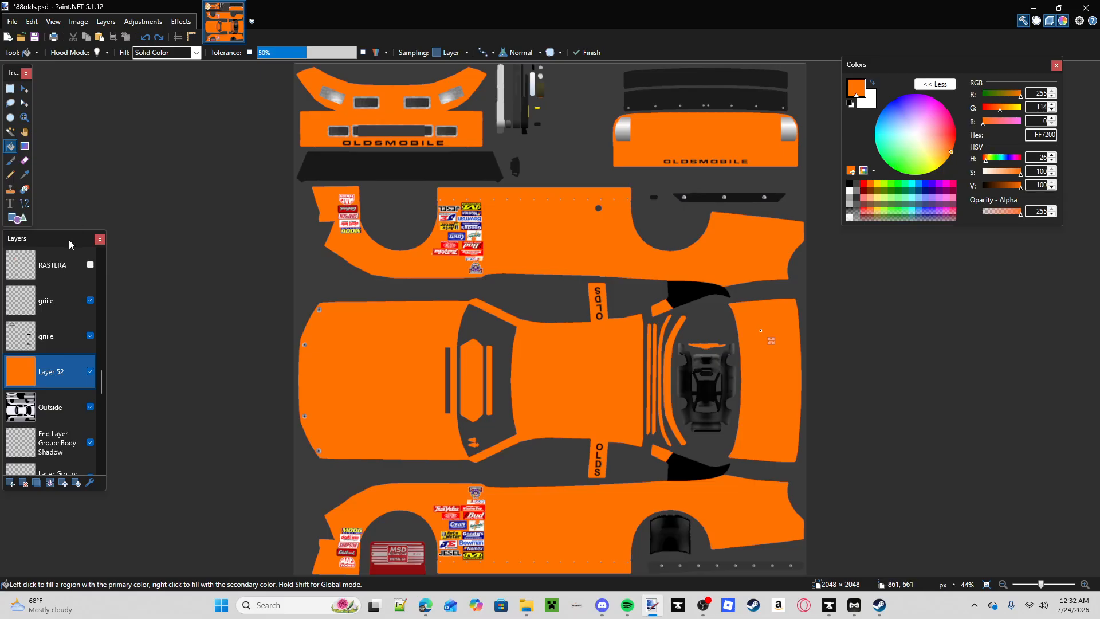
left_click_drag(67, 243, 70, 327)
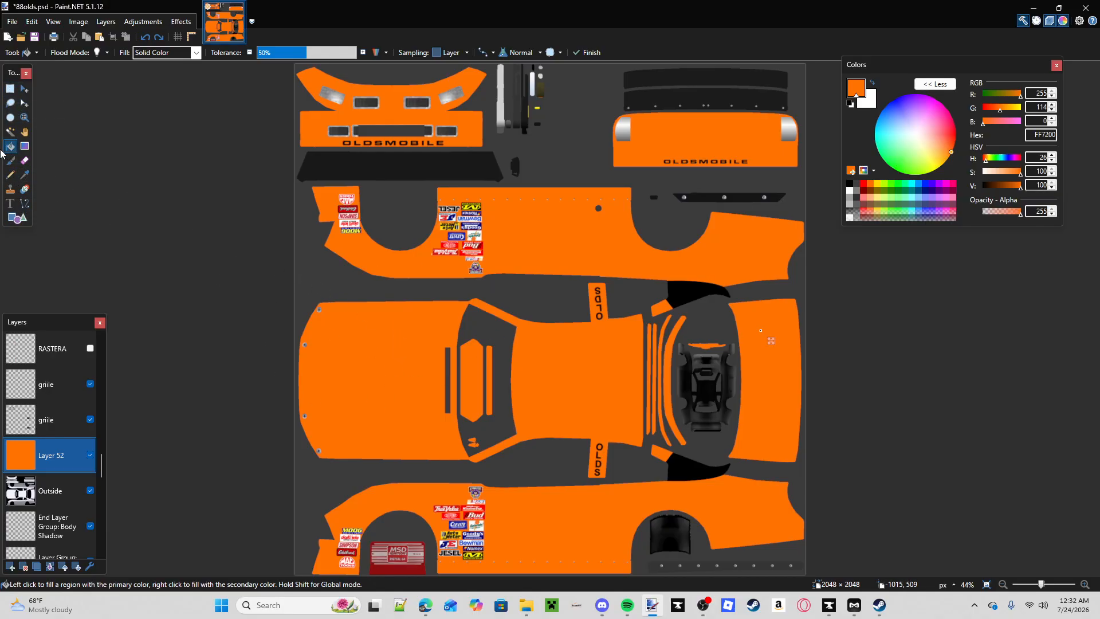
- Try a freehand white Paintbrush stroke on the car's rear deck, undo it, and restore orange as the primary color
left_click(14, 163)
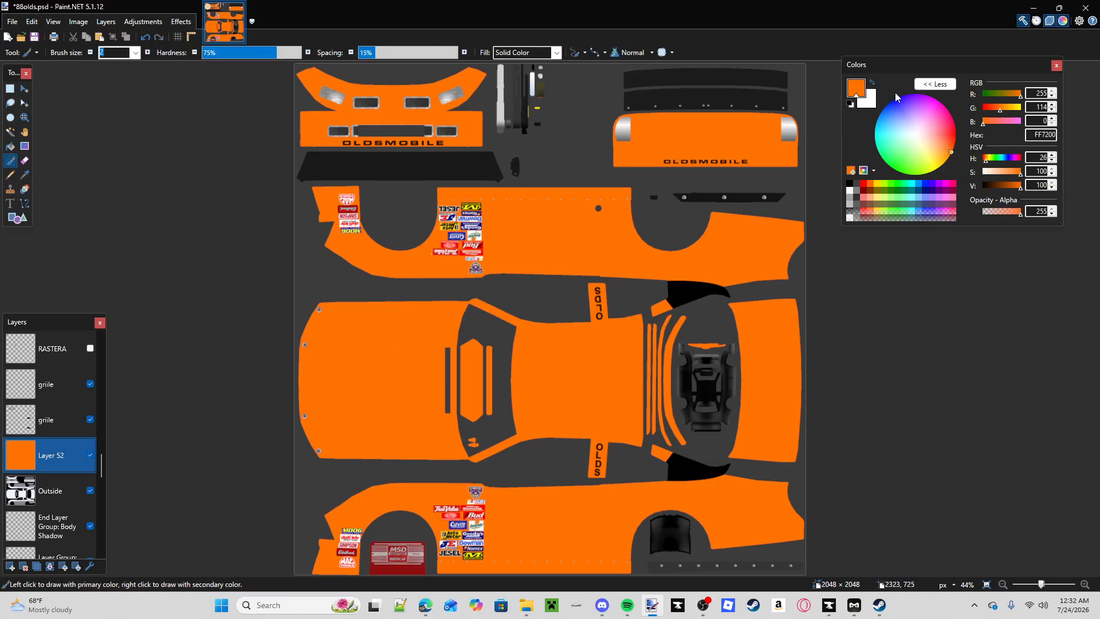
left_click(871, 85)
left_click_drag(768, 393, 769, 354)
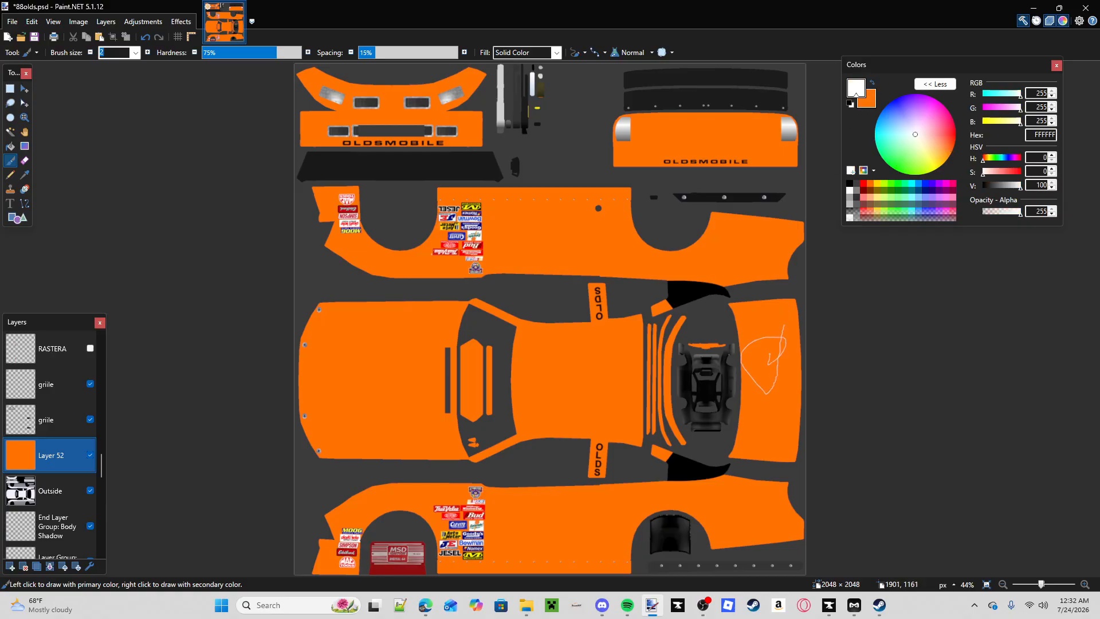
left_click(146, 38)
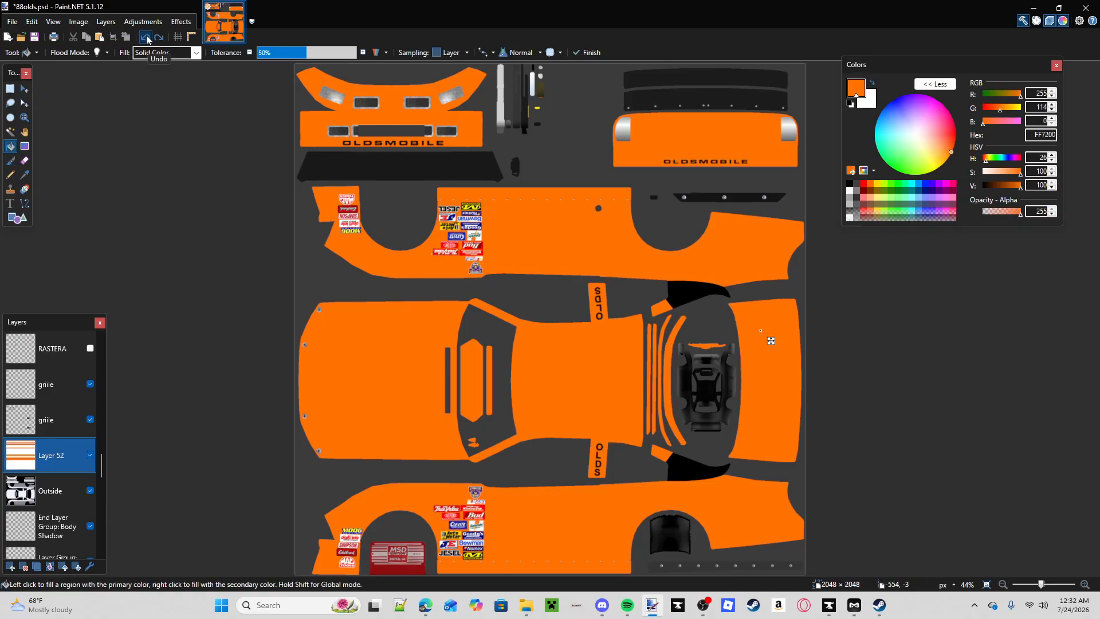
left_click(146, 37)
left_click(158, 38)
key("x")
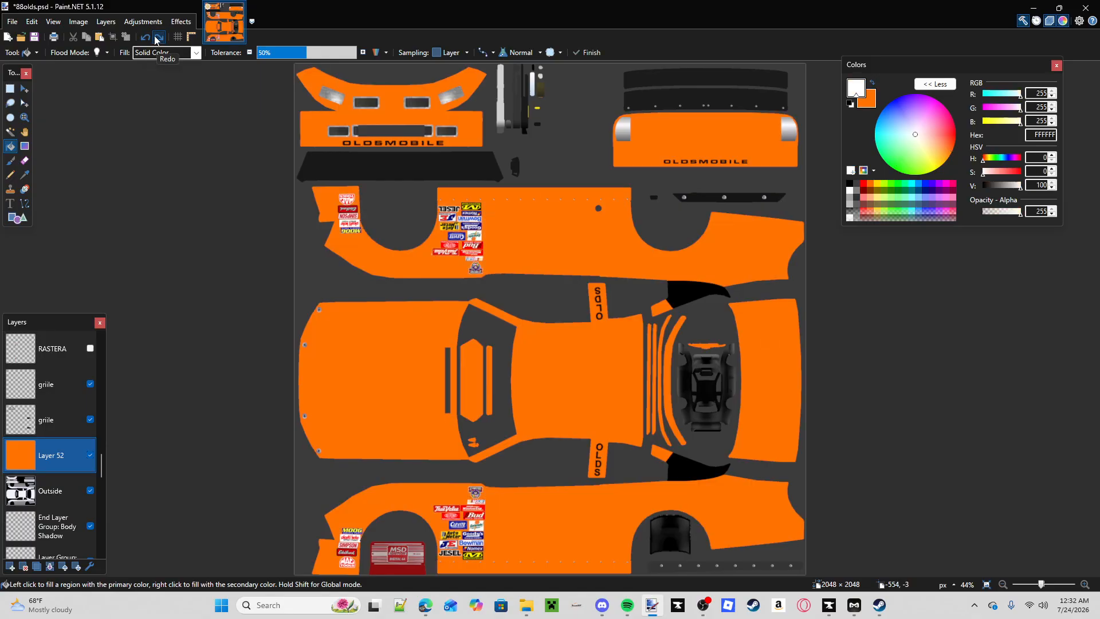
left_click(870, 84)
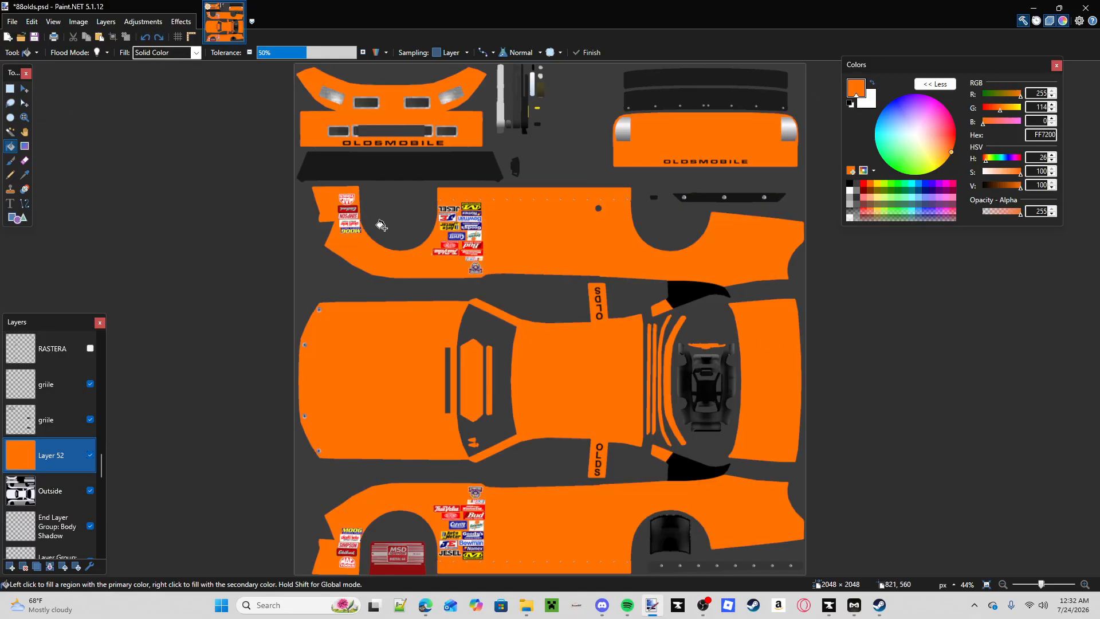
left_click(12, 176)
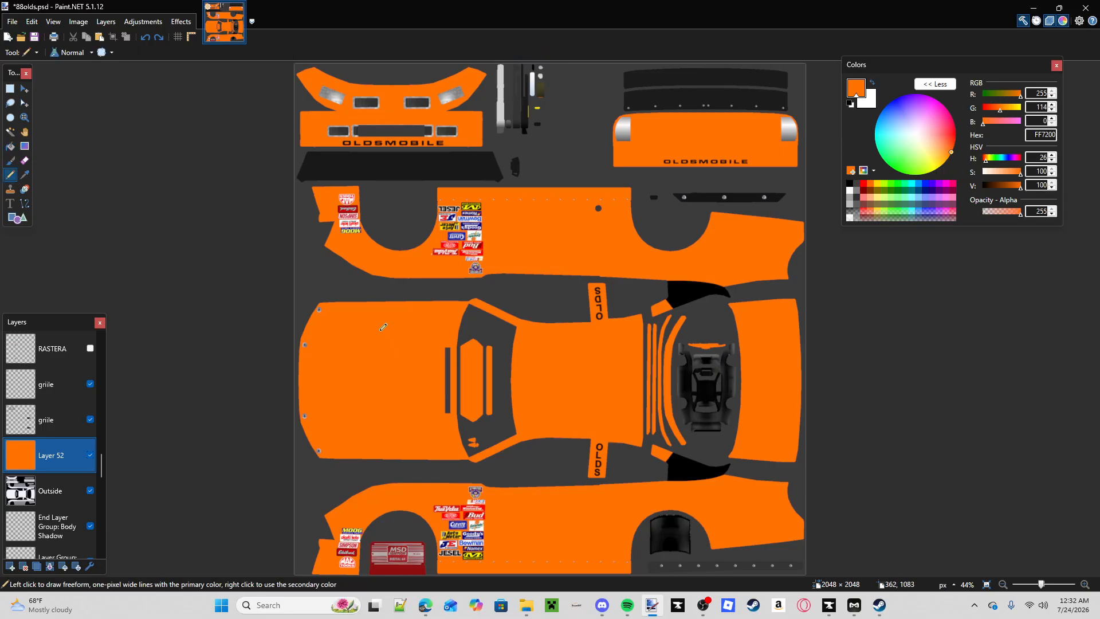
left_click(25, 175)
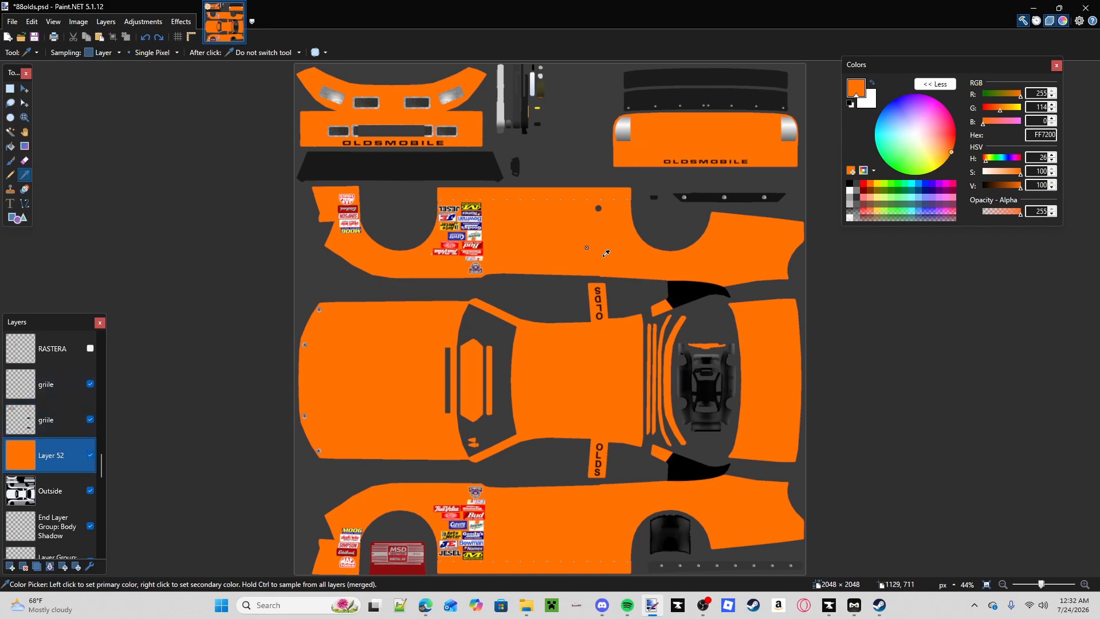
left_click(10, 203)
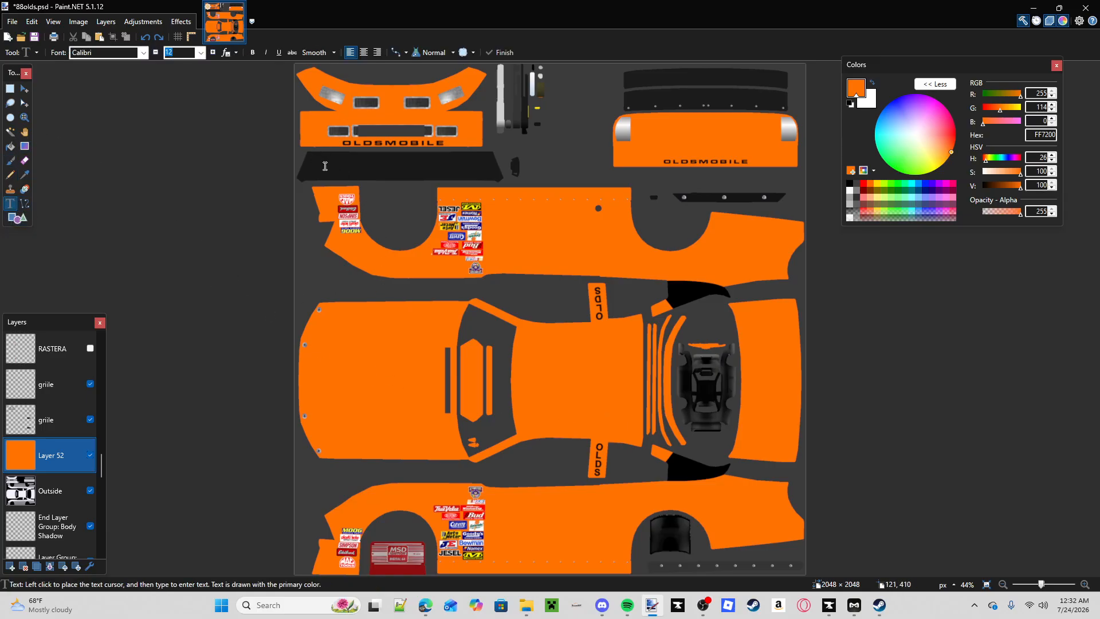
- Try a rectangle of about 132 × 249 pixels with the Shapes tool, place it on the hood, and undo it
left_click(21, 218)
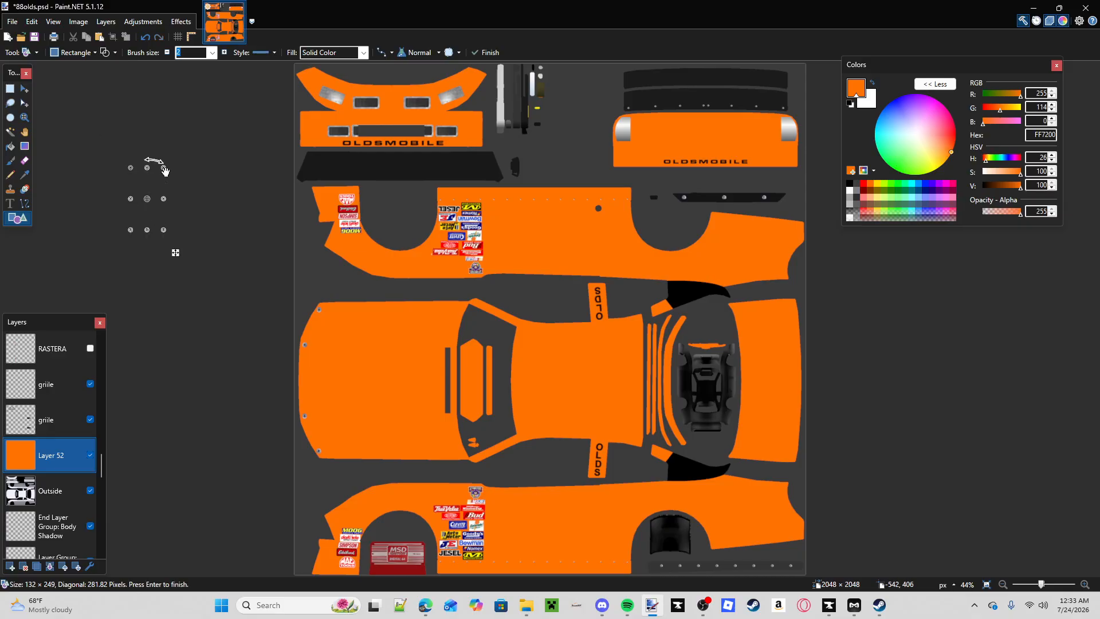
left_click_drag(408, 334, 442, 398)
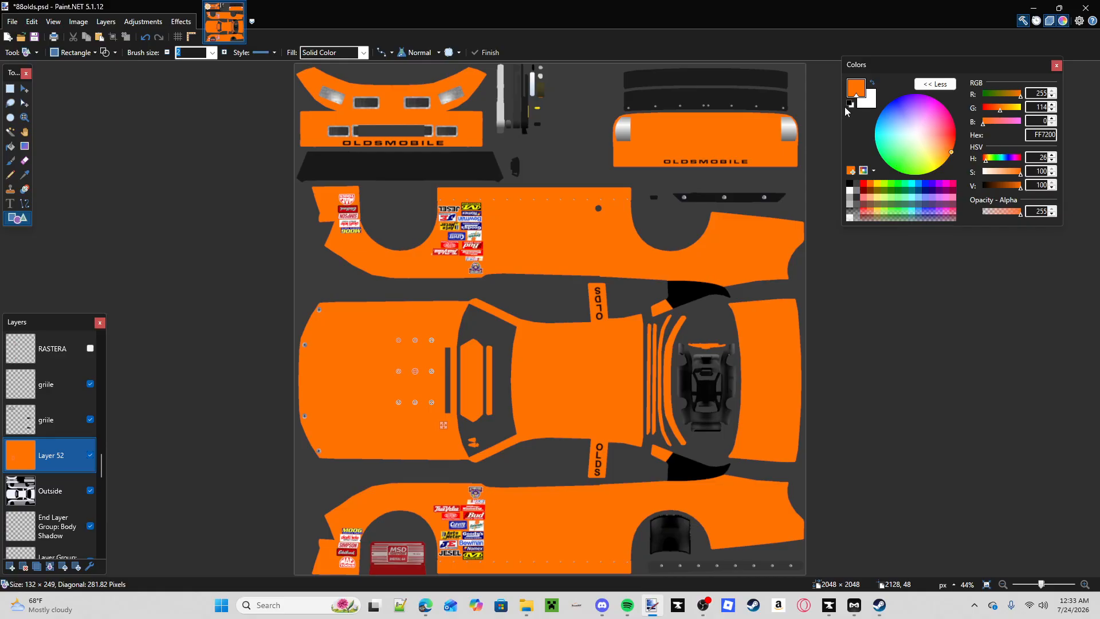
left_click(147, 39)
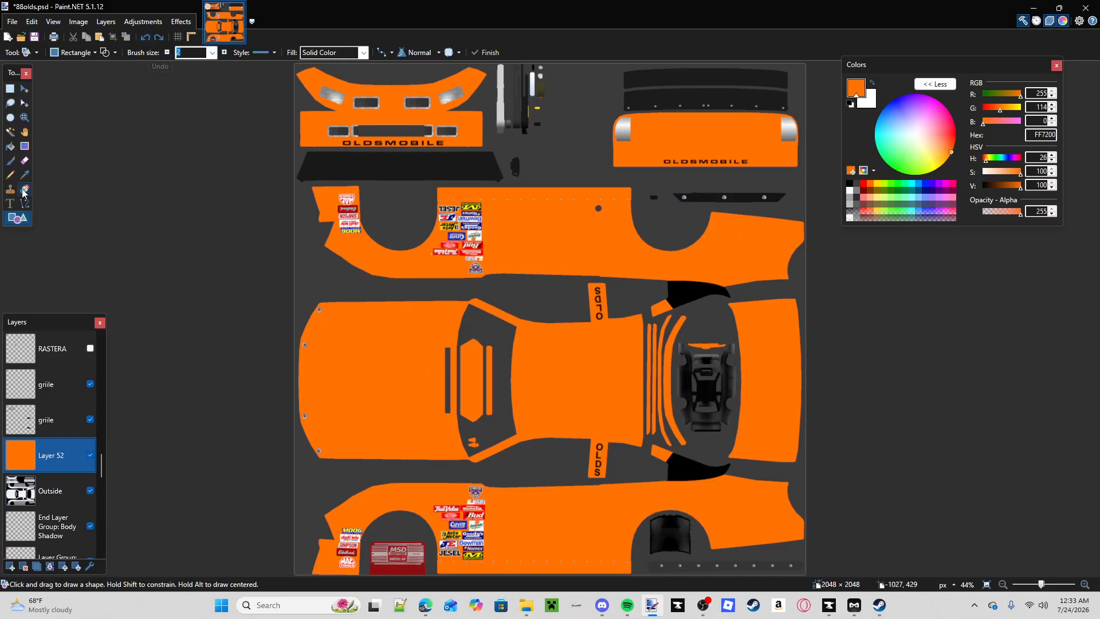
- Draw a straight white line across the lower side panel with the Line/Curve tool, brush size 35, about 389 pixels long
left_click(25, 203)
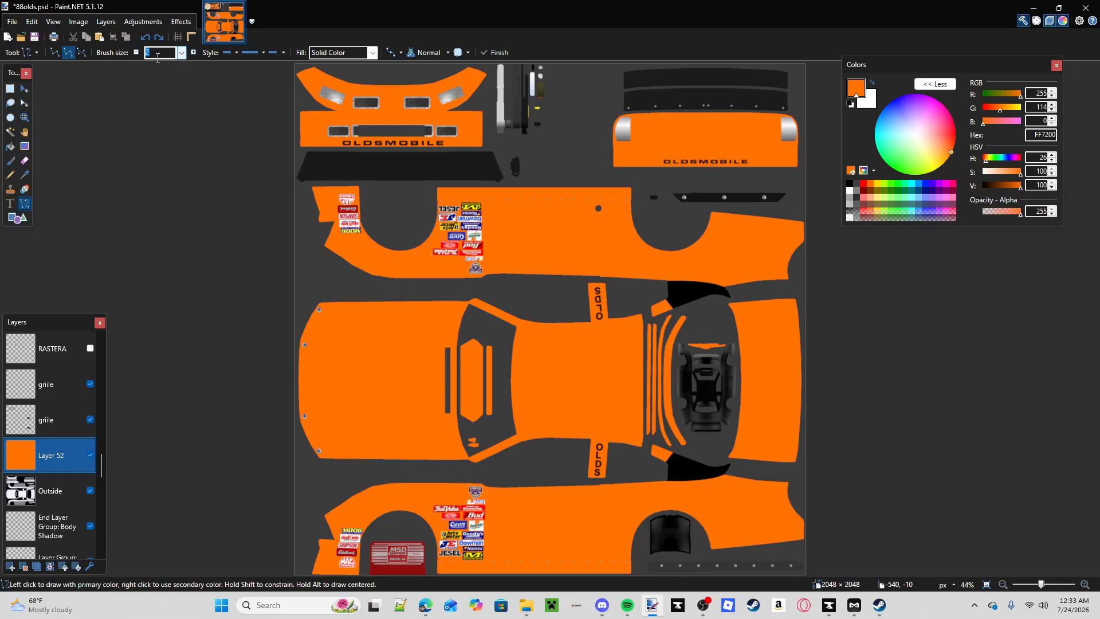
left_click(183, 53)
scroll(170, 264, "down", 4)
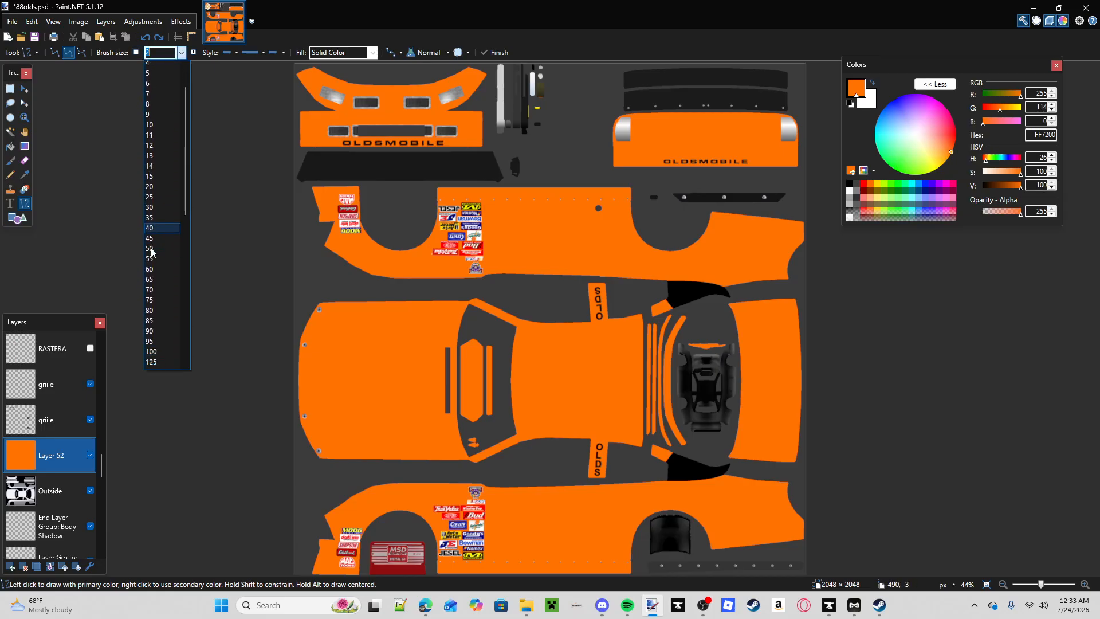
scroll(171, 306, "up", 1)
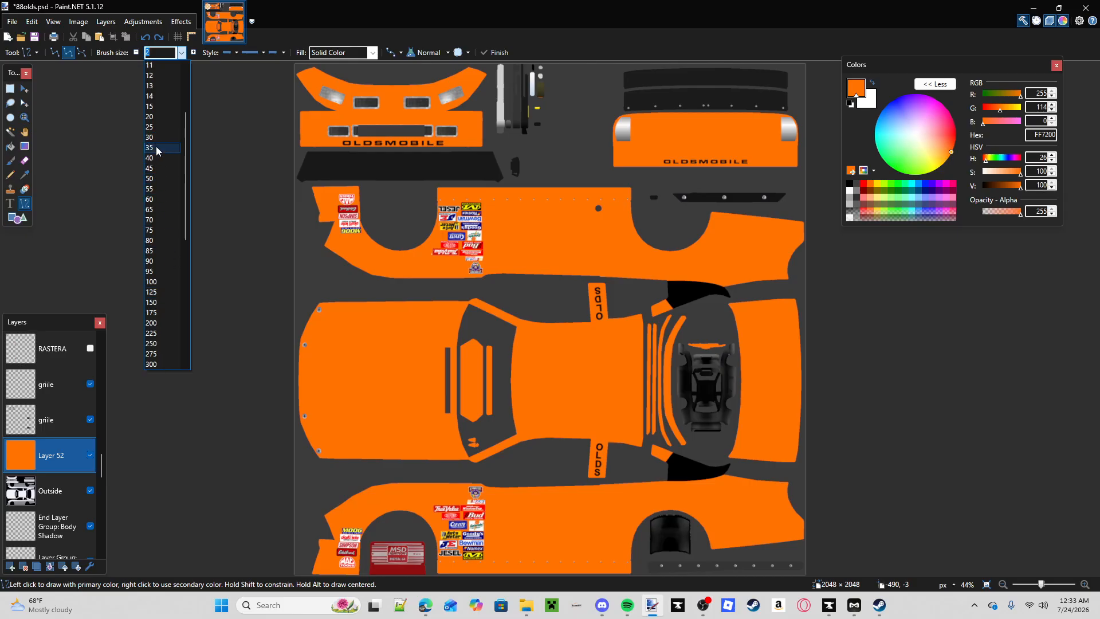
left_click(158, 148)
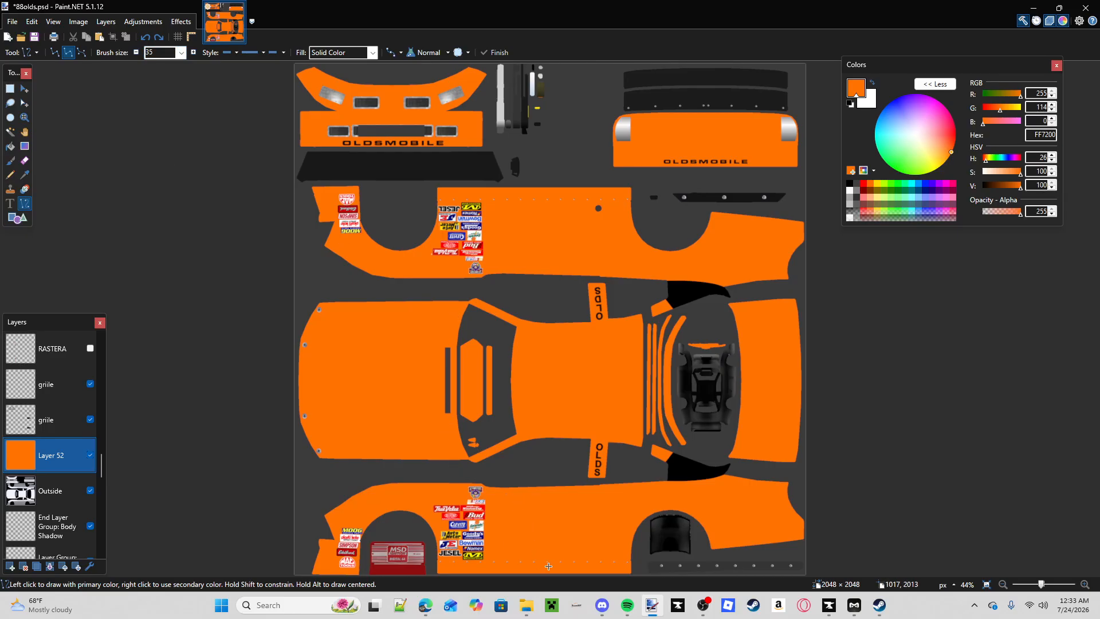
left_click_drag(583, 574, 587, 476)
left_click(873, 83)
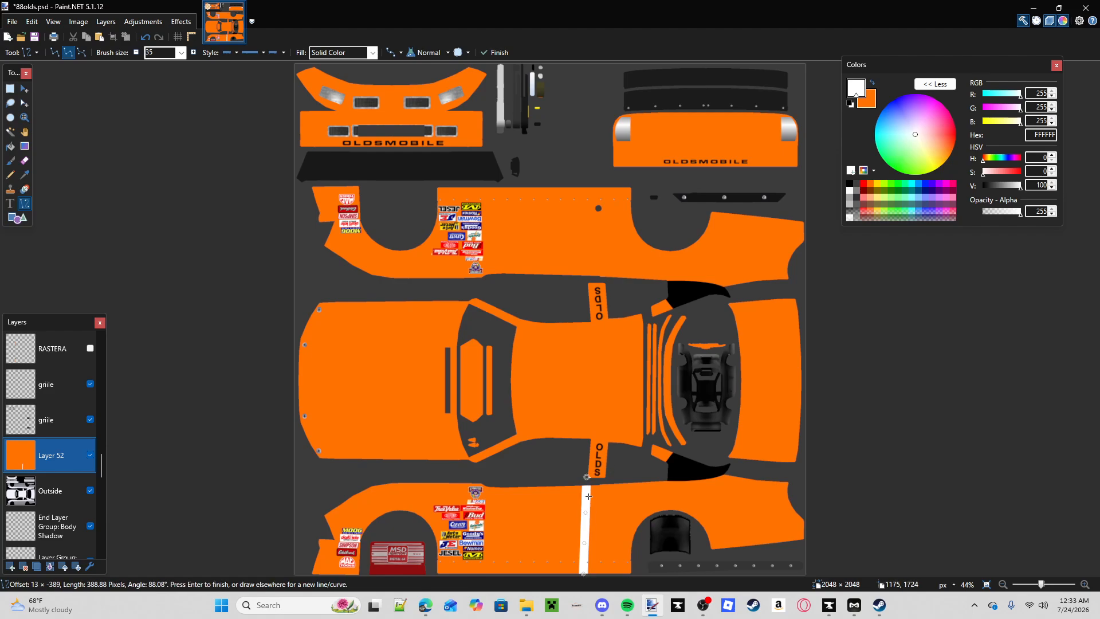
- Bend the white line into a curved stripe ahead of the rear wheel arch, adjust its end points, and finish it
left_click_drag(588, 518, 570, 582)
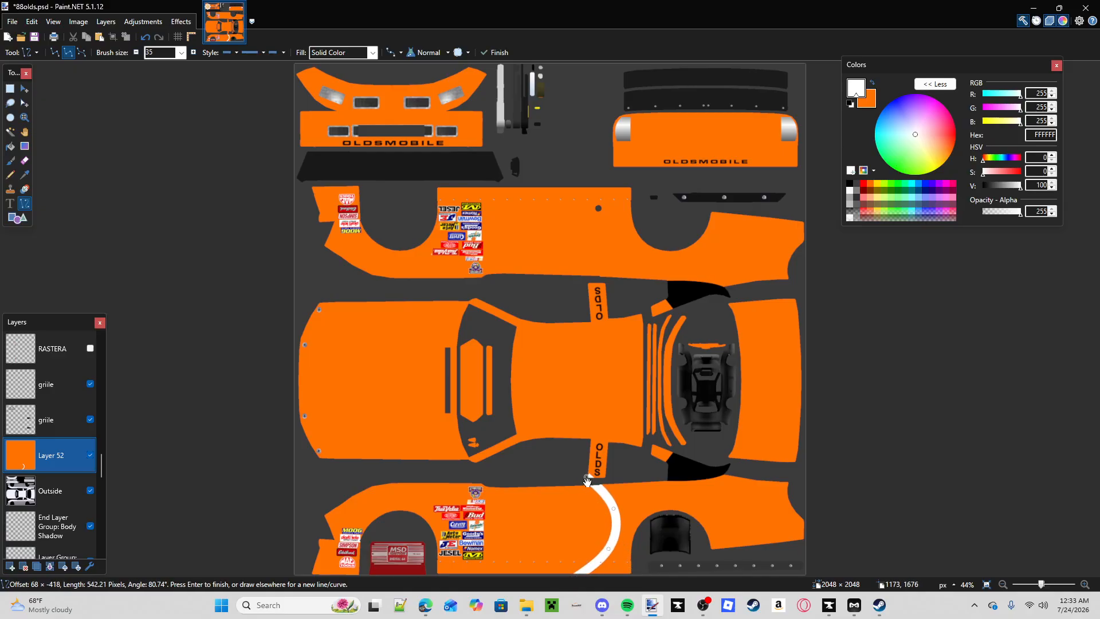
left_click_drag(587, 481, 572, 476)
key("Return")
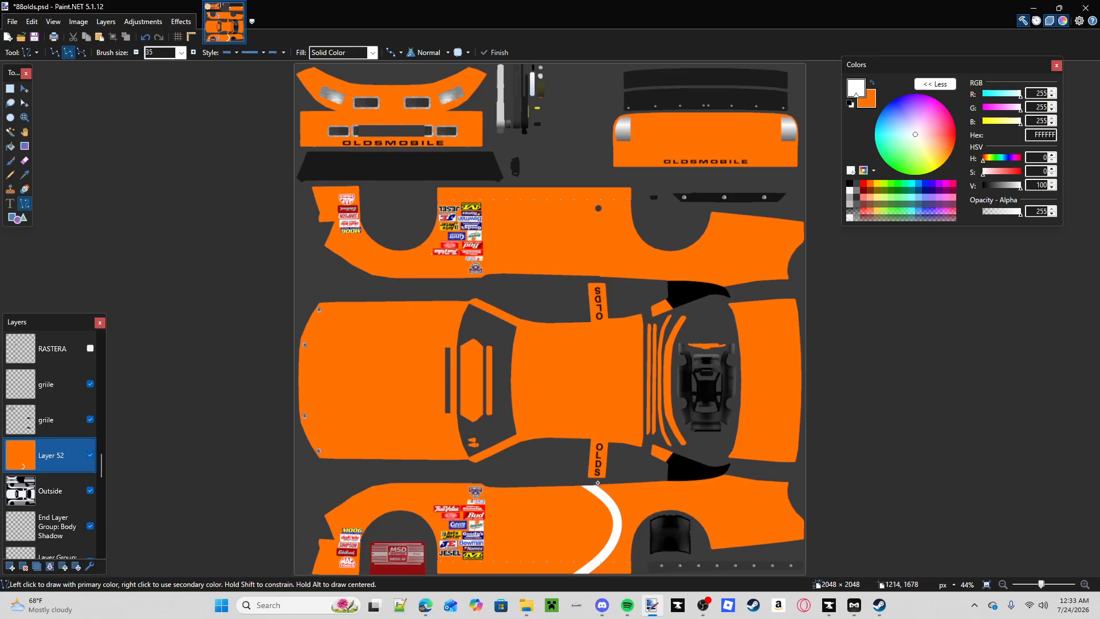
- Draw white lines branching off the curved stripe: a diagonal about 200 pixels long and a horizontal one about 203 pixels long
left_click_drag(598, 483, 588, 578)
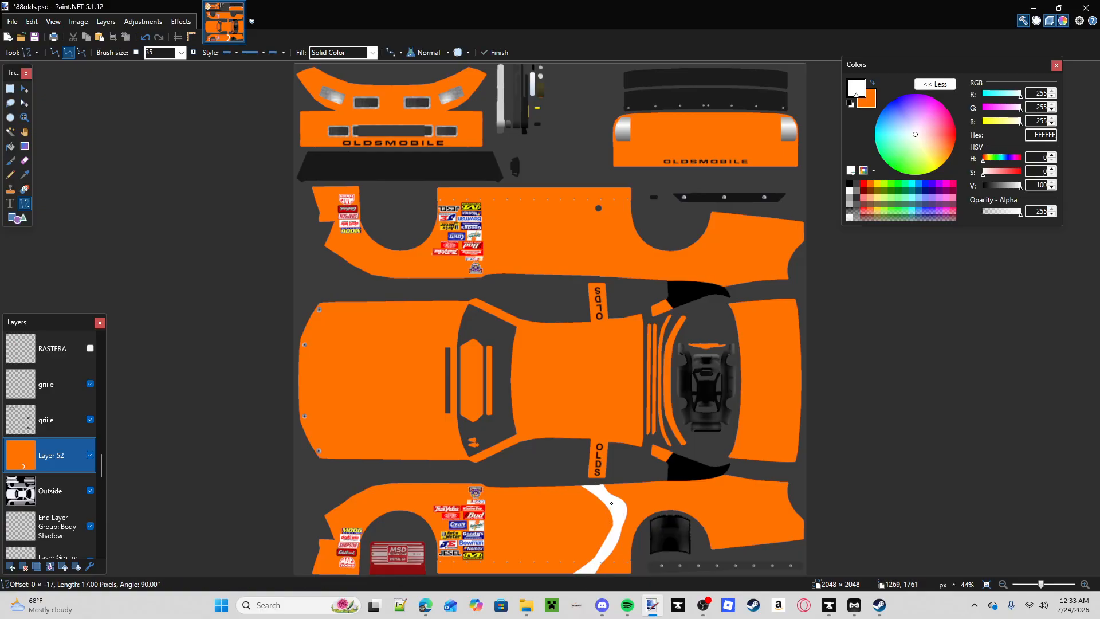
left_click_drag(605, 484, 634, 525)
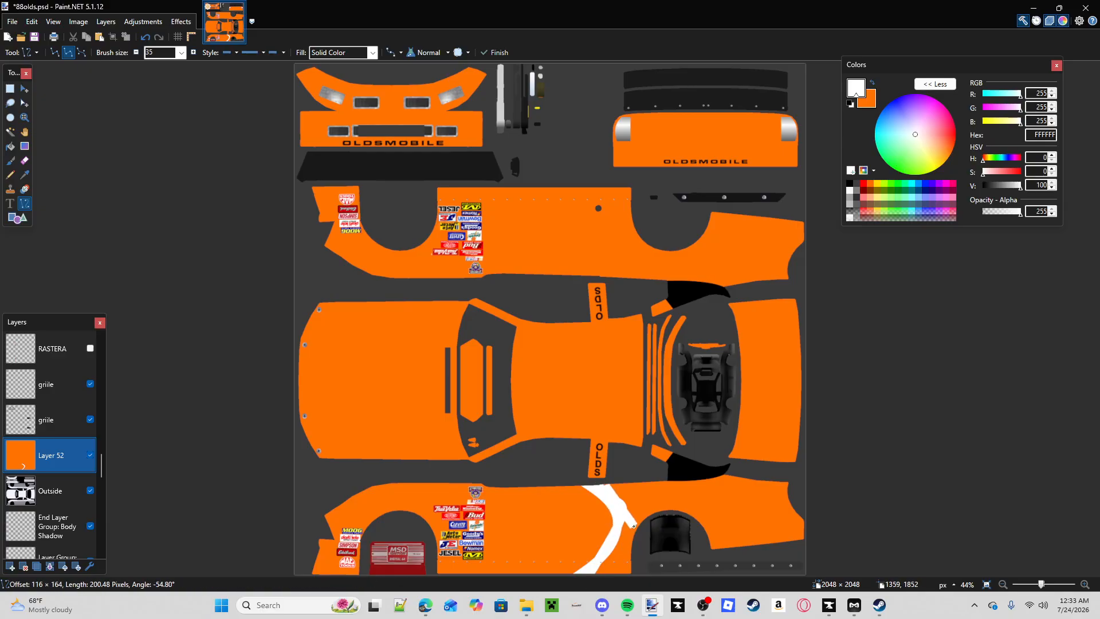
key("Return")
left_click_drag(602, 485, 653, 486)
key("Return")
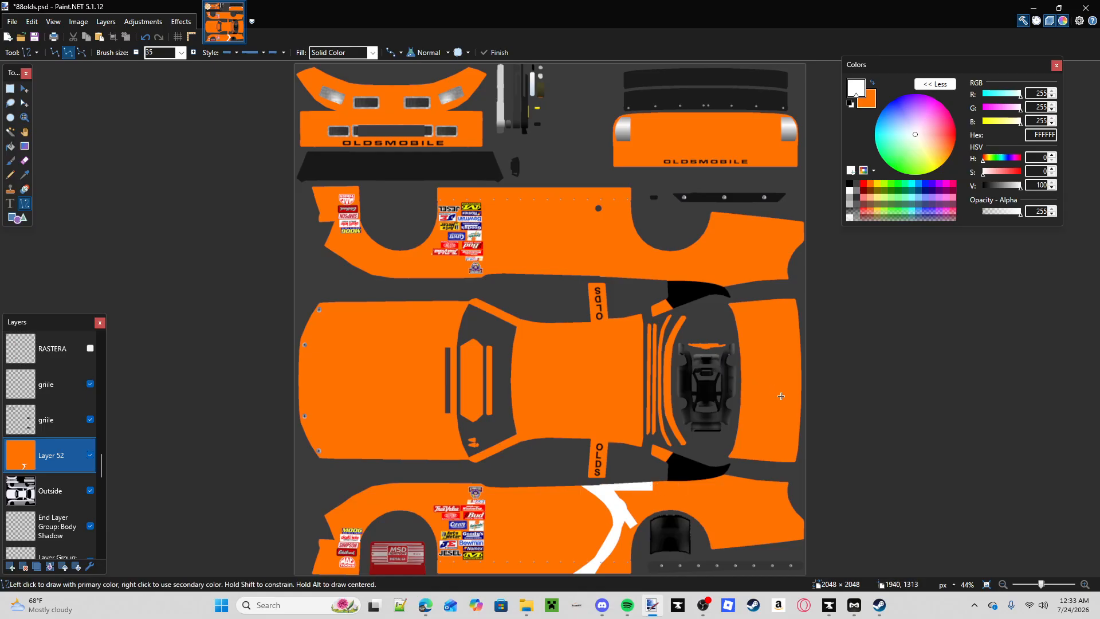
- Try covering the car's rear section with broad white lines at brush size 425, and undo them
left_click(181, 52)
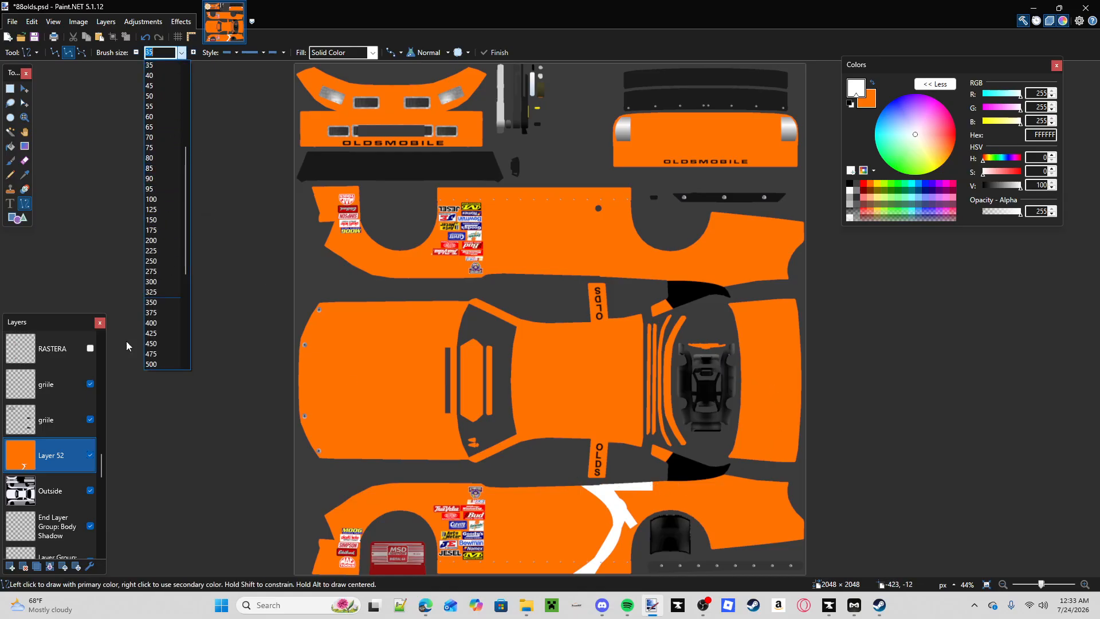
left_click(172, 332)
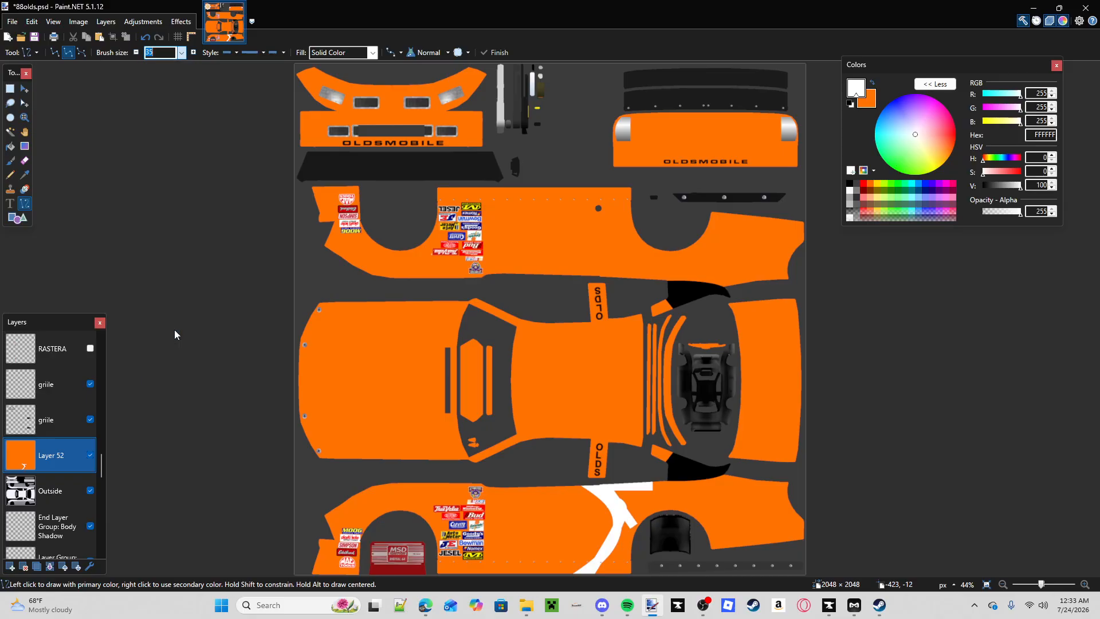
mouse_move(788, 538)
left_mouse_down()
mouse_move(761, 350)
mouse_move(758, 115)
left_mouse_up()
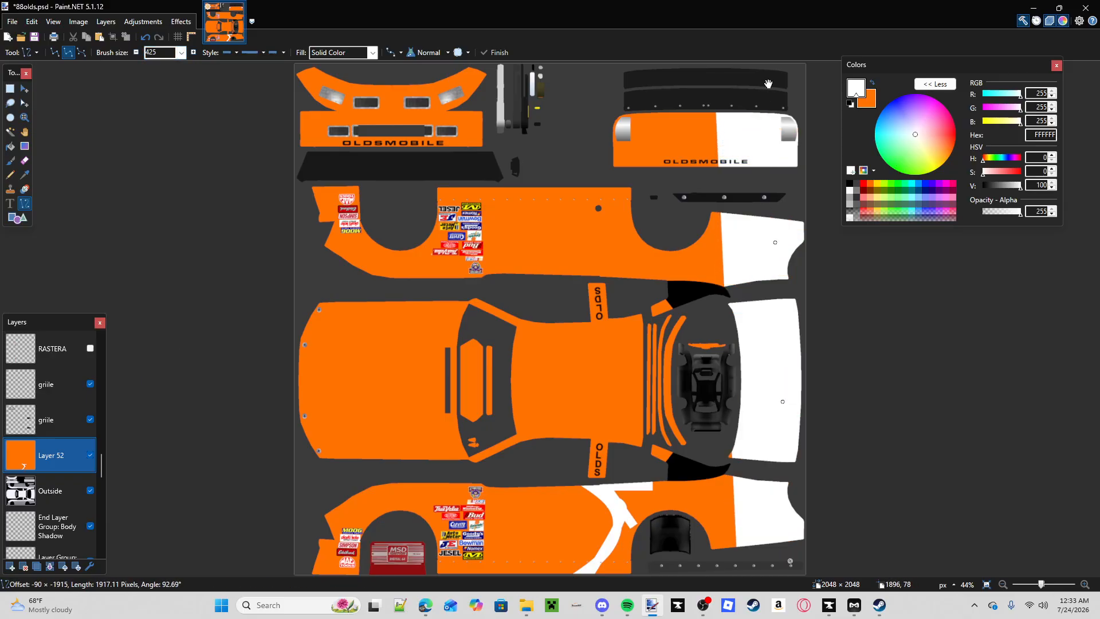
key("Return")
left_click_drag(632, 115, 719, 583)
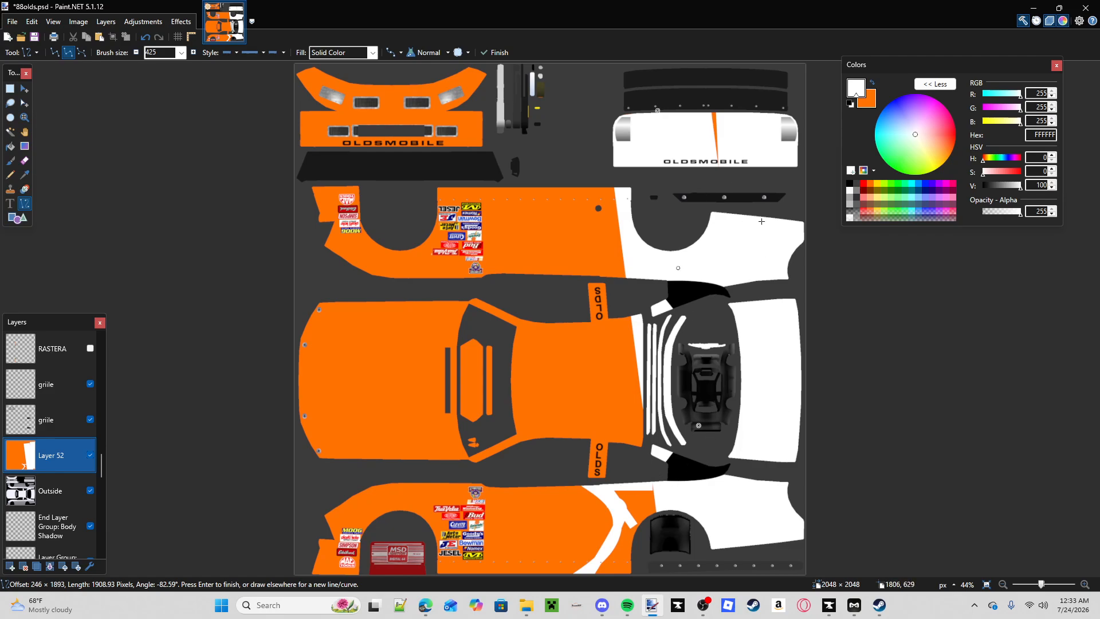
left_click_drag(718, 86, 731, 361)
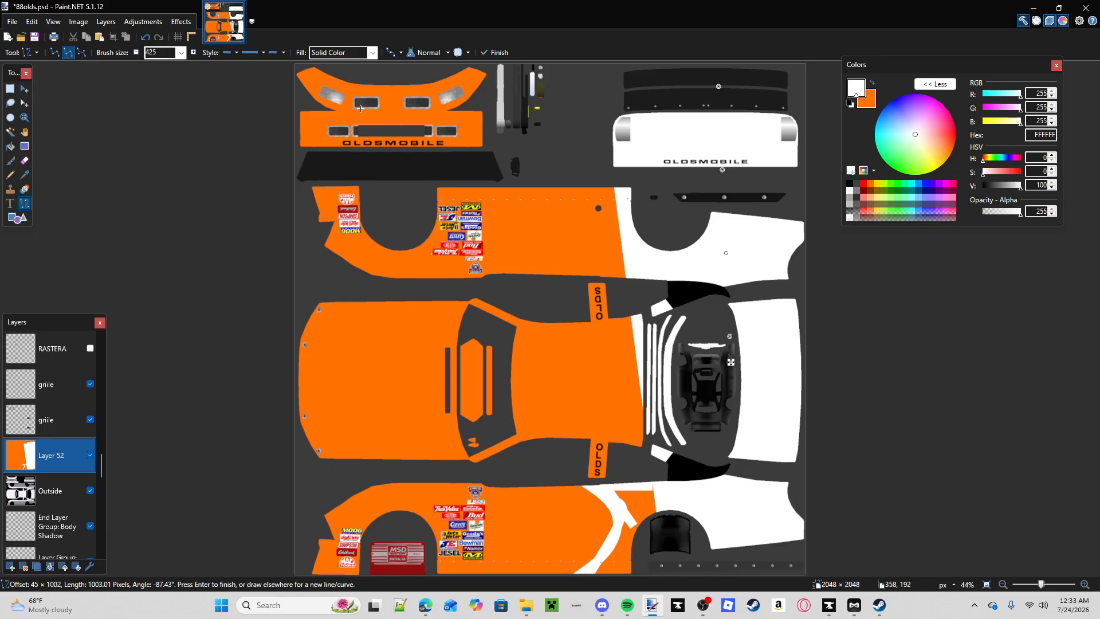
left_click(146, 37)
left_click(147, 38)
left_click(150, 44)
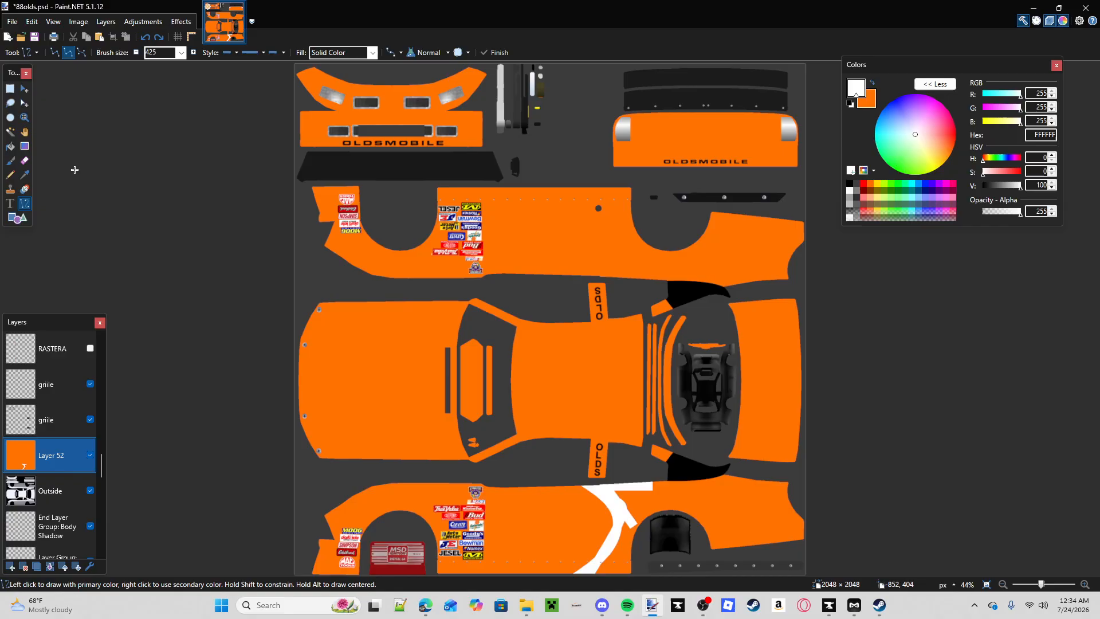
- Try erasing the orange over the hood, roof and side panels with the Eraser at size 425, and undo the erasure
left_click(26, 161)
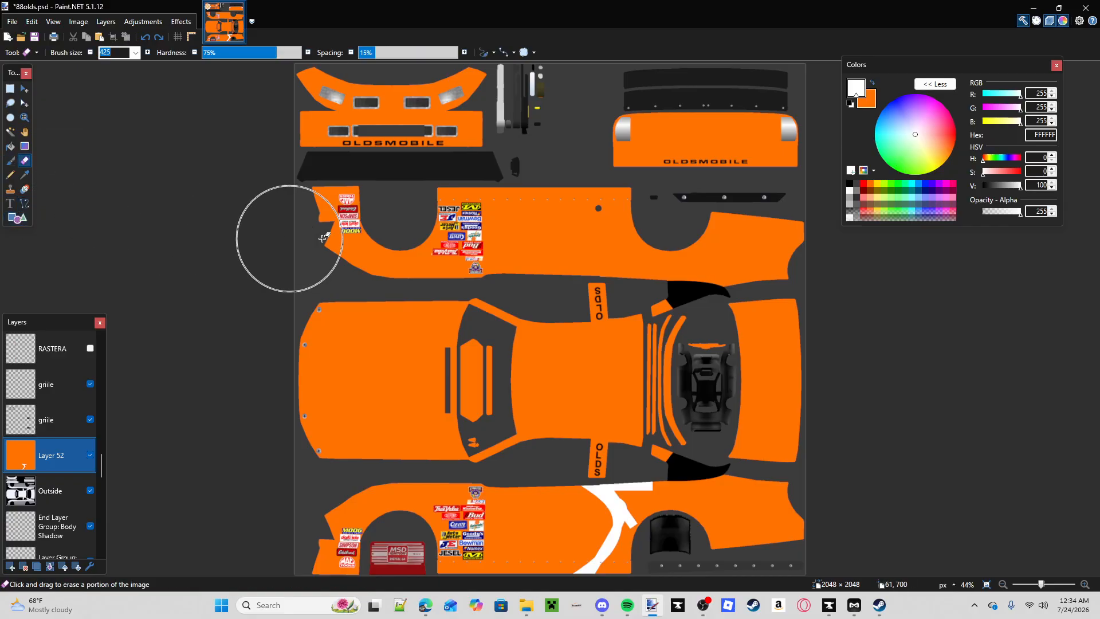
mouse_move(484, 270)
left_mouse_down()
mouse_move(527, 418)
mouse_move(560, 359)
mouse_move(630, 533)
mouse_move(467, 516)
mouse_move(458, 309)
mouse_move(502, 313)
left_mouse_up()
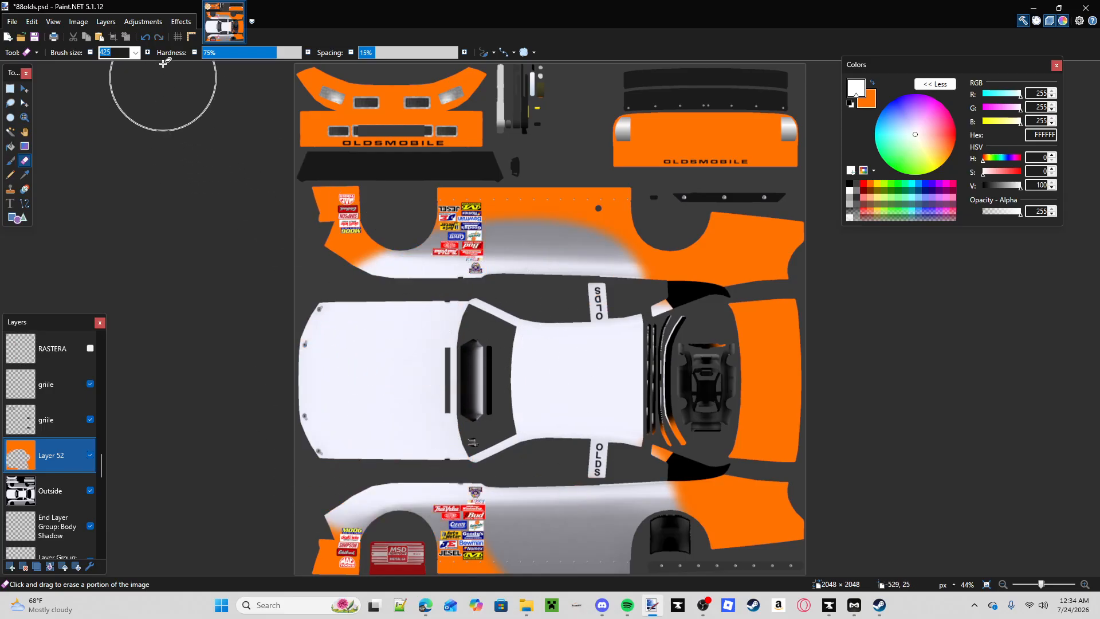
left_click(146, 38)
- Undo the branching white lines and the curved stripe on the lower side panel, back to the plain orange base
left_click(146, 38)
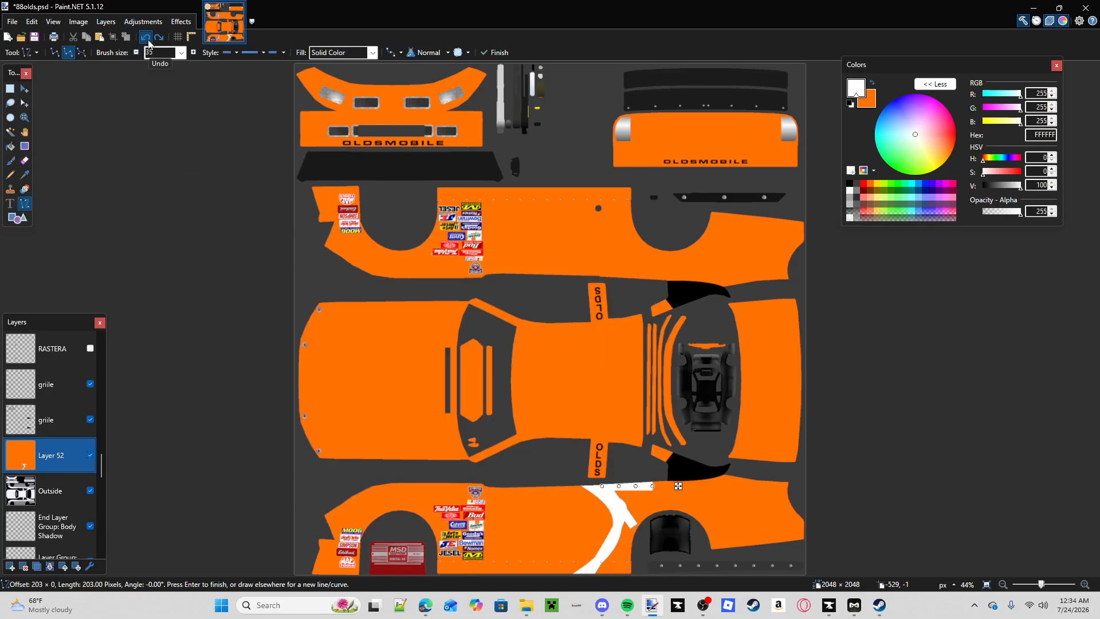
left_click(148, 41)
left_click(149, 42)
left_click(148, 41)
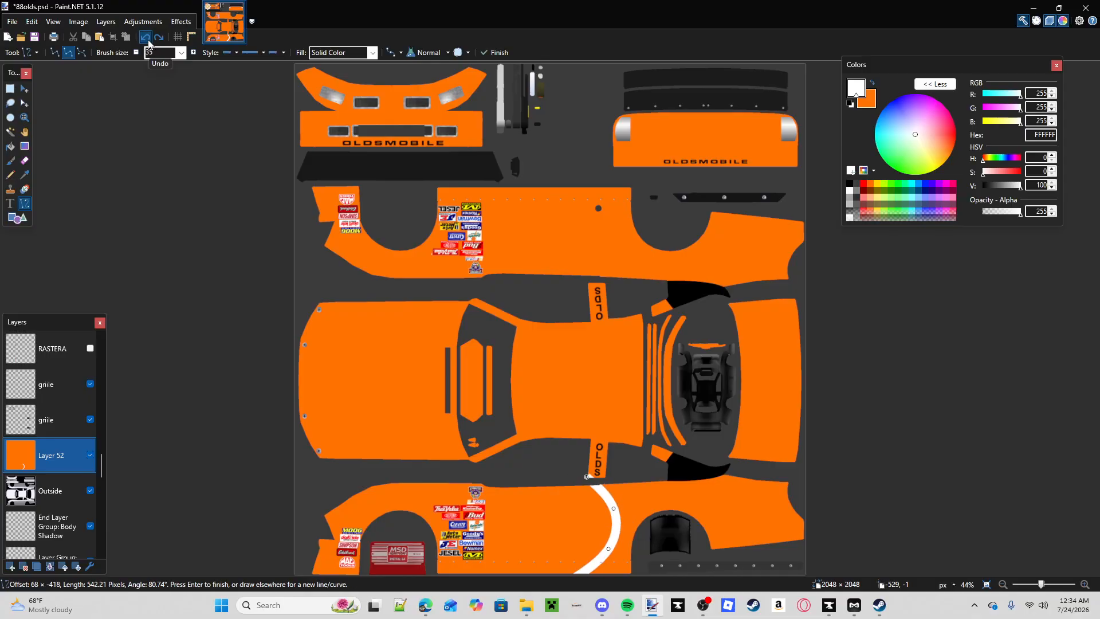
left_click(149, 41)
left_click(149, 41)
left_click(147, 40)
left_click(147, 40)
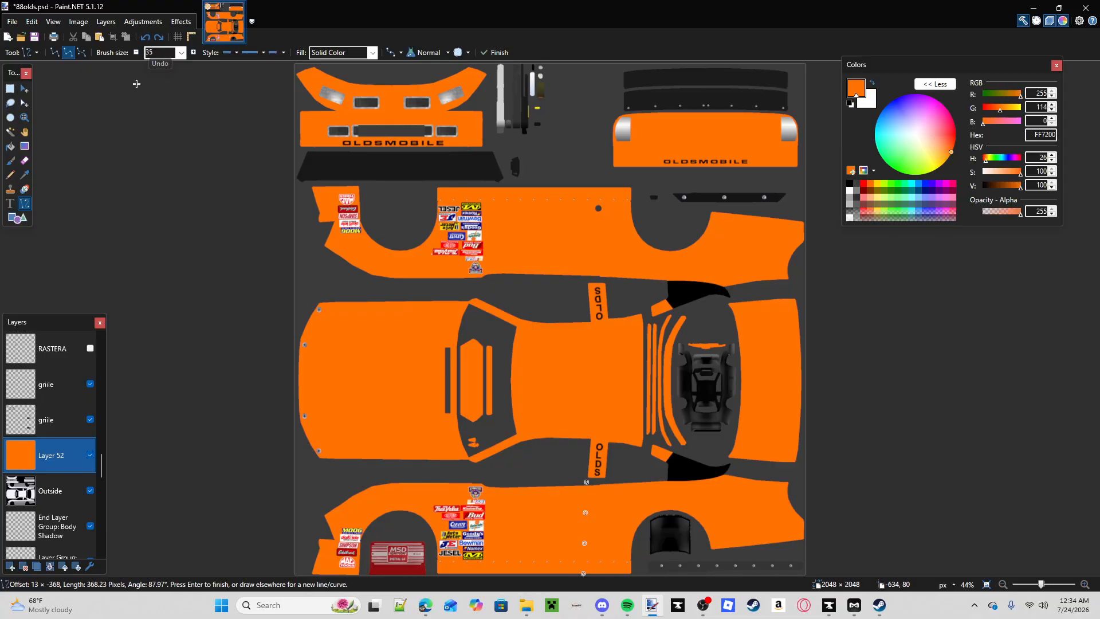
left_click(146, 38)
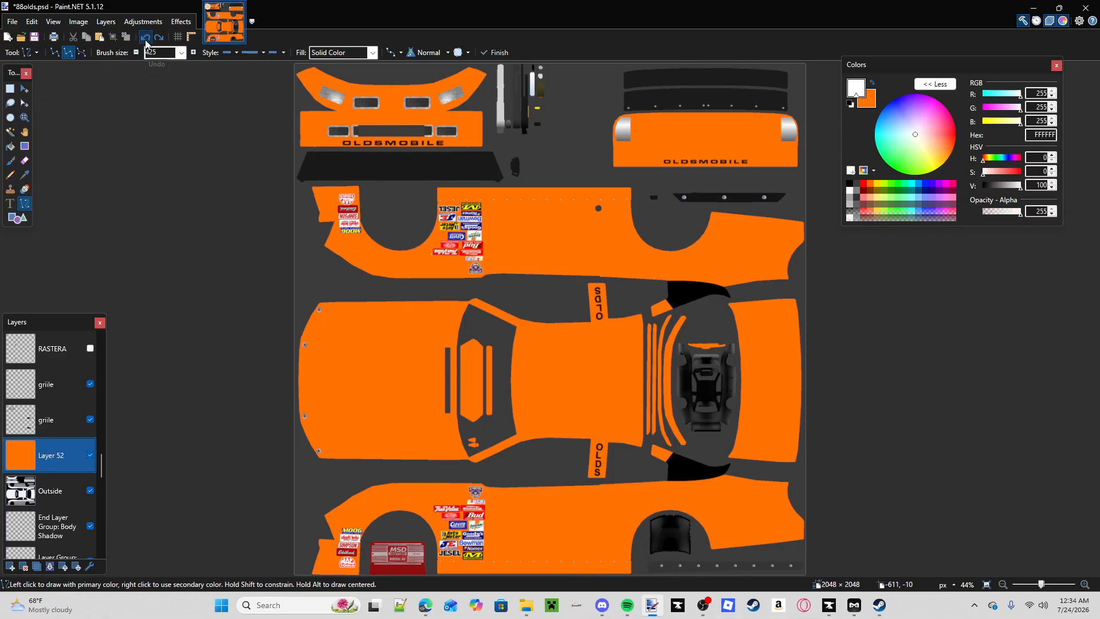
- Try selecting the orange area from the hood with the Magic Wand at 50% tolerance, and undo the selection
left_click(12, 132)
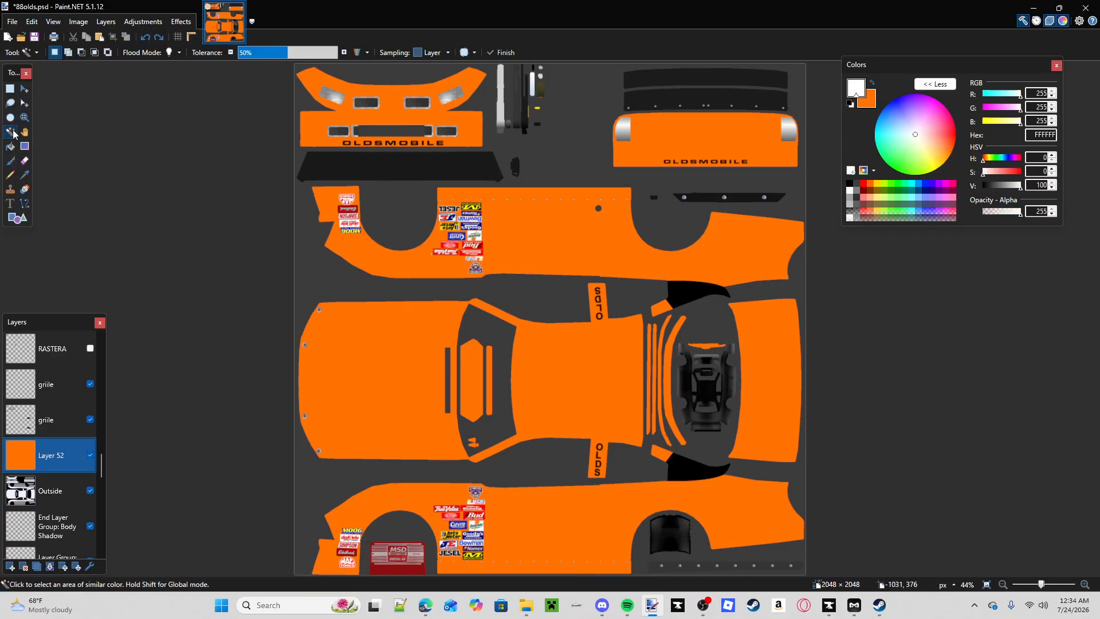
left_click(342, 390)
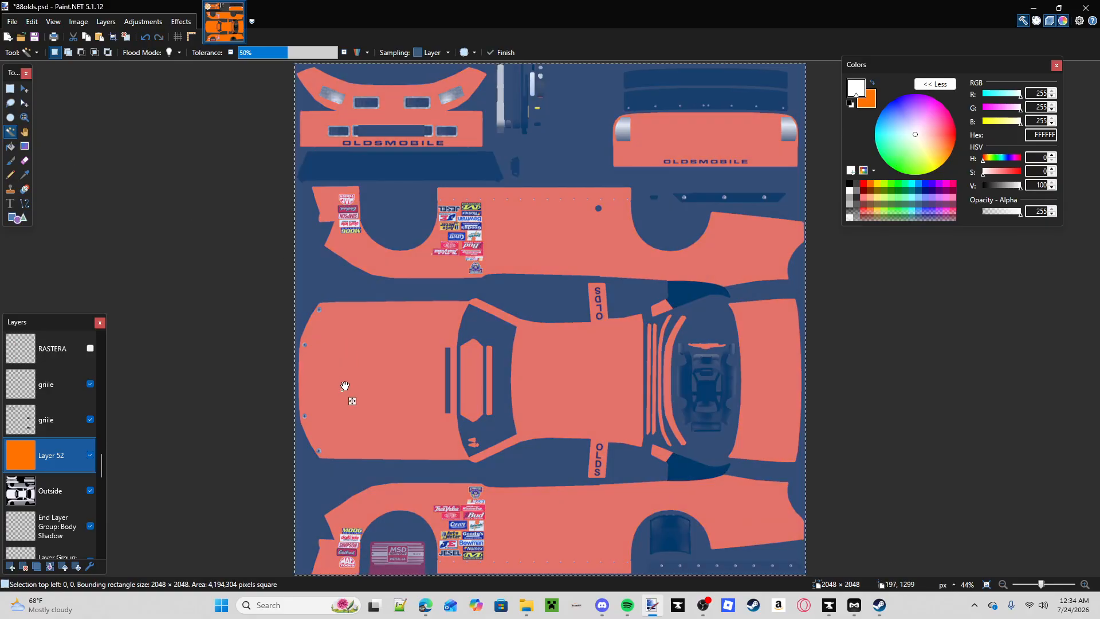
left_click(145, 38)
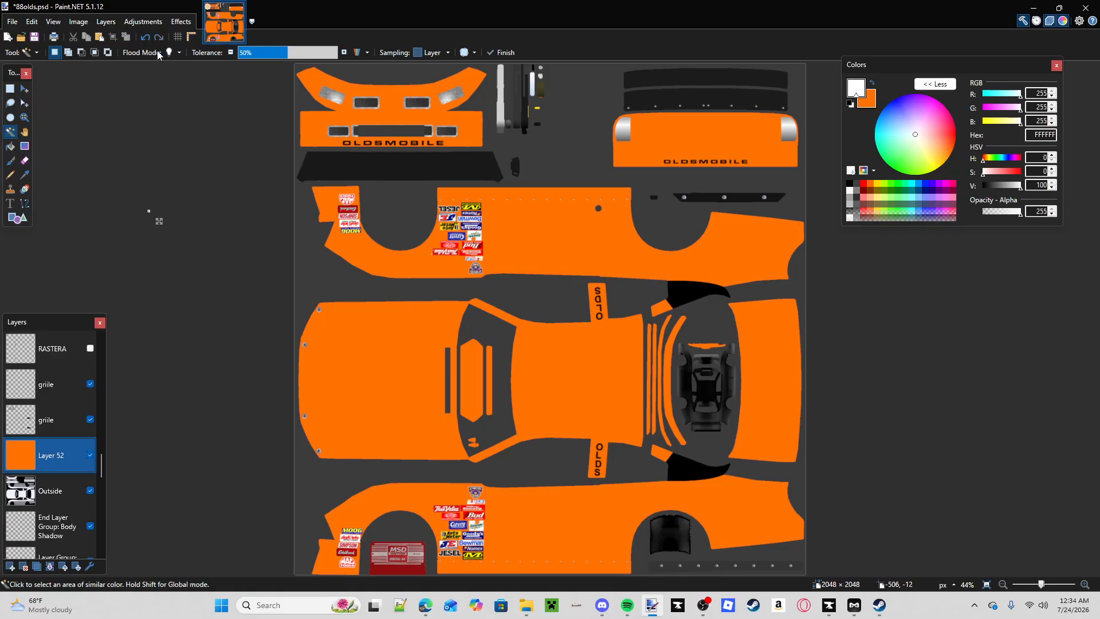
- Examine the sponsor decals on the upper side panel up close, and return to a view of the whole template
left_click(24, 89)
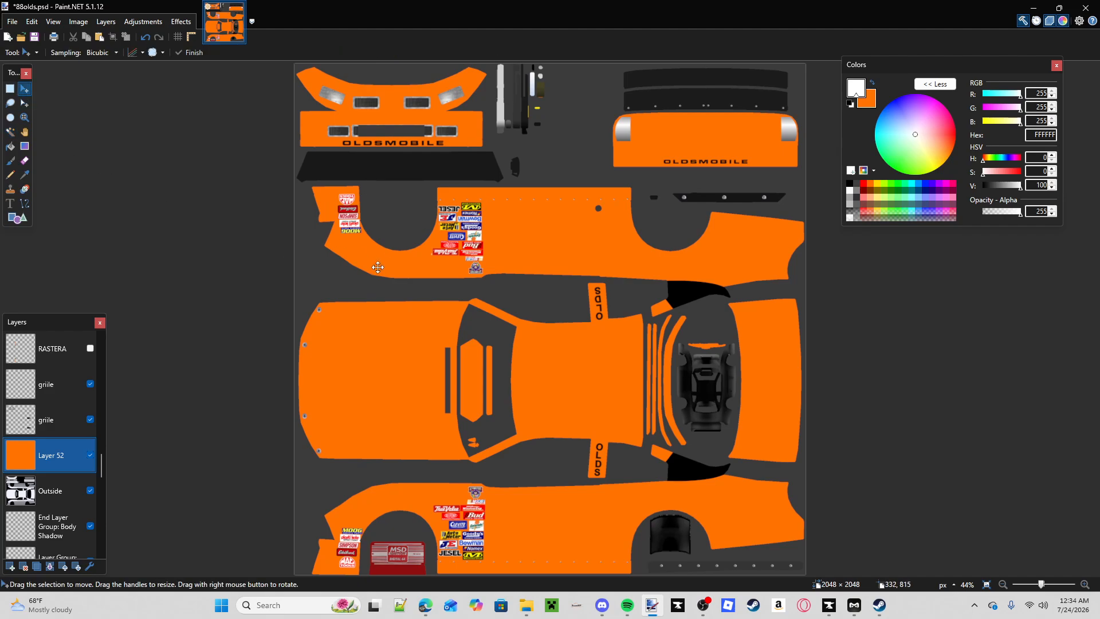
left_click(25, 118)
left_click(506, 227)
left_click(506, 227)
left_click(506, 227)
left_click(506, 227)
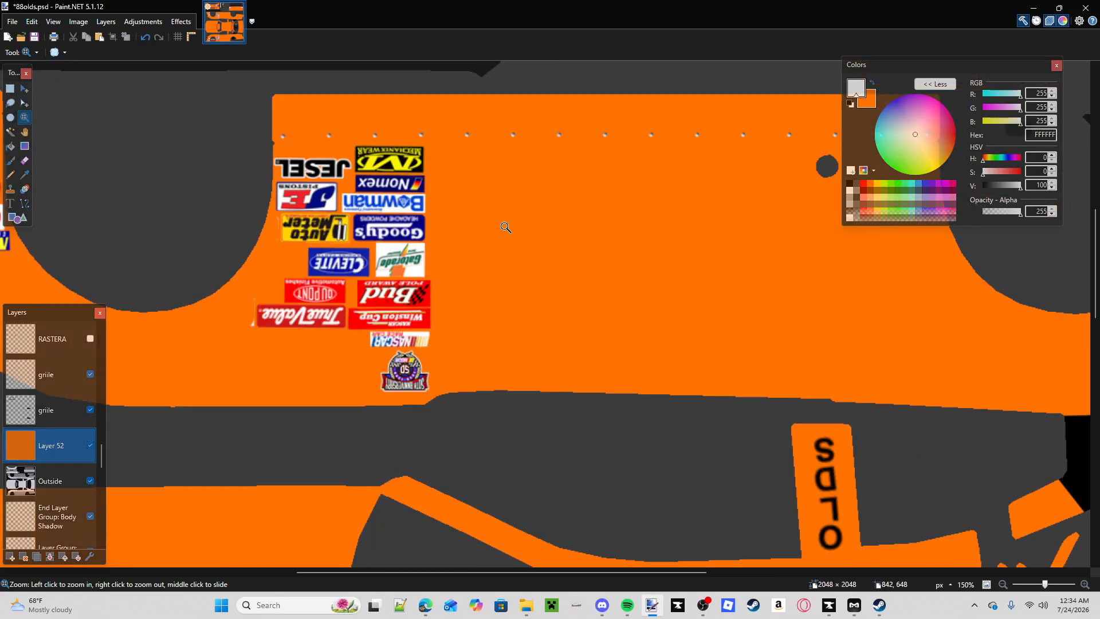
left_click_drag(1045, 584, 1038, 586)
scroll(828, 499, "up", 1)
scroll(827, 498, "down", 3)
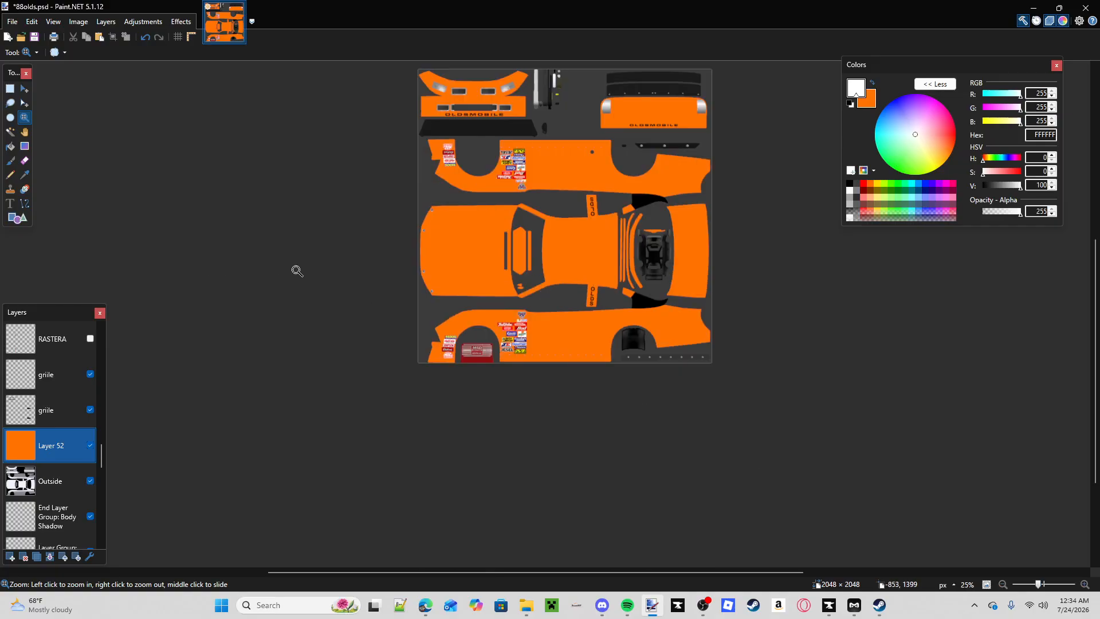
- Try a Magic Wand selection on the orange roof, and undo it
left_click(24, 92)
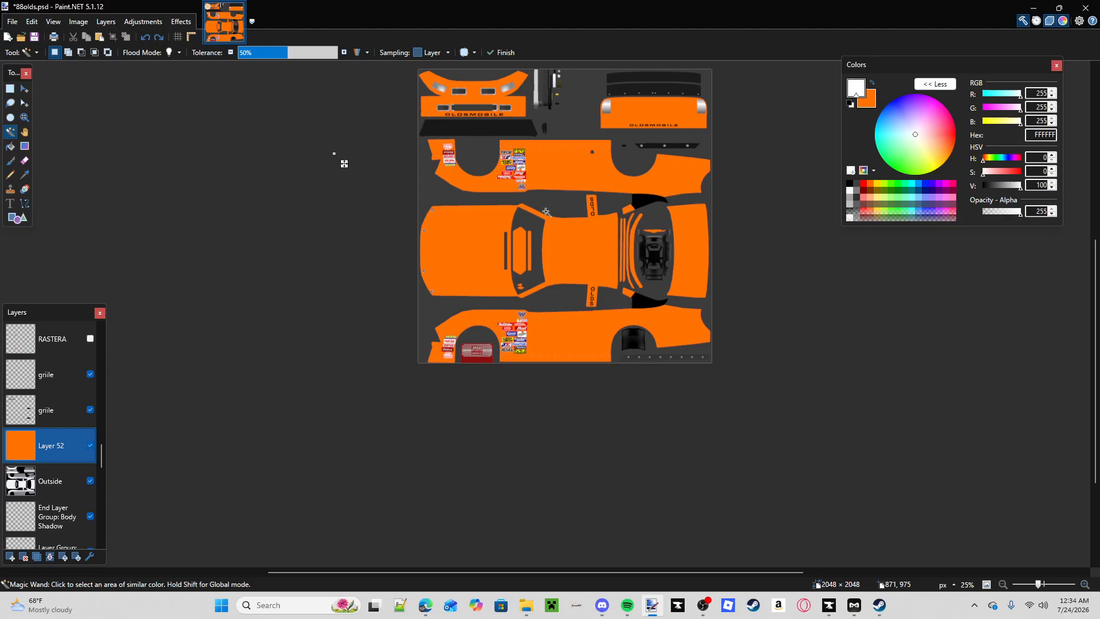
left_click(560, 236)
left_click(147, 39)
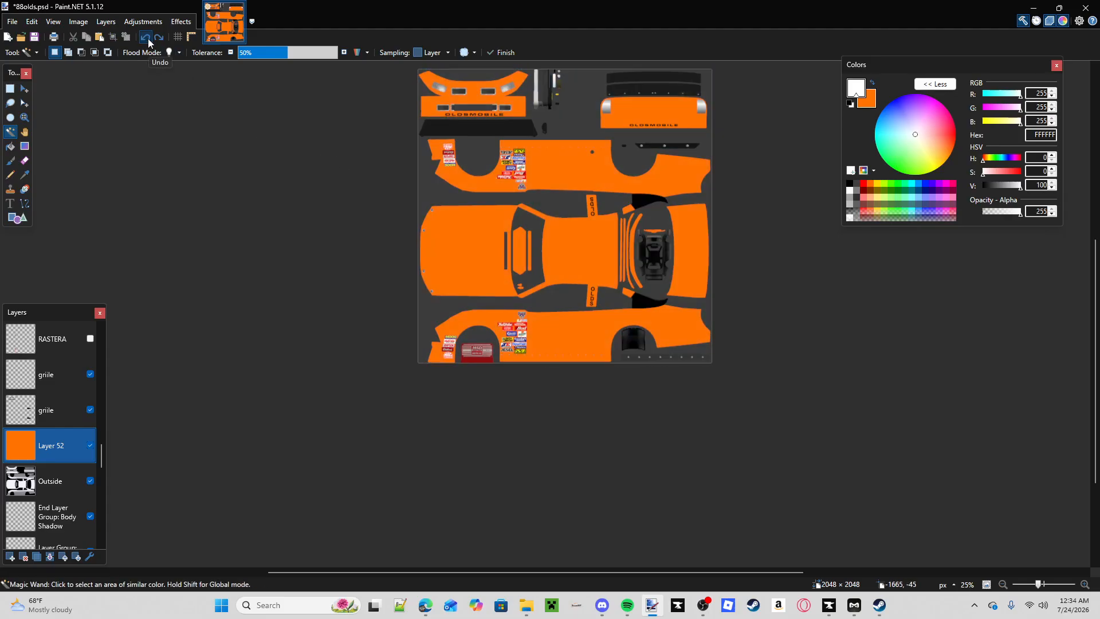
- Examine the upper side panel and the car's top view at closer range, and return to the full template
key("z")
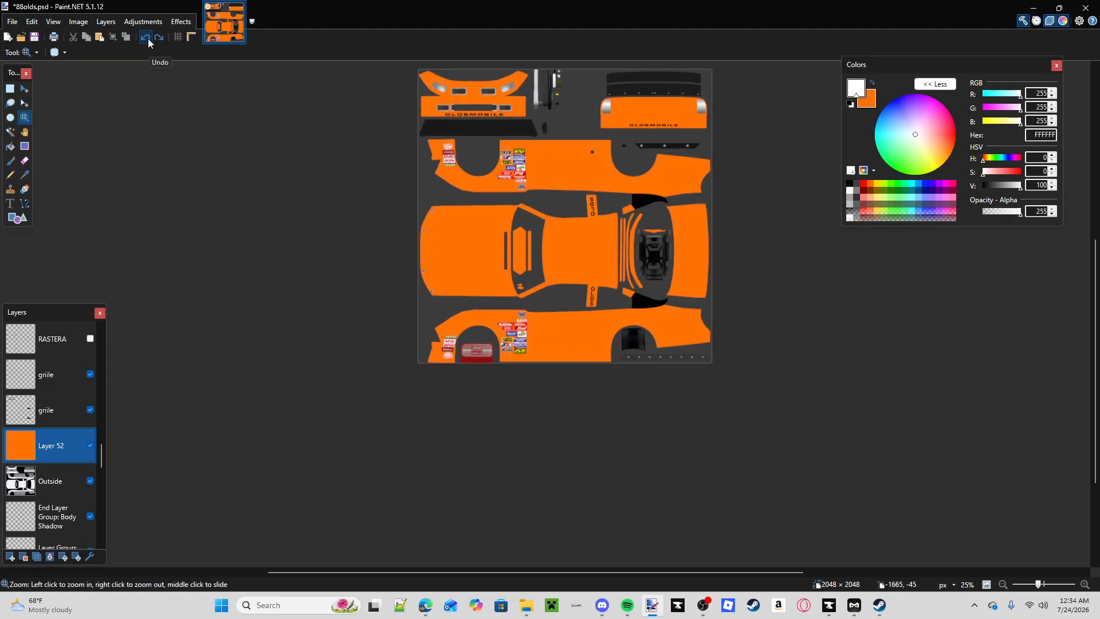
left_click(567, 180)
left_click(565, 166)
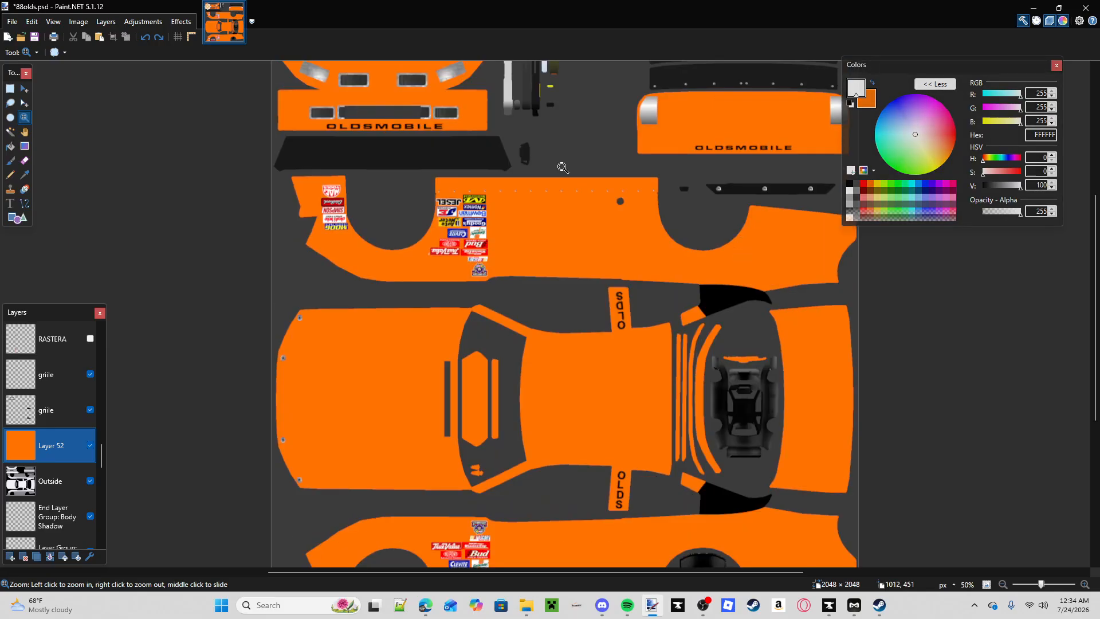
left_click(565, 247)
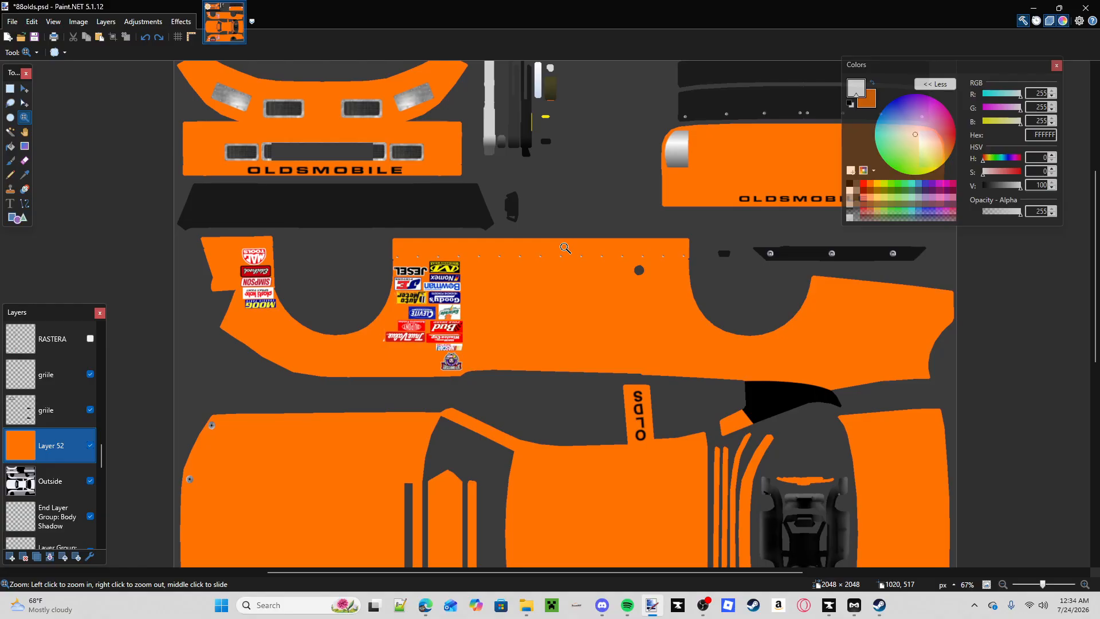
left_click(24, 89)
scroll(712, 372, "down", 3)
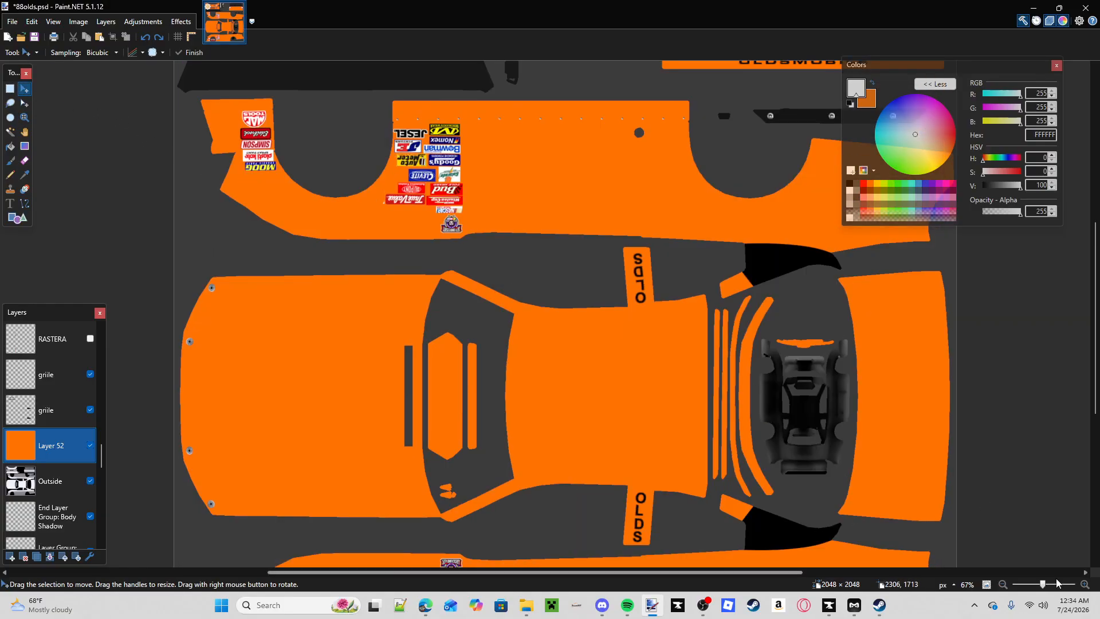
left_click_drag(1043, 584, 1042, 585)
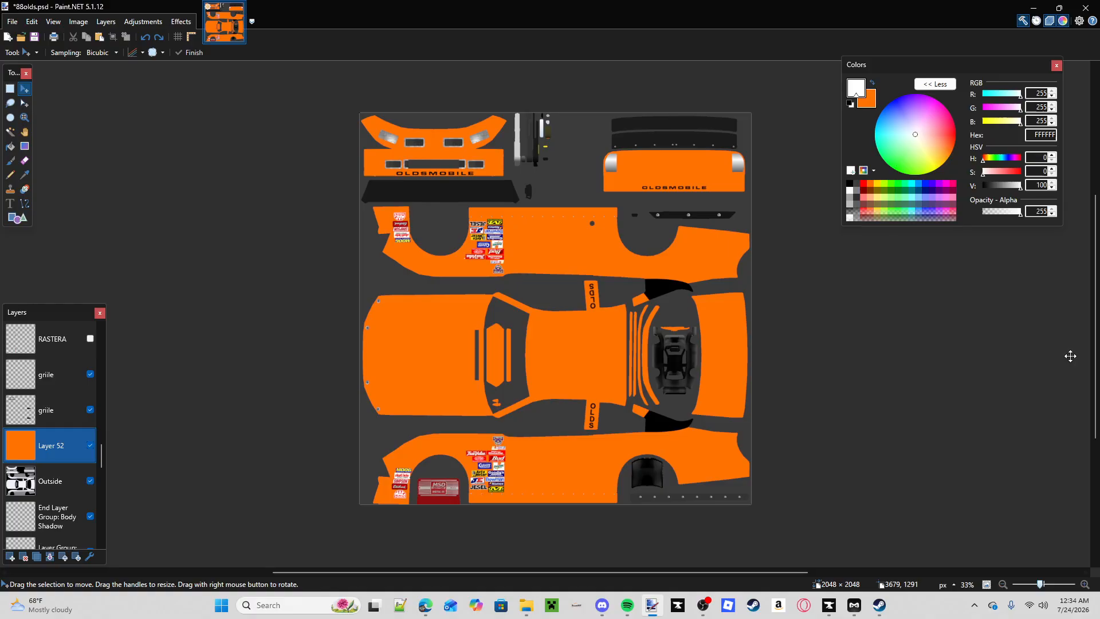
scroll(703, 359, "up", 2)
scroll(699, 353, "down", 2)
- Inspect the rear panel with the OLDSMOBILE lettering up close, and review the side panels and roof at 50% zoom
key("z")
left_click(683, 123)
left_click(683, 122)
left_click(684, 123)
left_click(717, 121)
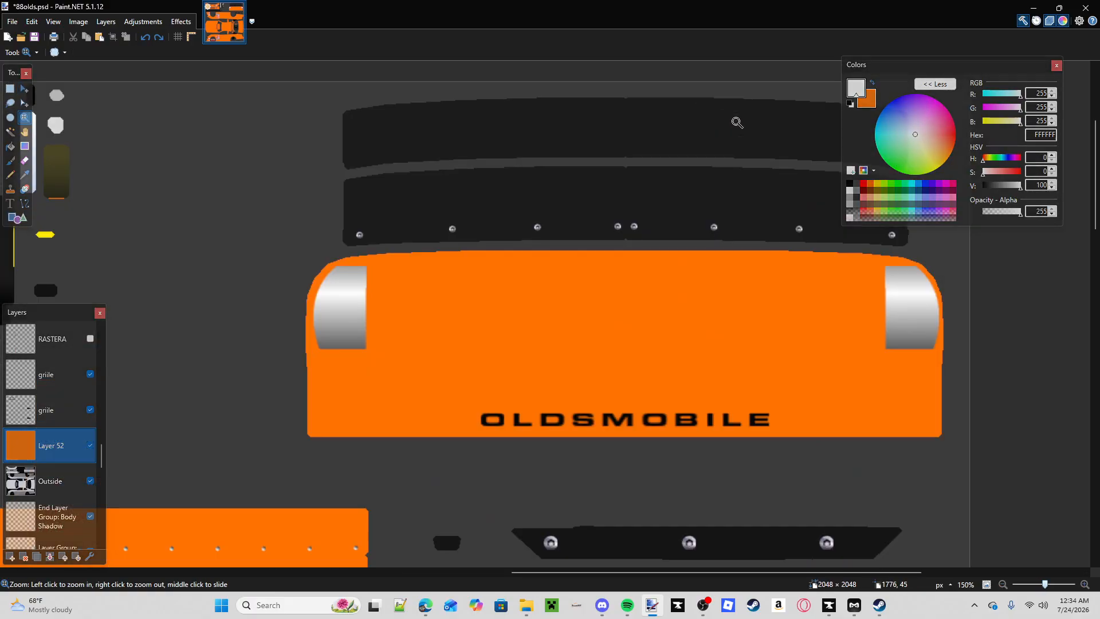
left_click_drag(1045, 585, 1037, 589)
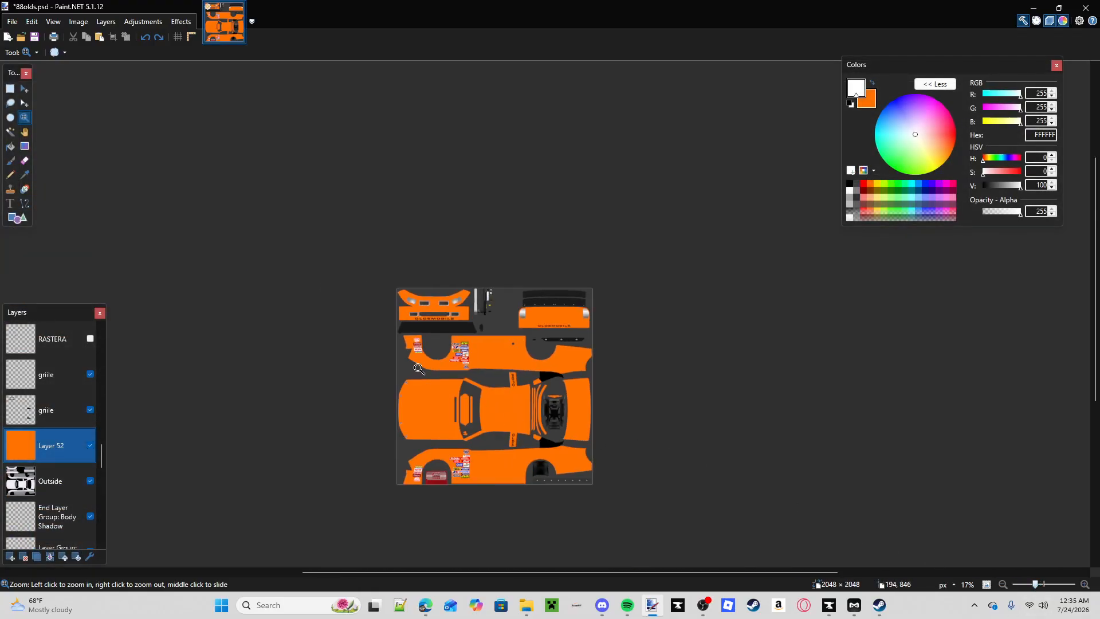
left_click(454, 371)
left_click(458, 388)
left_click(525, 499)
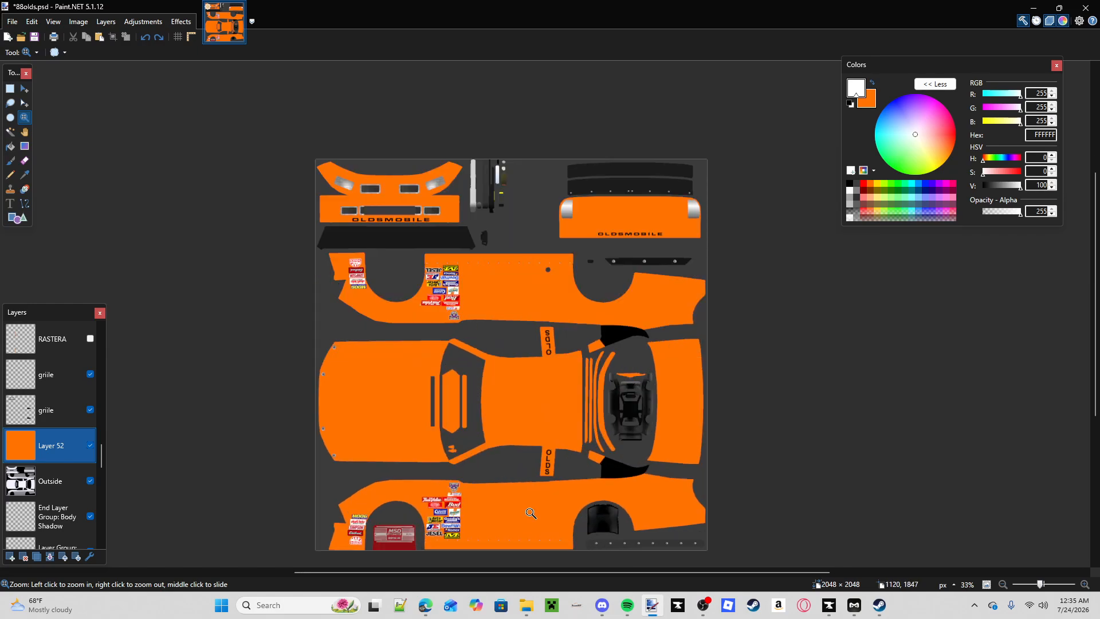
left_click(525, 498)
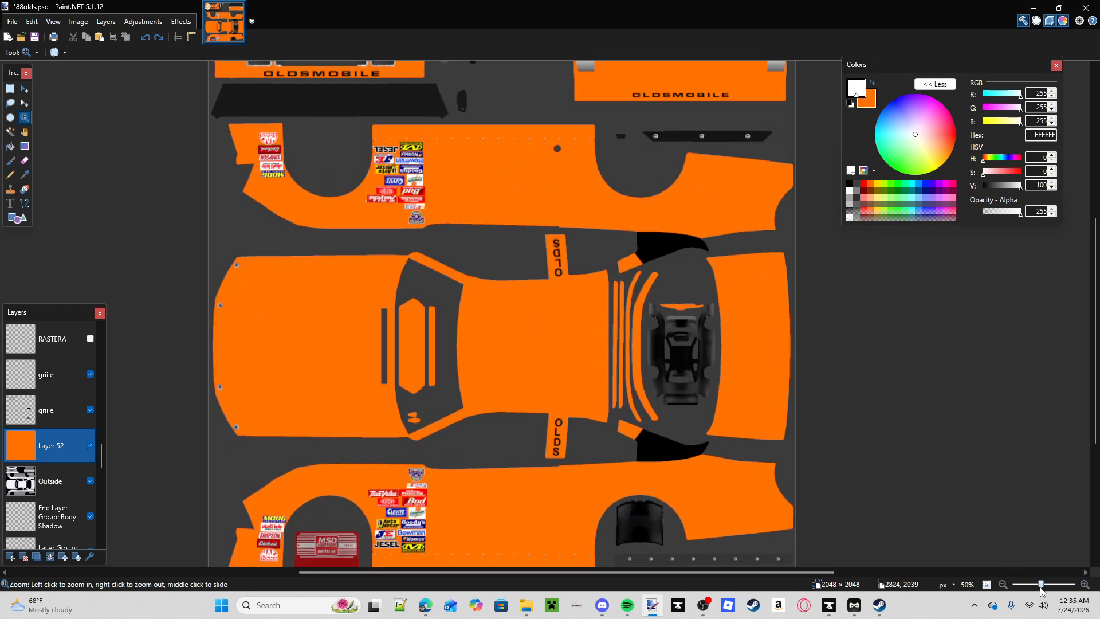
left_click_drag(1042, 590, 1040, 591)
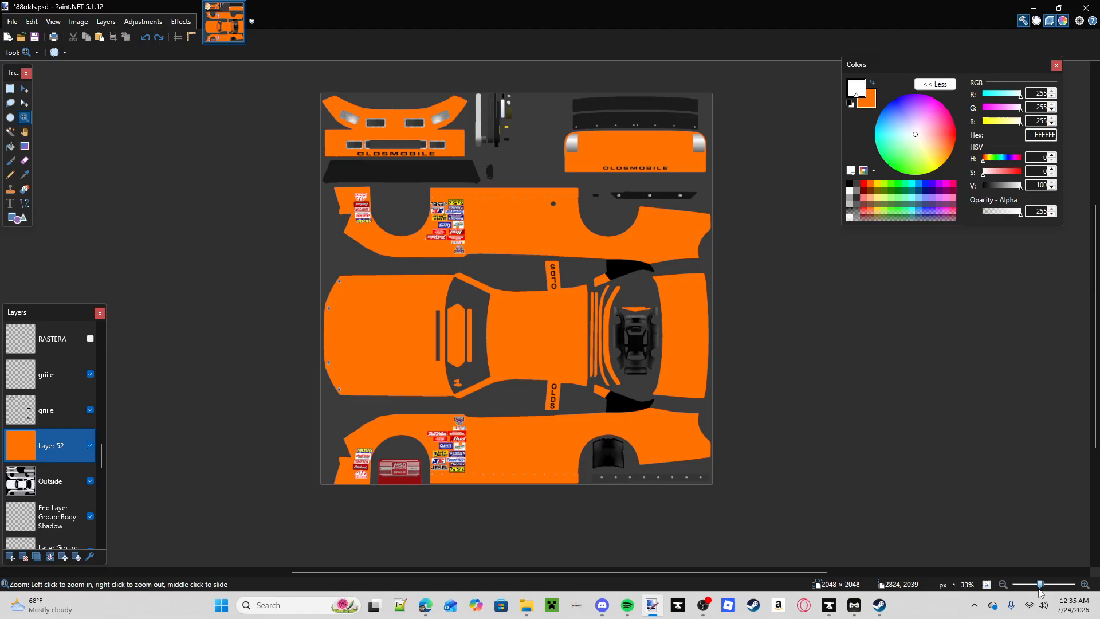
left_click(512, 319)
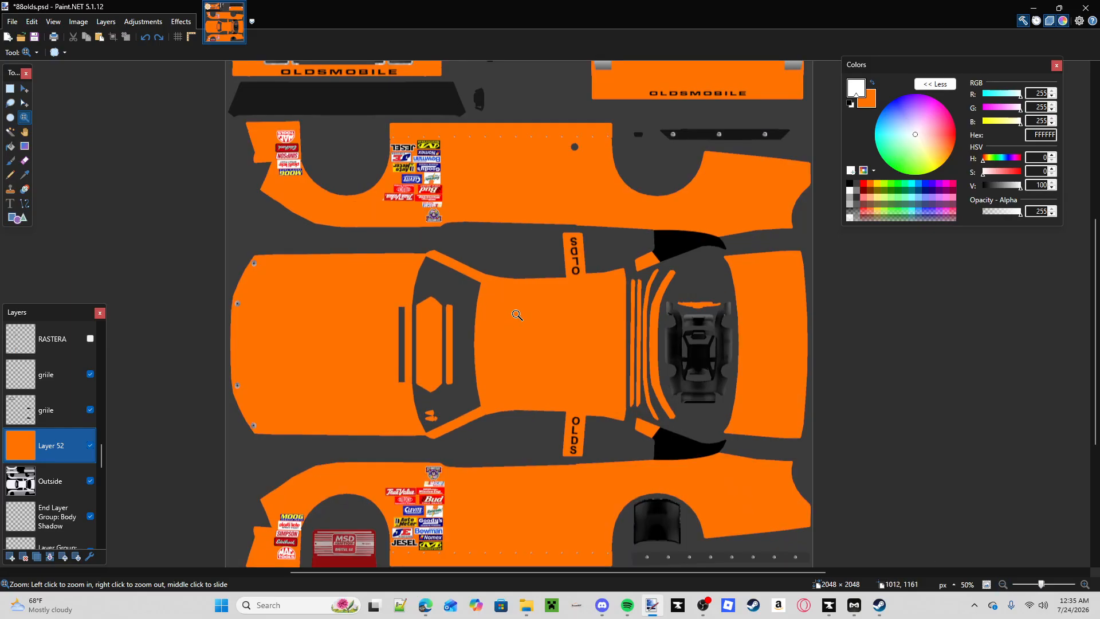
left_click(22, 90)
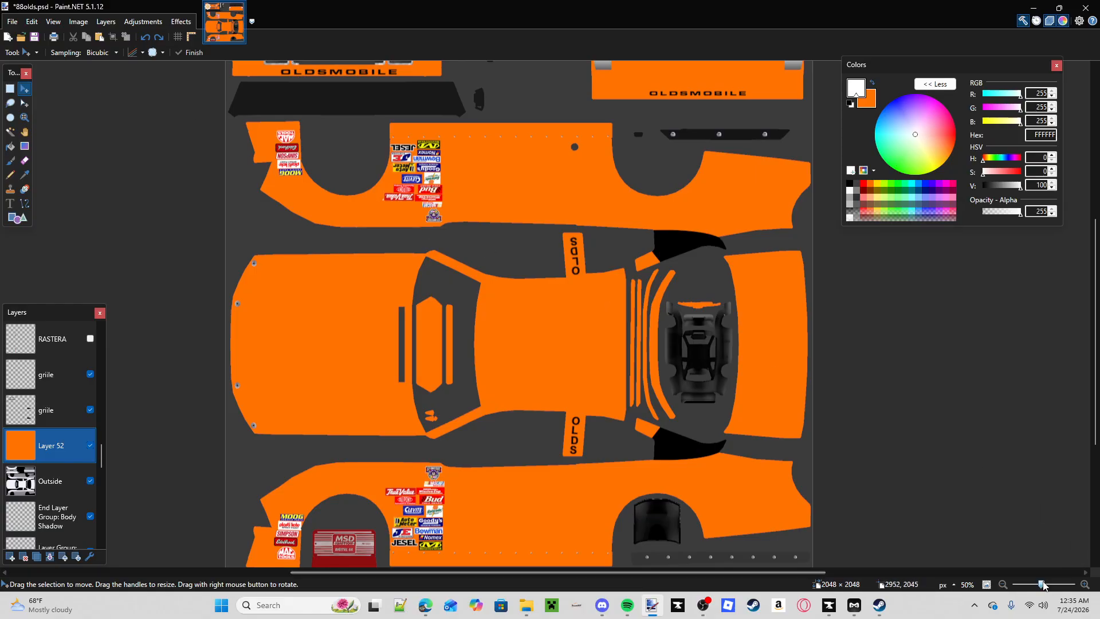
- Try zoom levels of 90%, 1000% and 100% on the car template
left_click(965, 586)
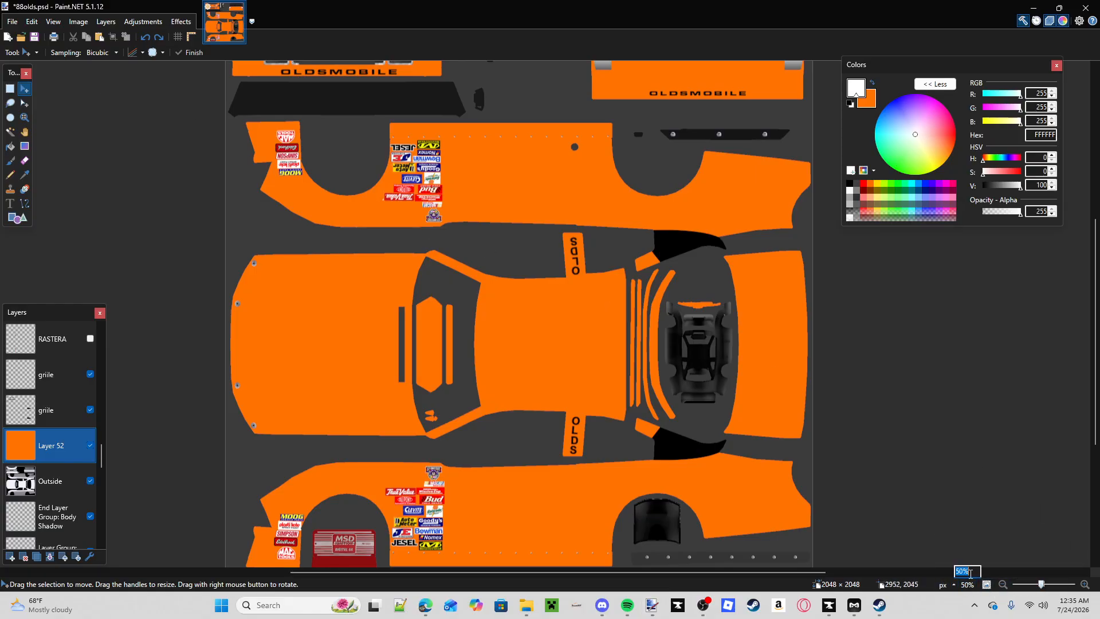
key("Return")
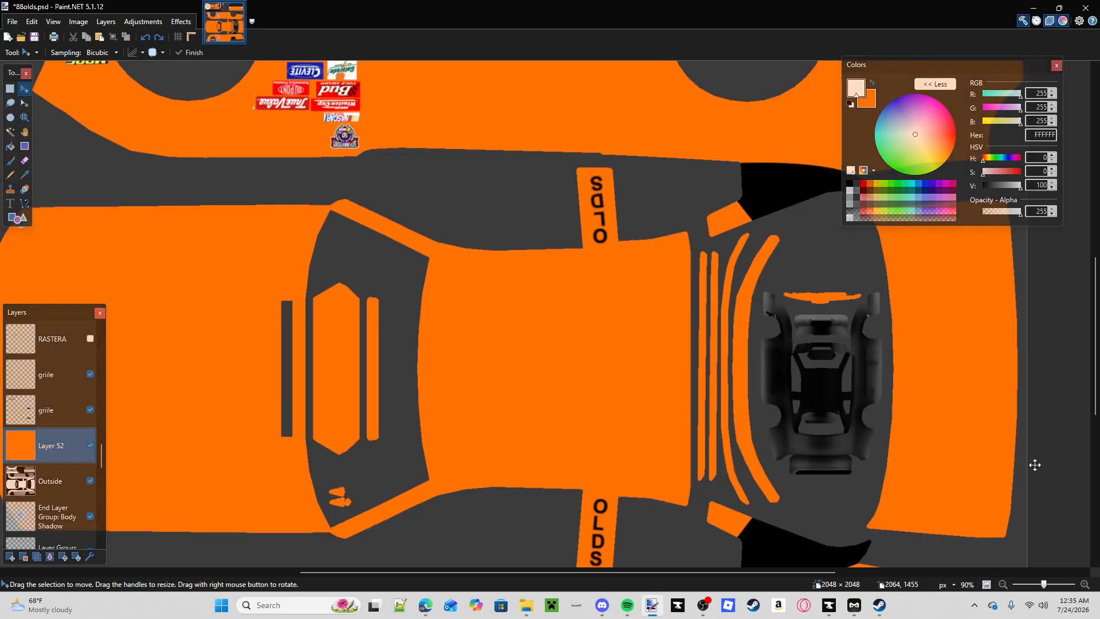
left_click(967, 585)
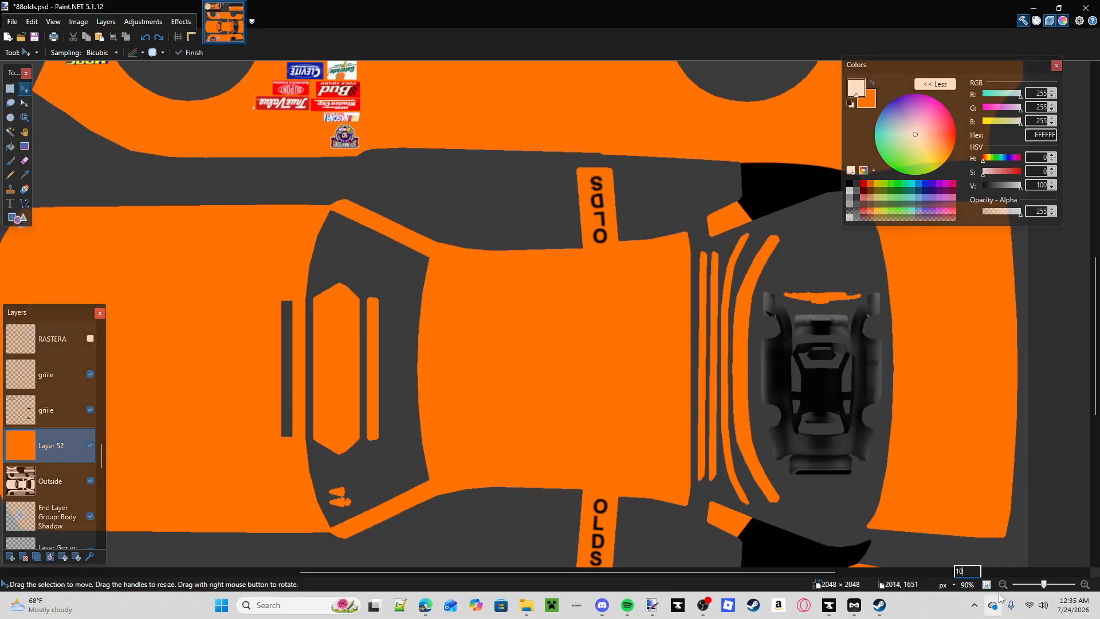
type("1000")
key("Return")
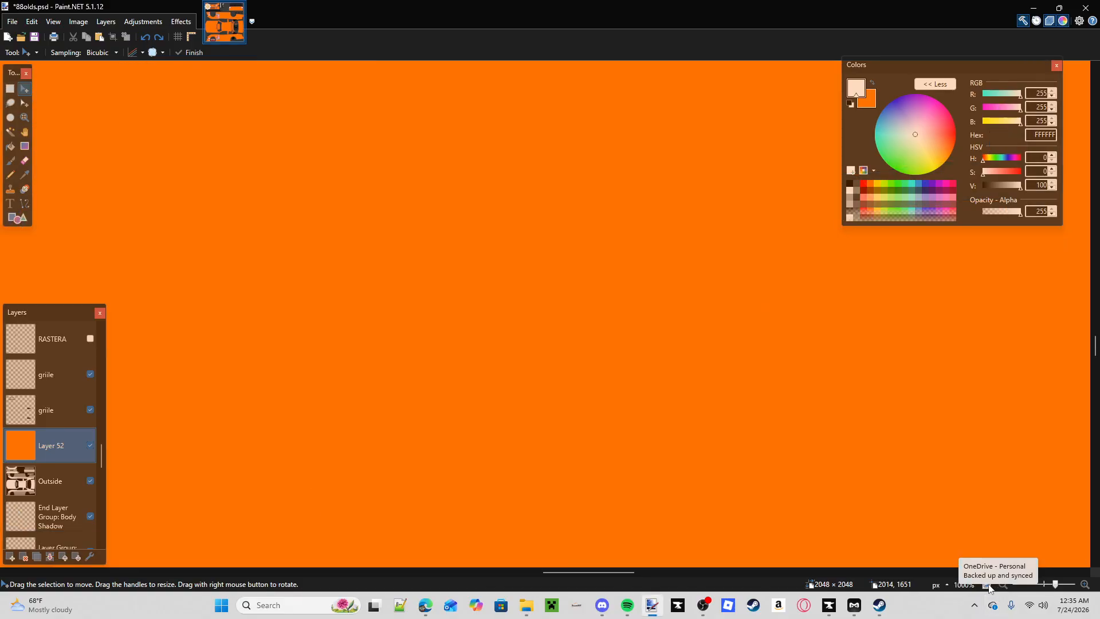
left_click(964, 588)
type("100")
key("Return")
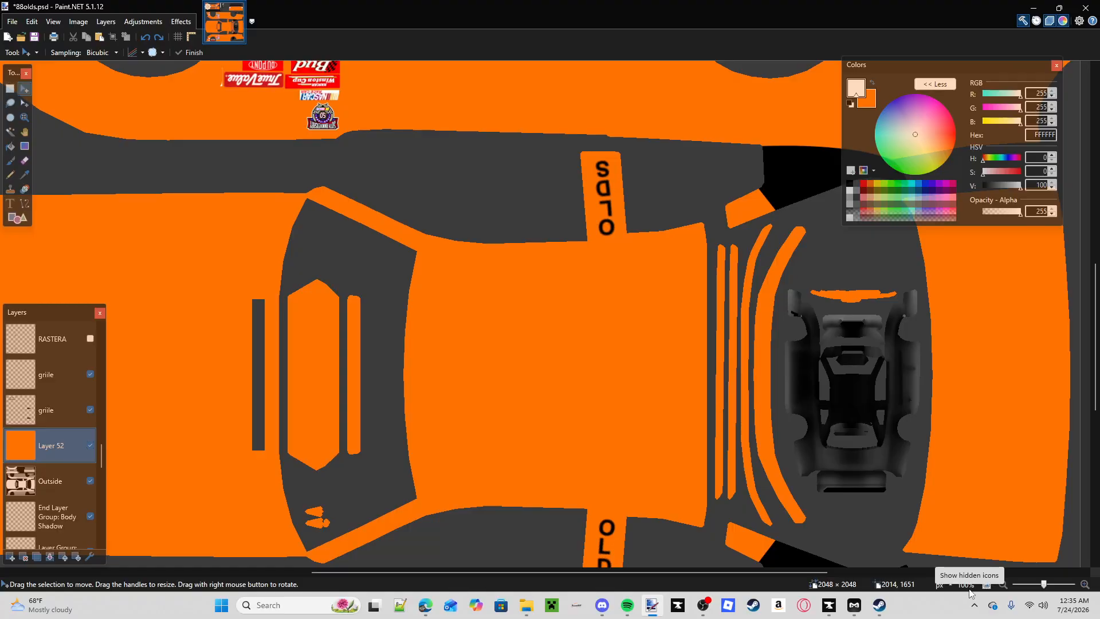
- Set the zoom level to 10%, and enlarge the template to 40%
left_click(1038, 539)
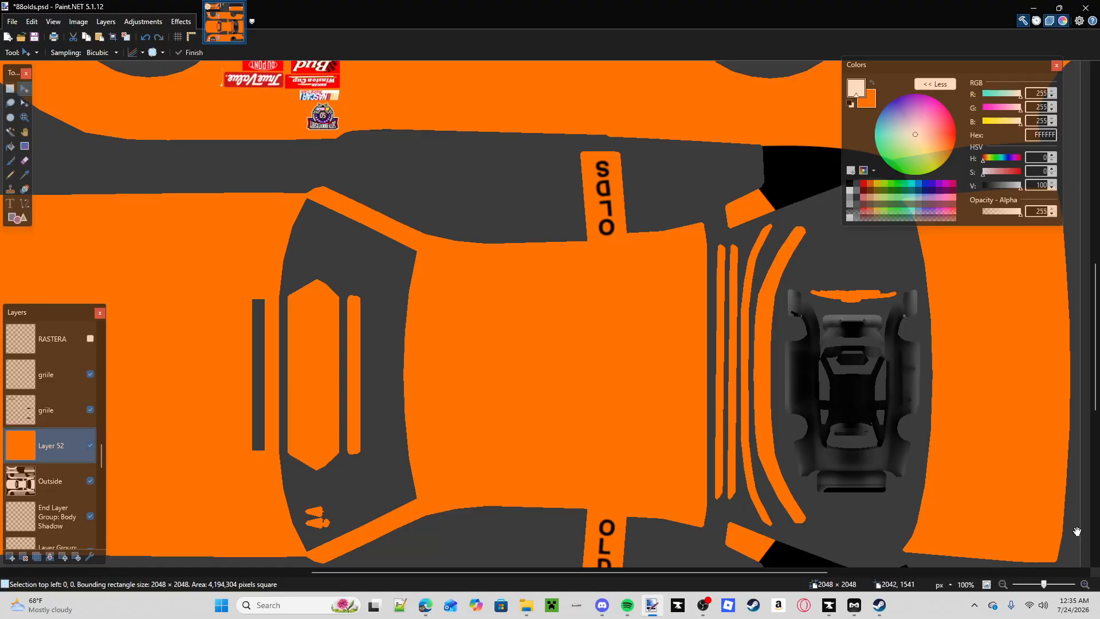
left_click(968, 585)
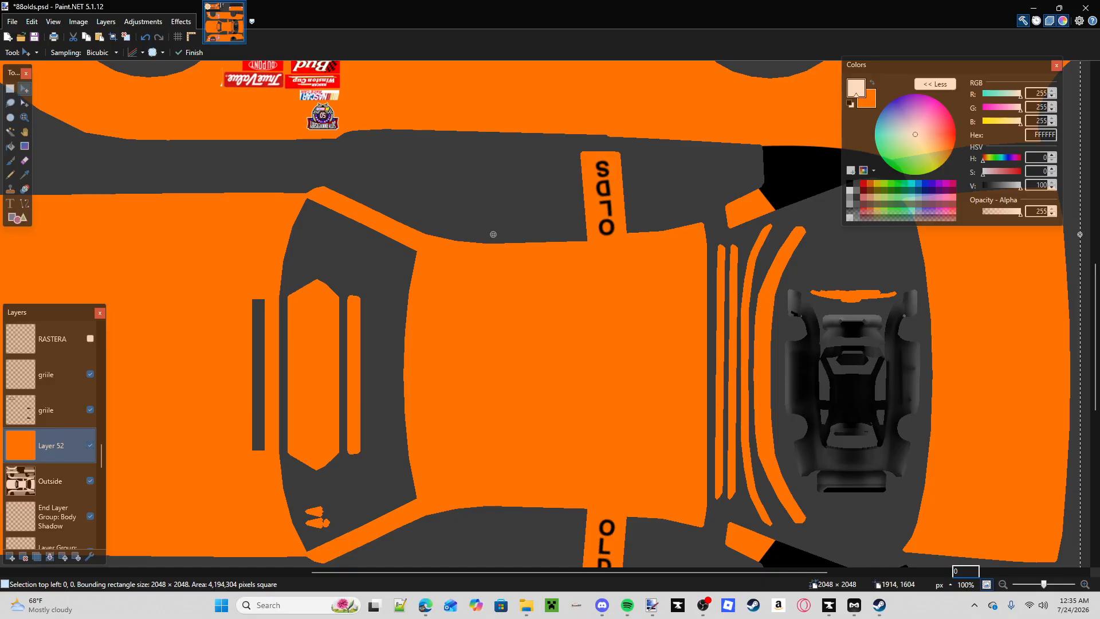
type("10")
key("Return")
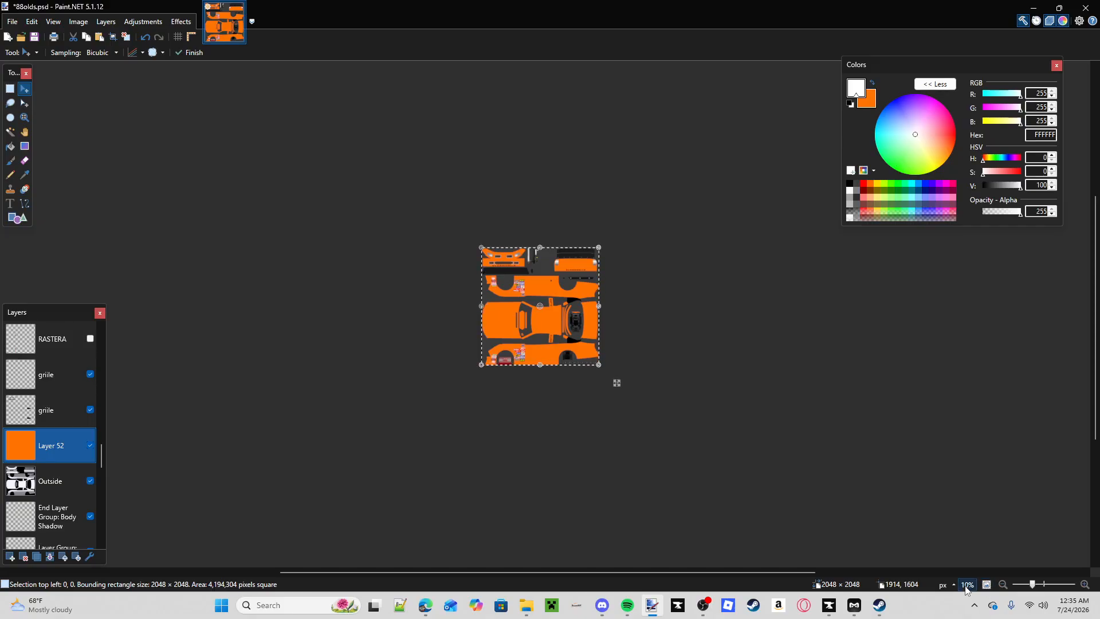
left_click(967, 585)
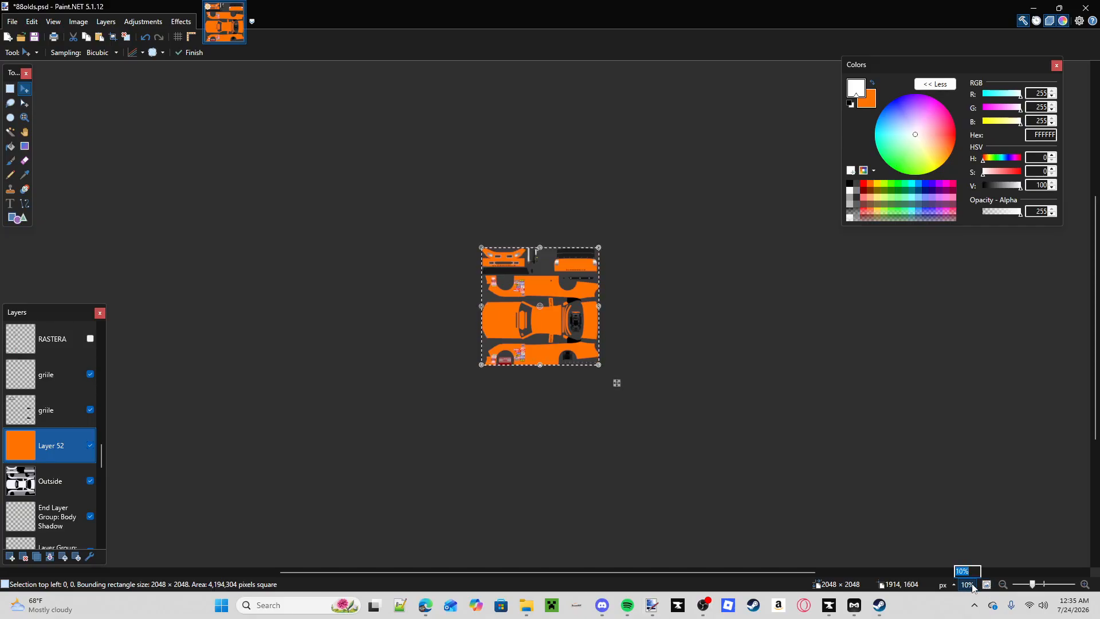
key("Return")
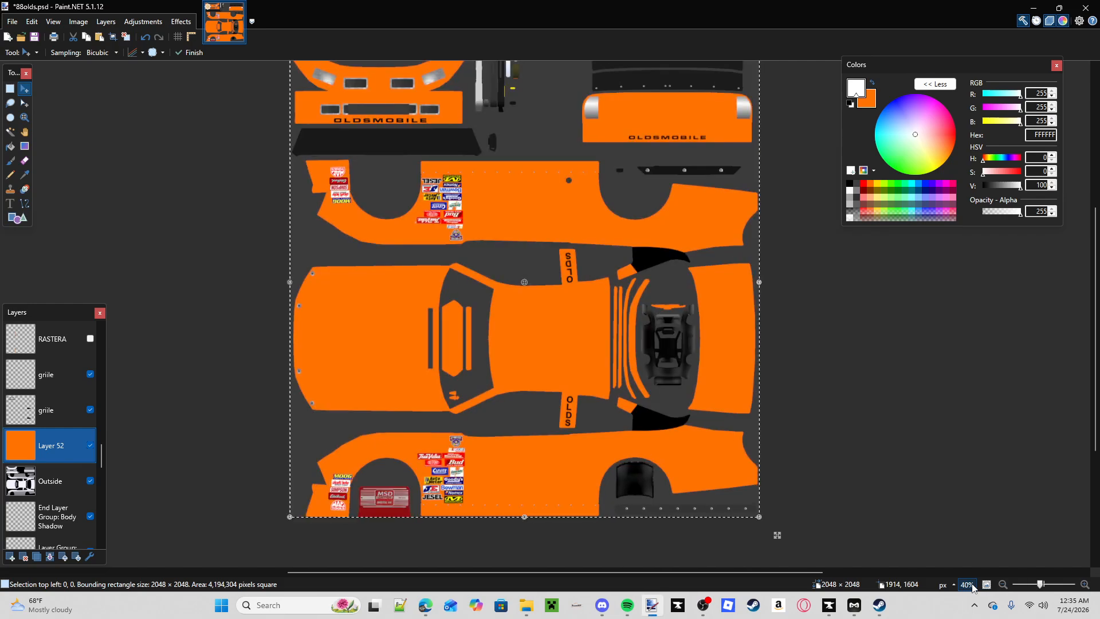
- Inspect the hood and lower side panel at 67% zoom, and zoom out to 20%
scroll(940, 571, "left", 2)
scroll(845, 493, "down", 2)
scroll(888, 476, "up", 1)
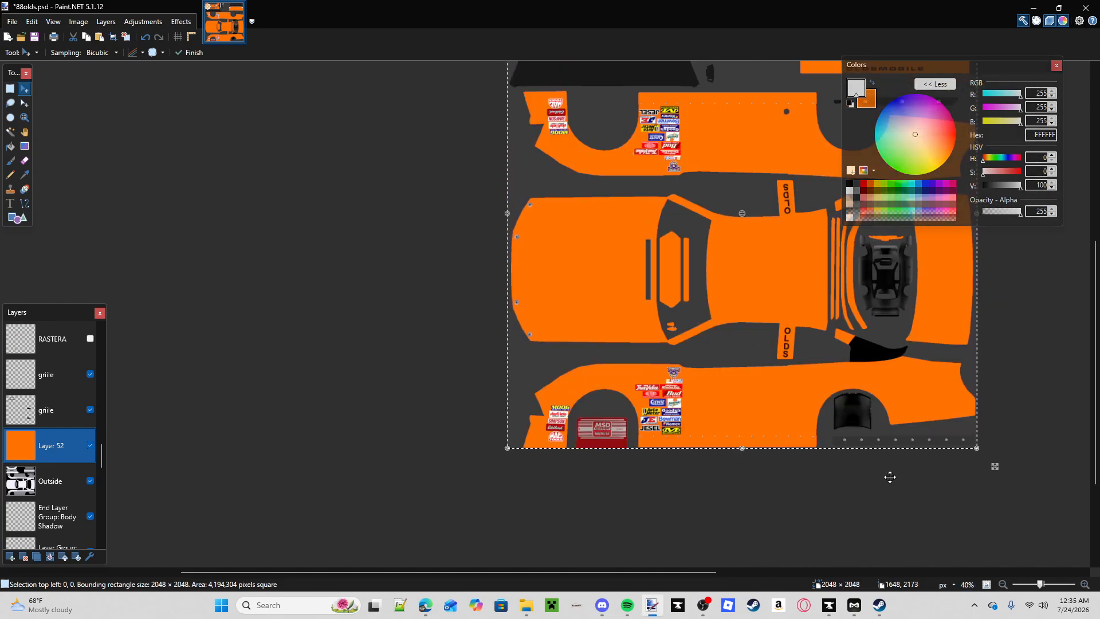
scroll(1040, 586, "up", 1)
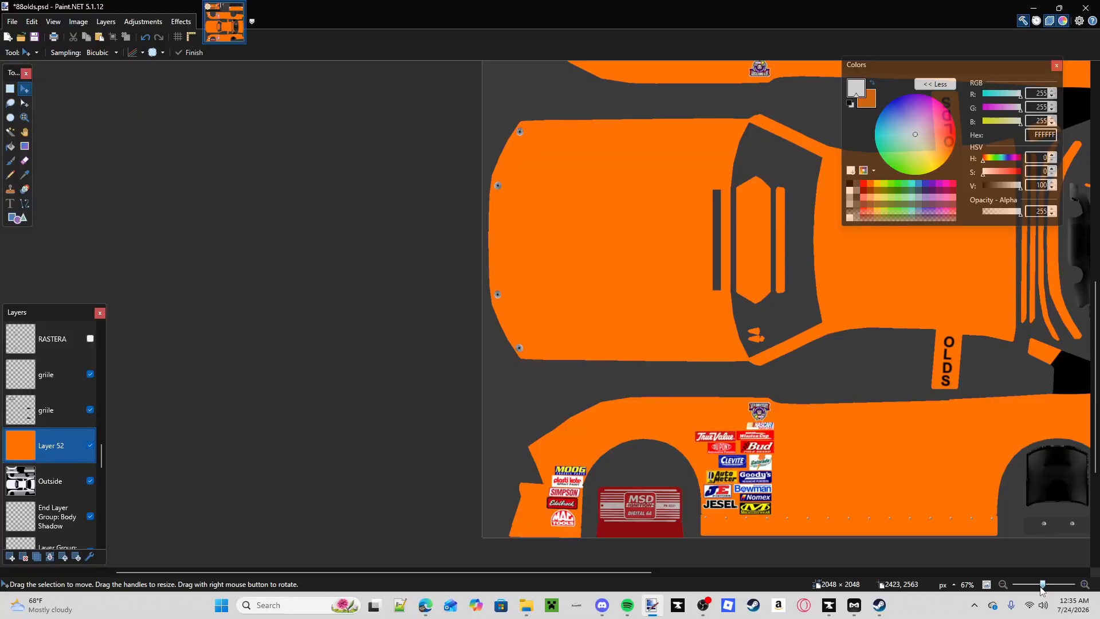
left_click_drag(1041, 590, 1036, 590)
key("z")
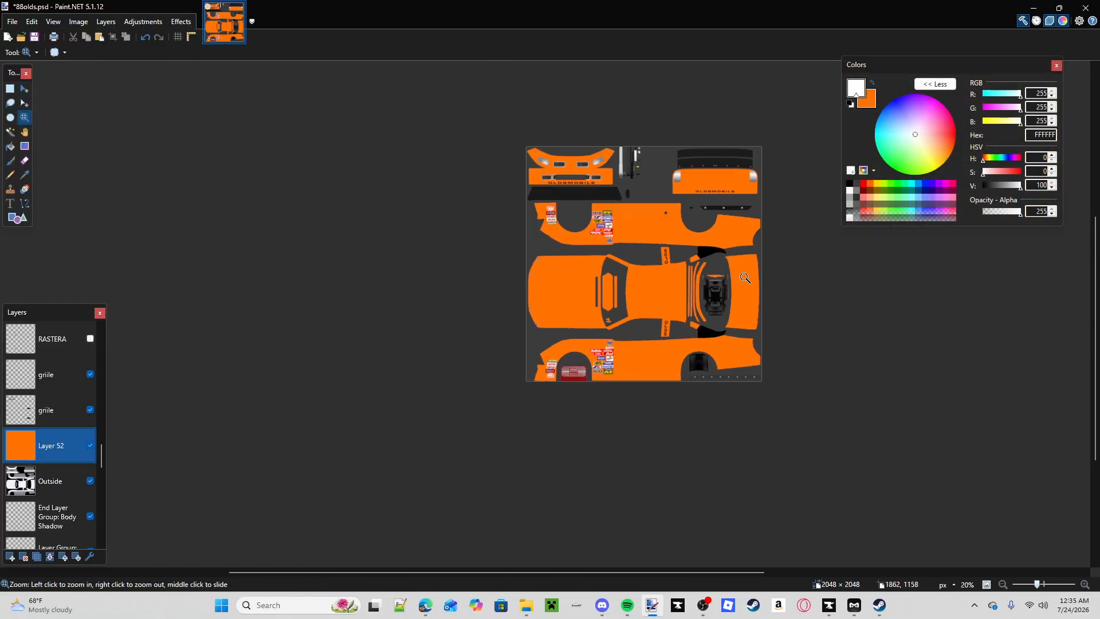
- Enlarge the template to 50% with the Zoom tool, and review its panels from the front bumper to the lower side
left_click(761, 218)
left_click(760, 218)
left_click(560, 91)
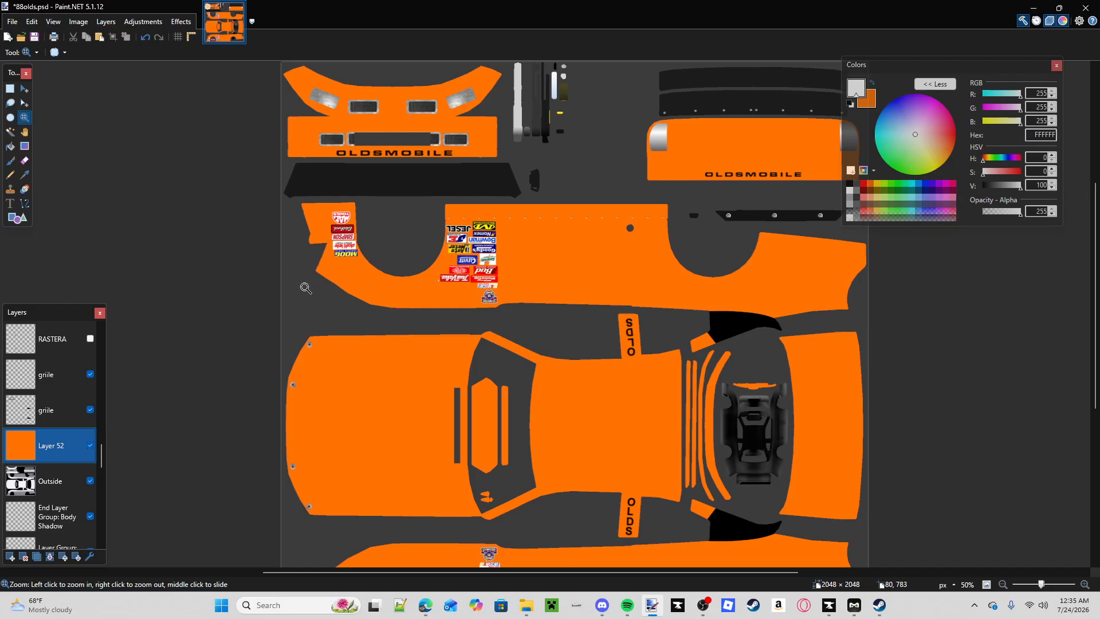
left_click(25, 89)
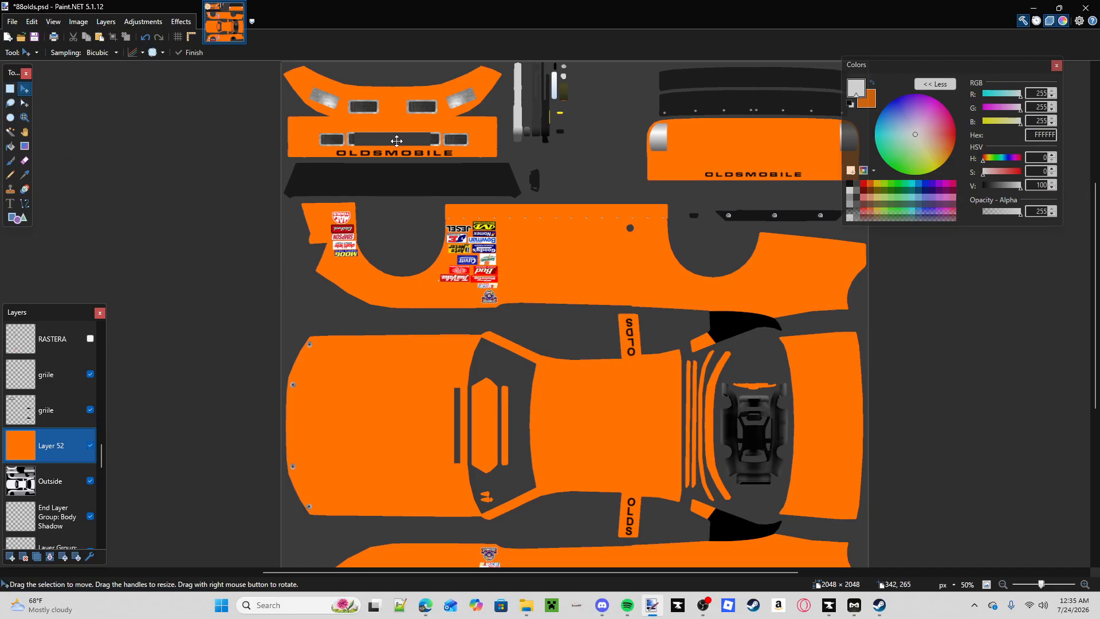
scroll(786, 341, "down", 3)
scroll(506, 255, "up", 3)
scroll(565, 356, "down", 3)
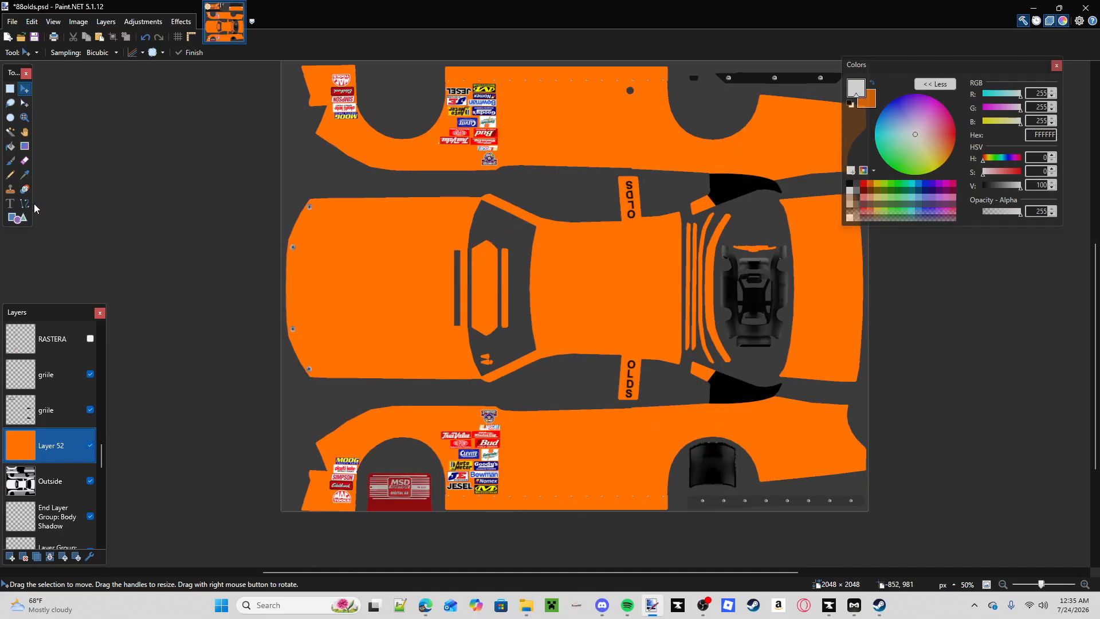
- Try drawing a line across the lower side panel with the Line/Curve tool, and undo it
left_click(23, 210)
left_click_drag(472, 451, 704, 411)
left_click(146, 38)
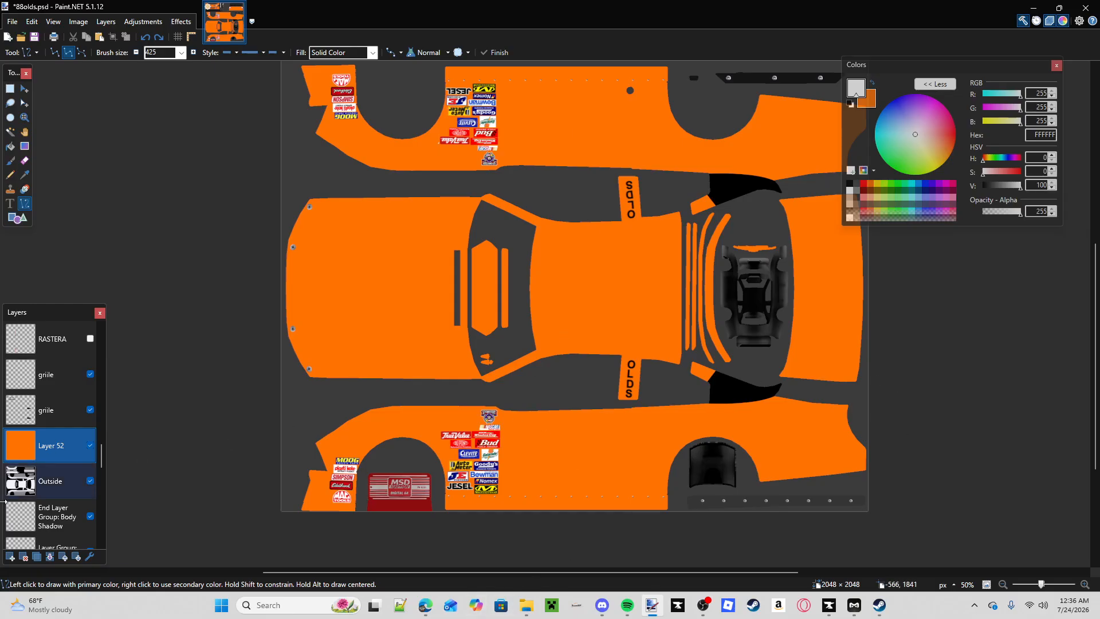
- Look through the layer stack from Layer 52 up to the HELP group and back down to the griile layers
scroll(71, 353, "up", 2)
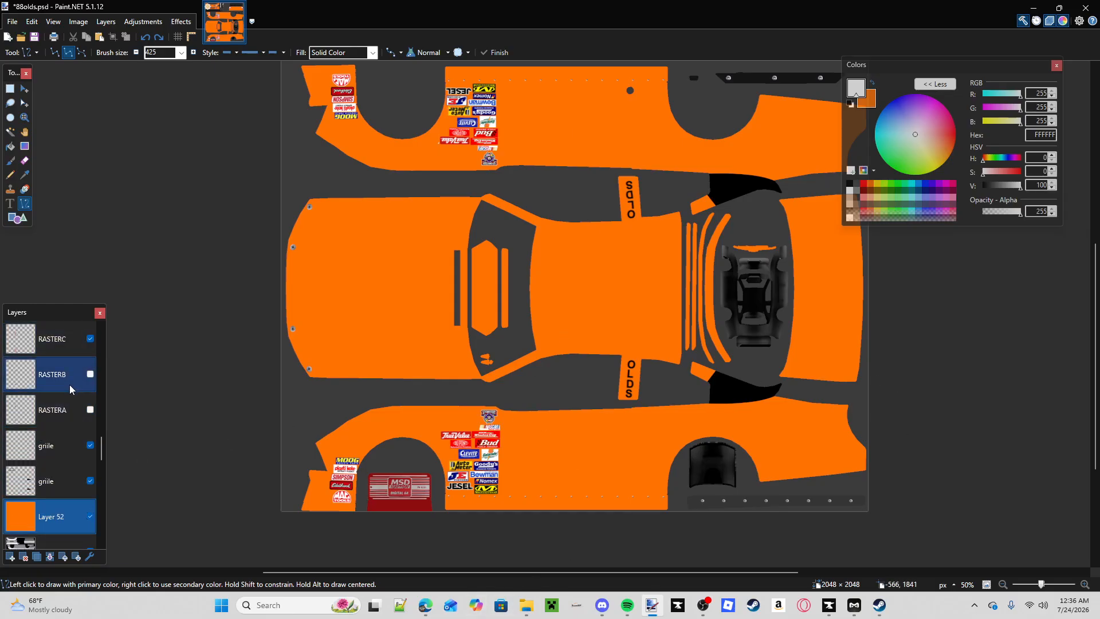
scroll(70, 386, "up", 8)
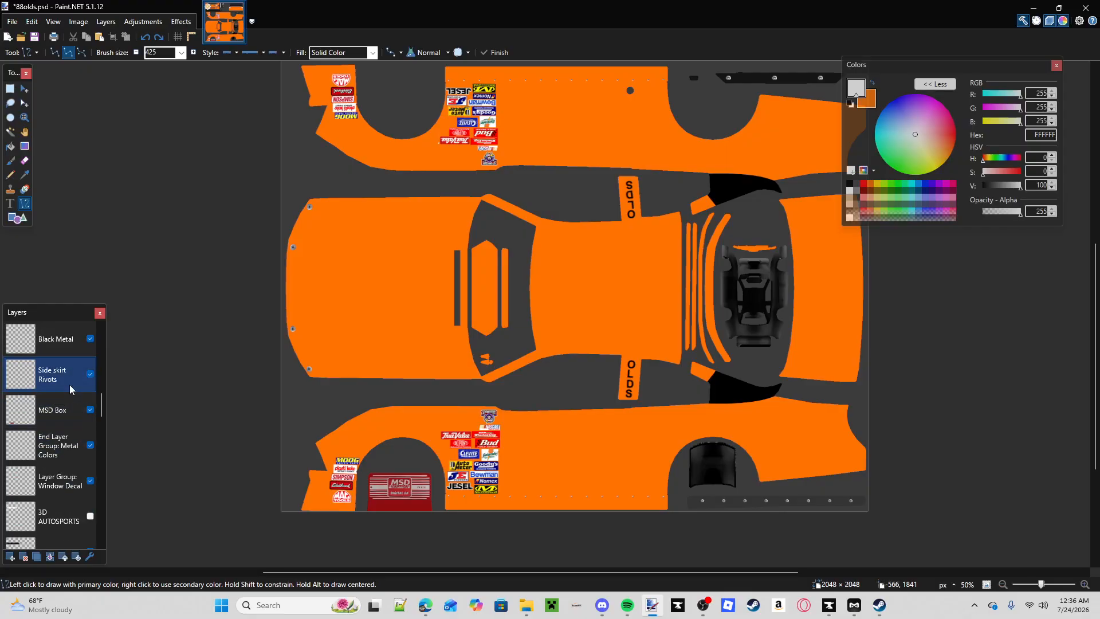
scroll(70, 387, "up", 8)
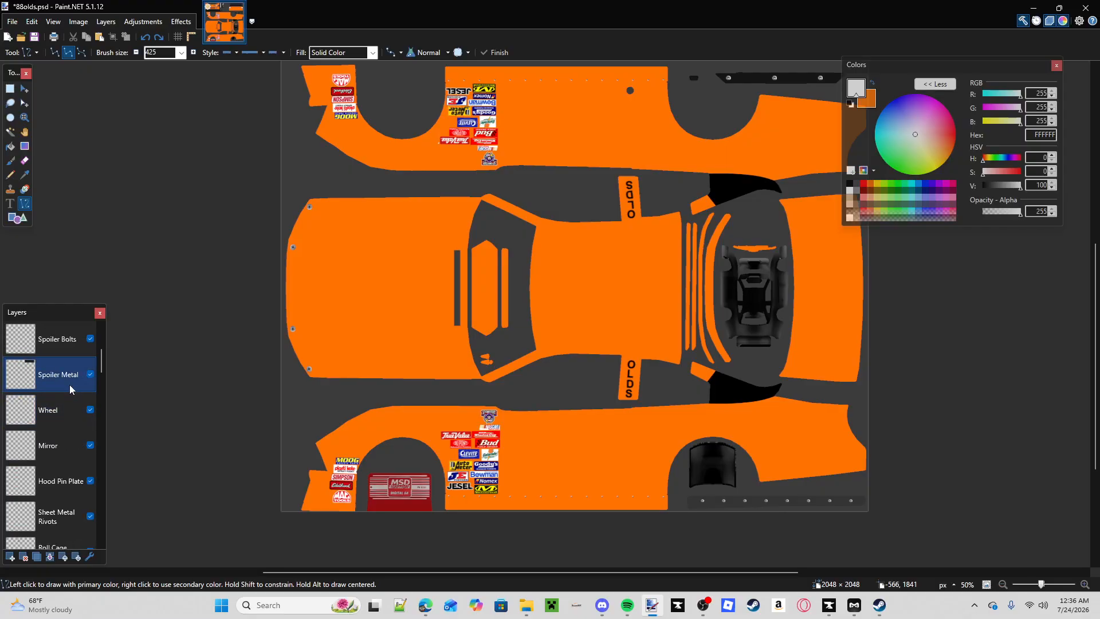
scroll(70, 384, "up", 3)
scroll(74, 401, "down", 2)
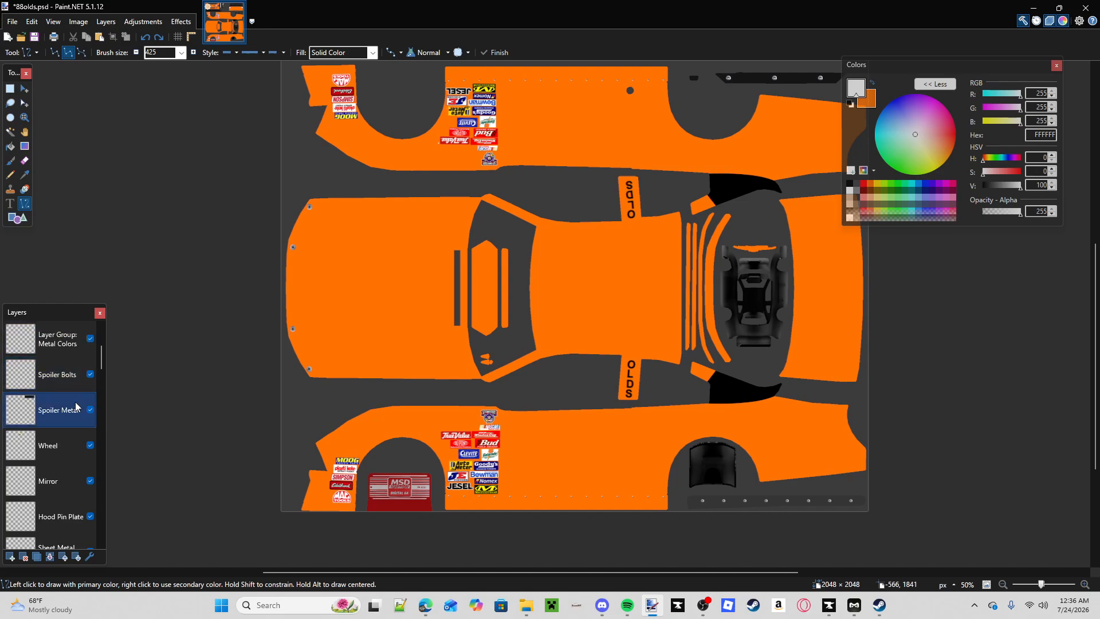
scroll(75, 401, "up", 2)
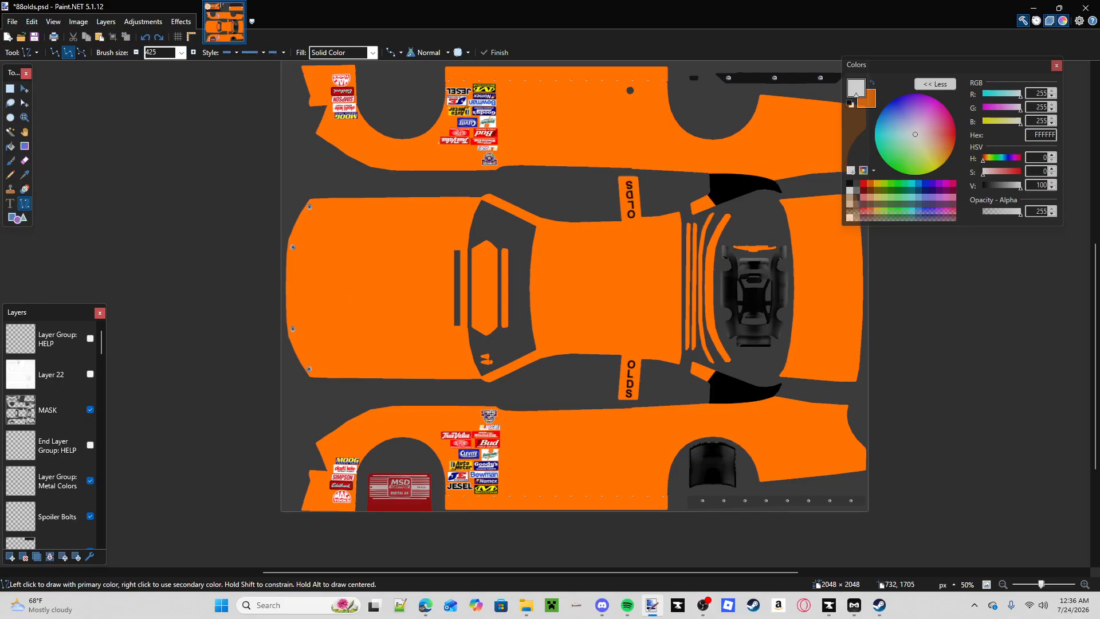
scroll(41, 430, "down", 10)
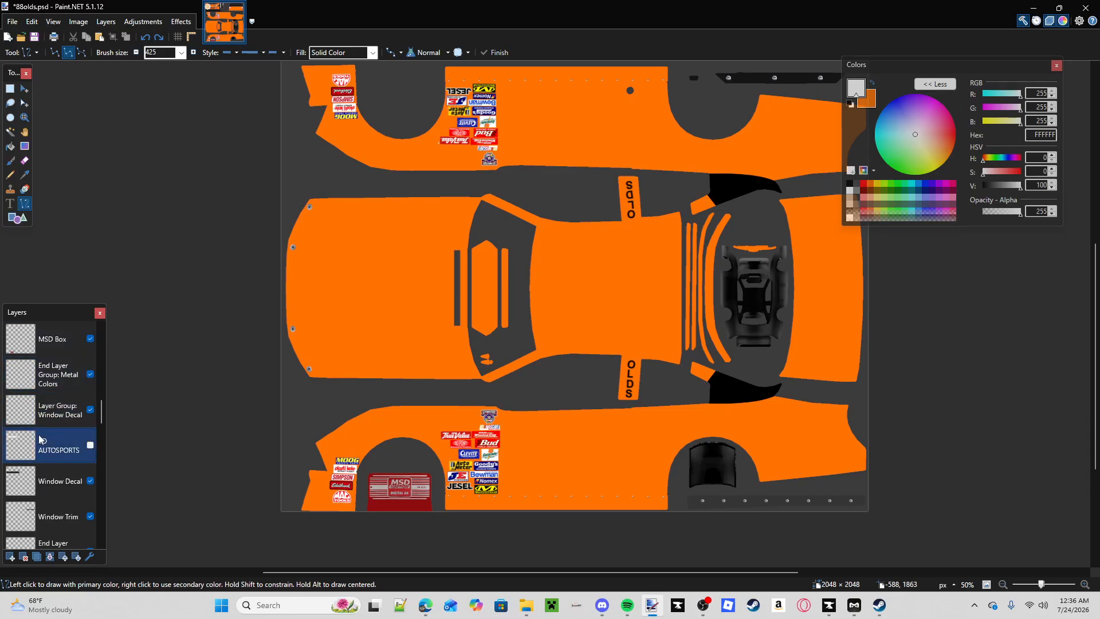
scroll(43, 430, "down", 3)
- Add a new layer above the griile layers, and move both griile layers above it
left_click(63, 412)
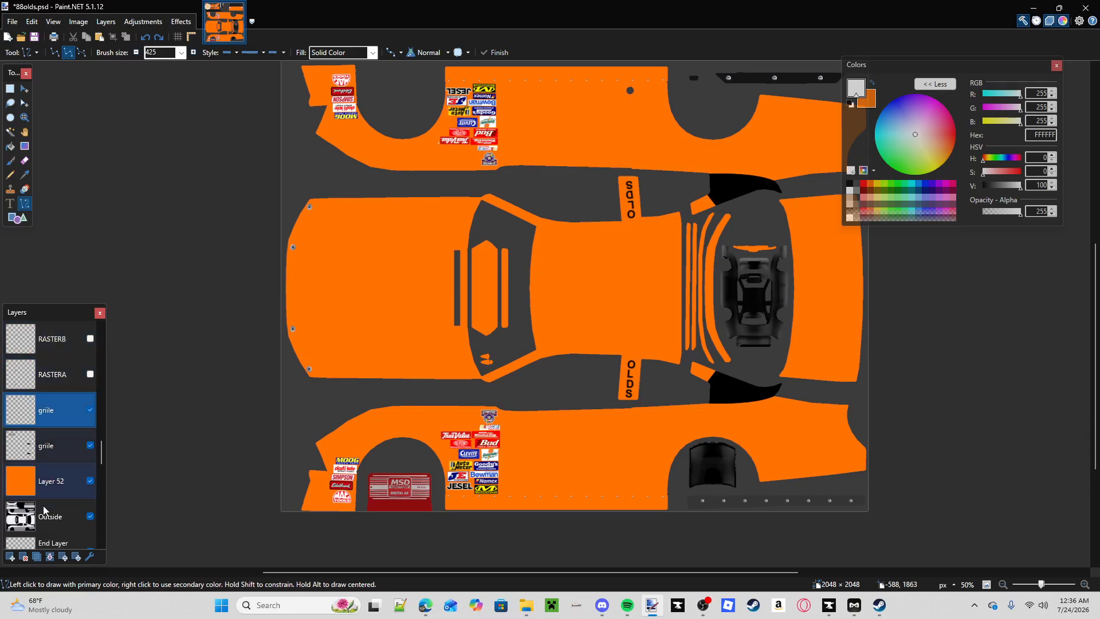
left_click(10, 557)
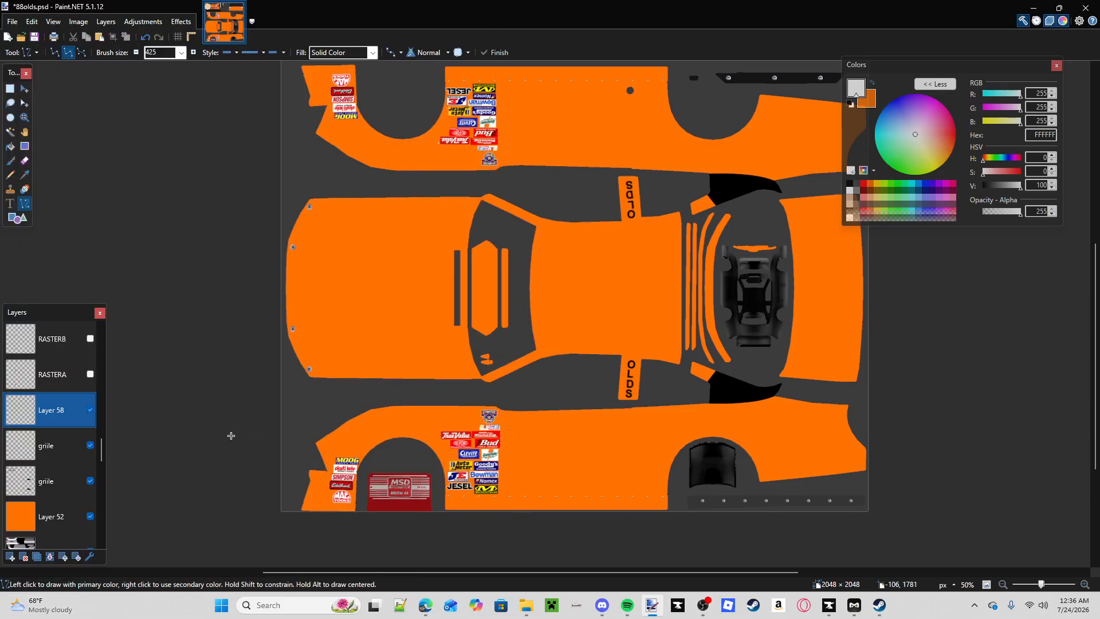
left_click(41, 453, "ctrl")
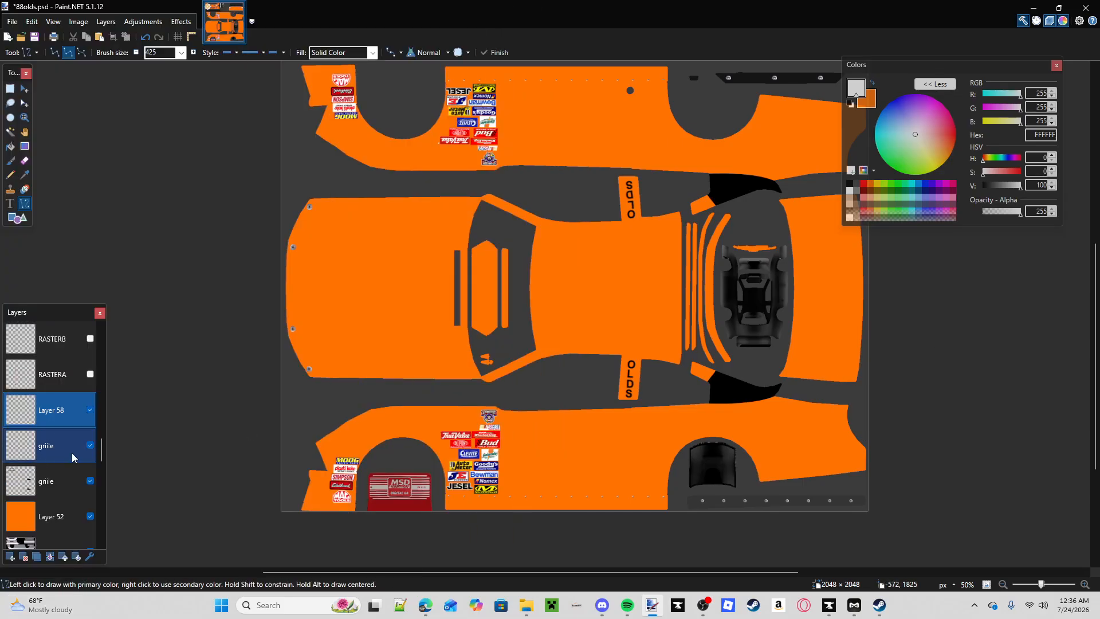
left_click_drag(73, 446, 75, 402)
left_click_drag(80, 481, 77, 445)
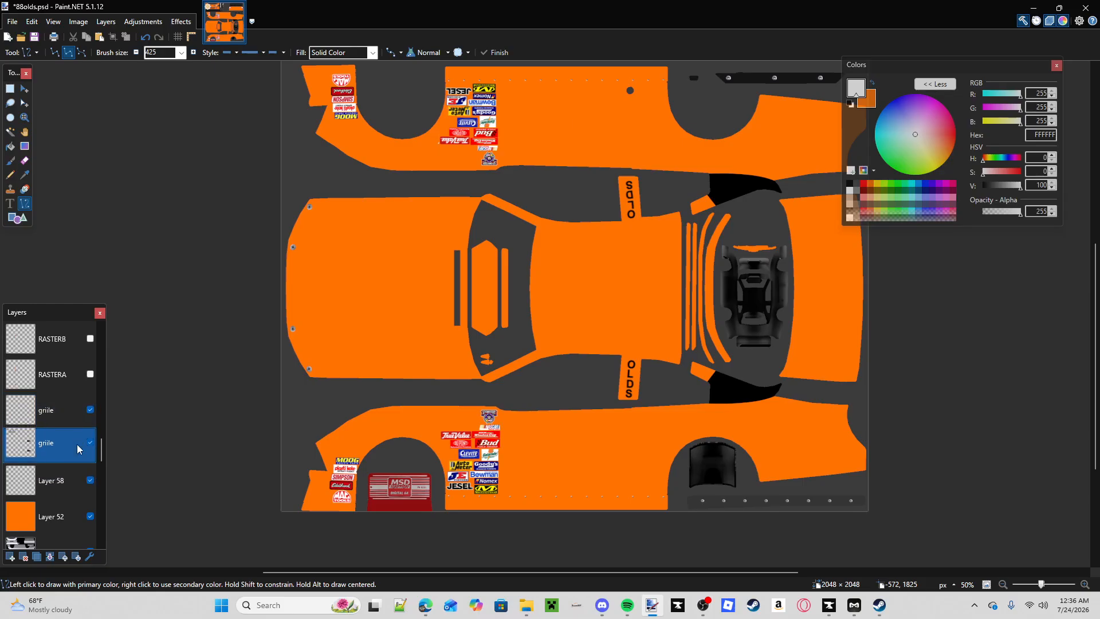
- Add two more layers directly above Layer 58, below the griile layers
scroll(435, 179, "up", 5)
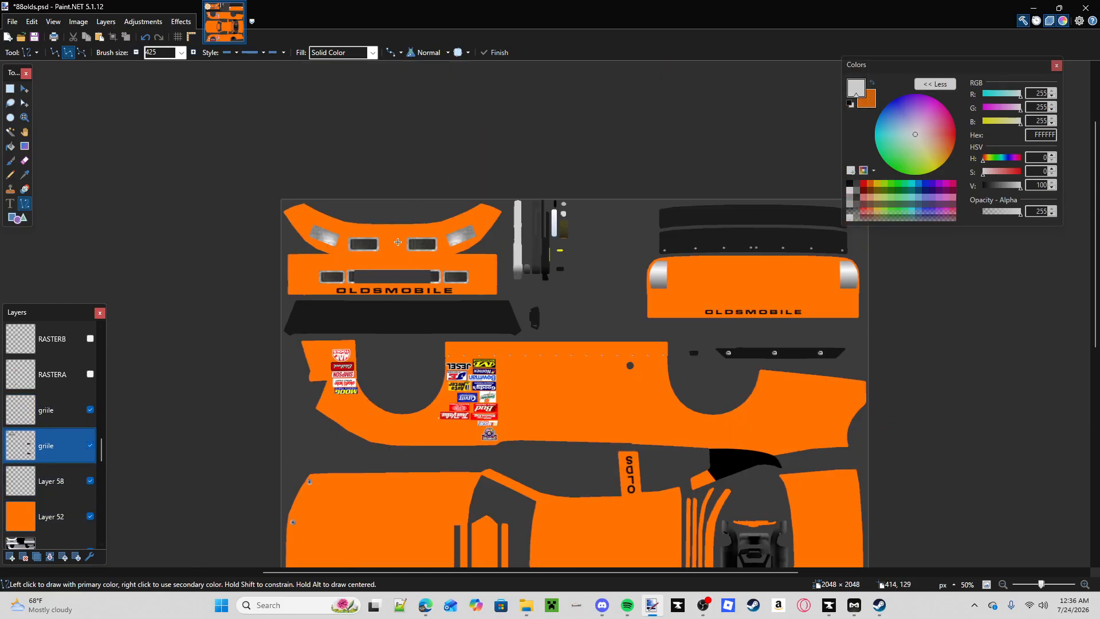
scroll(396, 242, "down", 2)
scroll(62, 494, "down", 1)
left_click(72, 449)
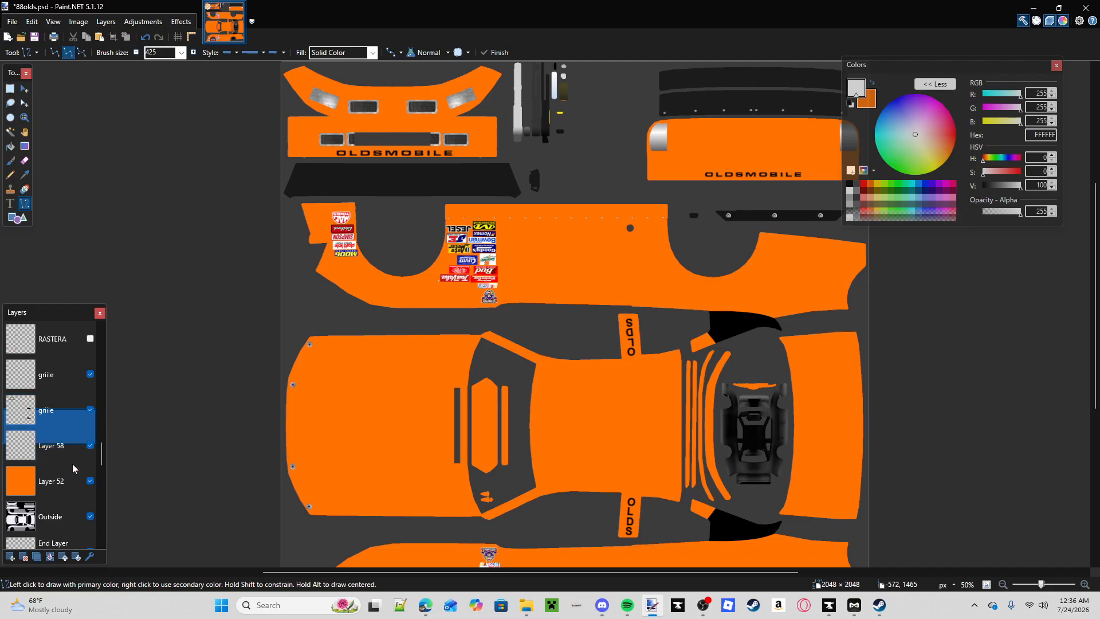
left_click(12, 559)
left_click(13, 559)
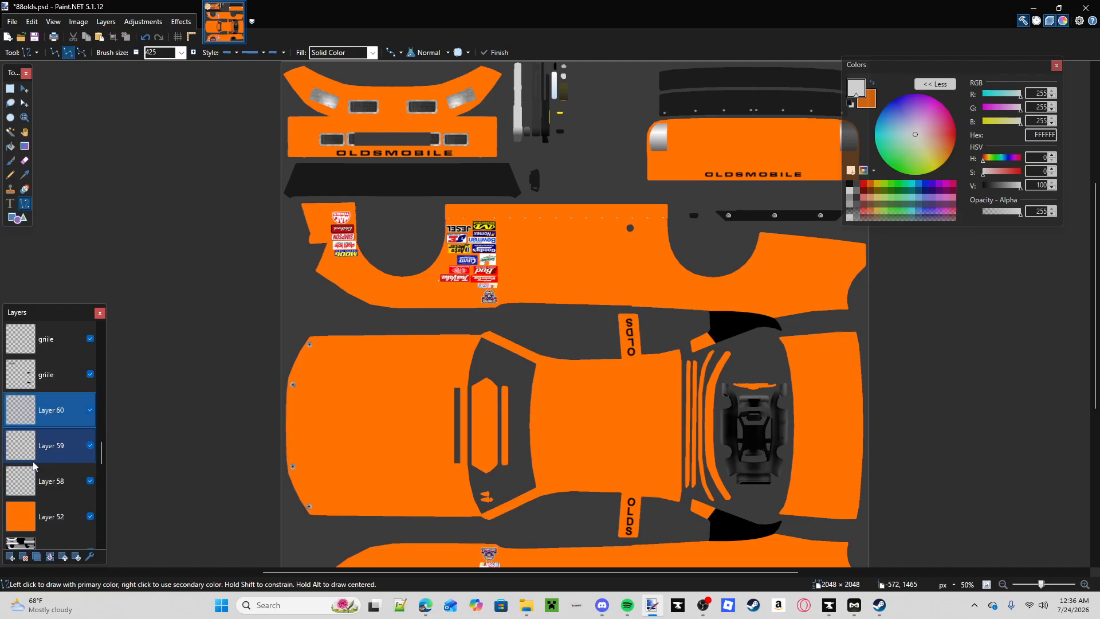
left_click(58, 453, "shift")
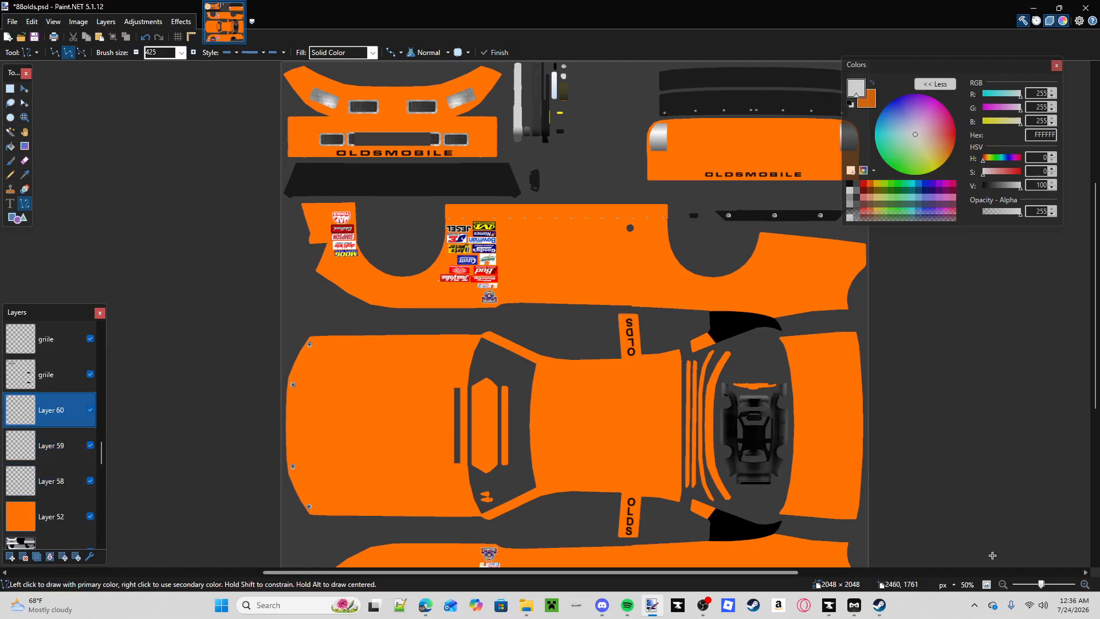
scroll(992, 556, "down", 2)
scroll(969, 506, "up", 2)
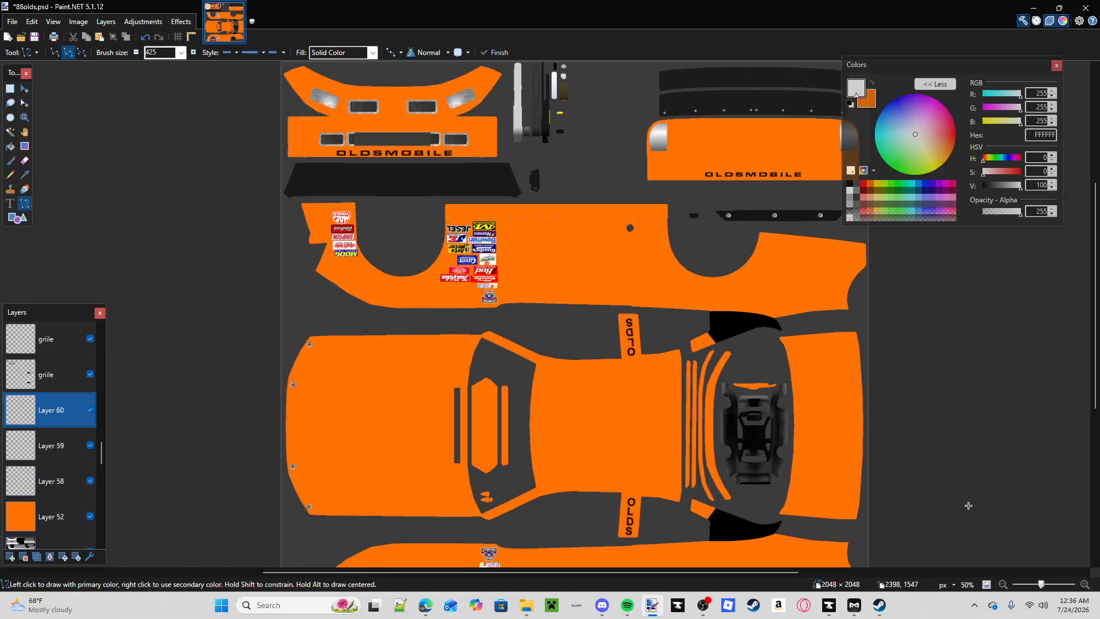
scroll(925, 490, "down", 1)
scroll(926, 490, "up", 1)
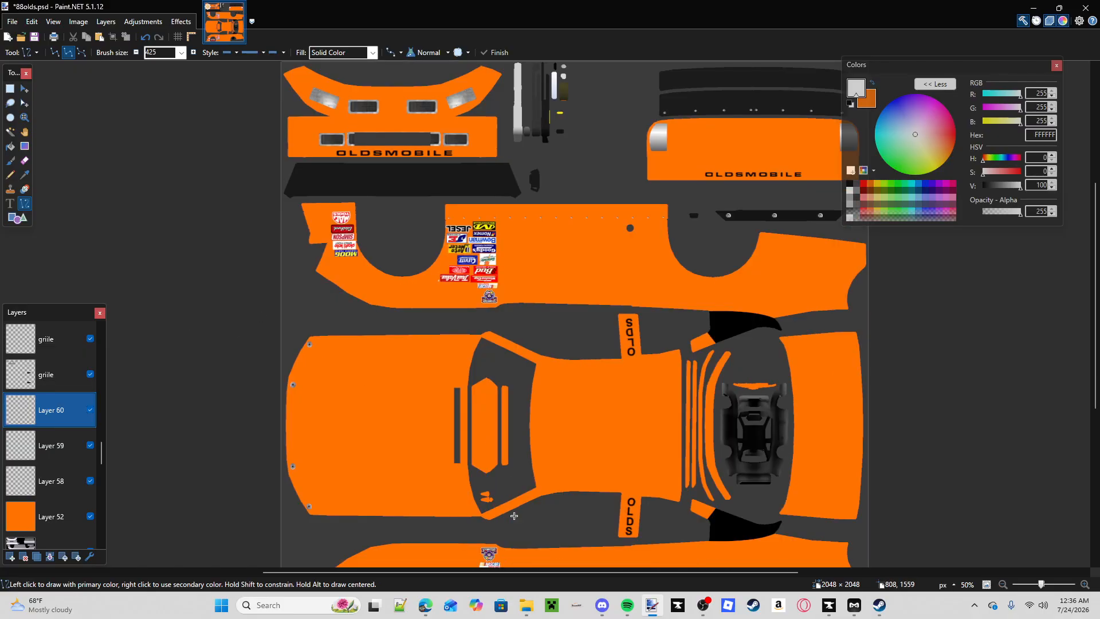
- Switch to the Gen 4 nascar schemes image results in Edge, and open the photo of the red number 29 Reese's car
left_click(422, 605)
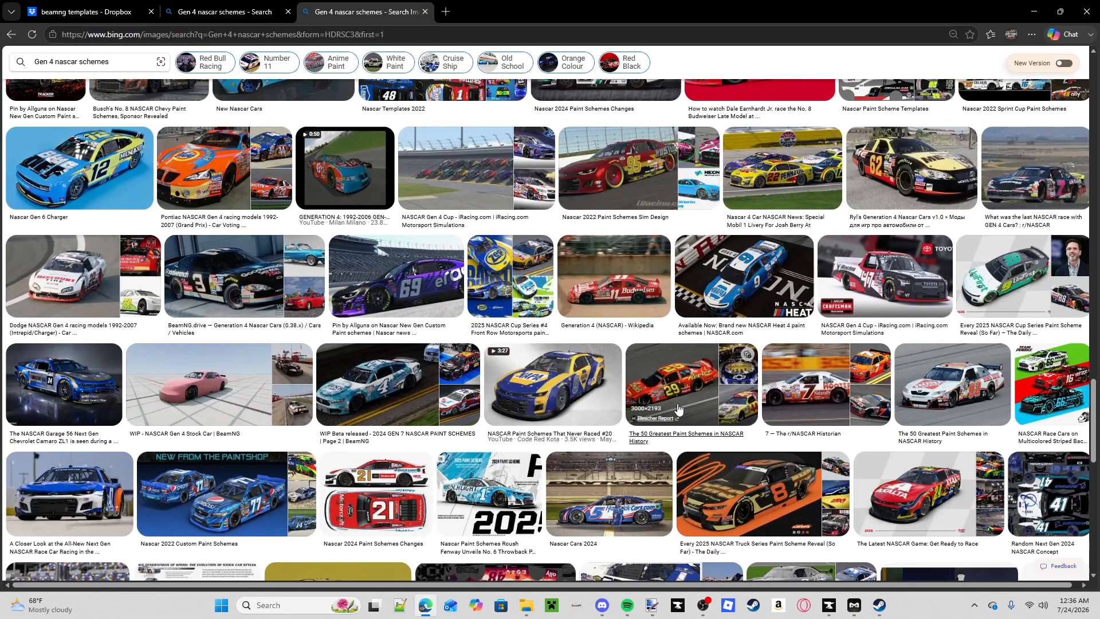
left_click(705, 384)
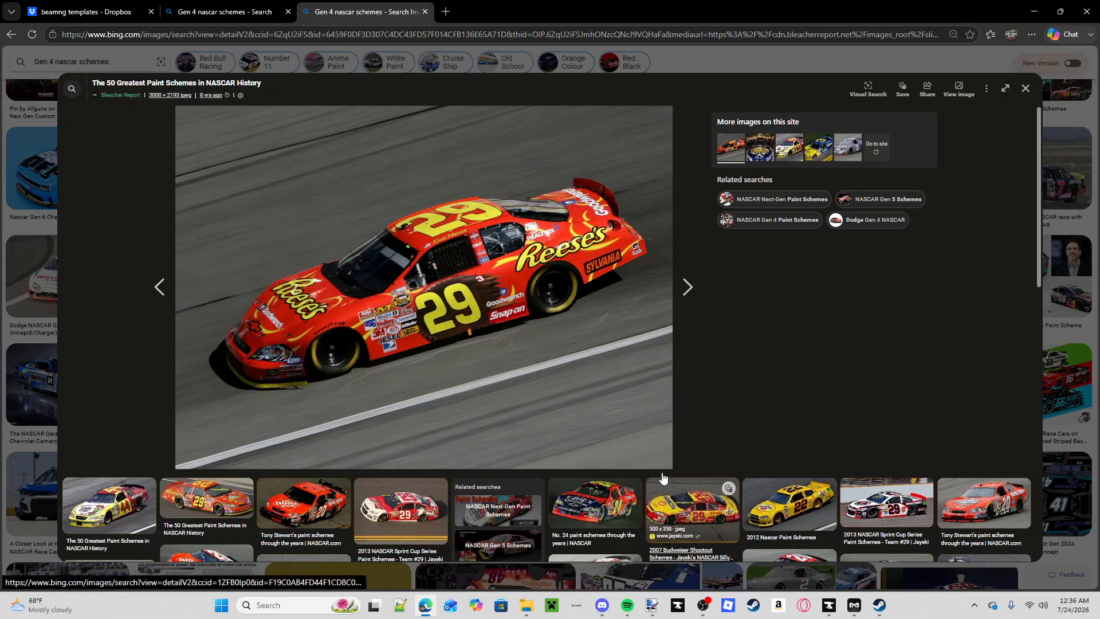
- Search the web in a new tab for "Reeses cup PNG" and show the image results
left_click(446, 12)
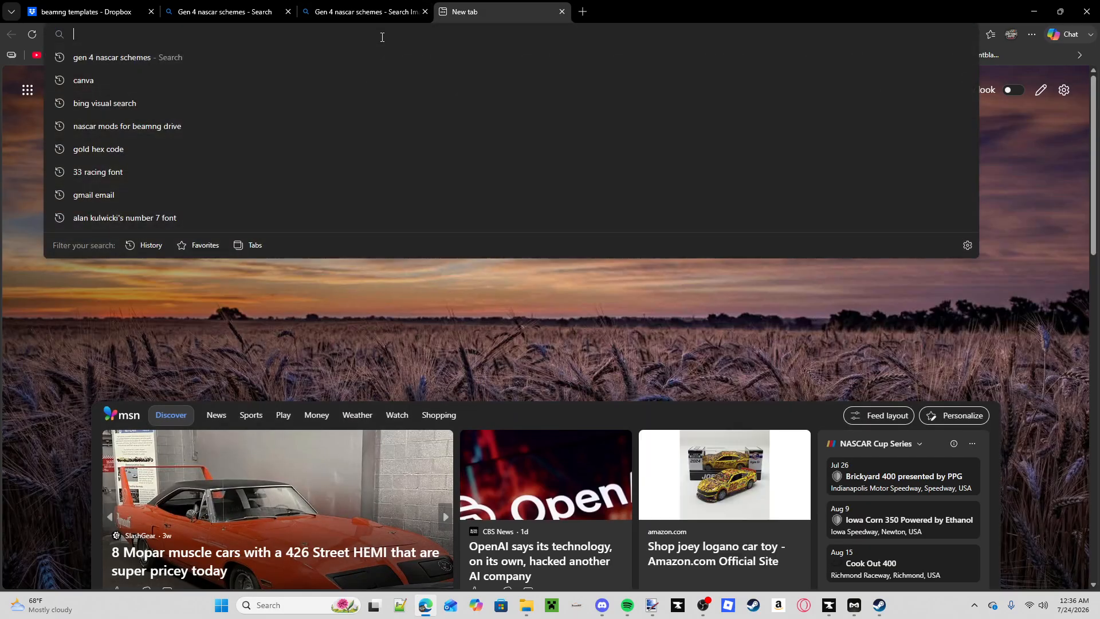
type("R")
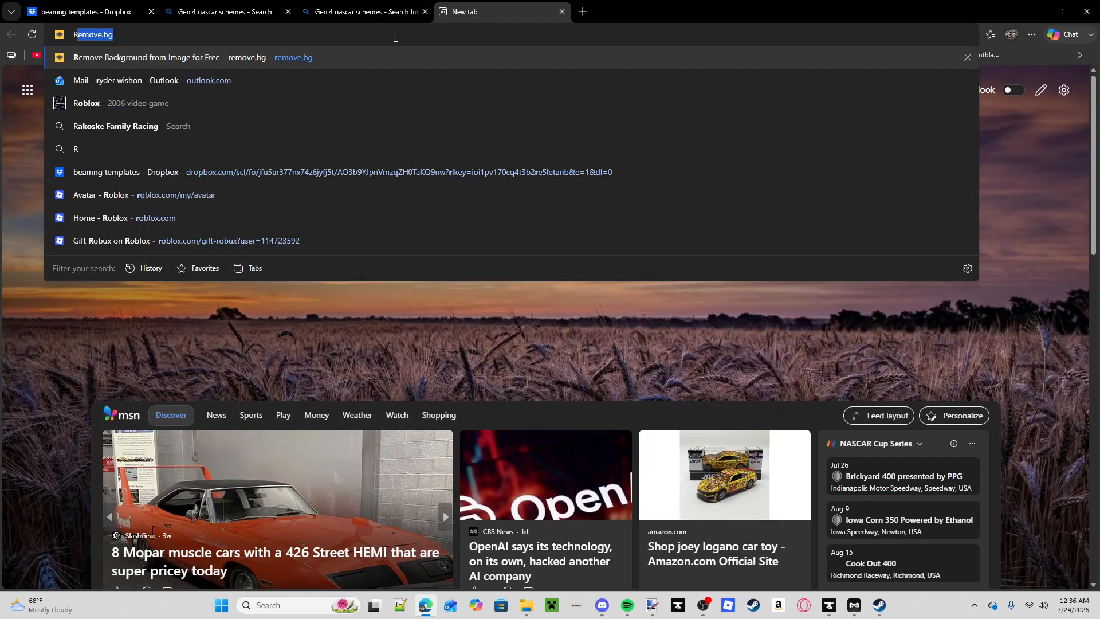
type("eeses cu")
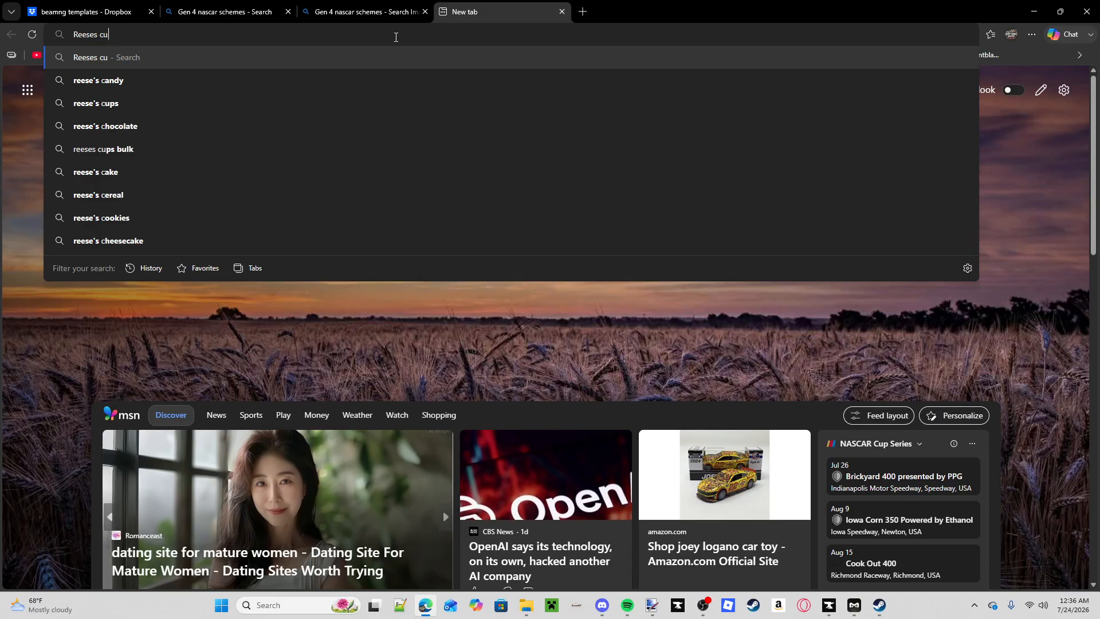
type("p PNG")
key("Return")
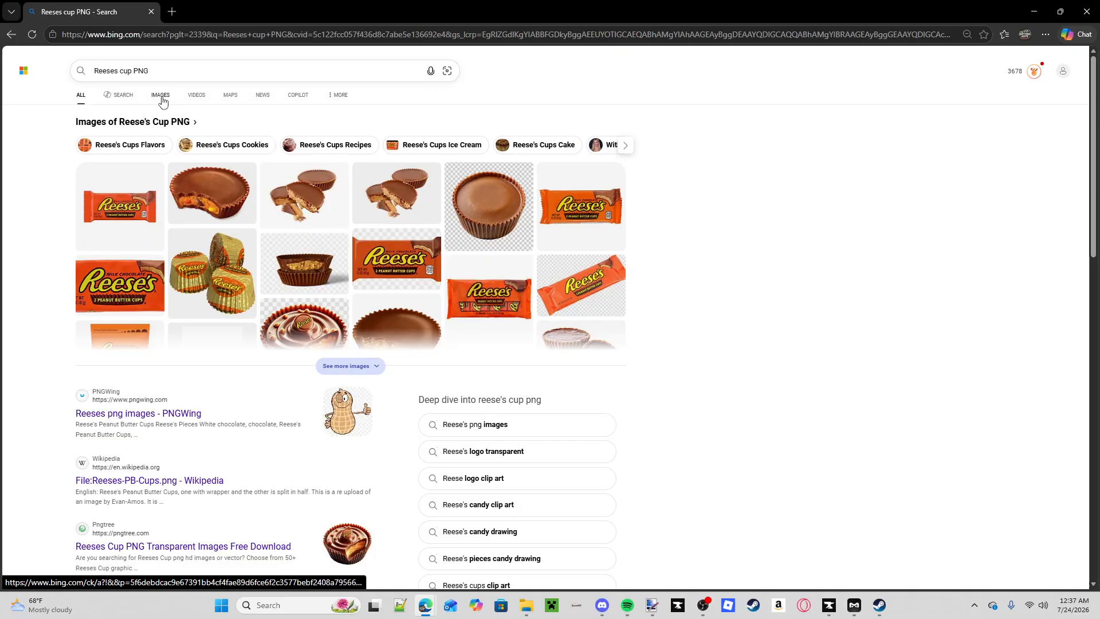
left_click(160, 96)
- Look through the Reese's cup image results, loading more images, for a usable picture of a peanut butter cup
scroll(325, 229, "down", 1)
scroll(325, 229, "down", 15)
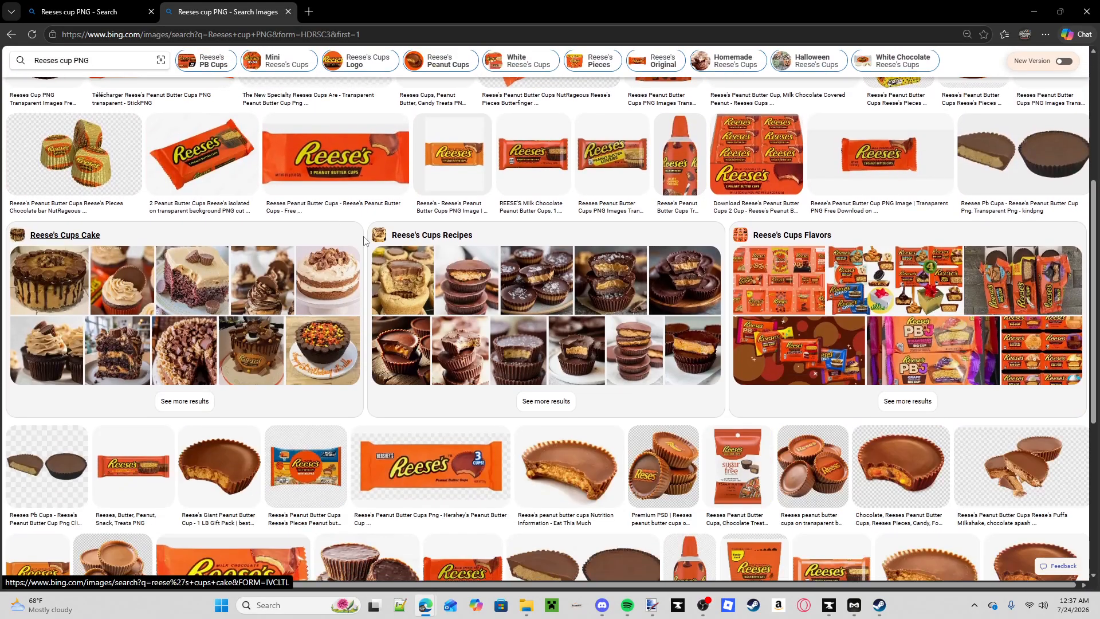
scroll(360, 241, "down", 10)
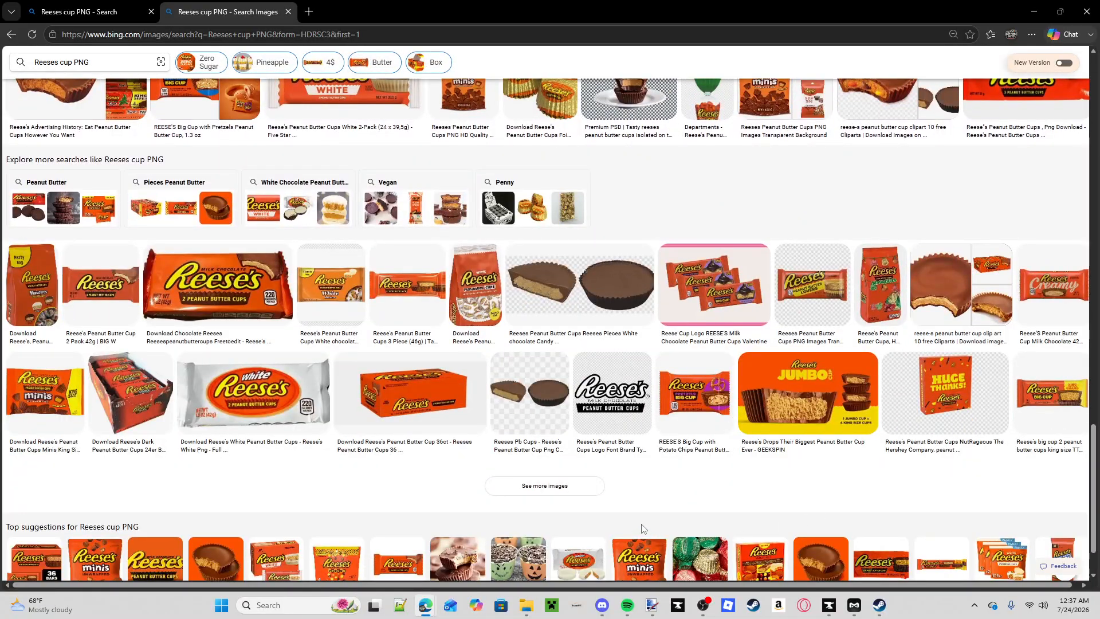
left_click(558, 486)
scroll(562, 476, "down", 8)
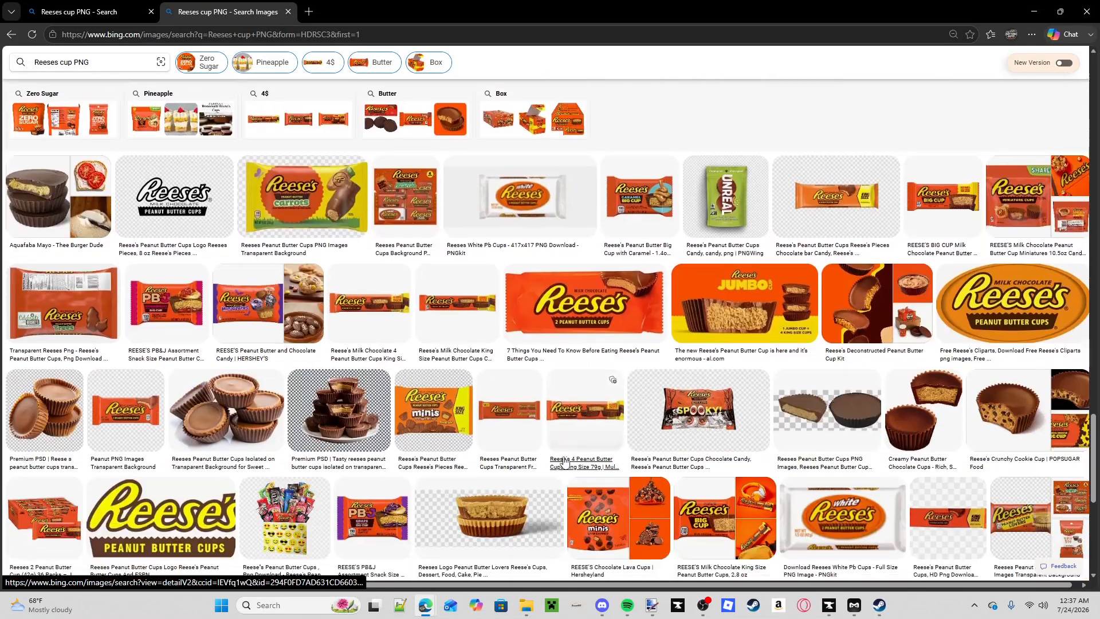
scroll(568, 452, "down", 6)
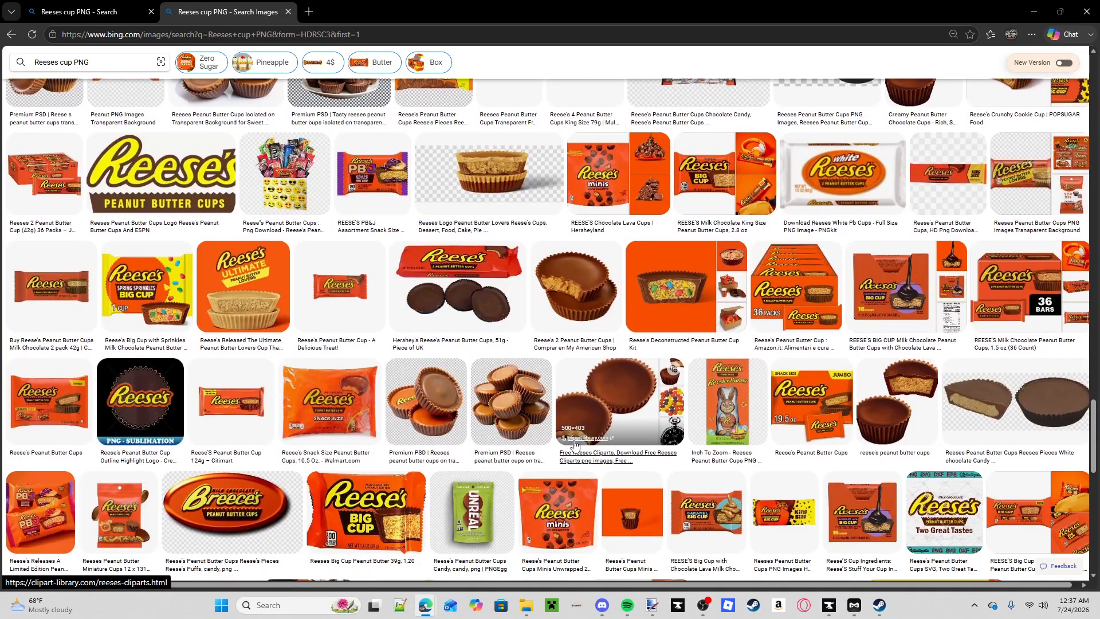
scroll(575, 444, "down", 10)
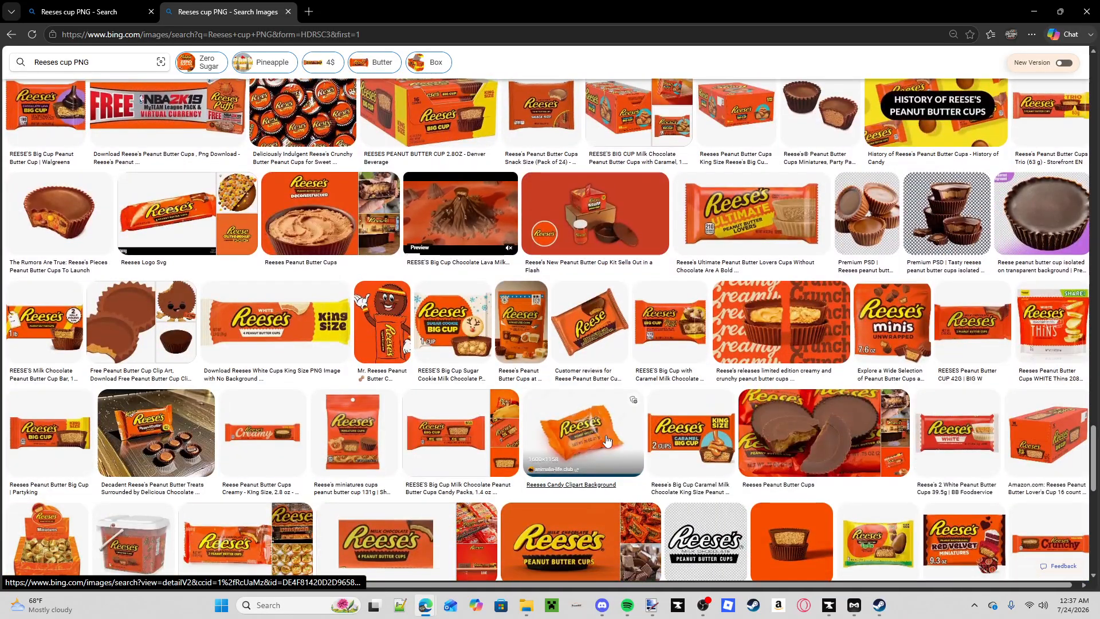
scroll(604, 438, "down", 10)
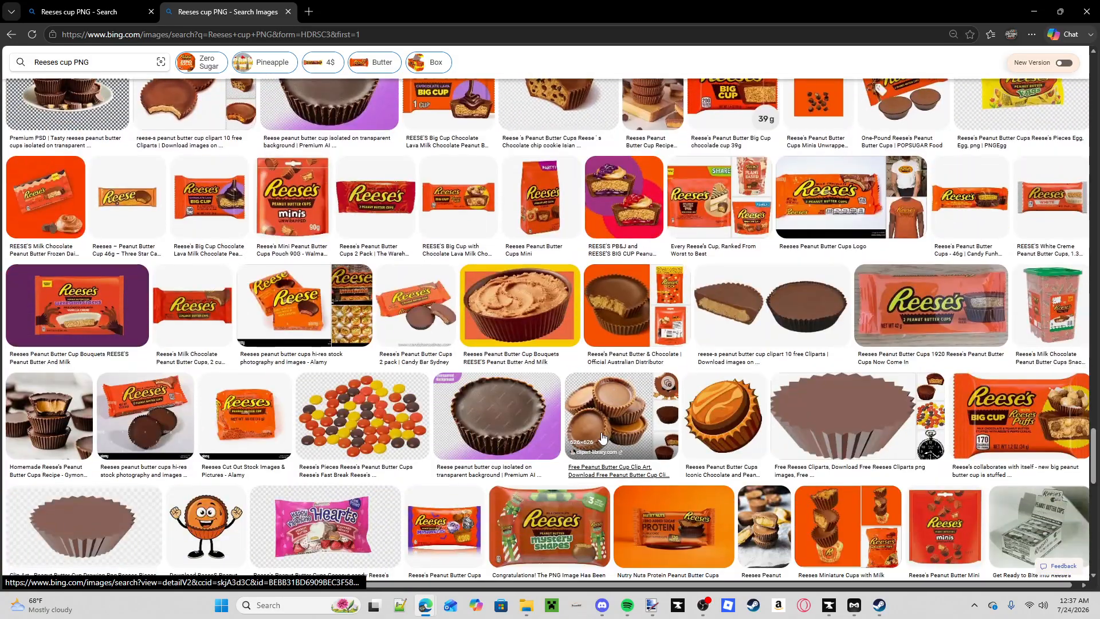
scroll(602, 437, "down", 15)
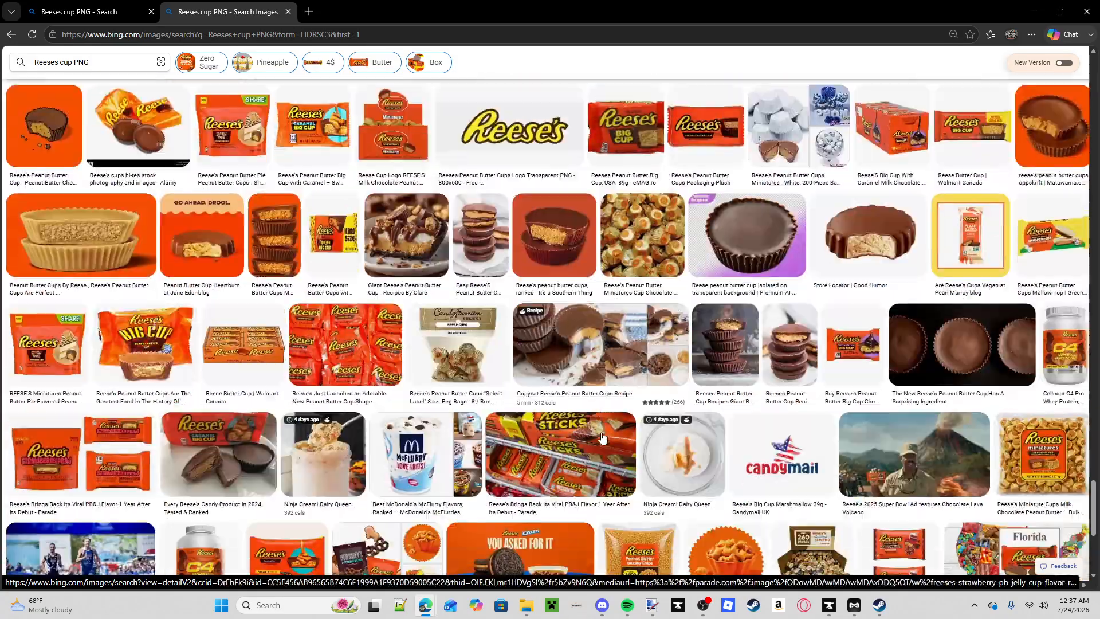
scroll(602, 438, "down", 10)
scroll(598, 436, "up", 5)
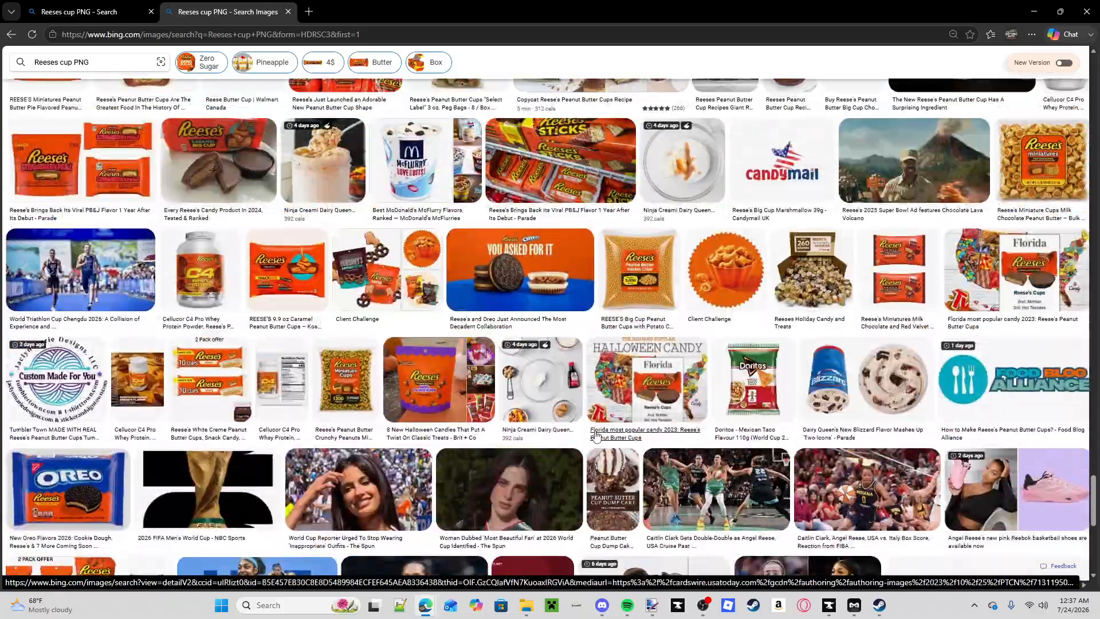
scroll(596, 435, "down", 15)
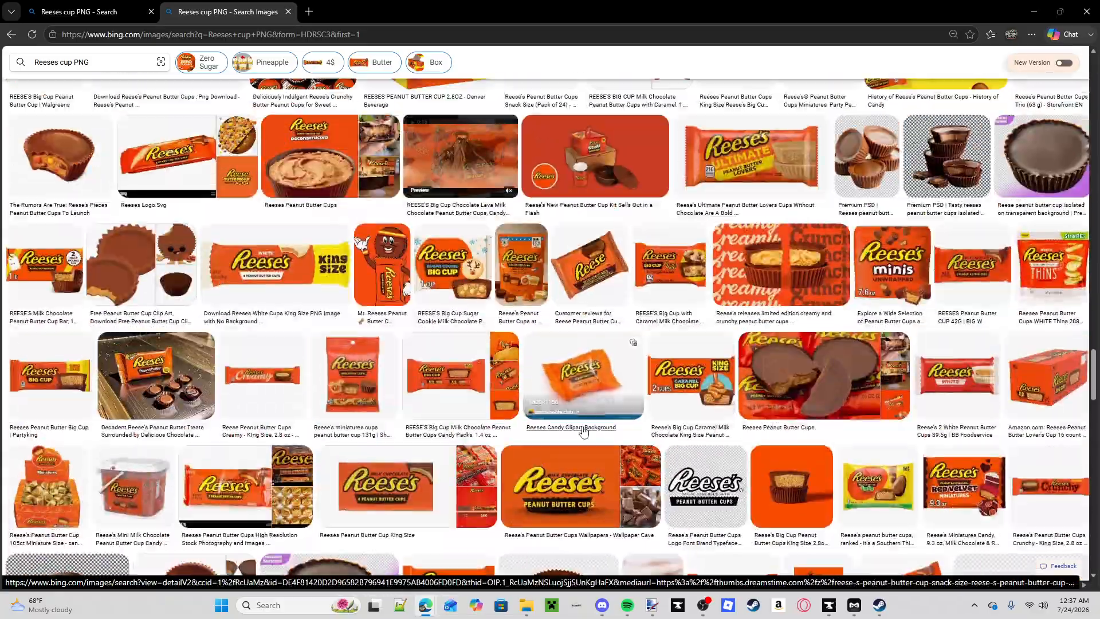
scroll(583, 430, "up", 4)
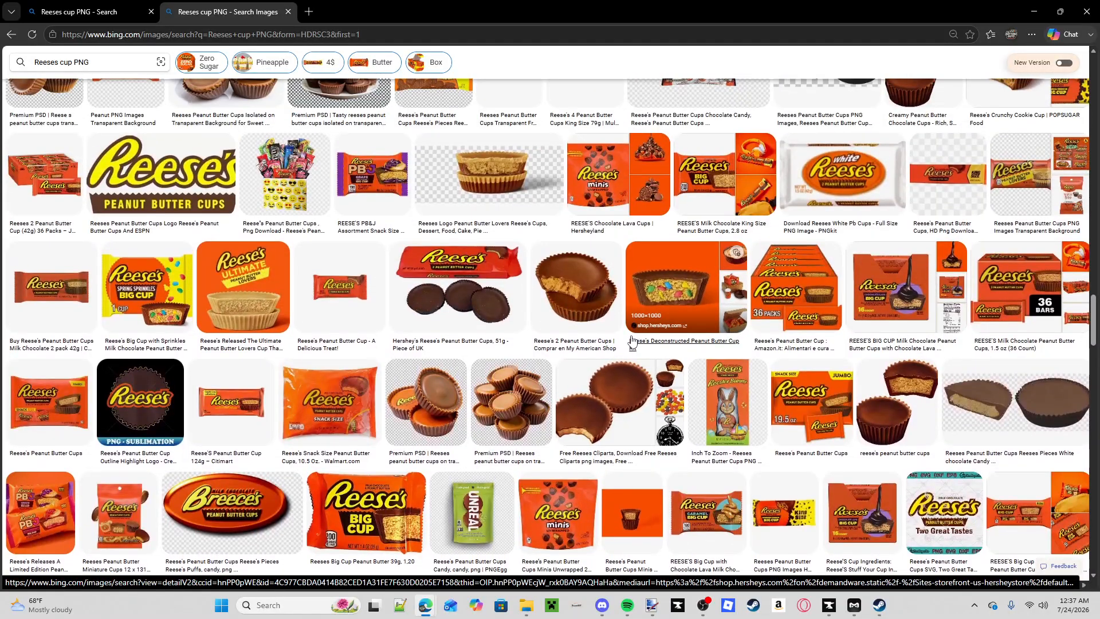
scroll(483, 304, "up", 5)
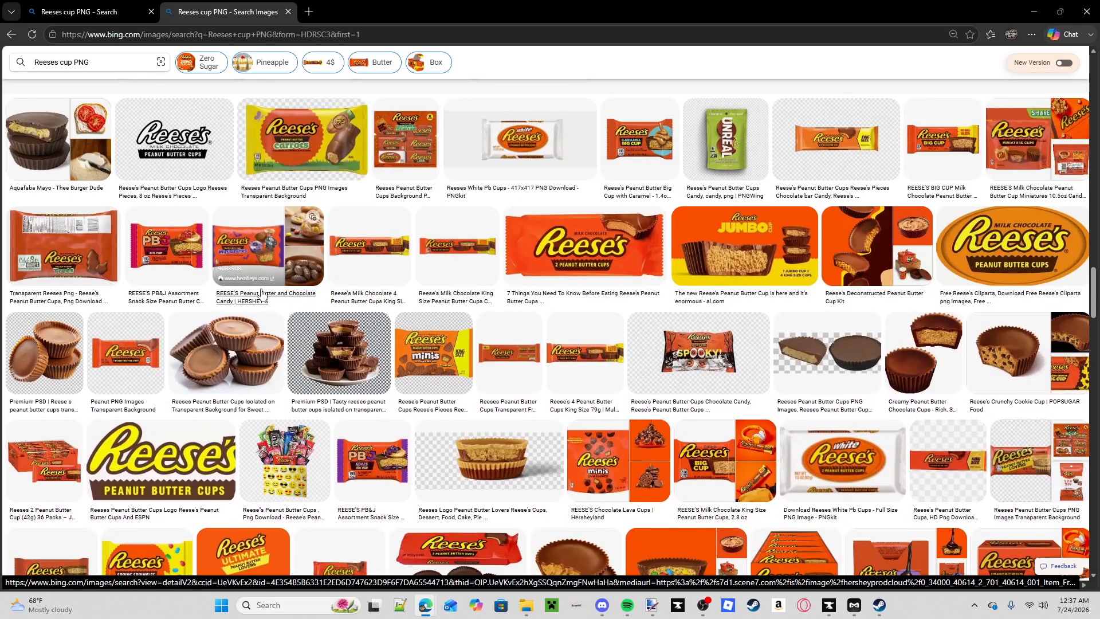
scroll(246, 309, "down", 10)
scroll(242, 309, "up", 8)
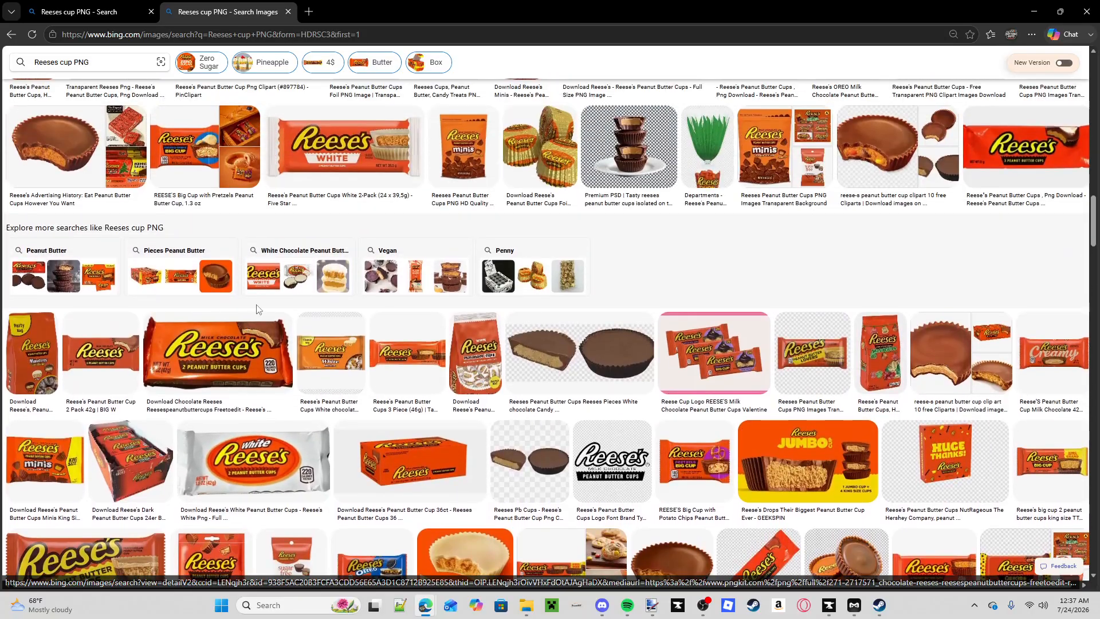
scroll(348, 273, "up", 3)
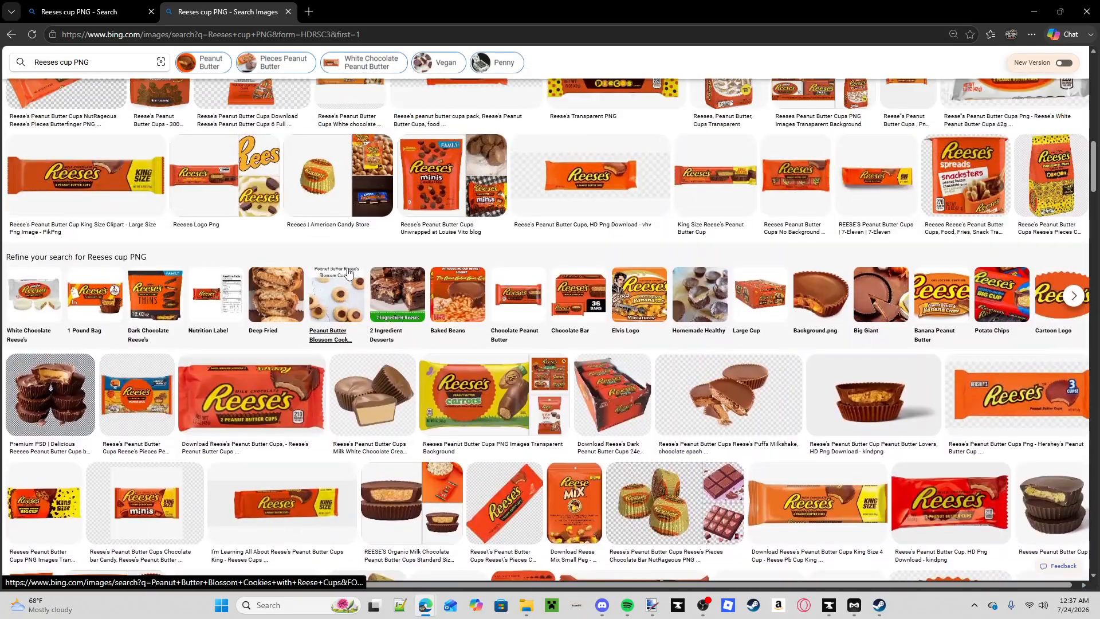
scroll(462, 304, "down", 5)
scroll(672, 286, "up", 10)
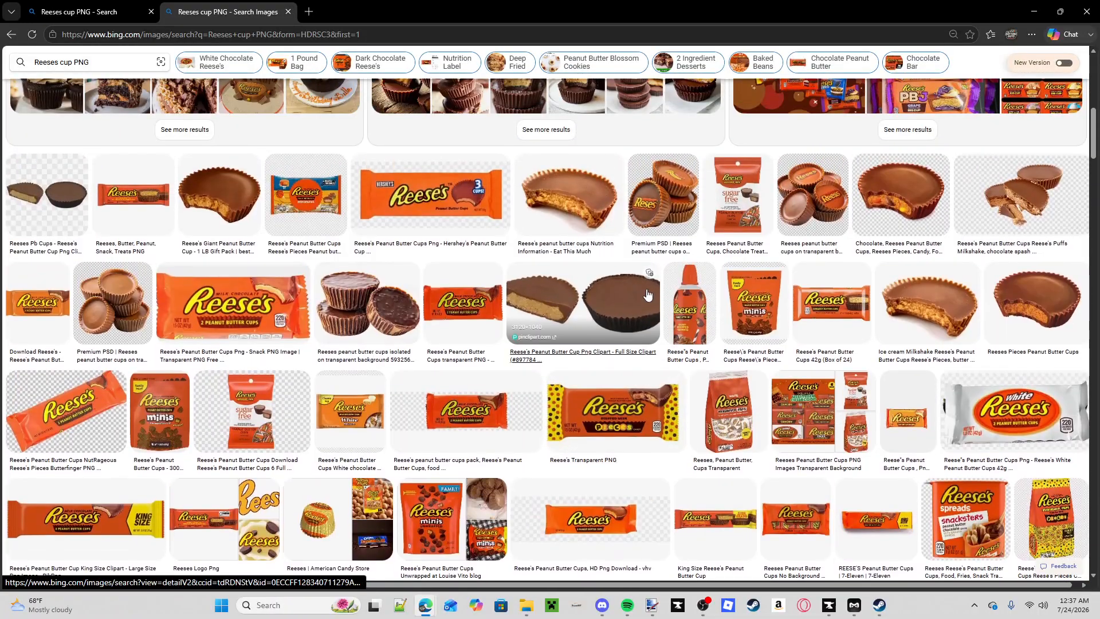
scroll(647, 294, "up", 8)
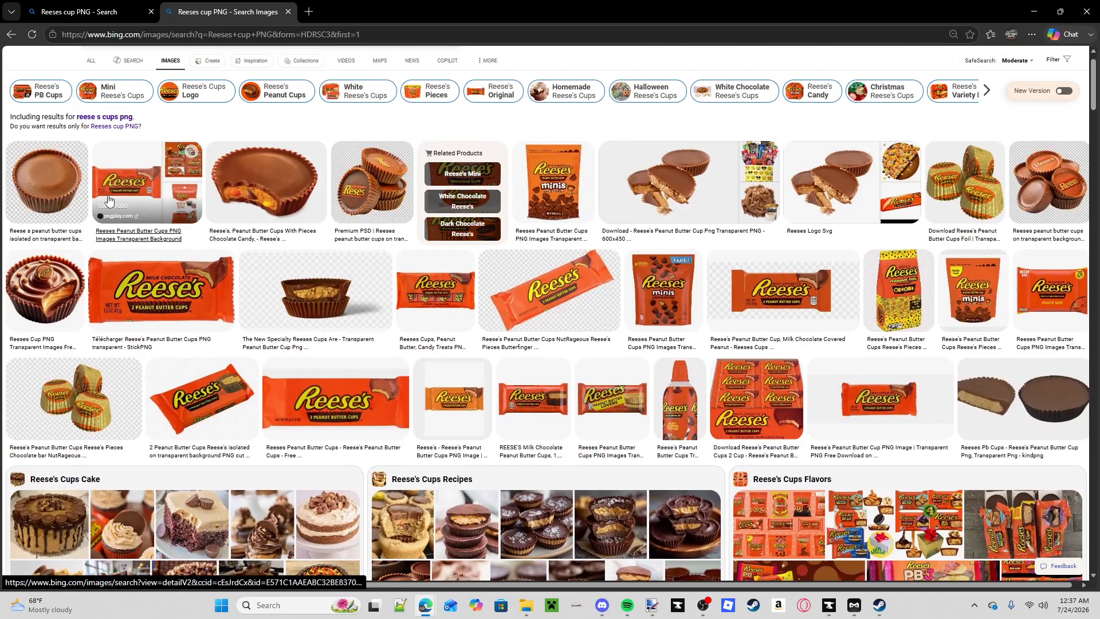
- Open the freepik.com image of a single peanut butter cup on a checkered background, and try to pull the picture out of the viewer
left_click(35, 193)
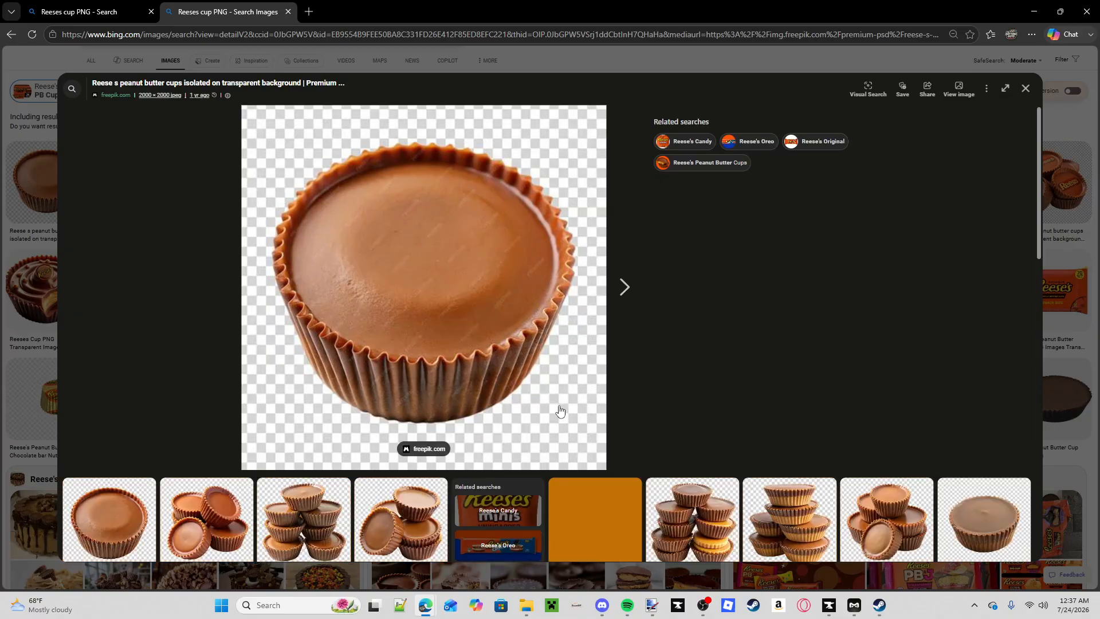
left_click_drag(565, 430, 519, 395)
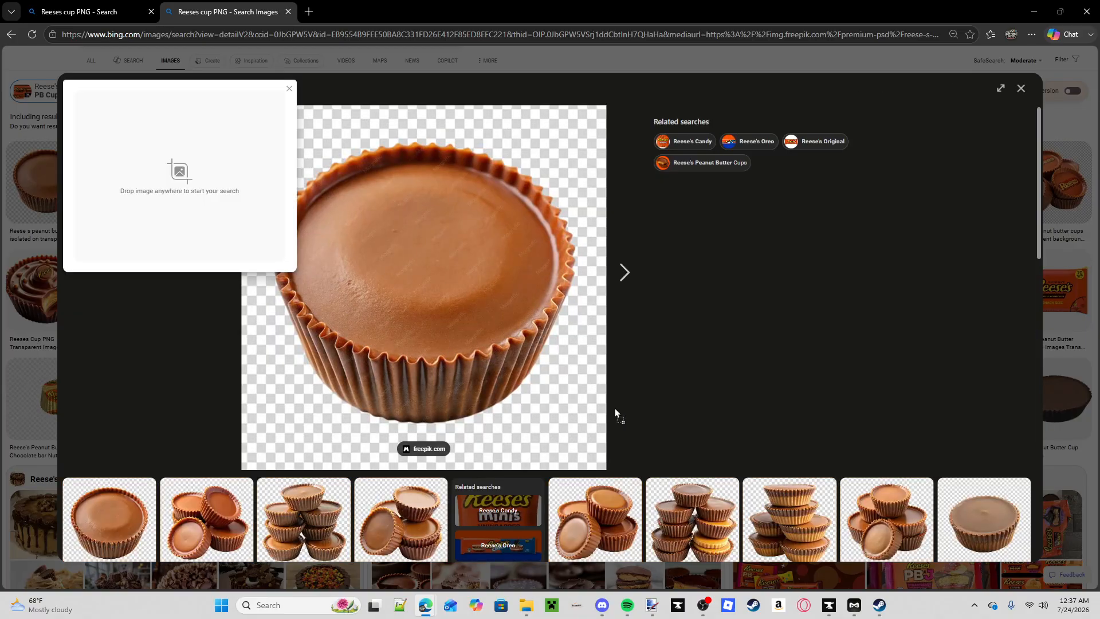
left_click_drag(1021, 276, 1099, 237)
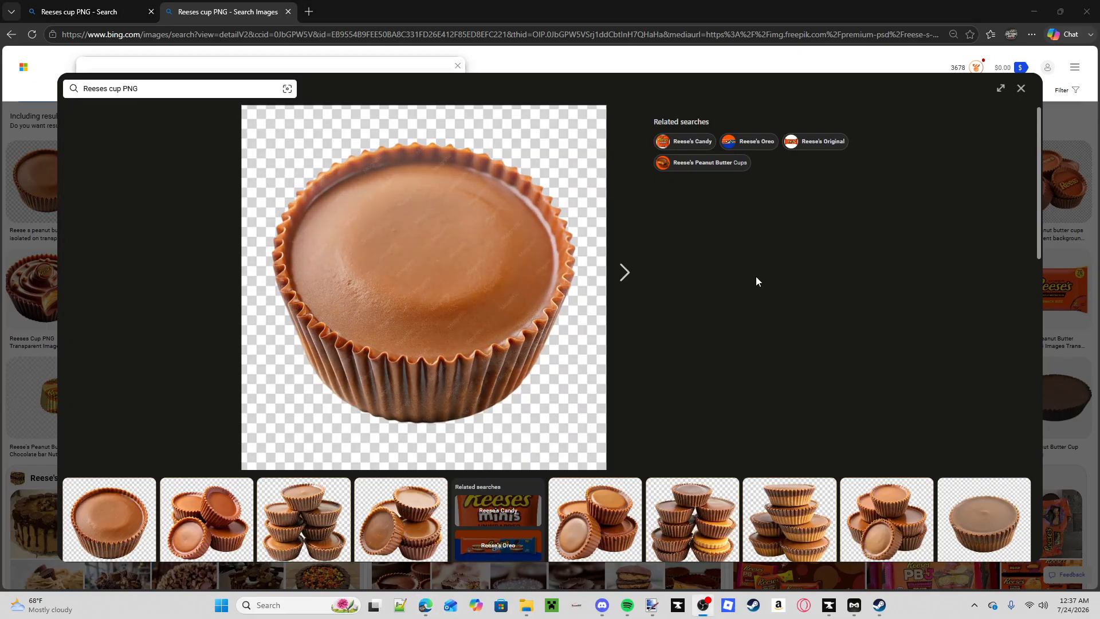
right_click(449, 219)
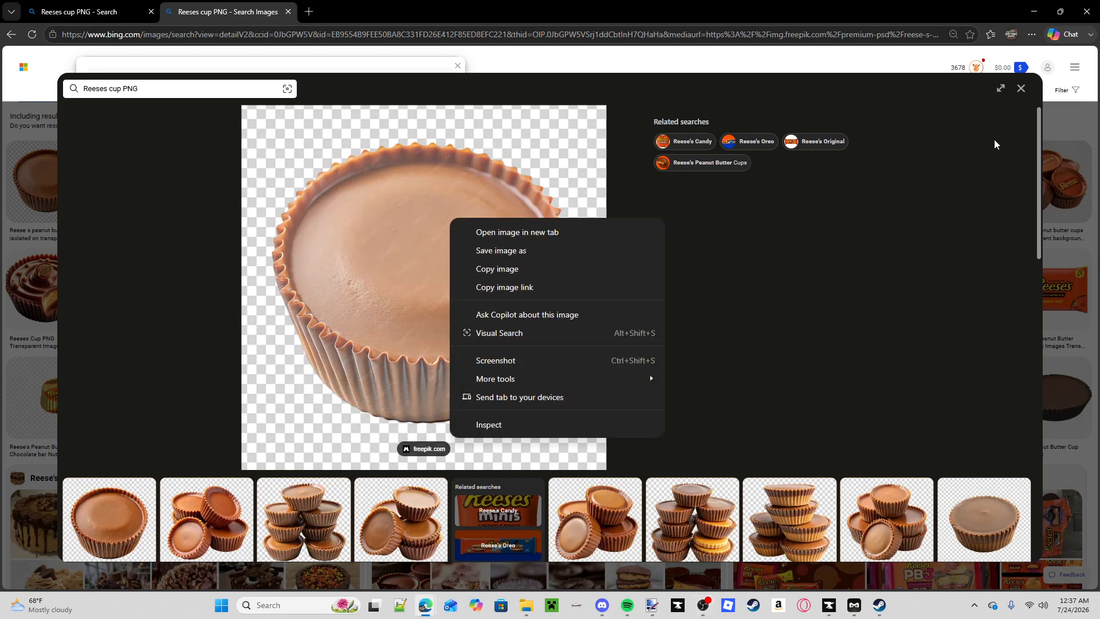
- Open the bookmarked remove.bg background remover in a new tab, and highlight its web address
left_click(309, 11)
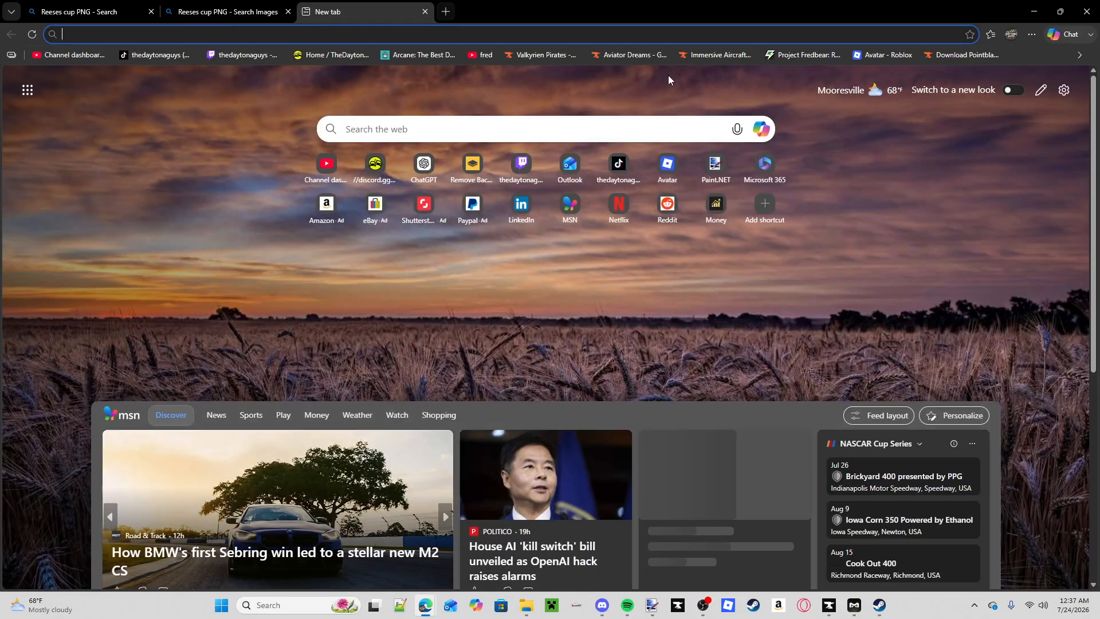
left_click(1084, 58)
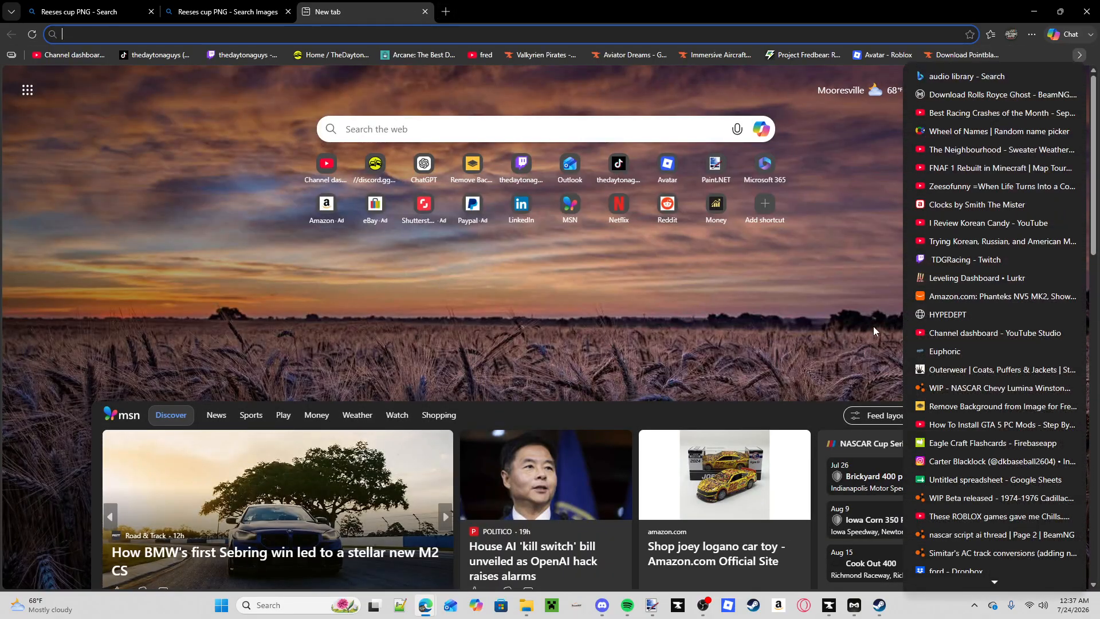
left_click(976, 406)
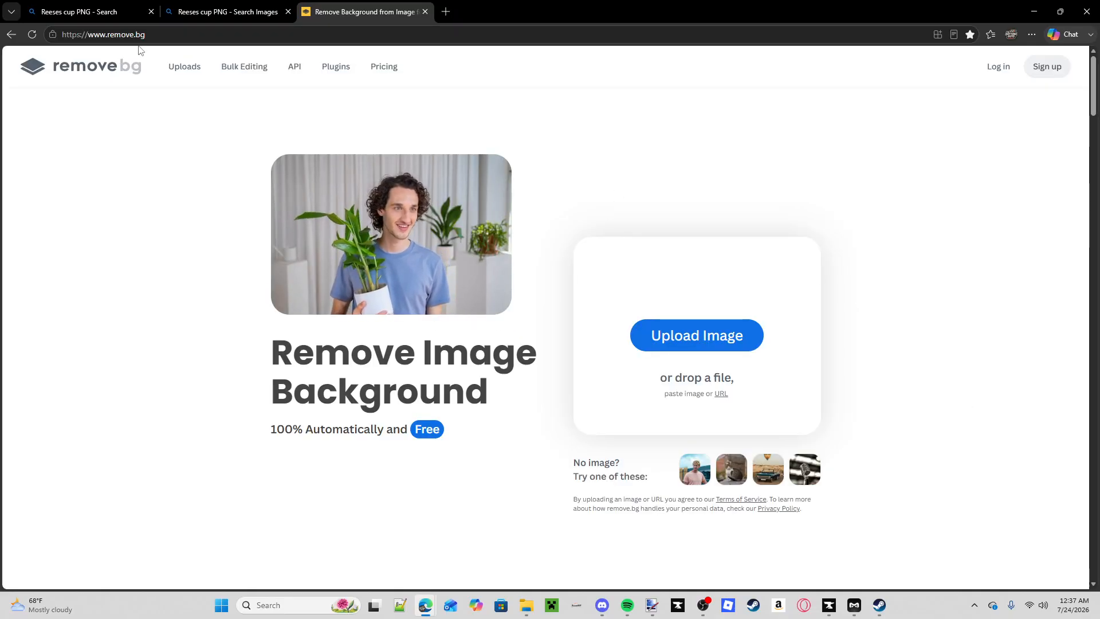
left_click_drag(150, 35, 90, 45)
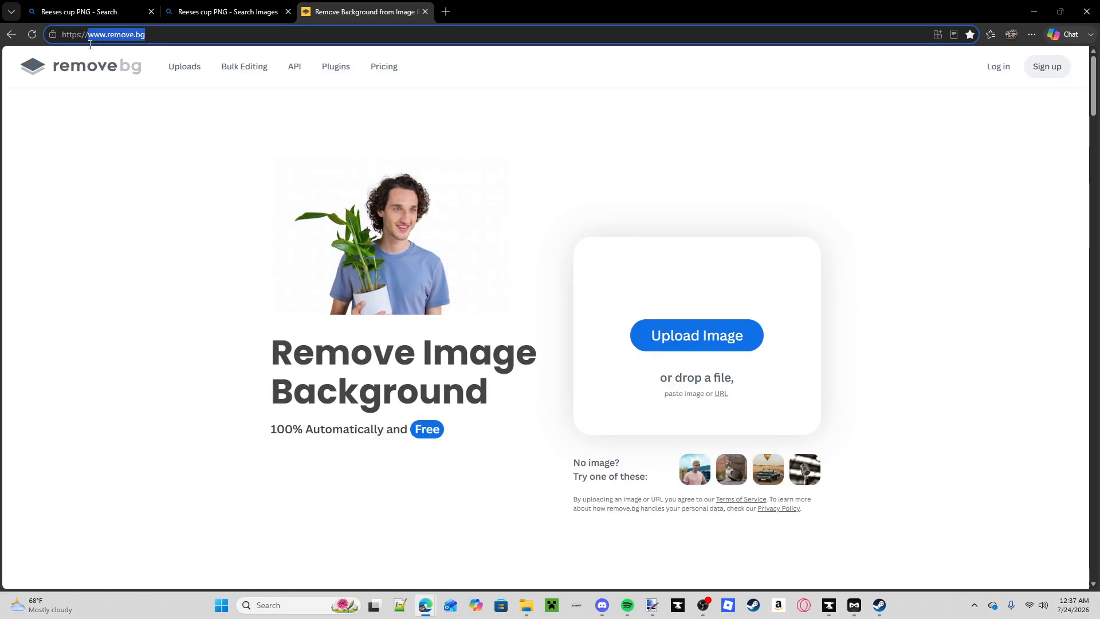
left_click(246, 207)
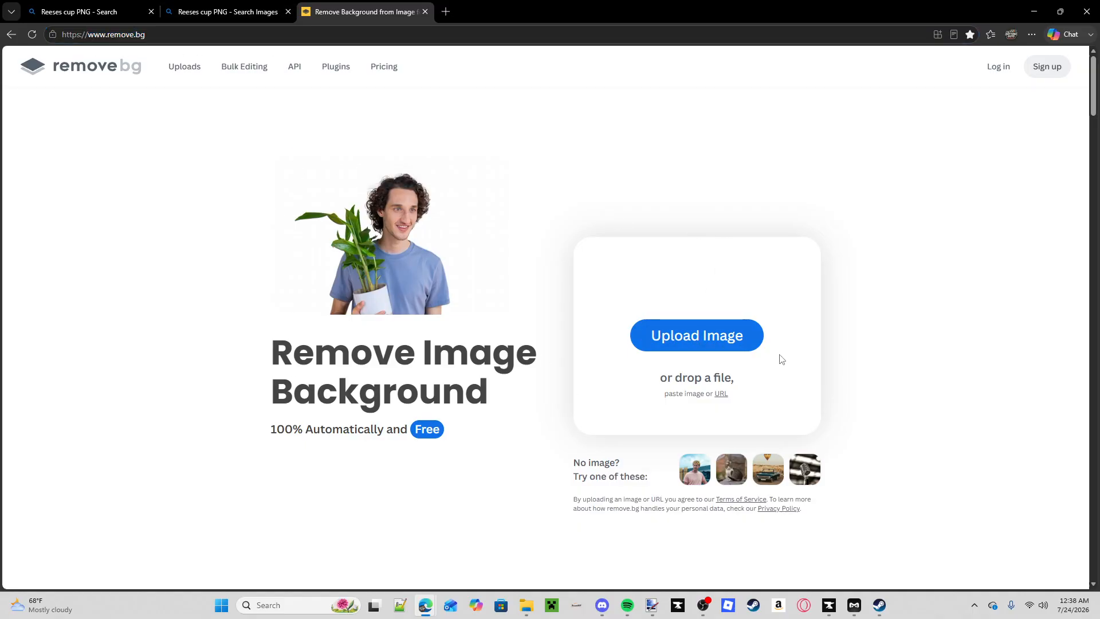
left_click(752, 343)
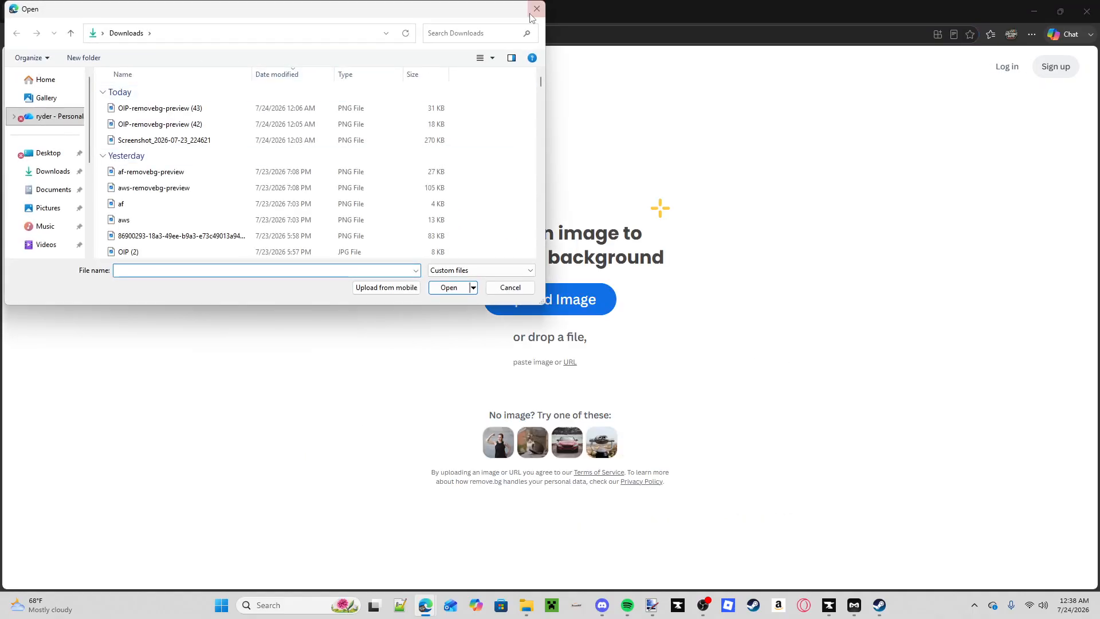
left_click(536, 8)
left_click(268, 21)
left_click_drag(428, 293, 517, 294)
left_click_drag(386, 21, 535, 388)
left_click(657, 112)
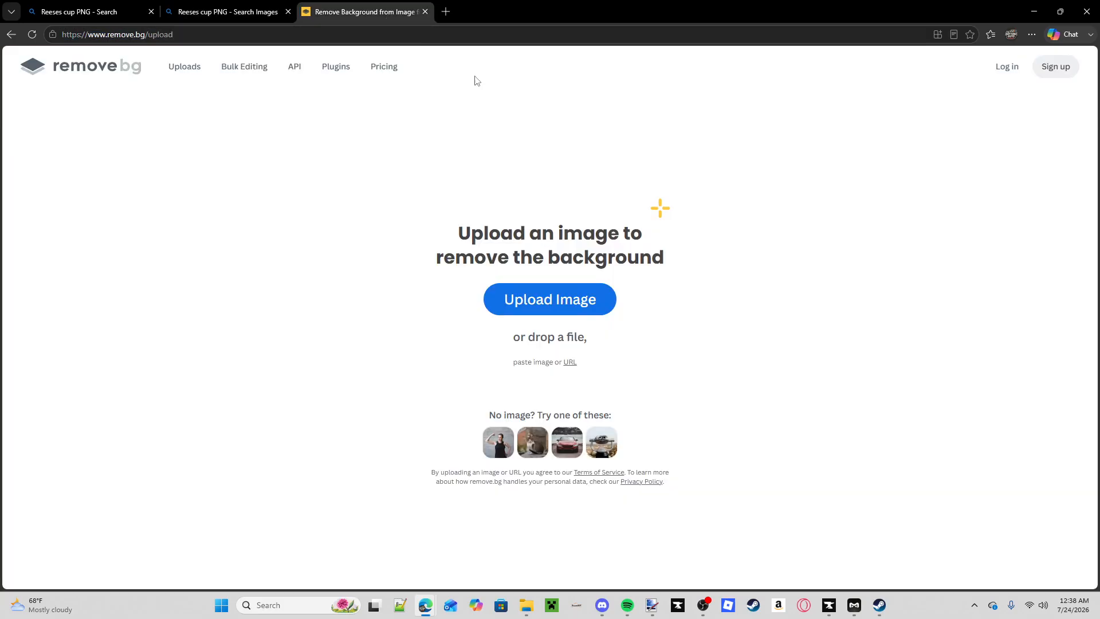
- Return to the peanut butter cup image and save it to the Downloads folder under its suggested file name
left_click(222, 12)
right_click(423, 273)
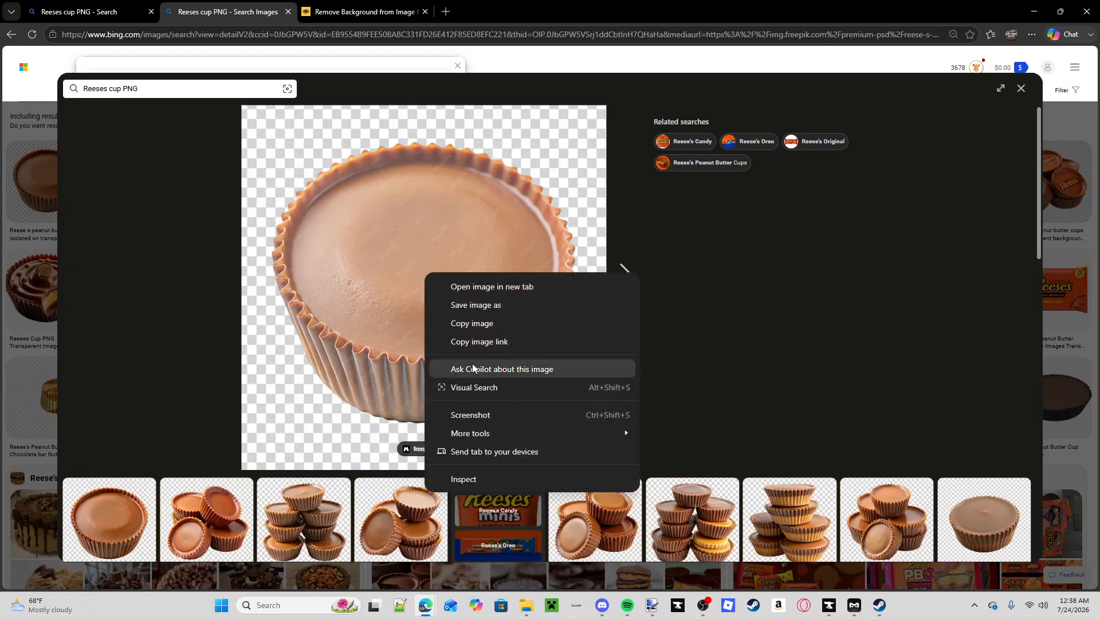
left_click(489, 308)
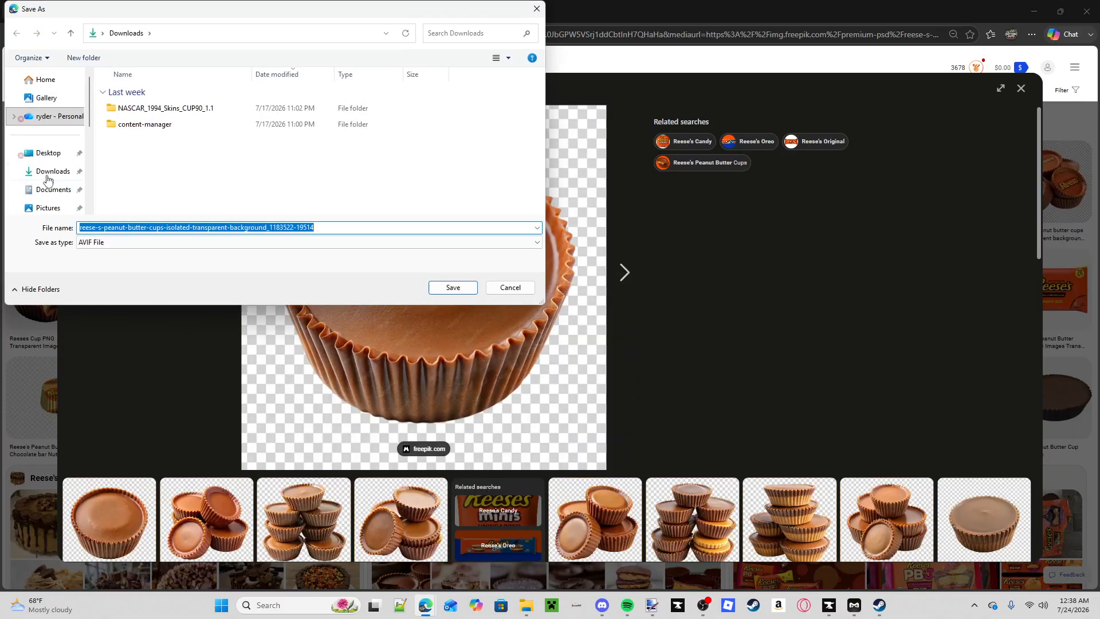
left_click(462, 292)
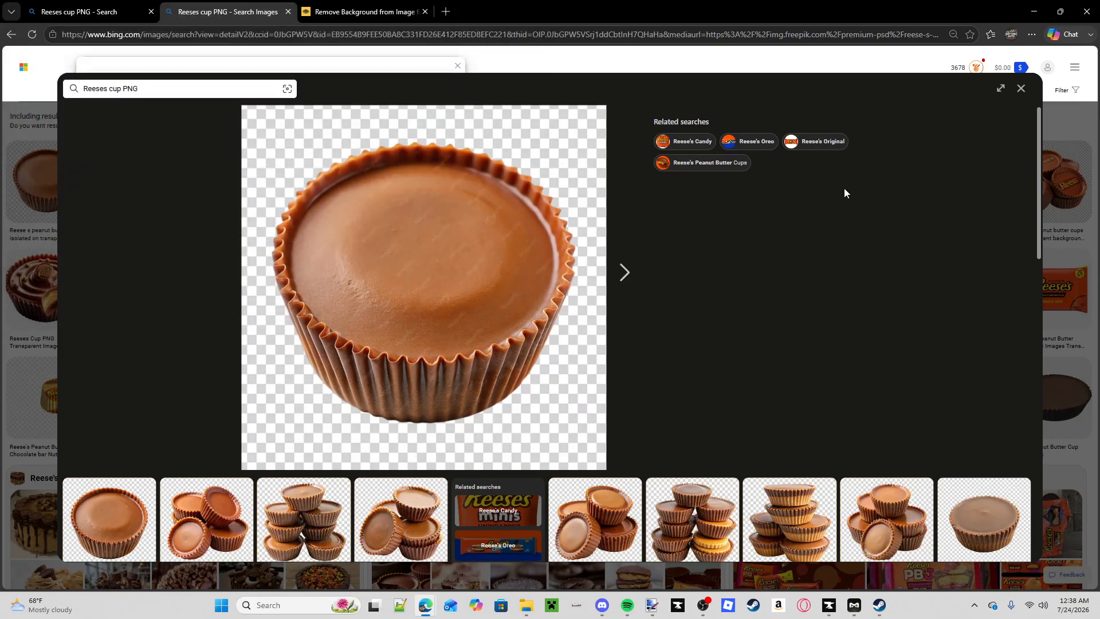
- Try to upload the downloaded .avif picture of the peanut butter cup to remove.bg
left_click(406, 16)
left_click(1032, 34)
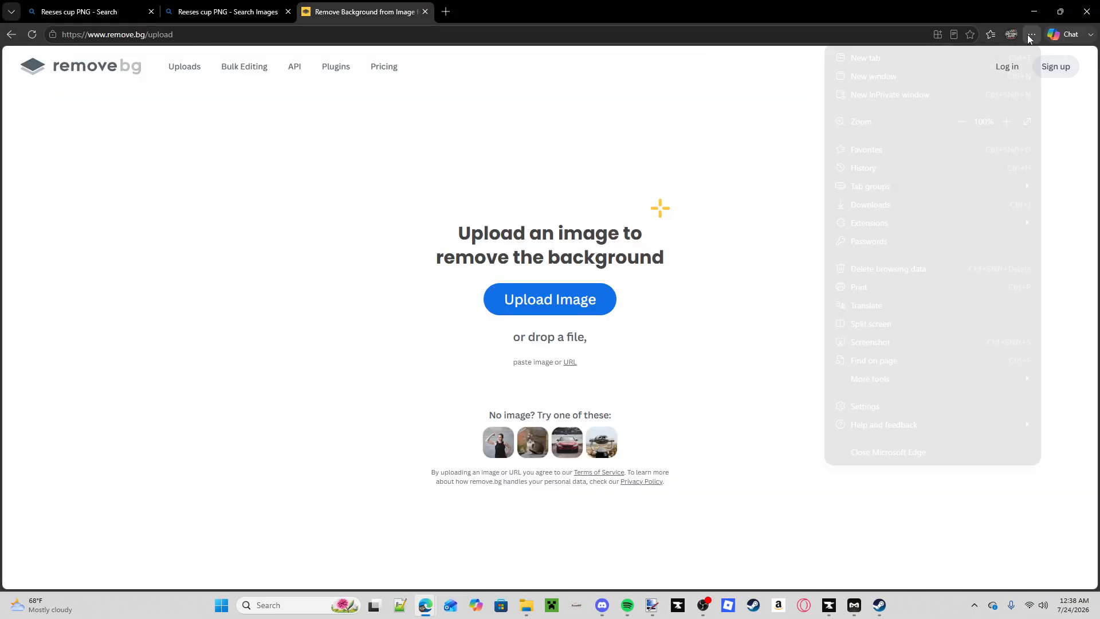
left_click(917, 206)
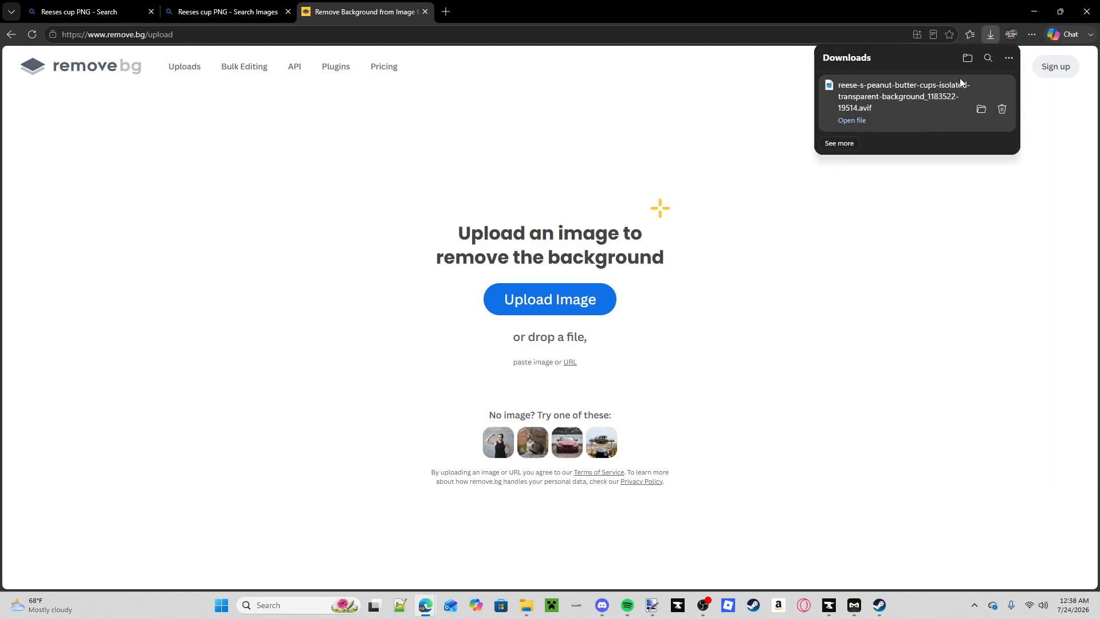
left_click_drag(962, 83, 626, 307)
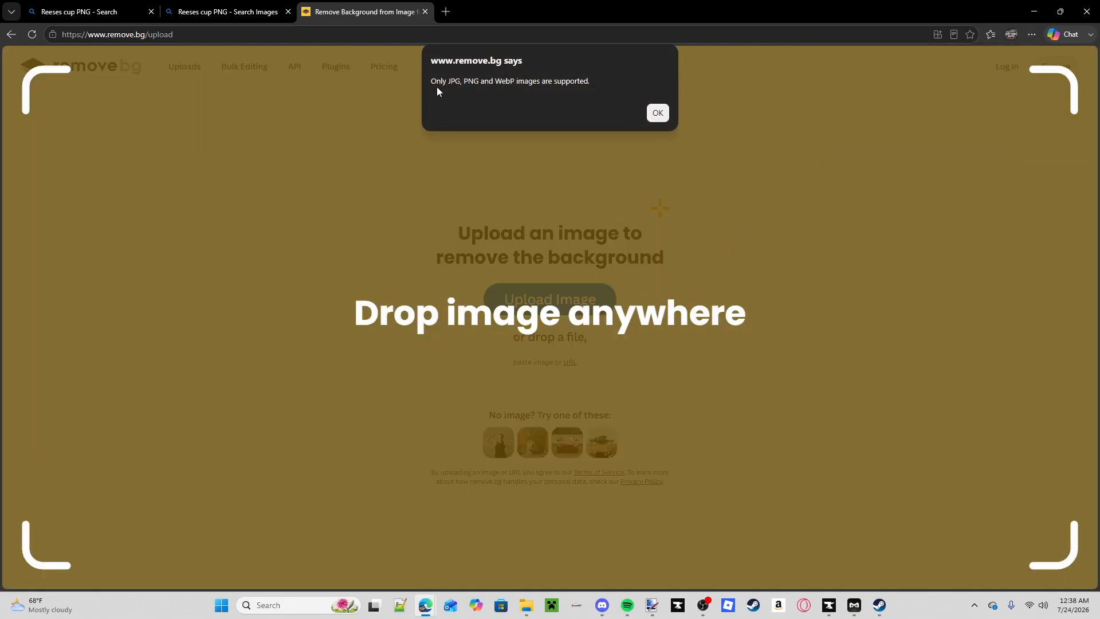
left_click(657, 115)
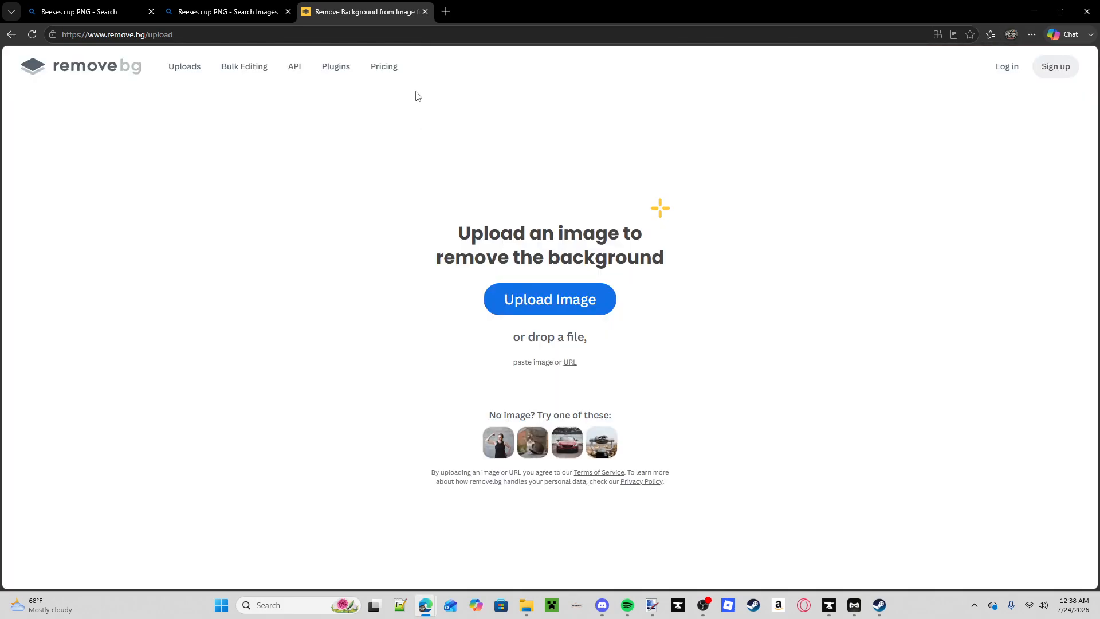
- Upload the first single-cup thumbnail from the image results to remove.bg and download the 204 x 204 preview cutout
left_click(228, 11)
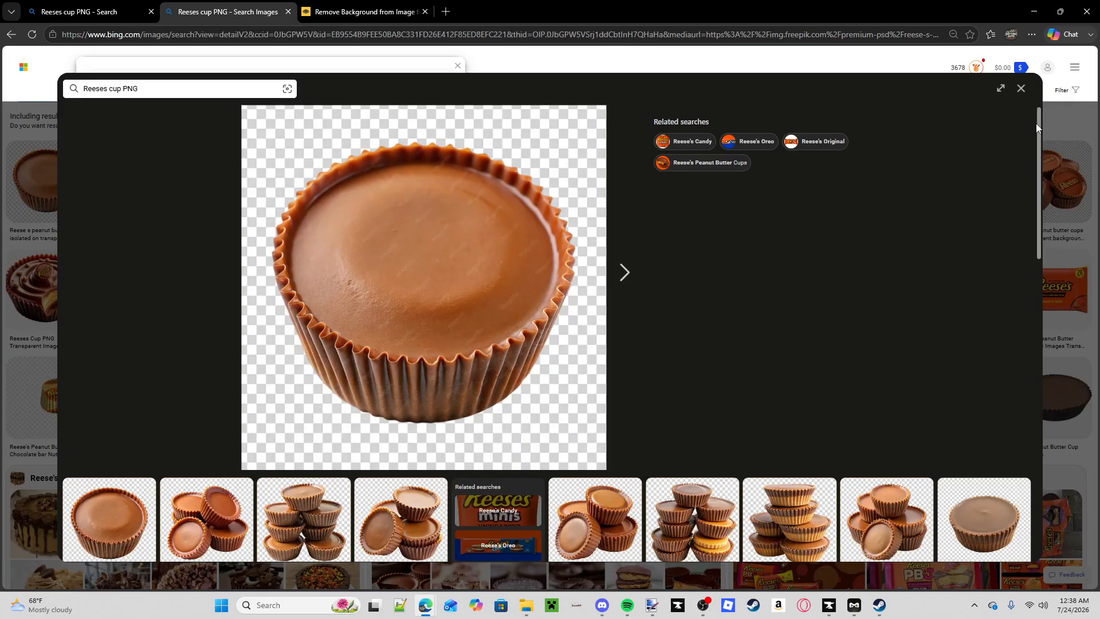
scroll(762, 370, "down", 5)
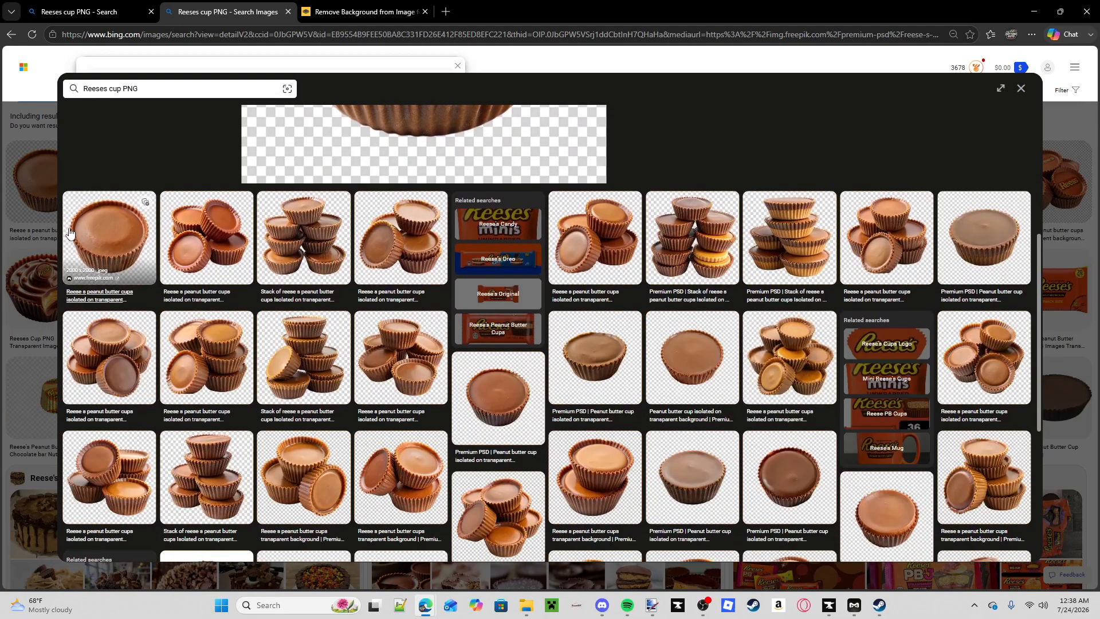
left_click_drag(89, 232, 445, 410)
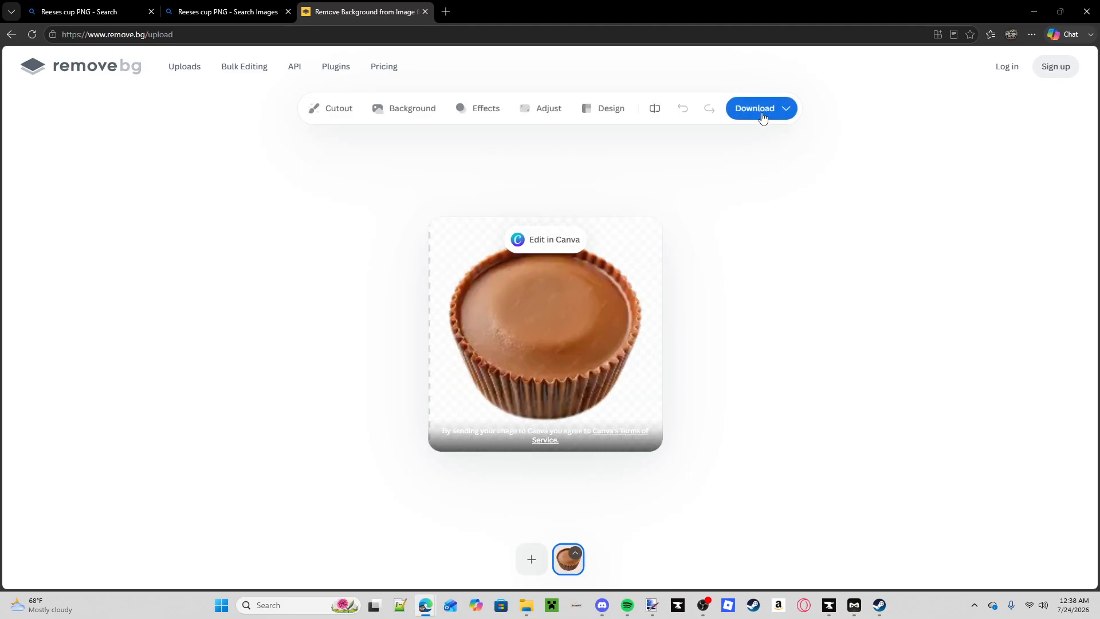
mouse_move(765, 115)
left_click(825, 143)
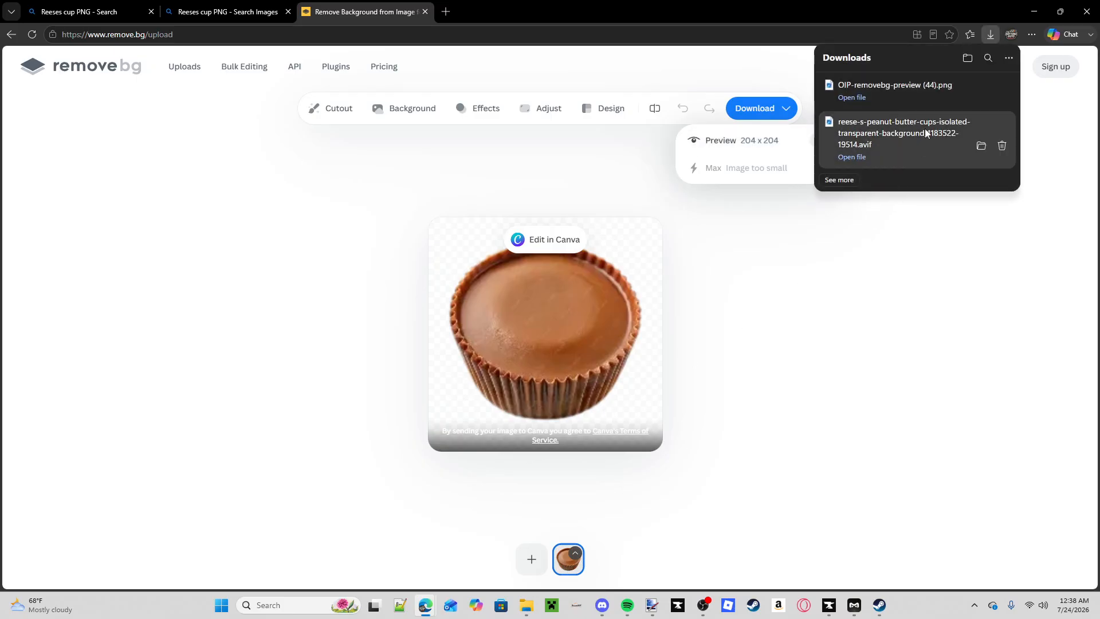
- Switch to Paint.NET and open the downloaded OIP-removebg-preview (44).png as a separate image
mouse_move(931, 89)
left_mouse_down()
mouse_move(653, 310)
mouse_move(723, 565)
mouse_move(656, 581)
mouse_move(658, 605)
mouse_move(561, 240)
left_mouse_up()
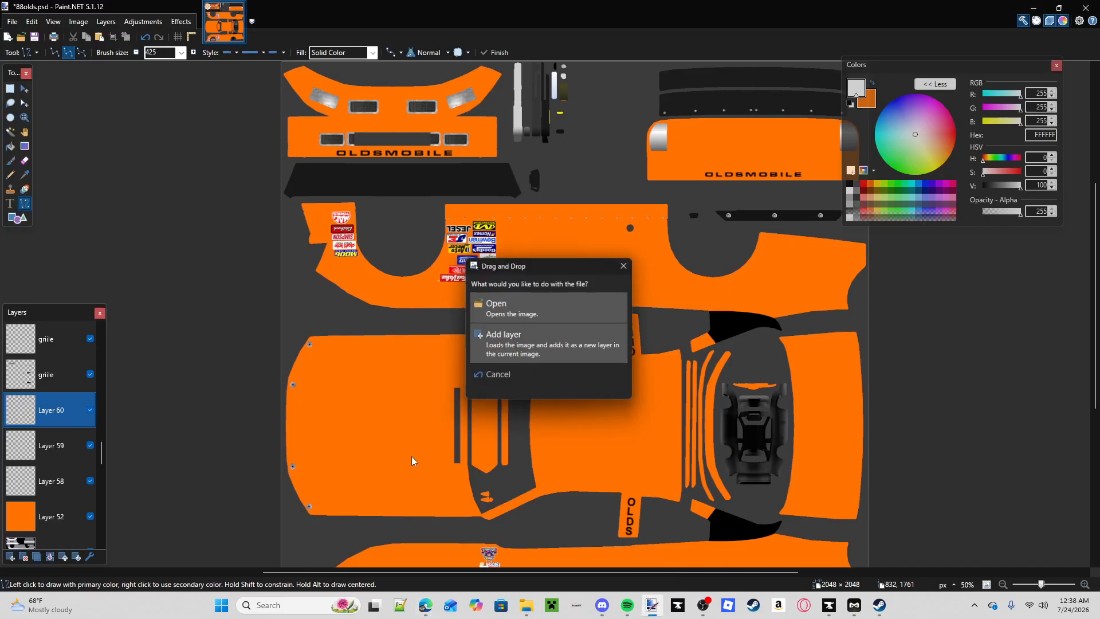
left_click(509, 303)
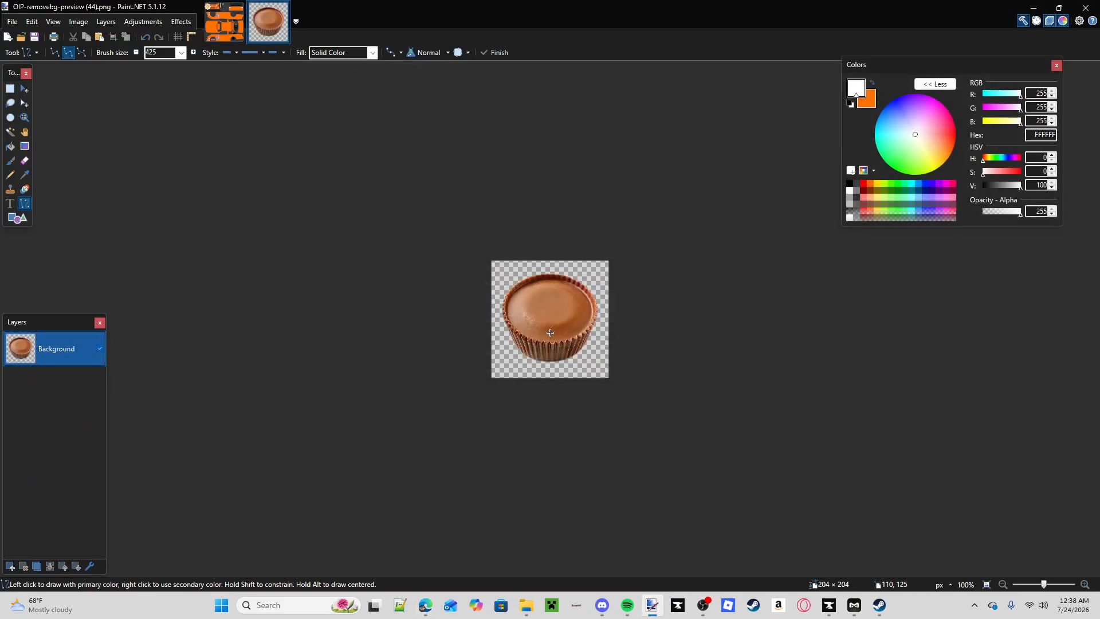
- Copy a rectangular selection of about 195 × 179 px around the cutout cup and paste it onto Layer 58 of 88olds.psd
left_click(219, 30)
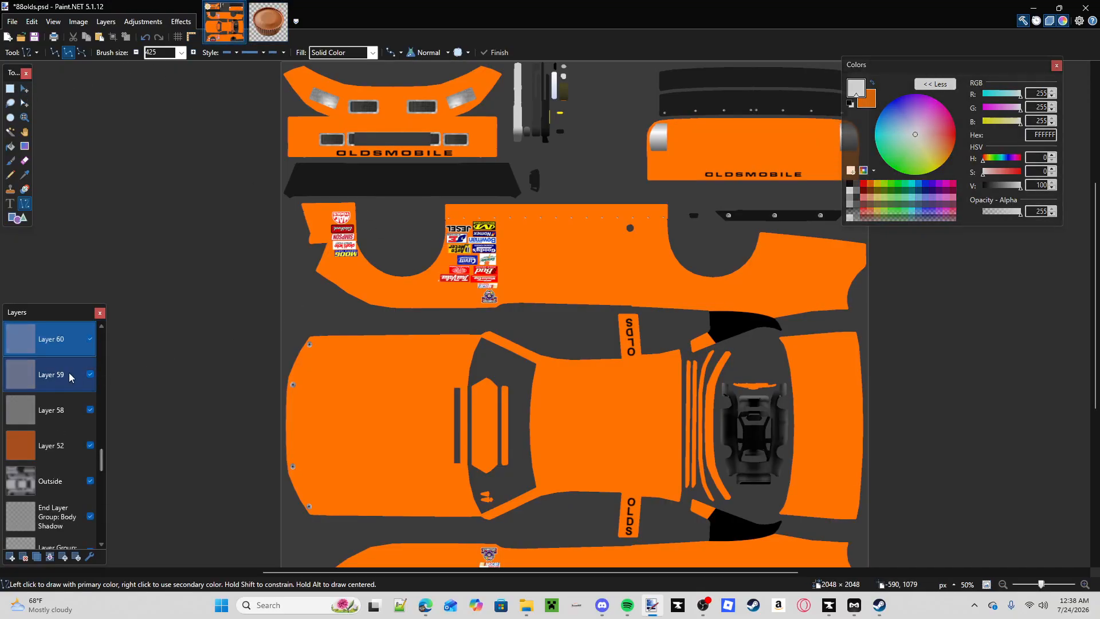
left_click(63, 419)
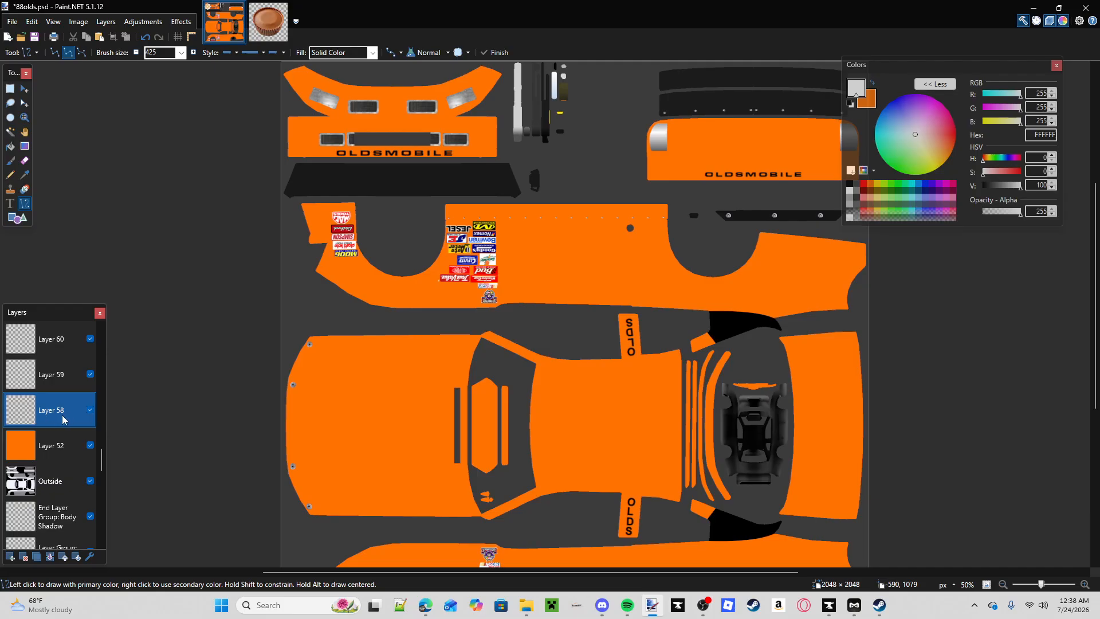
left_click(268, 17)
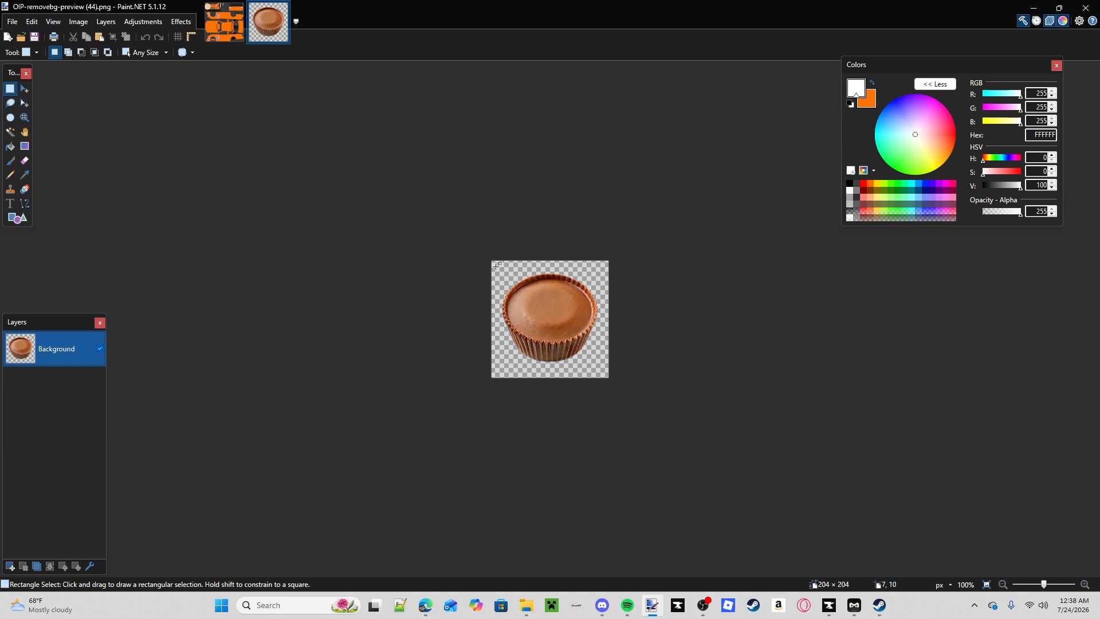
left_click_drag(496, 266, 607, 369)
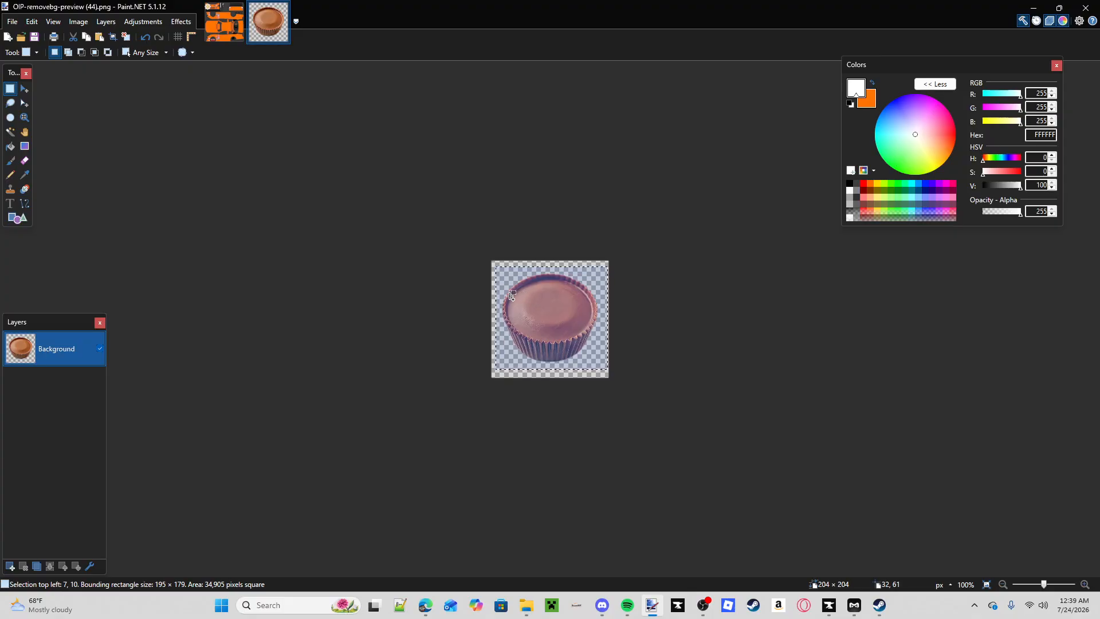
left_click(215, 22)
key("ctrl+v")
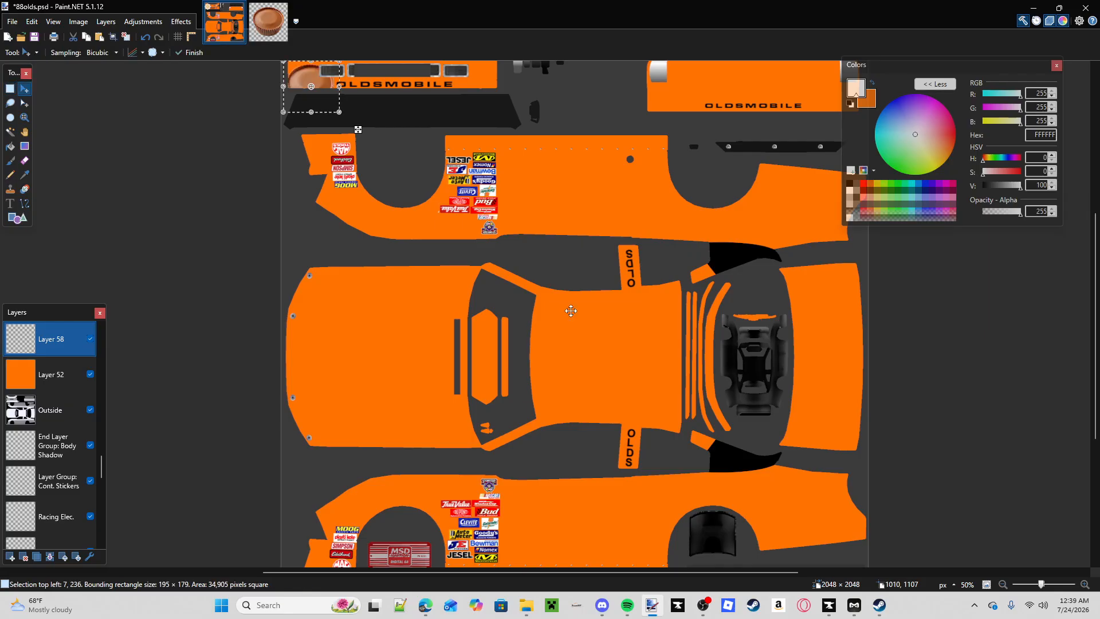
- Place the pasted cup on the lower side panel, just behind the sponsor decals, and enlarge its selection to about 567 × 463 px
left_click_drag(352, 113, 611, 563)
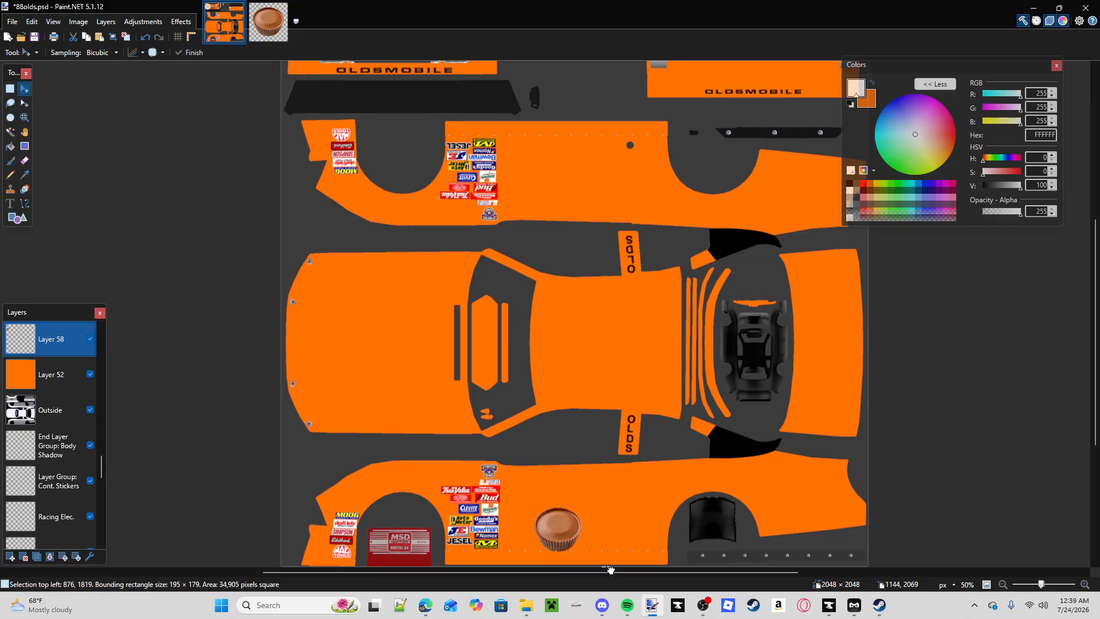
left_click_drag(593, 495, 691, 404)
left_click_drag(647, 465, 608, 527)
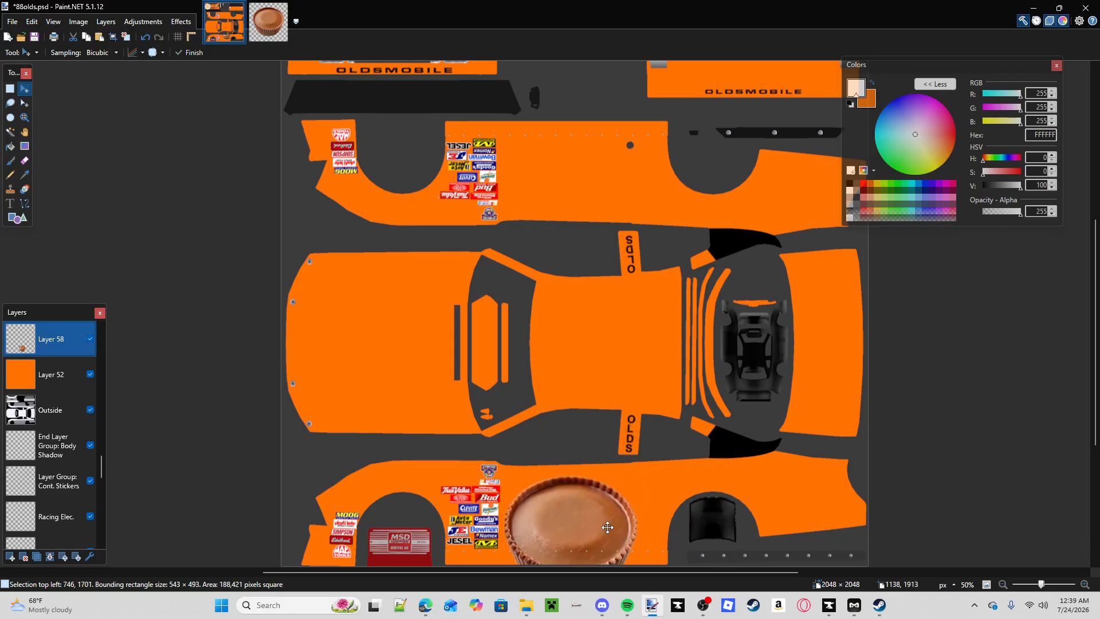
left_click_drag(651, 466, 668, 450)
left_click_drag(629, 488, 621, 470)
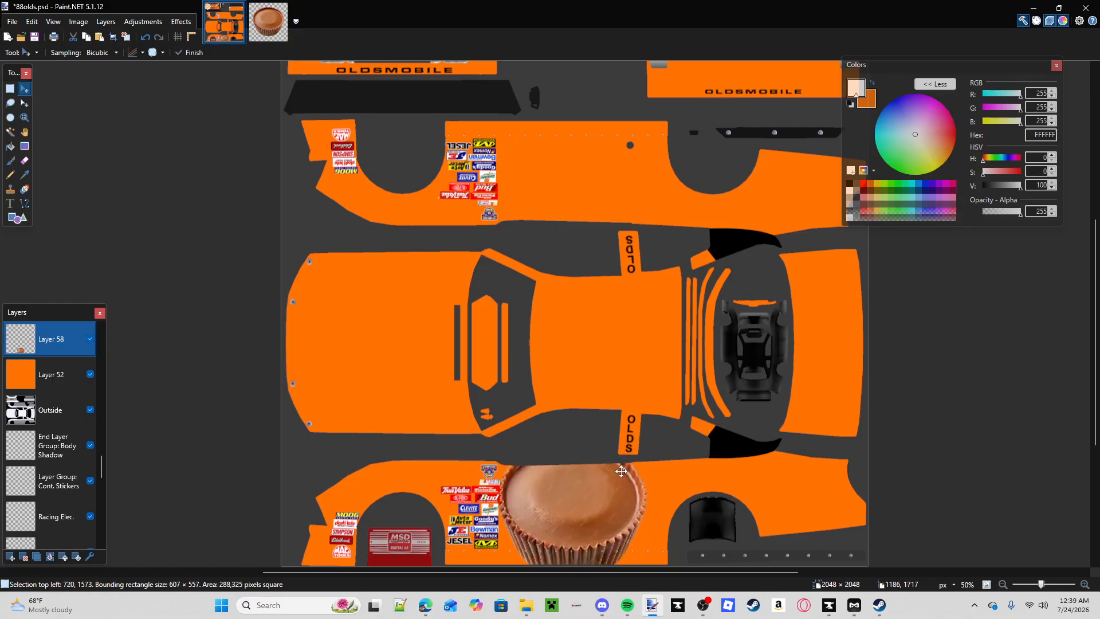
left_click_drag(661, 429, 651, 458)
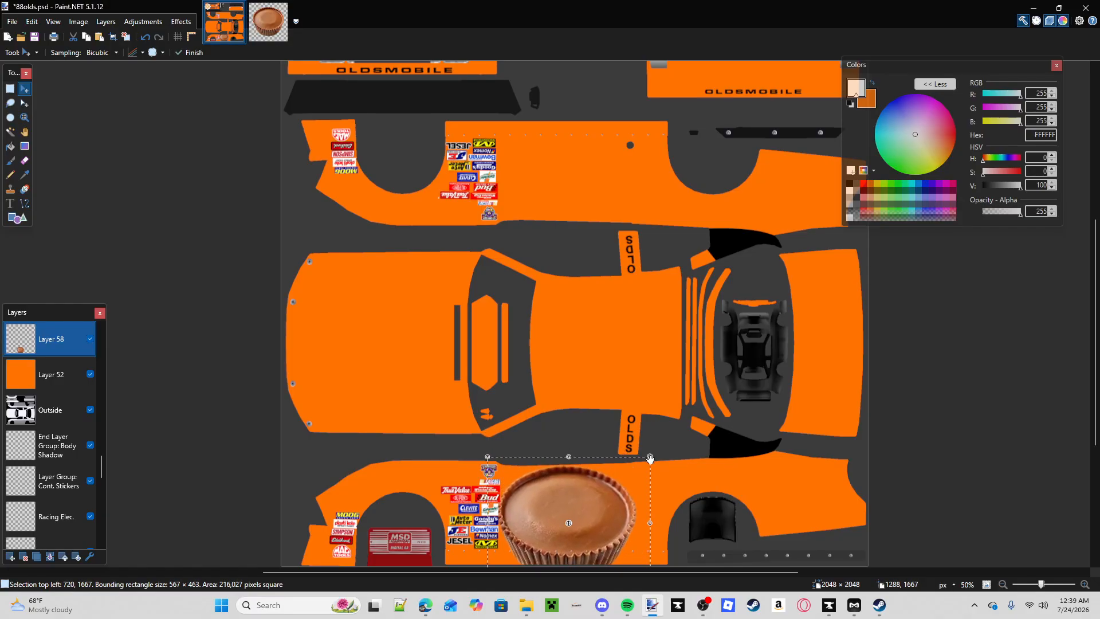
left_click_drag(624, 495, 627, 493)
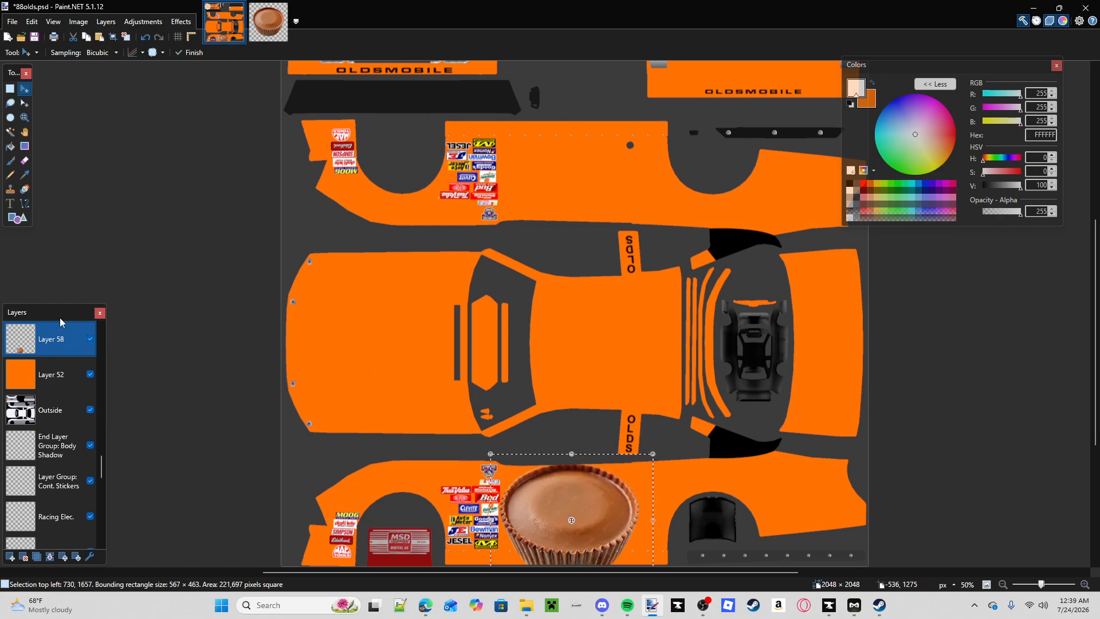
- Commit the enlarged cup's placement and paste a duplicate of it in the same spot on Layer 58
scroll(578, 409, "down", 2)
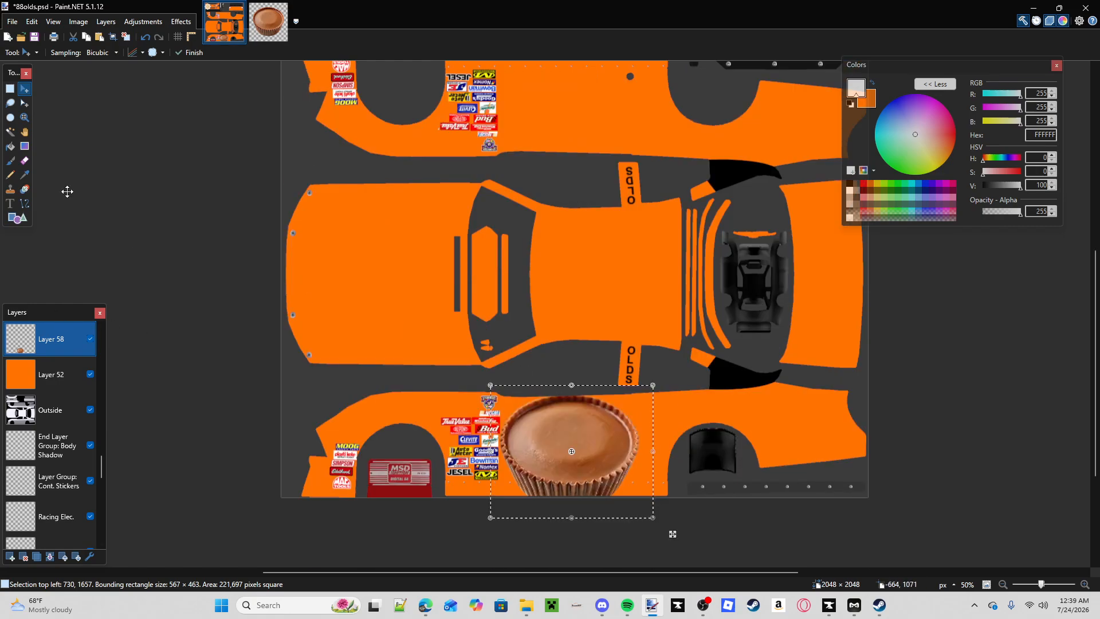
left_click(11, 90)
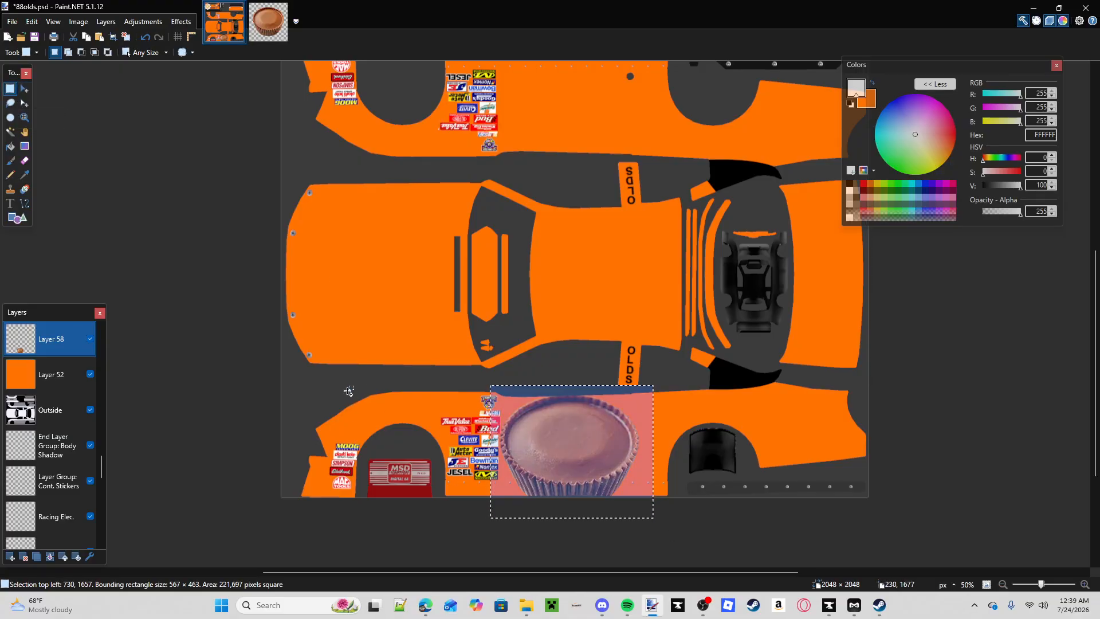
left_click(25, 89)
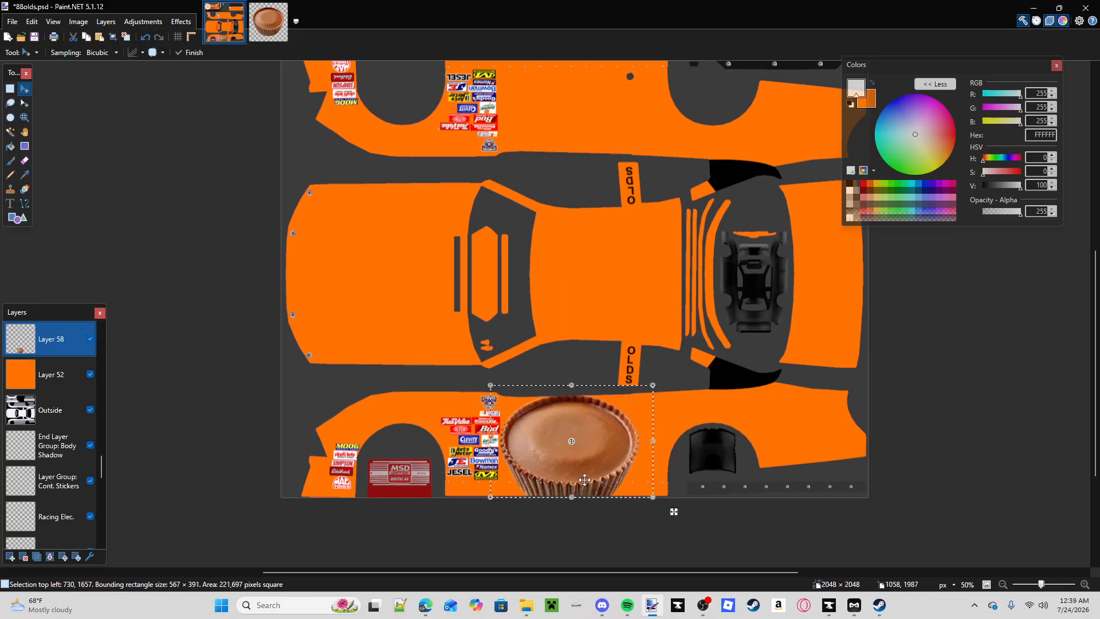
- Try shifting the duplicate cup toward the rear and flipping it upward over the roof, undoing each change
left_click_drag(590, 473, 611, 461)
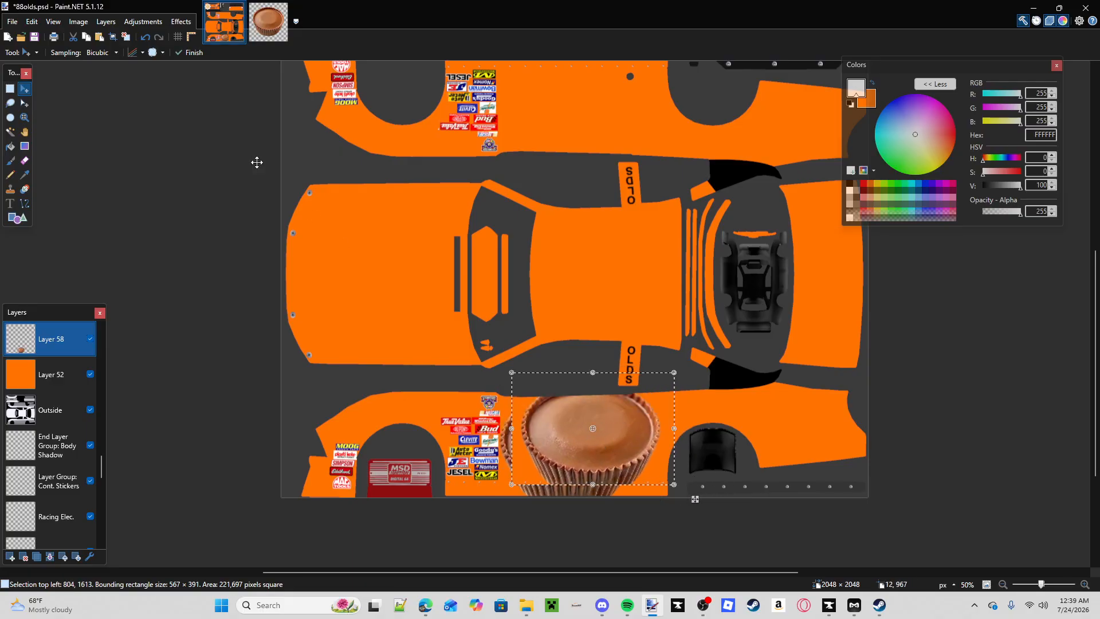
left_click(145, 39)
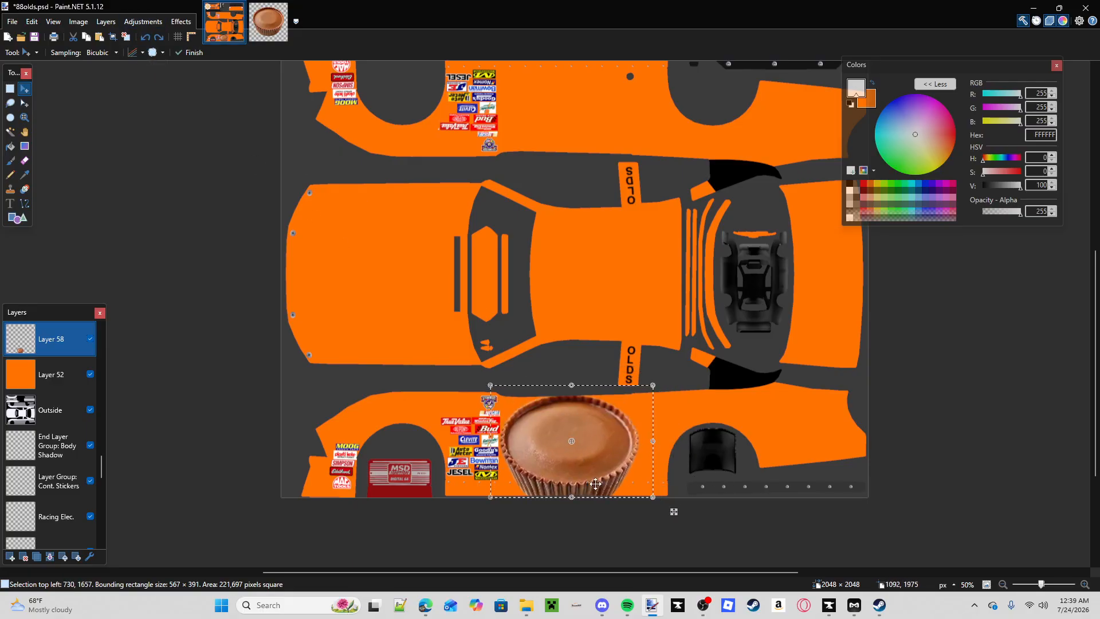
left_click_drag(569, 498, 557, 251)
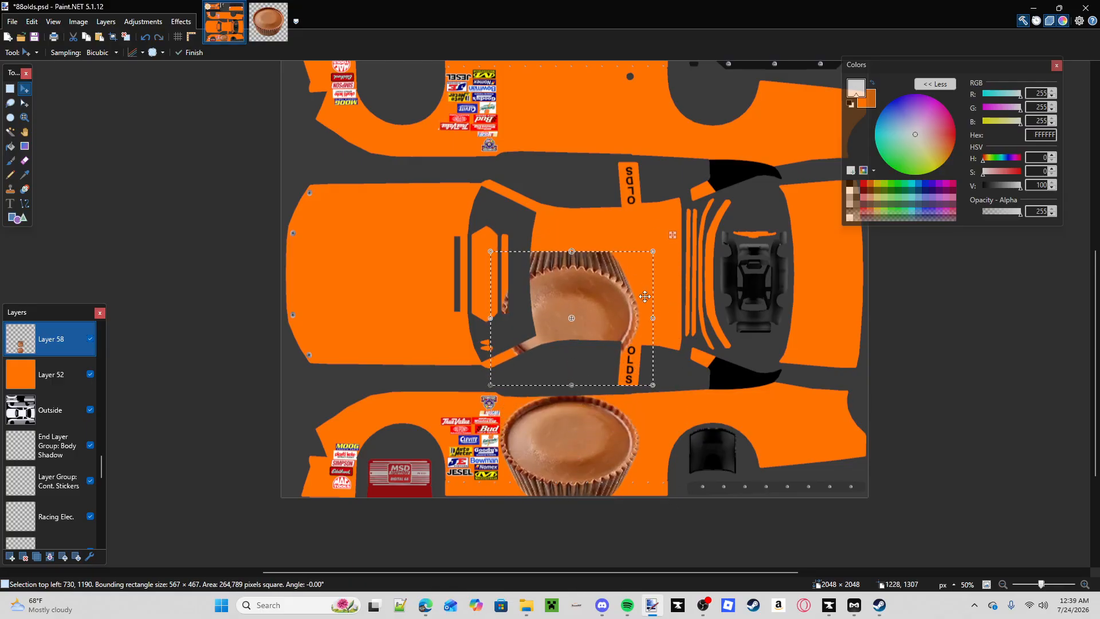
left_click(146, 39)
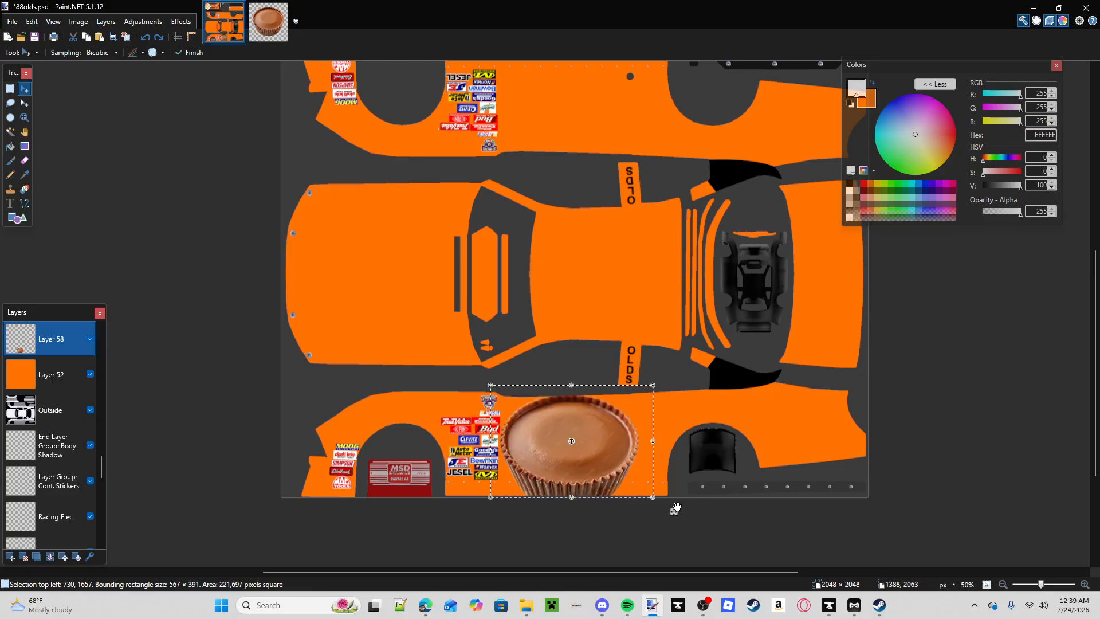
- Place the duplicate cup on the upper side panel behind the sponsor decals, rotated about 180 degrees to mirror the lower one
left_click_drag(674, 513, 680, 174)
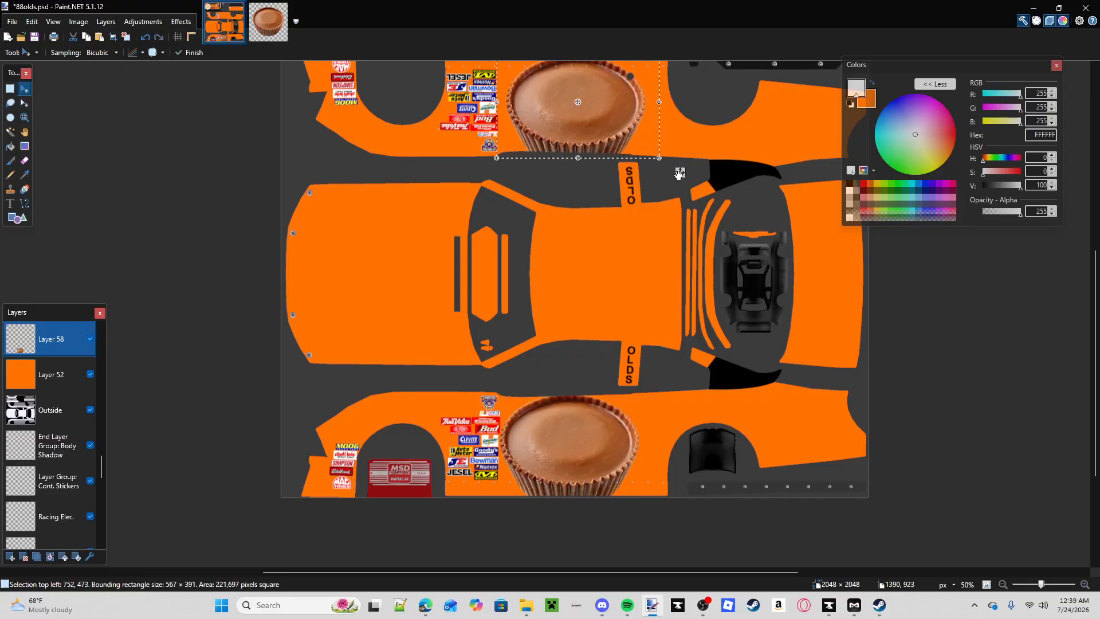
scroll(678, 189, "up", 2)
scroll(676, 206, "up", 2)
left_click_drag(672, 315, 471, 172)
scroll(488, 197, "down", 3)
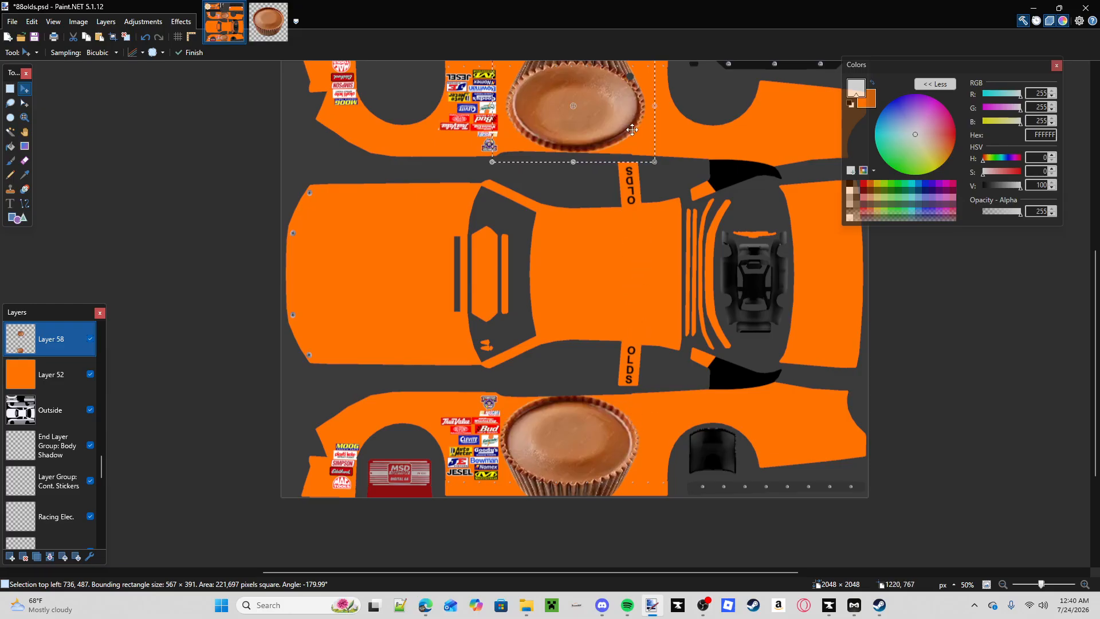
left_click_drag(633, 130, 626, 132)
scroll(626, 133, "up", 1)
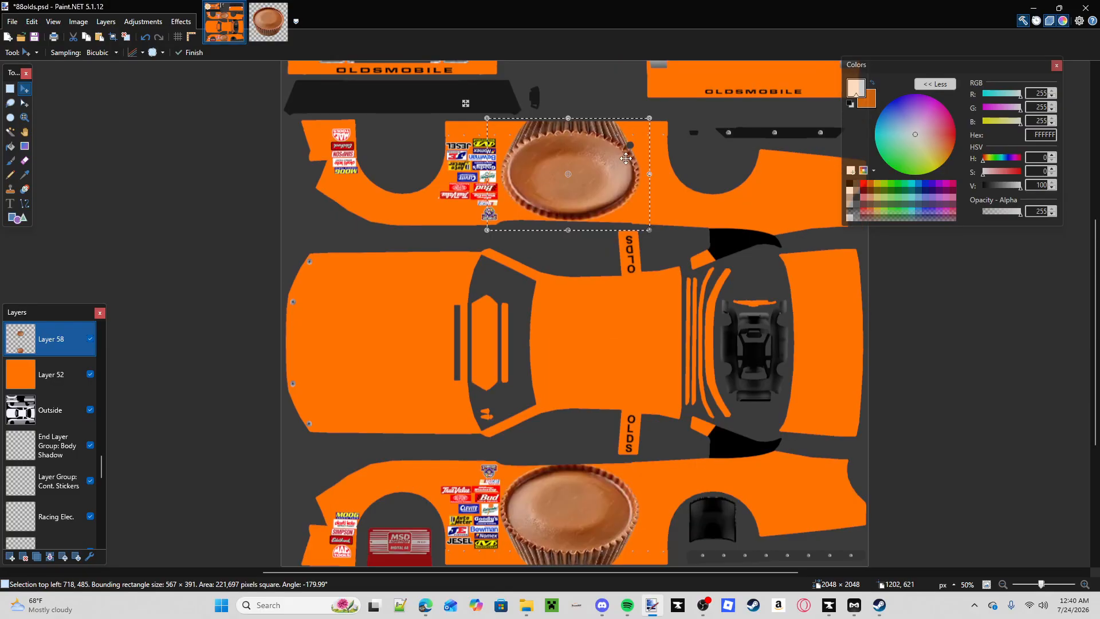
- Paste another copy of the cup and move it toward the rear wheel on the lower side panel, overlapping the first cup
scroll(625, 174, "down", 3)
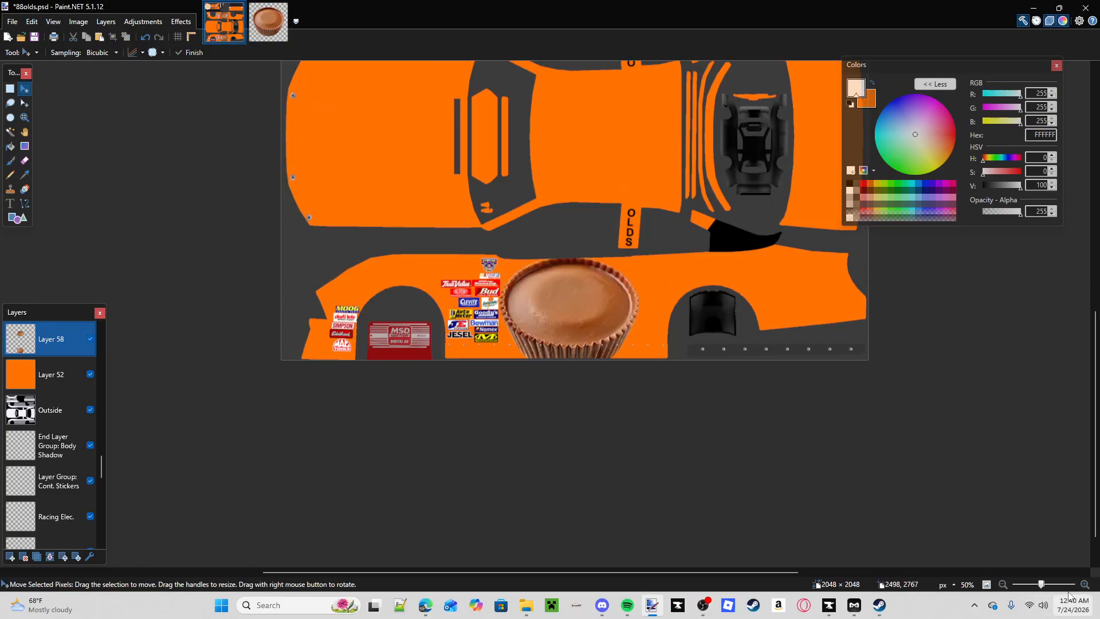
left_click(1047, 585)
mouse_move(1047, 585)
left_mouse_down()
mouse_move(1028, 585)
mouse_move(1040, 586)
left_mouse_up()
left_click(1029, 586)
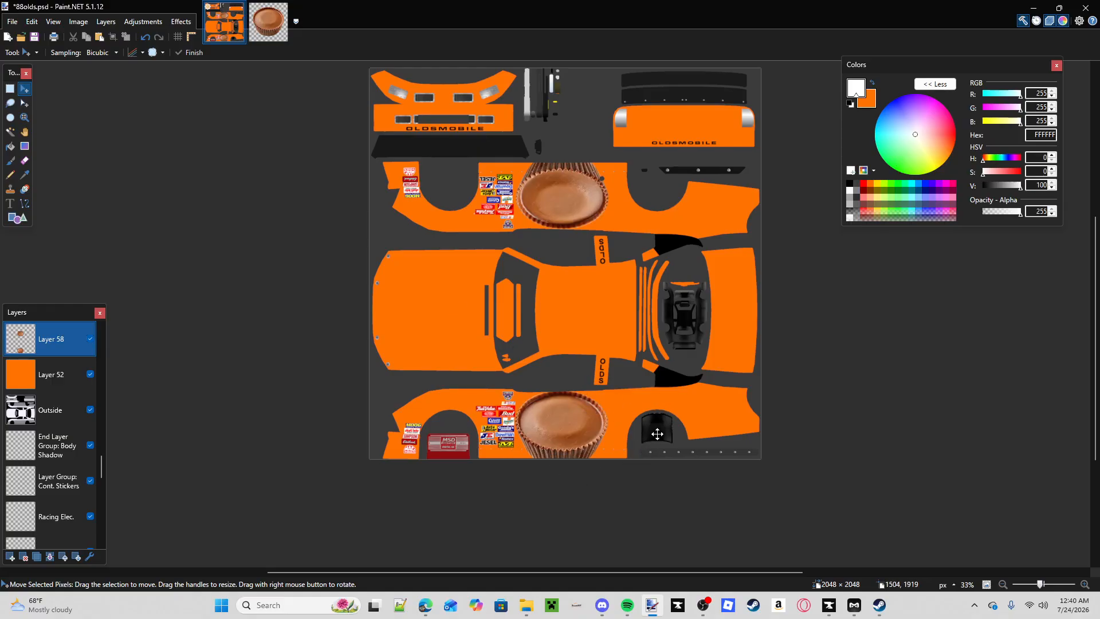
key("ctrl+z")
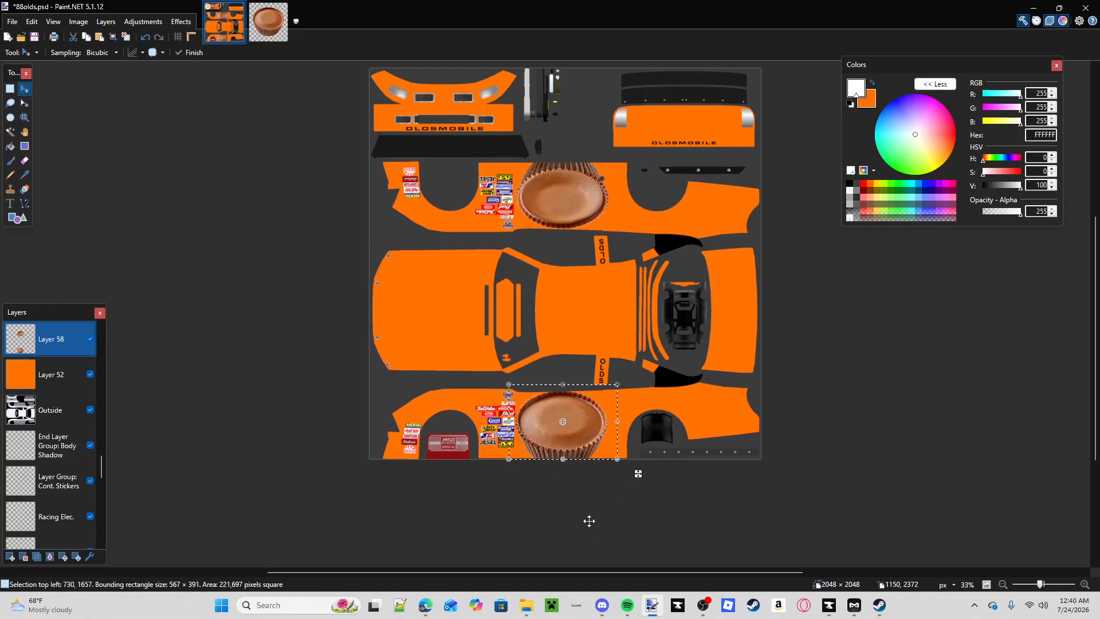
left_click_drag(579, 446, 617, 442)
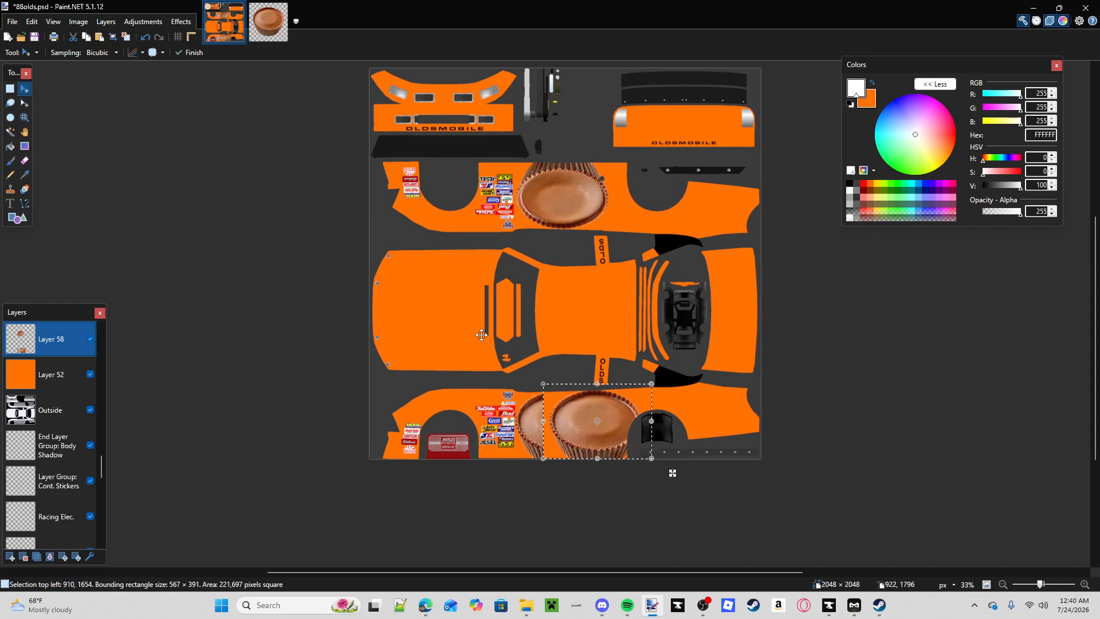
- Squash the peanut butter cup cutout slightly from its top edge, and return to the 88olds template
left_click(270, 27)
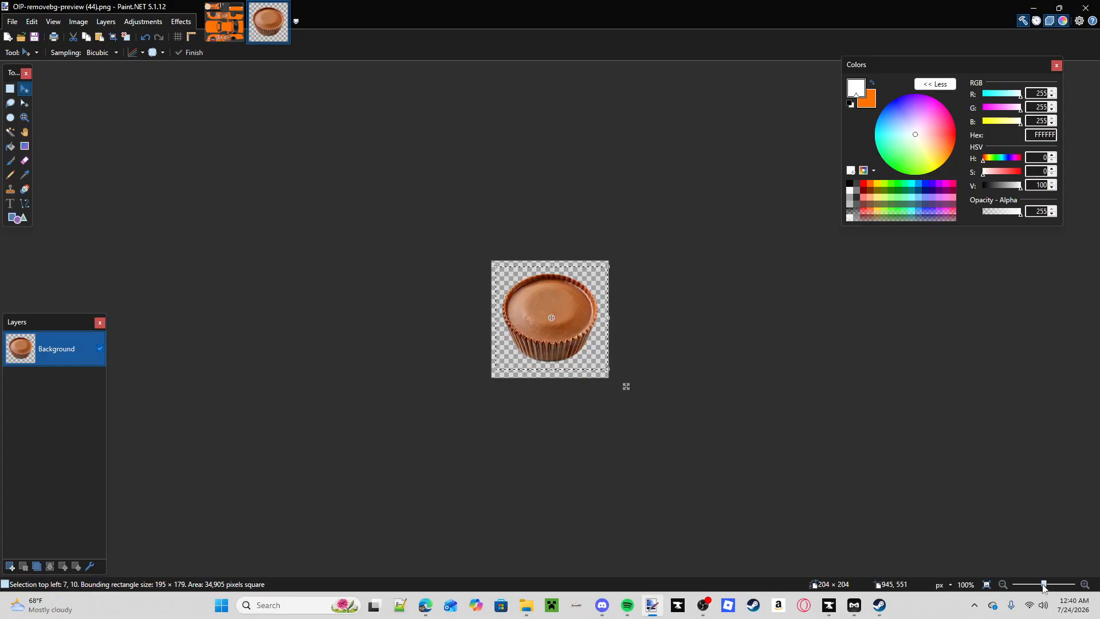
left_click_drag(1043, 585, 1049, 585)
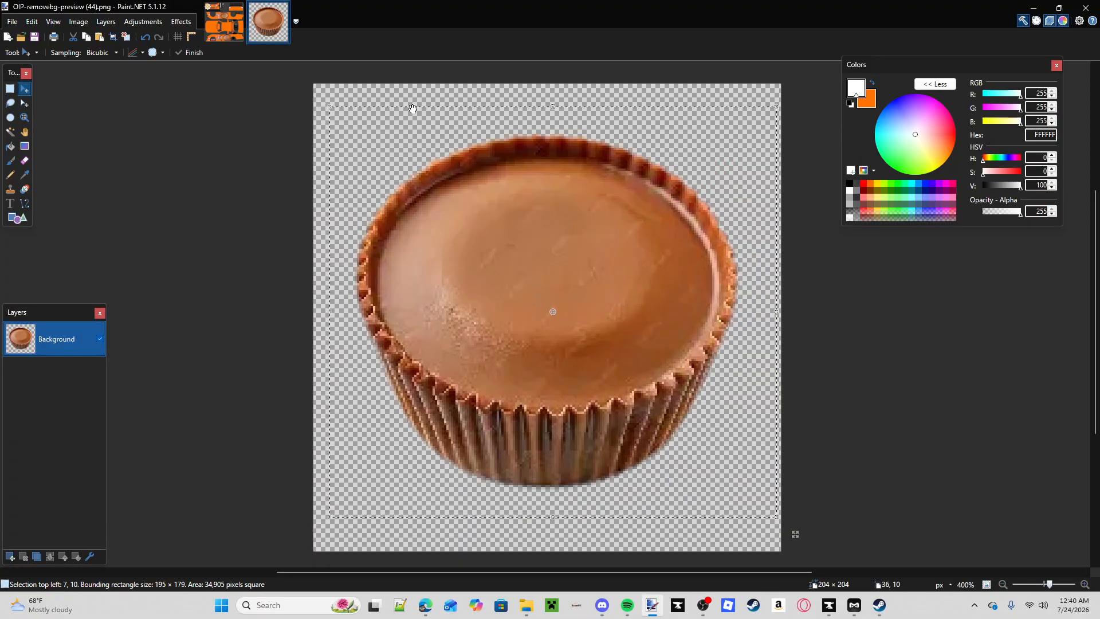
left_click_drag(556, 107, 553, 114)
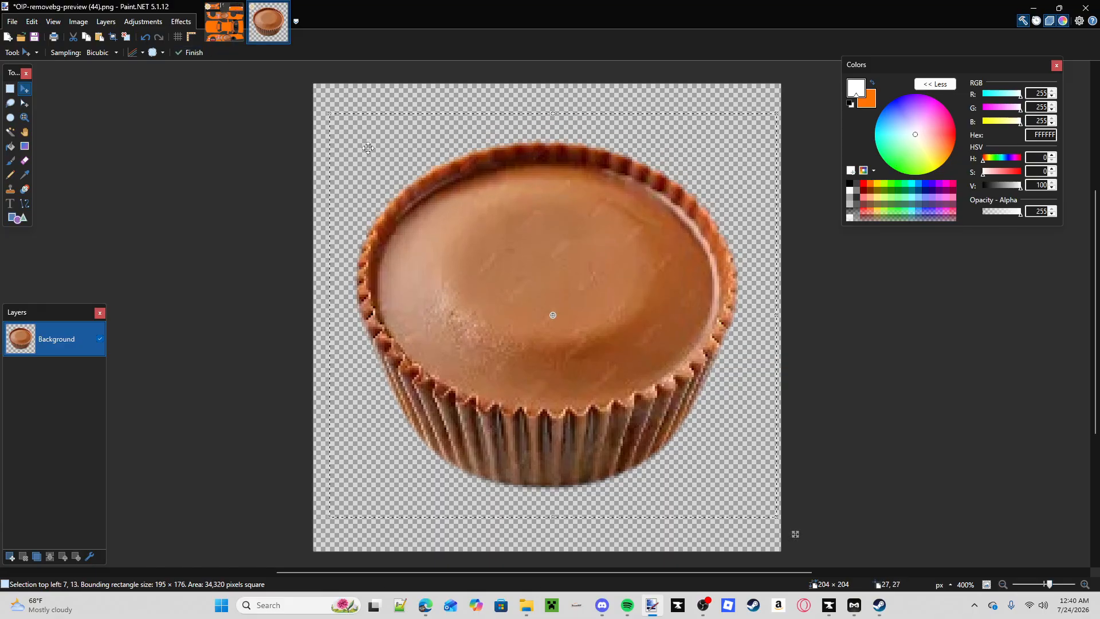
left_click(226, 24)
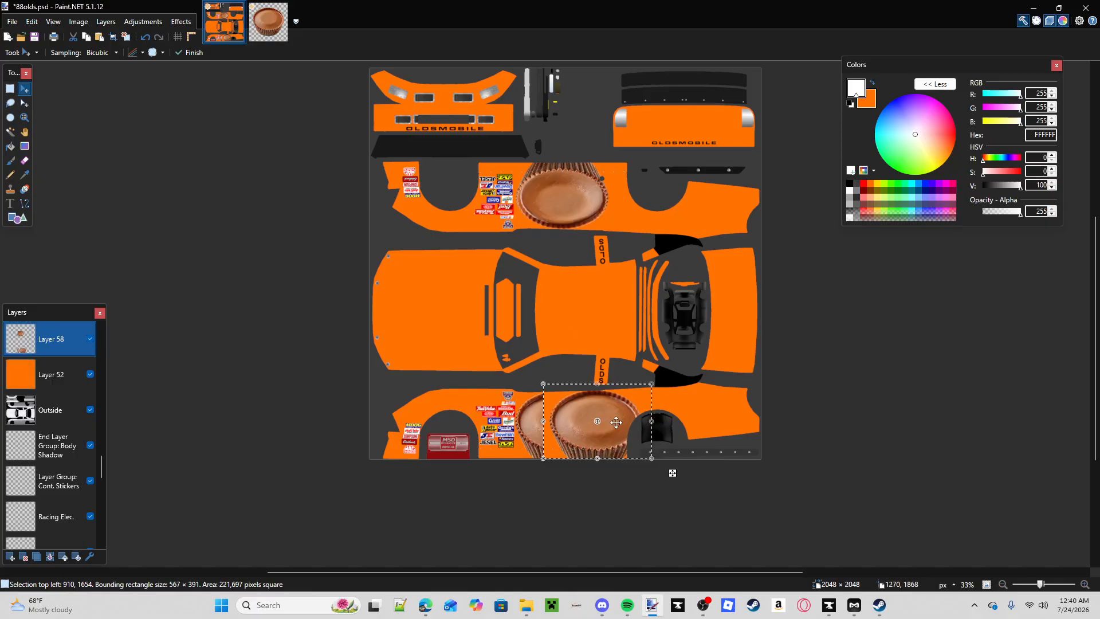
- Undo the overlapping cup copy, and paste the cup on Layer 59 around the front wheels of both side panels
left_click(145, 37)
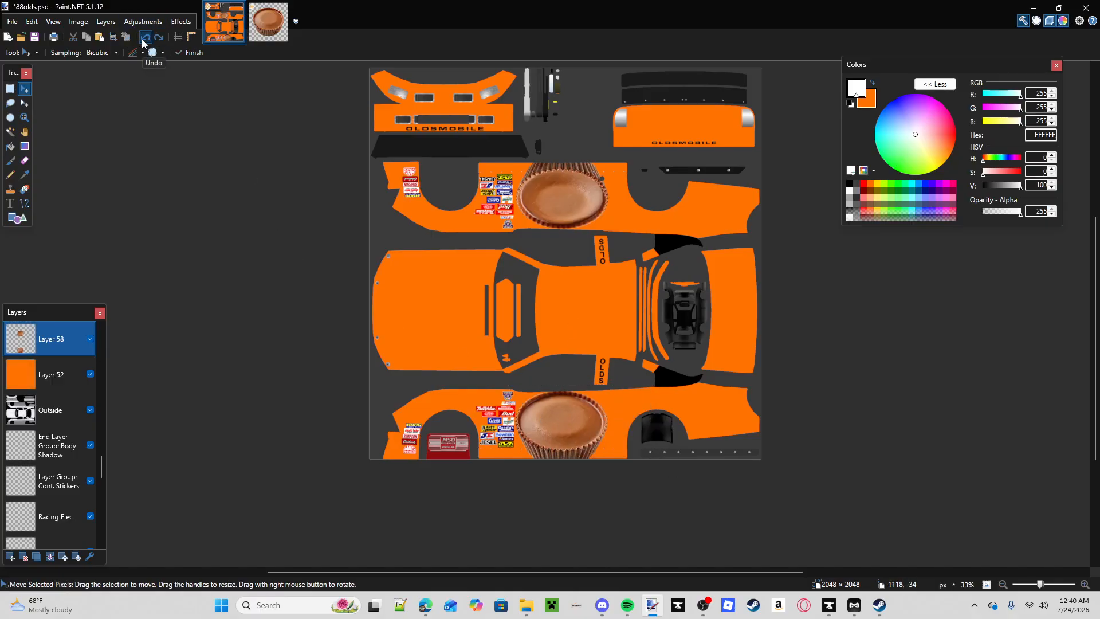
left_click(50, 392, "ctrl")
scroll(52, 396, "up", 2)
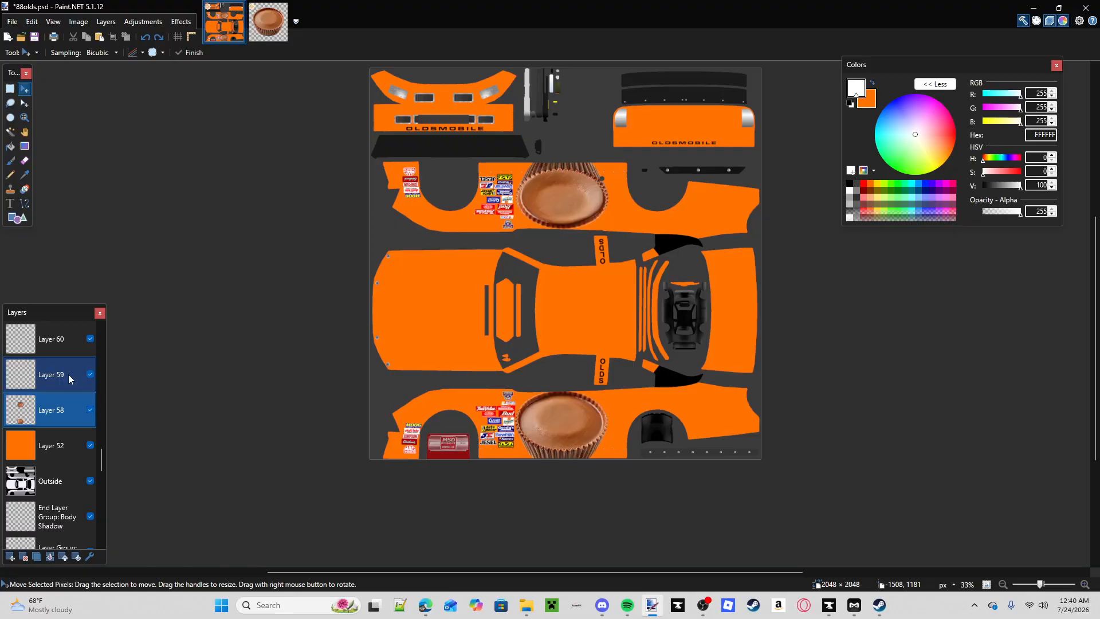
left_click(69, 378)
key("ctrl+v")
left_click_drag(594, 445, 542, 281)
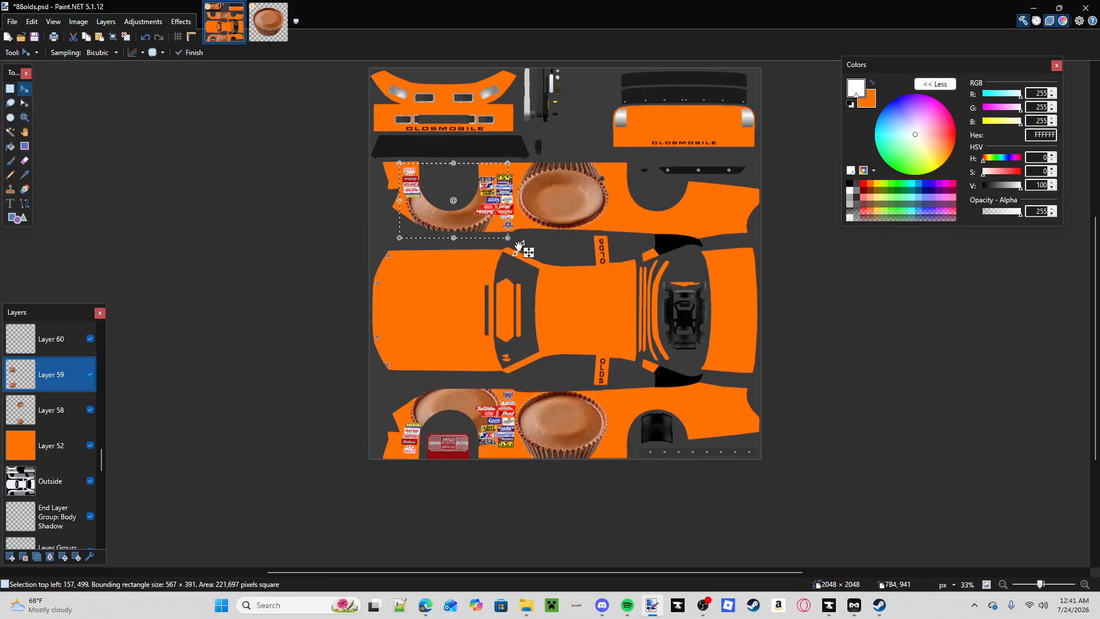
- Rotate the upper front cup about 176 degrees, fit it around the wheel arch, and deselect it
left_click_drag(519, 241, 393, 166)
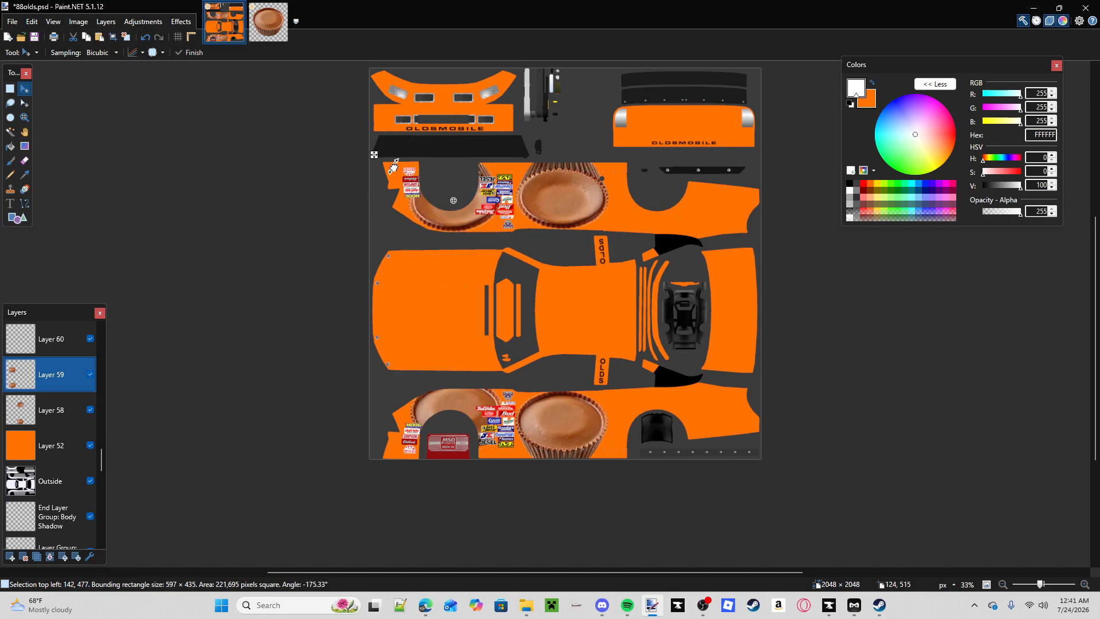
left_click_drag(479, 223, 511, 239)
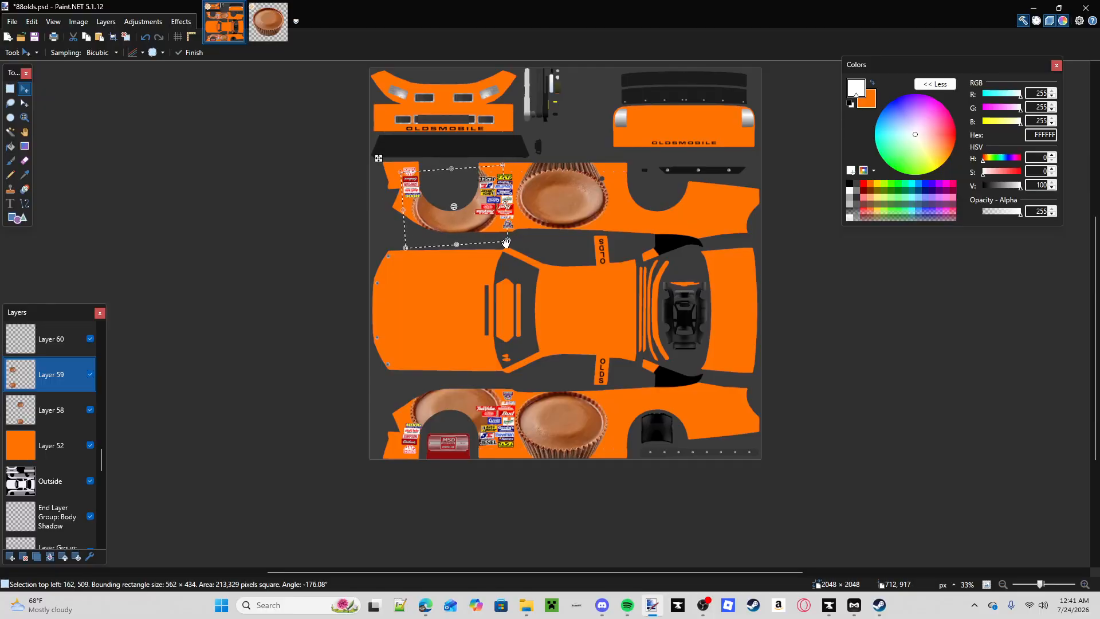
key("ctrl+d")
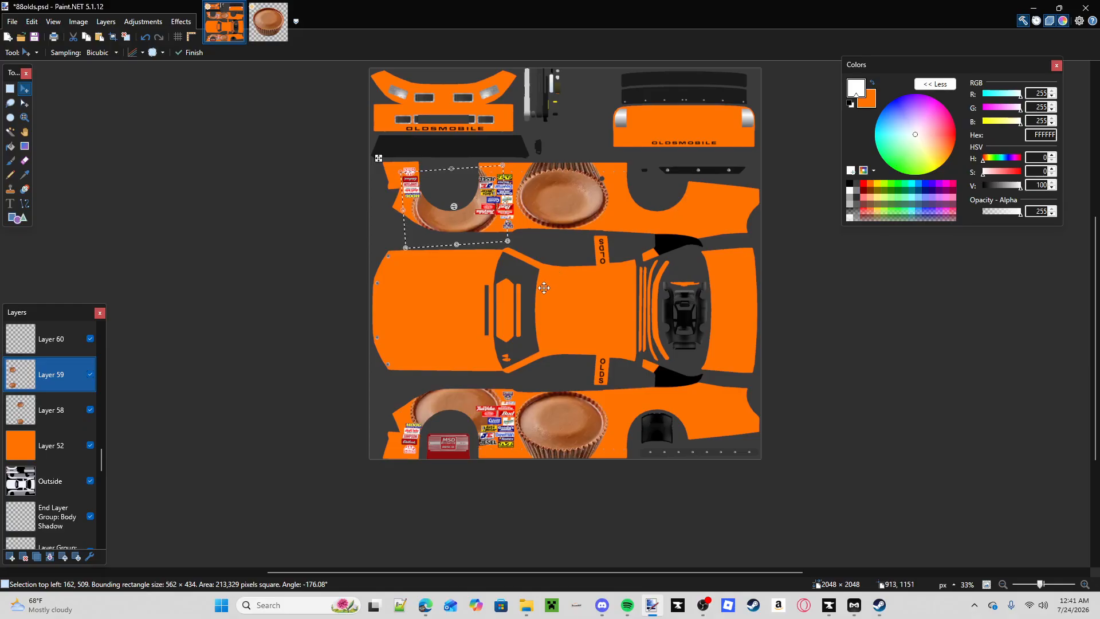
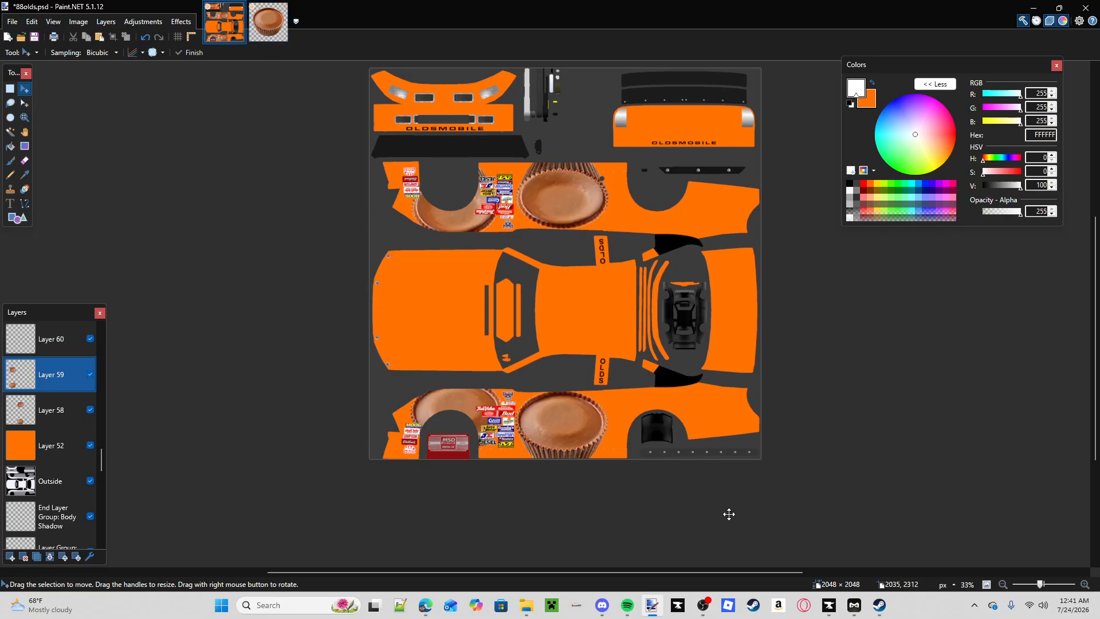
- Switch to Edge and run an image search for "number 54 racing font" in a new tab
mouse_move(428, 613)
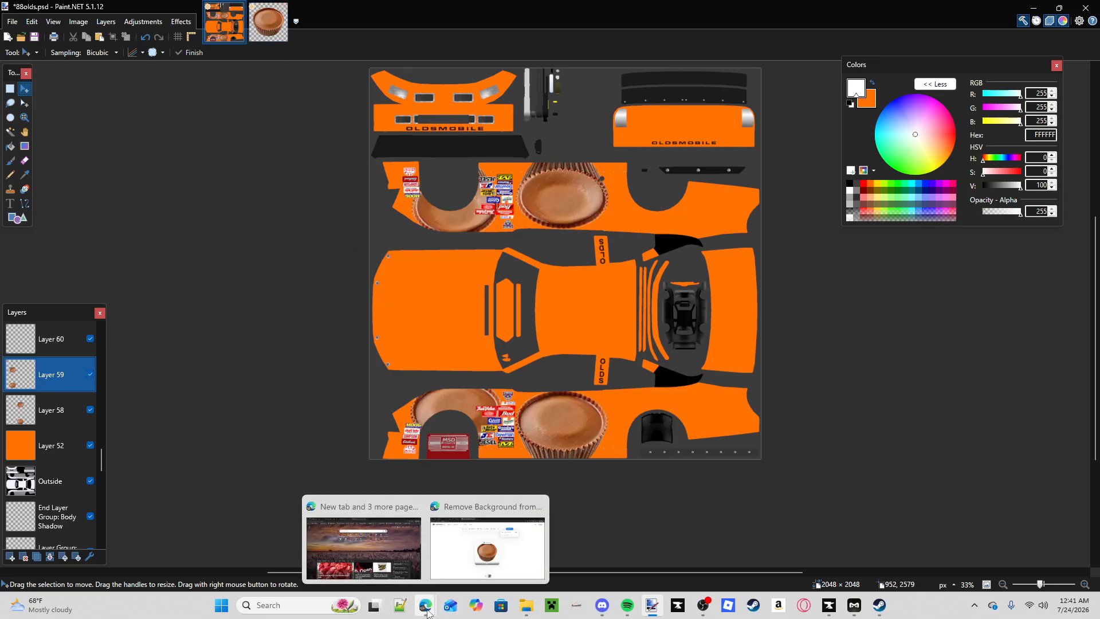
left_click(376, 548)
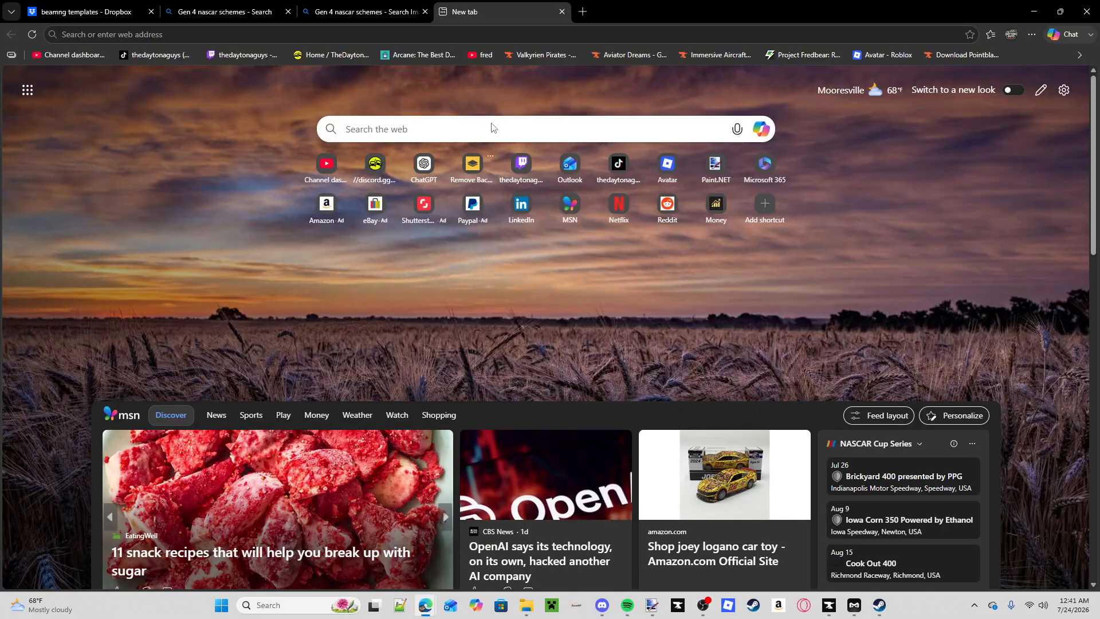
left_click(582, 12)
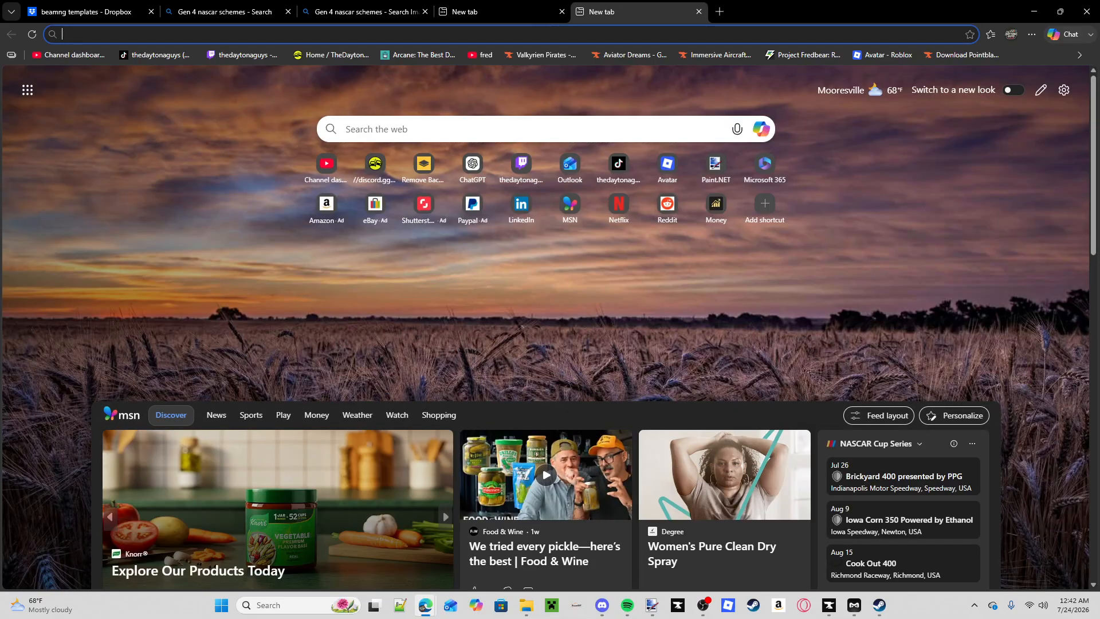
type("number ")
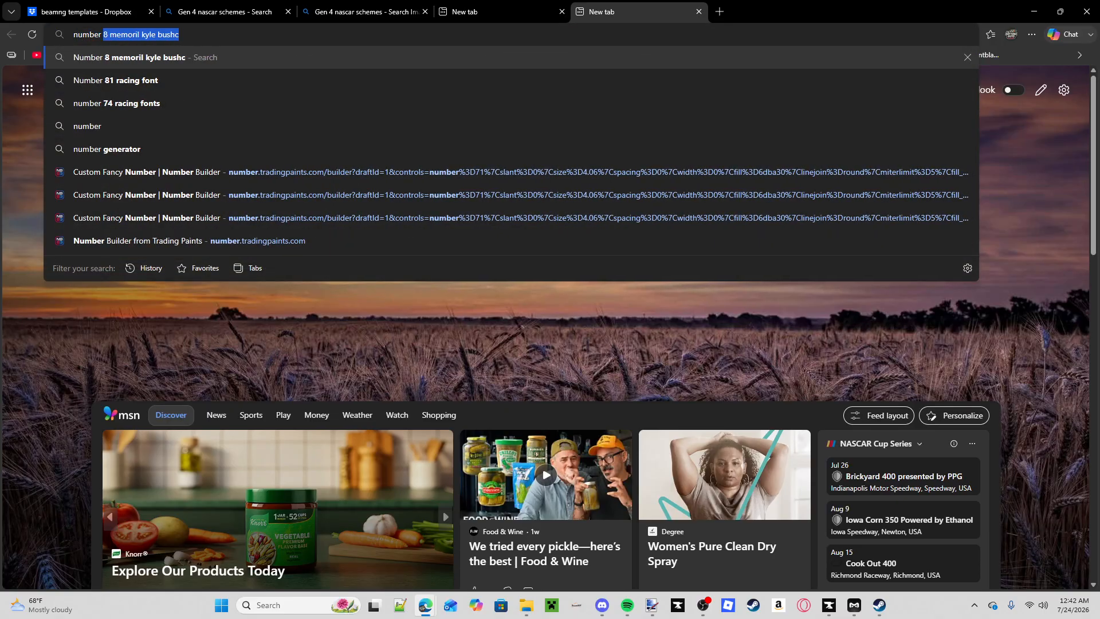
type("54 racing font")
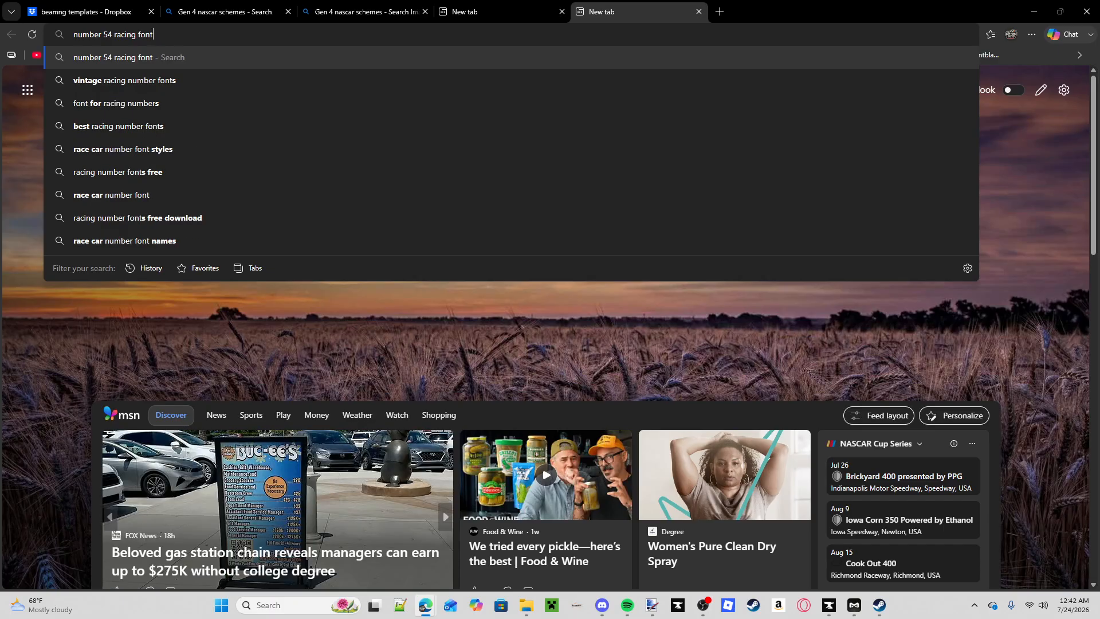
key("Return")
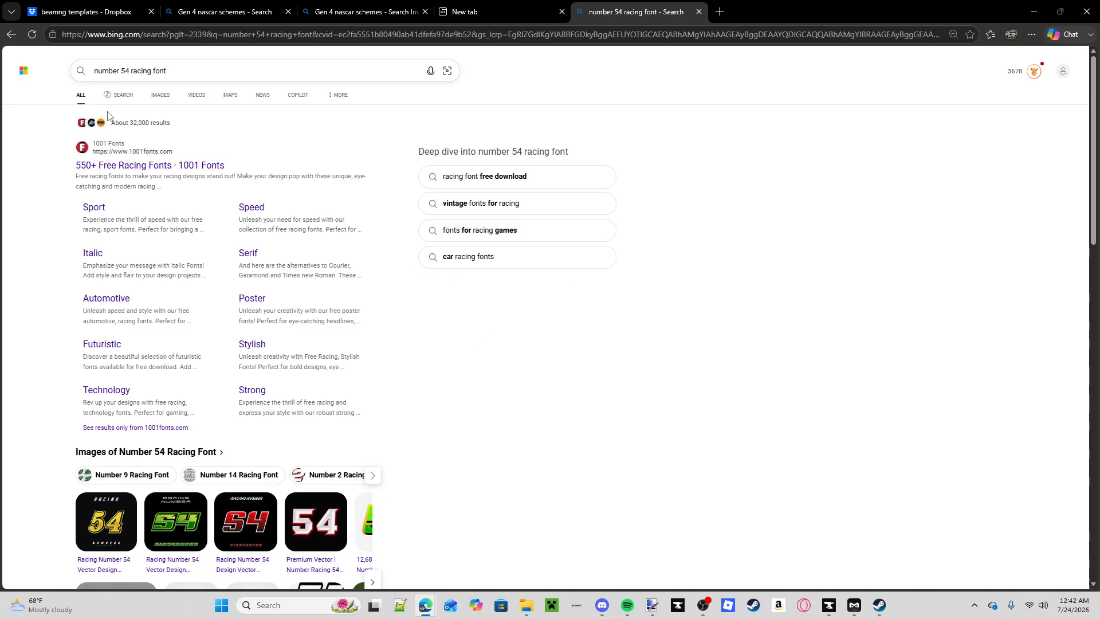
left_click(161, 96)
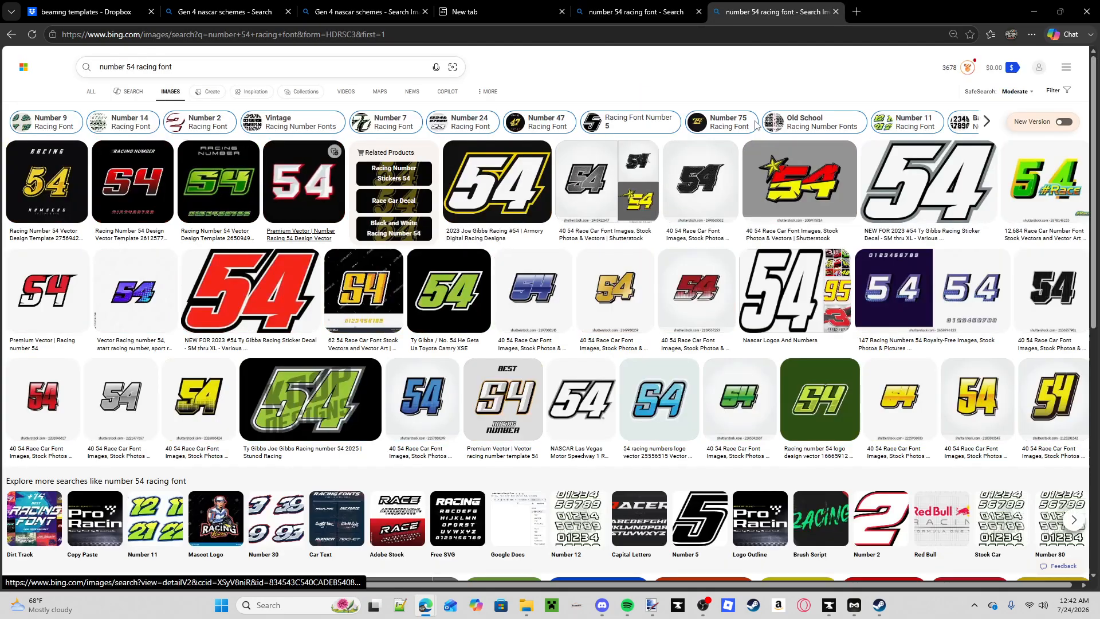
- Choose the red 54 with white and black outlines from the image results and upload it to remove.bg
left_click(282, 293)
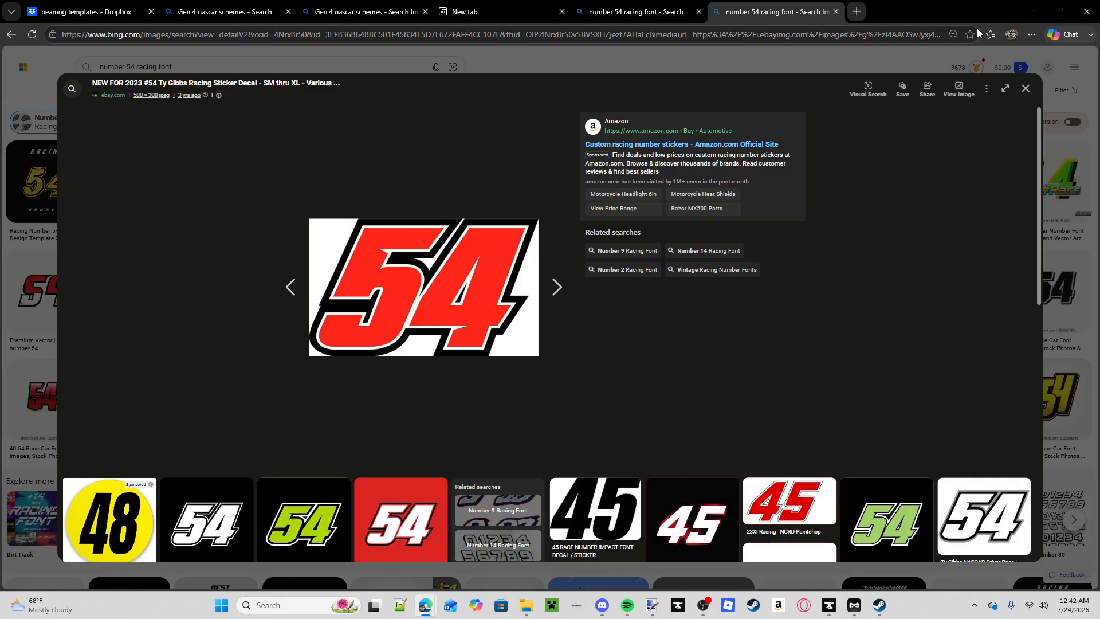
left_click(856, 12)
left_click(1079, 54)
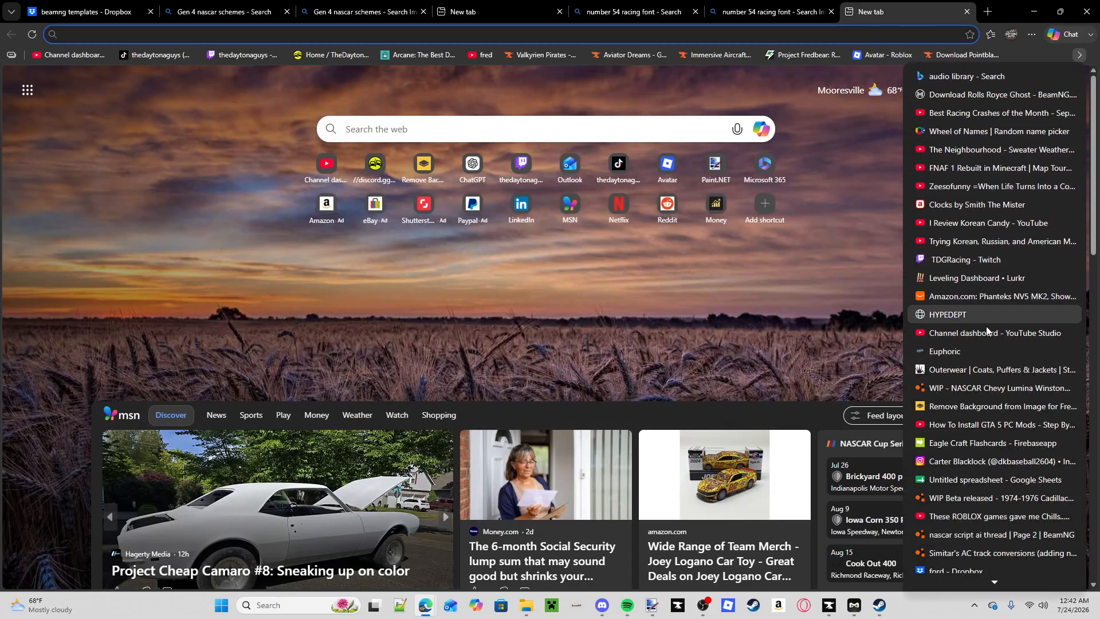
left_click(954, 406)
left_click(739, 12)
left_click_drag(505, 269, 808, 218)
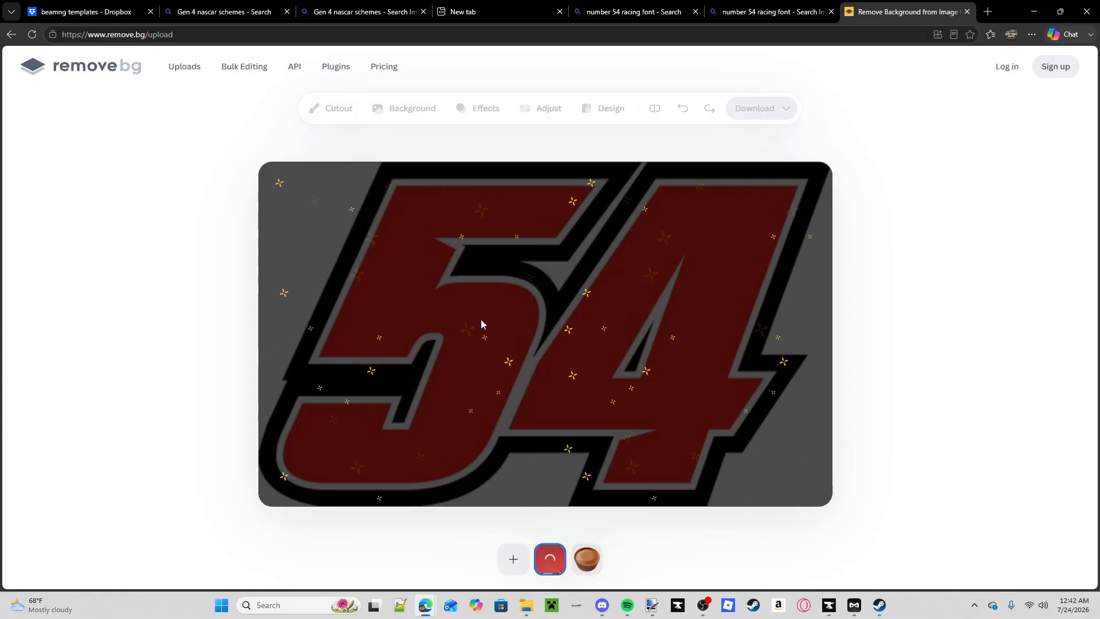
- Download the free 500 x 300 preview of the cut-out 54 and open it in Paint.NET
left_click(772, 110)
left_click(762, 141)
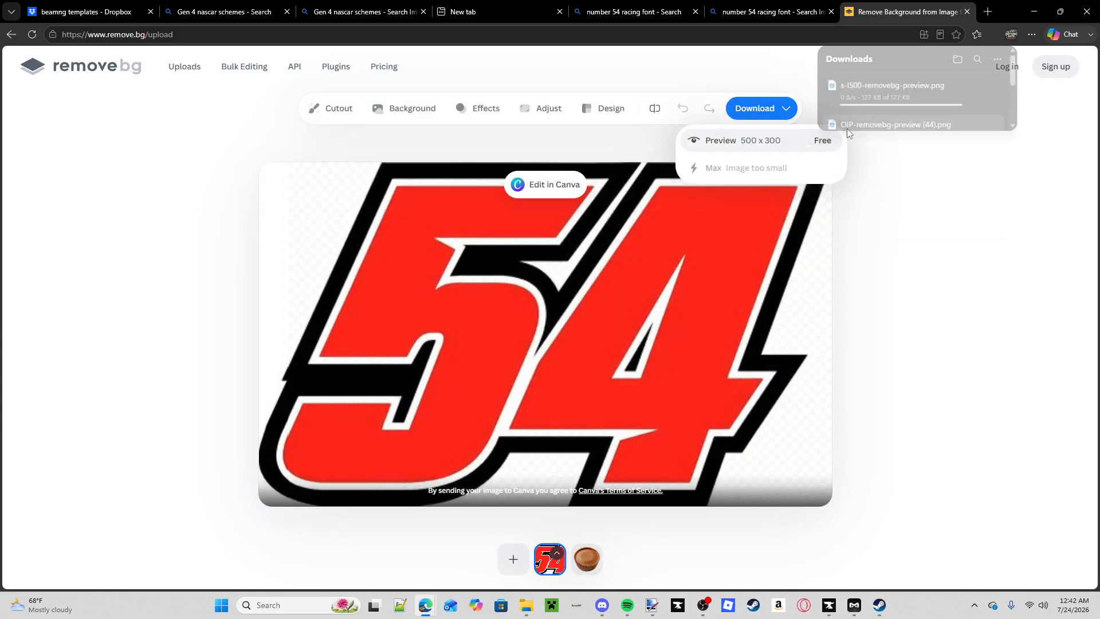
mouse_move(904, 96)
left_mouse_down()
mouse_move(640, 512)
mouse_move(633, 612)
mouse_move(654, 389)
mouse_move(588, 314)
left_mouse_up()
left_click(587, 312)
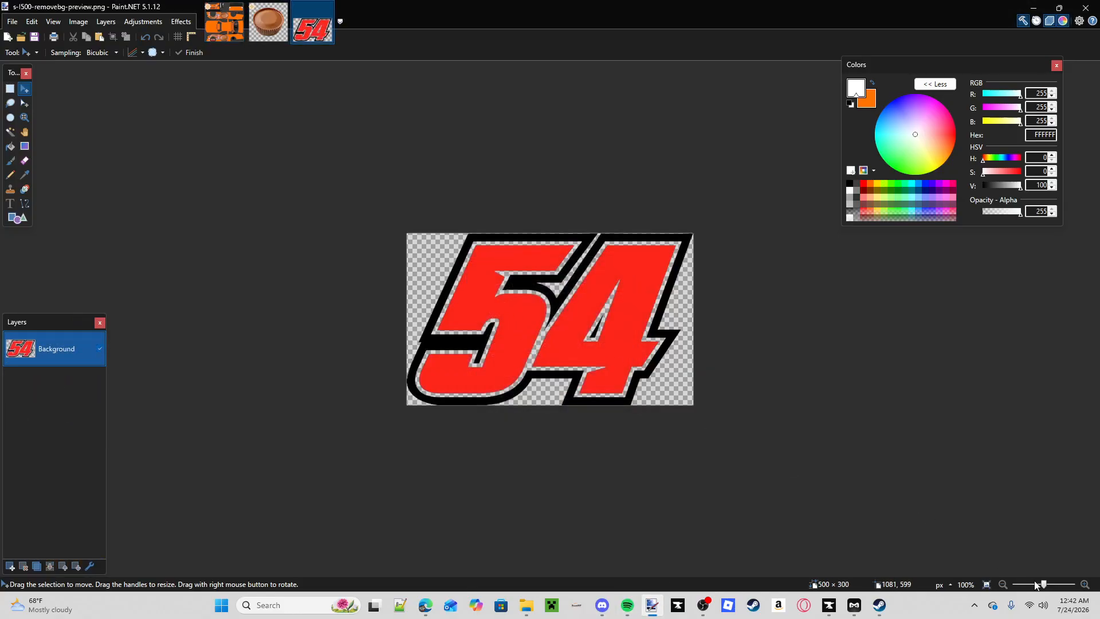
mouse_move(1044, 585)
left_mouse_down()
mouse_move(1035, 587)
mouse_move(1045, 588)
left_mouse_up()
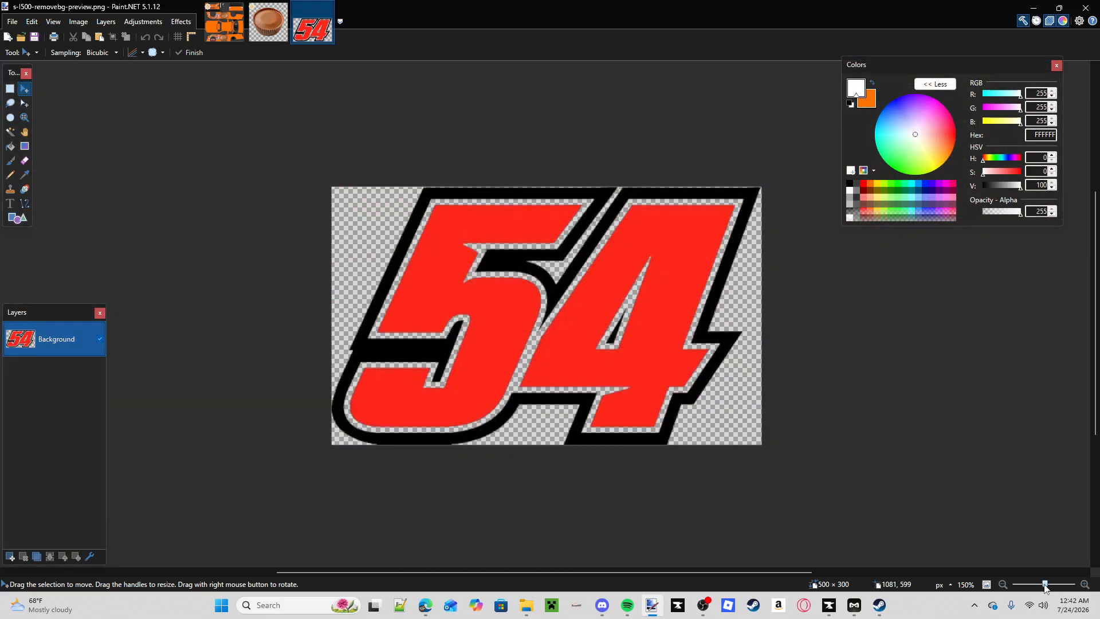
- Sample the body orange from Layer 52 of the 88olds template and fill both red digits of the 54 with it
left_click(221, 25)
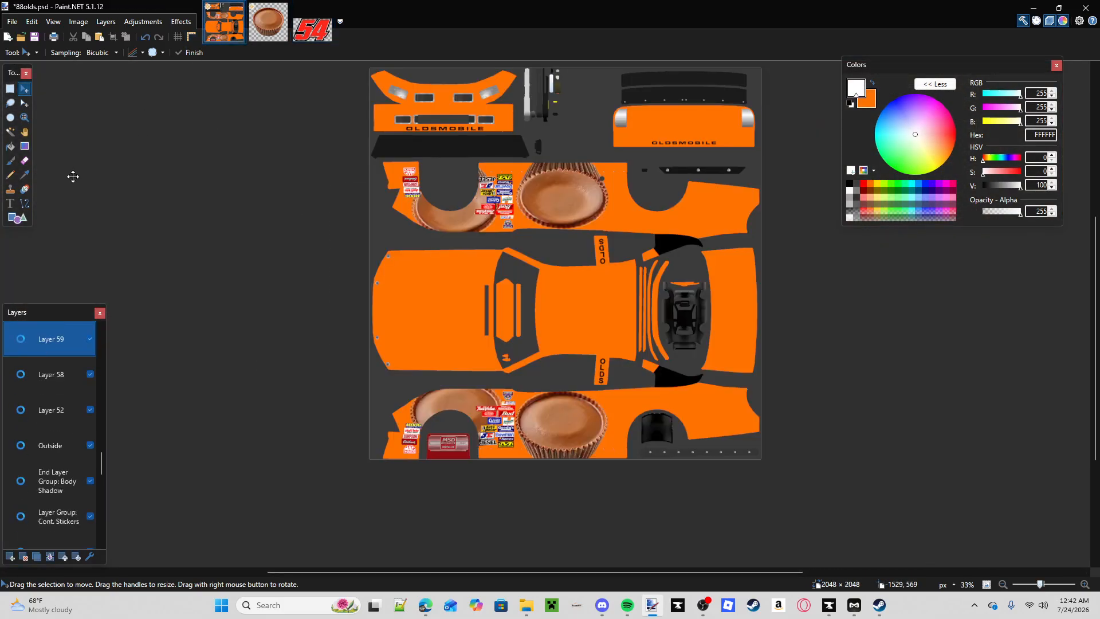
left_click(25, 175)
left_click(52, 410)
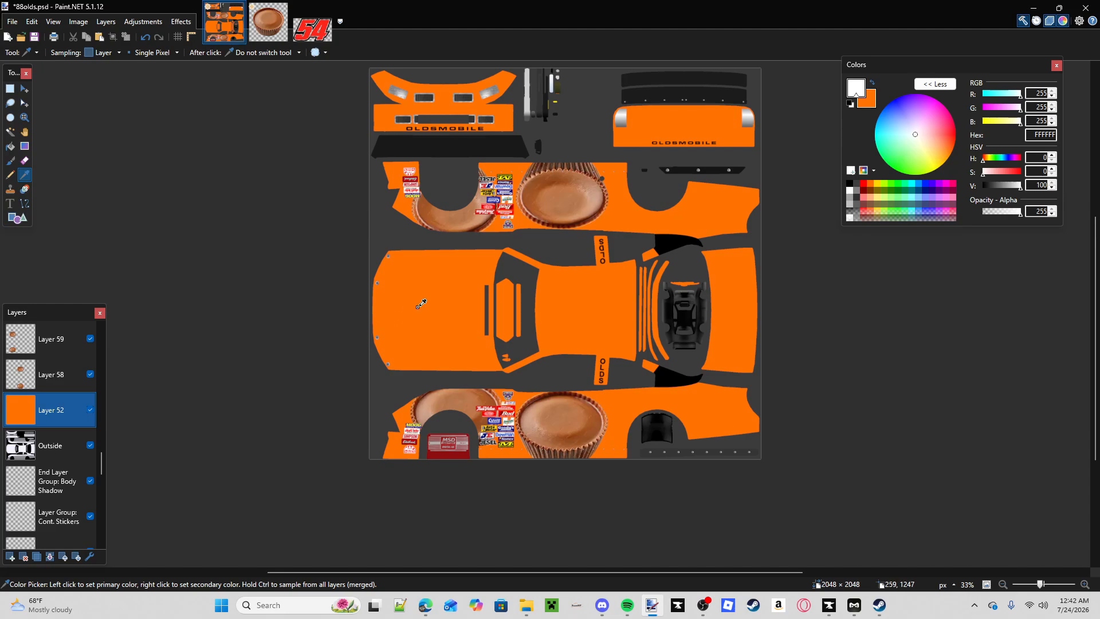
left_click(432, 293)
left_click(312, 25)
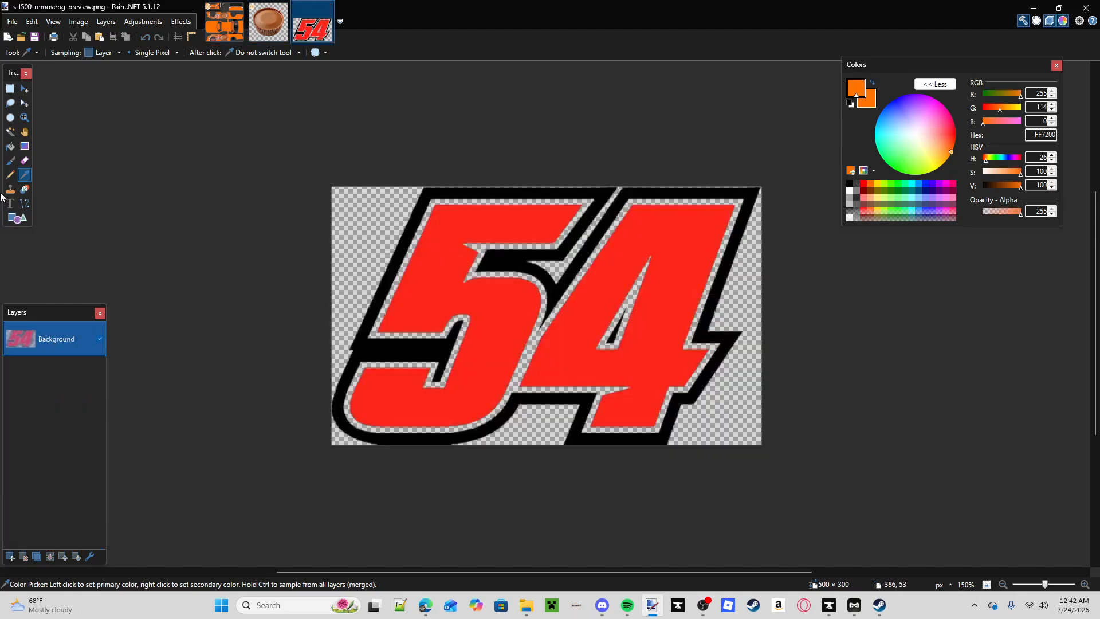
left_click(11, 146)
left_click(450, 232)
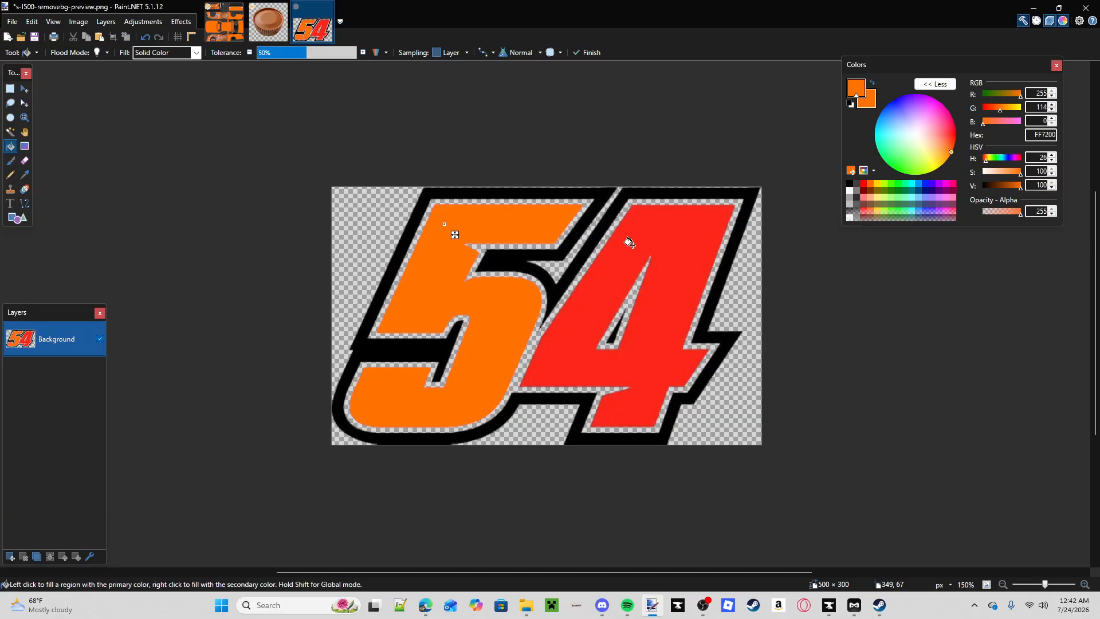
left_click(660, 244)
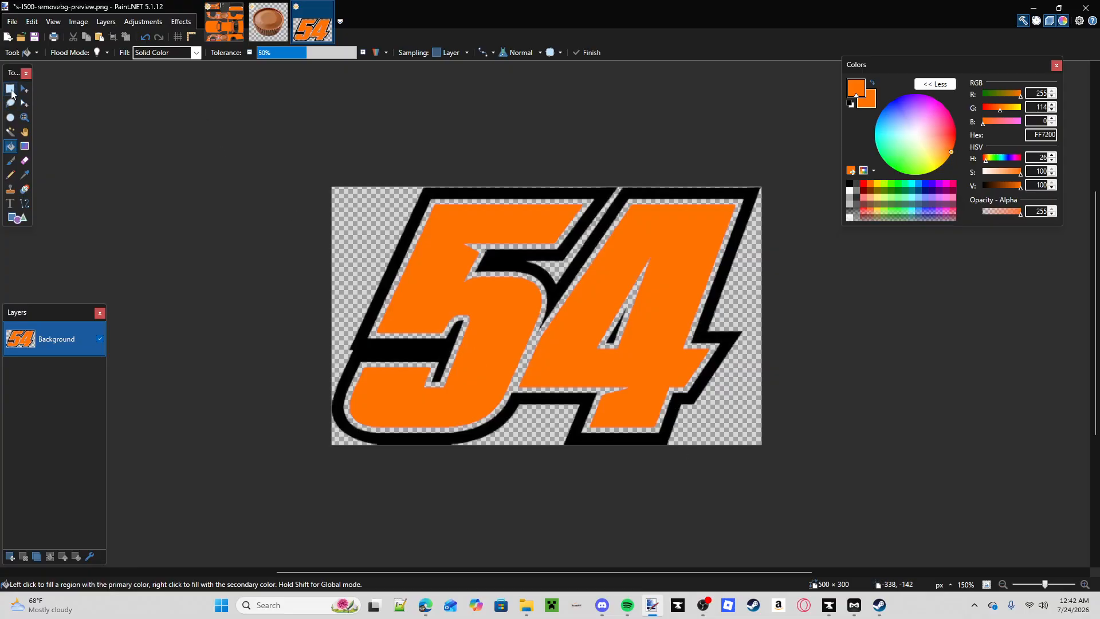
- Fill the transparent inner outline around the 54, including the gap inside the 4, with white
left_click(849, 191)
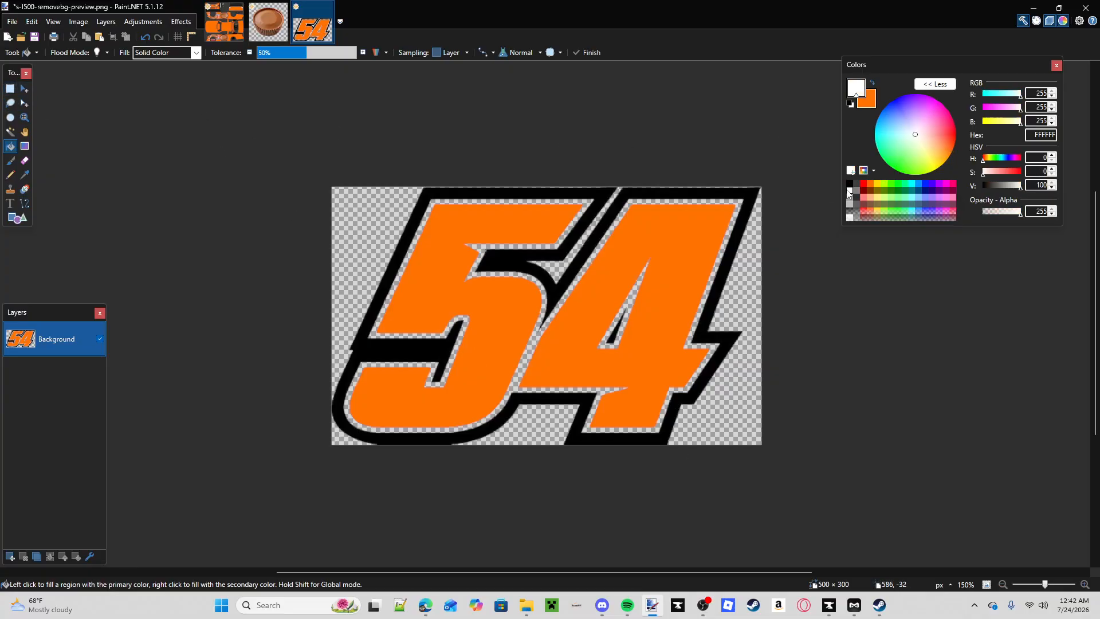
left_click(733, 223)
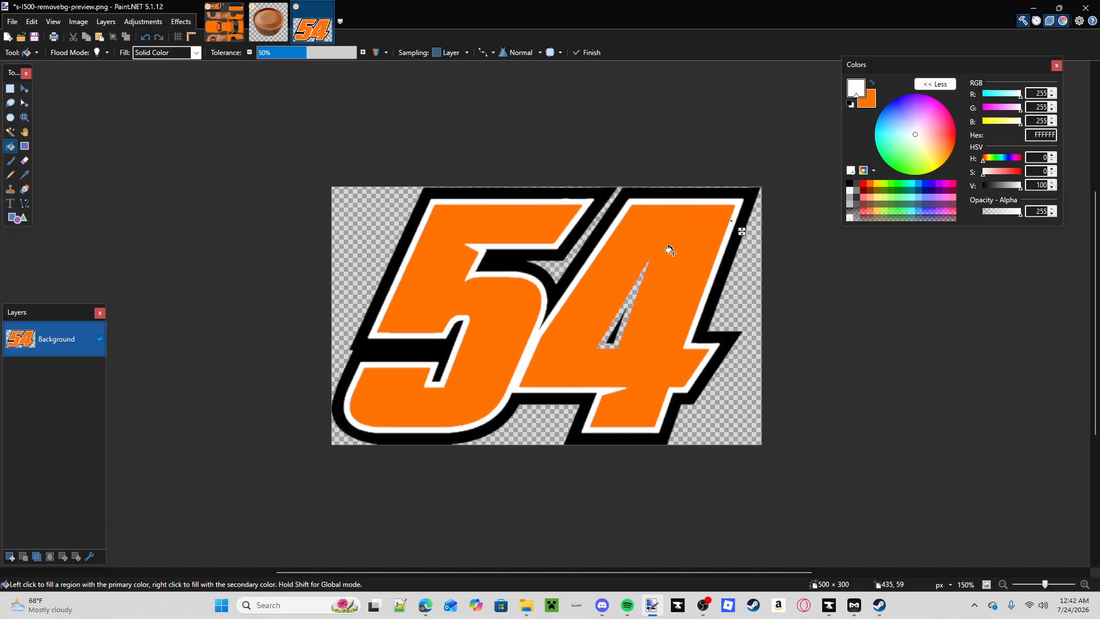
left_click(629, 299)
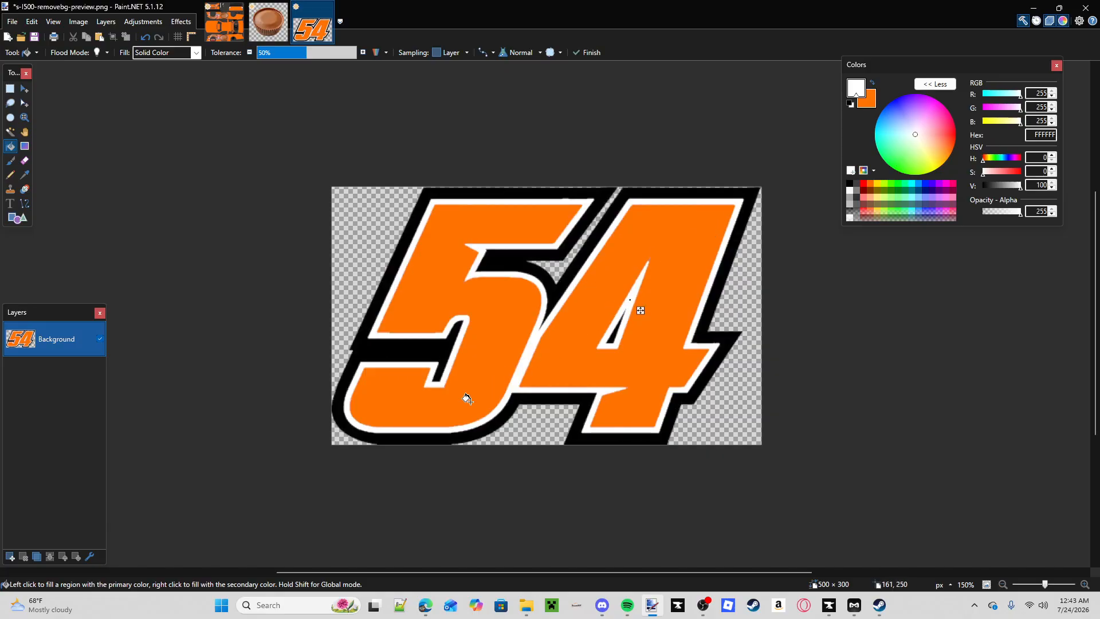
- Select the entire 54 image with a rectangular selection
left_click(9, 88)
left_click_drag(787, 179, 181, 464)
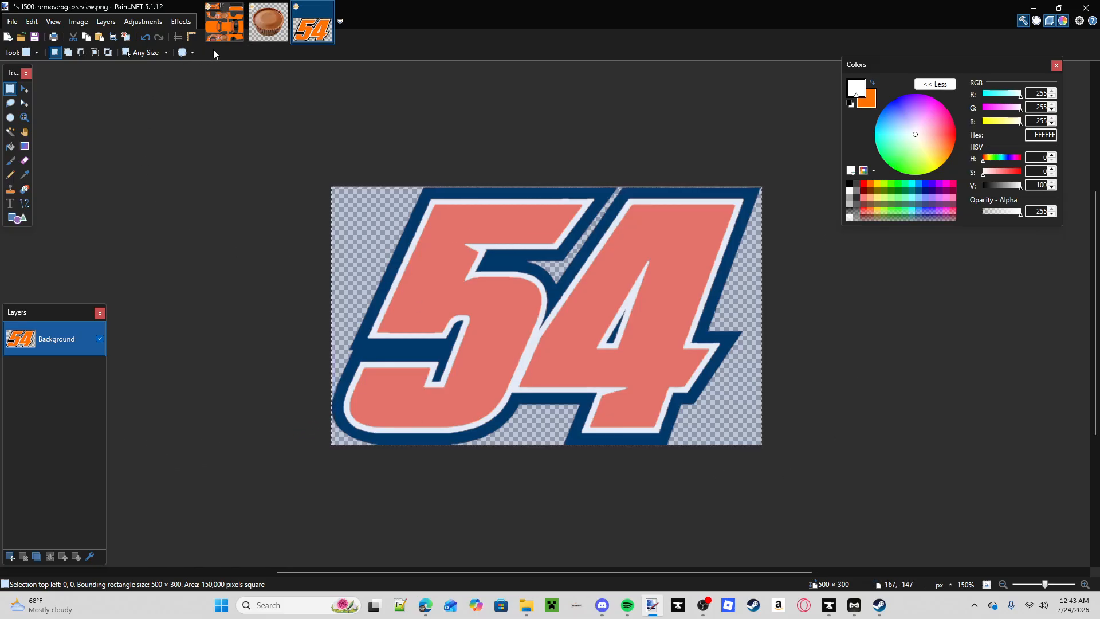
left_click(9, 102)
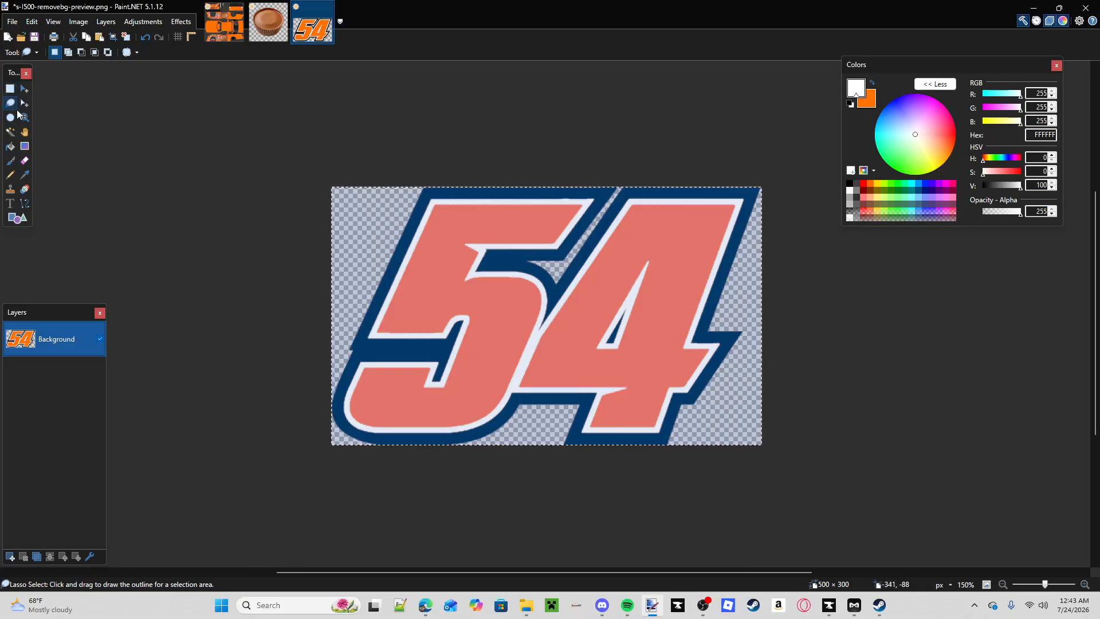
mouse_move(322, 179)
left_mouse_down()
mouse_move(396, 253)
mouse_move(504, 292)
mouse_move(573, 241)
mouse_move(538, 373)
mouse_move(480, 223)
mouse_move(330, 321)
mouse_move(275, 149)
left_mouse_up()
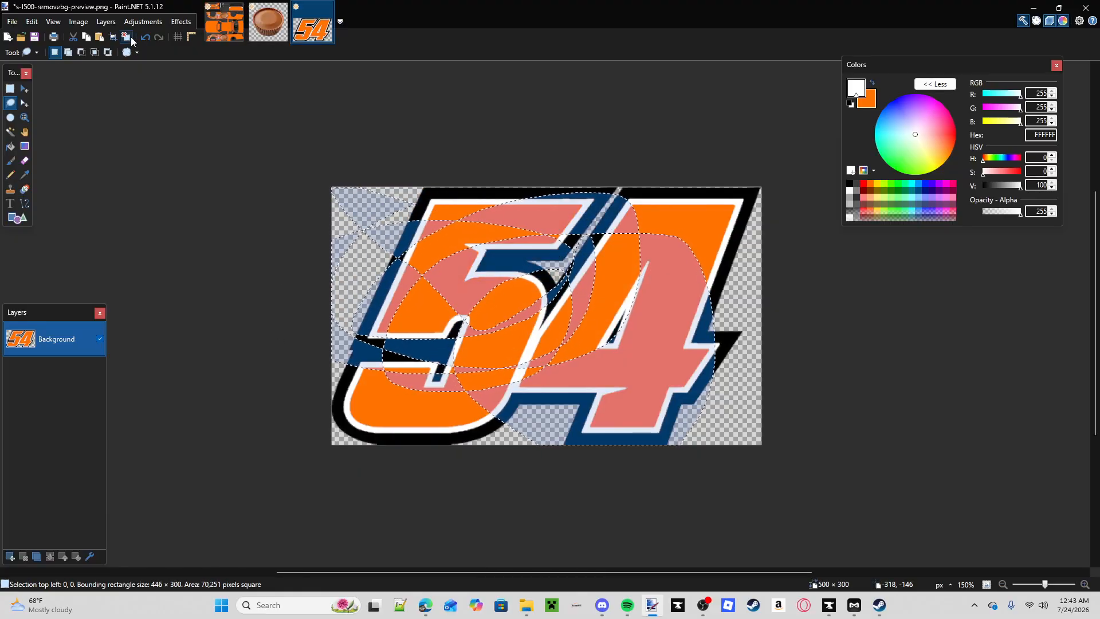
left_click(145, 38)
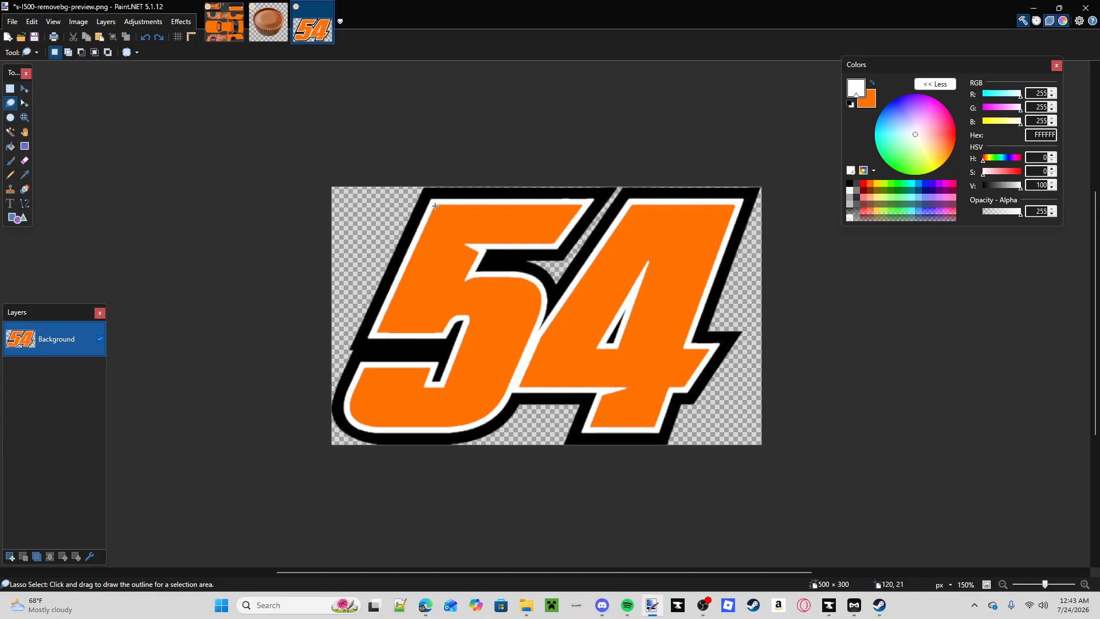
mouse_move(435, 205)
left_mouse_down()
mouse_move(577, 214)
mouse_move(549, 238)
mouse_move(416, 246)
left_mouse_up()
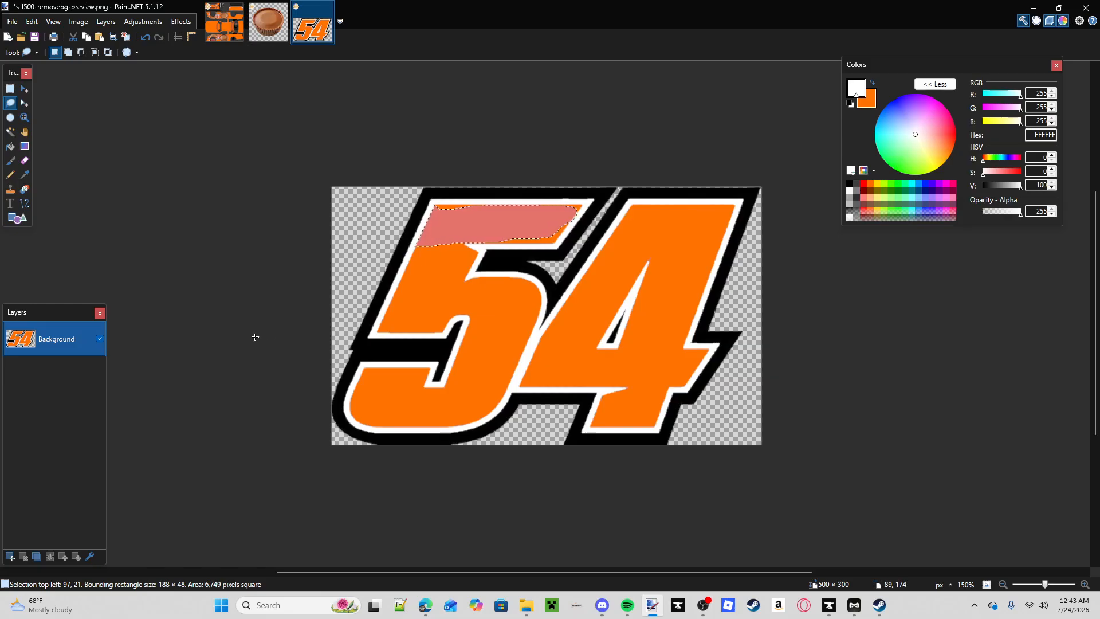
left_click(10, 117)
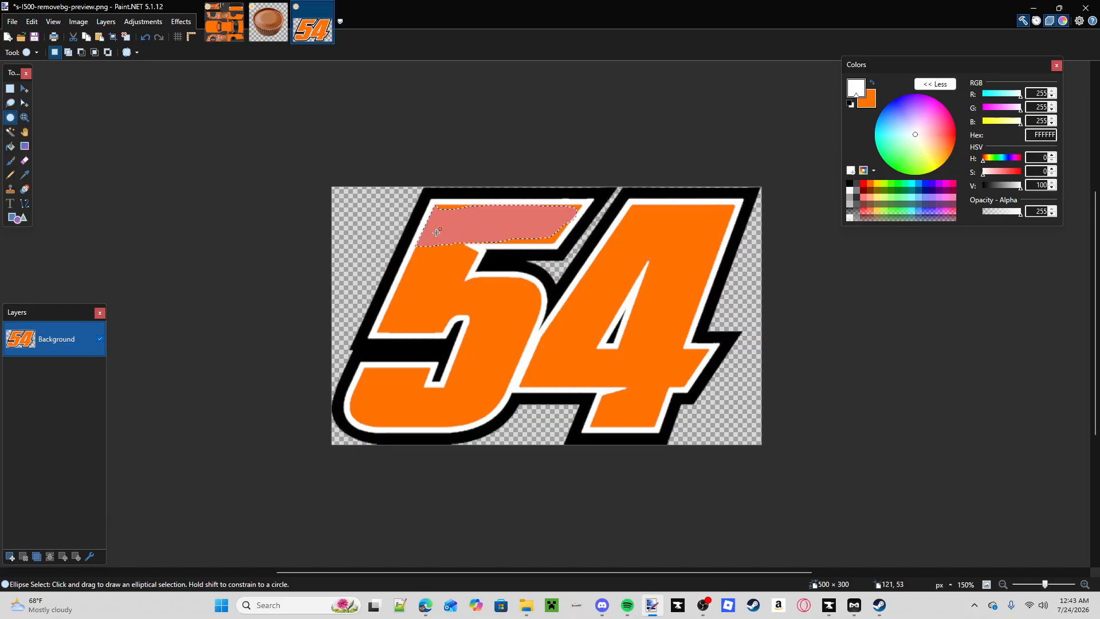
left_click_drag(406, 200, 744, 444)
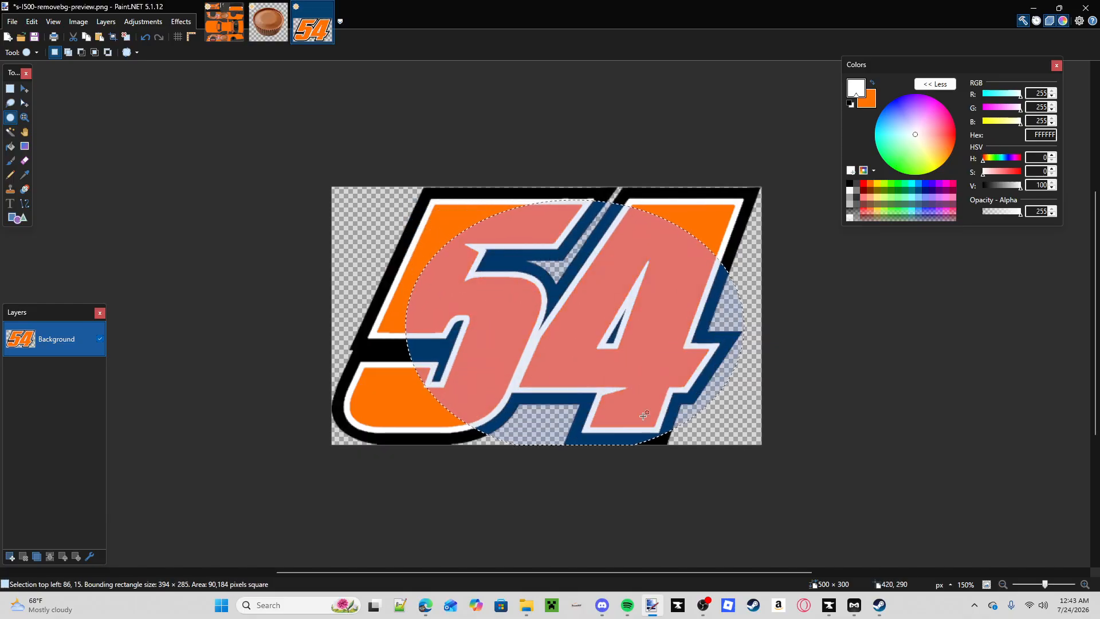
- Copy the entire 54 number image and paste it onto Layer 60 of the 88olds.psd car template
left_click(10, 88)
left_click_drag(300, 167, 906, 536)
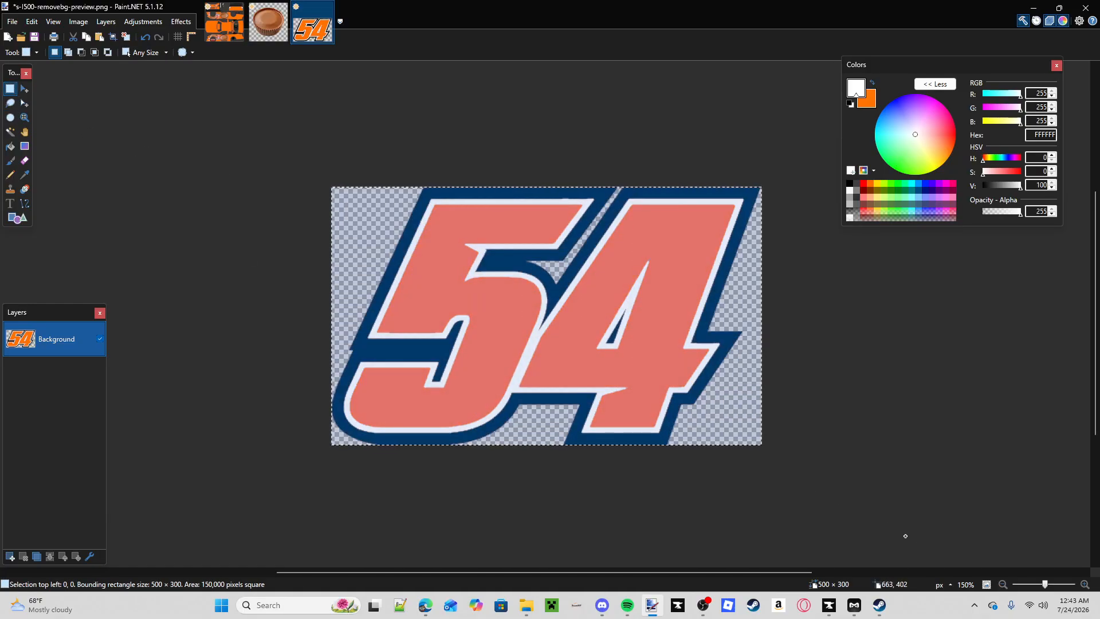
left_click(223, 30)
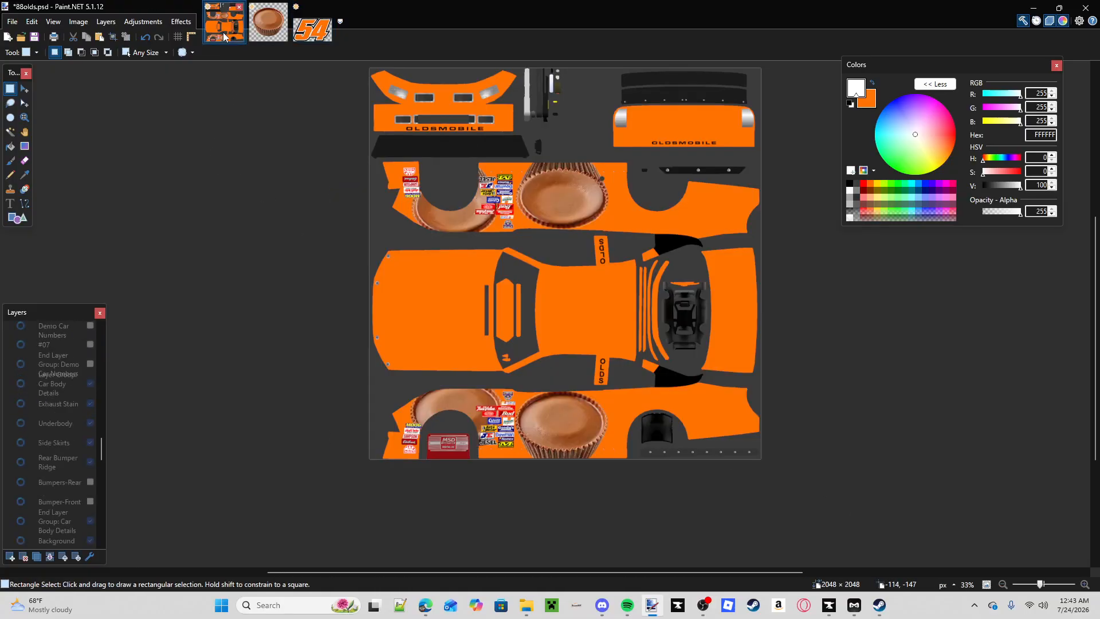
scroll(63, 401, "up", 3)
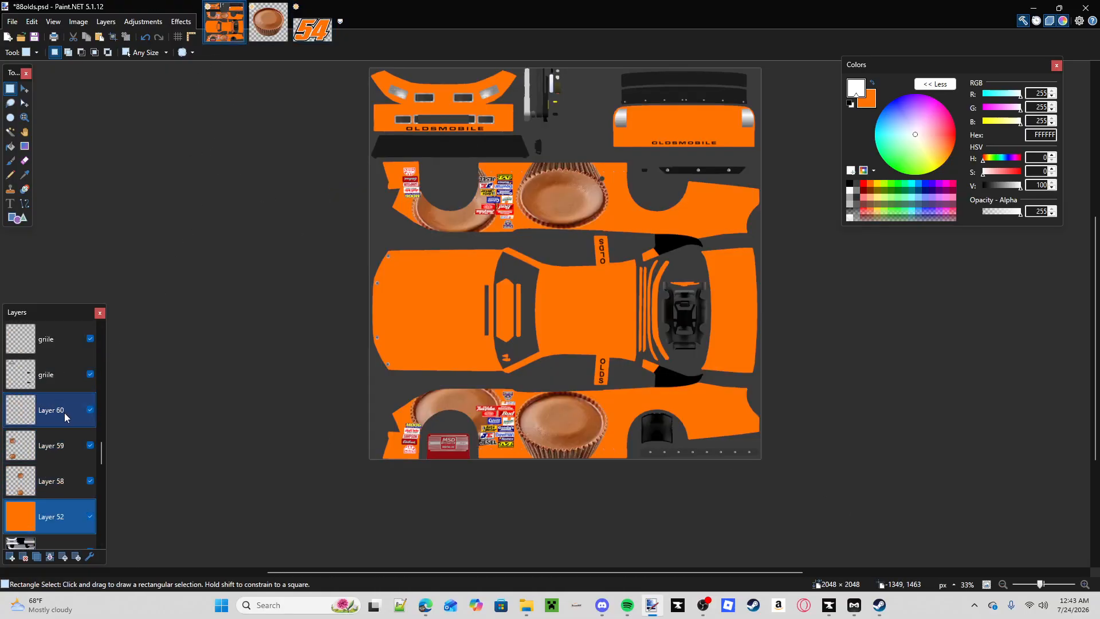
left_click(64, 412)
key("ctrl+v")
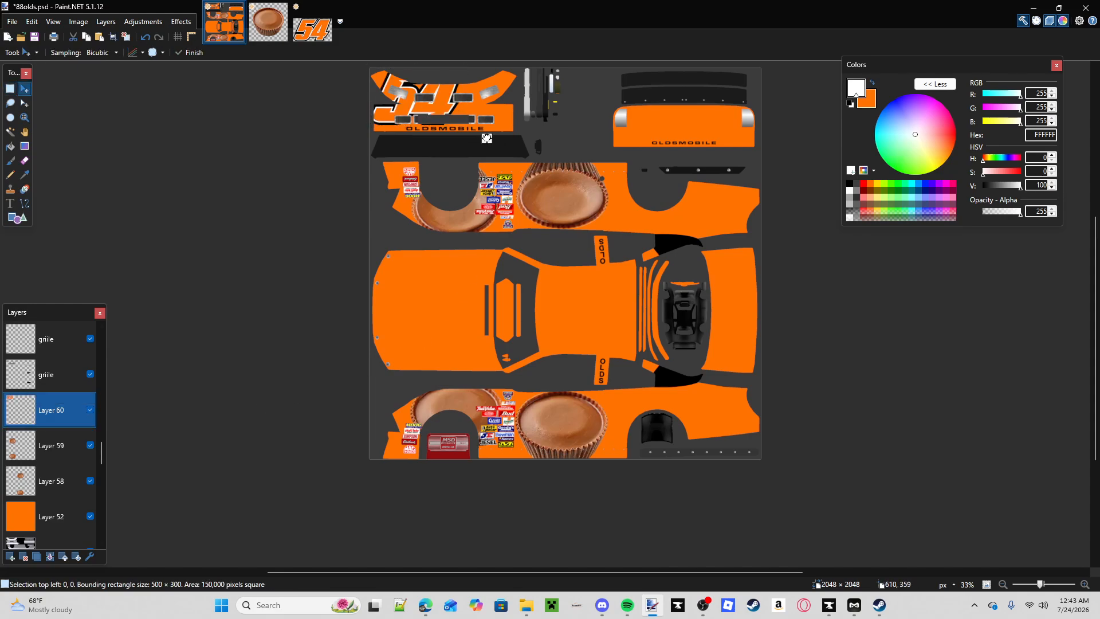
- Move the pasted 54 onto the lower car side's peanut butter cup and scale it to about 317 × 240 px
left_click_drag(486, 138, 633, 464)
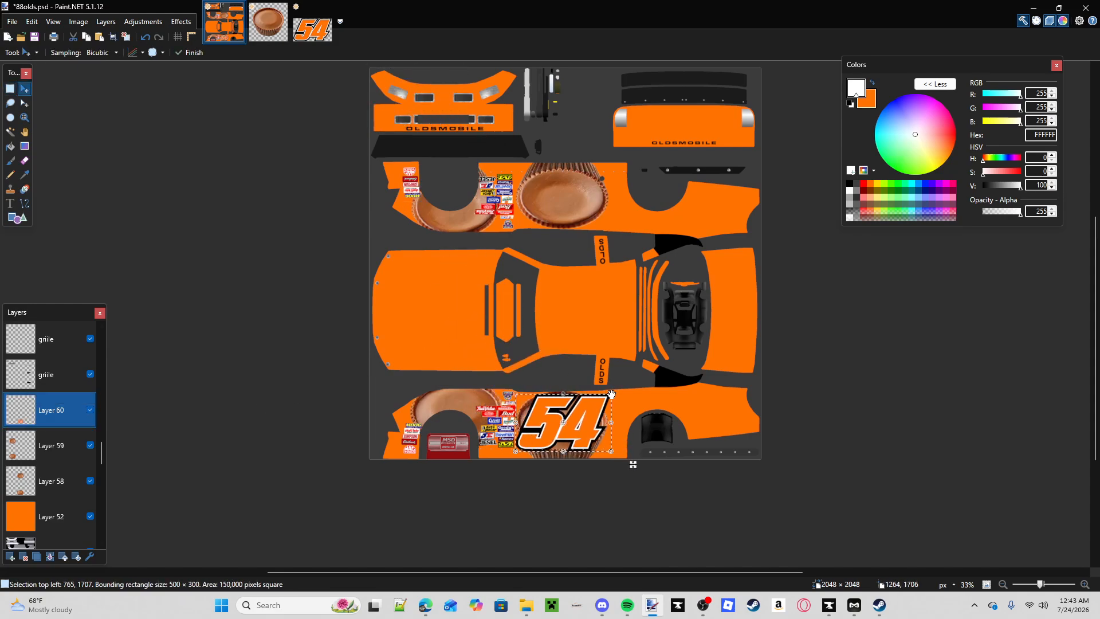
left_click_drag(611, 394, 576, 410)
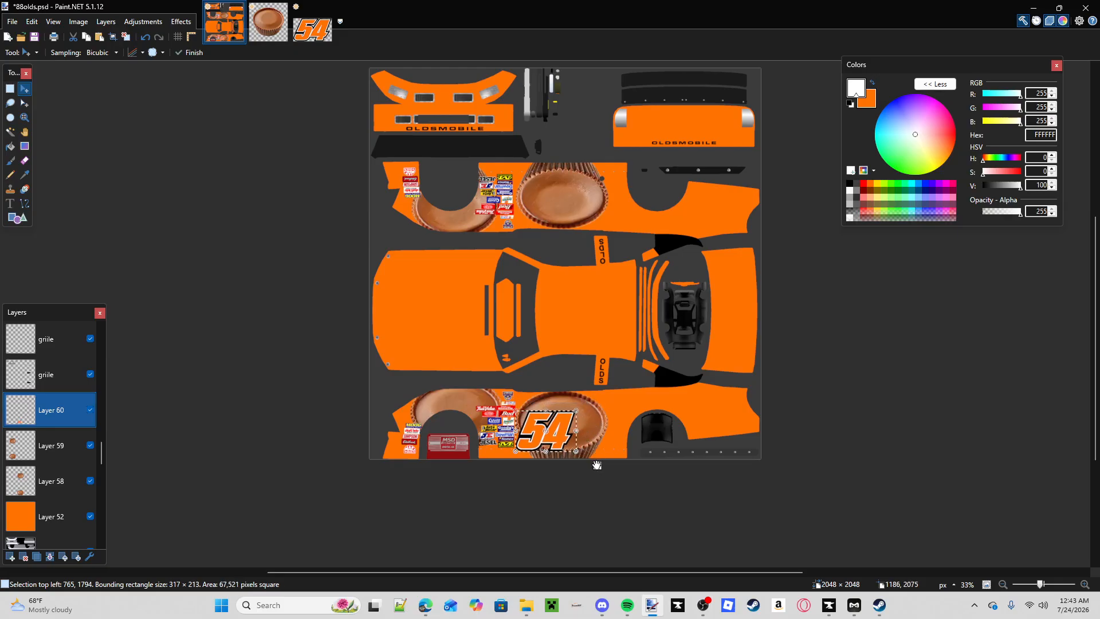
left_click_drag(597, 465, 611, 459)
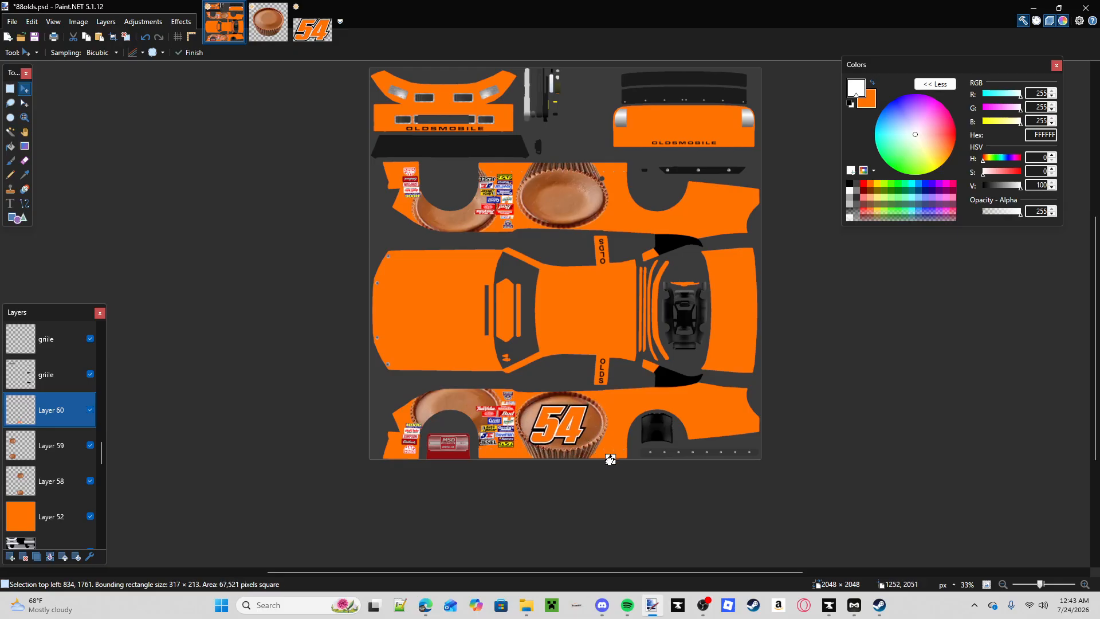
left_click_drag(589, 405, 591, 401)
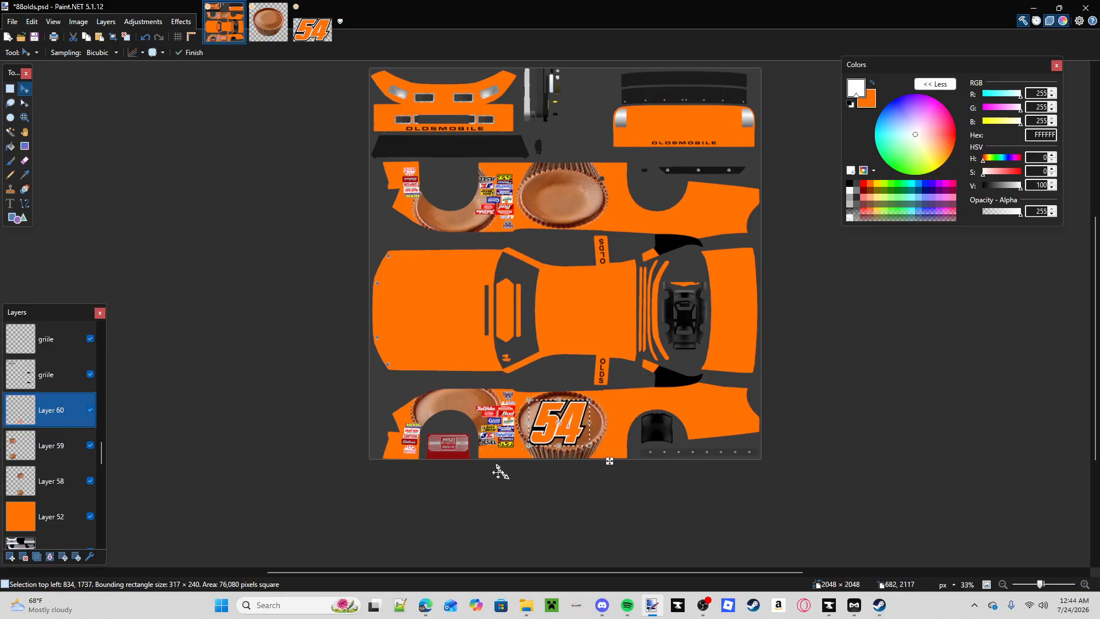
key("ctrl+d")
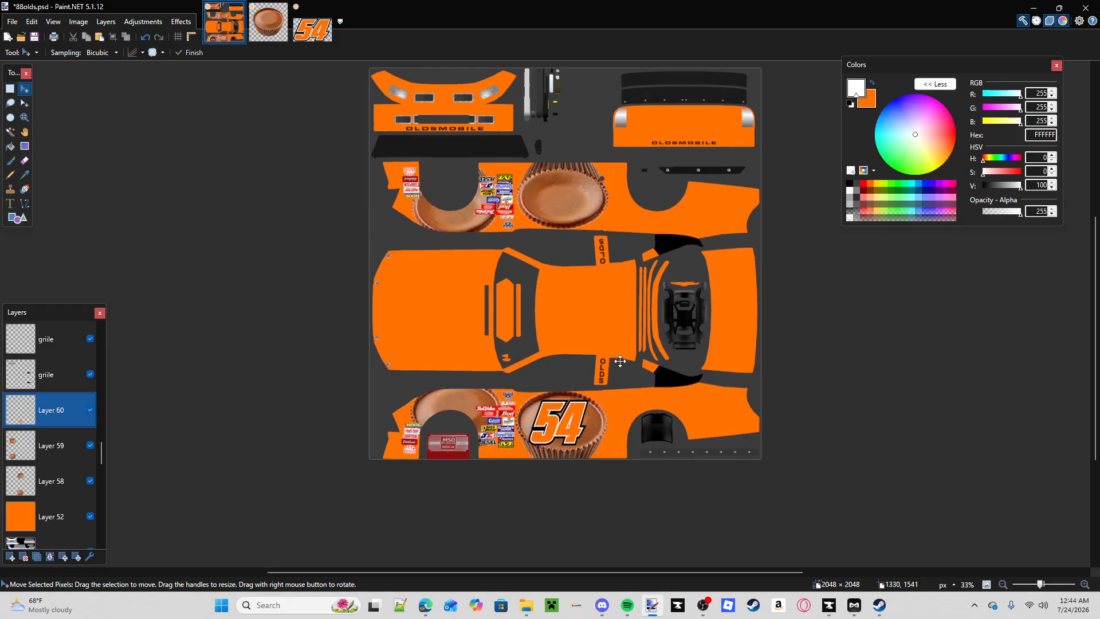
left_click_drag(553, 437, 573, 433)
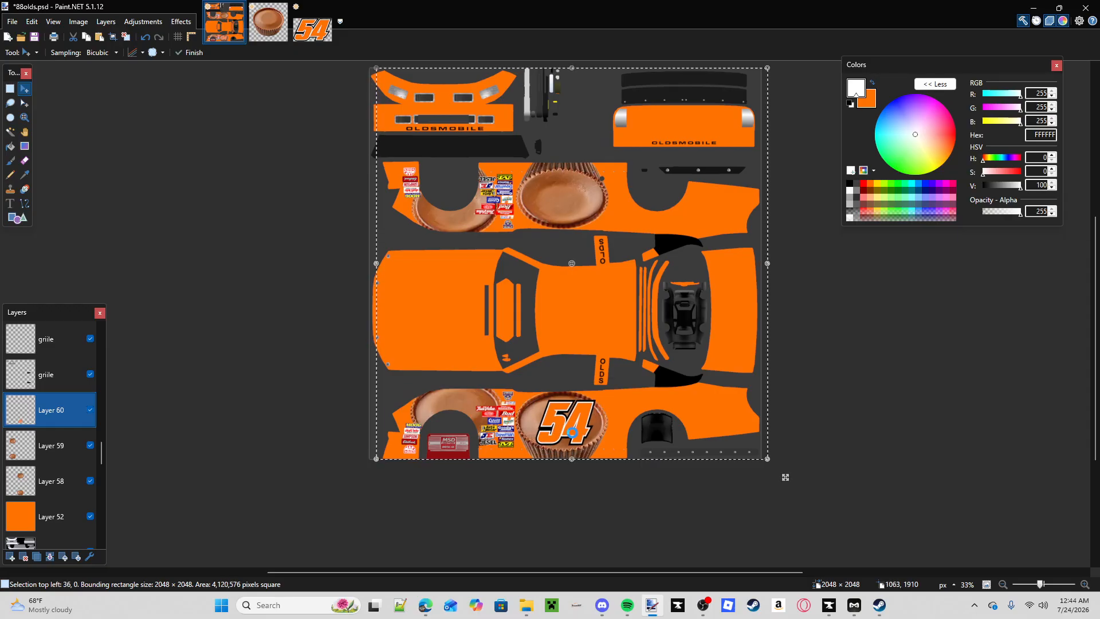
key("Return")
mouse_move(643, 417)
left_mouse_down()
mouse_move(658, 484)
mouse_move(645, 426)
mouse_move(528, 406)
mouse_move(663, 410)
left_mouse_up()
left_click(146, 38)
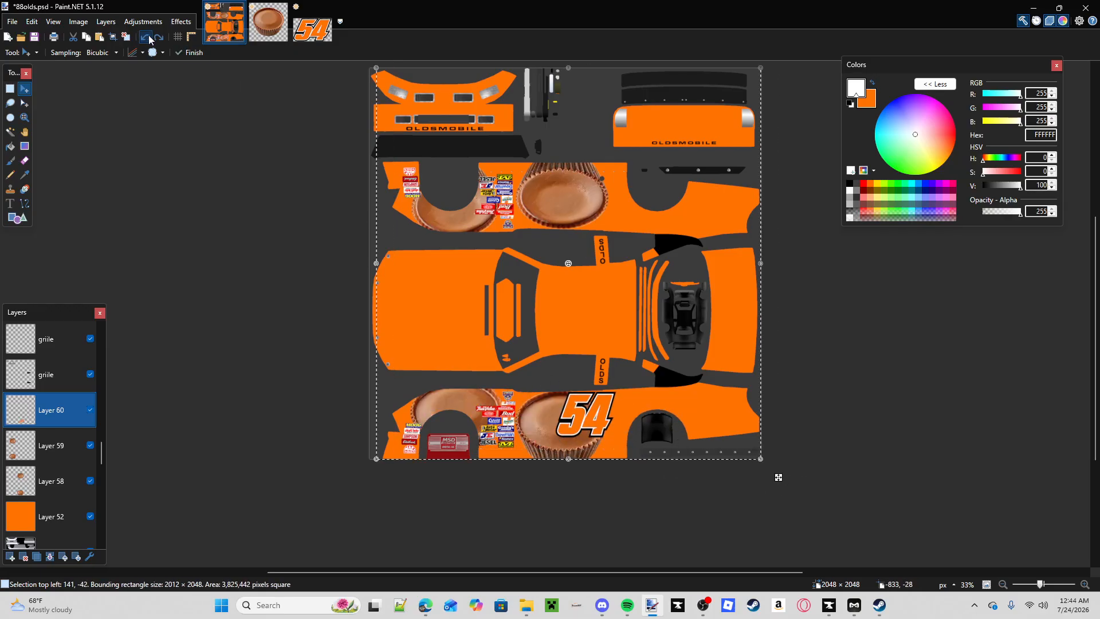
left_click(147, 38)
left_click(149, 39)
left_click(149, 39)
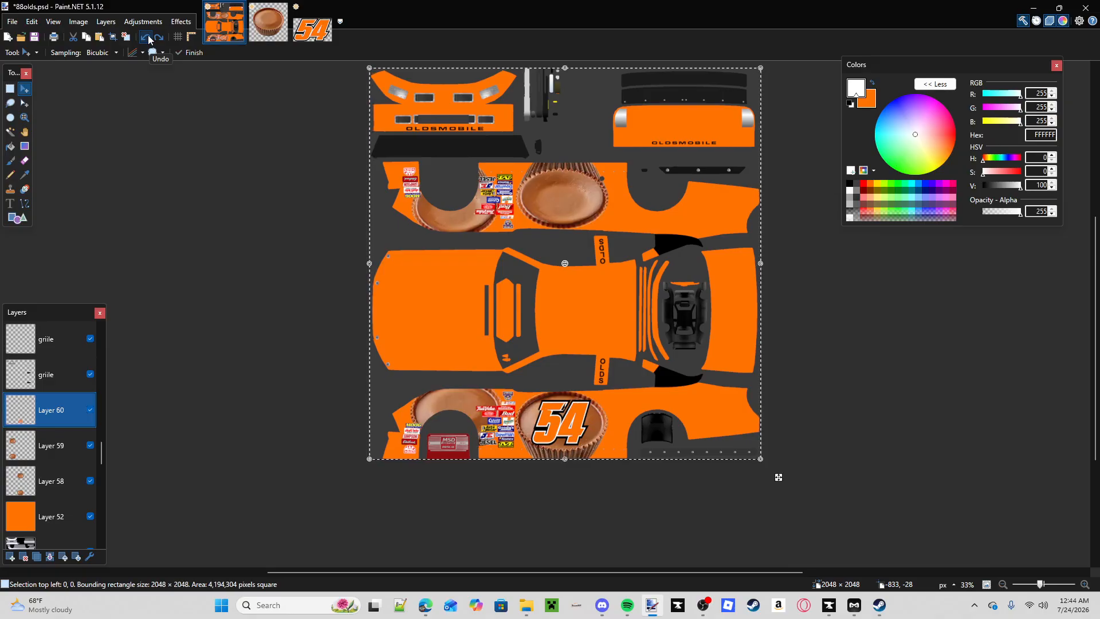
left_click(149, 39)
left_click(149, 39)
left_click(149, 39)
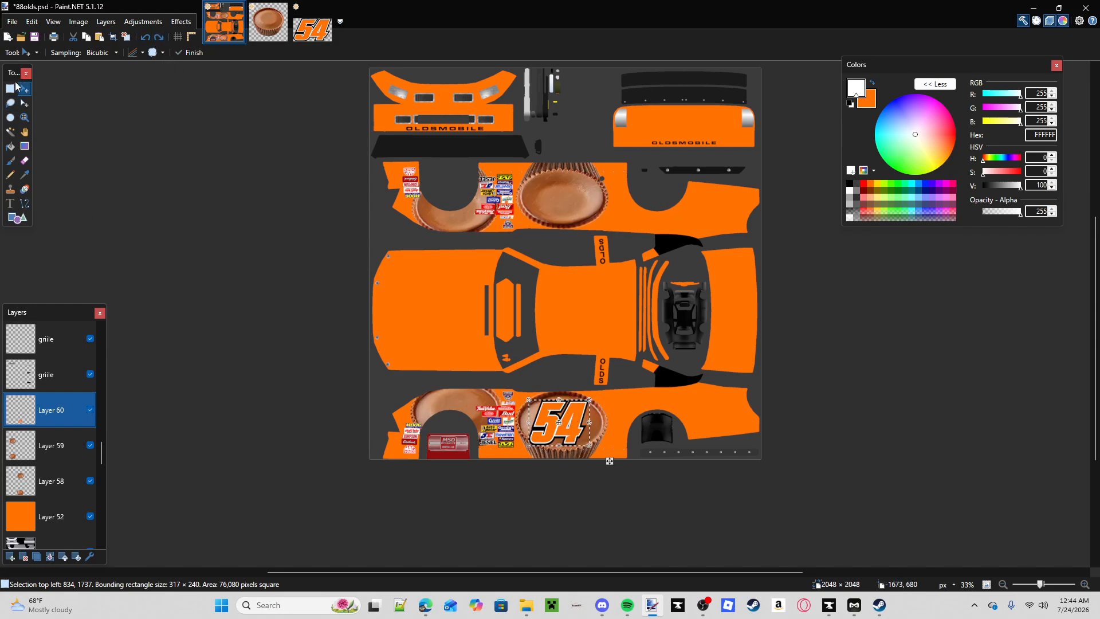
- Place a copy of the 54 rotated 180° on the upper side's peanut butter cup and a larger 54 on the roof
left_click_drag(606, 459, 519, 160)
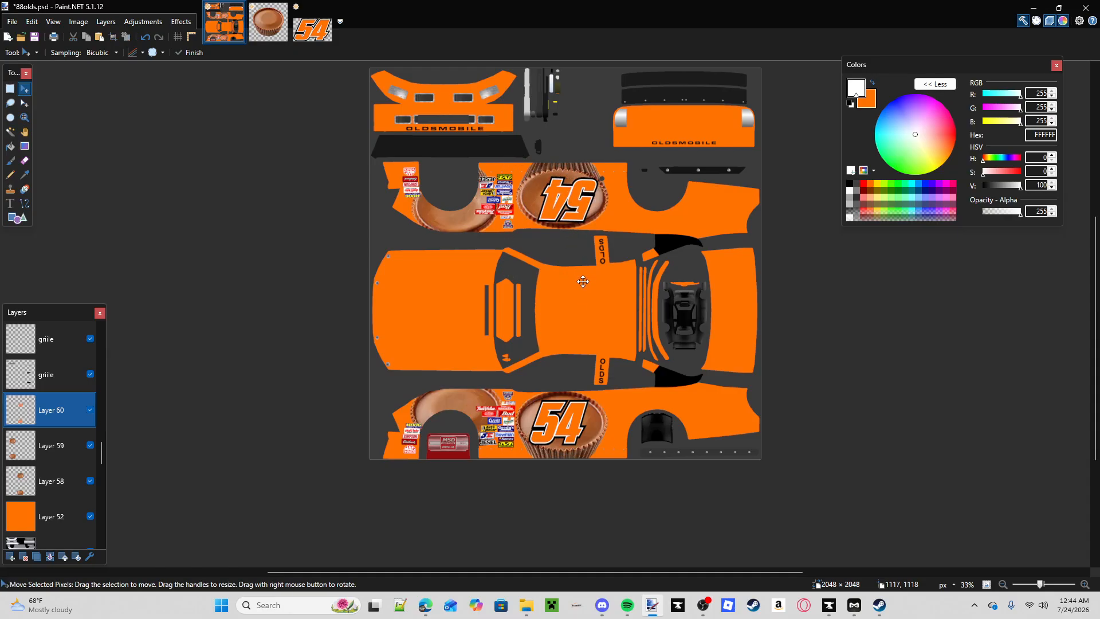
key("ctrl+v")
left_click_drag(624, 376, 618, 355)
left_click_drag(629, 358, 649, 363)
key("ctrl+d")
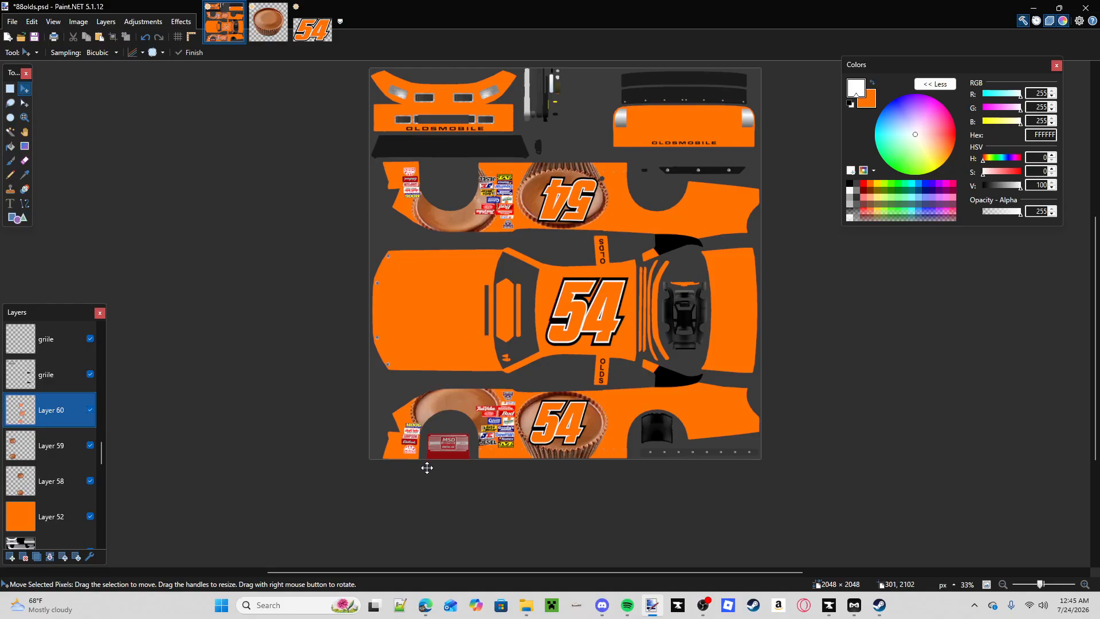
left_click_drag(74, 411, 70, 450)
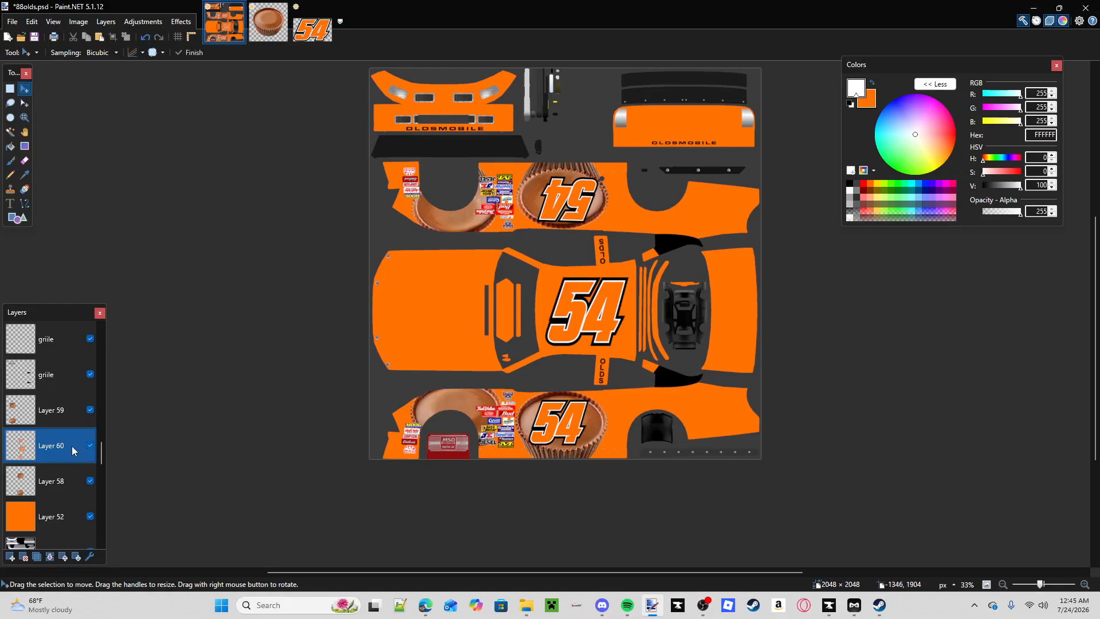
left_click_drag(70, 447, 67, 481)
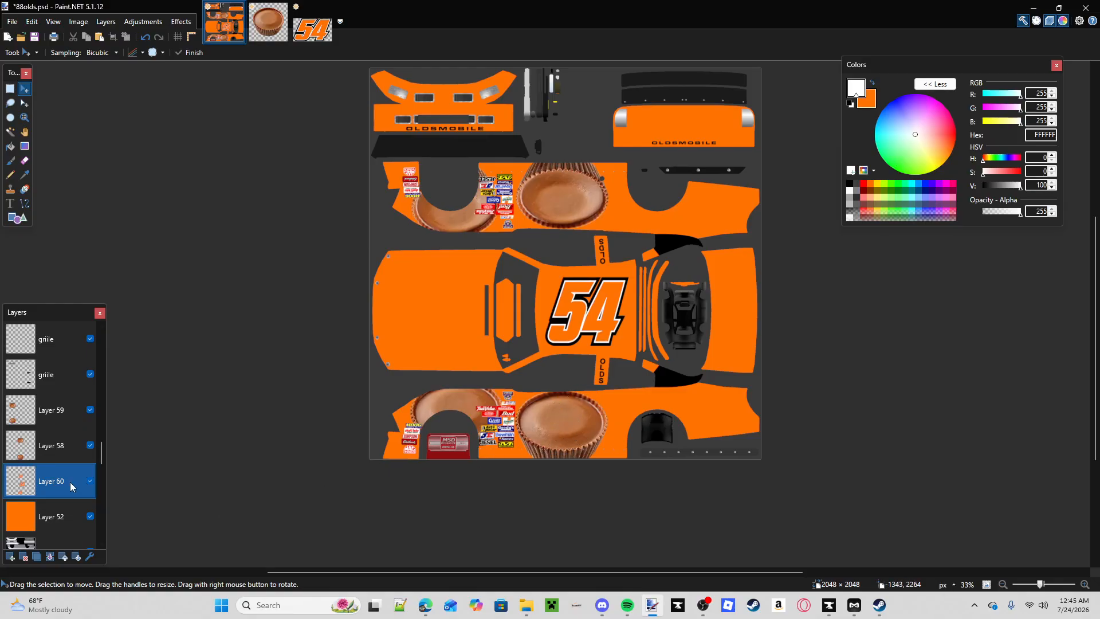
left_click_drag(70, 482, 69, 410)
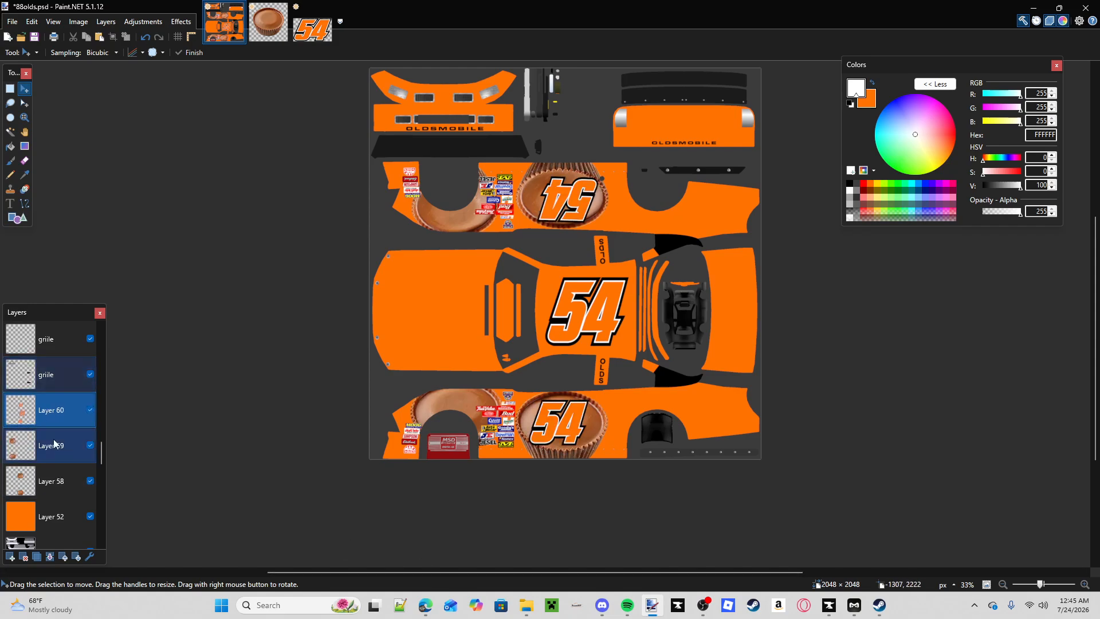
- Switch to the Edge browser and run an image search for "Reeses logo" in the new tab
left_click(426, 605)
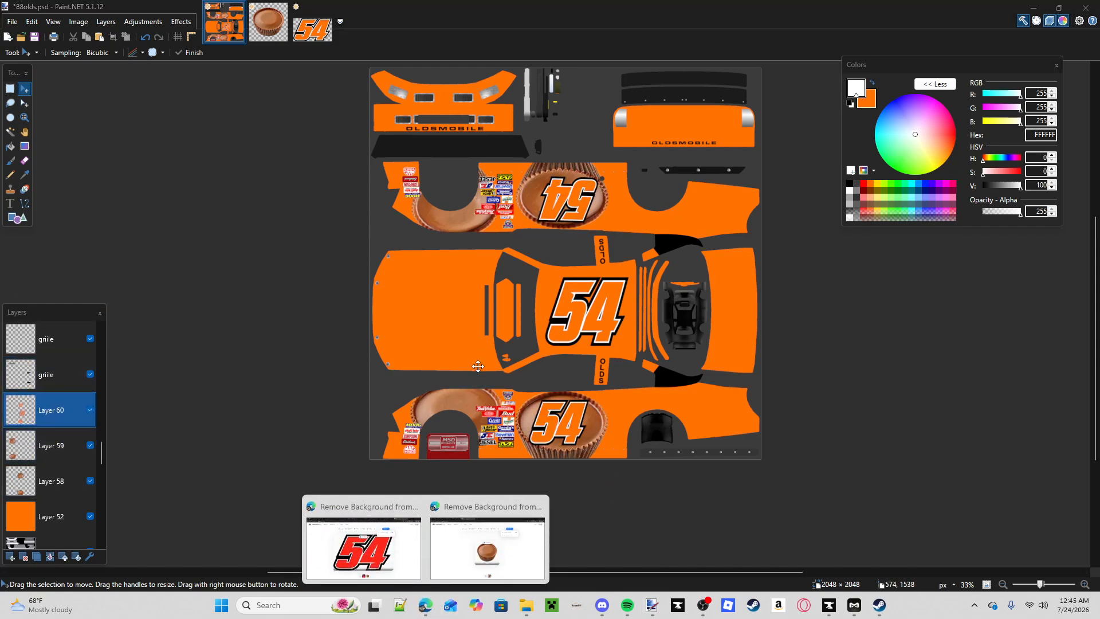
left_click(467, 558)
left_click(446, 11)
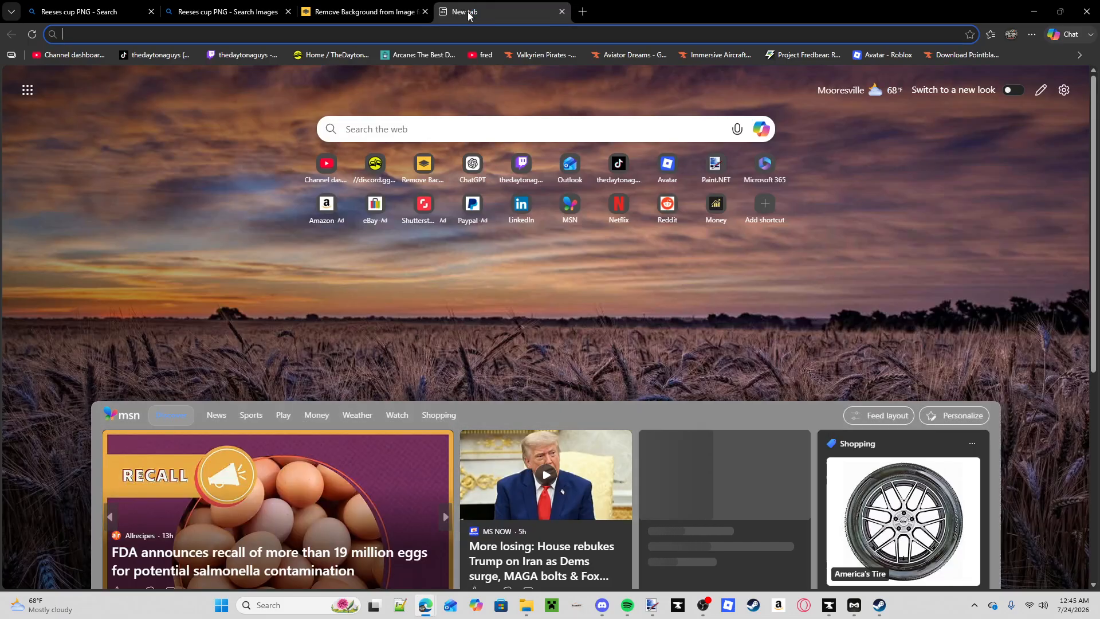
type("Reeses l")
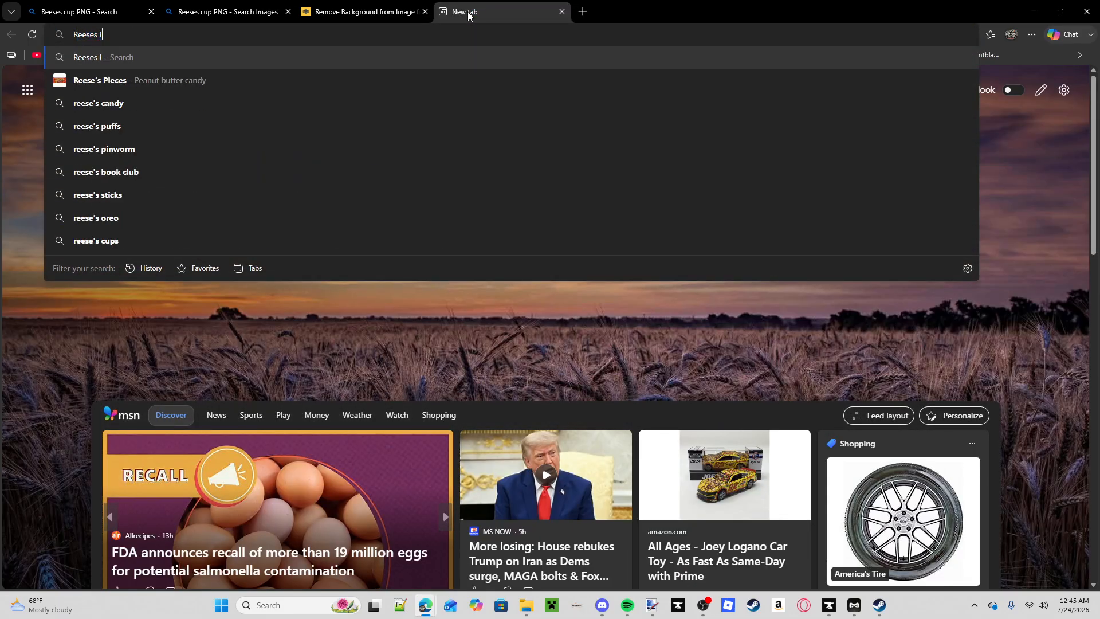
type("ogo")
key("Return")
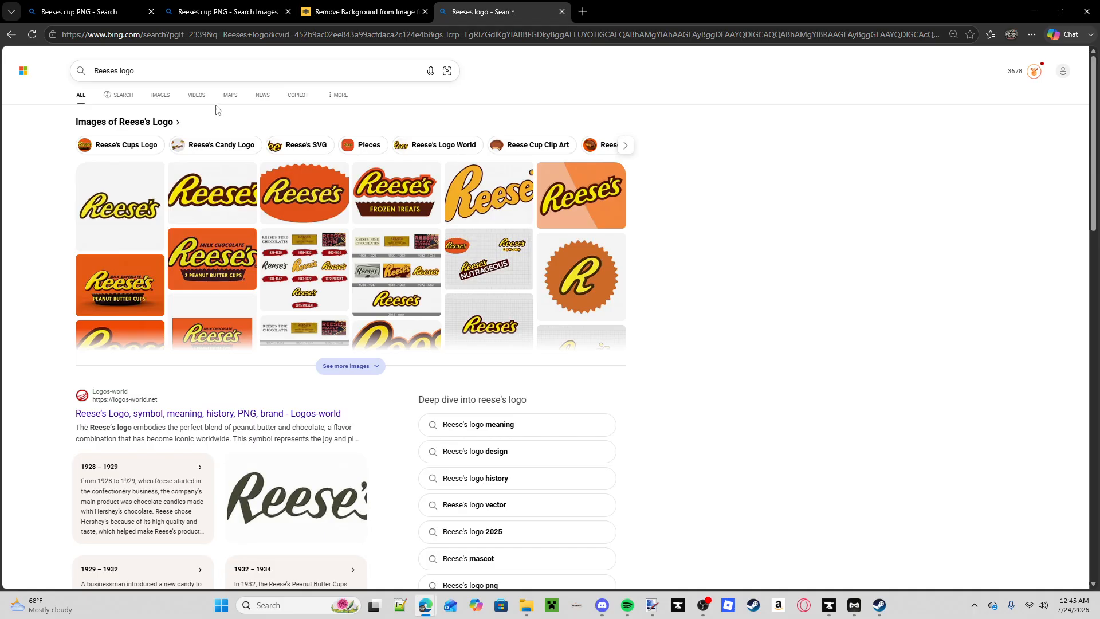
left_click(160, 95)
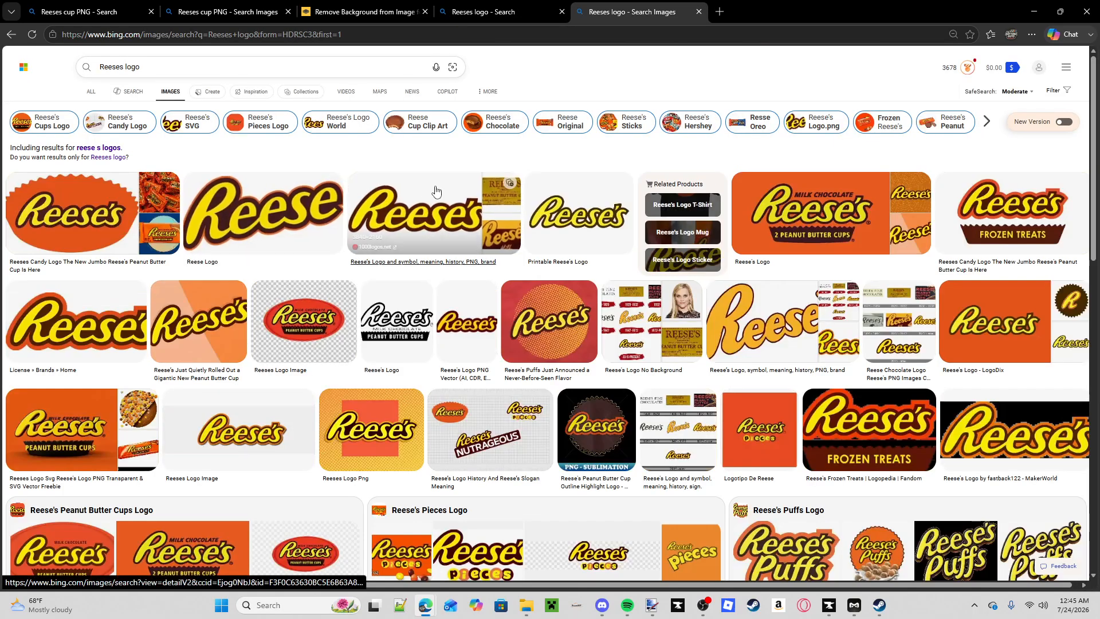
- Open the yellow Reese's logo with the brown outline from 1000logos.net and upload it to remove.bg for background removal
left_click(435, 191)
left_click_drag(361, 388, 417, 51)
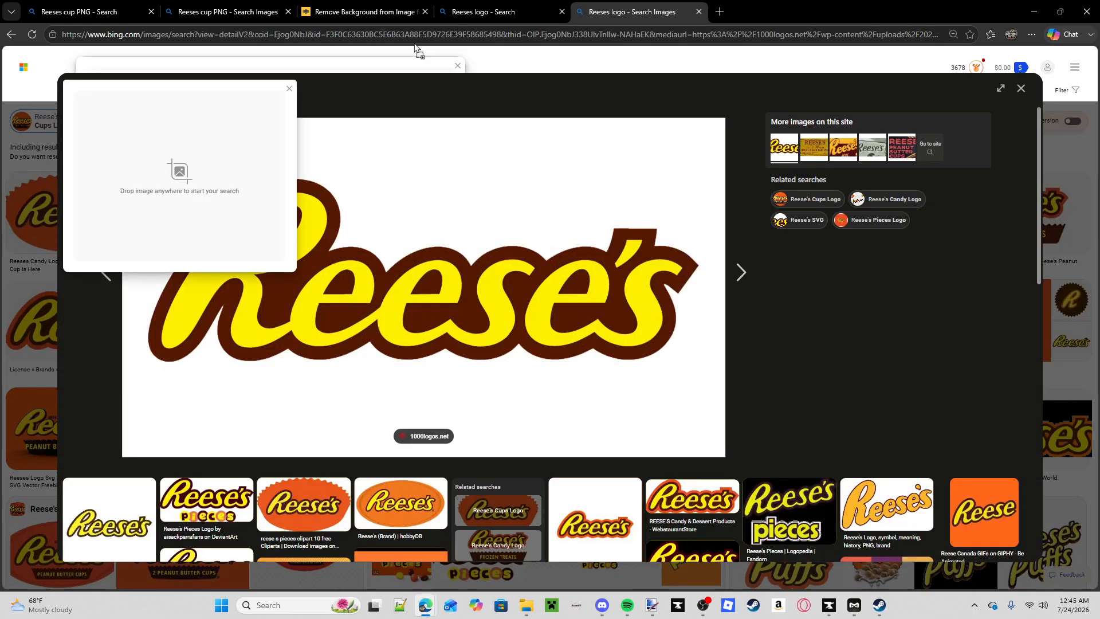
left_click_drag(389, 12, 447, 262)
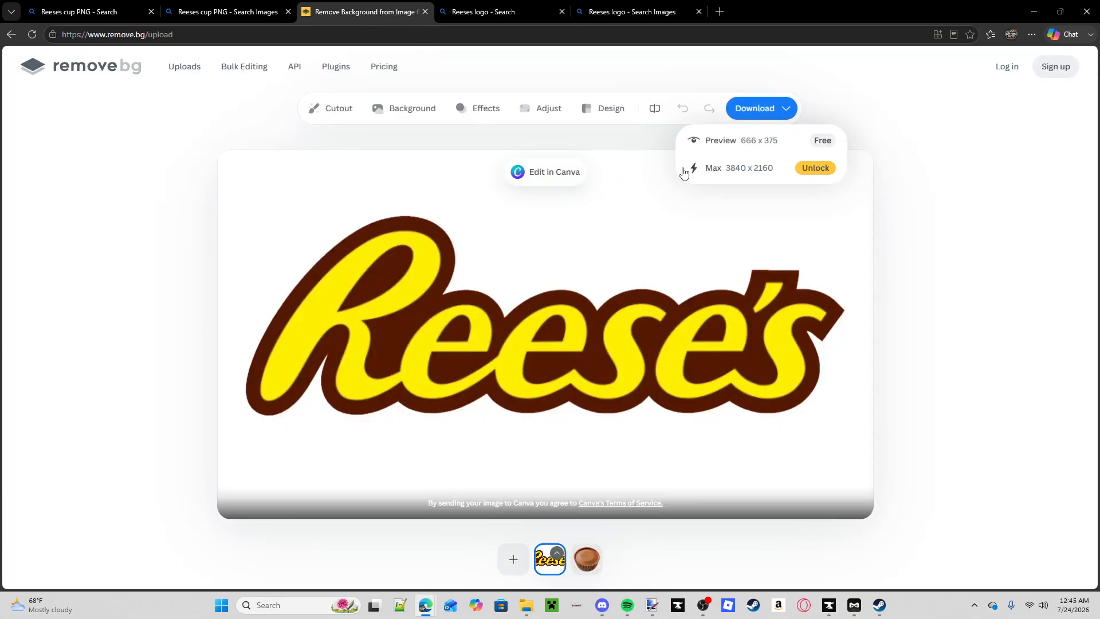
- Download the free 666 x 375 preview of the logo cutout and open the file in Paint.NET
left_click(724, 147)
mouse_move(917, 91)
left_mouse_down()
mouse_move(799, 152)
mouse_move(641, 553)
mouse_move(608, 602)
mouse_move(652, 601)
mouse_move(594, 375)
left_mouse_up()
left_click(549, 308)
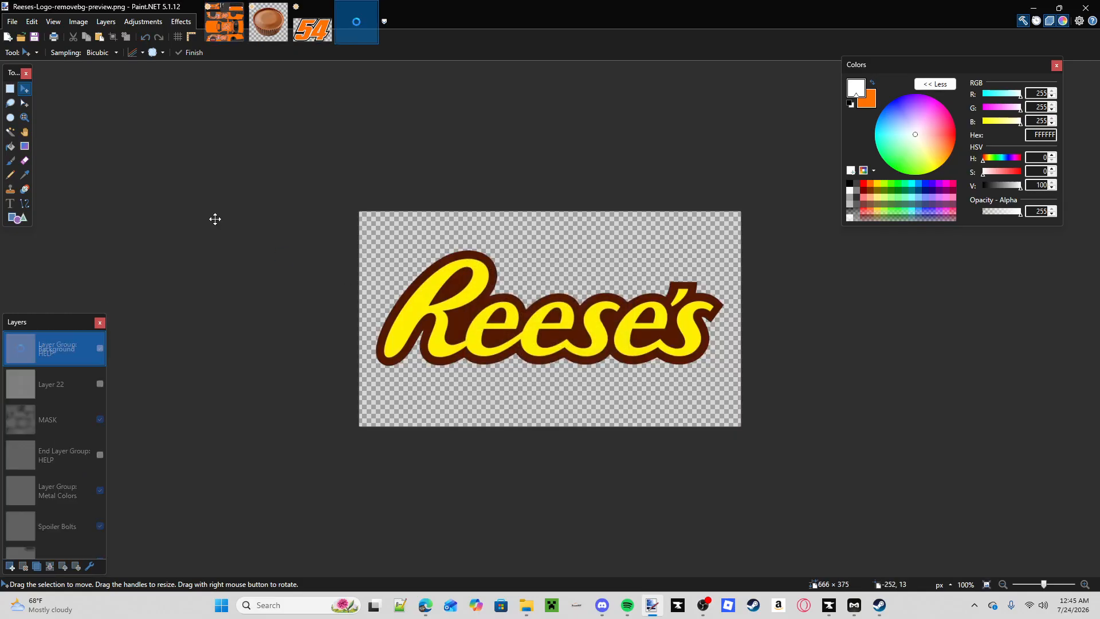
- Copy a rectangular area around the whole Reese's logo, about 639 x 241 pixels, and paste it into Layer 59 of 88olds.psd
left_click(10, 89)
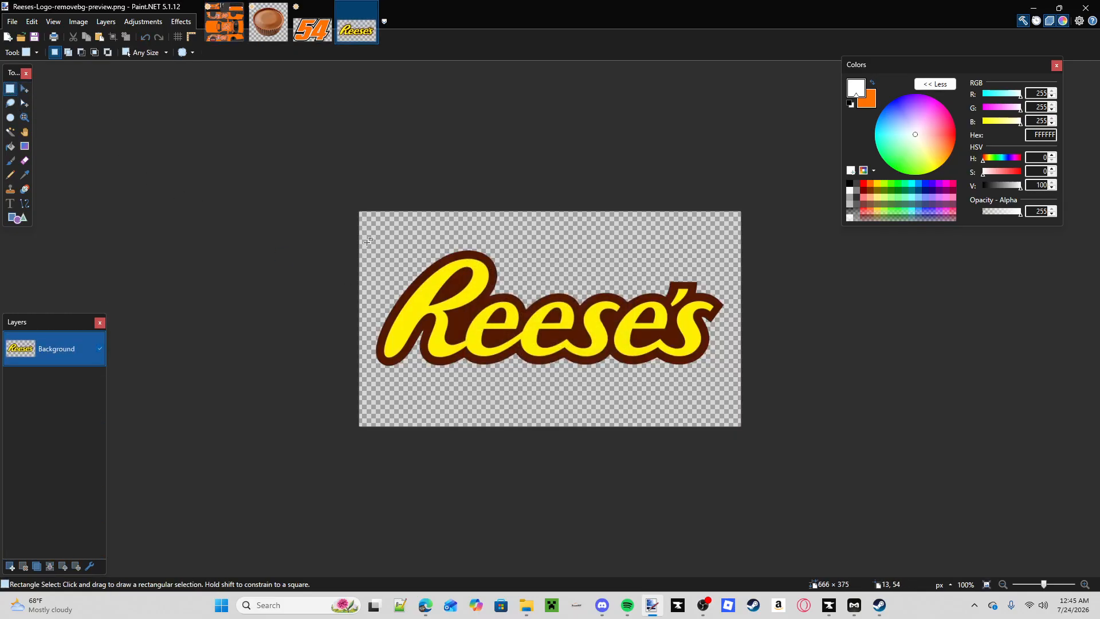
left_click_drag(365, 243, 730, 380)
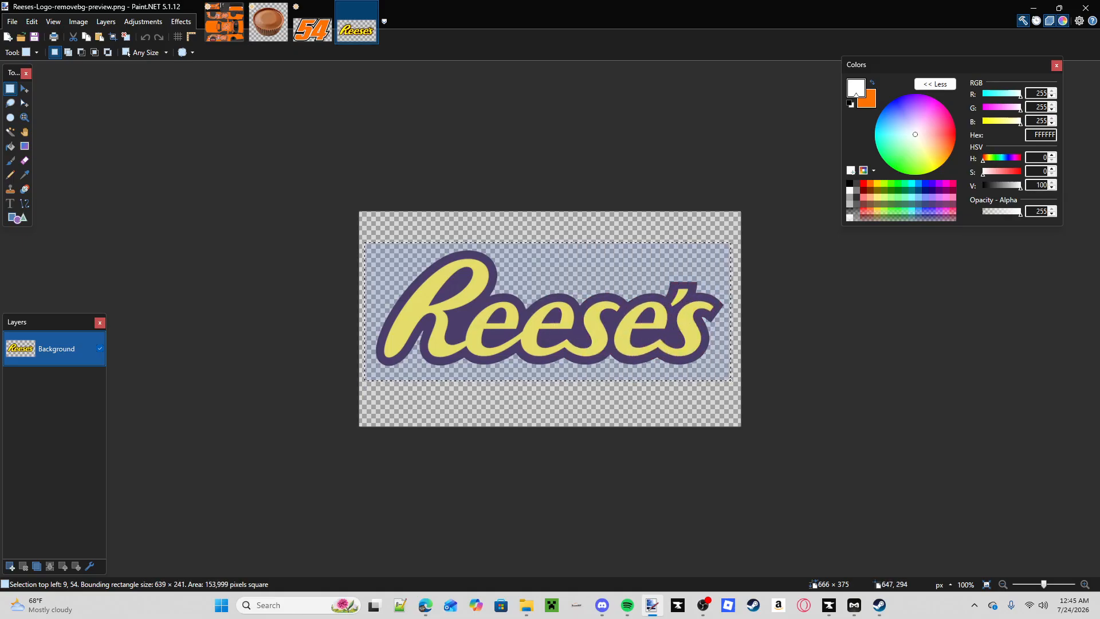
left_click(225, 23)
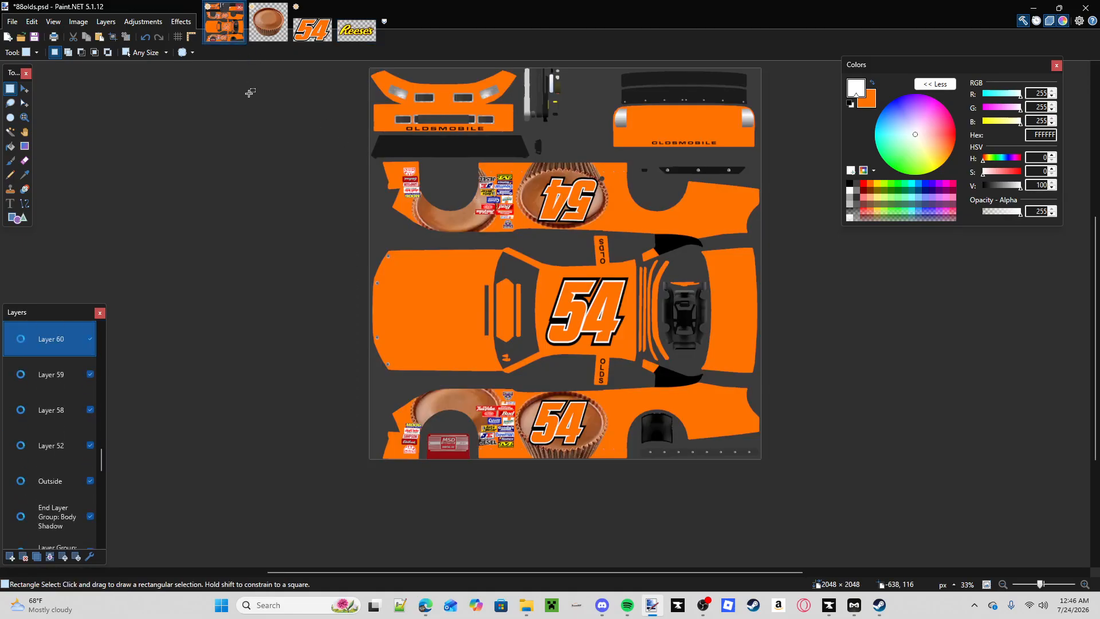
left_click(50, 391)
key("ctrl+v")
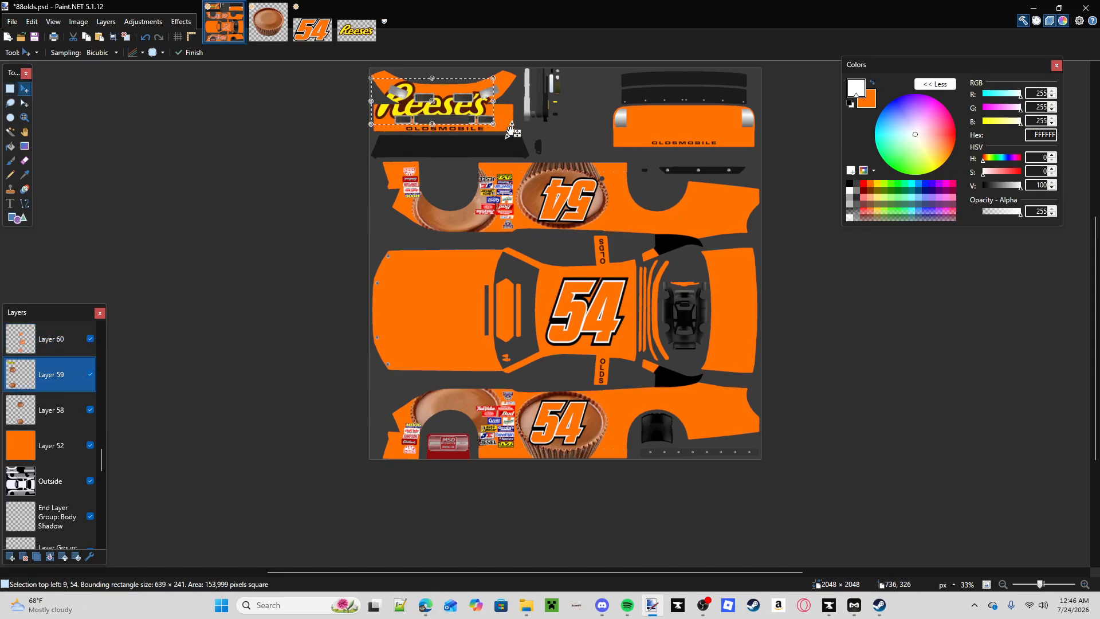
- Enlarge the pasted Reese's logo, move it onto the lower side's rear quarter panel and tilt it about 4°
left_click_drag(511, 131, 747, 439)
left_click_drag(725, 384, 745, 382)
key("ctrl+d")
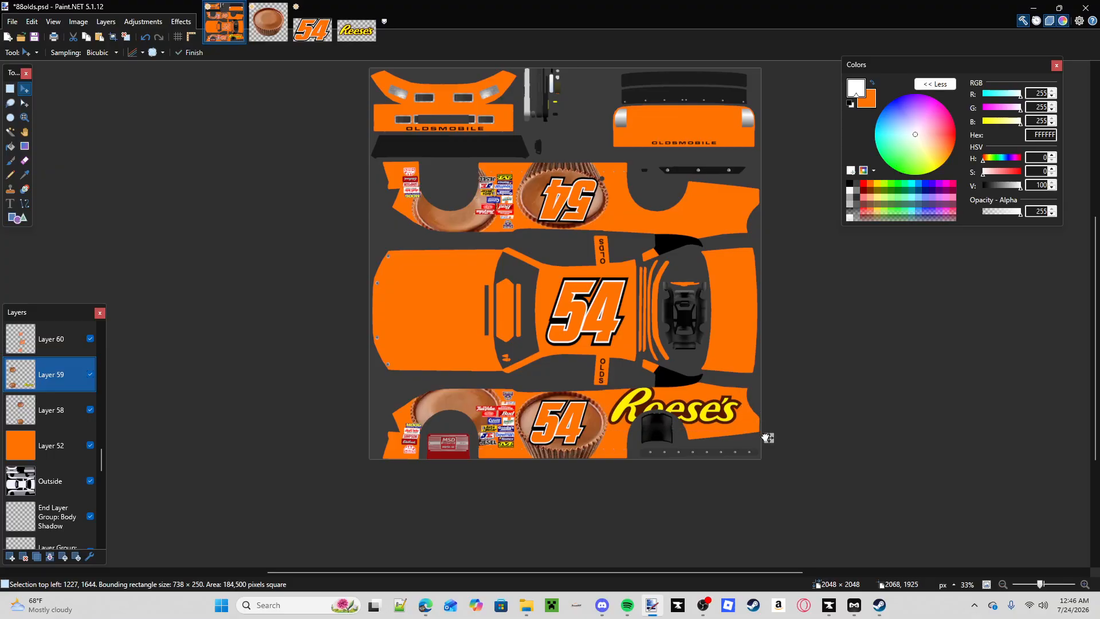
key("ctrl+z")
mouse_move(767, 438)
left_mouse_down()
mouse_move(751, 437)
mouse_move(770, 427)
left_mouse_up()
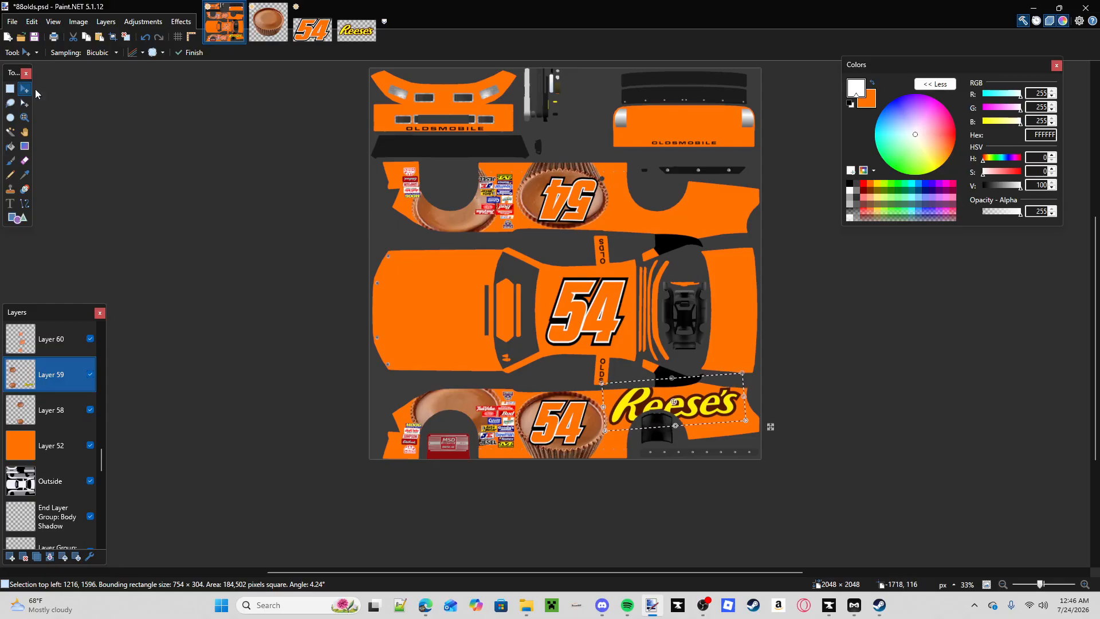
- Place a copy of the tilted Reese's logo on the upper side's rear quarter panel, rotated about 171°
left_click(8, 90)
key("m")
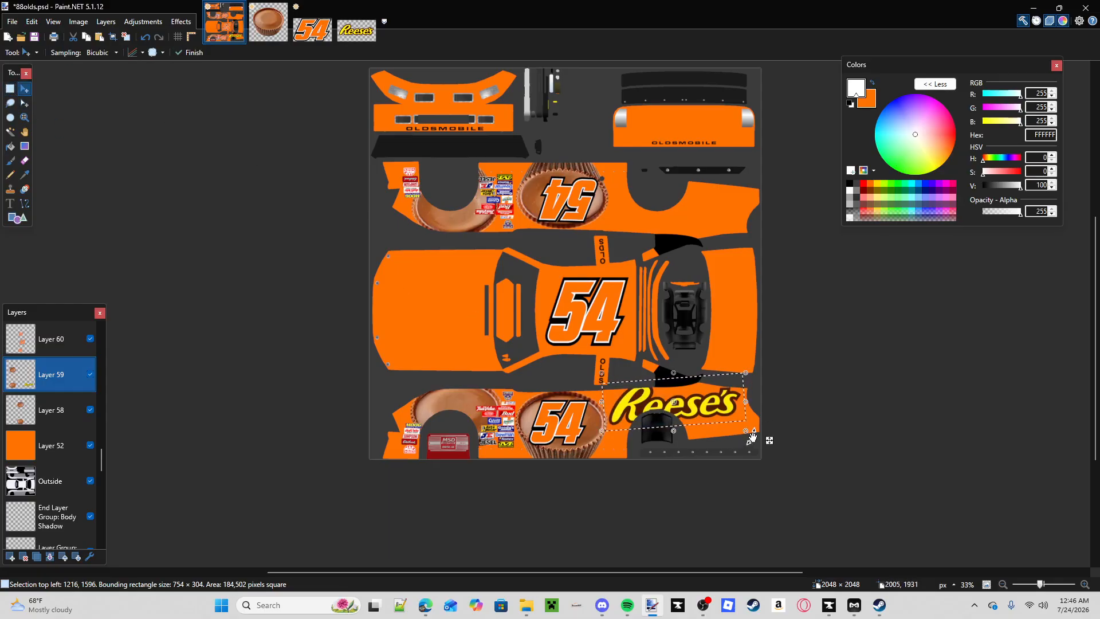
left_click_drag(755, 428, 580, 169)
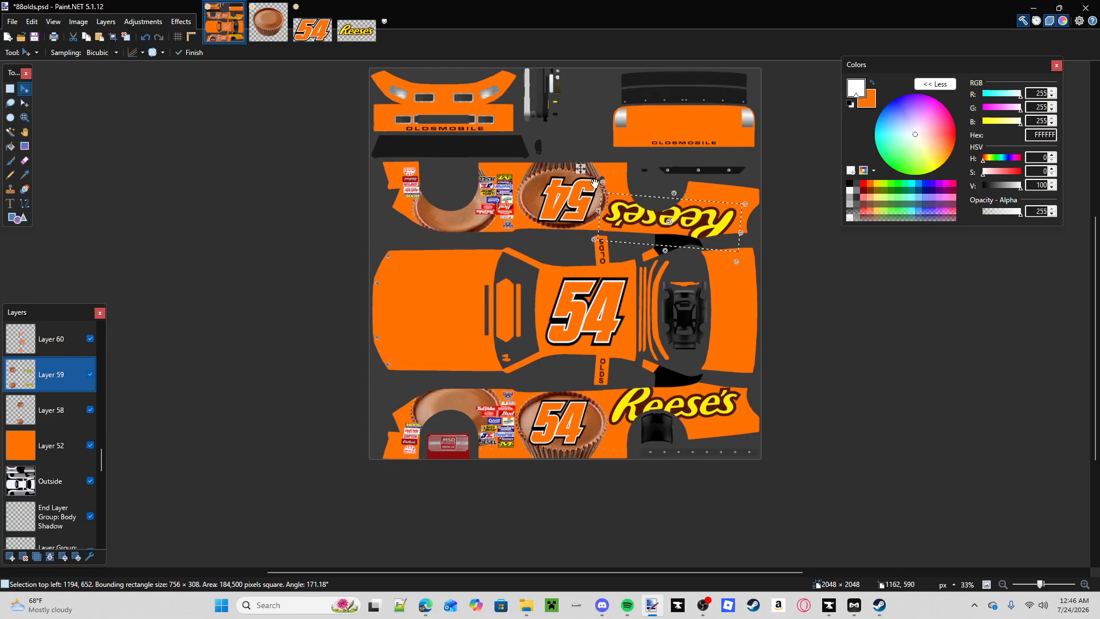
- Paste another Reese's logo and place it across the hood, rotated to about -77°
key("ctrl+v")
left_click_drag(711, 401, 480, 295)
left_click_drag(539, 327, 432, 401)
left_click_drag(464, 330, 466, 341)
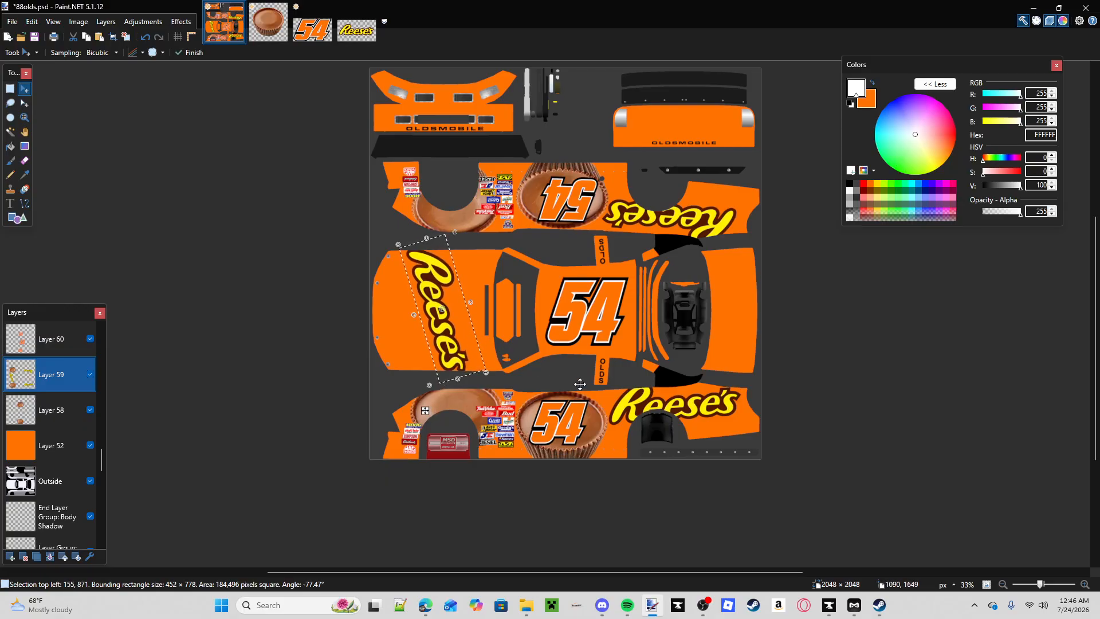
- Place two smaller Reese's logo copies, one on the trunk lid rotated about 87° and one straightened above OLDSMOBILE on the rear bumper
key("ctrl+v")
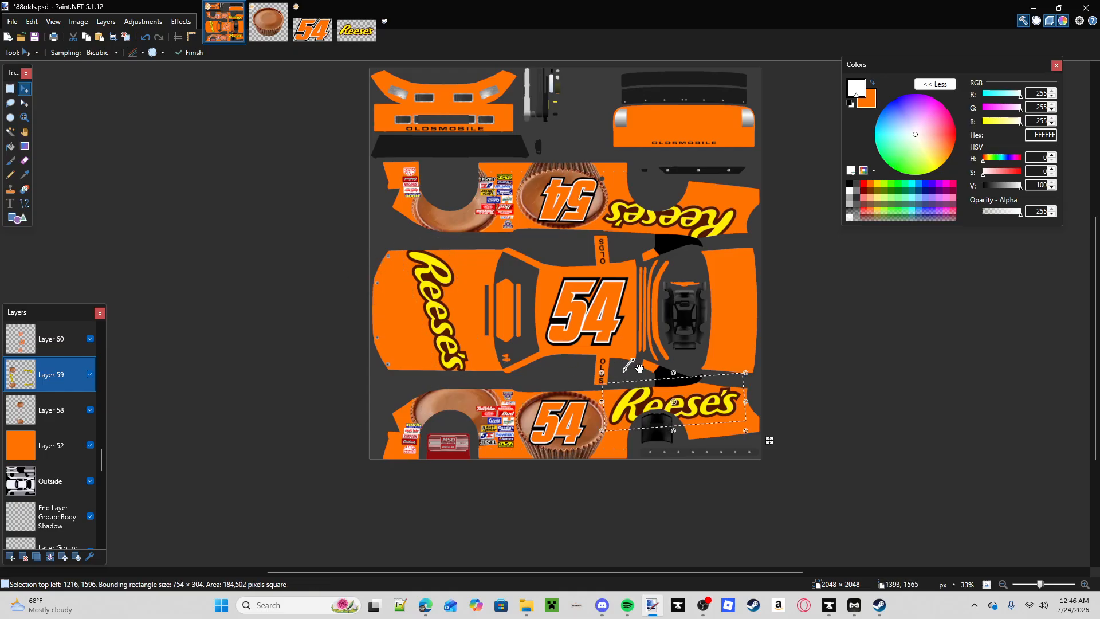
left_click_drag(738, 431, 766, 232)
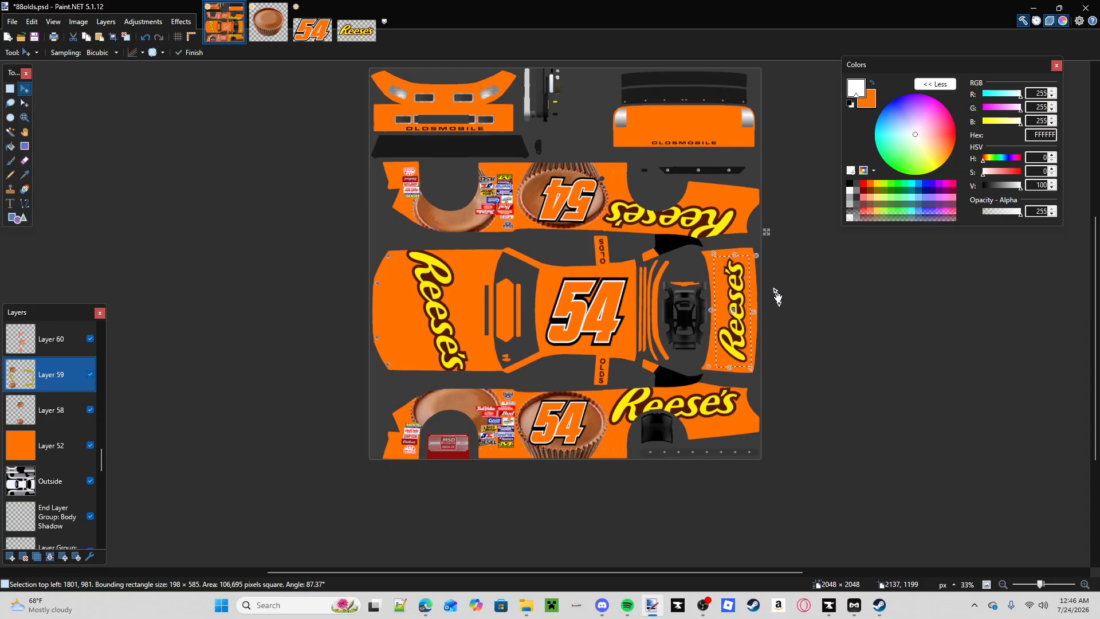
key("ctrl+v")
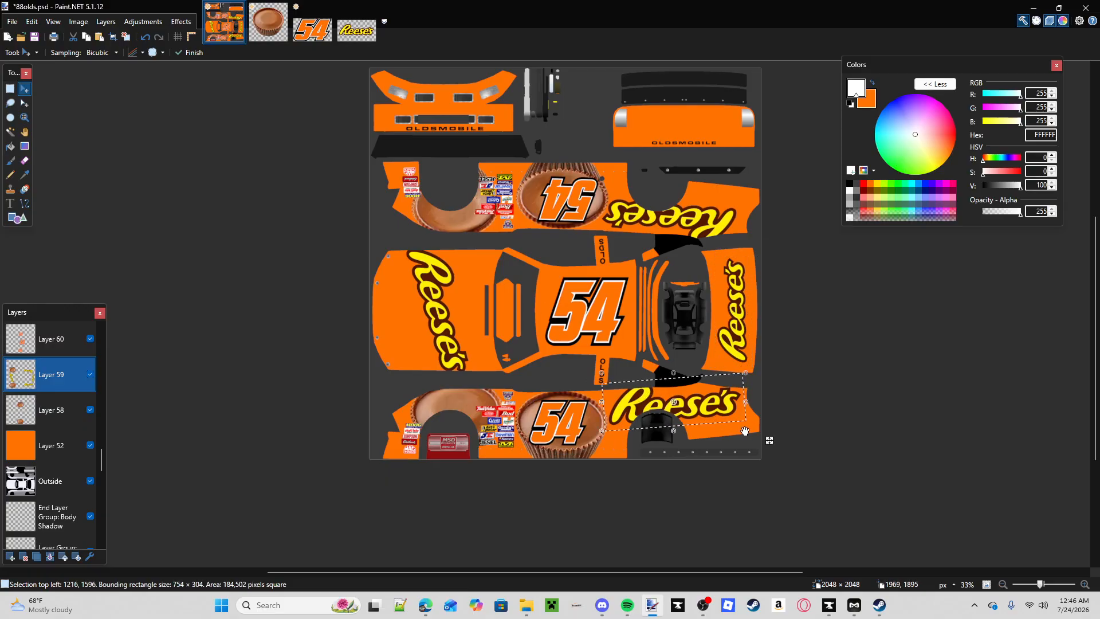
left_click_drag(744, 431, 749, 149)
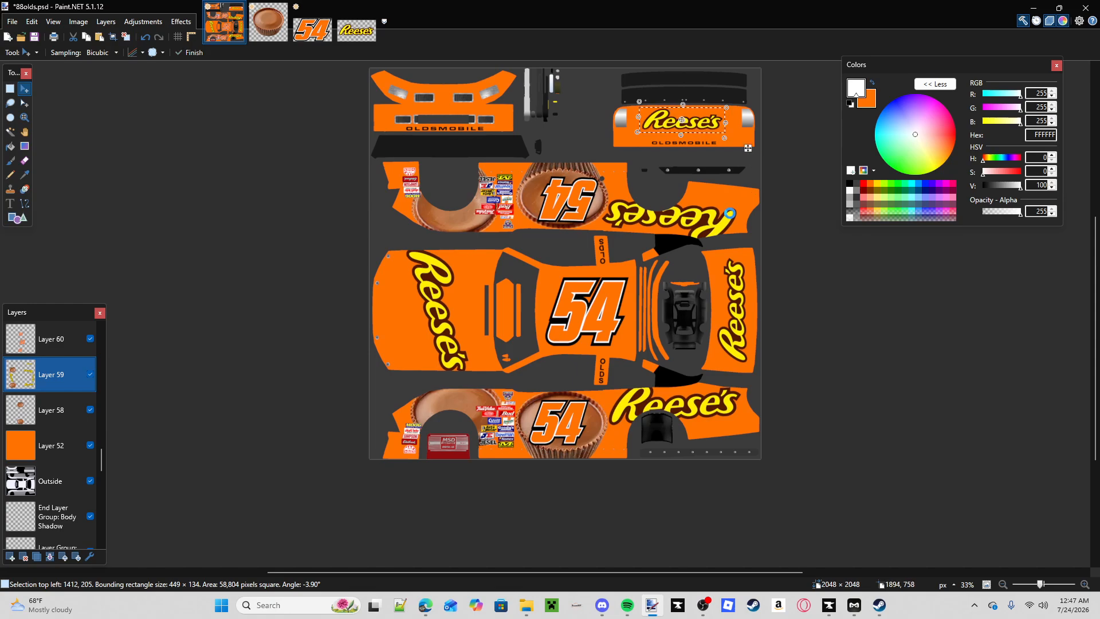
key("ctrl+d")
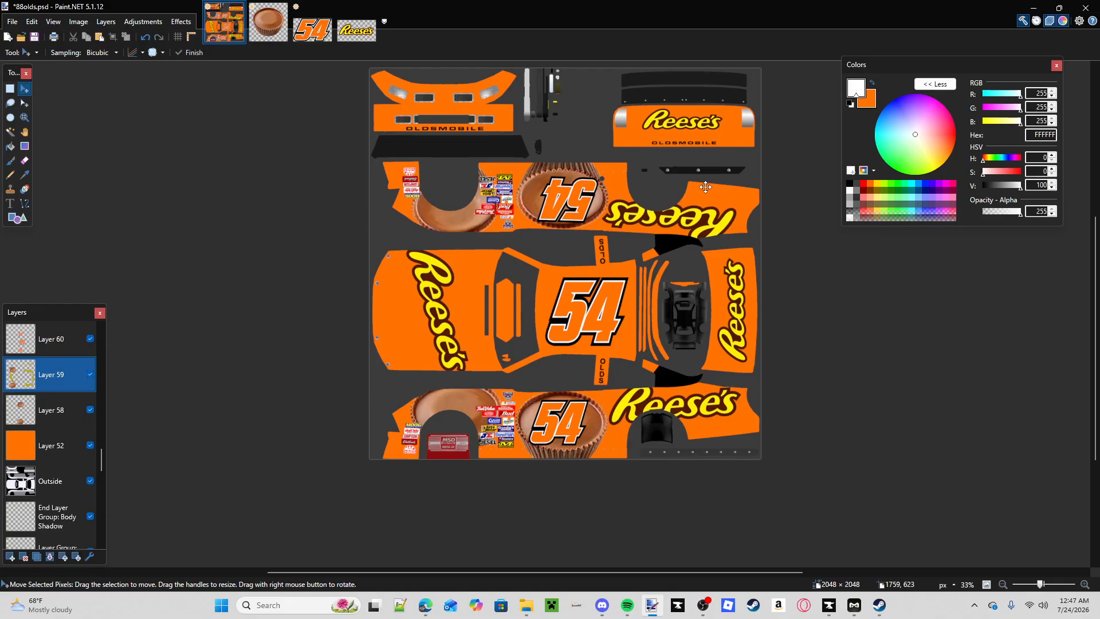
- Close the peanut butter cup, 54 and Reese's logo images, discarding their unsaved changes
left_click(284, 8)
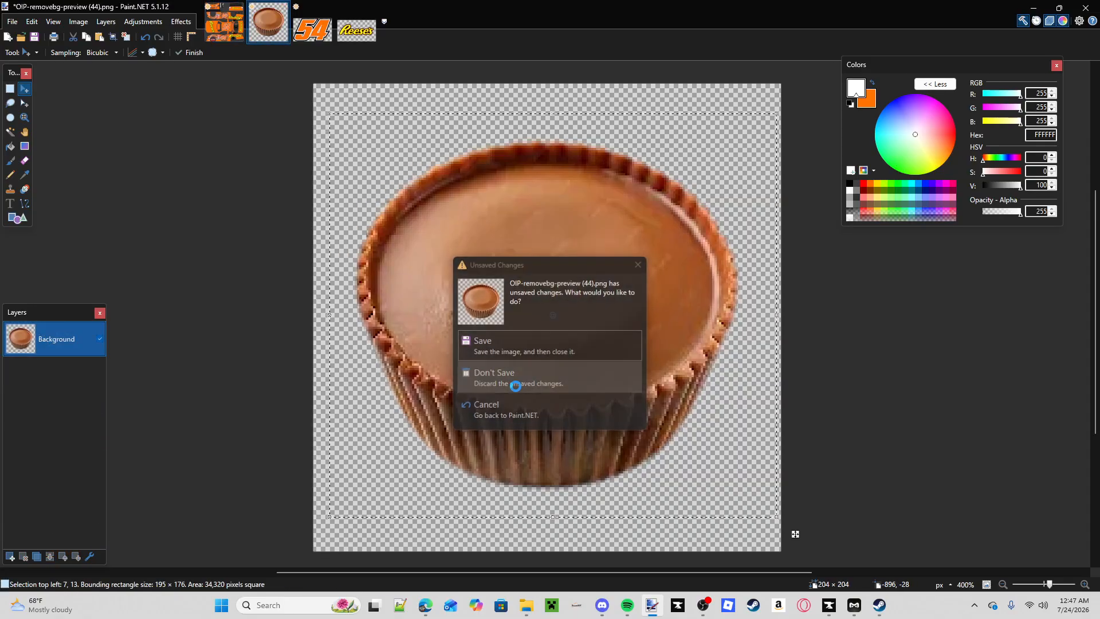
left_click(504, 376)
left_click(283, 8)
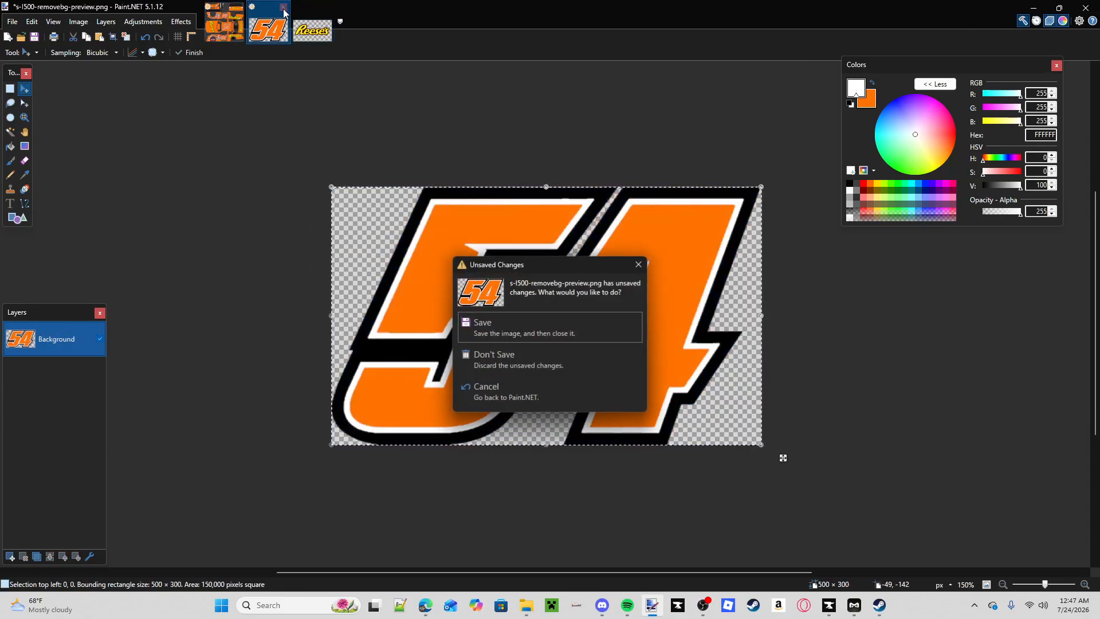
left_click(569, 350)
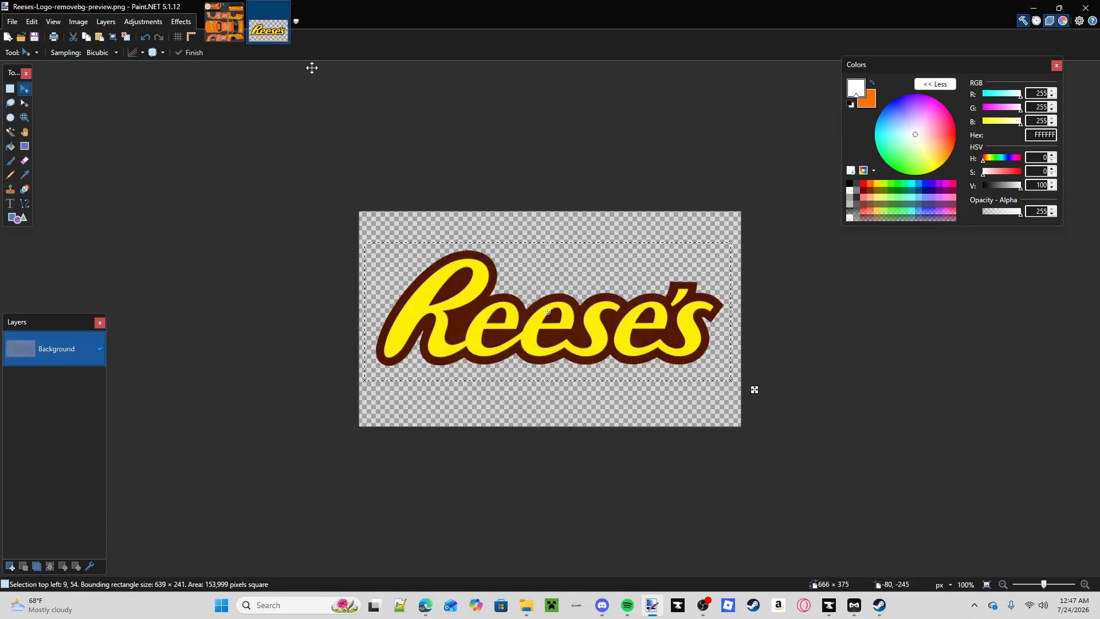
left_click(284, 8)
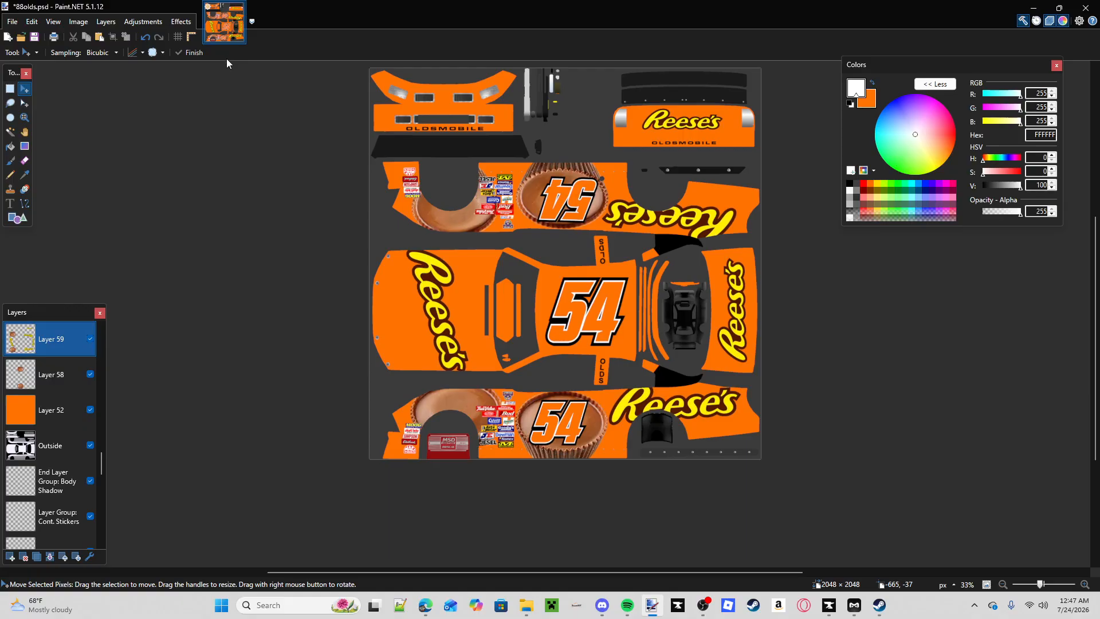
- Examine the narrow strips and small grey and yellow pieces near the template's upper edge up close
key("z")
left_click(578, 74)
left_click(578, 74)
left_click(575, 73)
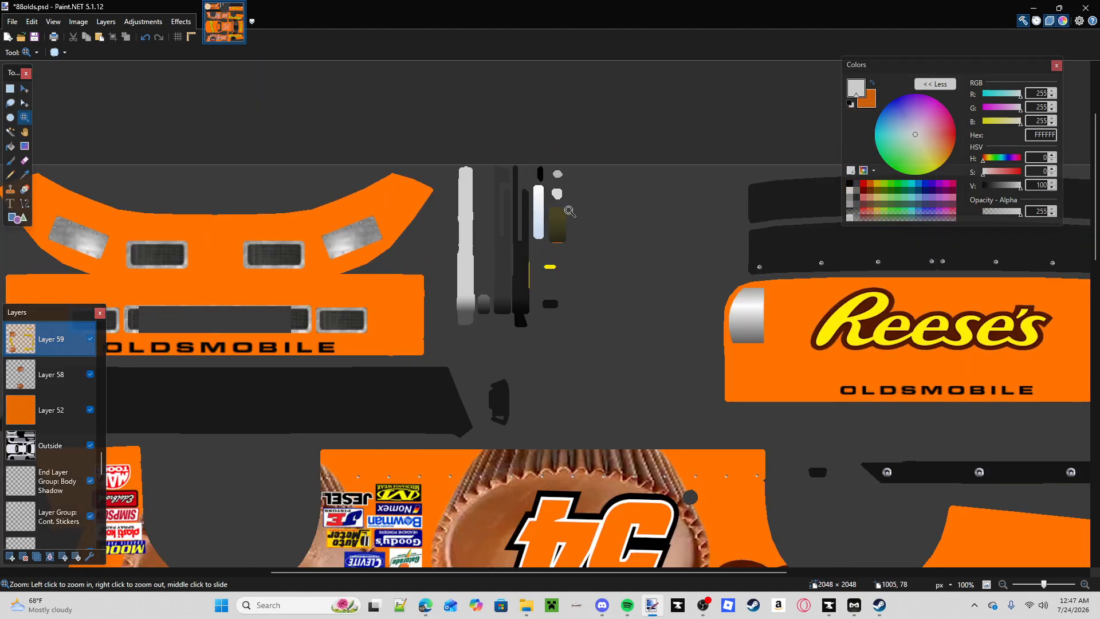
left_click(573, 73)
left_click(590, 224)
left_click(275, 226)
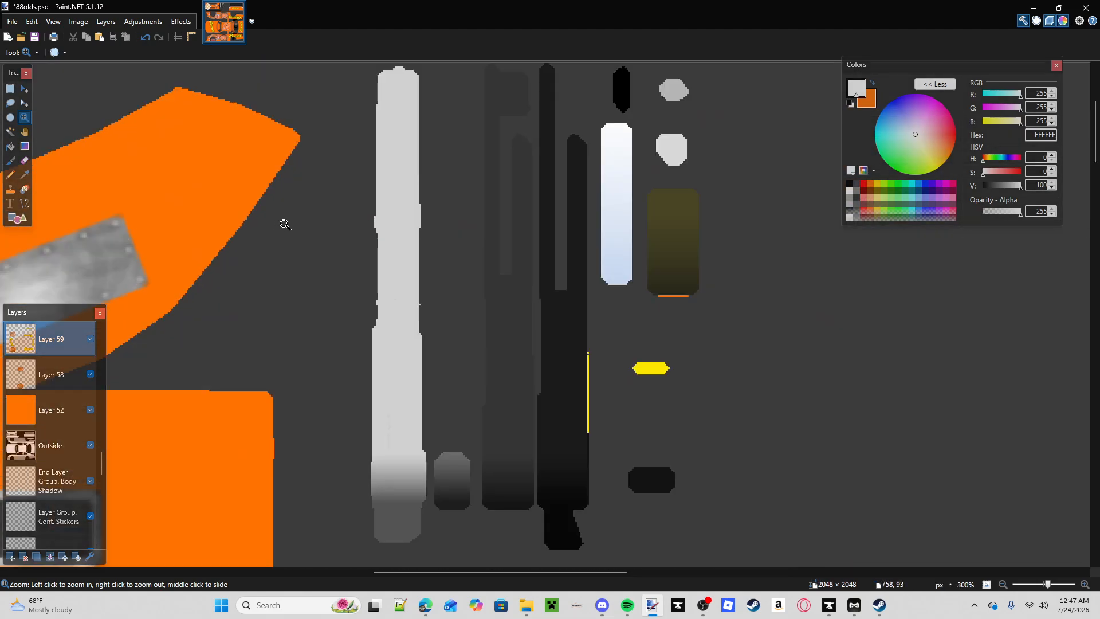
scroll(606, 276, "down", 3)
scroll(573, 177, "up", 4)
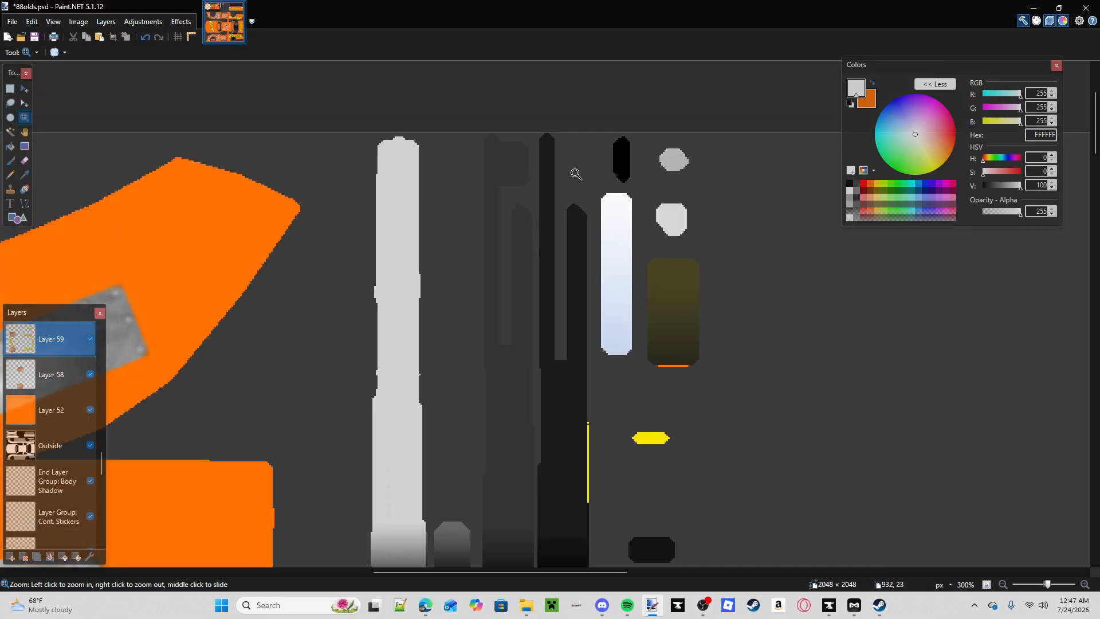
scroll(619, 309, "down", 2)
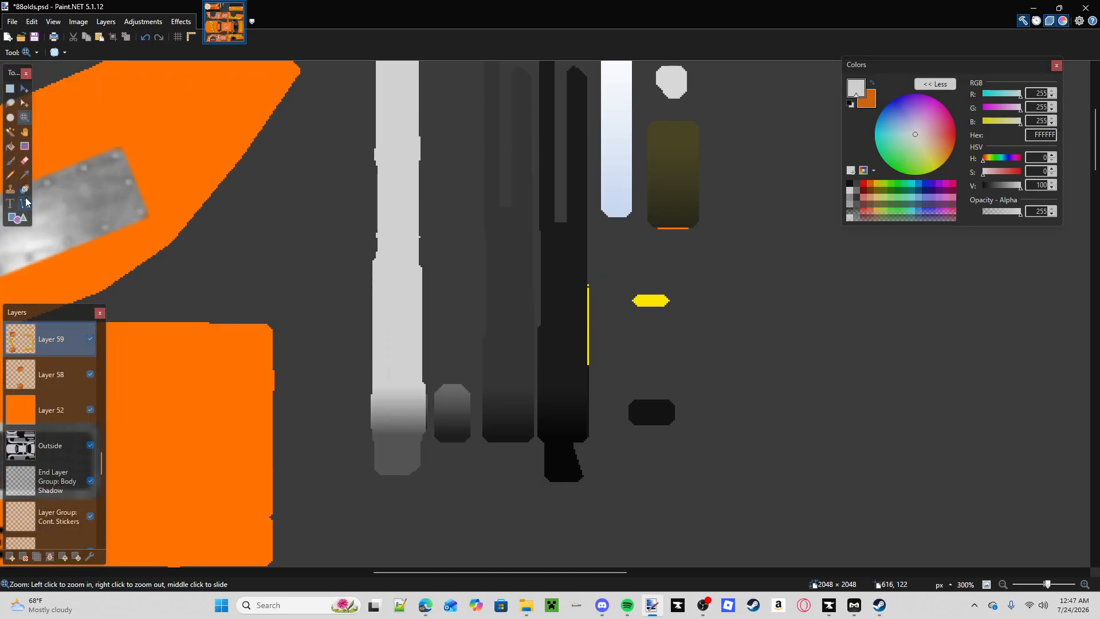
- Look through the layers from the RASTER layers up past Window Decal for the one holding the small pieces
scroll(39, 407, "up", 8)
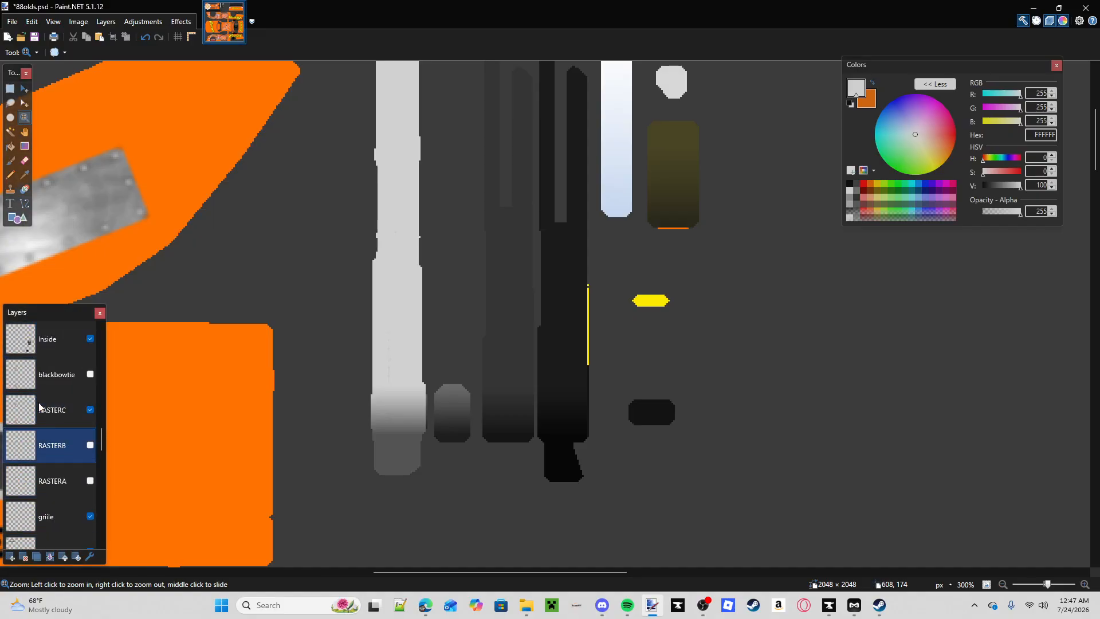
scroll(39, 406, "up", 1)
left_click(39, 406)
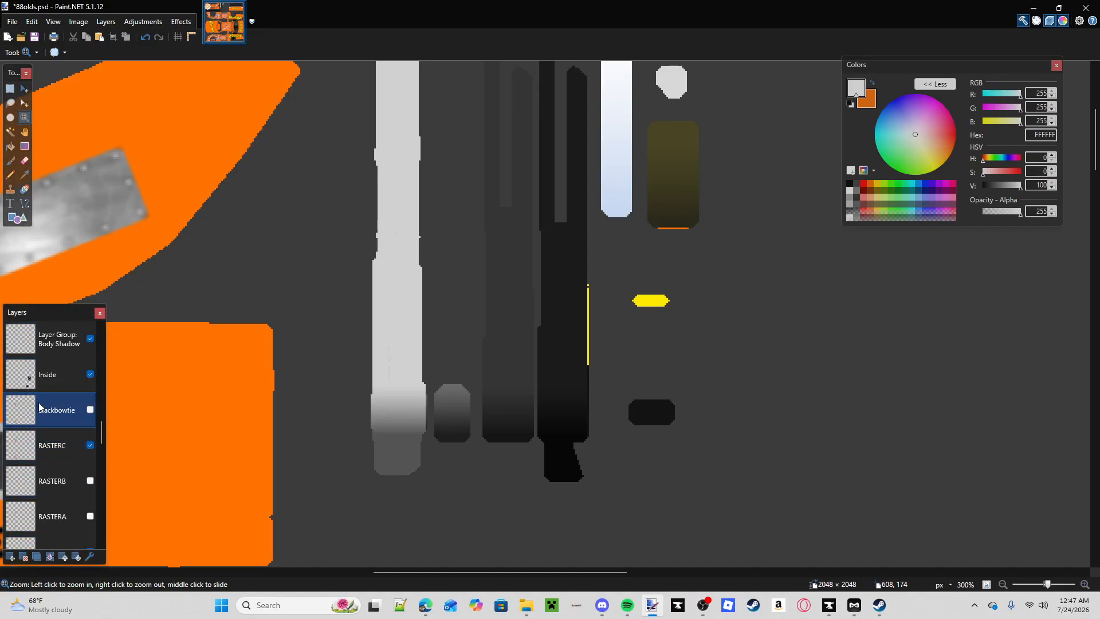
left_click(80, 439)
left_click(89, 412)
scroll(91, 413, "up", 5)
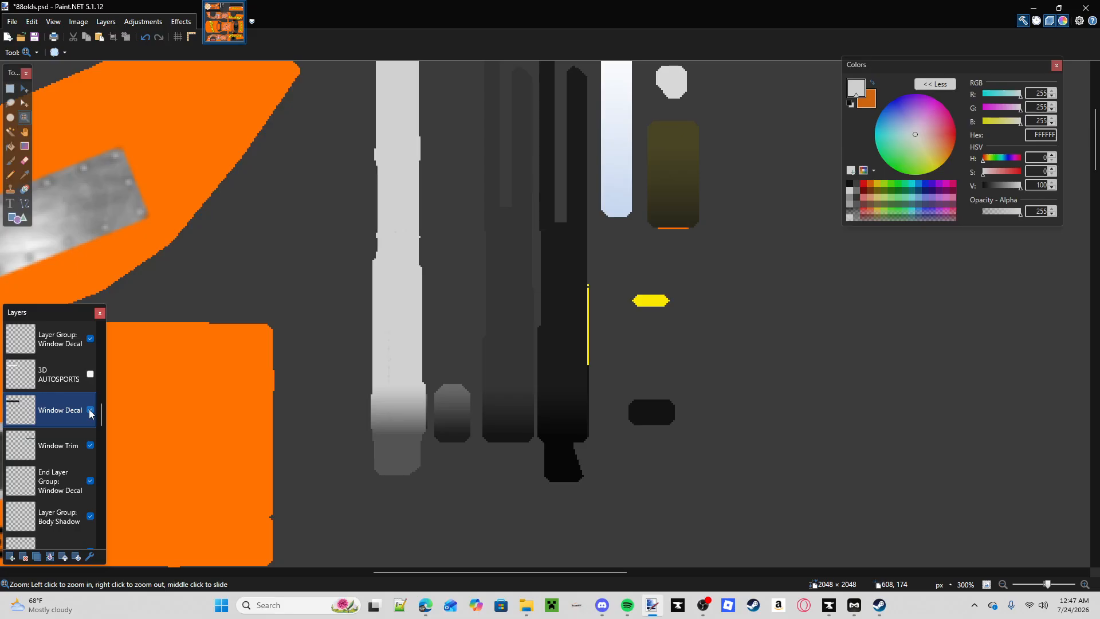
scroll(90, 414, "up", 3)
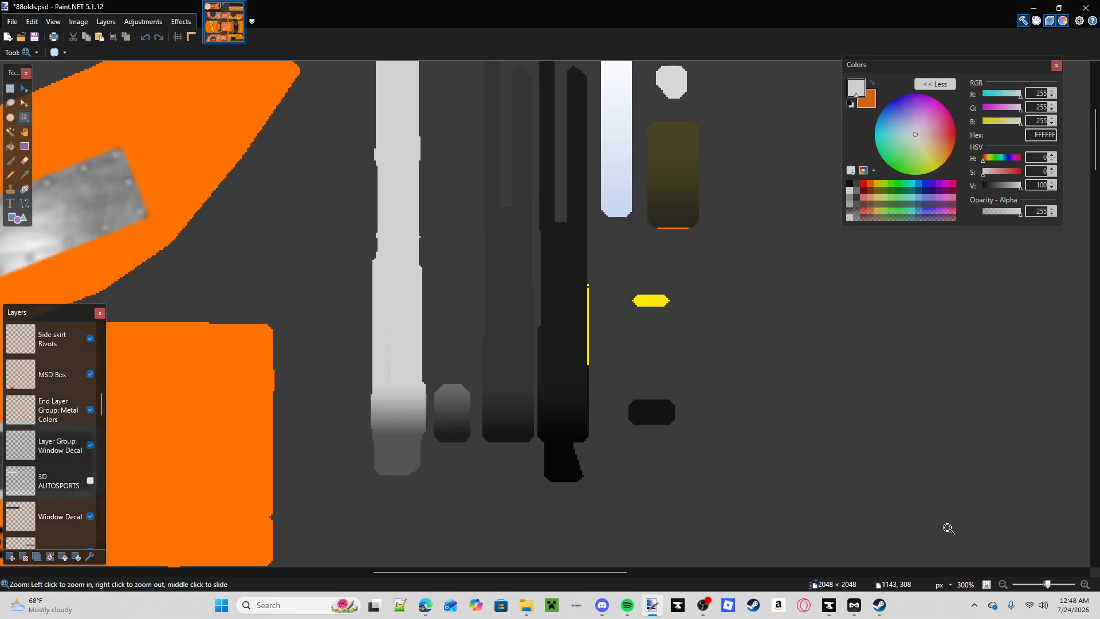
left_click_drag(1048, 583, 1041, 583)
scroll(827, 534, "down", 3)
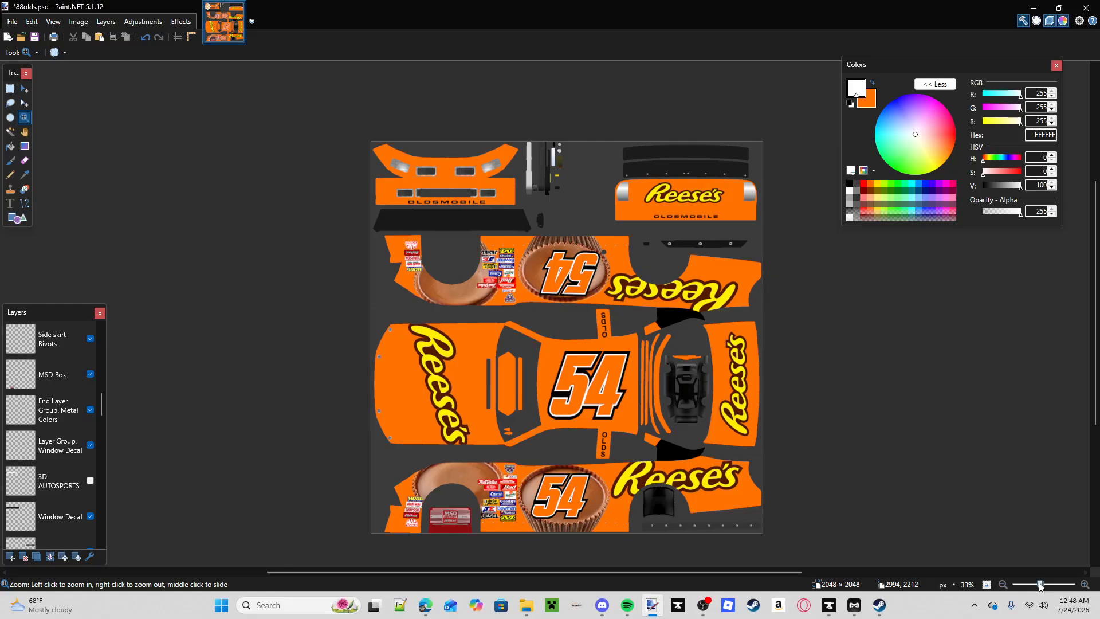
- Inspect the MSD Box, Black Metal and Hood Pins layers against the small pieces beside the front bumper
left_click_drag(1040, 583, 1042, 583)
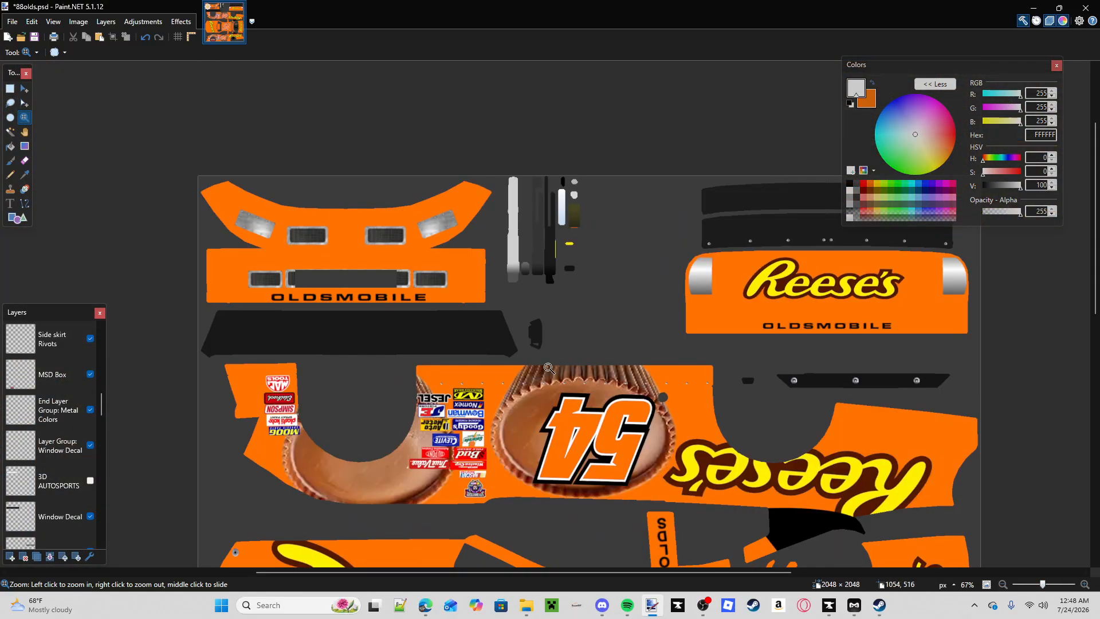
left_click(72, 376)
scroll(71, 376, "up", 2)
left_click(71, 376)
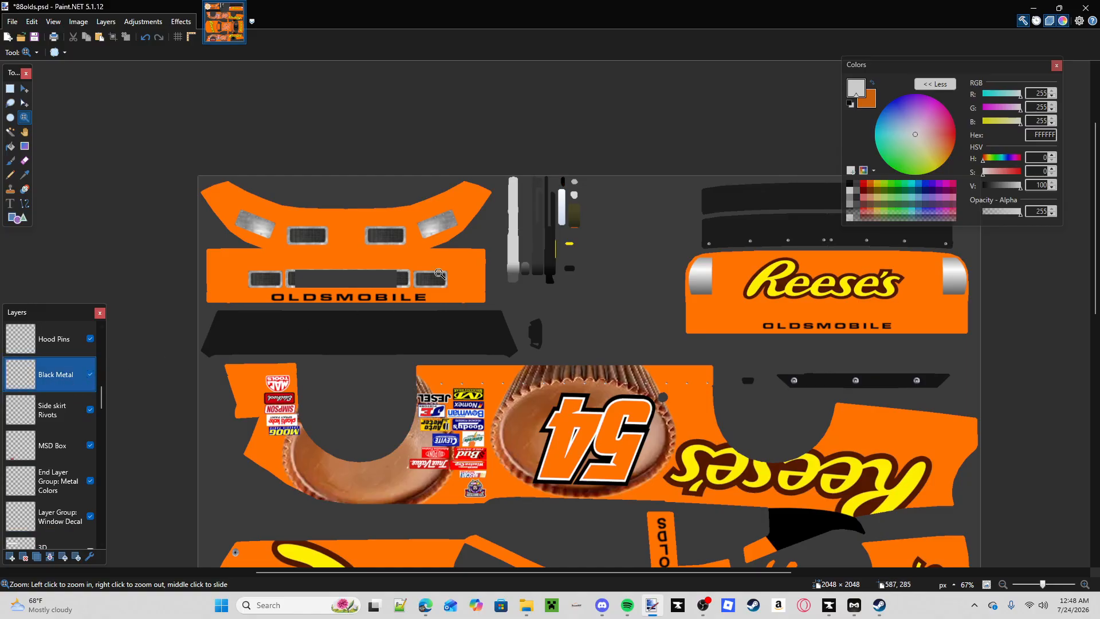
scroll(72, 380, "up", 1)
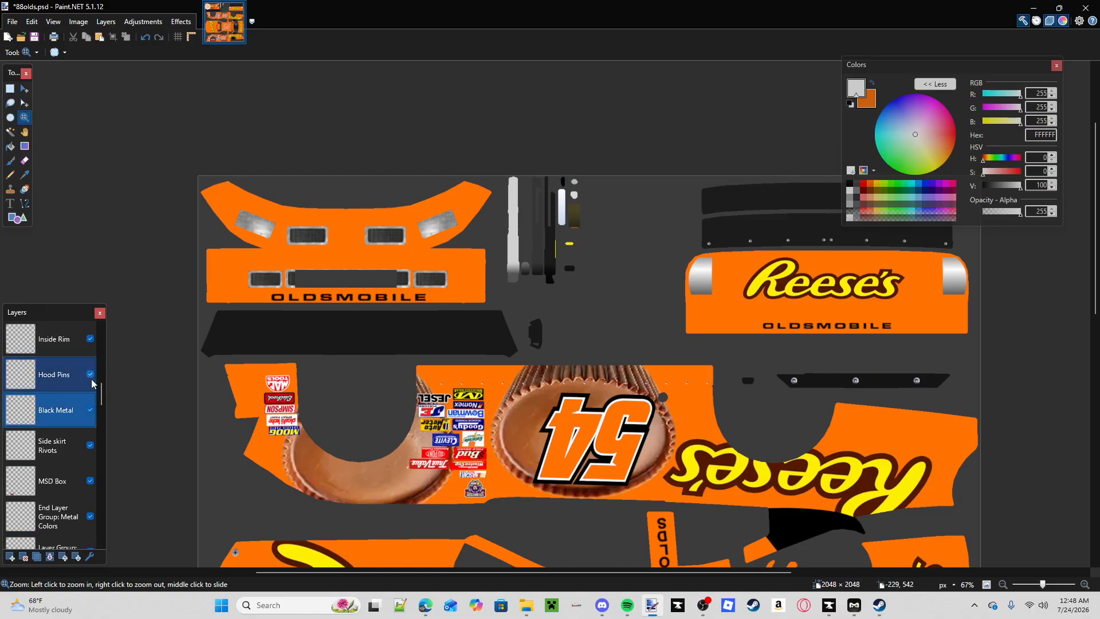
left_click(90, 375)
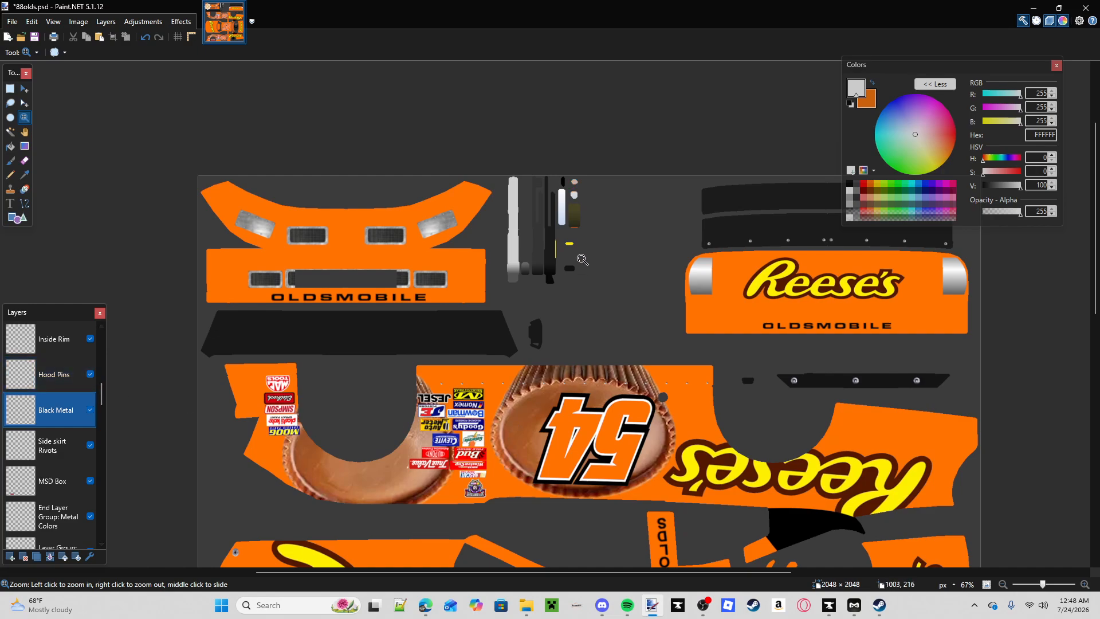
scroll(531, 317, "down", 1)
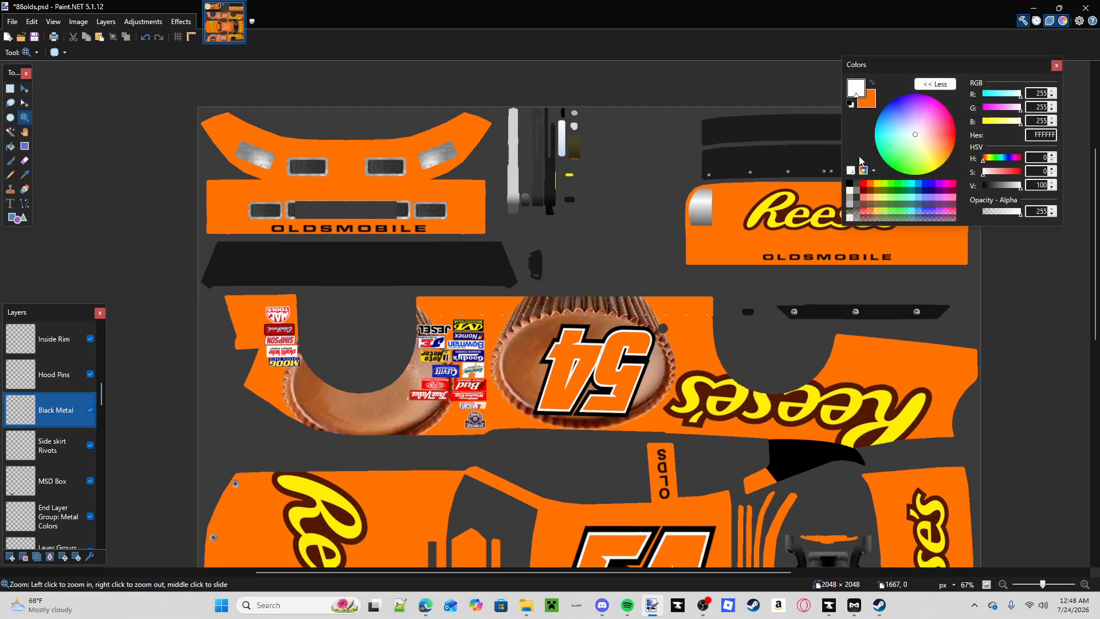
- Draw a short vertical black line on the Hood Pins layer over the two small light grey pieces near the template's upper edge
left_click(849, 184)
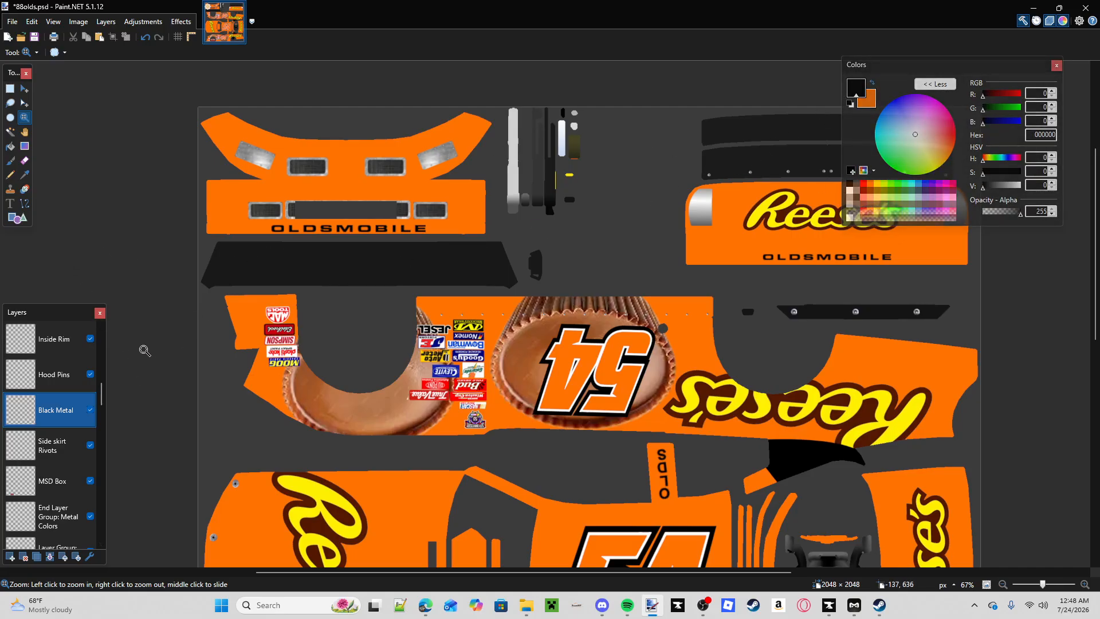
left_click(54, 375)
left_click(25, 205)
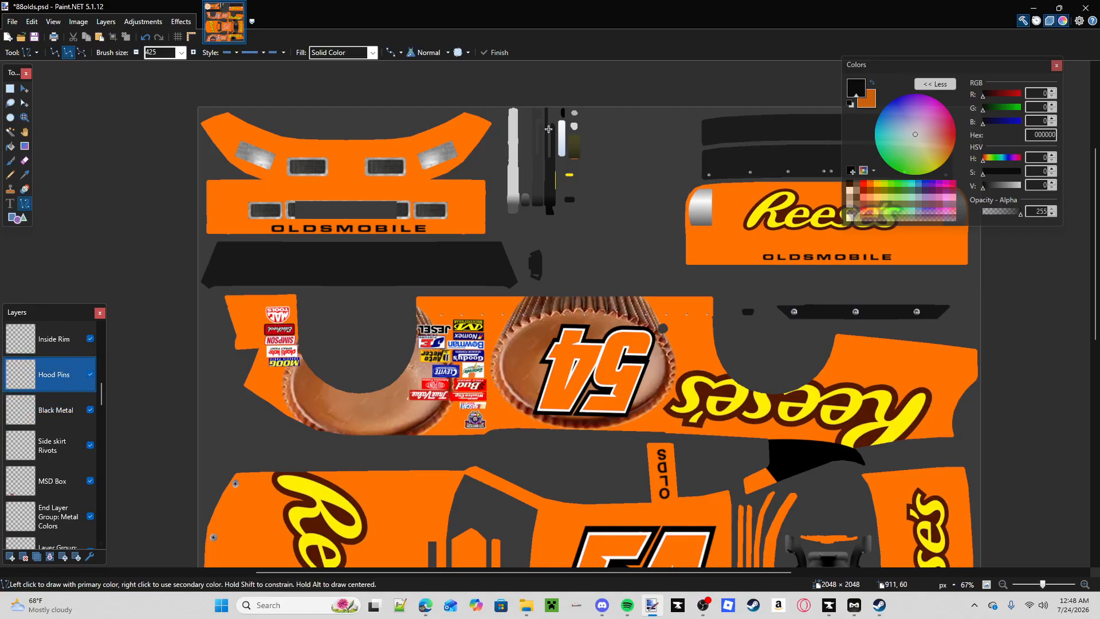
left_click_drag(576, 101, 576, 134)
key("Return")
scroll(666, 316, "up", 1)
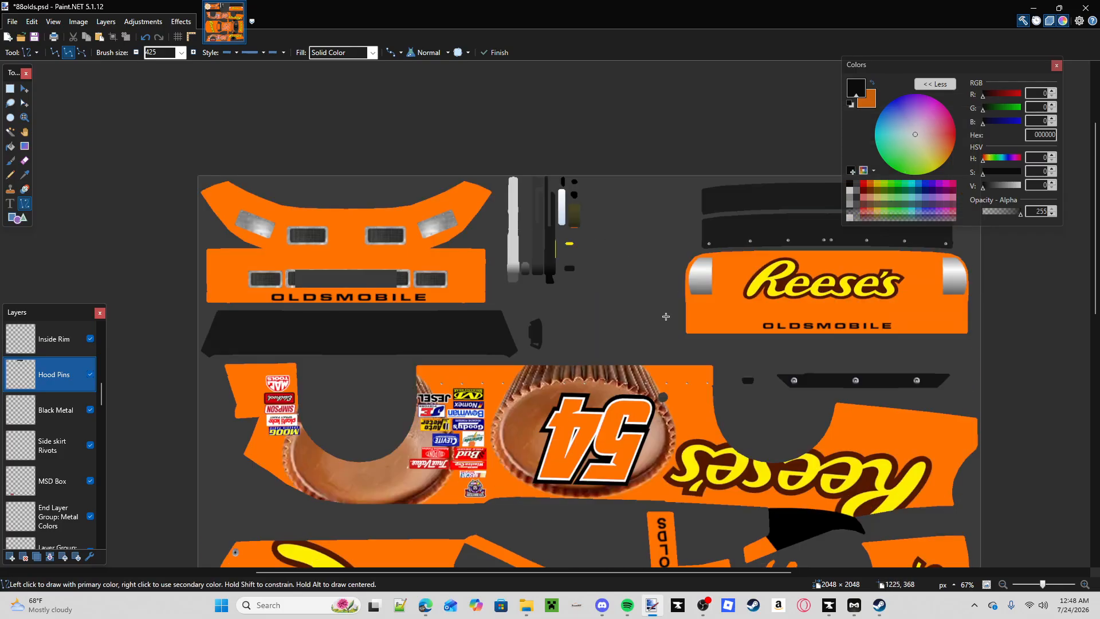
- Make Inside Rim the active layer for the narrow strips and small pieces near the template's upper edge
key("z")
left_click(525, 249)
left_click(522, 229)
left_click(521, 212)
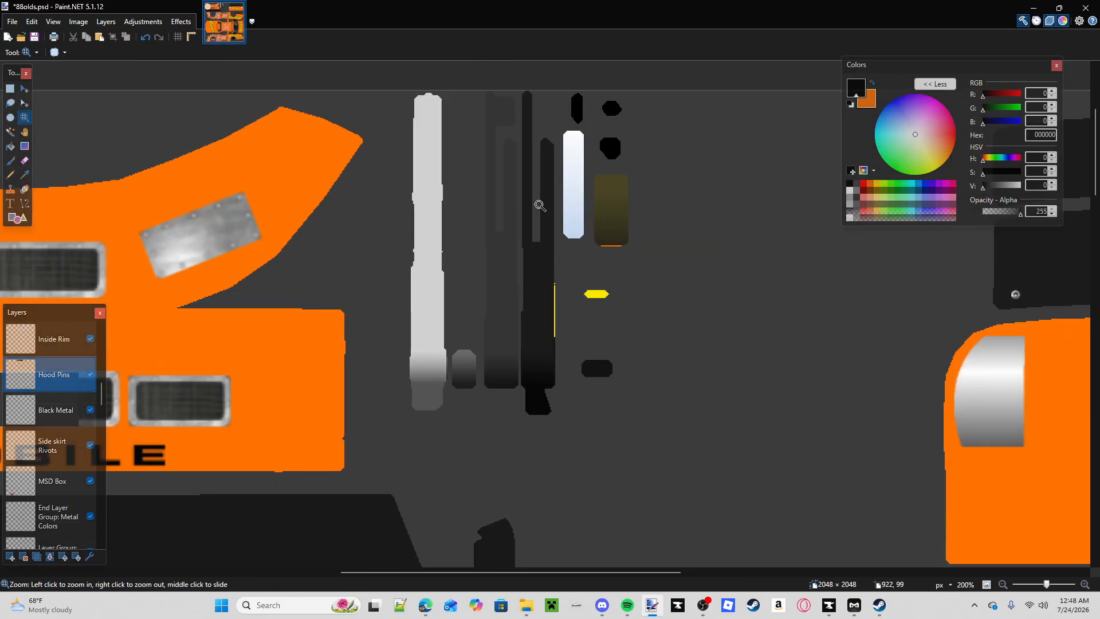
scroll(519, 204, "up", 1)
left_click(65, 344)
scroll(65, 348, "up", 2)
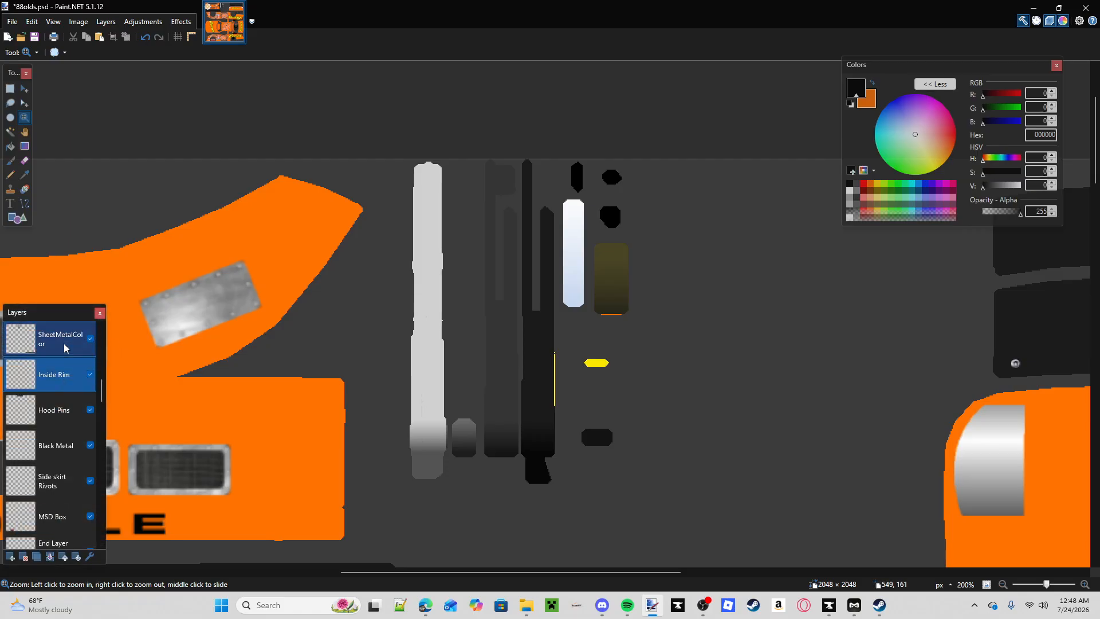
scroll(65, 349, "up", 1)
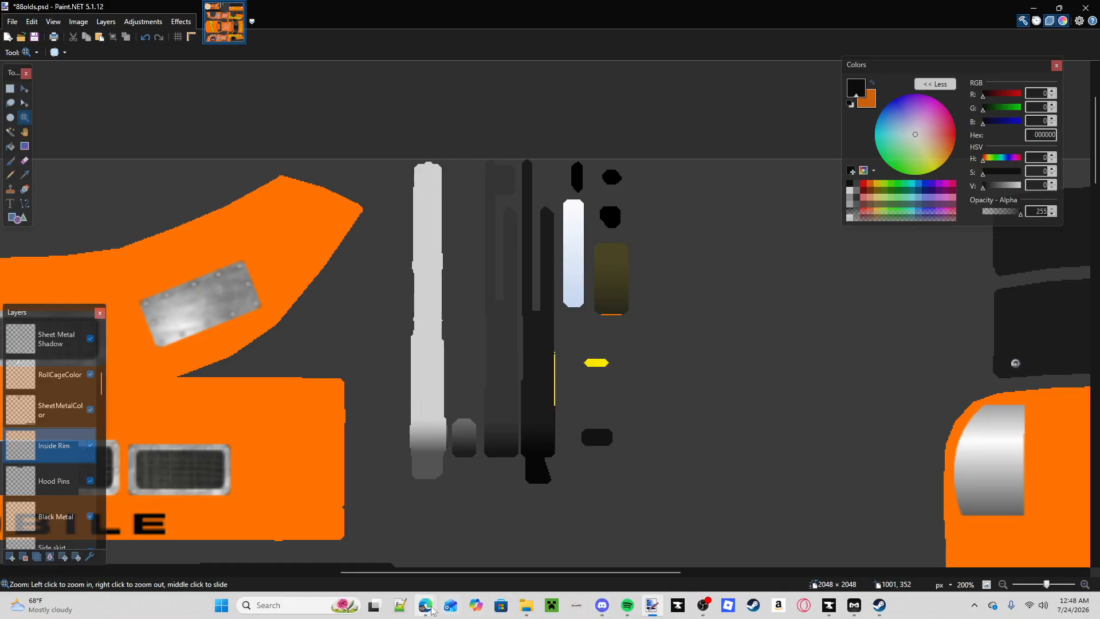
- Switch to Discord and examine the front wheel of the number 92 car in the scheme-show-case channel up close
left_click(602, 605)
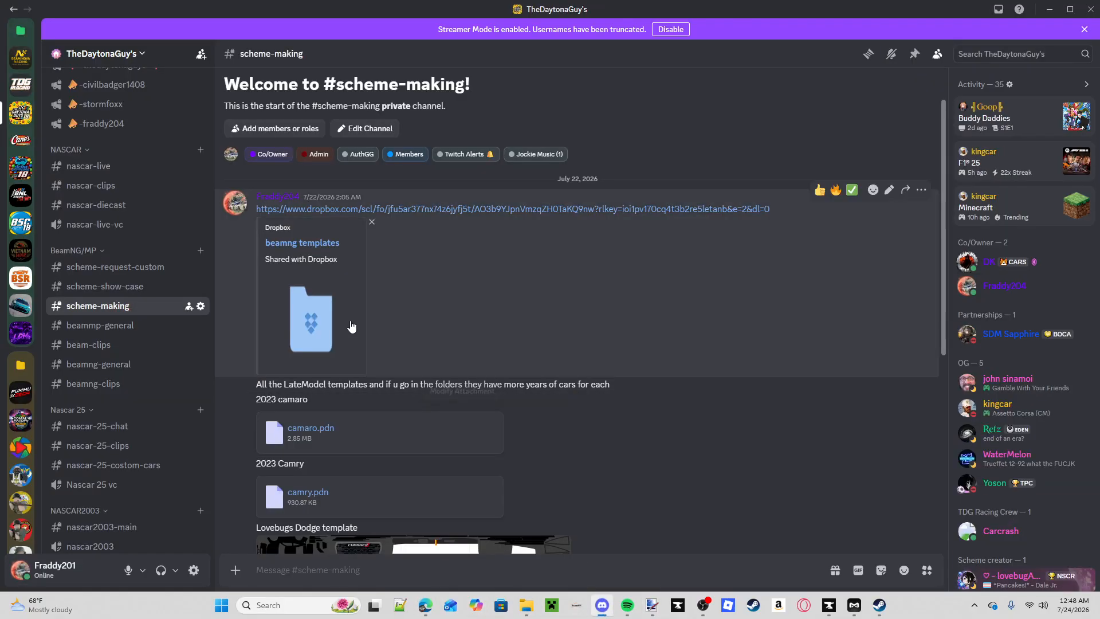
scroll(122, 355, "up", 5)
scroll(122, 355, "down", 4)
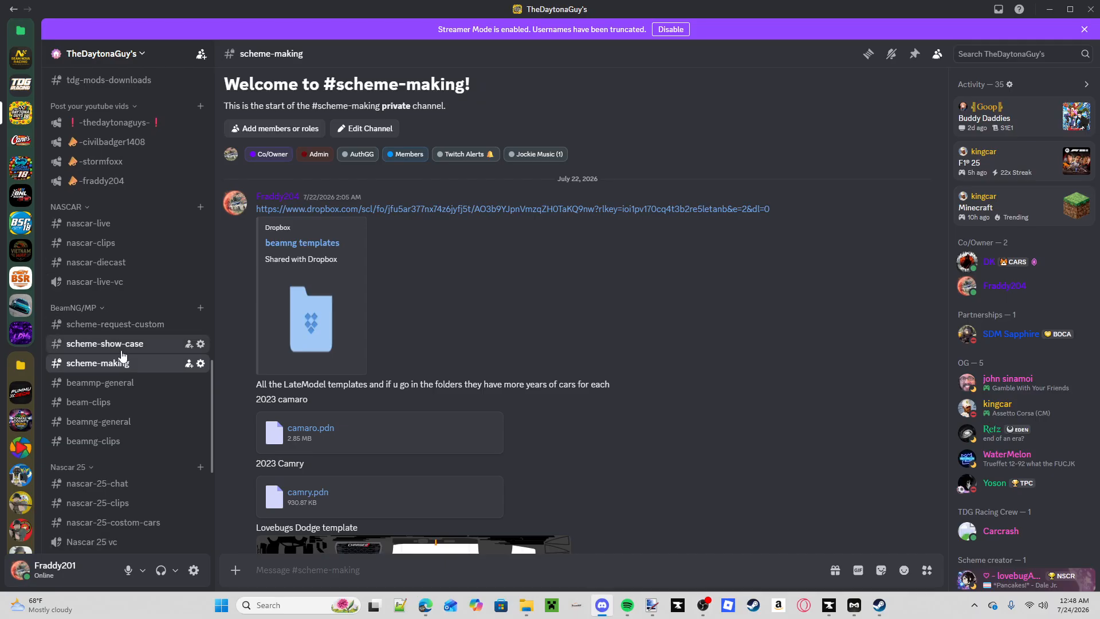
left_click(121, 348)
left_click(354, 422)
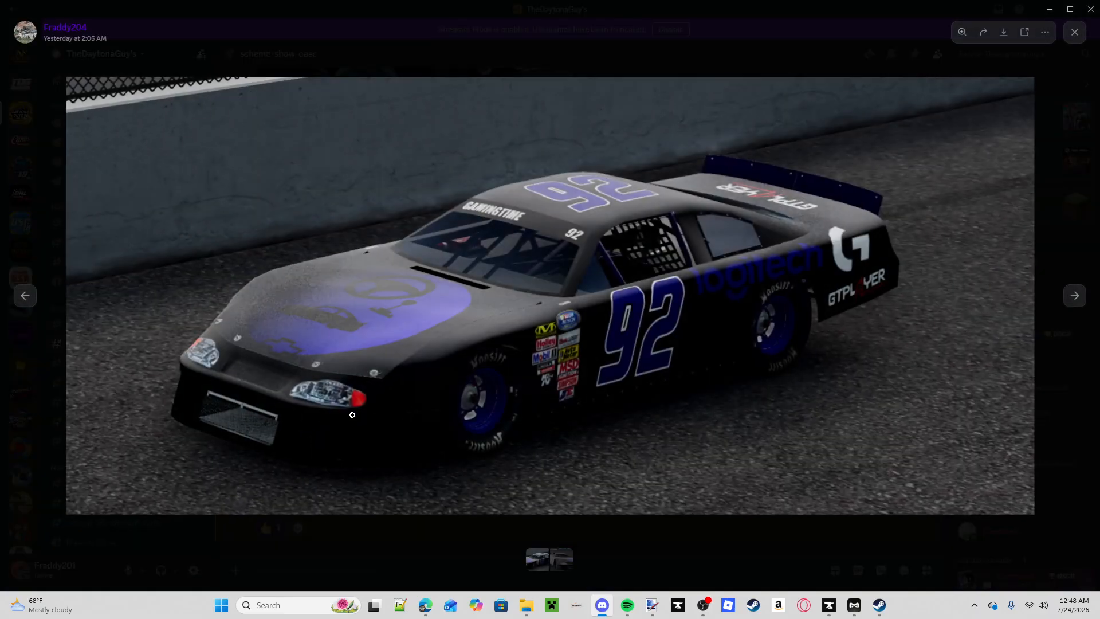
left_click(495, 383)
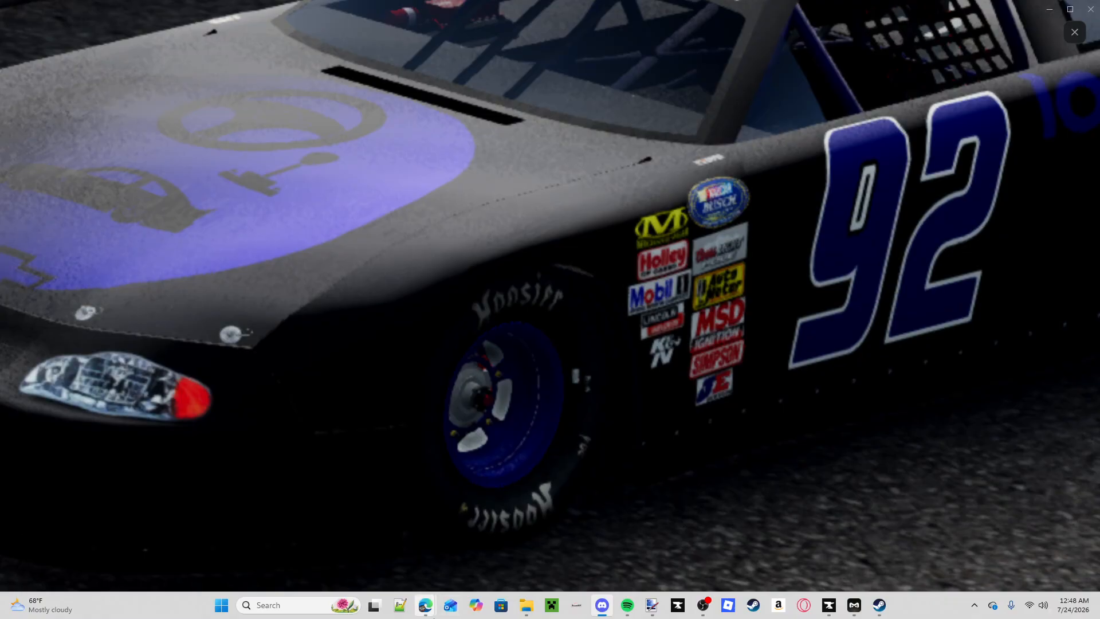
- Return to Paint.NET and draw a short vertical white line on the Inside Rim layer over the olive piece near the upper edge
left_click(653, 606)
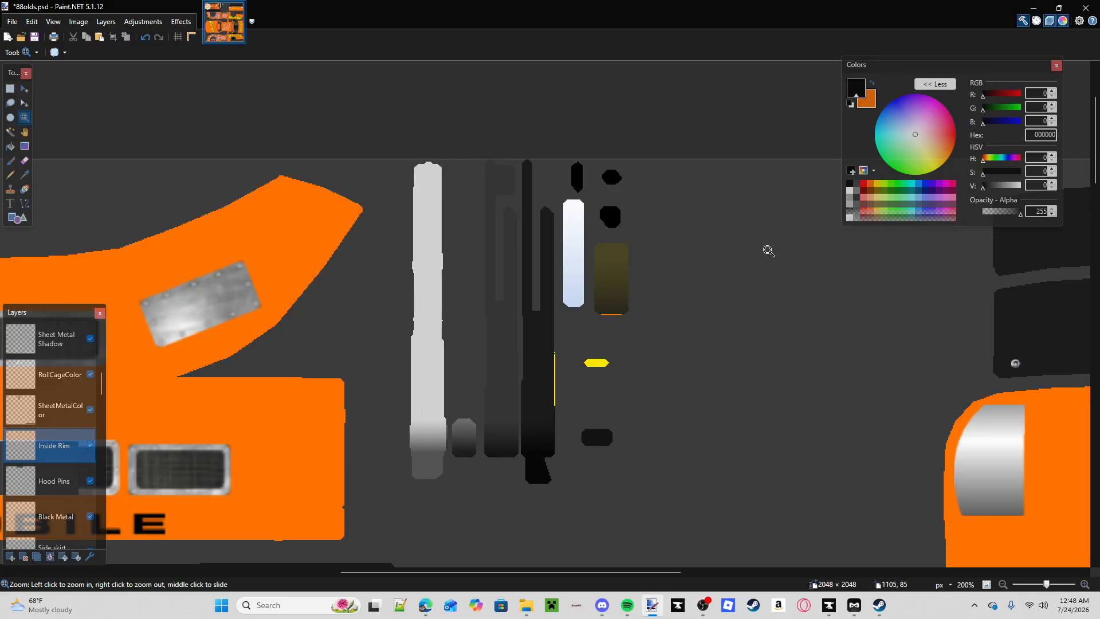
left_click(850, 191)
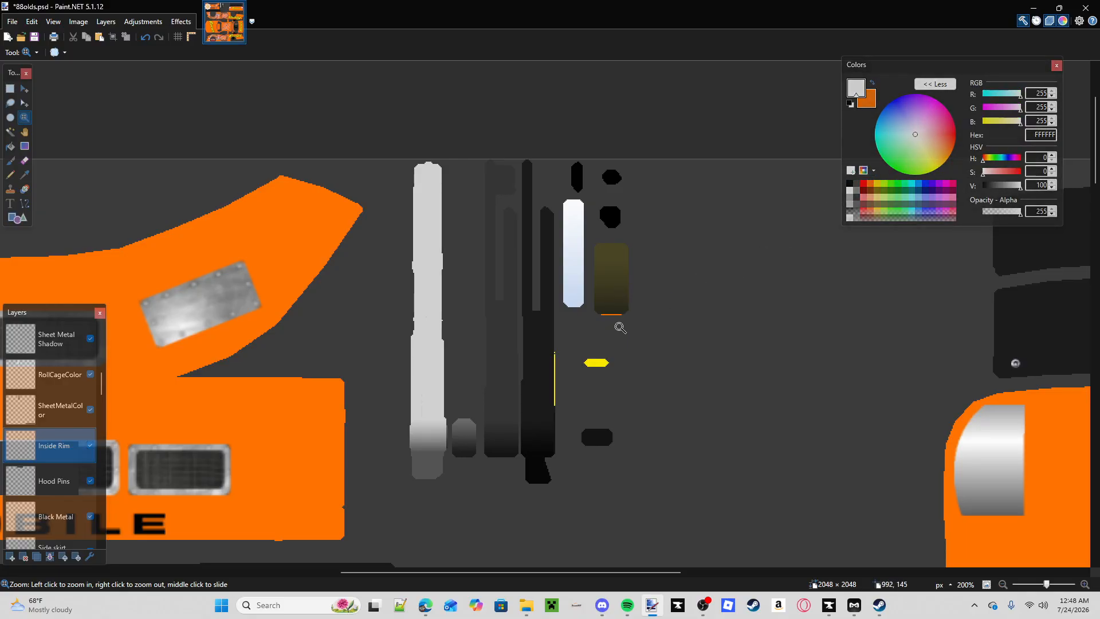
left_click(26, 206)
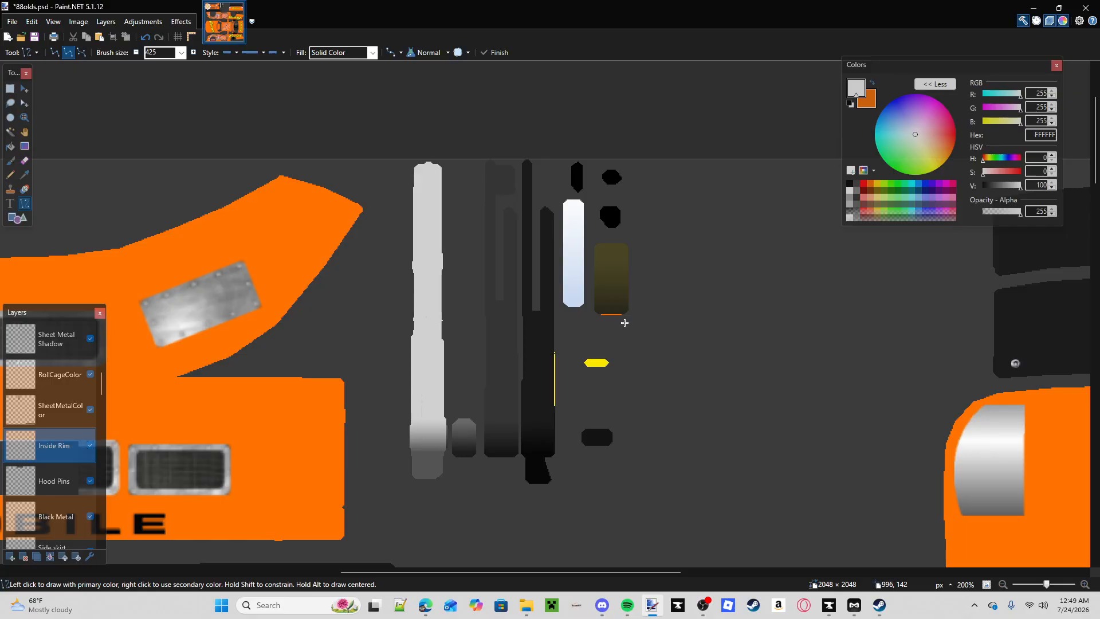
left_click_drag(624, 322, 628, 239)
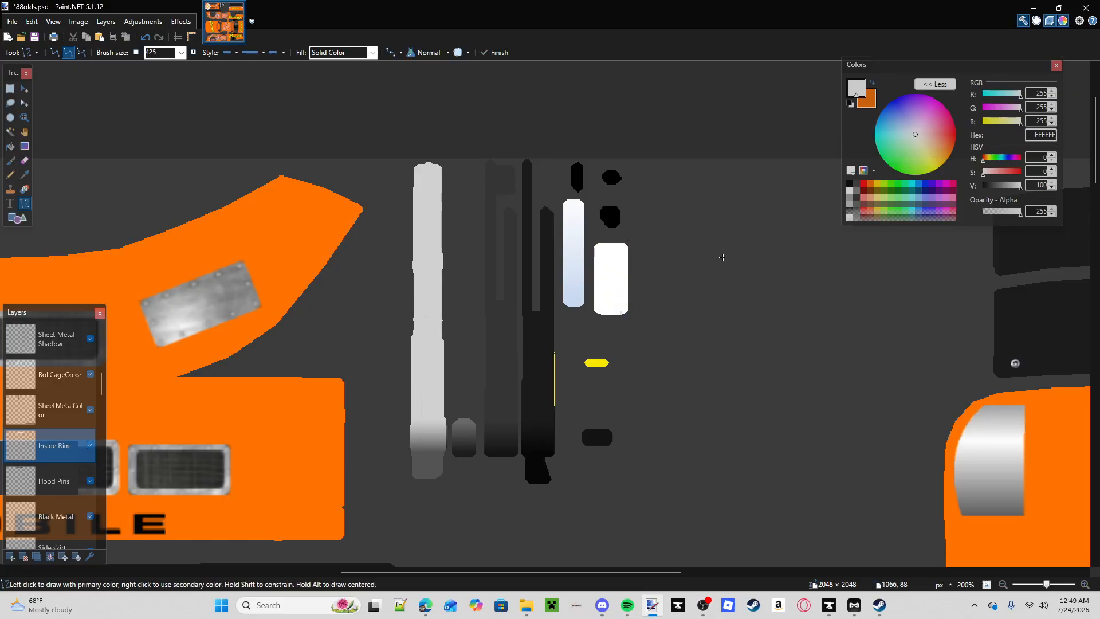
- With brush size 25, paint the long light grey strip and the small grey piece beside it yellow (FFD800) on the RollCageColor layer
left_click(181, 53)
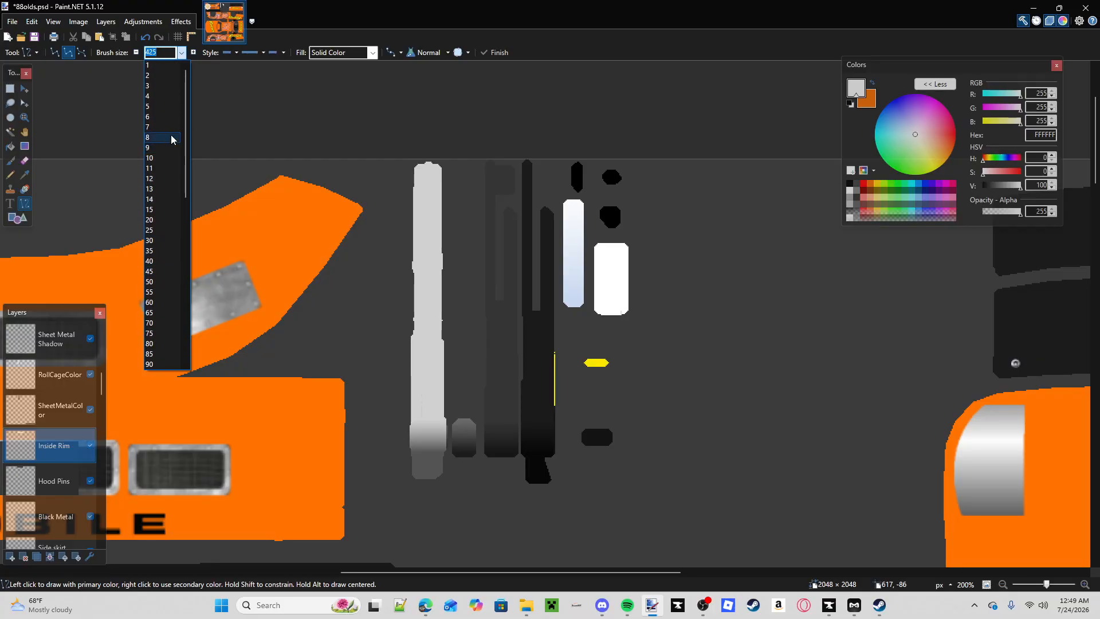
left_click(160, 230)
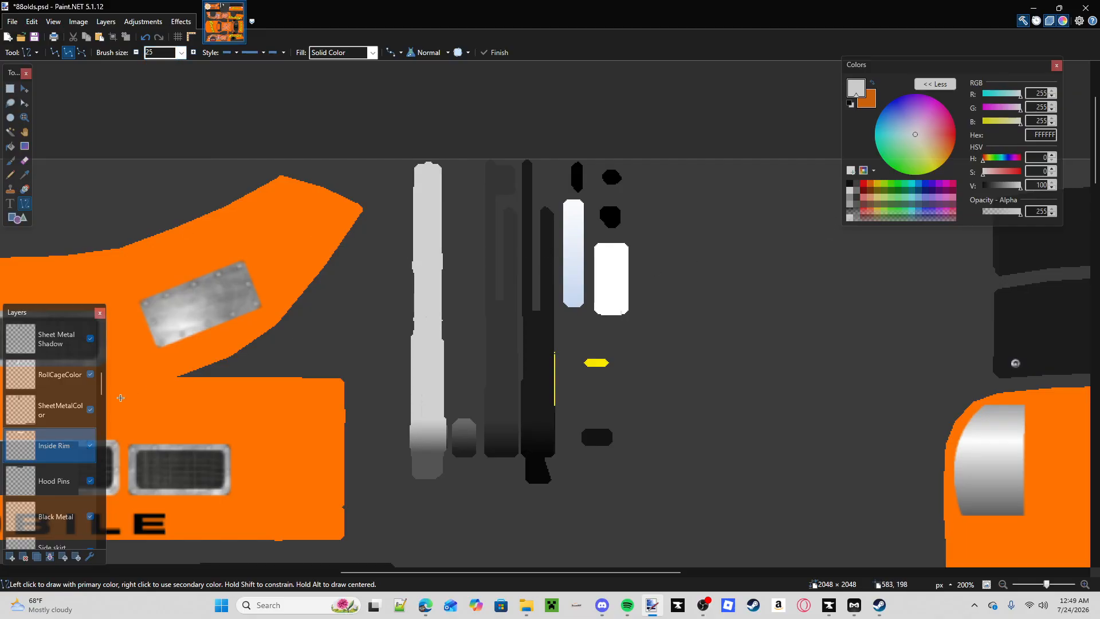
scroll(67, 449, "up", 2)
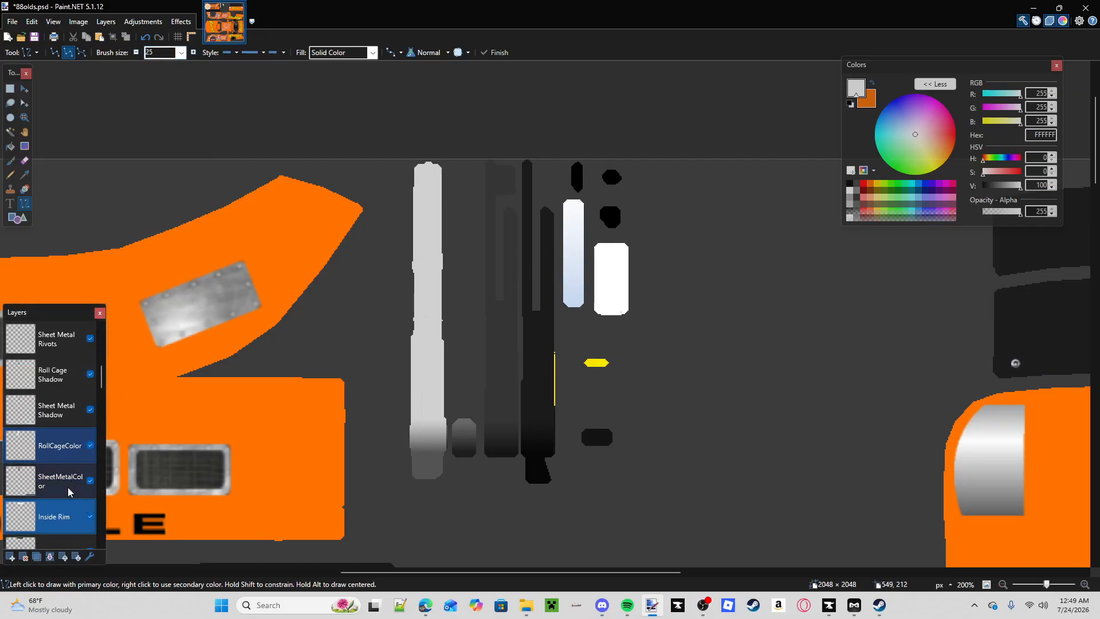
left_click(60, 446)
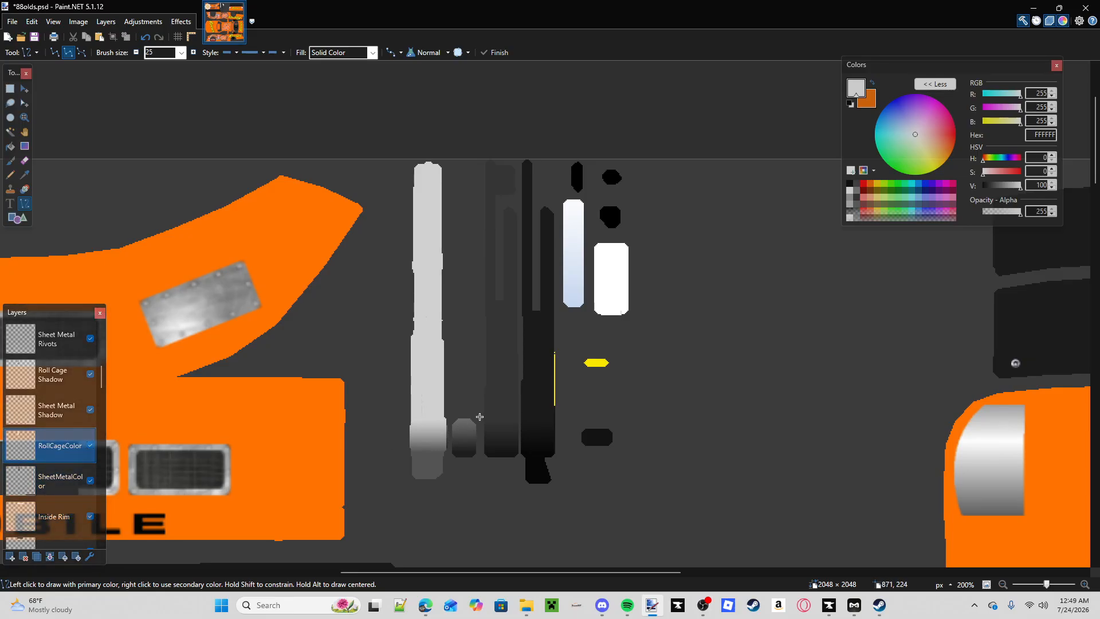
left_click(877, 184)
left_click_drag(426, 486, 430, 163)
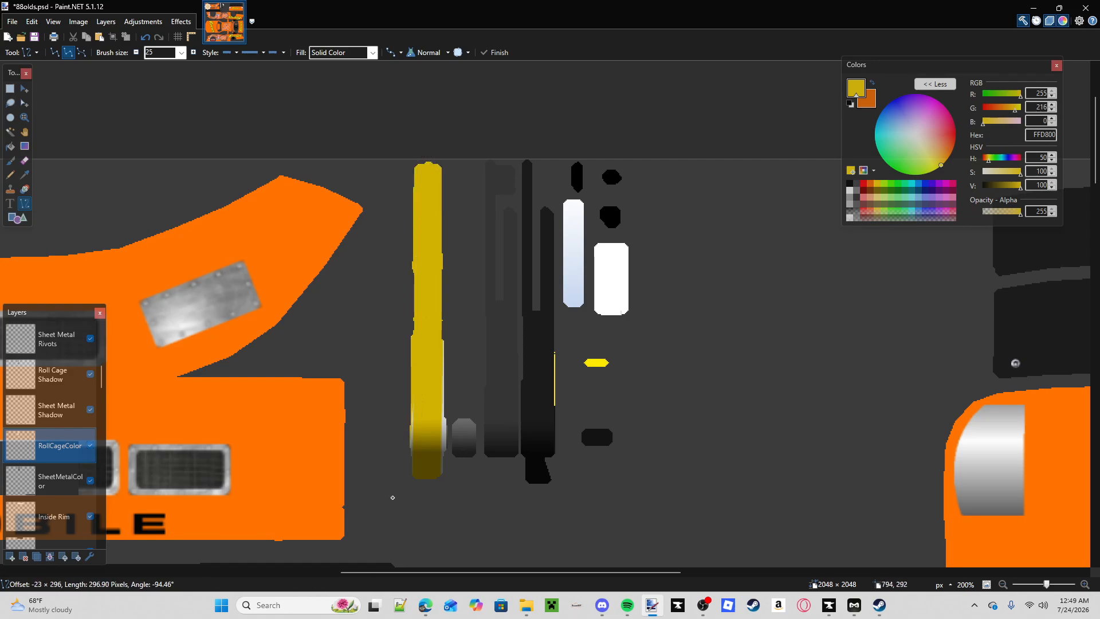
left_click_drag(413, 481, 411, 163)
left_click_drag(444, 343, 462, 424)
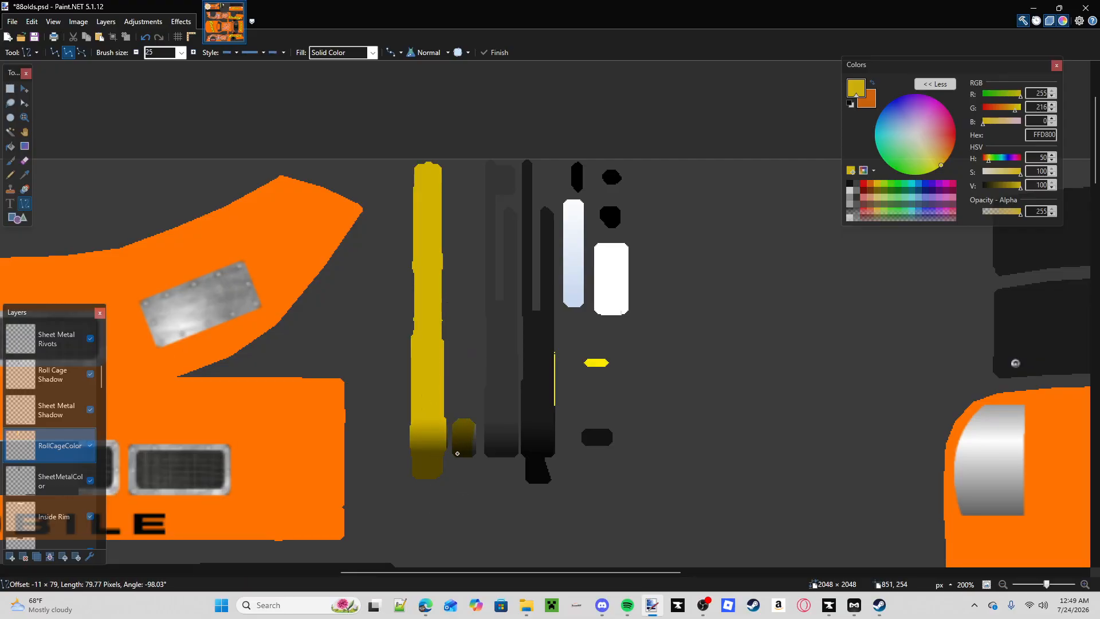
- Draw vertical yellow lines over the small piece beside the long strip on the Sheet Metal Shadow and Roll Cage Shadow layers
left_click(76, 424)
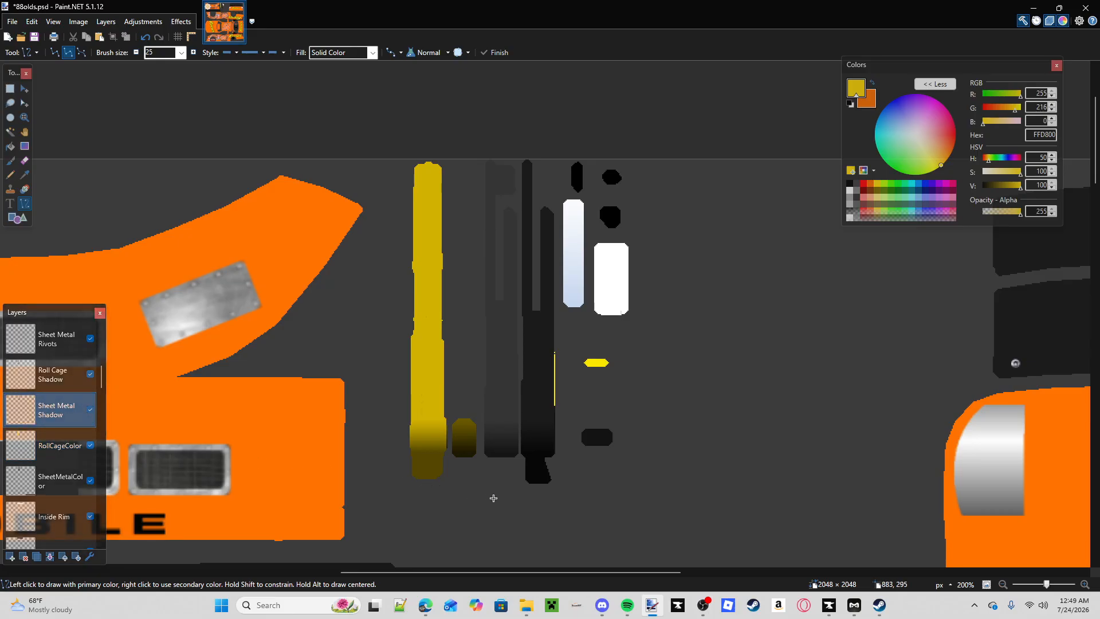
left_click_drag(457, 479, 457, 402)
left_click(92, 385)
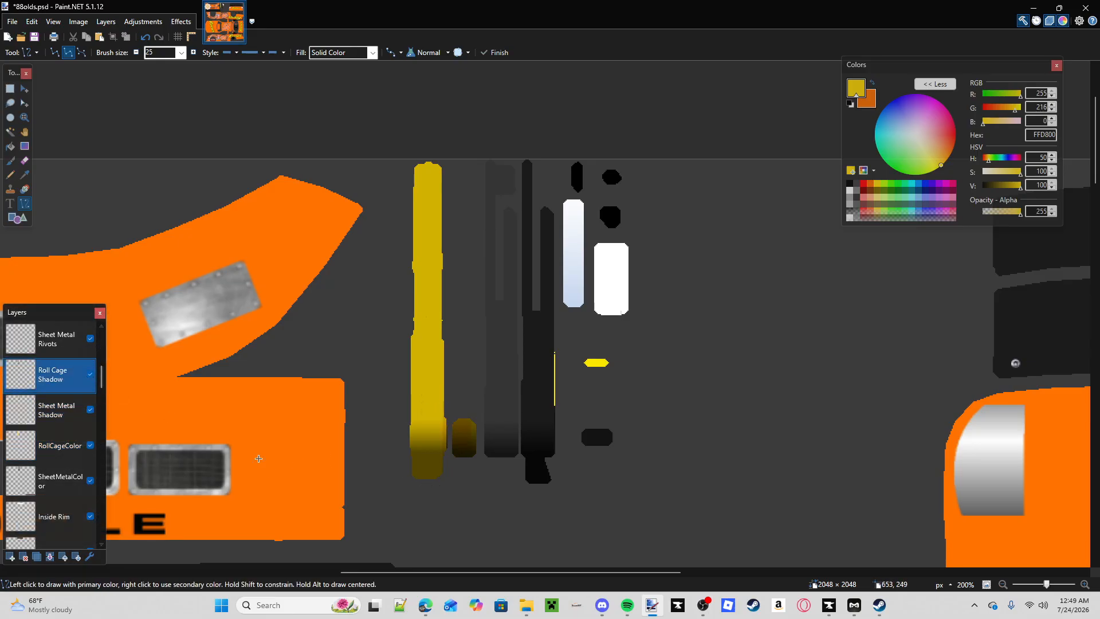
left_click_drag(459, 485, 467, 377)
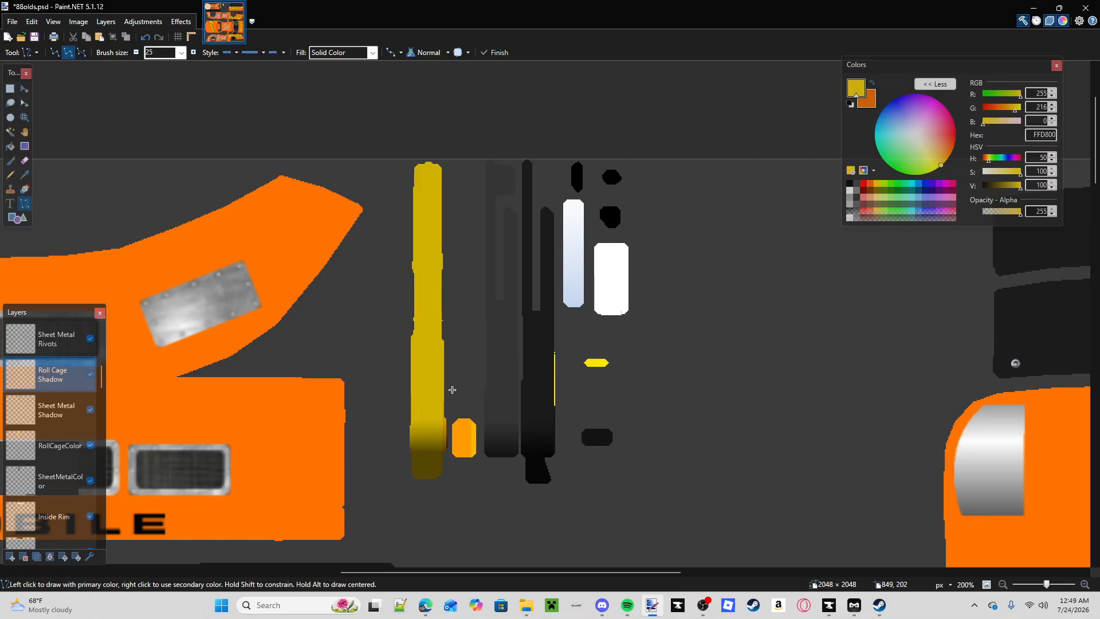
- Cover the full length of the long yellow strip with yellow lines on the Roll Cage Shadow layer
left_click_drag(431, 484, 438, 419)
left_click_drag(430, 485, 437, 144)
left_click_drag(429, 144, 416, 515)
left_click_drag(440, 484, 440, 481)
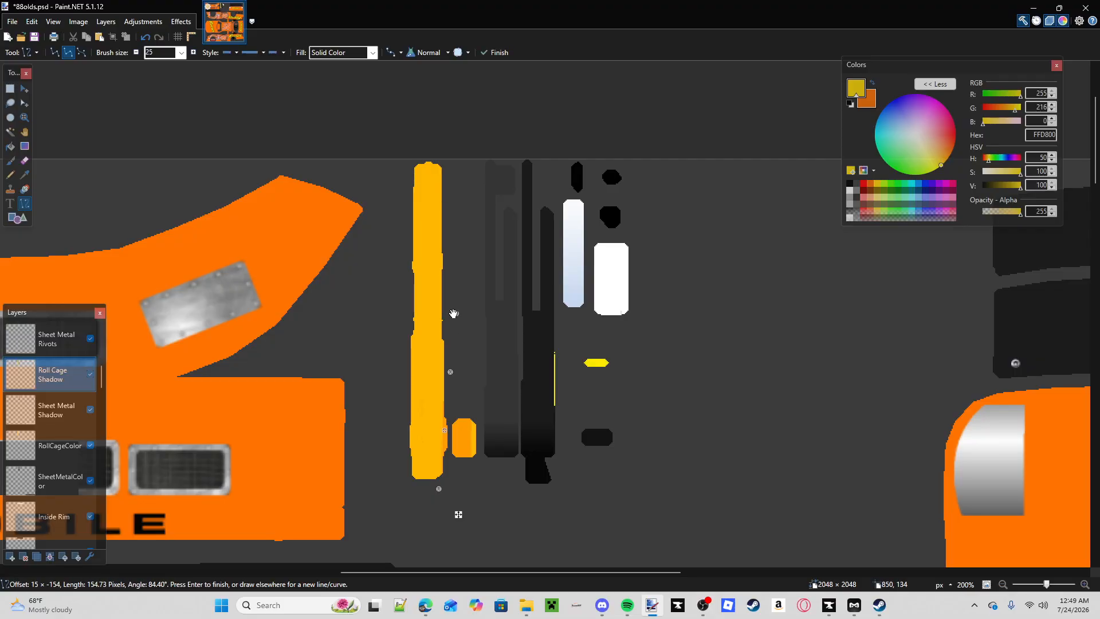
- Draw a vertical yellow line on the Mirror layer over the pale blue piece beside the white one
scroll(68, 375, "up", 2)
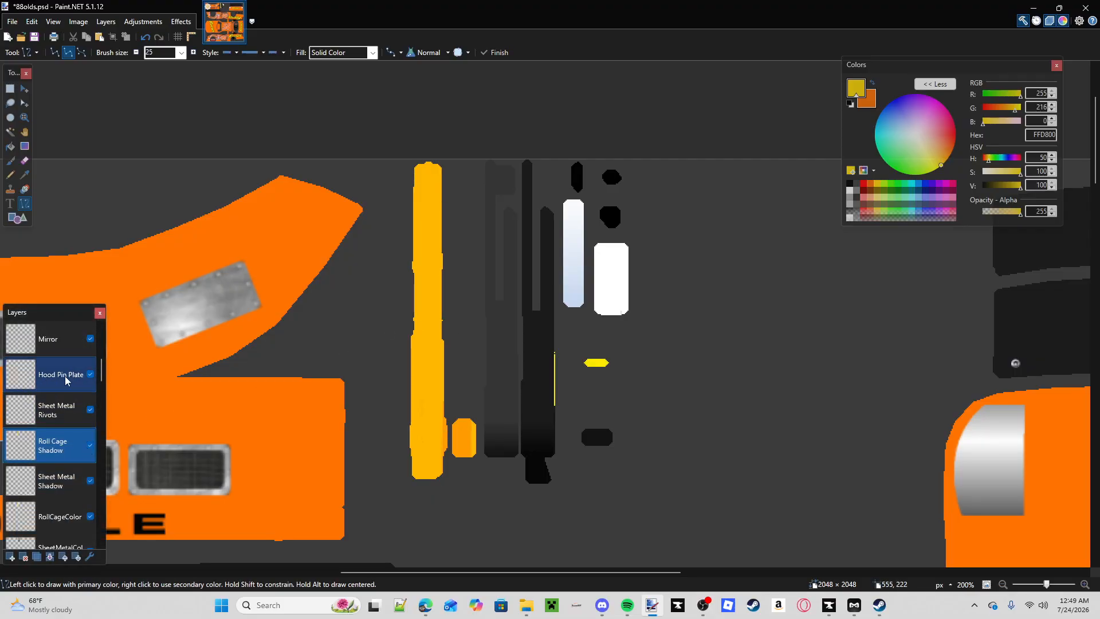
scroll(70, 390, "up", 1)
left_click(82, 384)
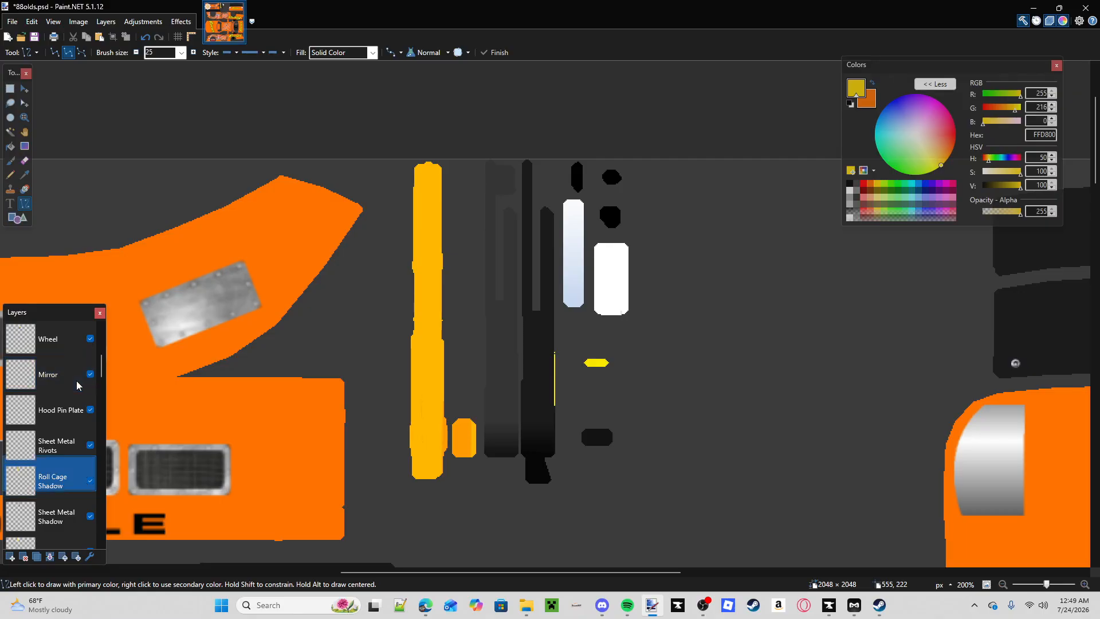
left_click_drag(575, 326, 572, 195)
- Draw a horizontal yellow line about 36 px long on the Wheel layer over the small dark piece below the yellow hexagon
scroll(75, 390, "up", 1)
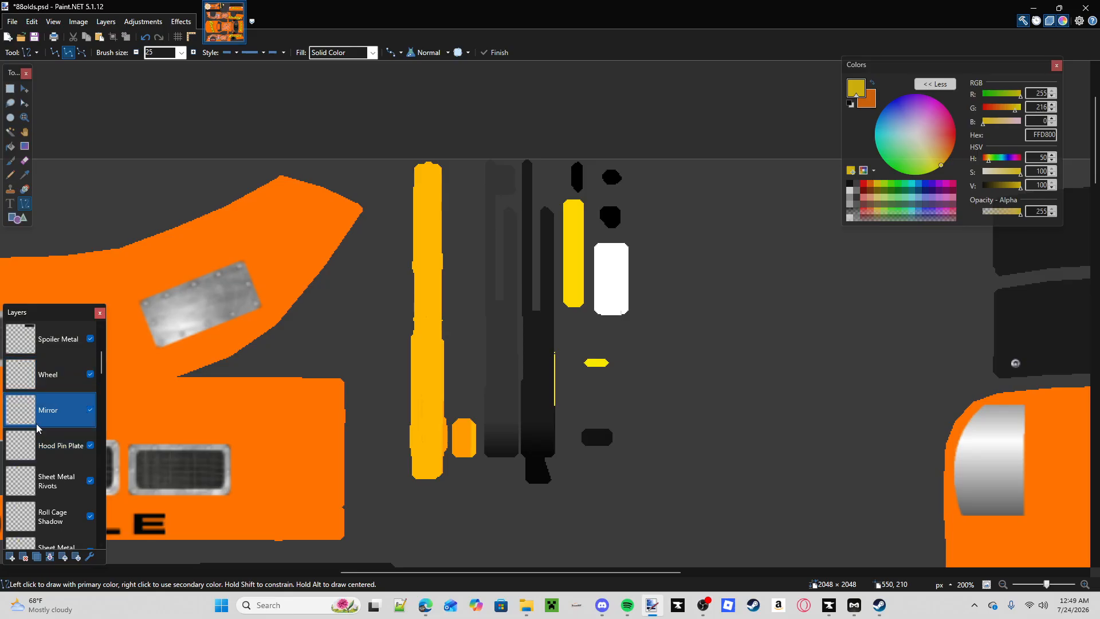
left_click(74, 385)
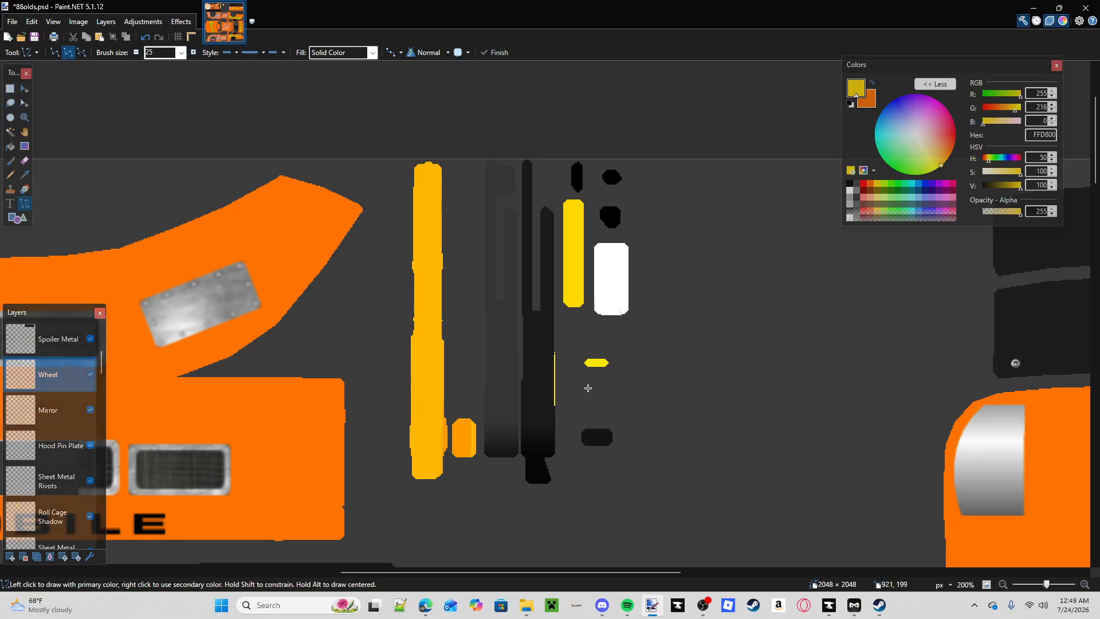
left_click_drag(1047, 585, 1050, 585)
scroll(754, 425, "down", 3)
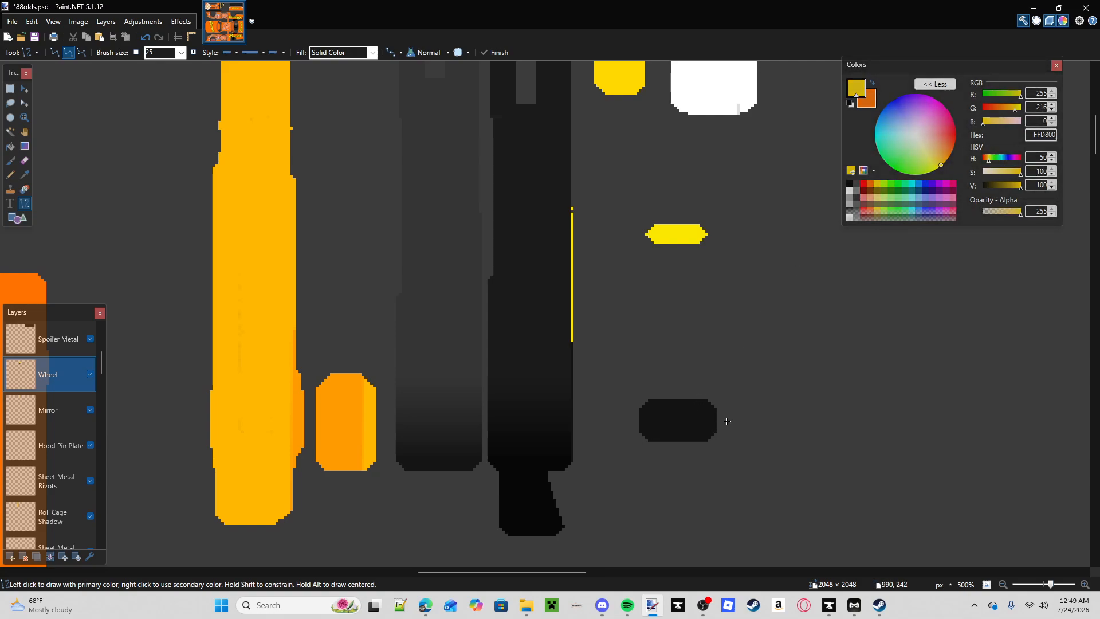
left_click_drag(733, 420, 632, 419)
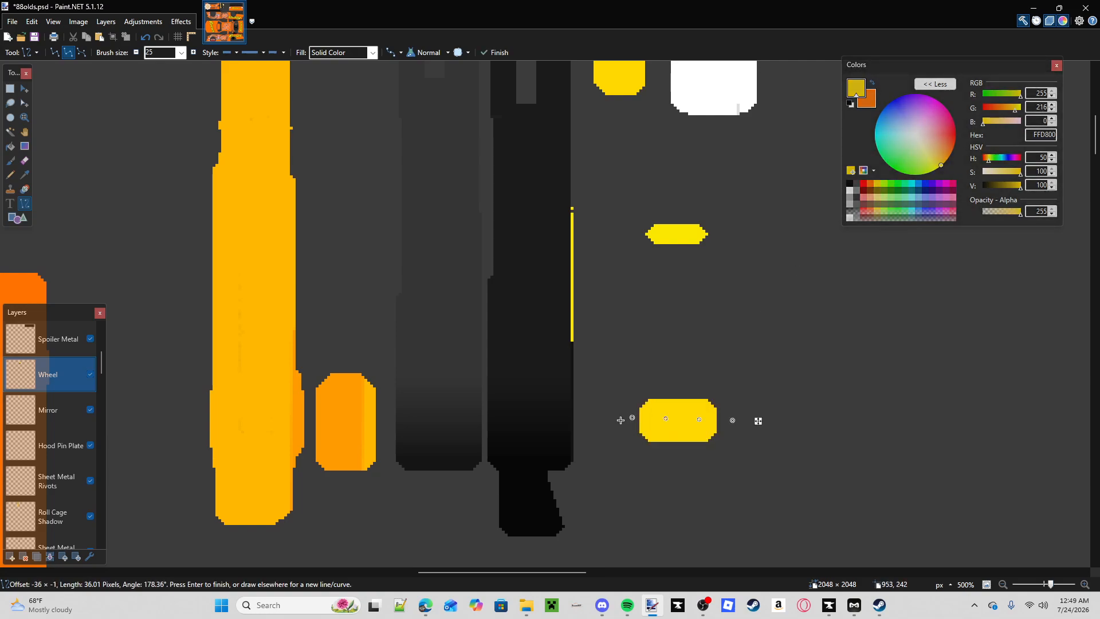
key("Return")
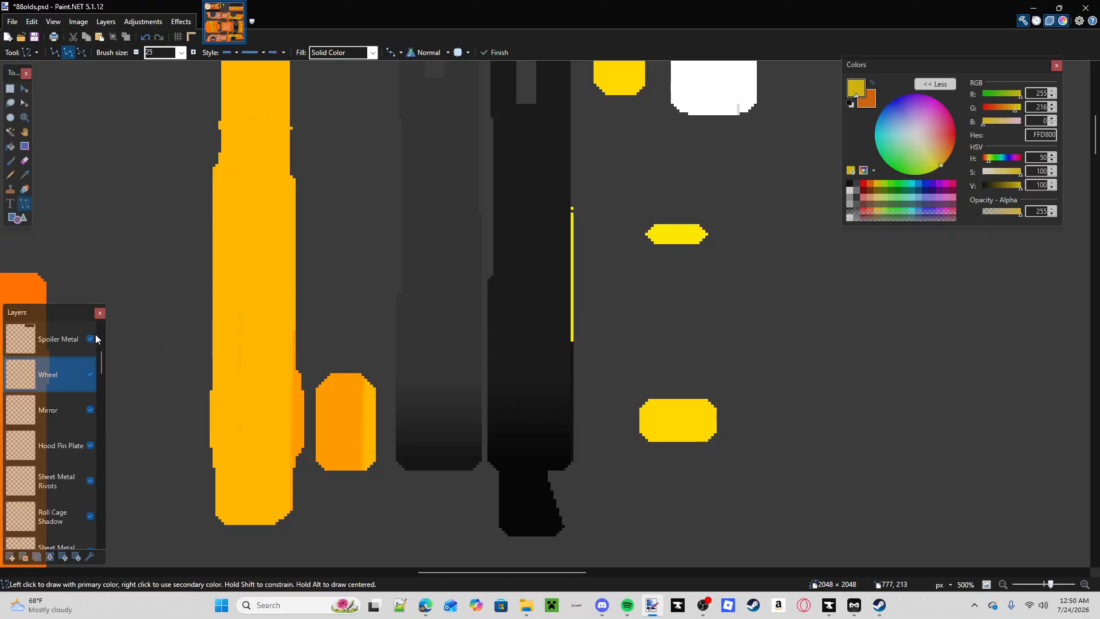
left_click(24, 174)
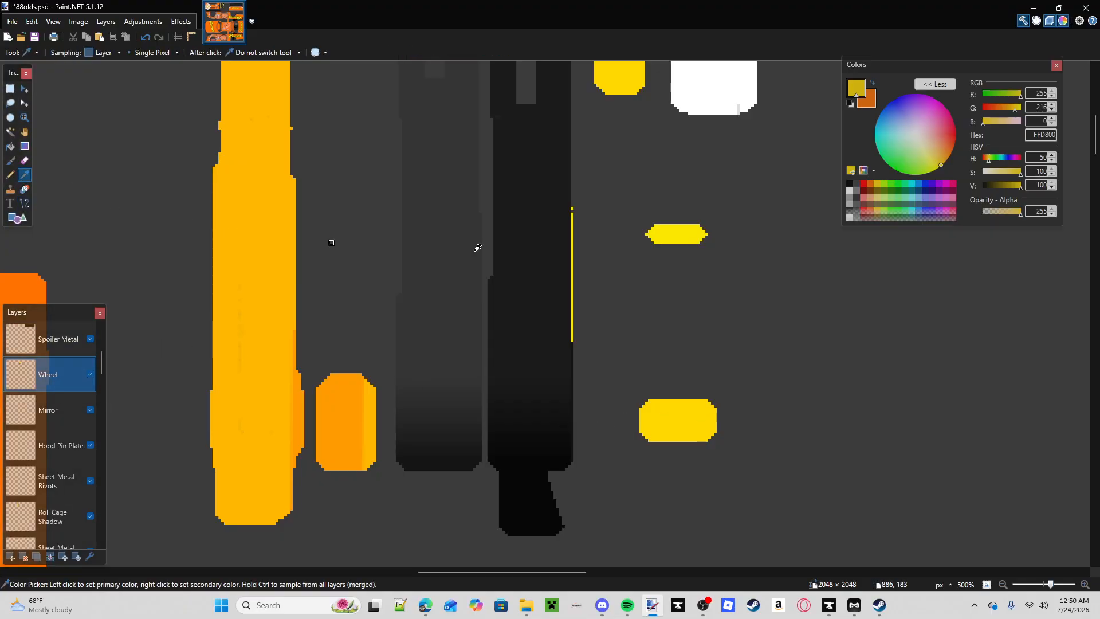
left_click(871, 83)
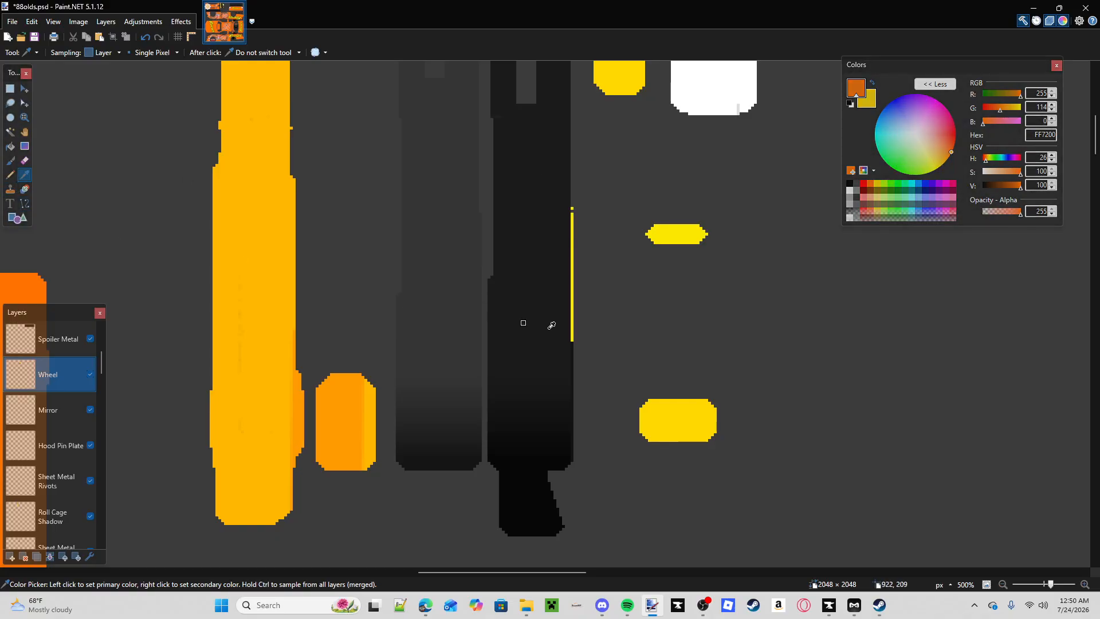
left_click(574, 338)
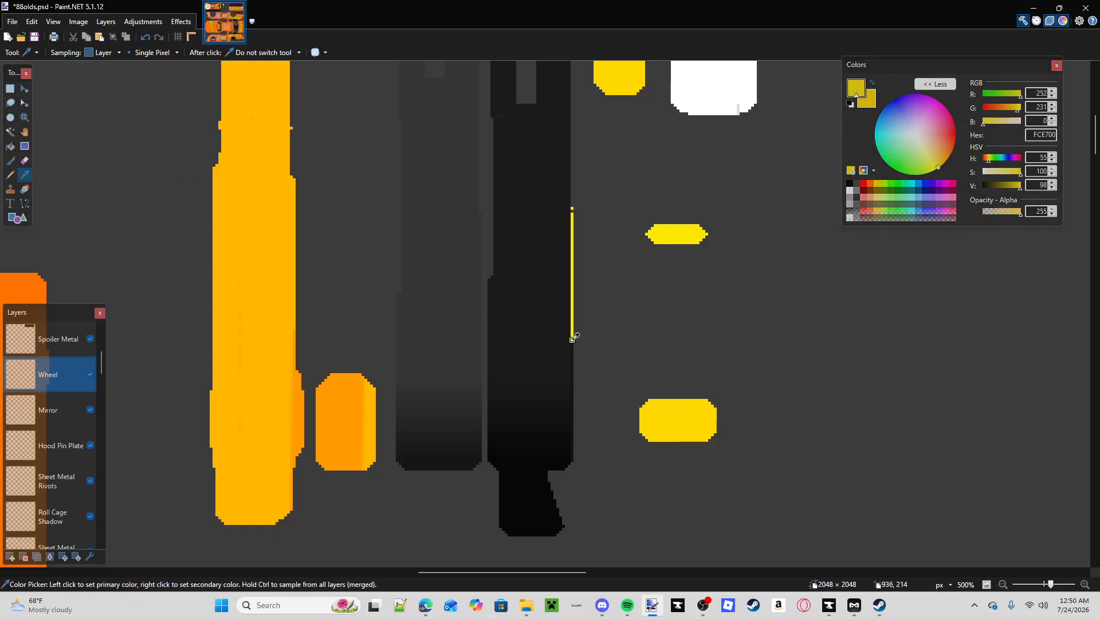
scroll(574, 338, "up", 1)
left_click(148, 39)
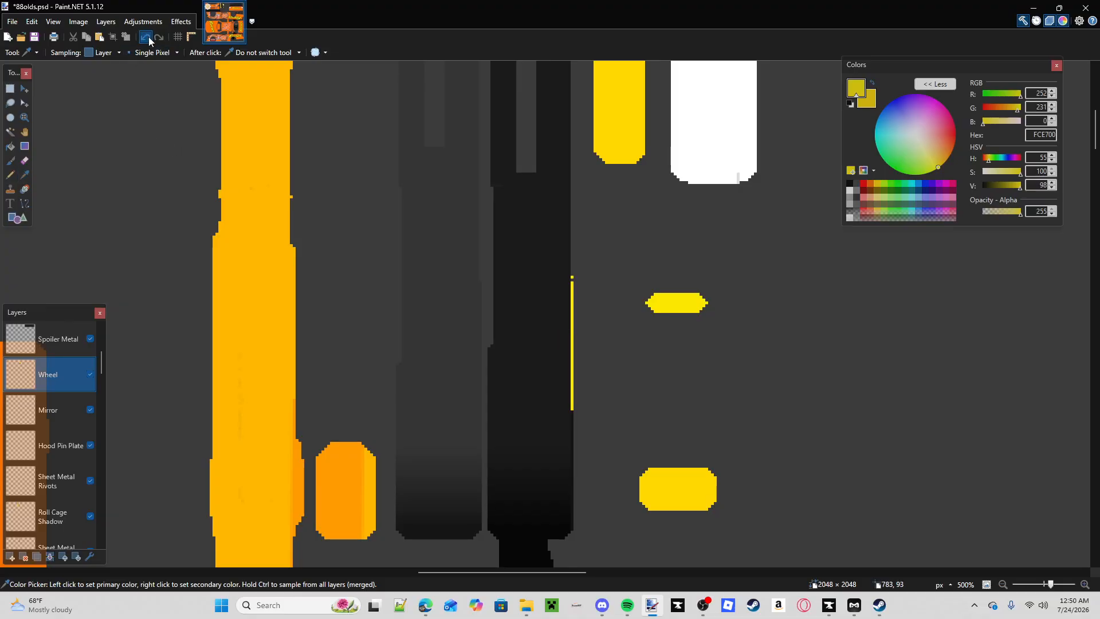
key("Return")
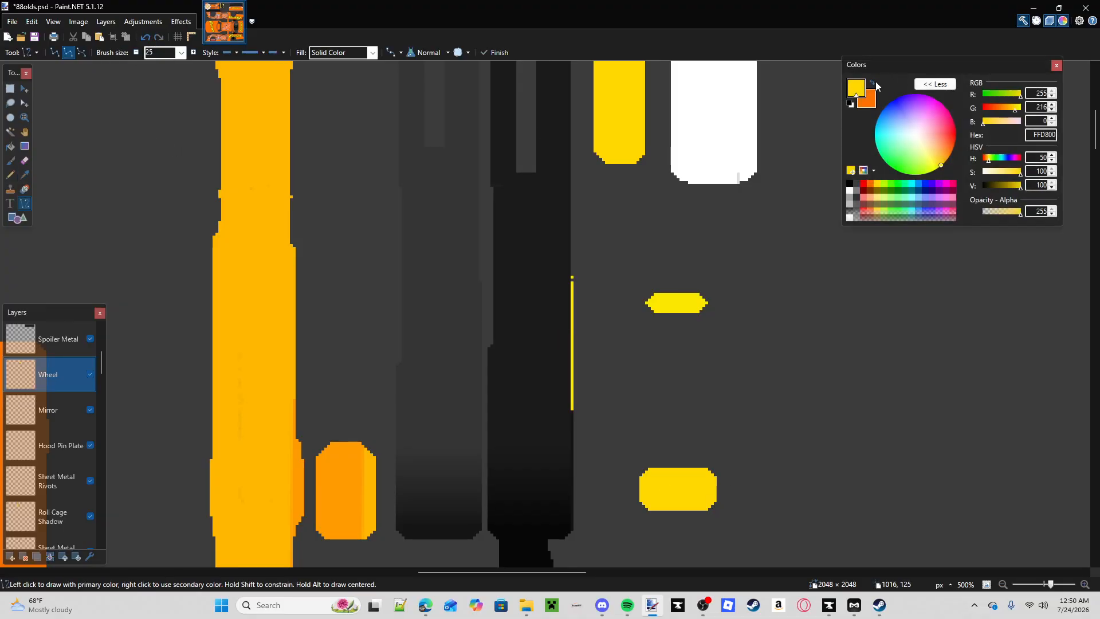
- Recolour the thin yellow vertical line beside the black strip orange (FF7200) on the Wheel layer
left_click(873, 82)
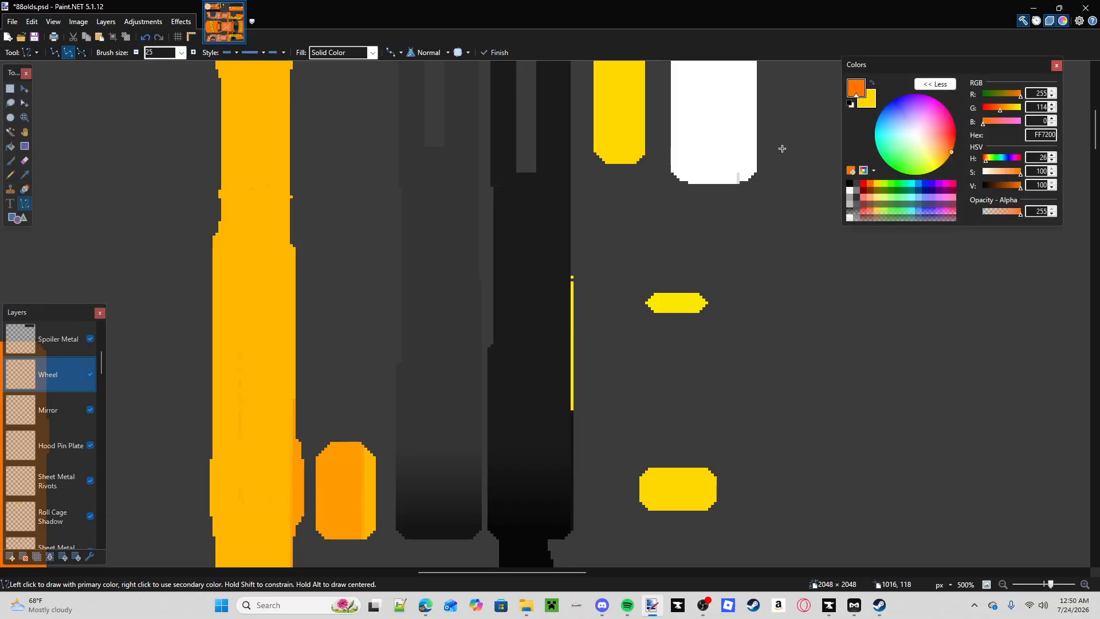
left_click(11, 175)
scroll(572, 406, "up", 2)
left_click_drag(572, 408, 573, 408)
scroll(573, 408, "down", 1)
left_click(24, 204)
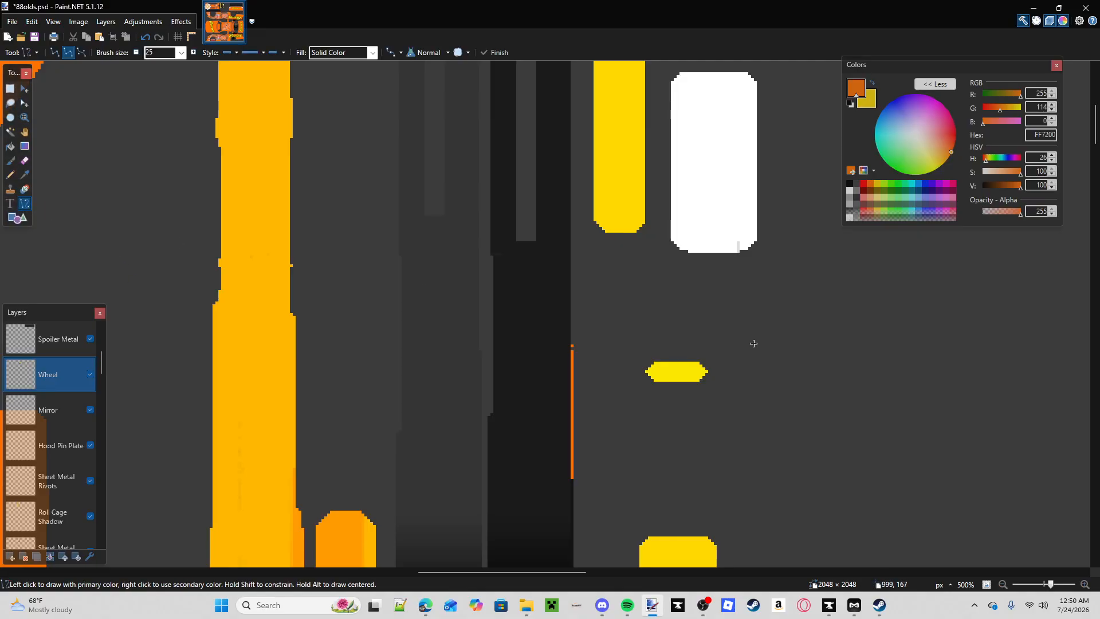
- Recolour the small yellow hexagon below the white piece orange (FF7200) on the Wheel layer
left_click_drag(754, 373, 627, 373)
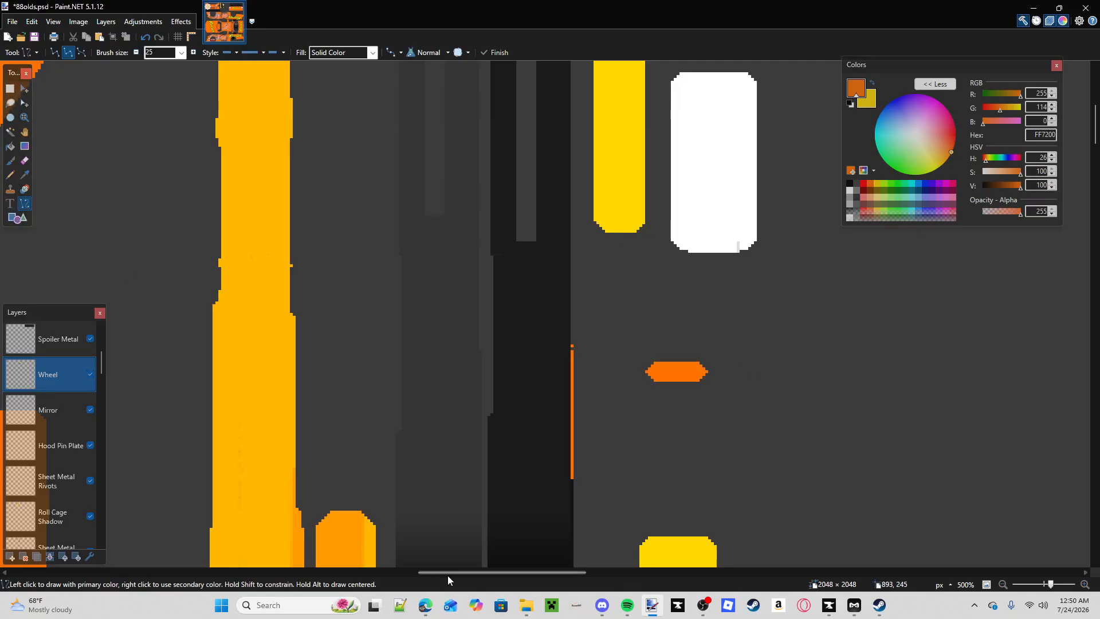
- Switch to Discord, examine the rims on the black number 92 car screenshot, and return to Paint.NET
left_click(602, 605)
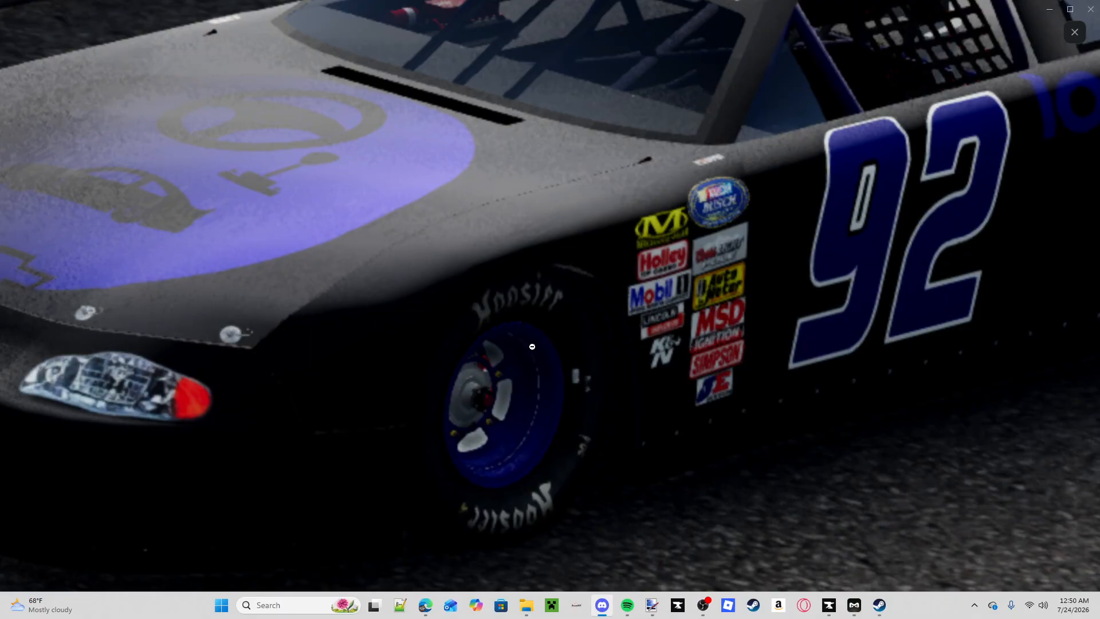
left_click(533, 421)
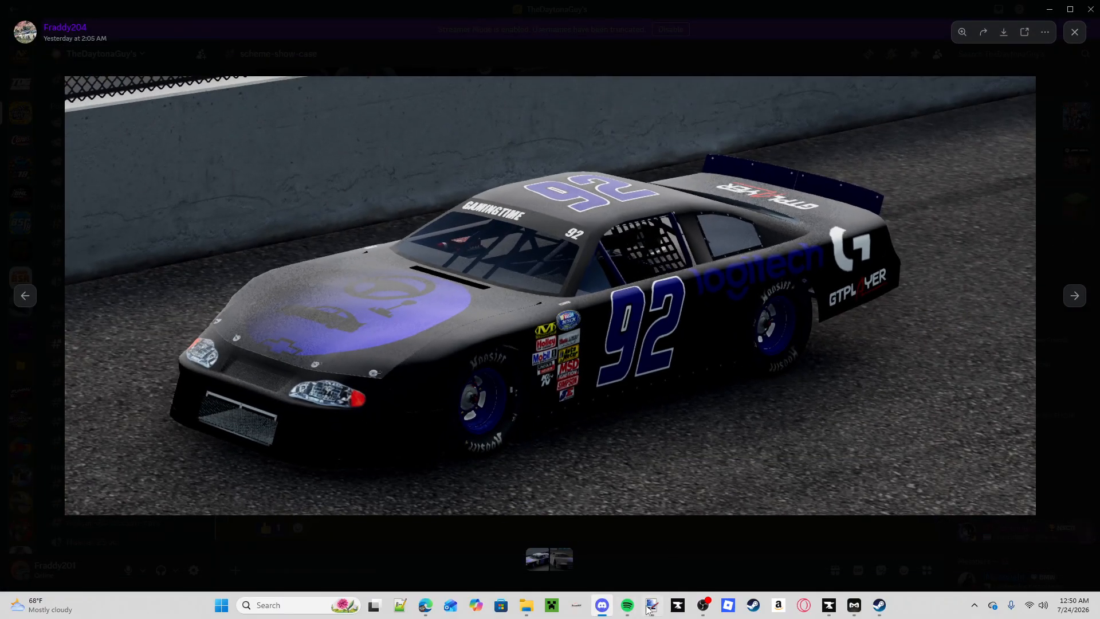
left_click(651, 607)
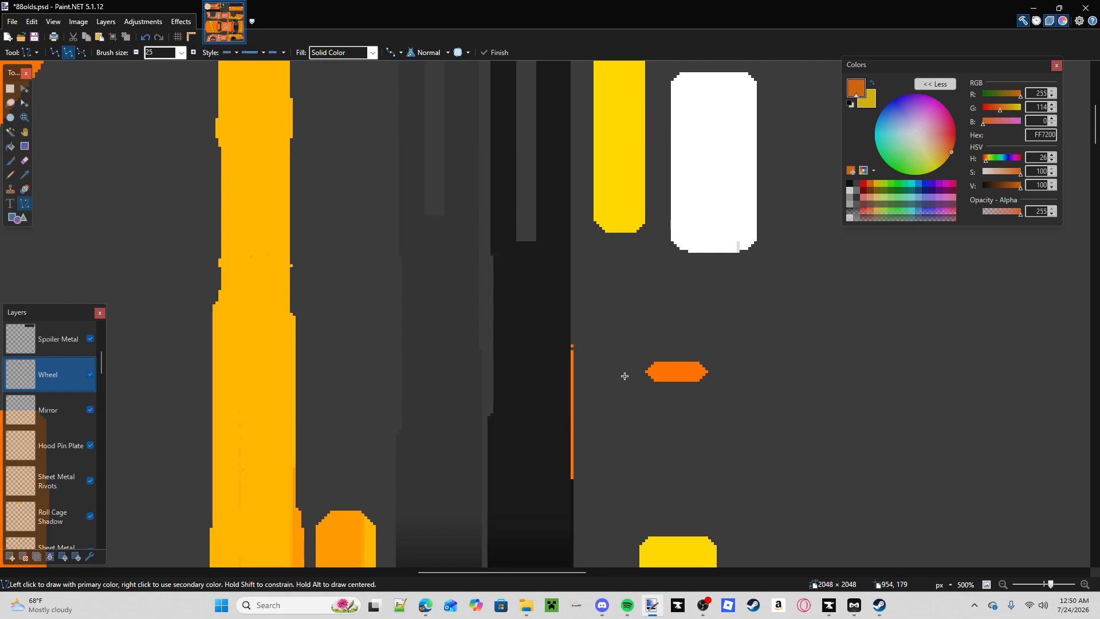
- Draw a yellow (FFD800) line across the full width of the upper spoiler strip's top edge on the Spoiler Metal layer
scroll(659, 372, "down", 2)
scroll(698, 297, "up", 1)
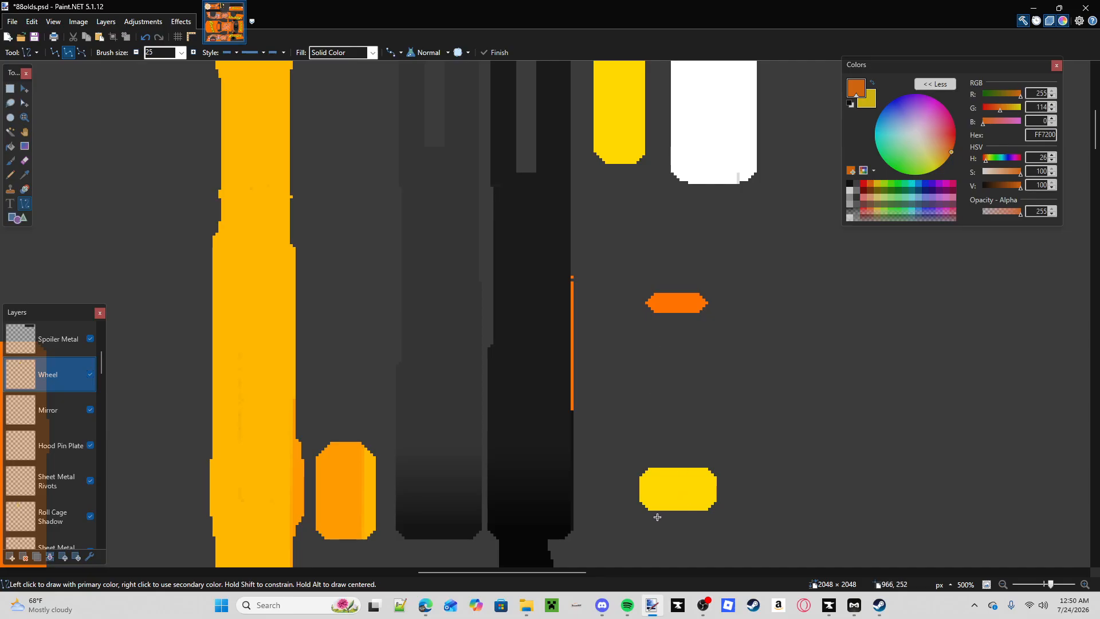
scroll(830, 467, "down", 1)
scroll(748, 459, "up", 2)
scroll(875, 457, "down", 3)
left_click_drag(1051, 585, 1046, 589)
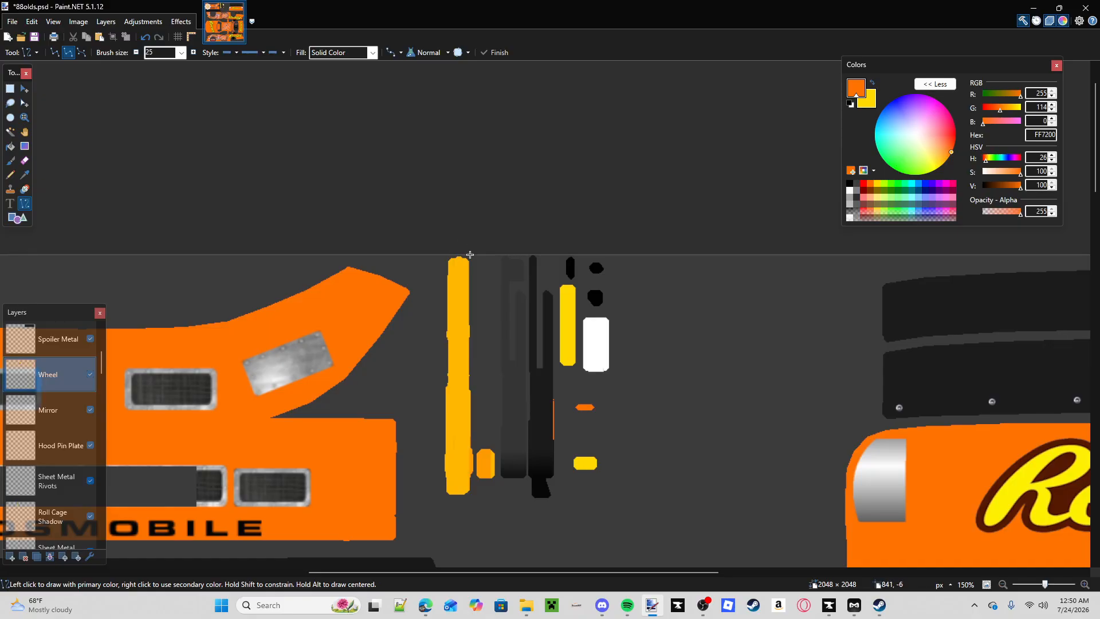
scroll(574, 363, "down", 1)
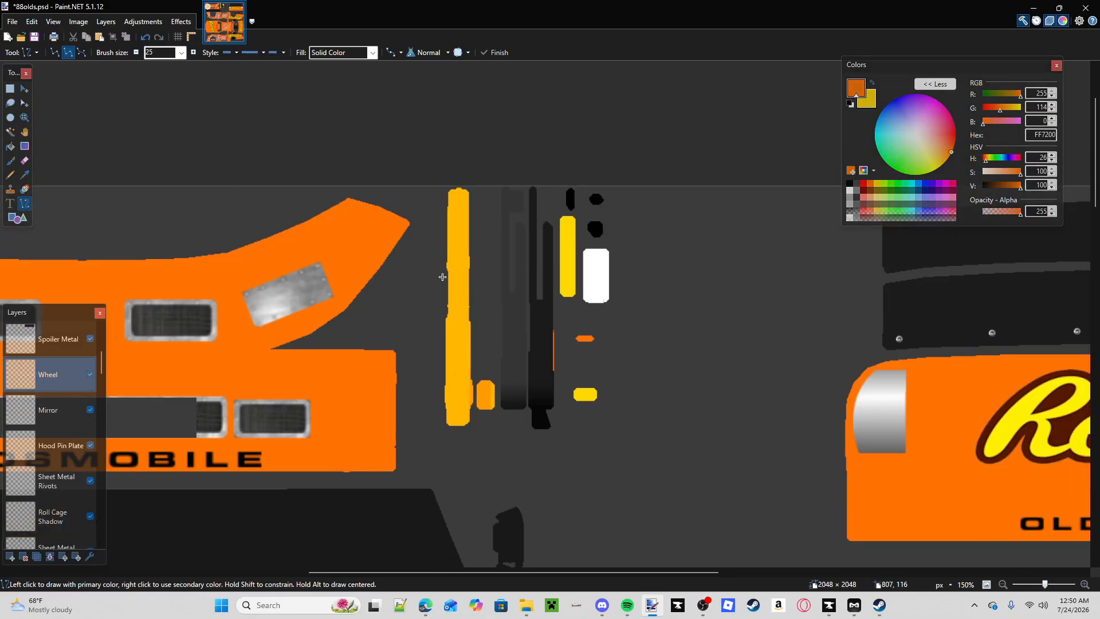
scroll(66, 429, "up", 3)
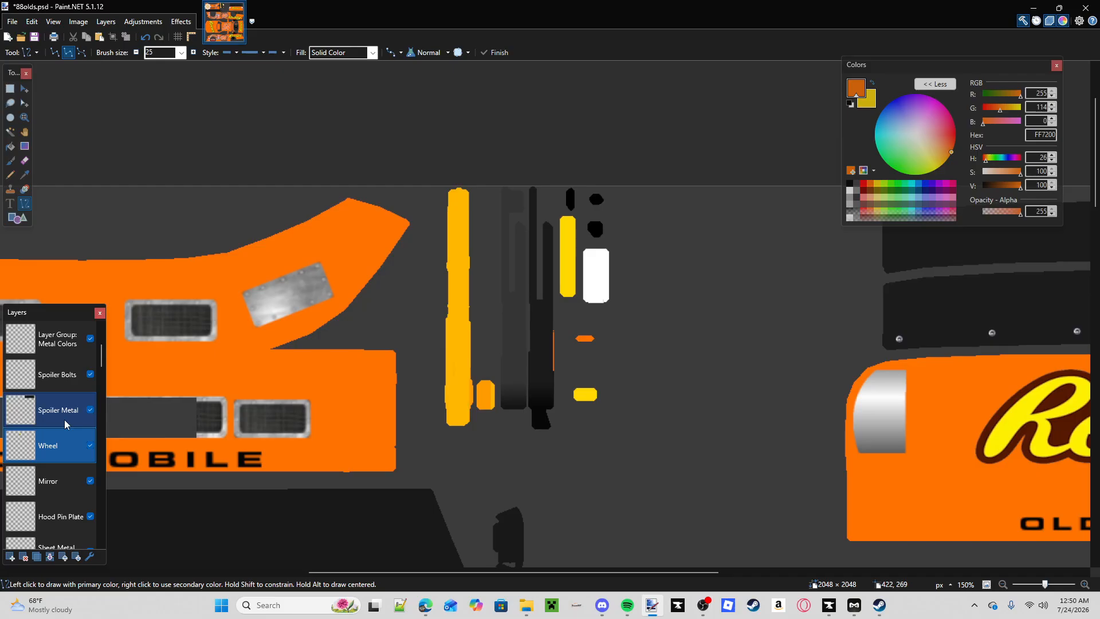
left_click(68, 441)
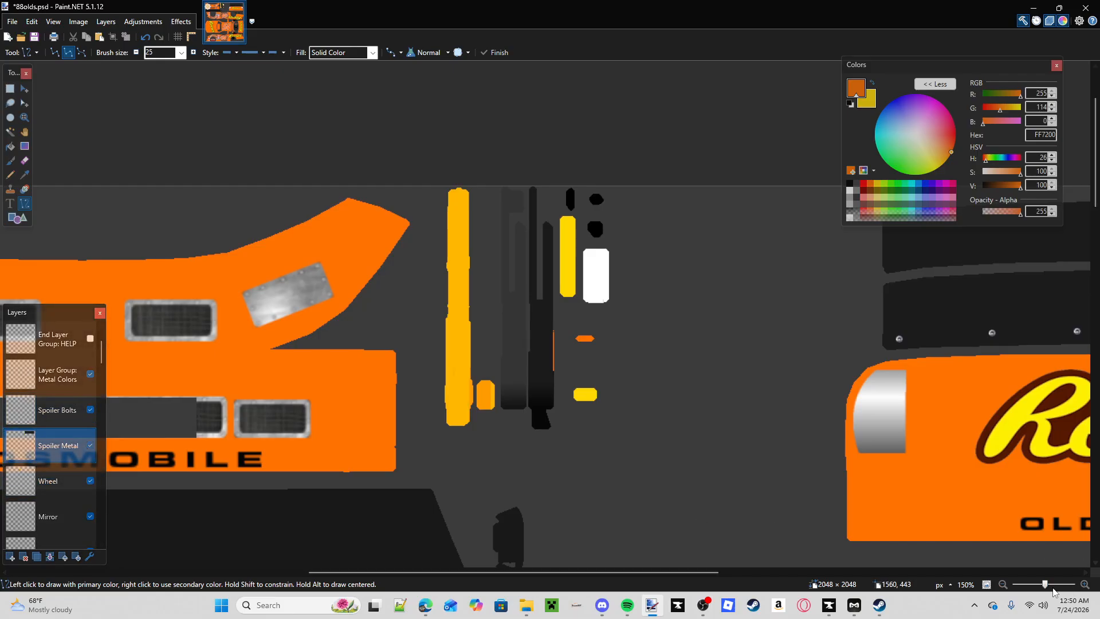
left_click_drag(1045, 589, 1042, 589)
key("z")
left_click(862, 290)
left_click(862, 290)
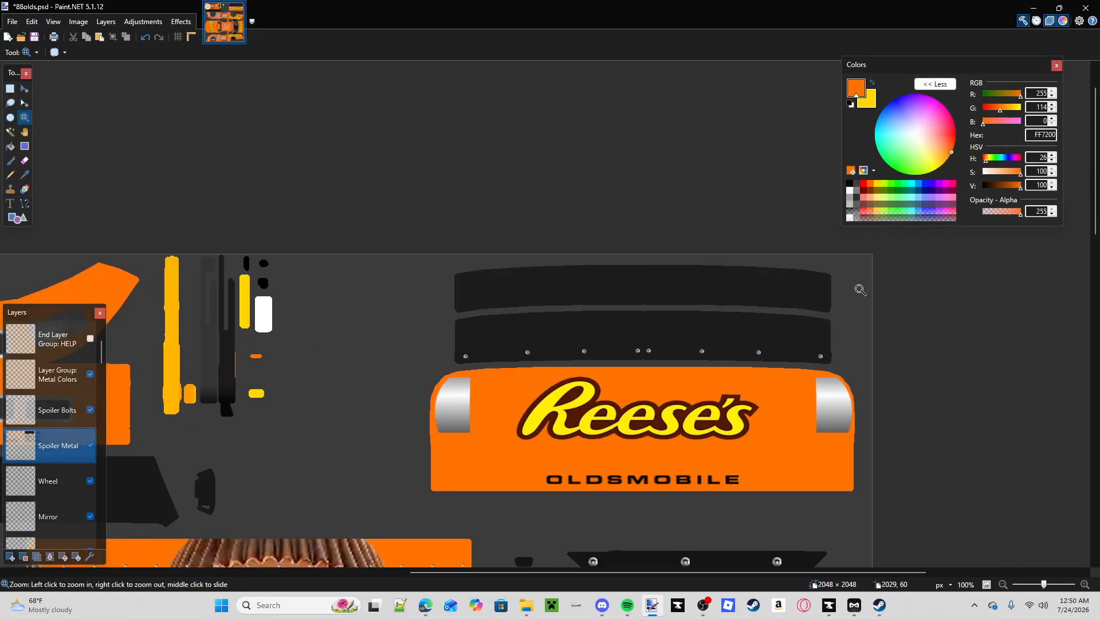
left_click_drag(833, 290, 772, 284)
left_click_drag(1059, 584, 1043, 584)
left_click(299, 327)
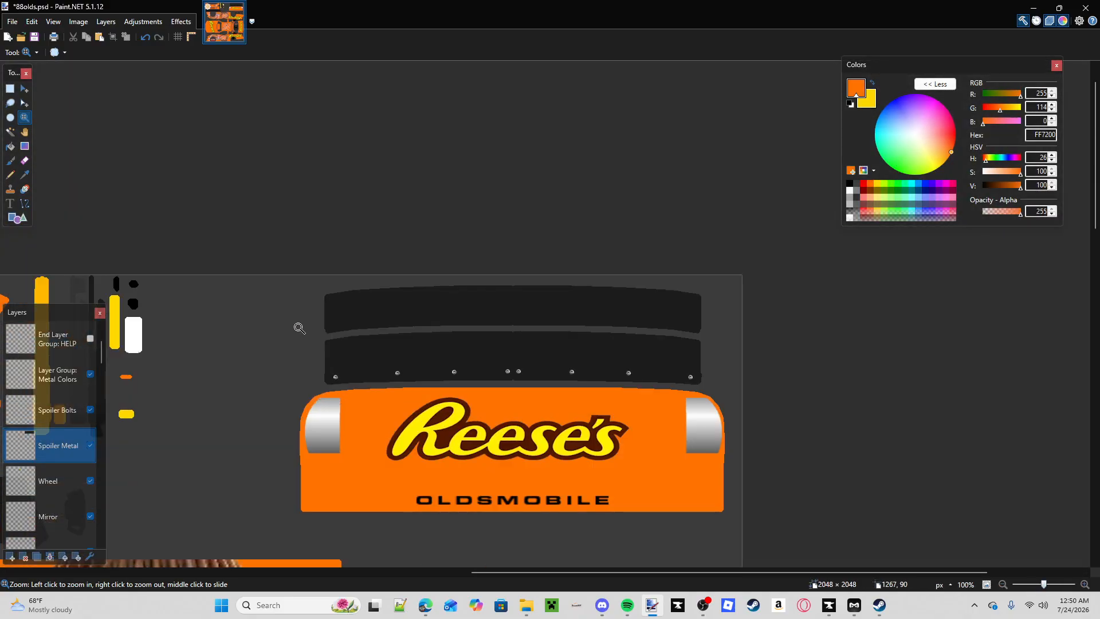
left_click(522, 327)
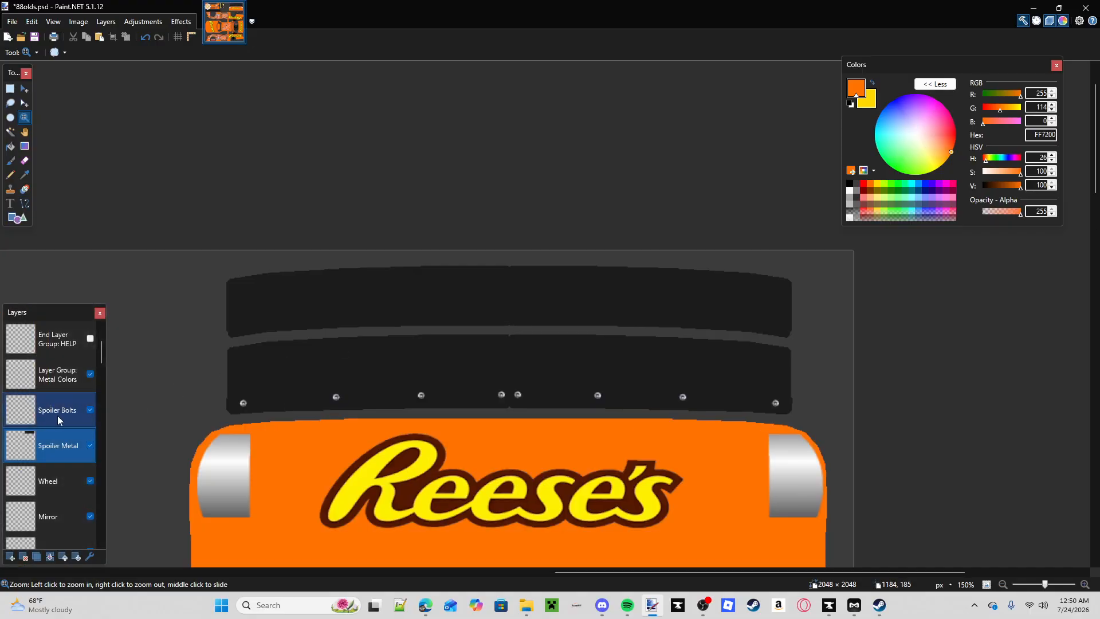
left_click(25, 205)
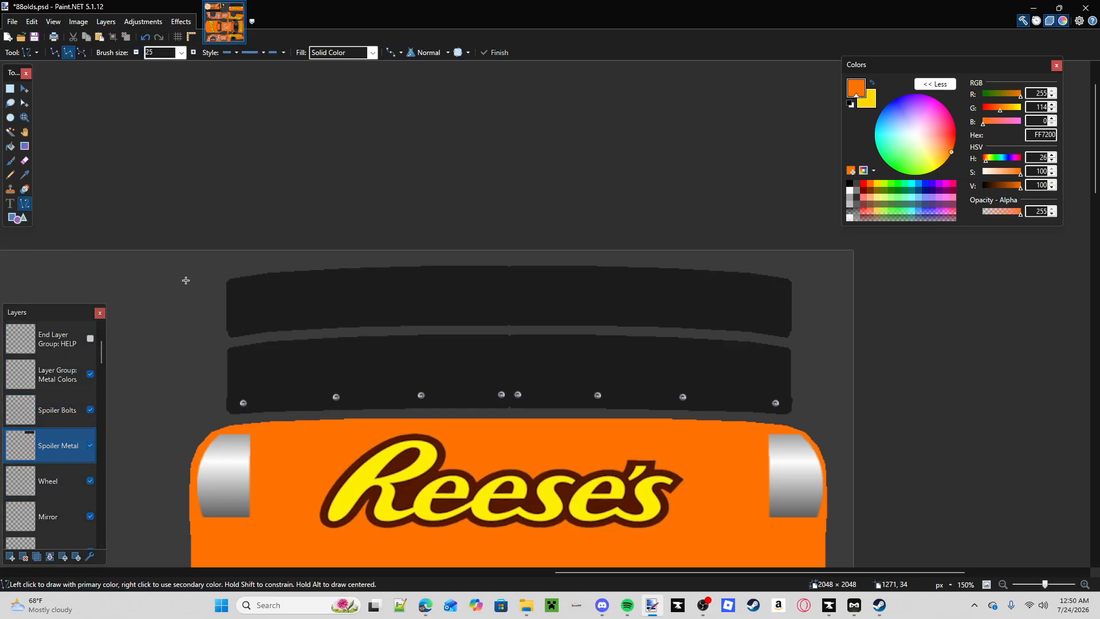
left_click_drag(217, 283, 785, 277)
key("x")
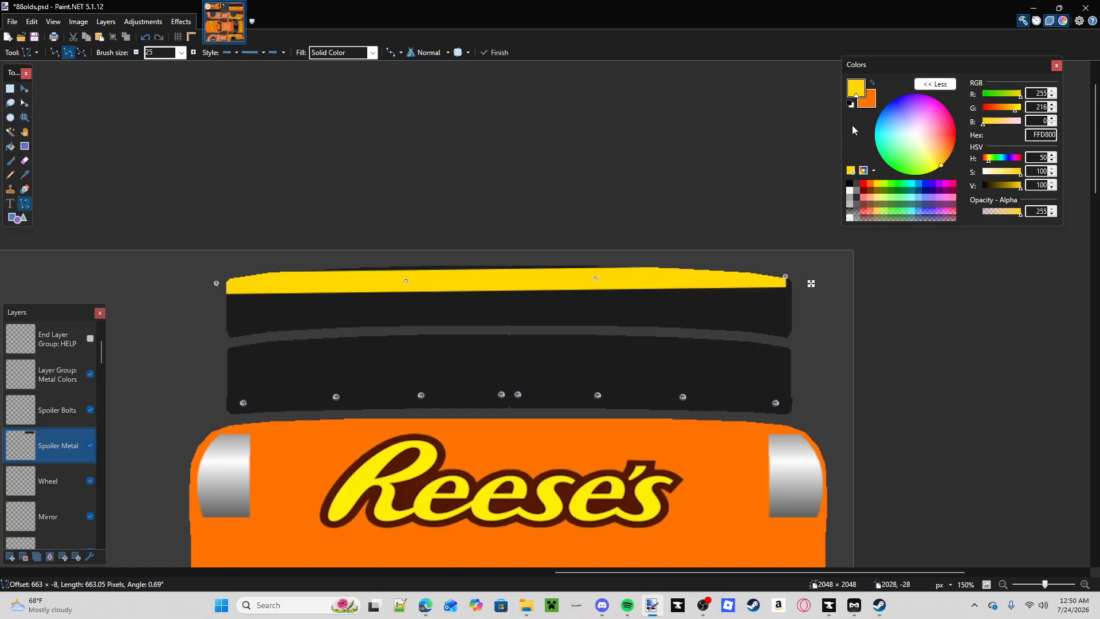
key("Return")
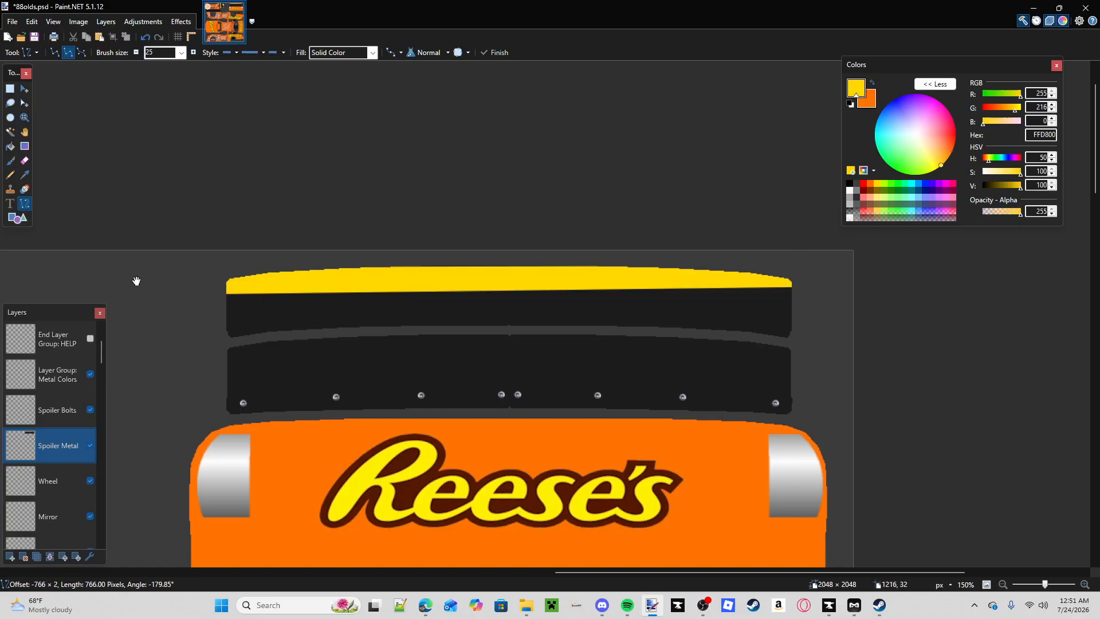
- Cover the lower spoiler strip with full-width yellow lines on the Spoiler Metal layer, curving the bottom line slightly to follow the edge
left_click_drag(233, 407, 812, 409)
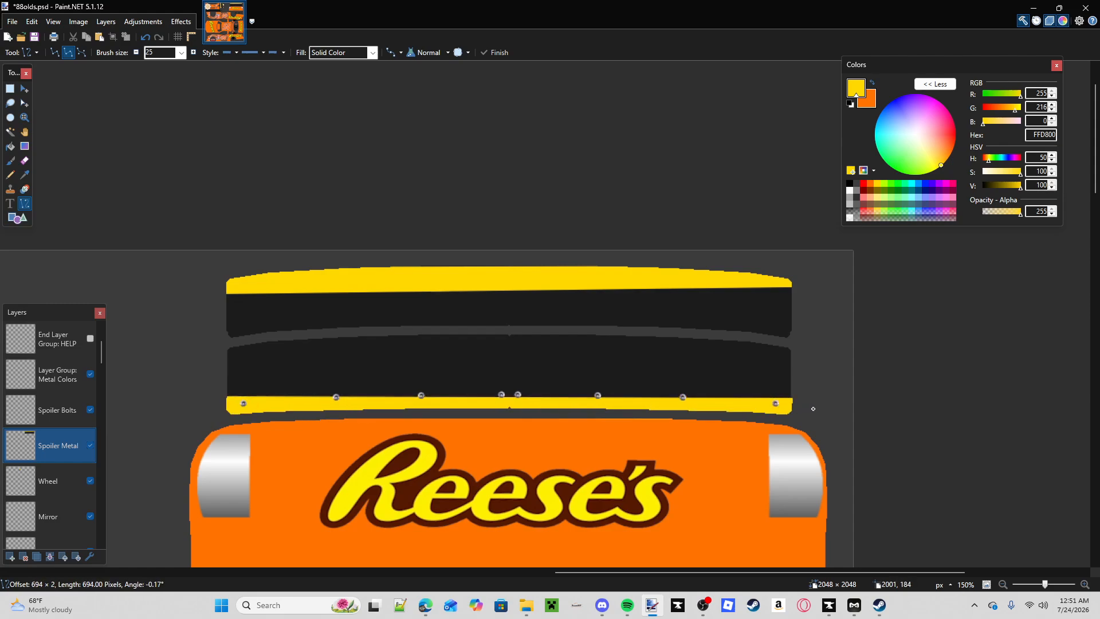
left_click_drag(415, 409, 416, 402)
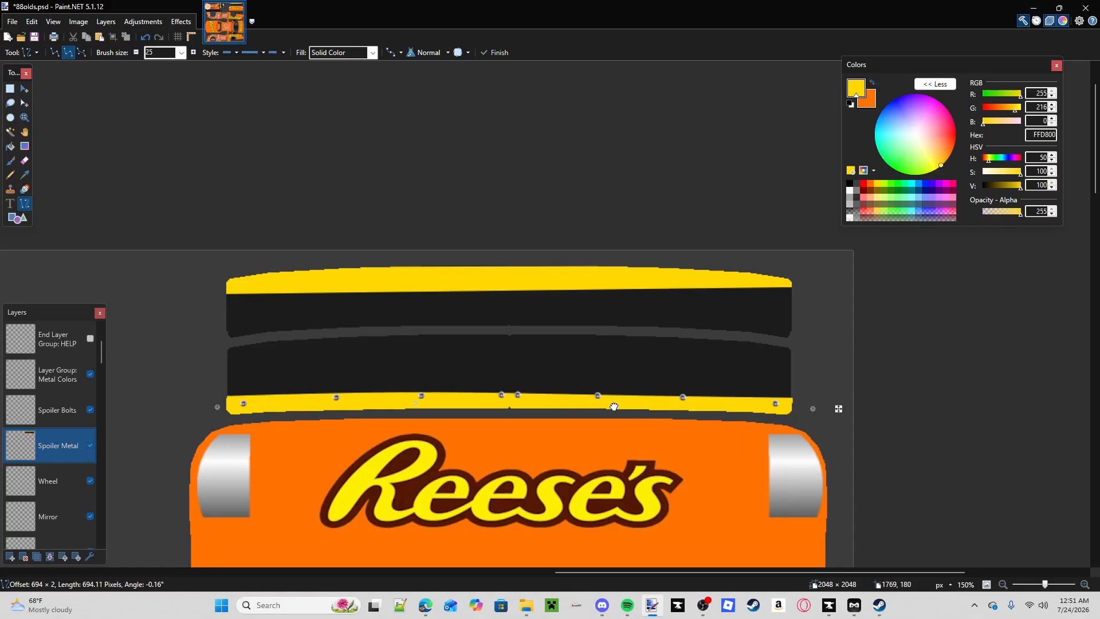
key("Return")
mouse_move(802, 393)
left_mouse_down()
mouse_move(160, 356)
mouse_move(162, 383)
left_mouse_up()
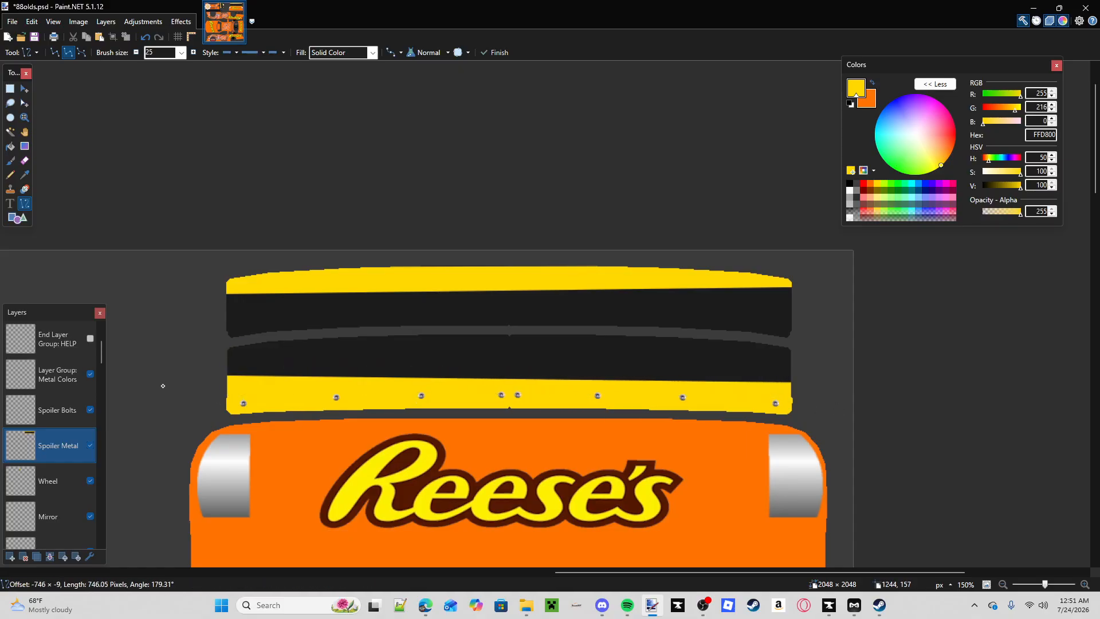
mouse_move(232, 369)
left_mouse_down()
mouse_move(835, 384)
mouse_move(221, 368)
mouse_move(487, 346)
mouse_move(793, 342)
mouse_move(514, 328)
mouse_move(179, 336)
mouse_move(899, 346)
mouse_move(900, 336)
left_mouse_up()
key("Return")
key("Return")
key("Return")
key("Return")
key("ctrl+z")
- Fill the remaining dark area of the upper spoiler strip with horizontal yellow lines
left_click_drag(802, 329, 75, 327)
key("Return")
mouse_move(214, 315)
left_mouse_down()
mouse_move(852, 319)
mouse_move(264, 312)
left_mouse_up()
key("Return")
left_click_drag(196, 291, 936, 298)
- Paste the Reese's logo on the Spoiler Bolts layer and fit it onto the lower spoiler strip at about 451 × 100 px, angled about -2.11°
scroll(968, 332, "down", 3)
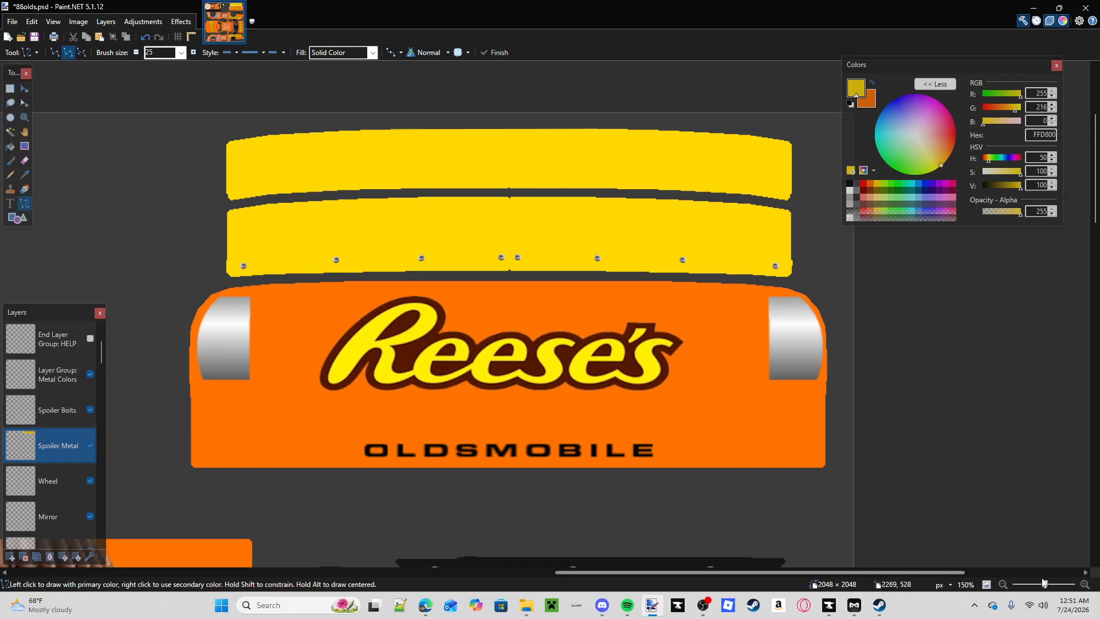
left_click_drag(1046, 584, 1042, 586)
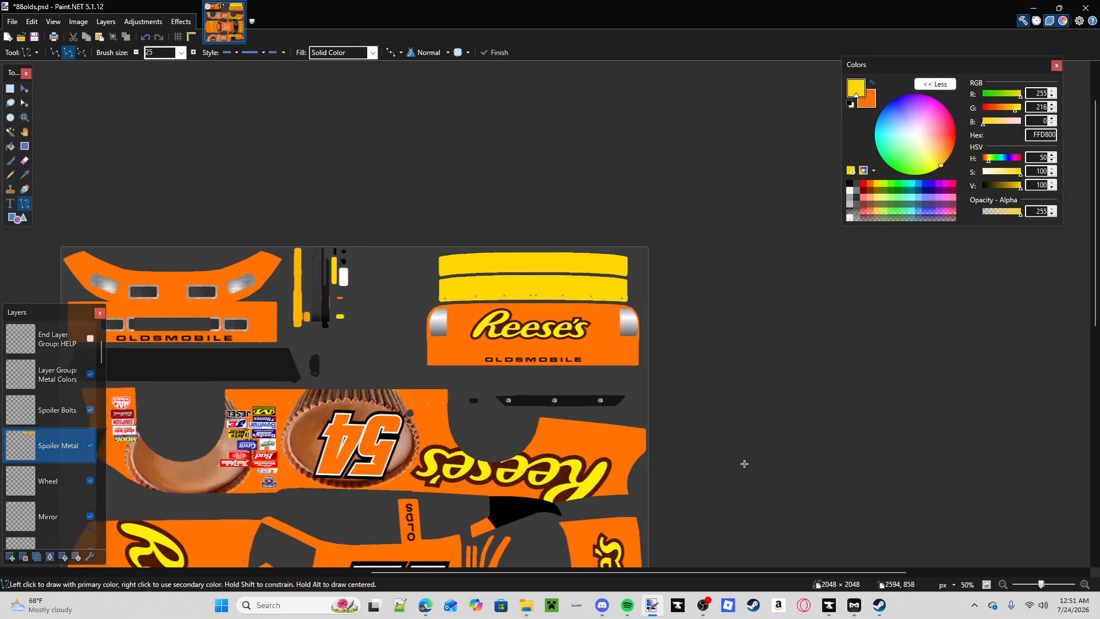
scroll(562, 344, "down", 2)
scroll(459, 395, "up", 2)
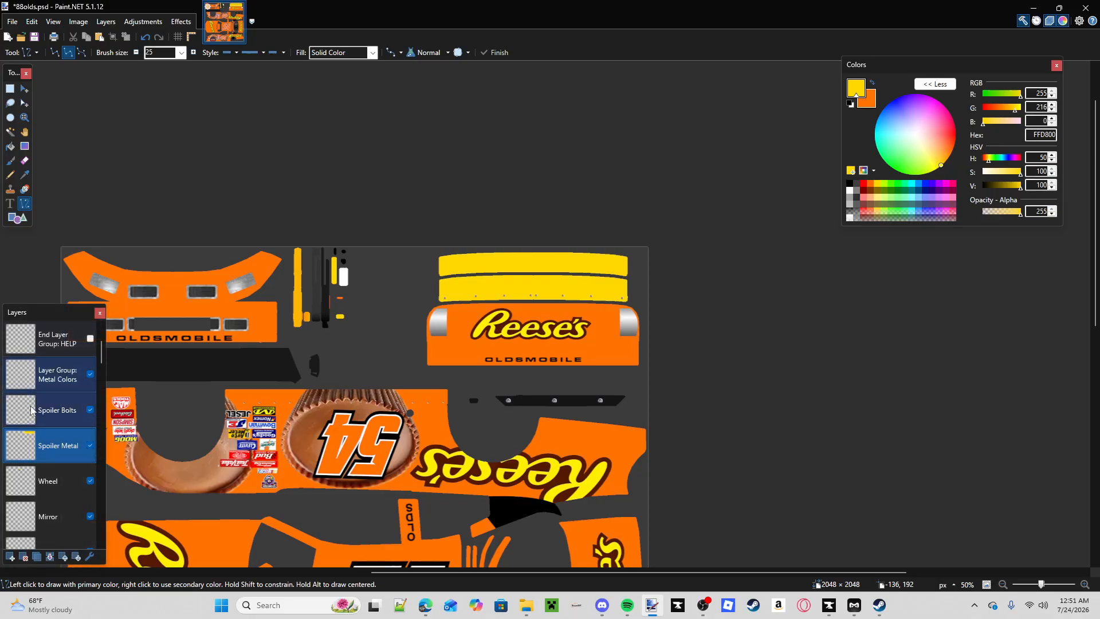
left_click(57, 410)
key("ctrl+v")
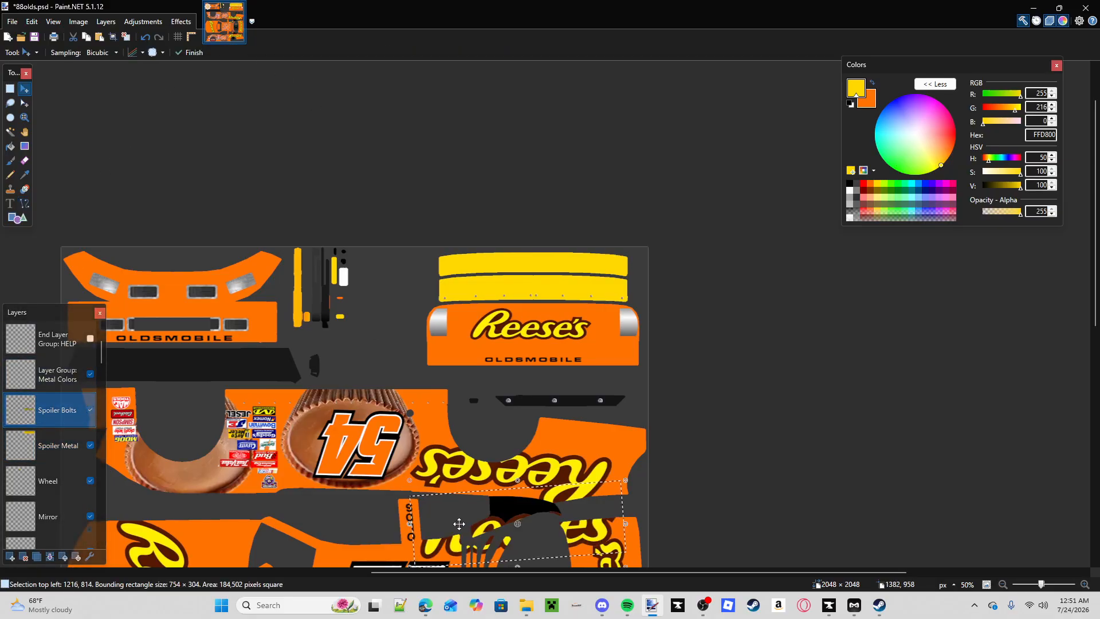
left_click_drag(555, 527, 558, 283)
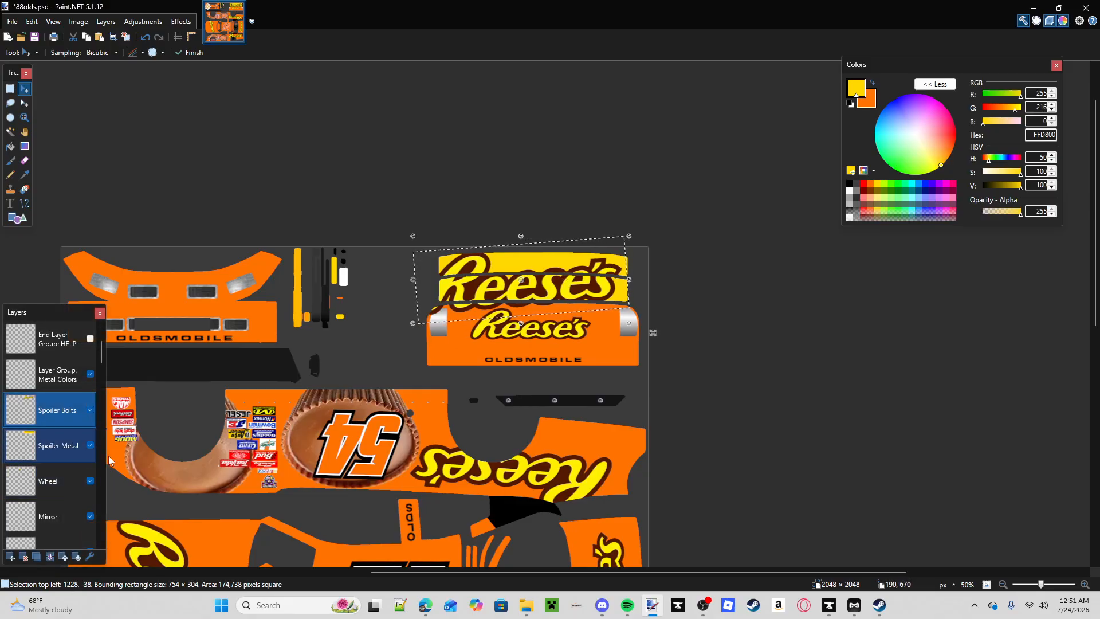
left_click_drag(641, 291, 517, 320)
left_click_drag(625, 319, 618, 314)
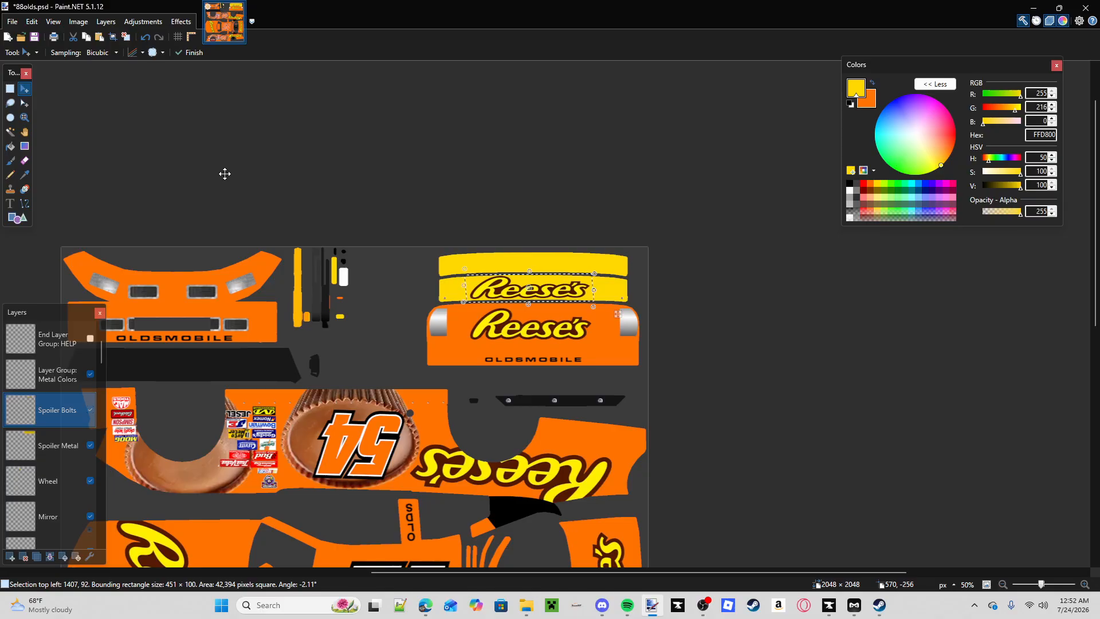
- Deselect the placed logo and review the complete car paint scheme
scroll(355, 241, "down", 8)
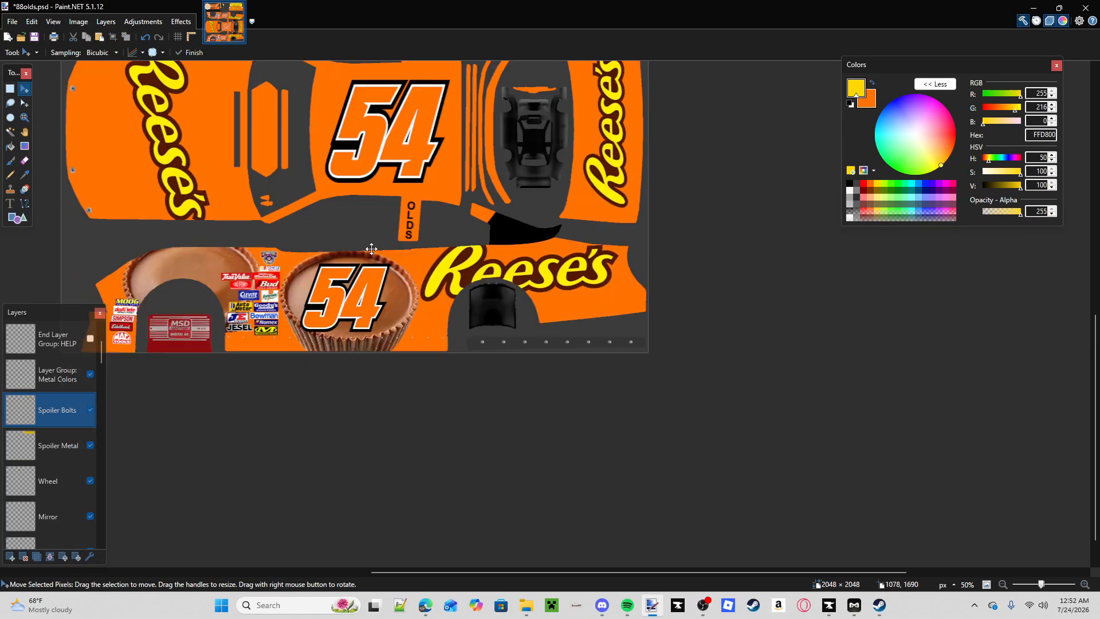
scroll(371, 248, "up", 2)
left_click_drag(1040, 585, 1040, 590)
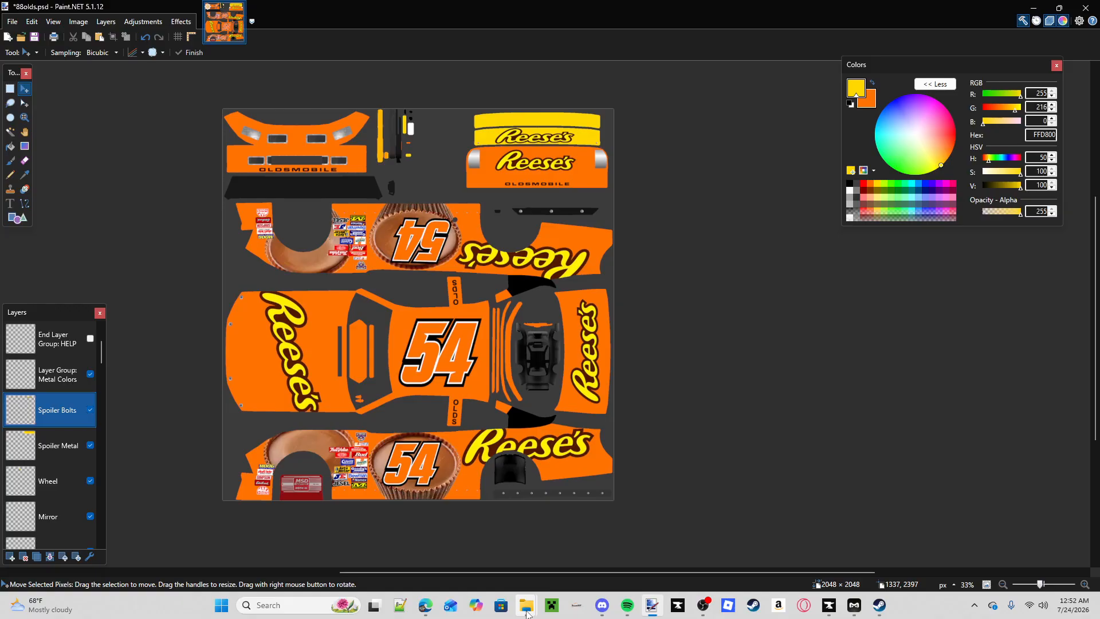
- Switch to File Explorer and open the latemodel folder under BeamNG.drive, mods, unpacked, fraddycarsV2, vehicles
mouse_move(528, 613)
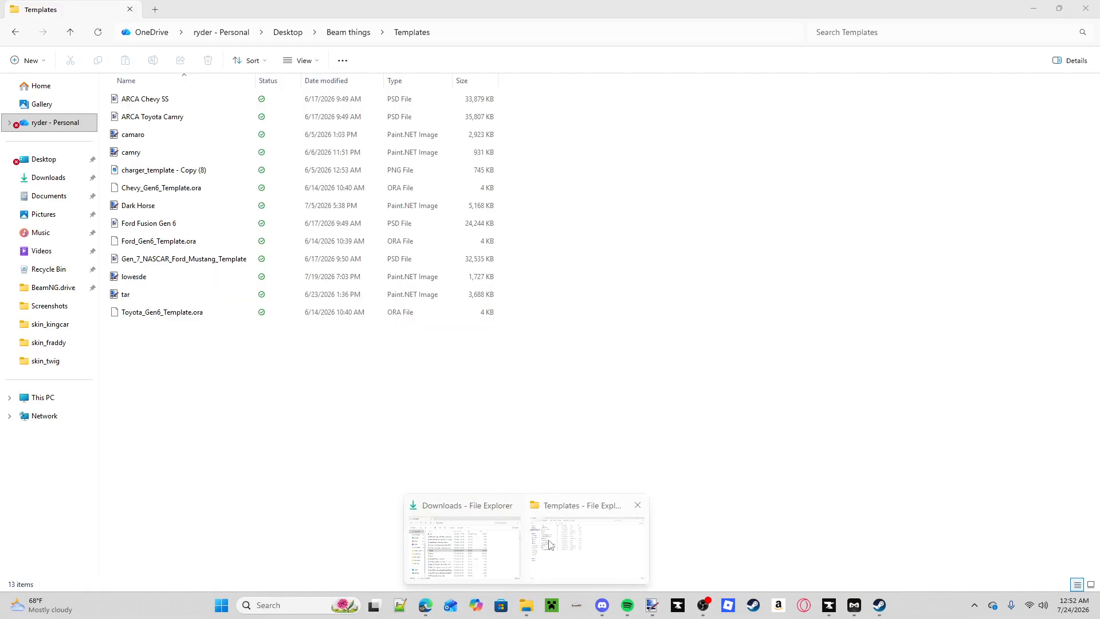
left_click(543, 543)
left_click(51, 287)
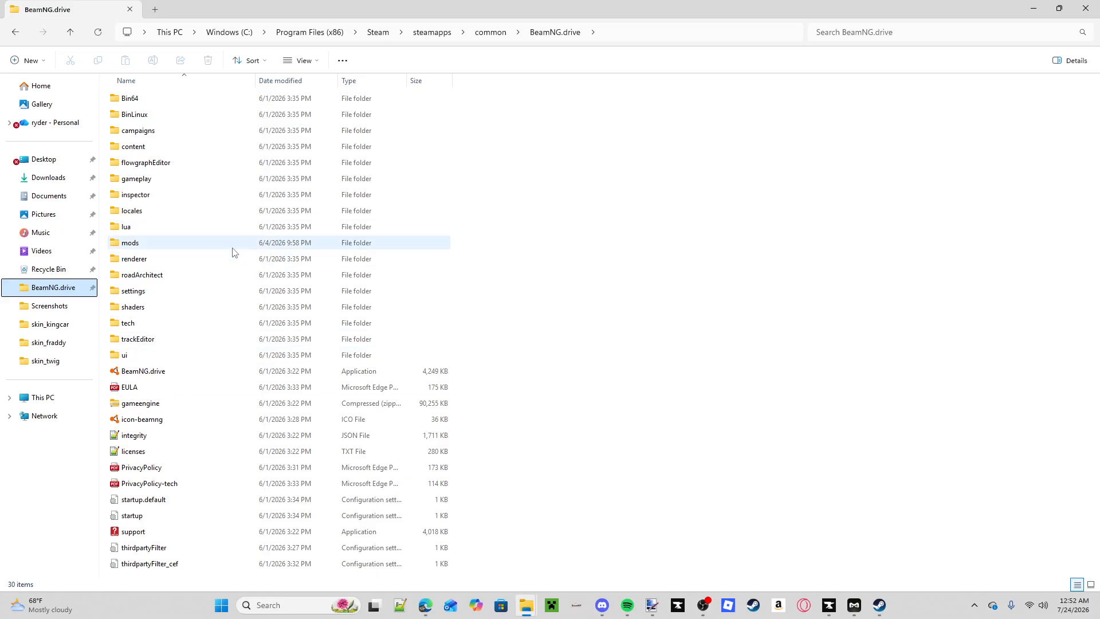
mouse_move(223, 249)
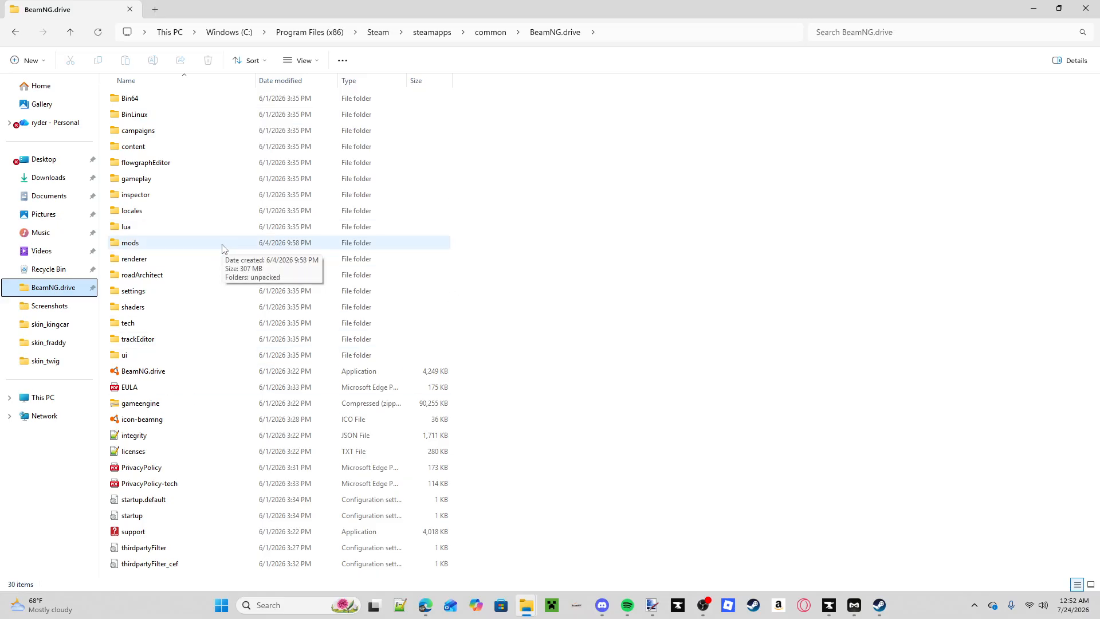
left_click(155, 248)
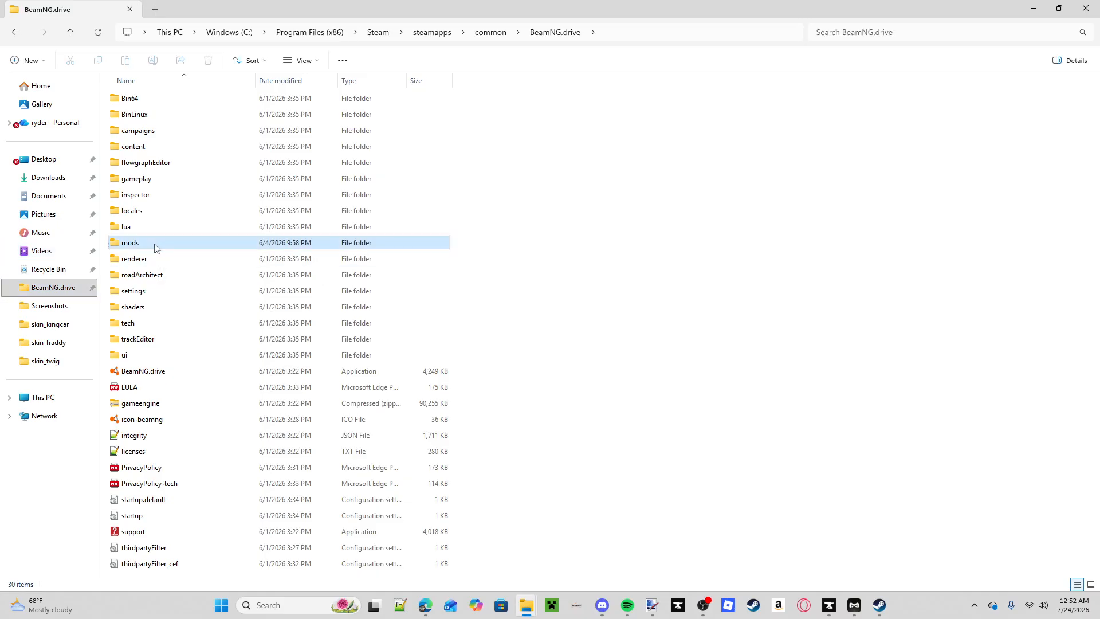
double_click(155, 247)
double_click(164, 102)
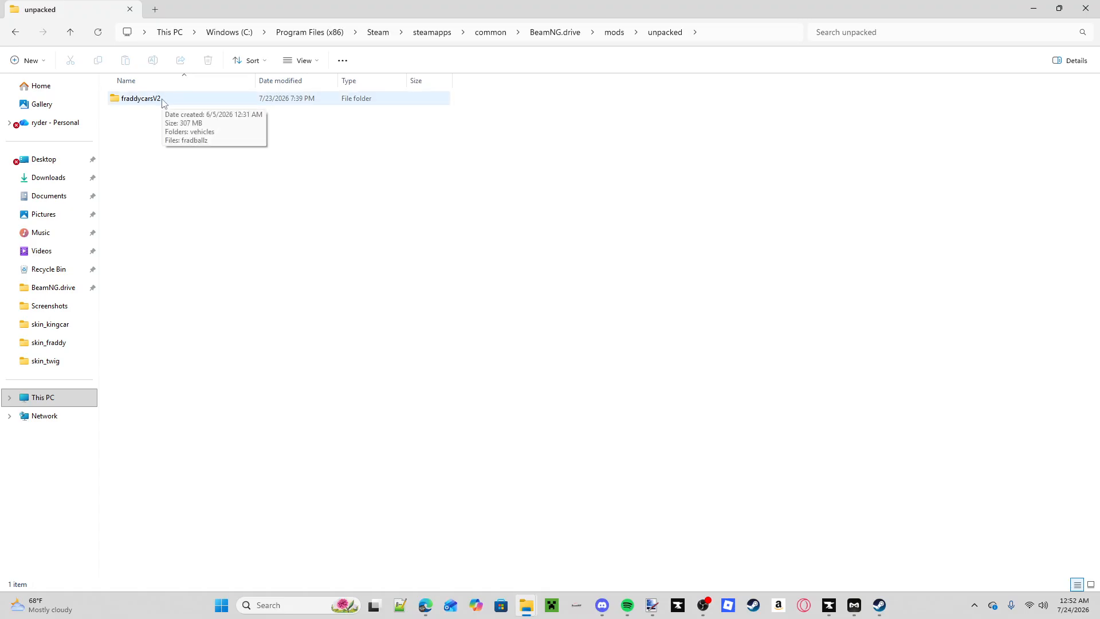
double_click(162, 102)
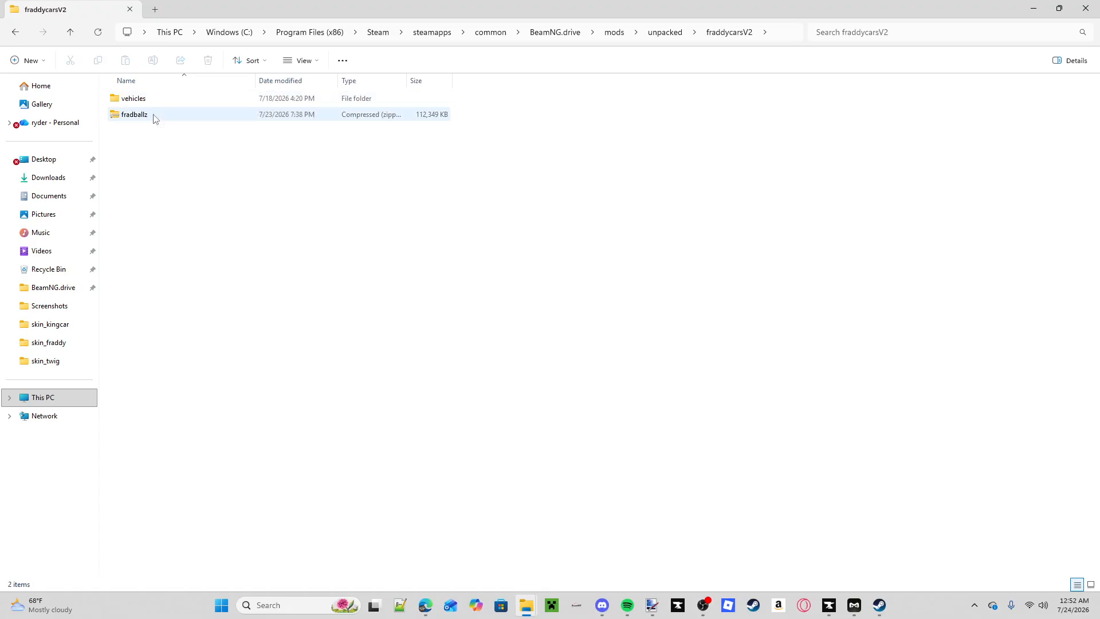
double_click(154, 101)
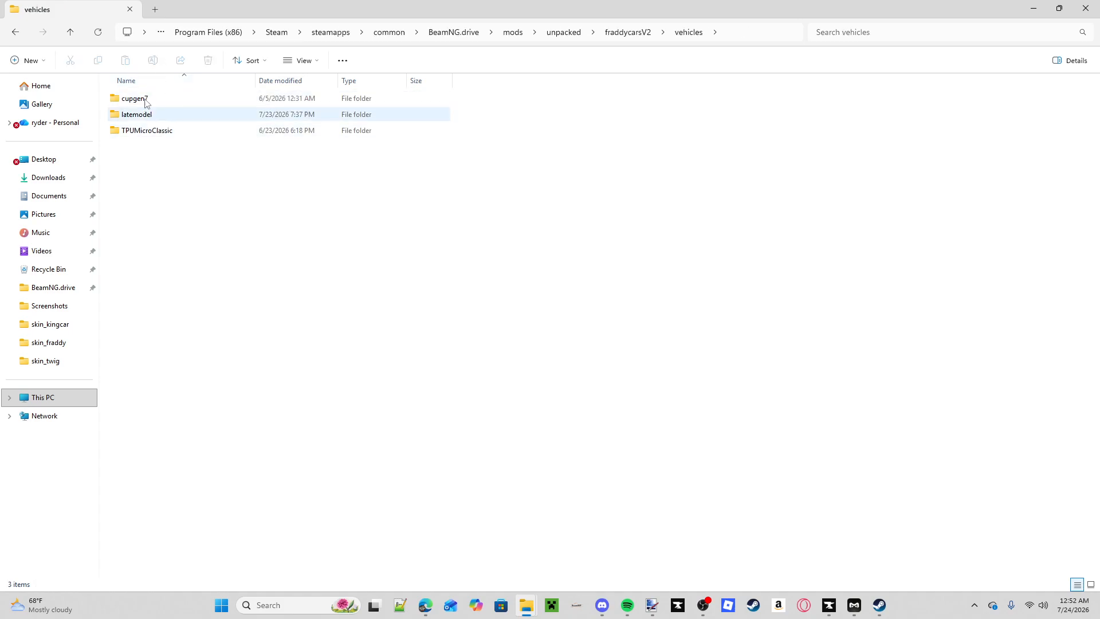
double_click(169, 120)
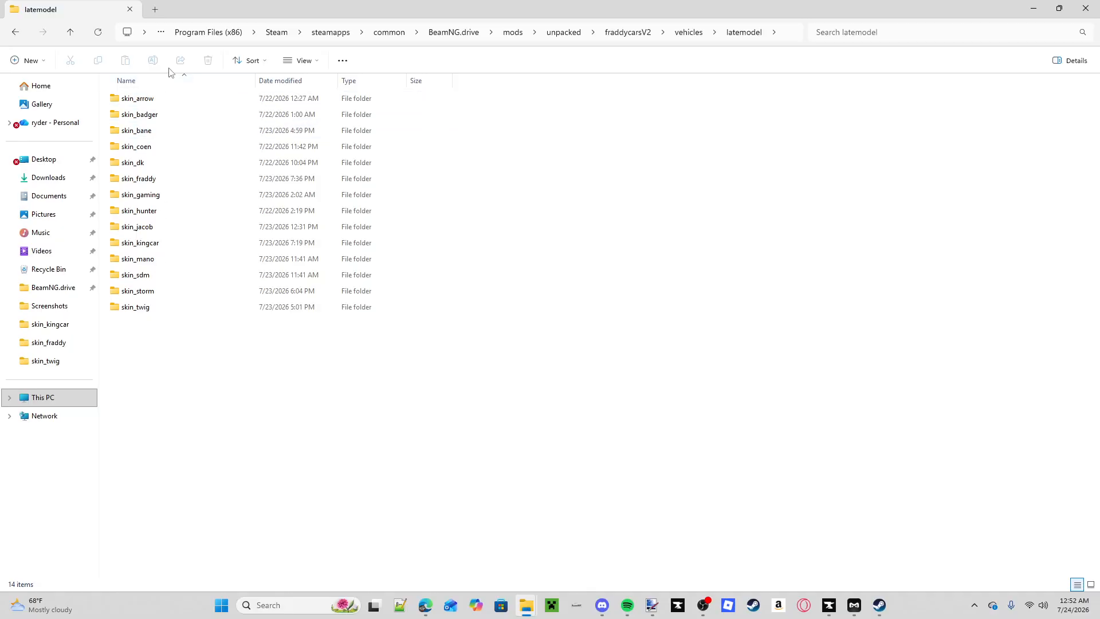
- Create a new folder named skin_test in the latemodel folder
right_click(151, 334)
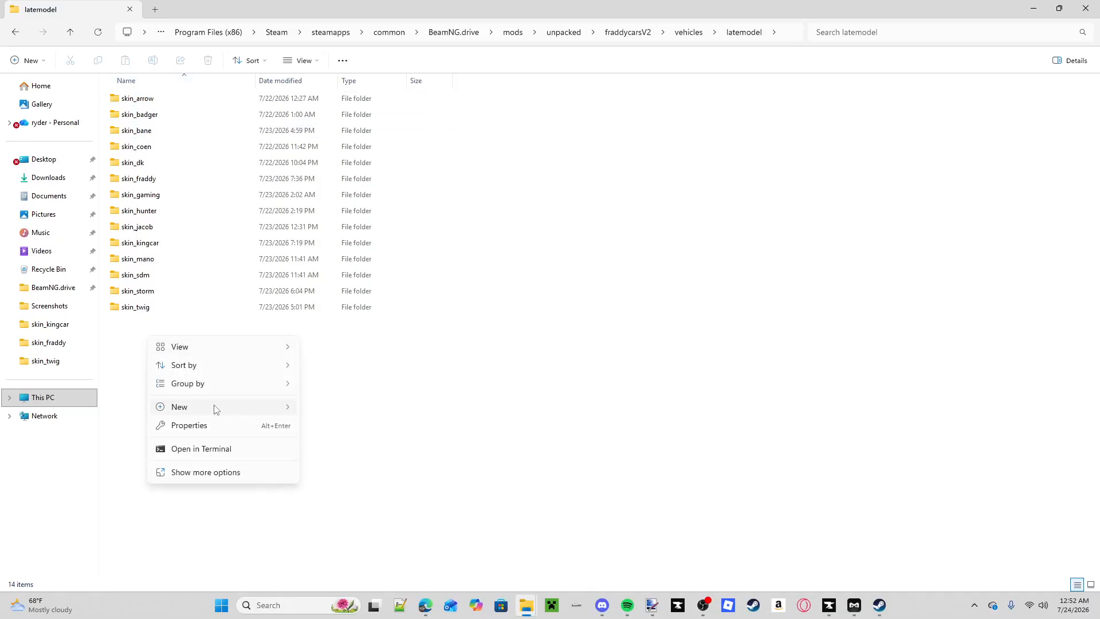
mouse_move(216, 409)
left_click(324, 408)
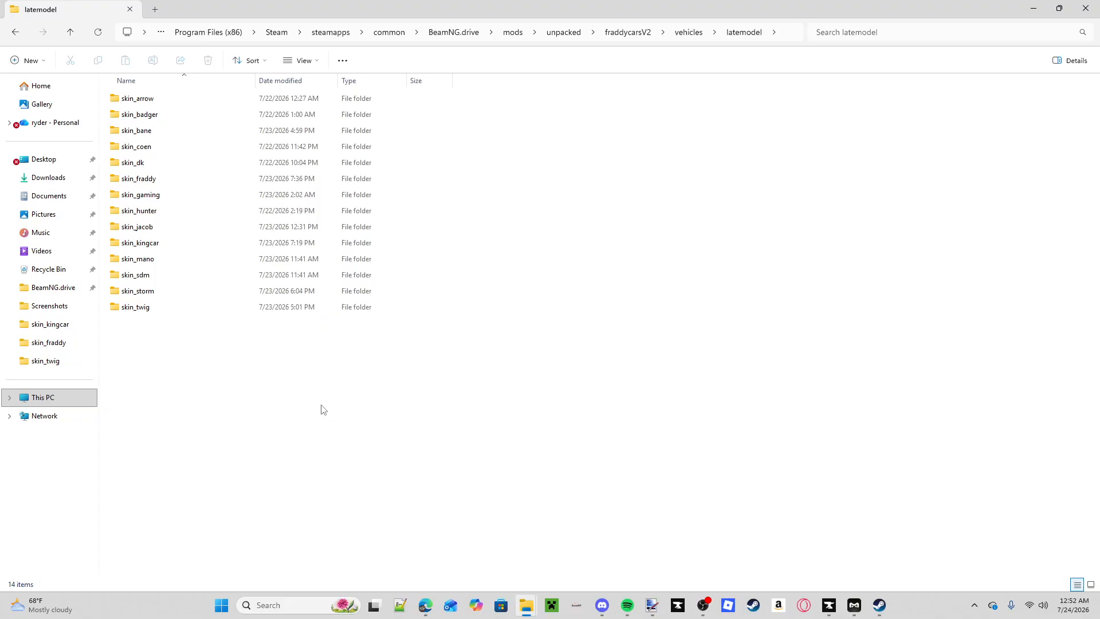
left_click(158, 413)
right_click(147, 333)
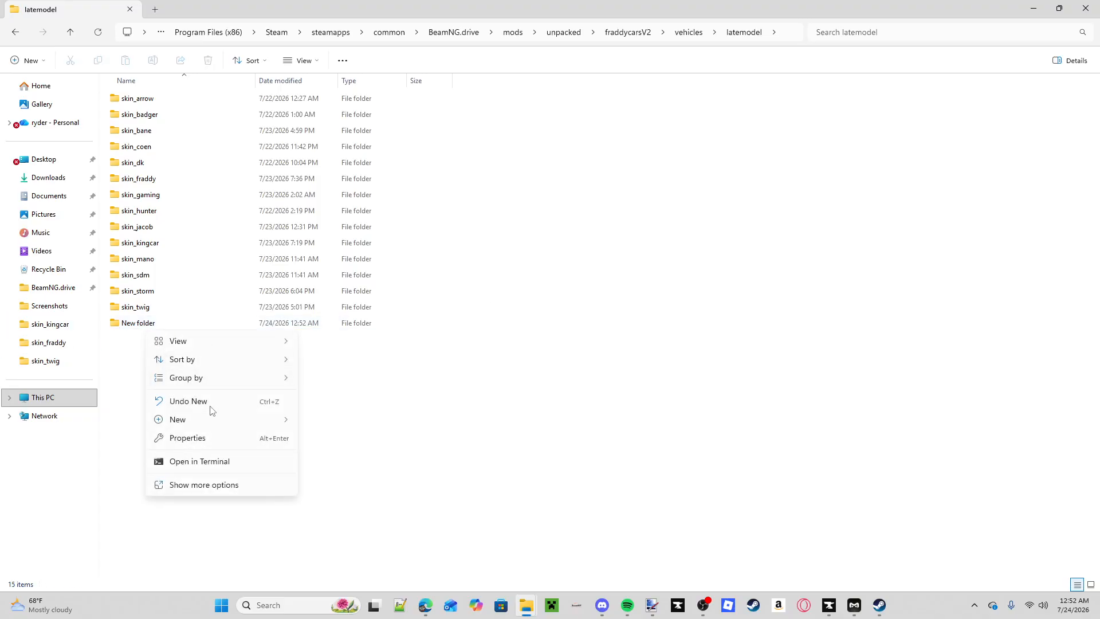
right_click(137, 325)
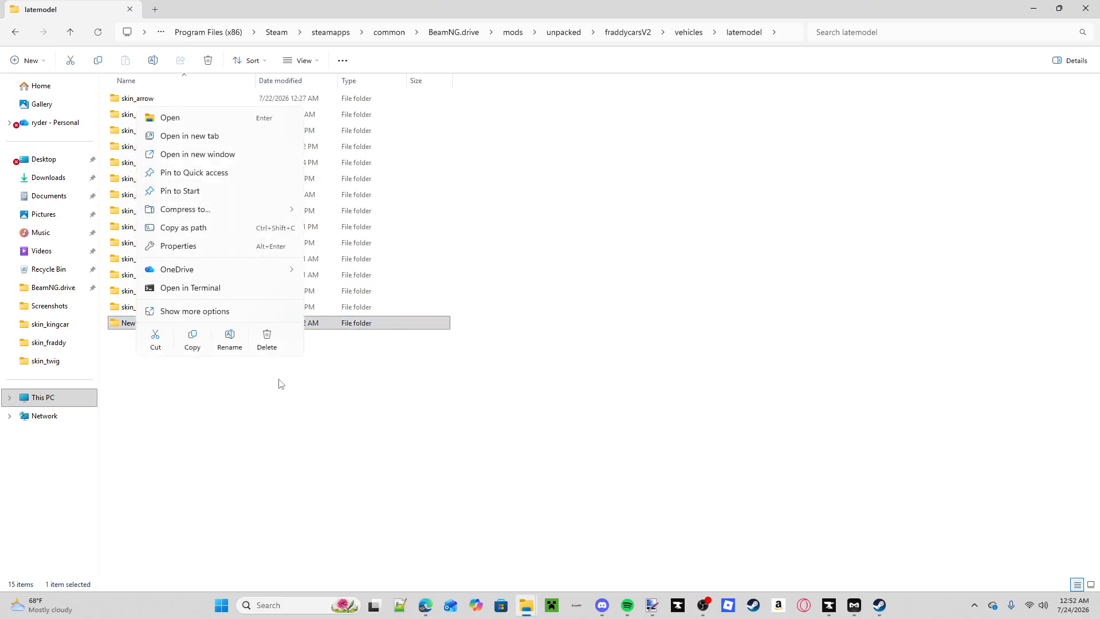
left_click(231, 339)
type("sk")
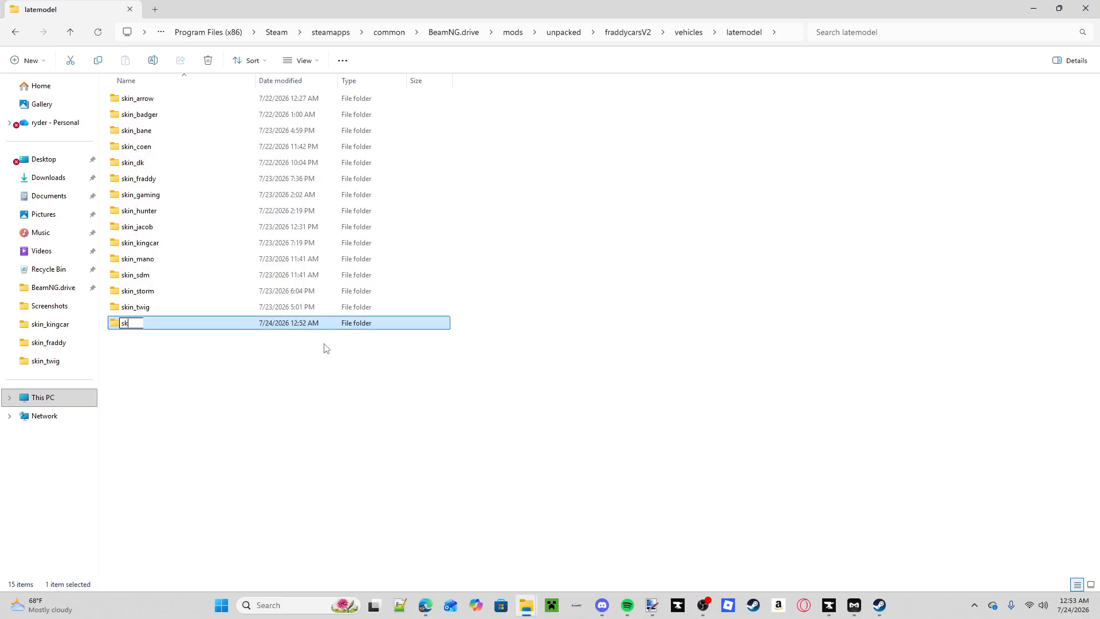
type("in_")
type("test")
key("Return")
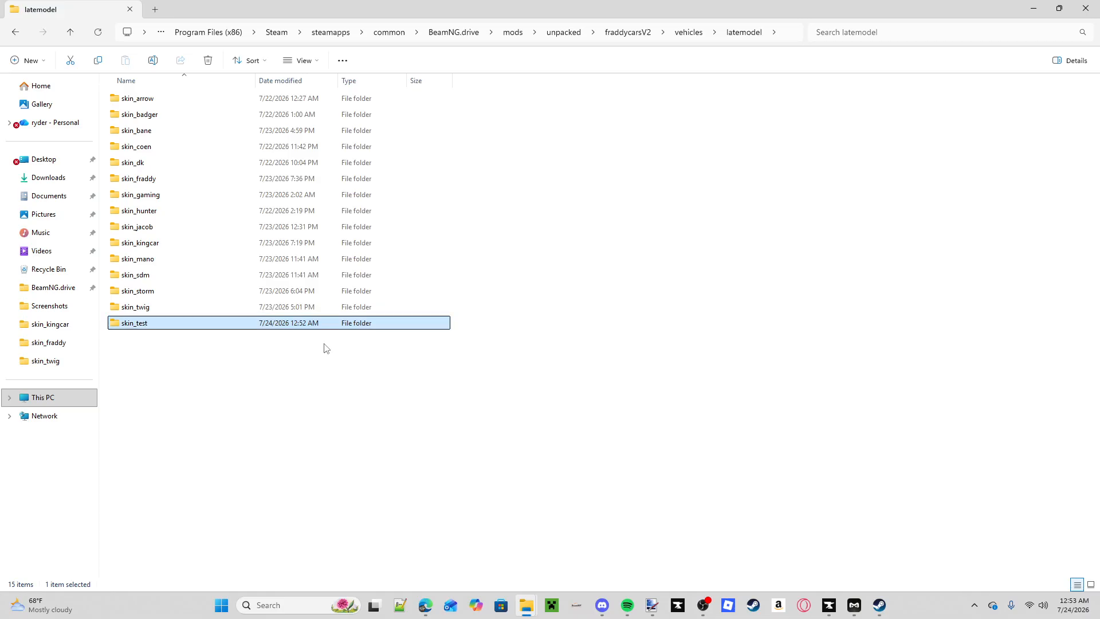
left_click(175, 376)
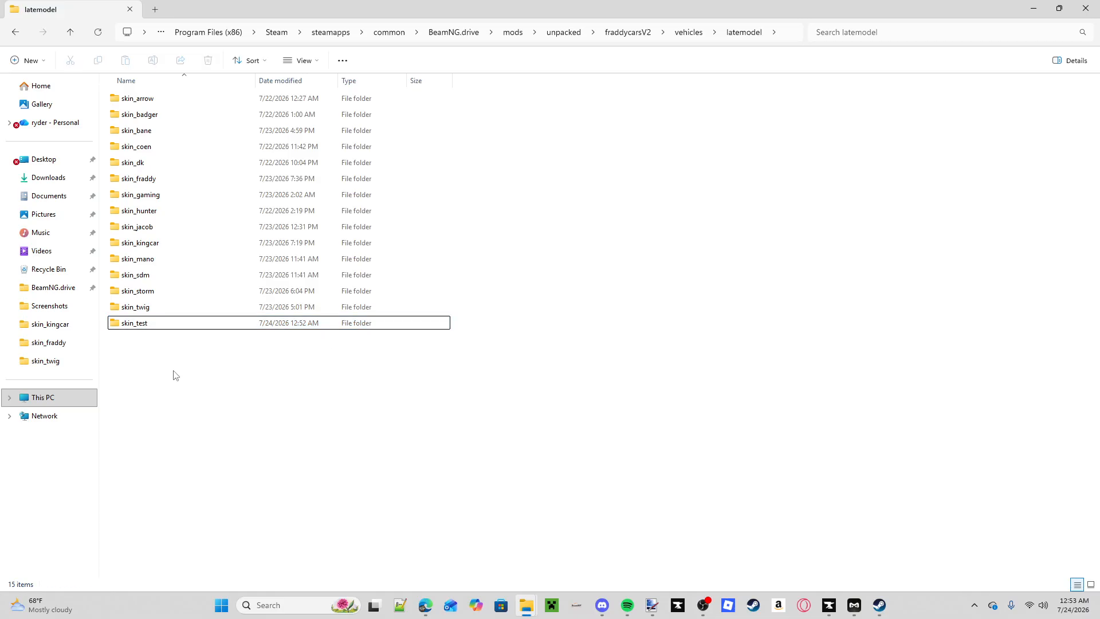
- Copy the skin_twig JBEAM file from the skin_twig folder into the skin_test folder
double_click(163, 317)
left_click(162, 132)
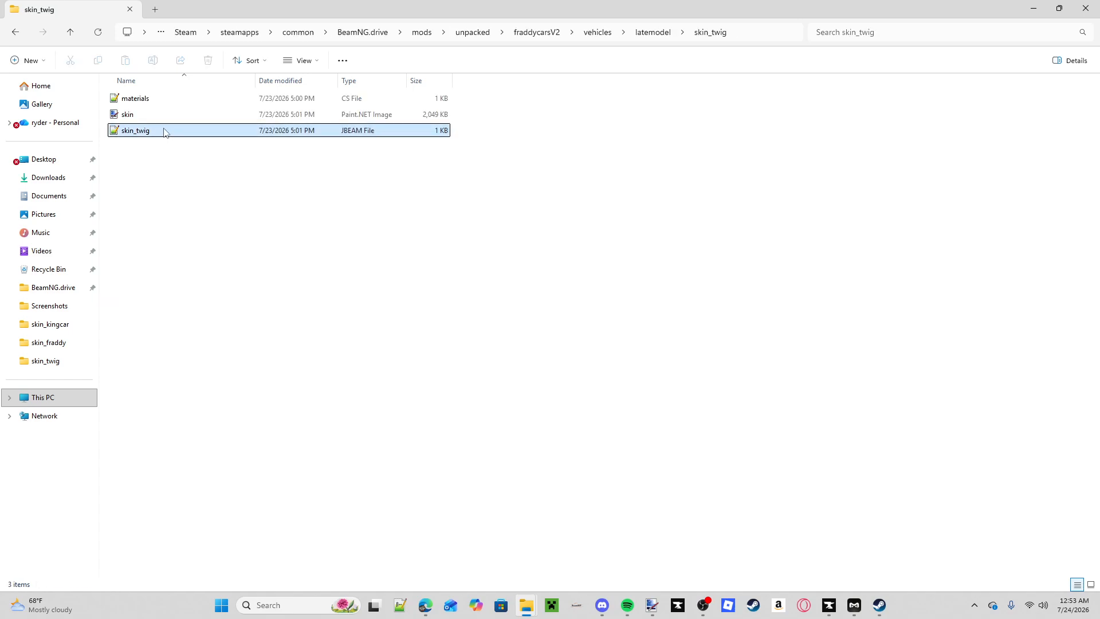
left_click(13, 33)
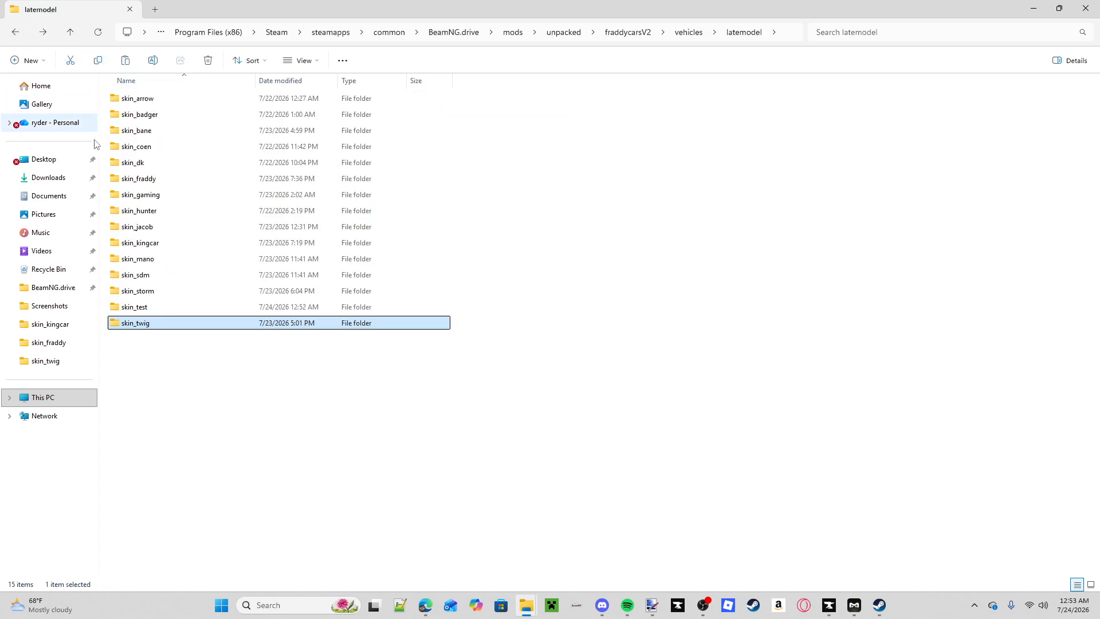
double_click(164, 310)
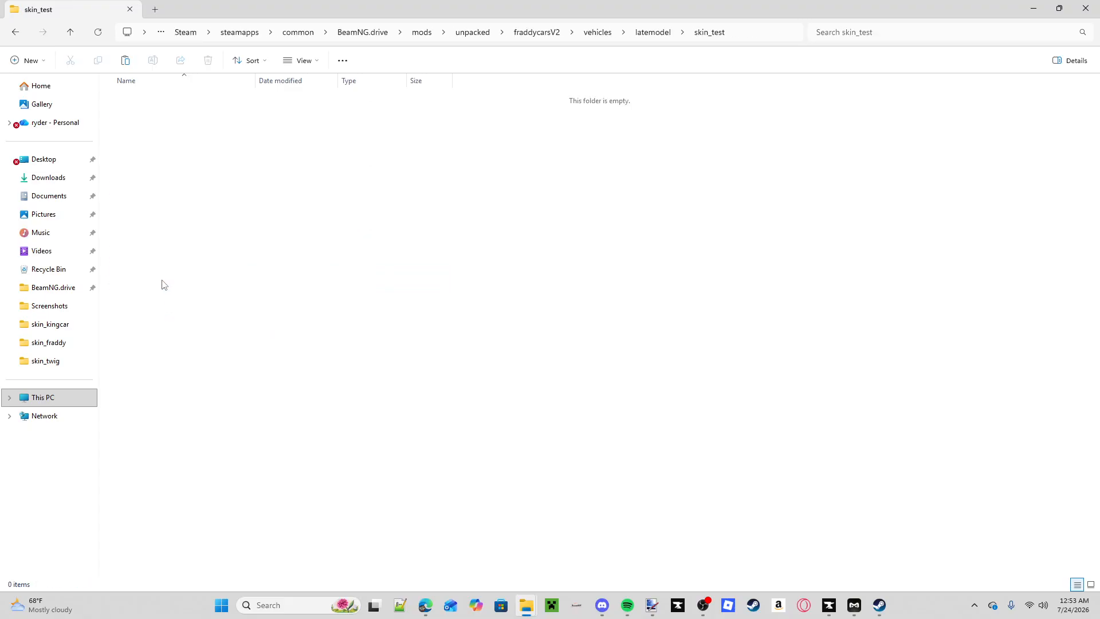
left_click(125, 60)
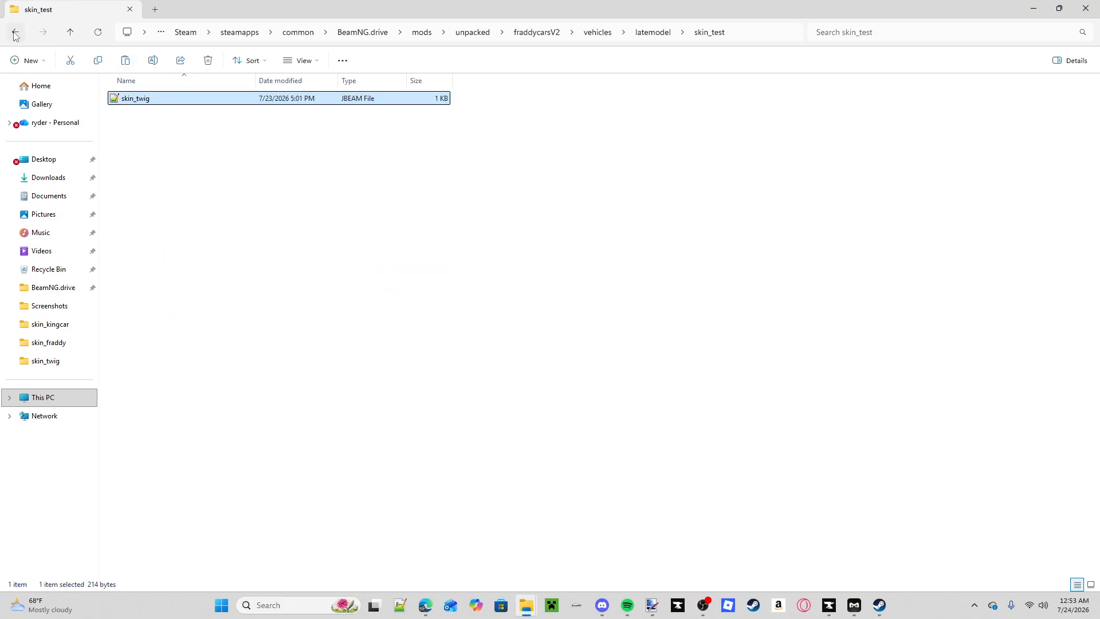
- Copy the materials CS file from the skin_twig folder into the skin_test folder
left_click(15, 32)
double_click(154, 322)
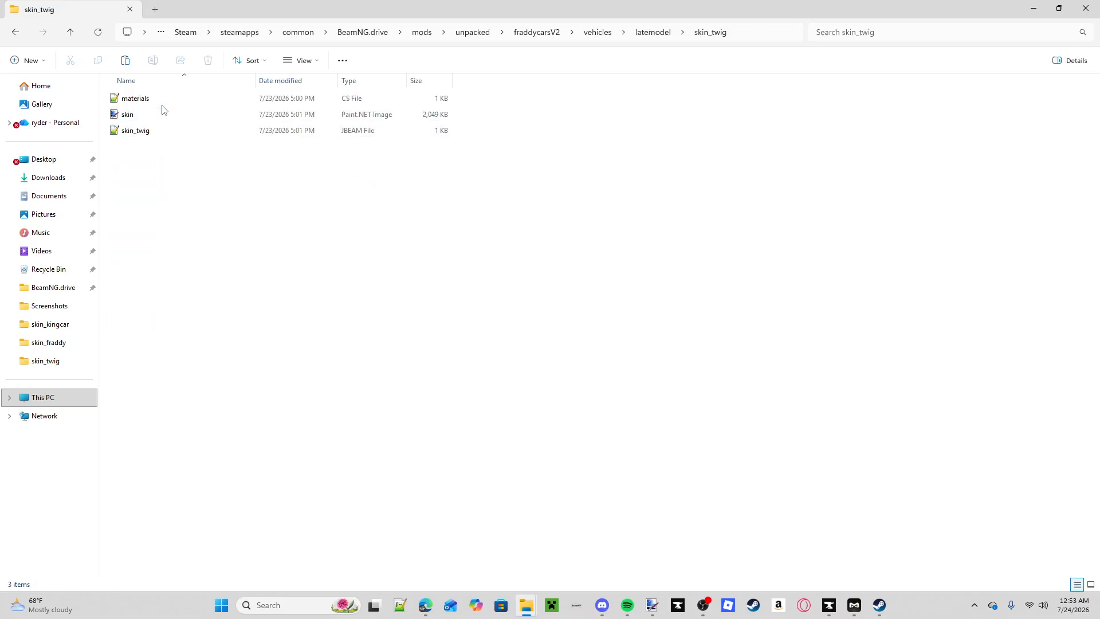
left_click(164, 103)
left_click(98, 60)
left_click(15, 32)
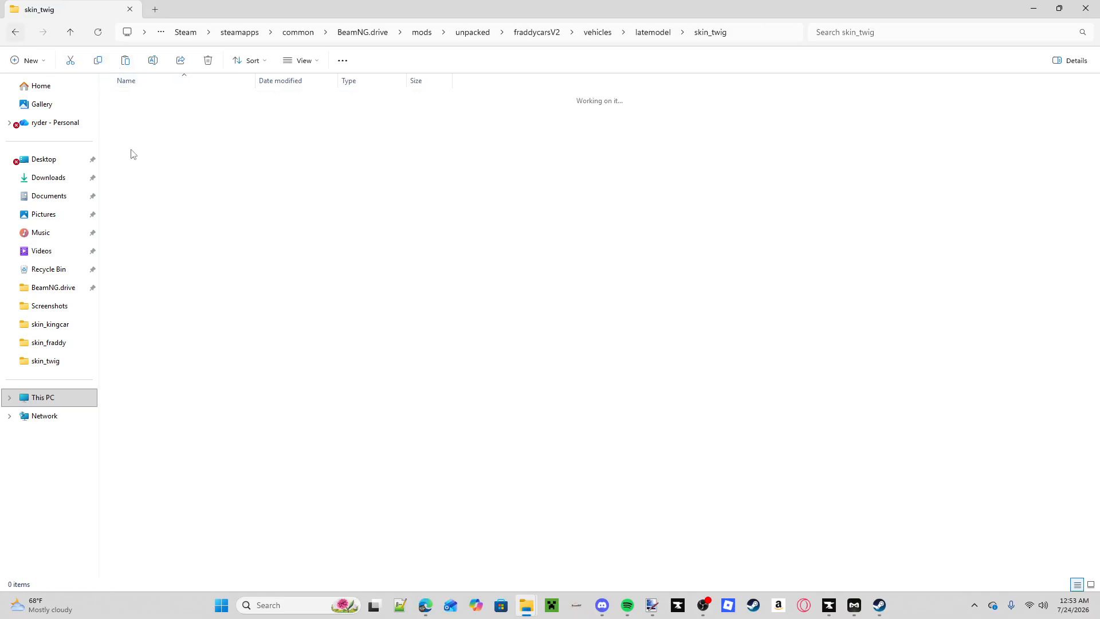
double_click(159, 308)
left_click(125, 60)
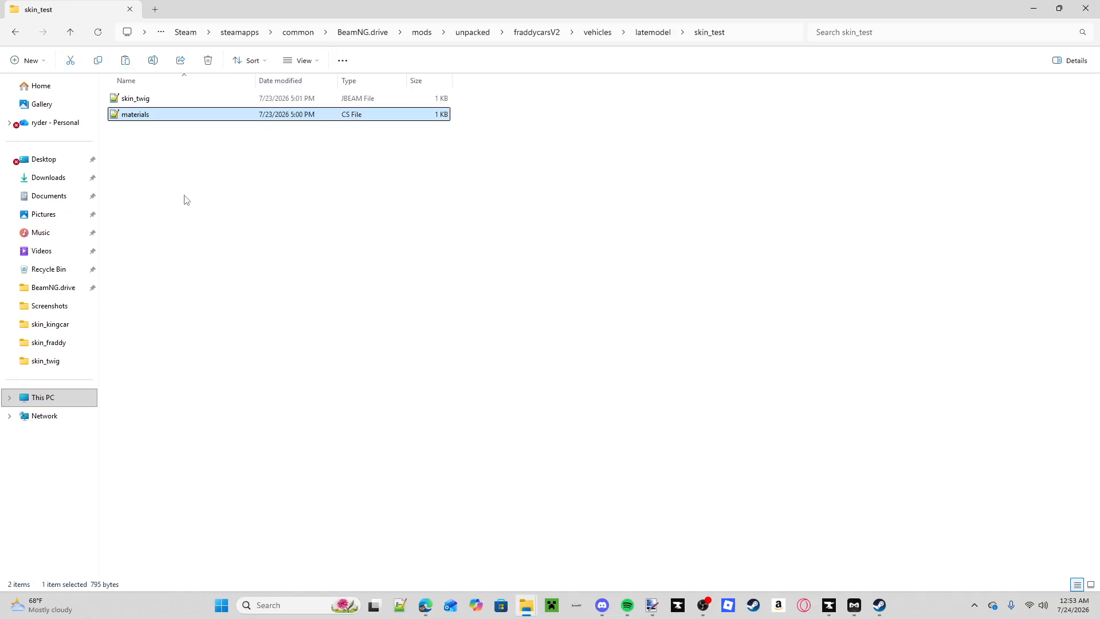
left_click(184, 196)
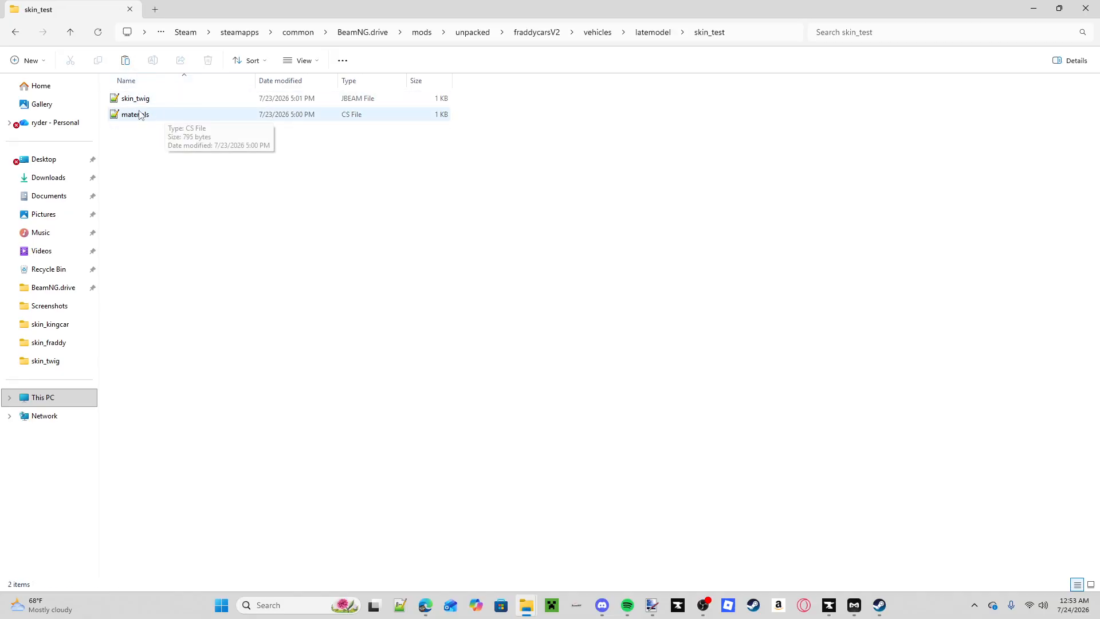
- Rename the copied skin_twig JBEAM file to skin_test and open it in Notepad++
right_click(171, 98)
right_click(153, 105)
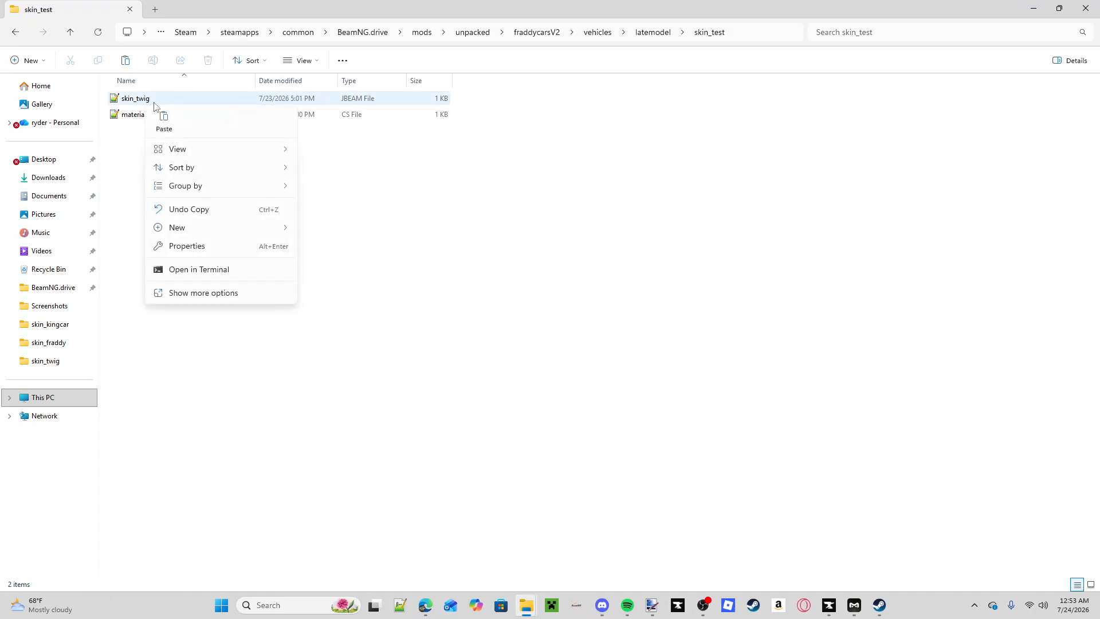
right_click(137, 98)
left_click(229, 115)
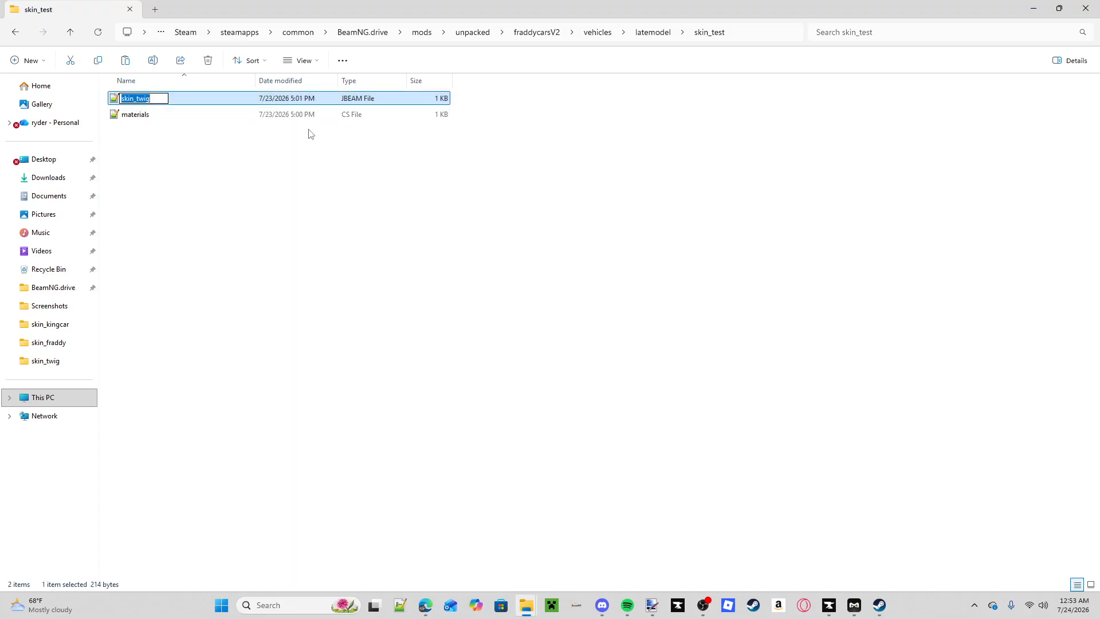
key("End")
key("BackSpace")
key("BackSpace")
key("BackSpace")
type("test")
key("Return")
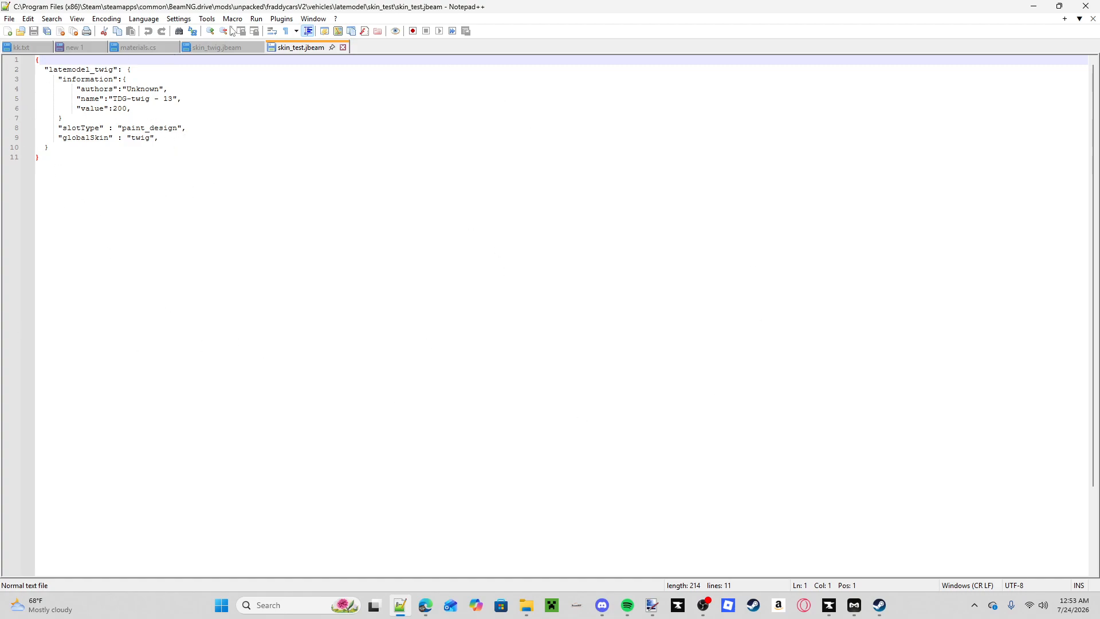
- Change the skin's "name" value in skin_test.jbeam to "TEST - 54"
left_click(173, 100)
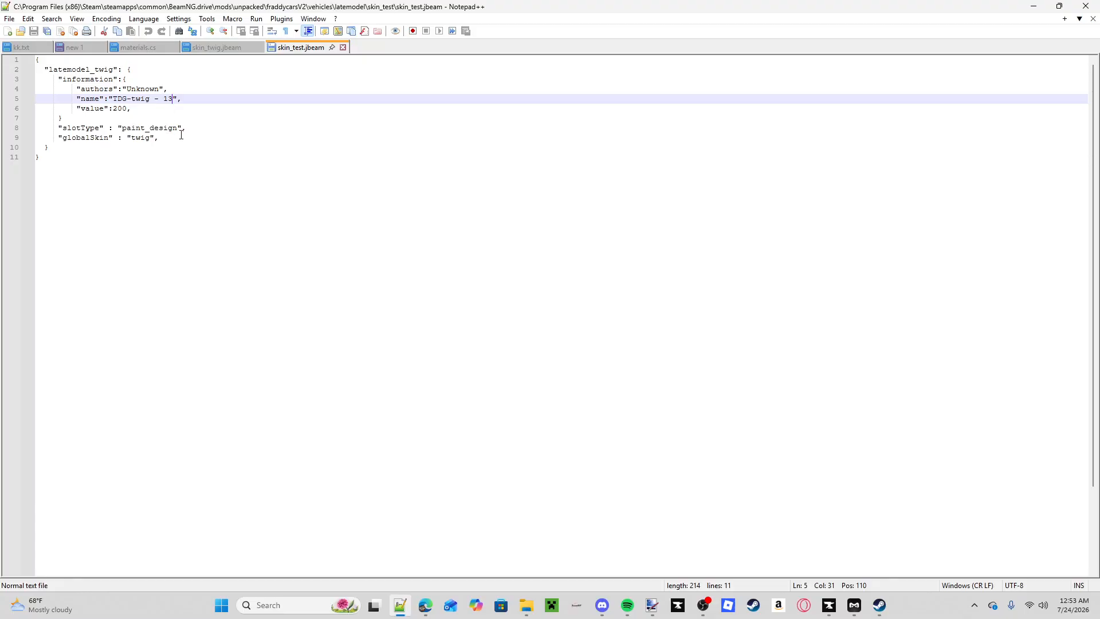
key("BackSpace")
key("BackSpace")
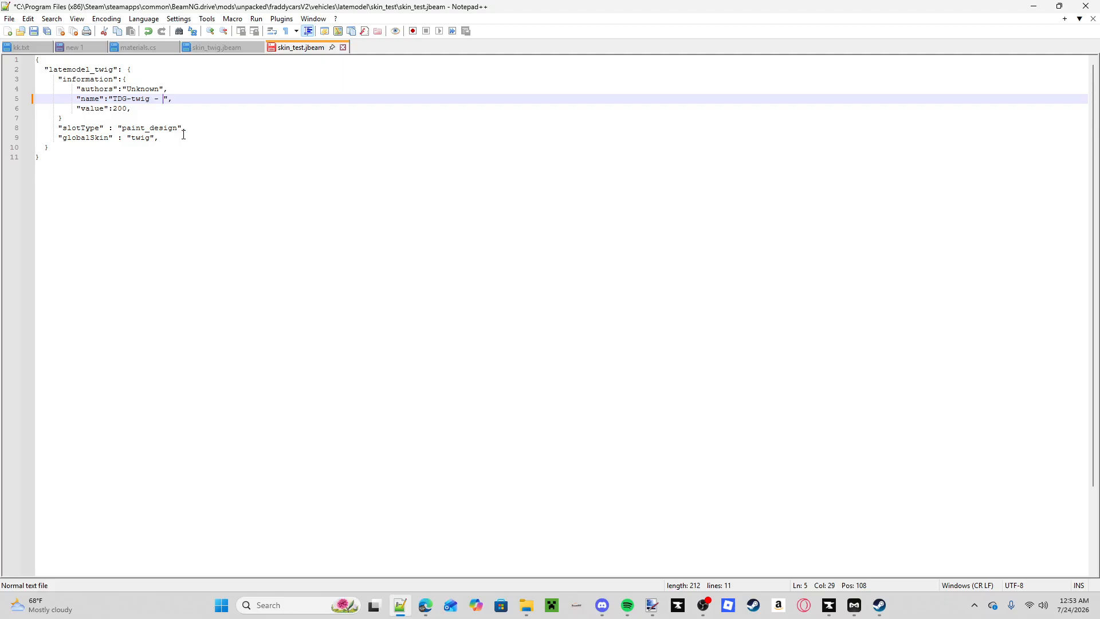
type("54")
key("BackSpace")
key("BackSpace")
key("BackSpace")
key("BackSpace")
key("BackSpace")
key("BackSpace")
key("BackSpace")
type("EST")
- Replace every occurrence of "twig" with "test" in skin_test.jbeam and save the file
left_click_drag(112, 70, 95, 69)
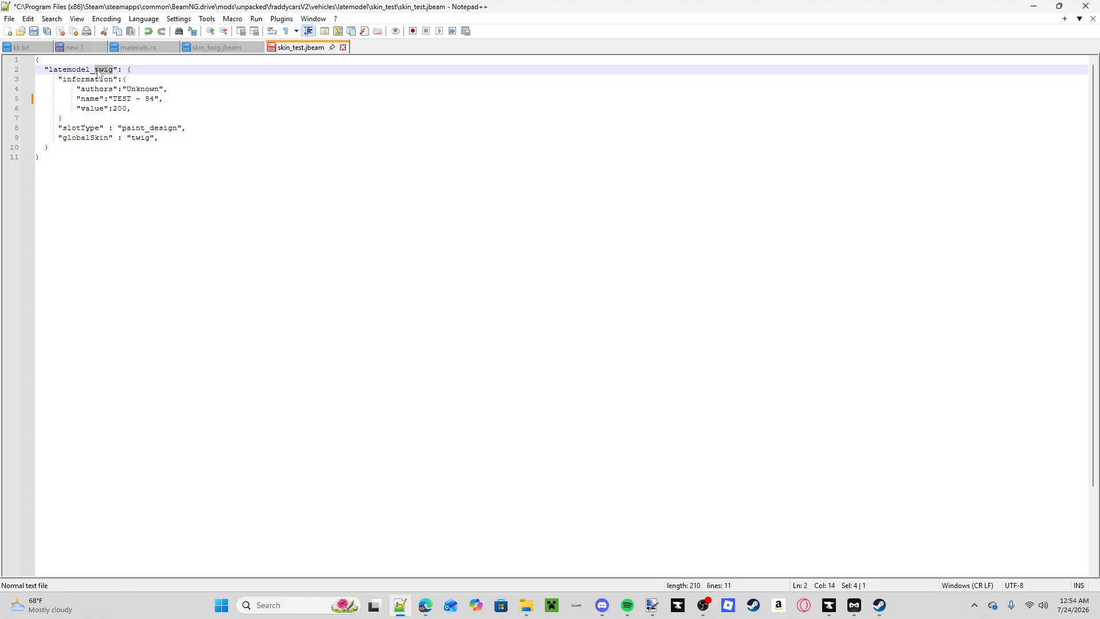
key("ctrl+f")
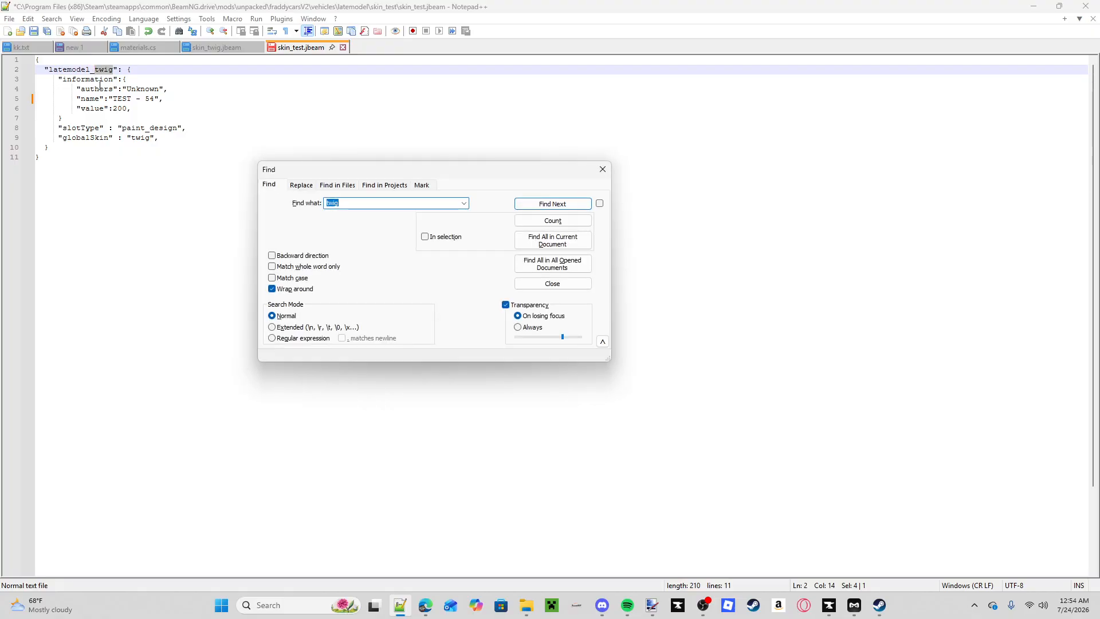
left_click(301, 185)
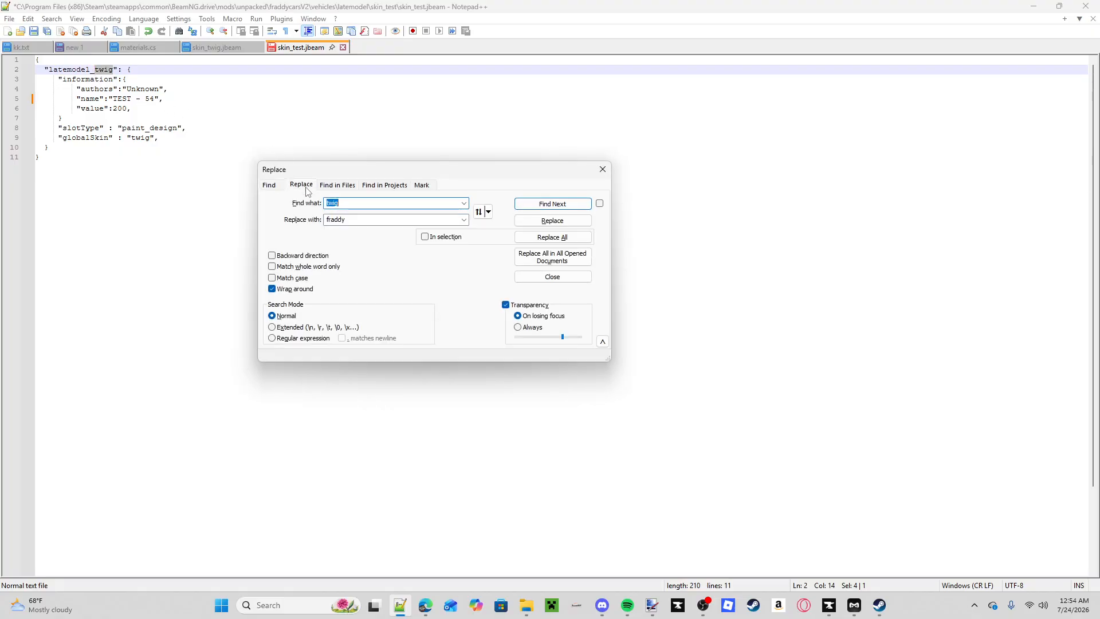
double_click(345, 218)
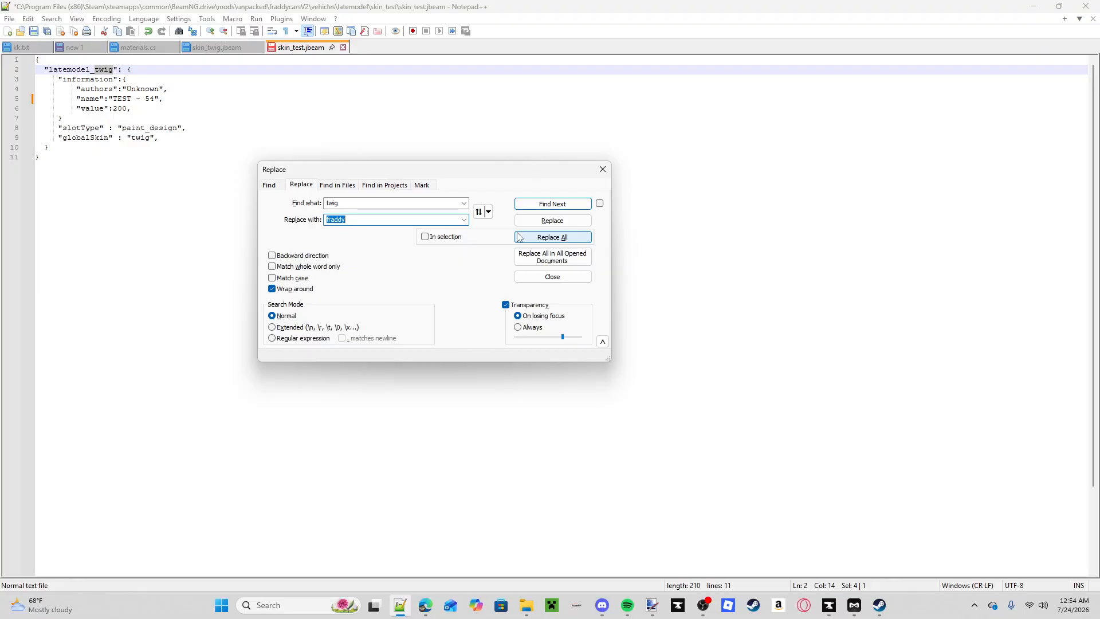
type("test")
left_click(556, 241)
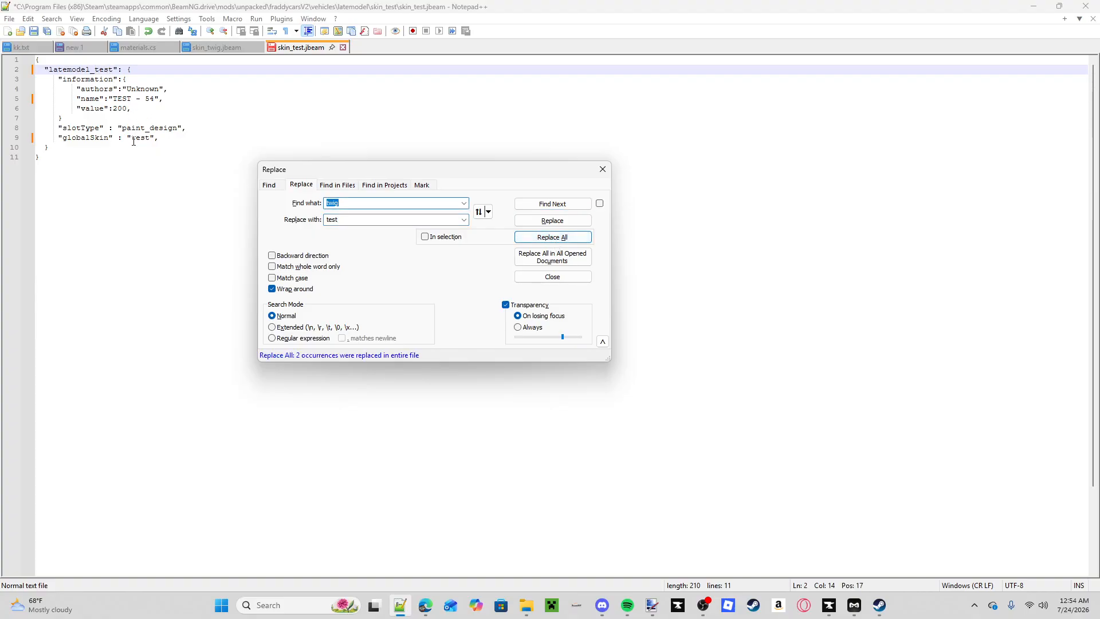
left_click(603, 171)
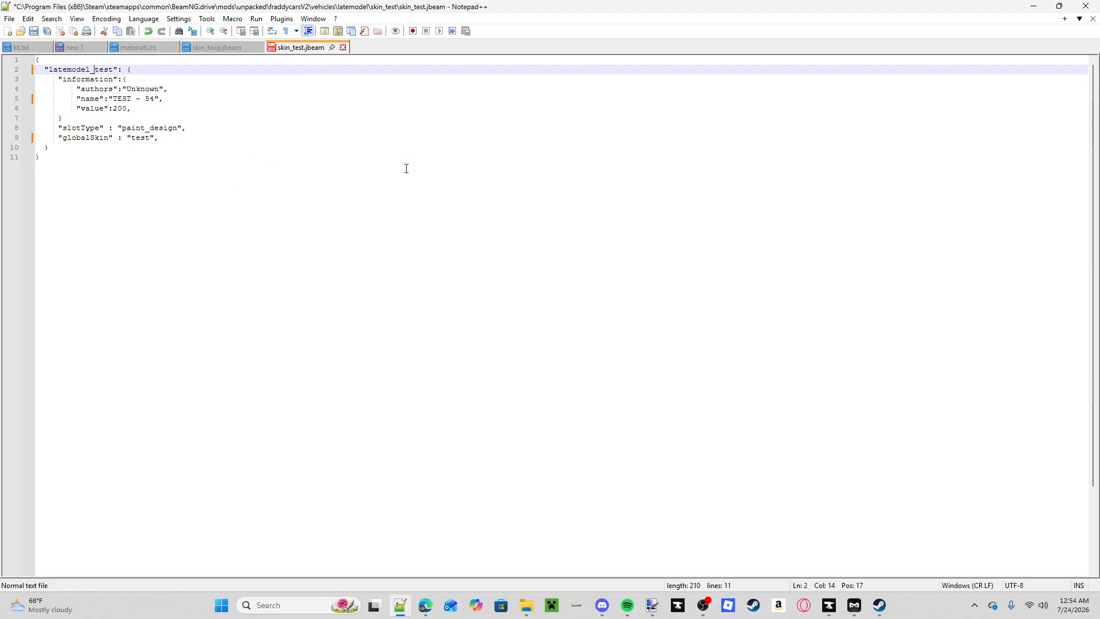
left_click(34, 32)
- Close the old materials.cs, skin_twig.jbeam and skin_test.jbeam documents, and return to the skin_test folder in File Explorer
left_click(173, 48)
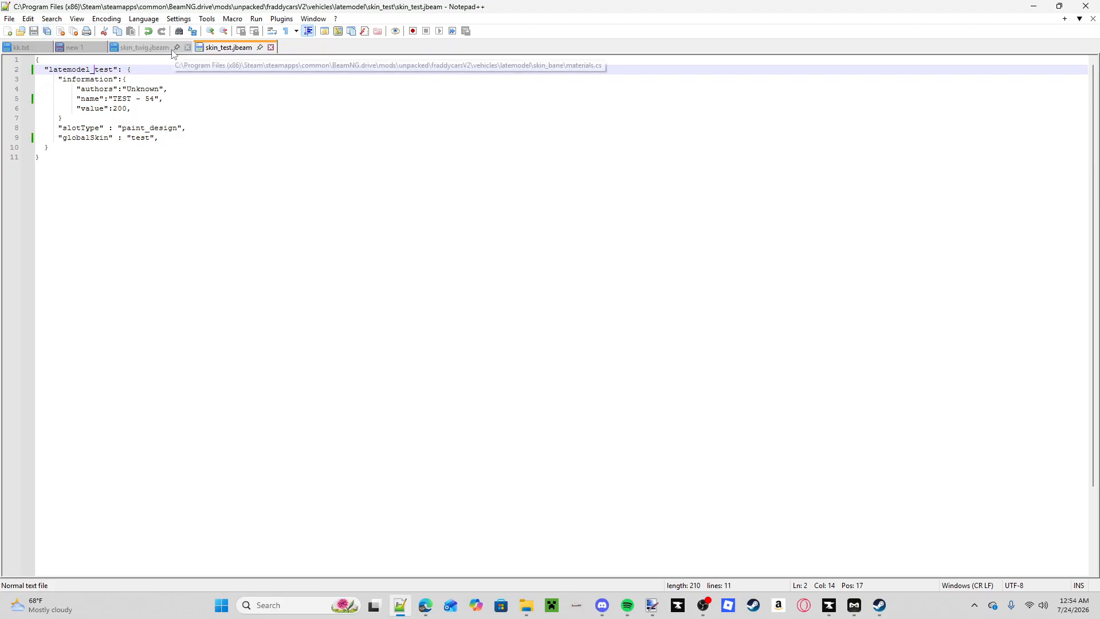
left_click(182, 49)
left_click(186, 48)
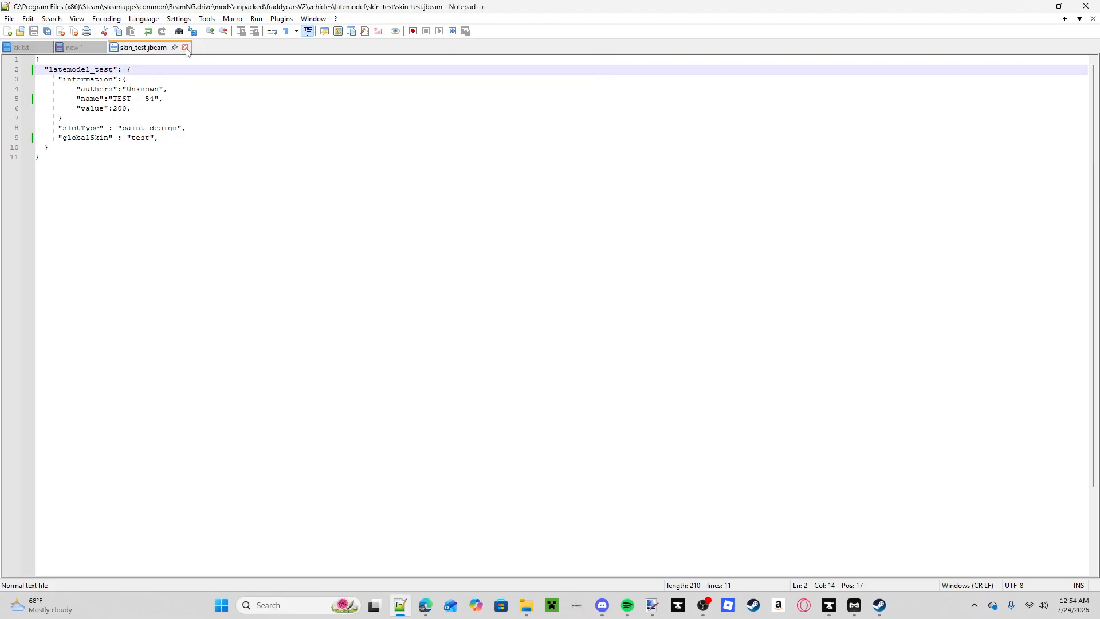
left_click(187, 49)
left_click(1034, 6)
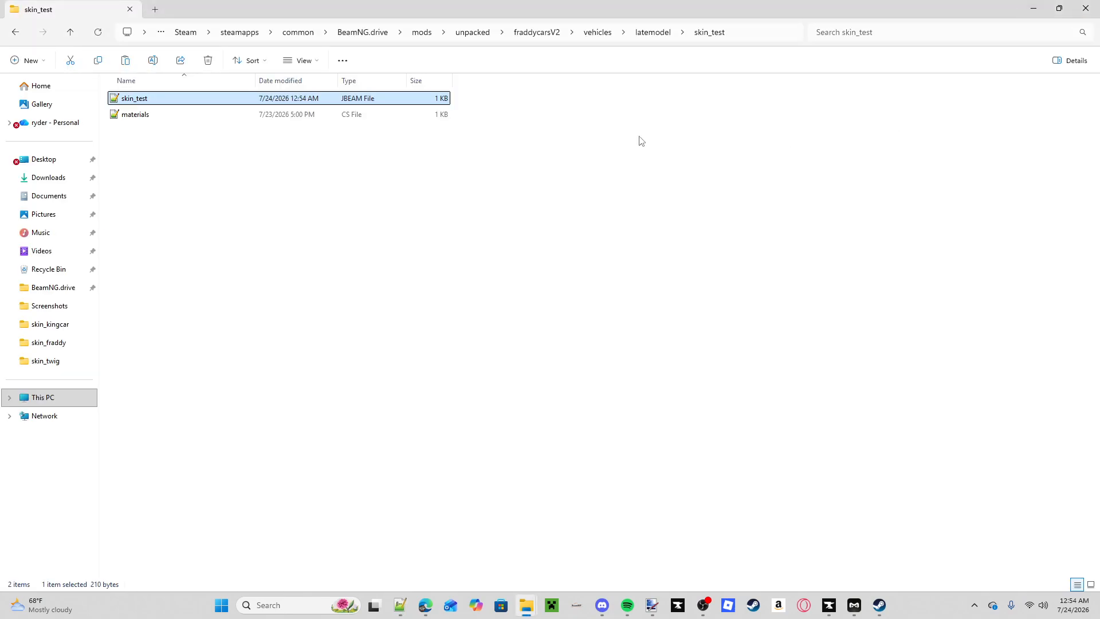
- Open materials.cs from the skin_test folder in Notepad++, replace every "twig" with "test", and save the file
left_click(219, 120)
double_click(218, 120)
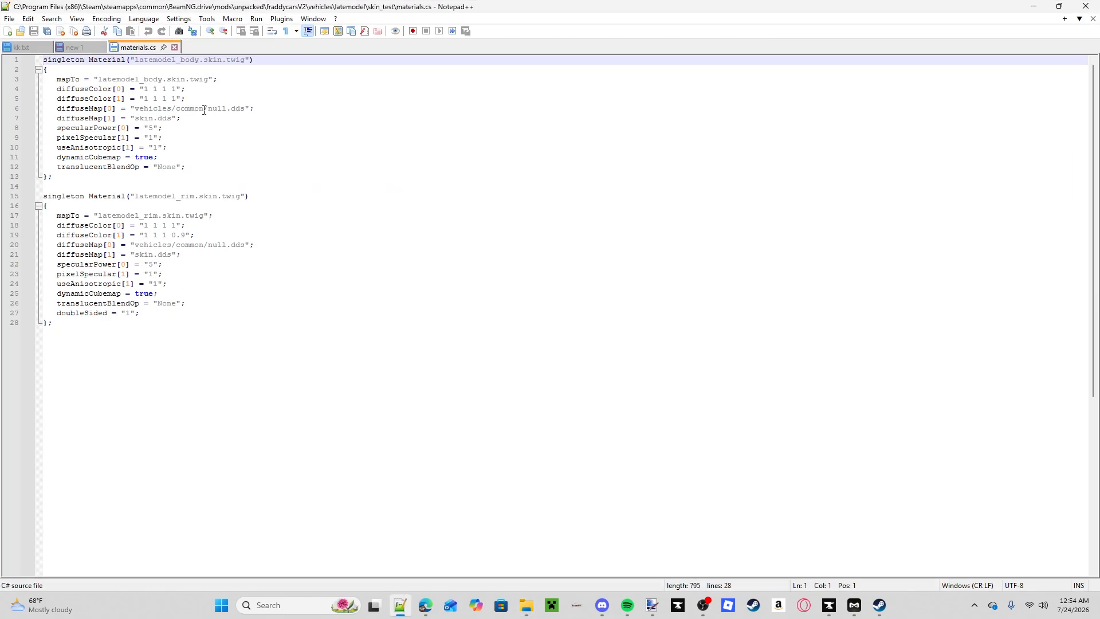
left_click_drag(208, 80, 191, 80)
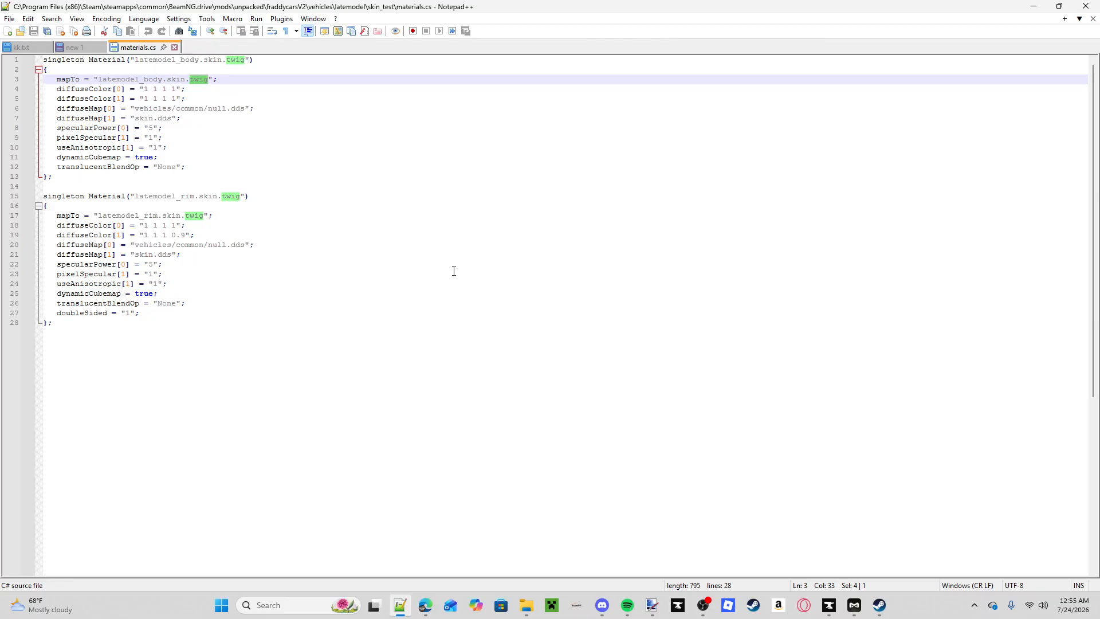
key("ctrl+f")
left_click(301, 187)
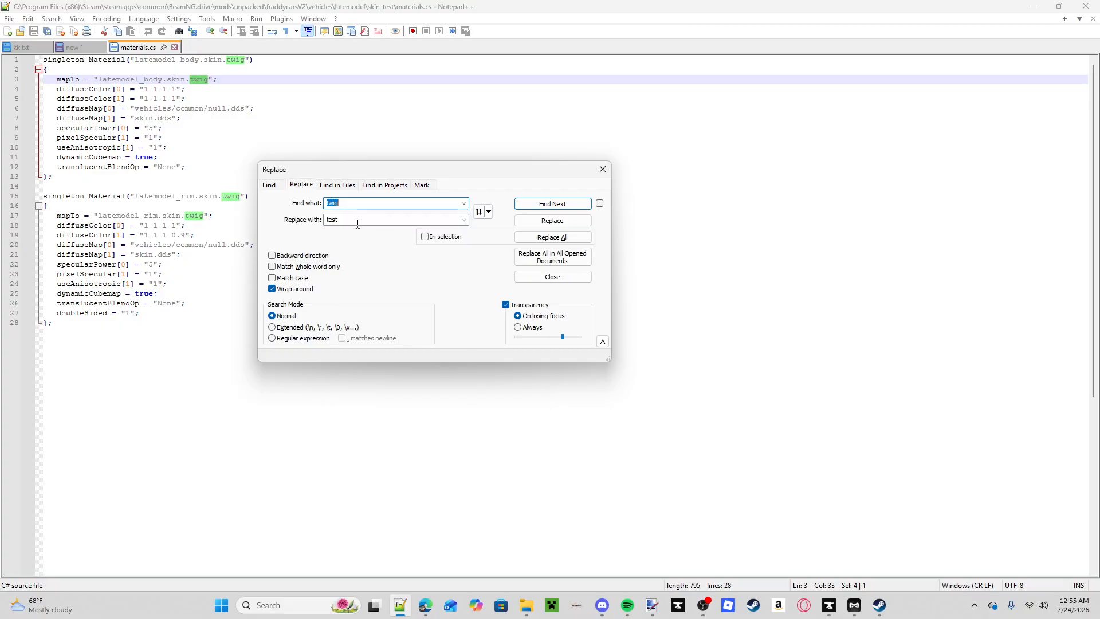
key("Tab")
left_click(552, 237)
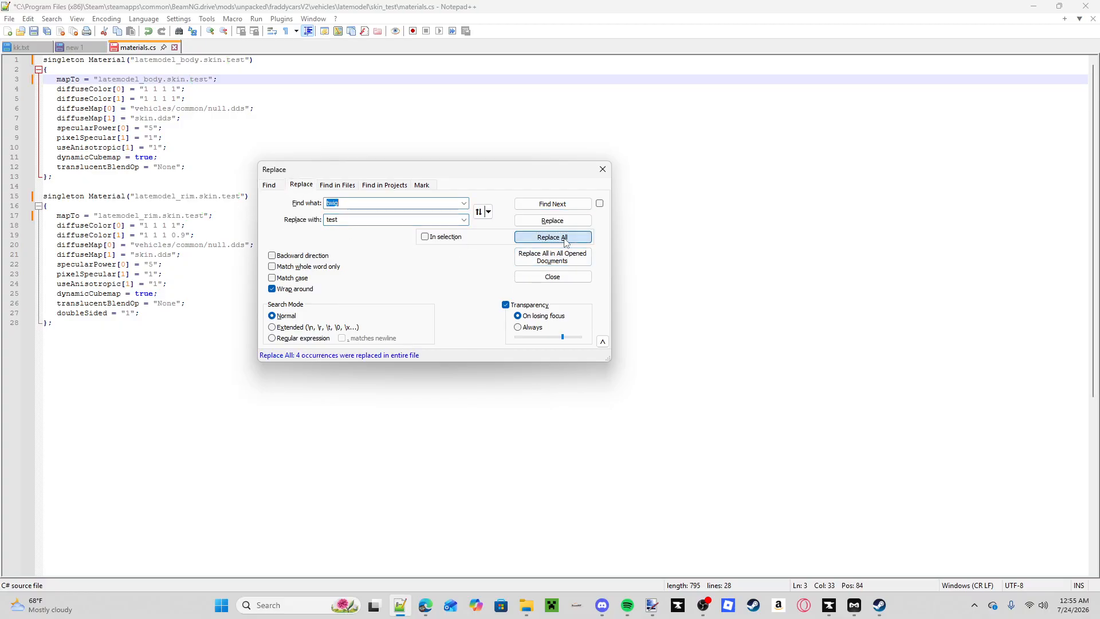
left_click(602, 170)
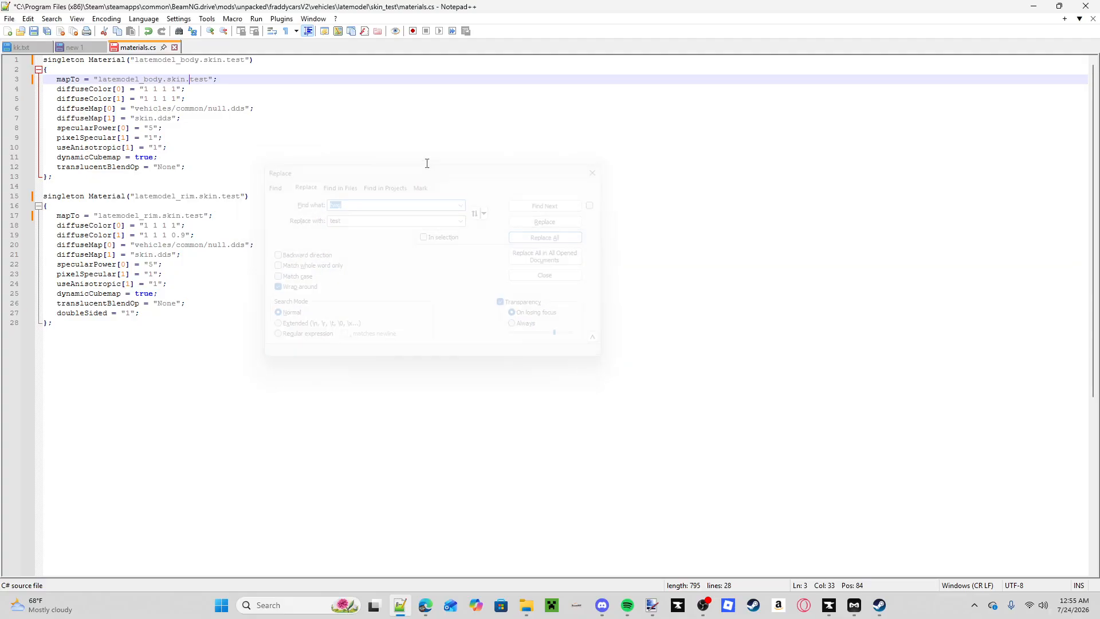
left_click(34, 31)
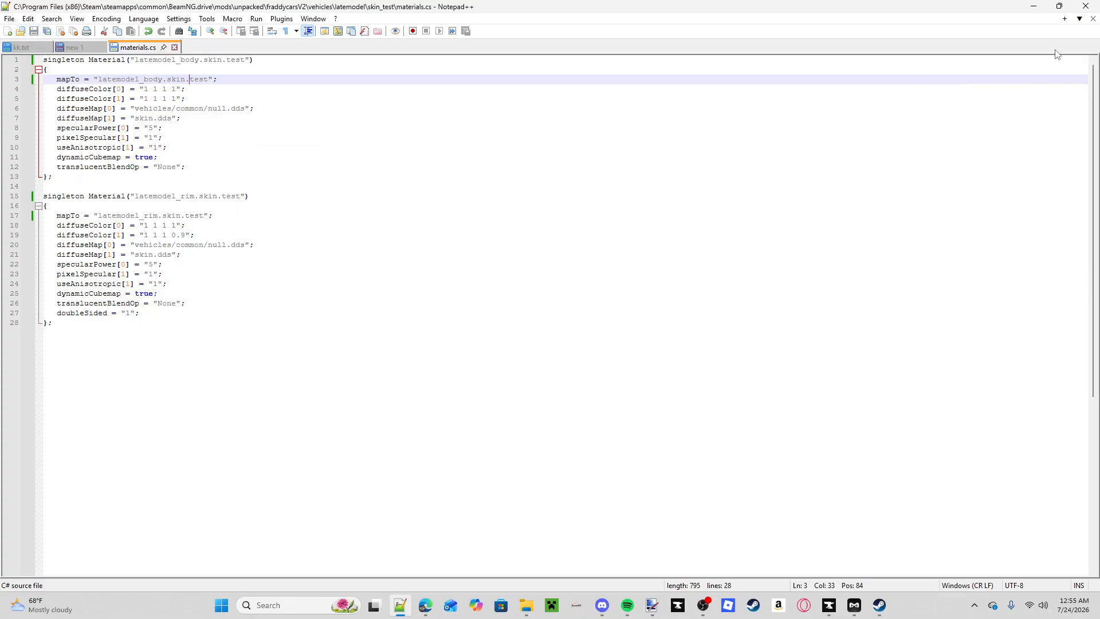
- Close Notepad++, switch to Paint.NET, and prepare to save the paint scheme as "skin" in DirectDraw Surface (DDS) format
left_click(1086, 6)
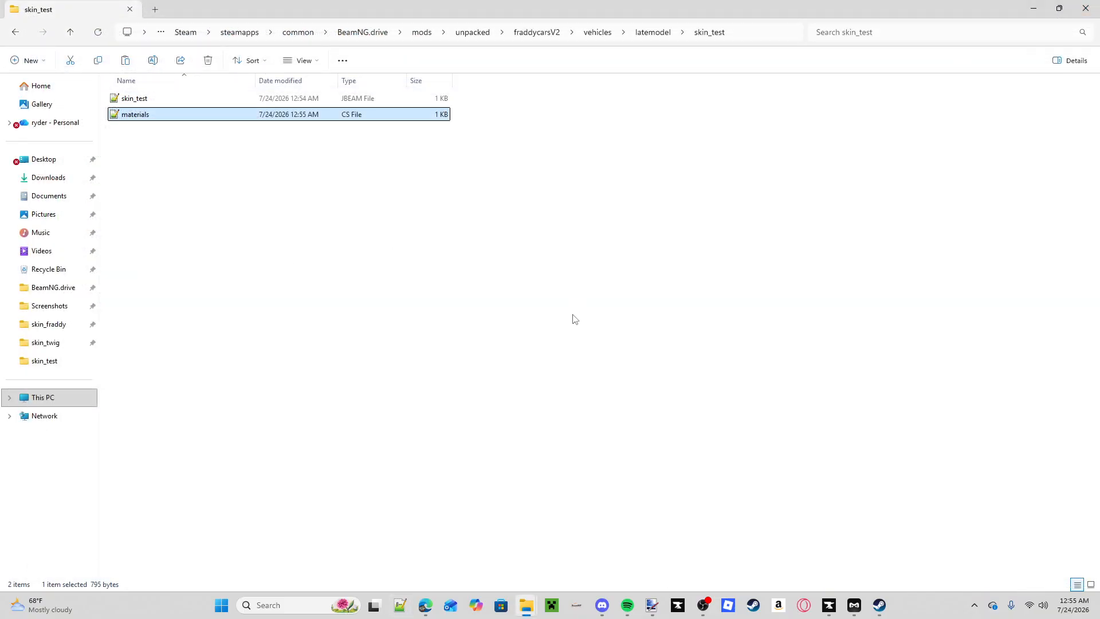
left_click(655, 614)
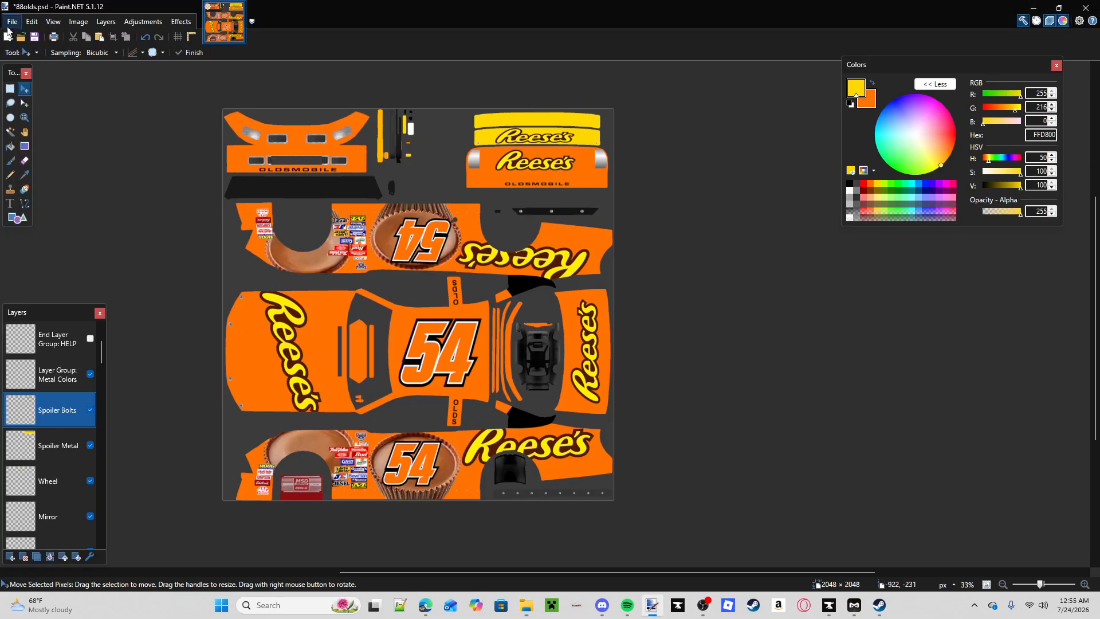
left_click(8, 27)
left_click(63, 109)
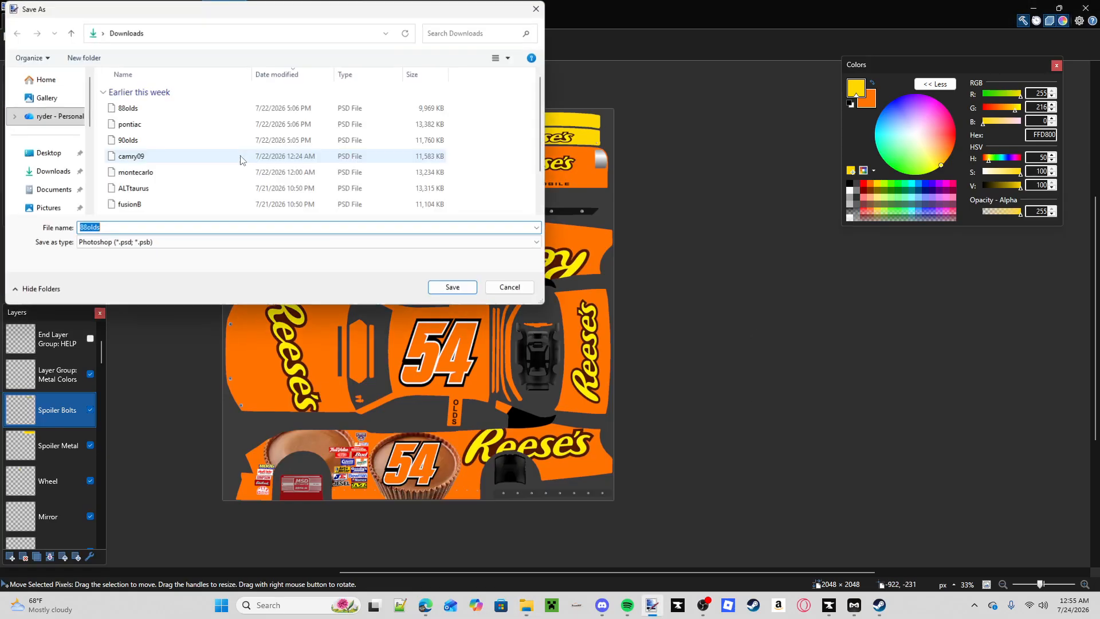
type("sk")
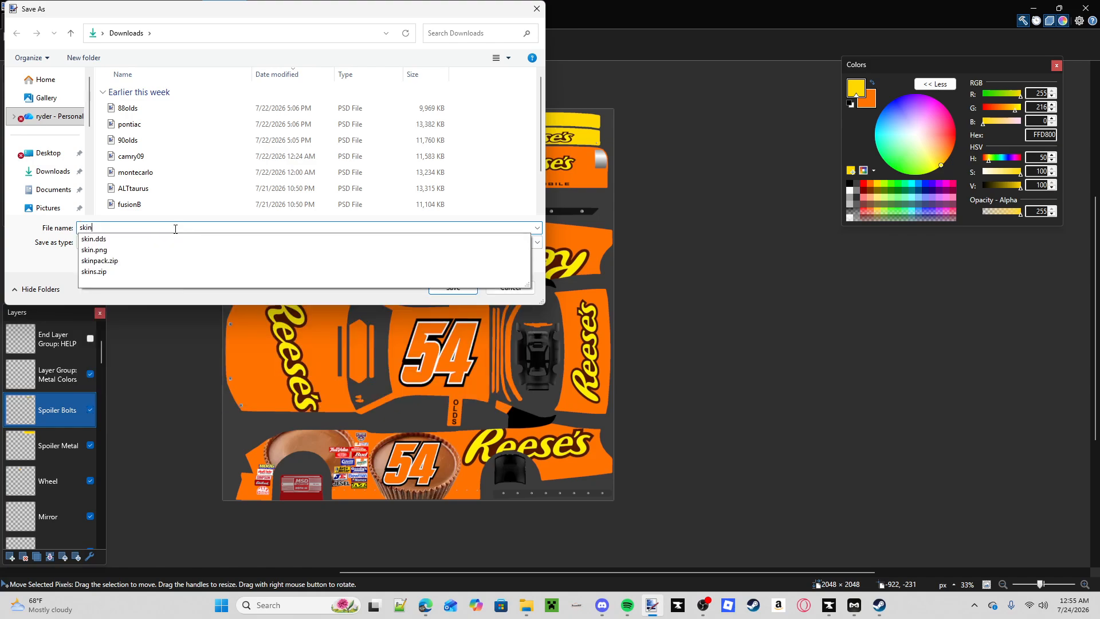
type("in")
key("Tab")
left_click(168, 242)
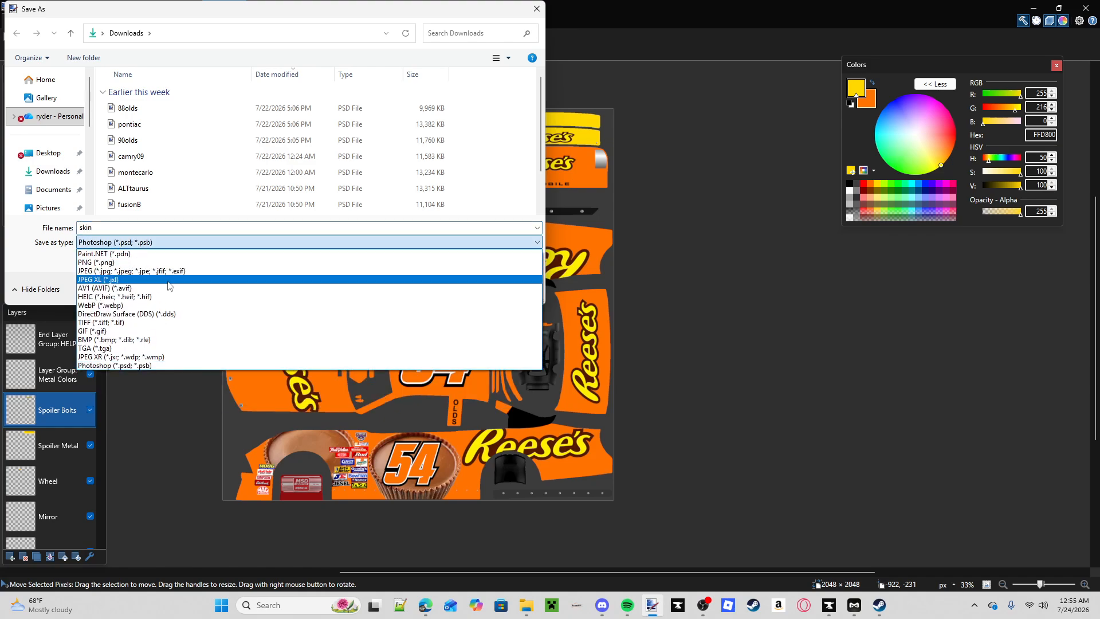
left_click(150, 319)
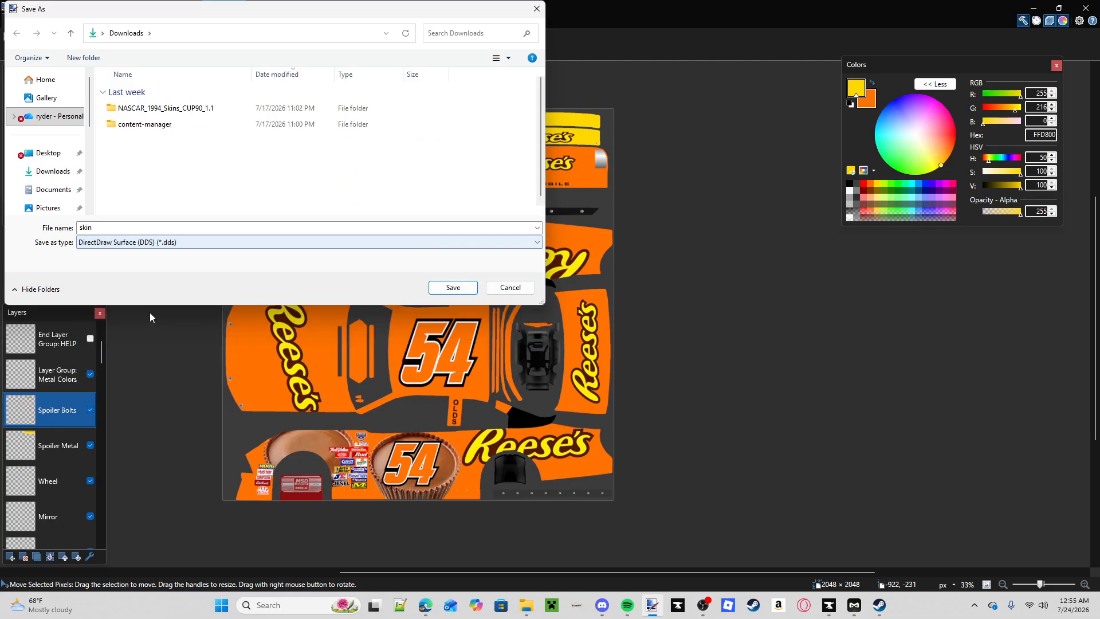
- Save the DDS into BeamNG.drive/mods/unpacked/fraddycarsV2/vehicles/latemodel/skin_test with BC1 (Linear, DXT1) compression, flattening the layers
scroll(54, 156, "down", 3)
left_click(53, 150)
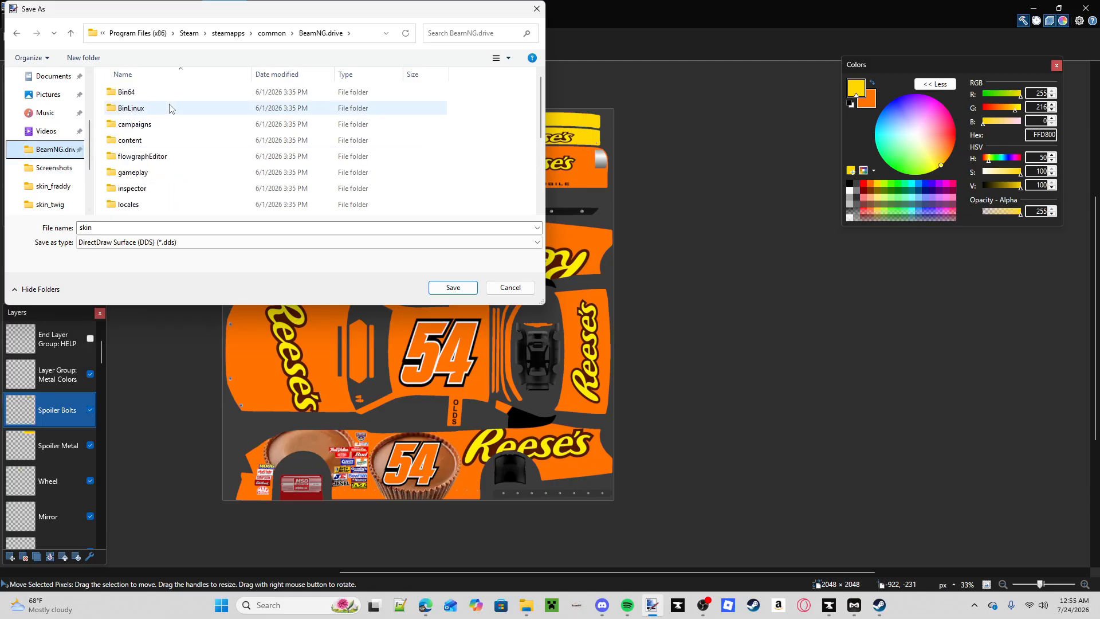
scroll(166, 149, "down", 3)
double_click(163, 145)
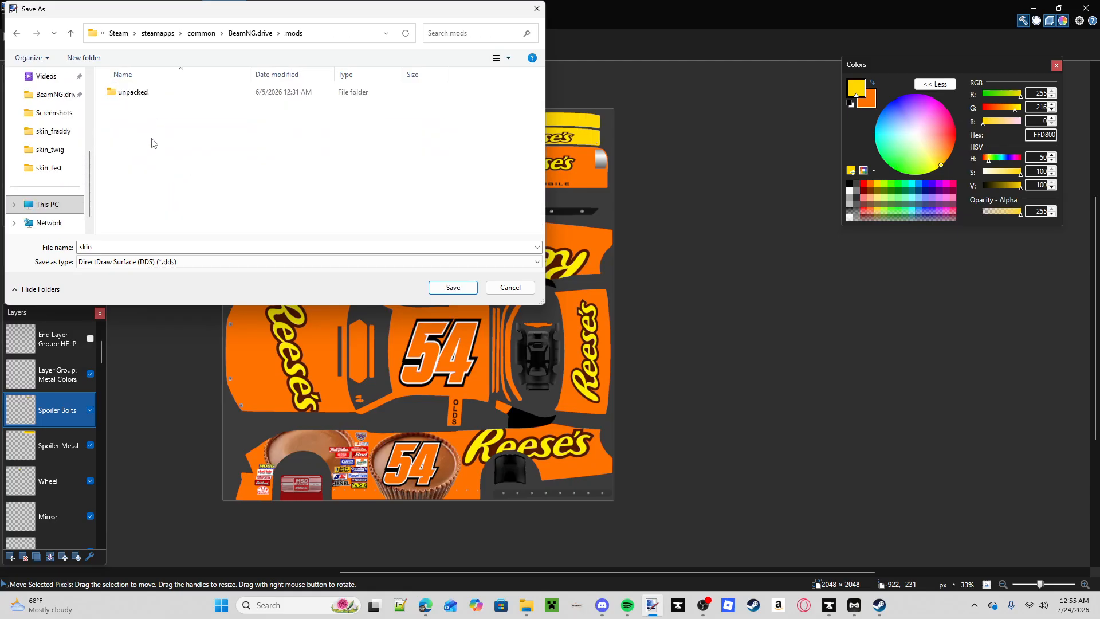
double_click(171, 93)
double_click(170, 94)
double_click(168, 95)
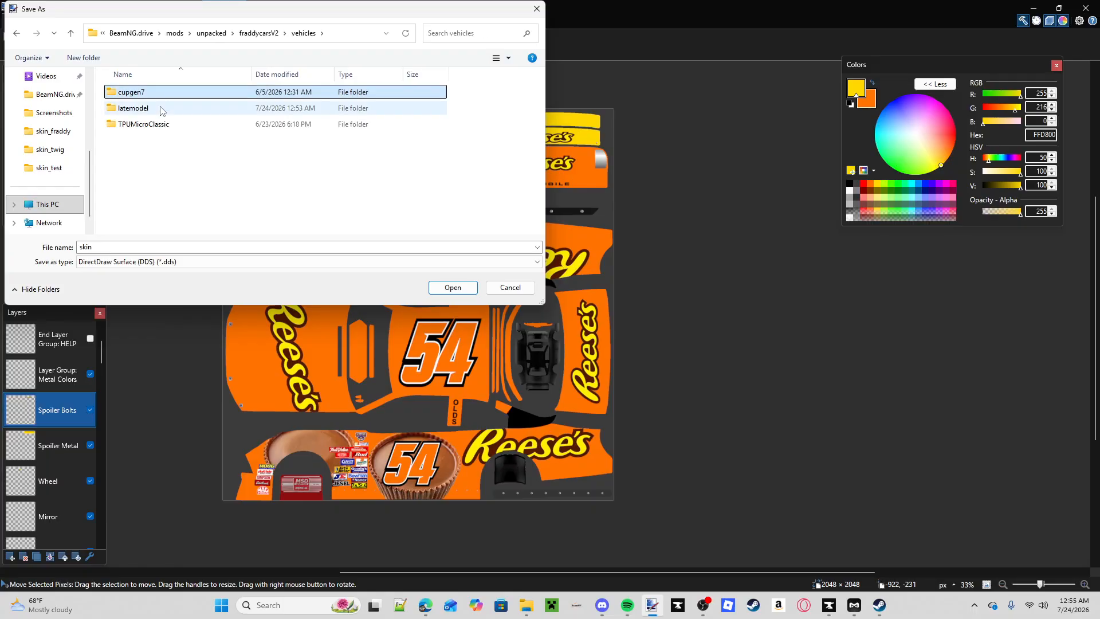
double_click(160, 108)
scroll(184, 118, "down", 2)
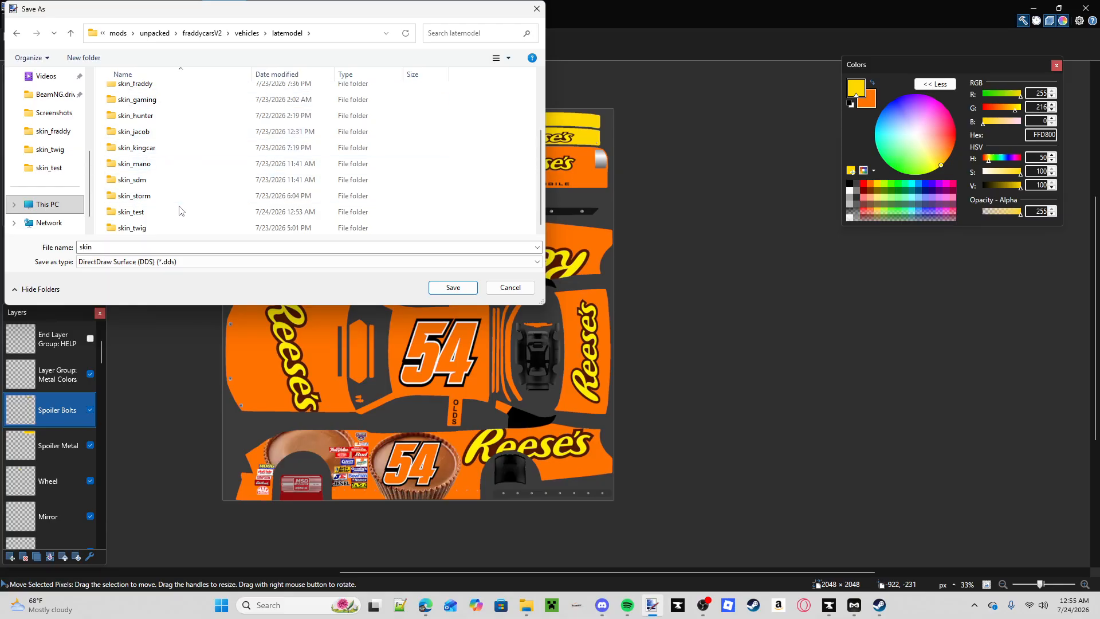
double_click(159, 214)
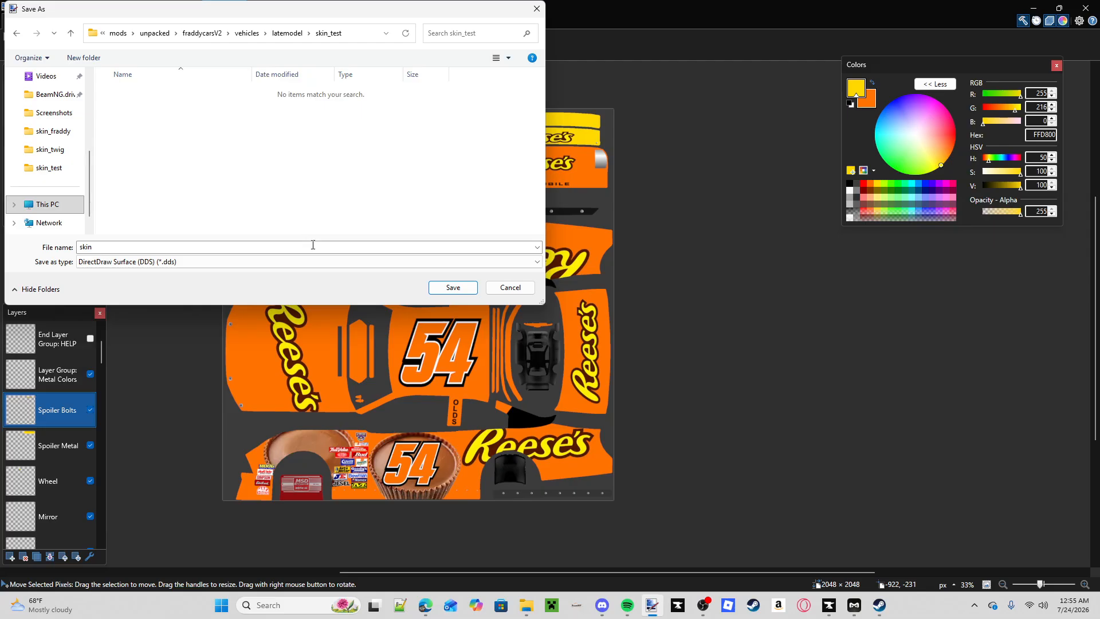
left_click(450, 288)
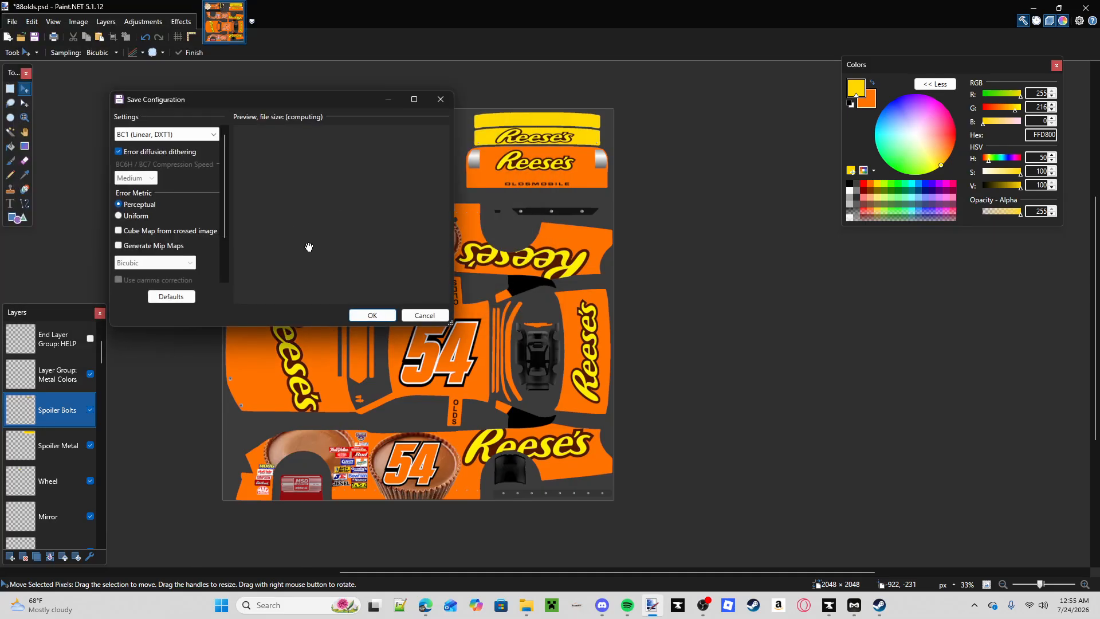
left_click(368, 314)
left_click(521, 287)
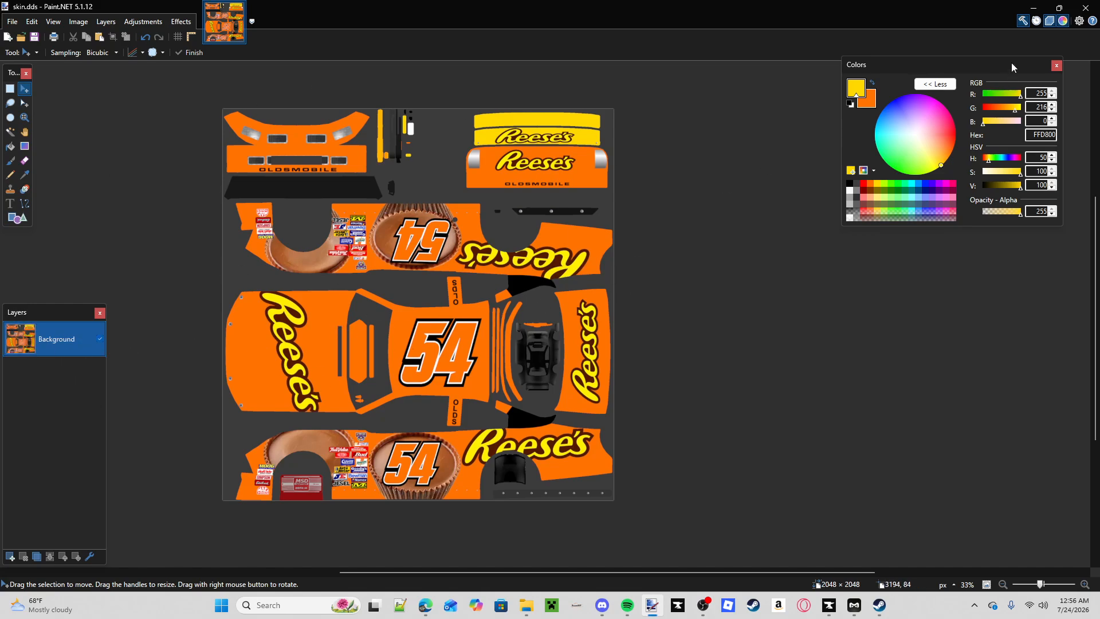
- Close Paint.NET and the browser, and minimize File Explorer and Discord to clear the desktop
mouse_move(1068, 10)
left_click(1083, 12)
left_click(212, 187)
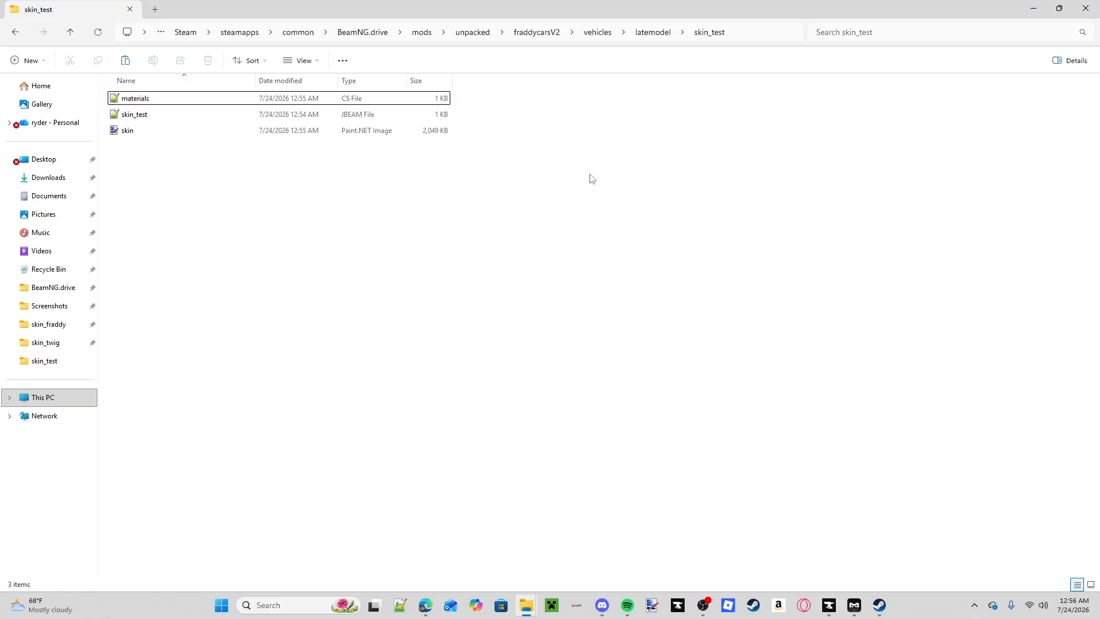
left_click(1034, 8)
left_click(1050, 143)
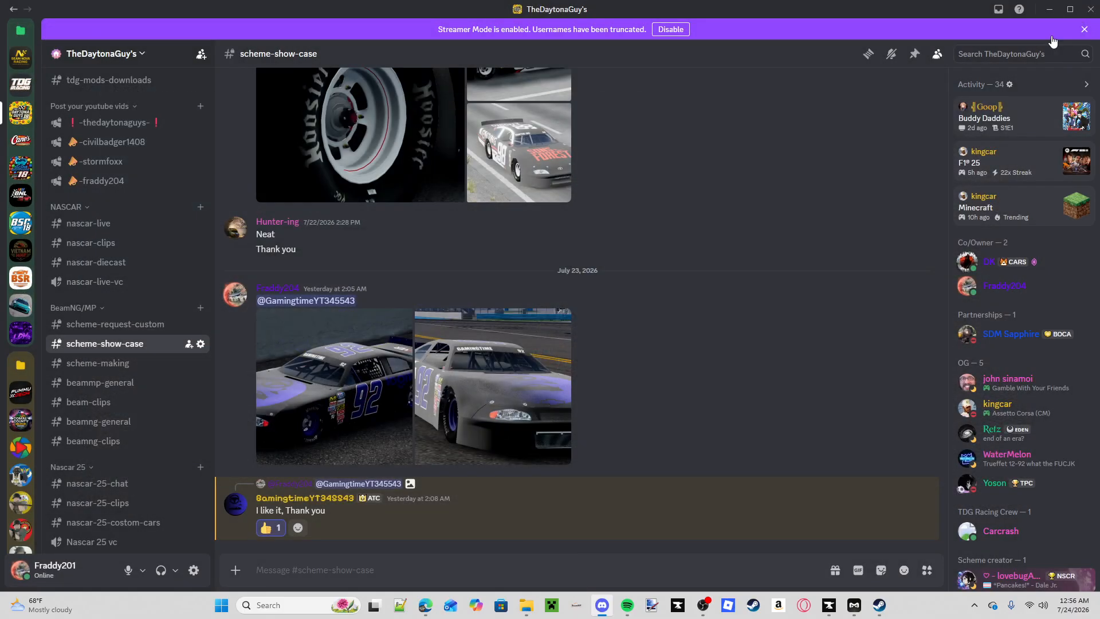
left_click(1049, 9)
left_click(1087, 11)
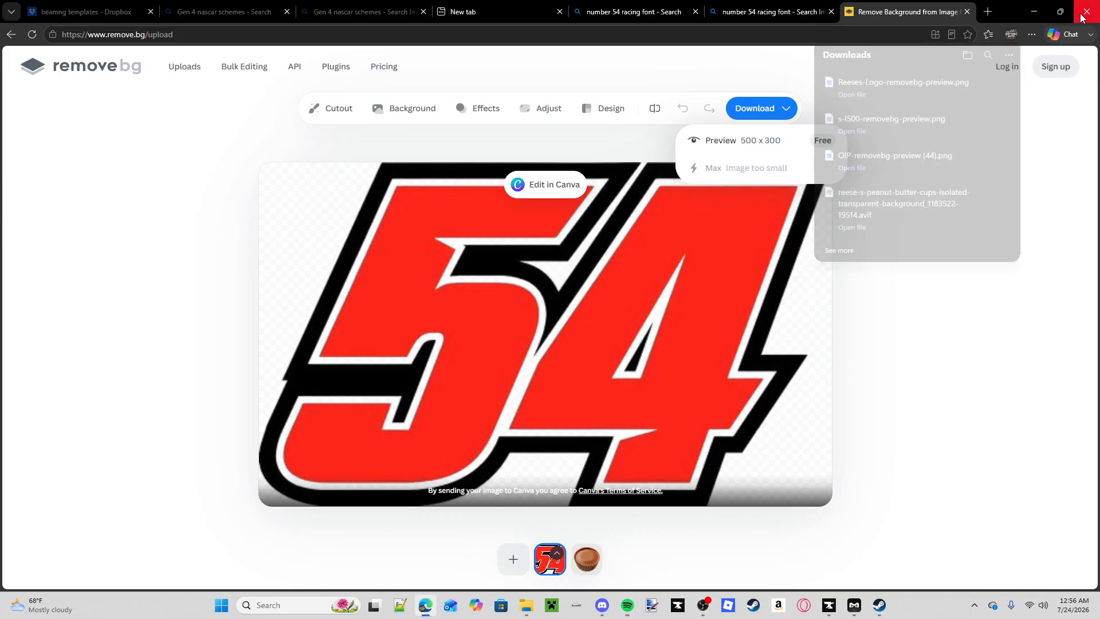
left_click(1087, 11)
left_click(870, 143)
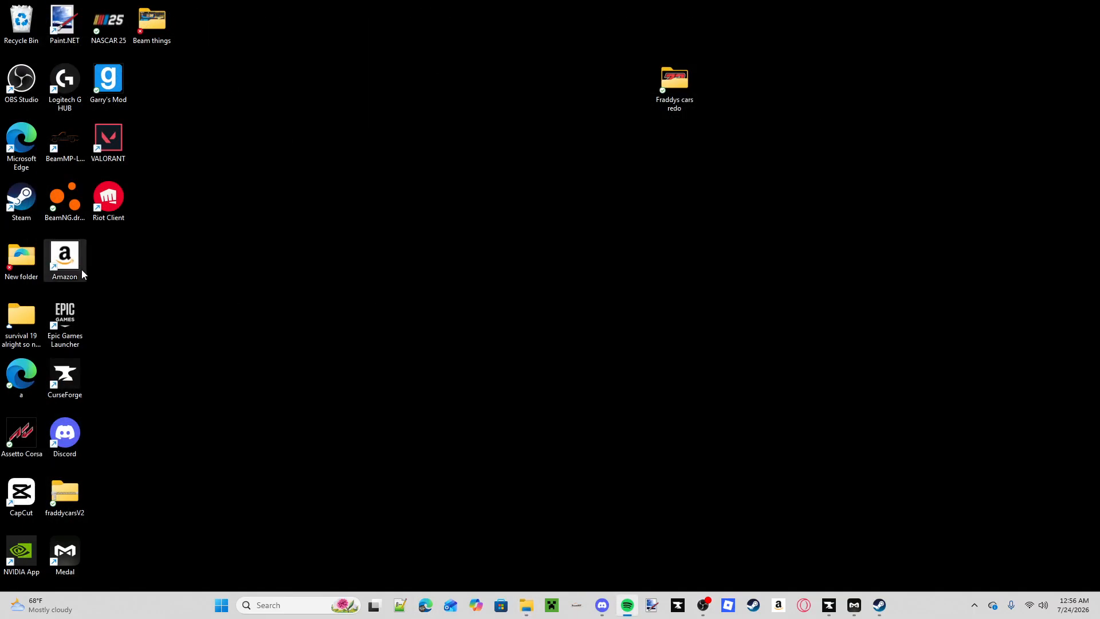
- Launch BeamNG.drive and start Freeroam on the Race Track (West Coast, USA) level
double_click(71, 197)
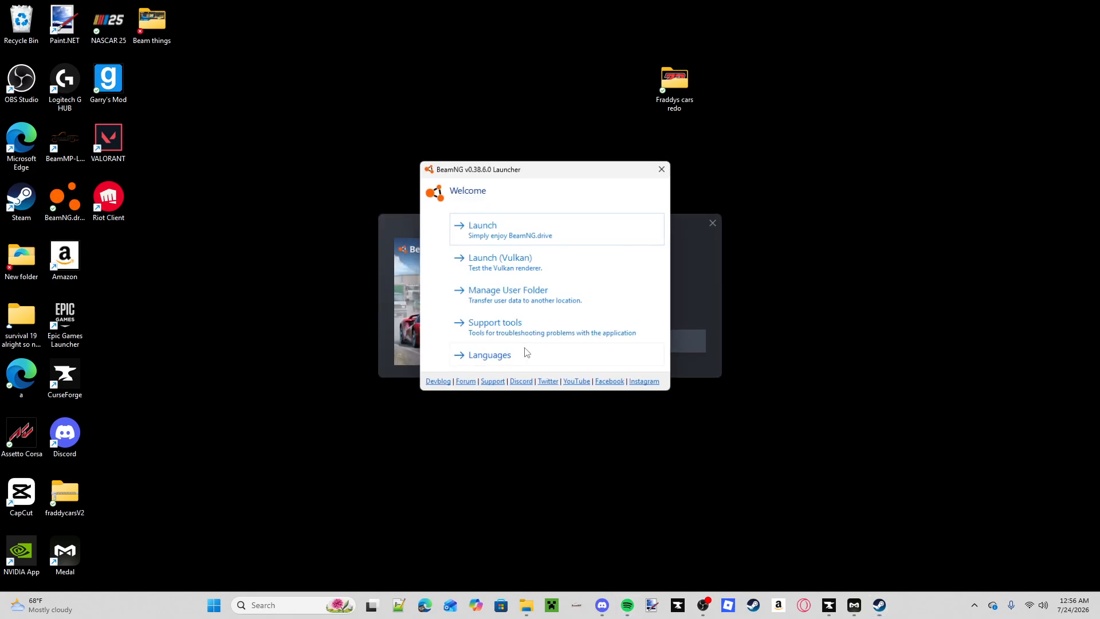
left_click(480, 222)
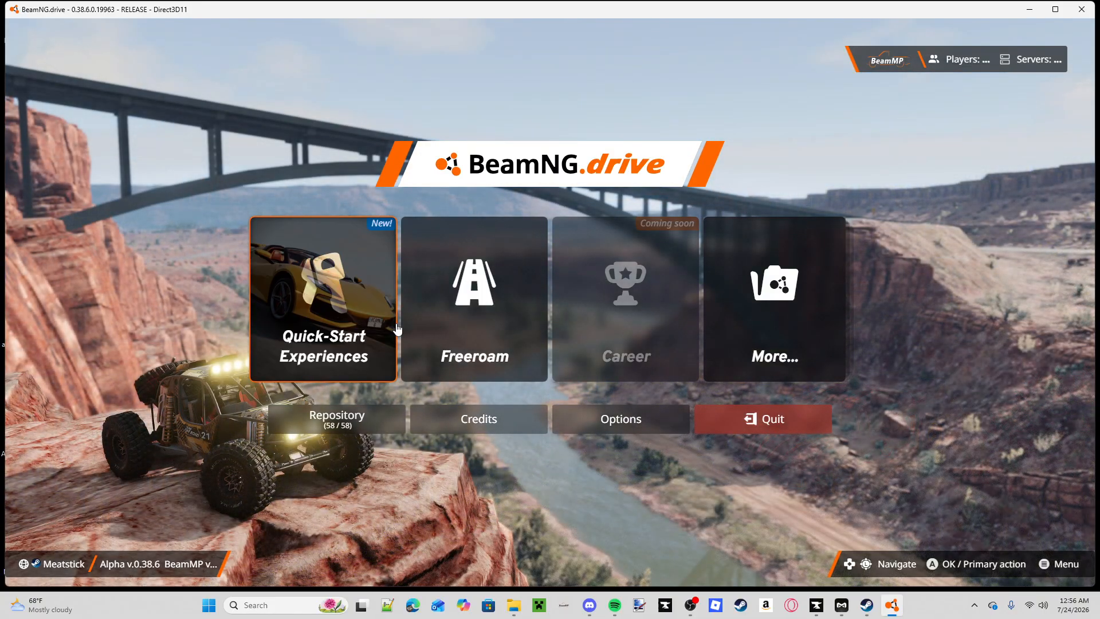
left_click(462, 360)
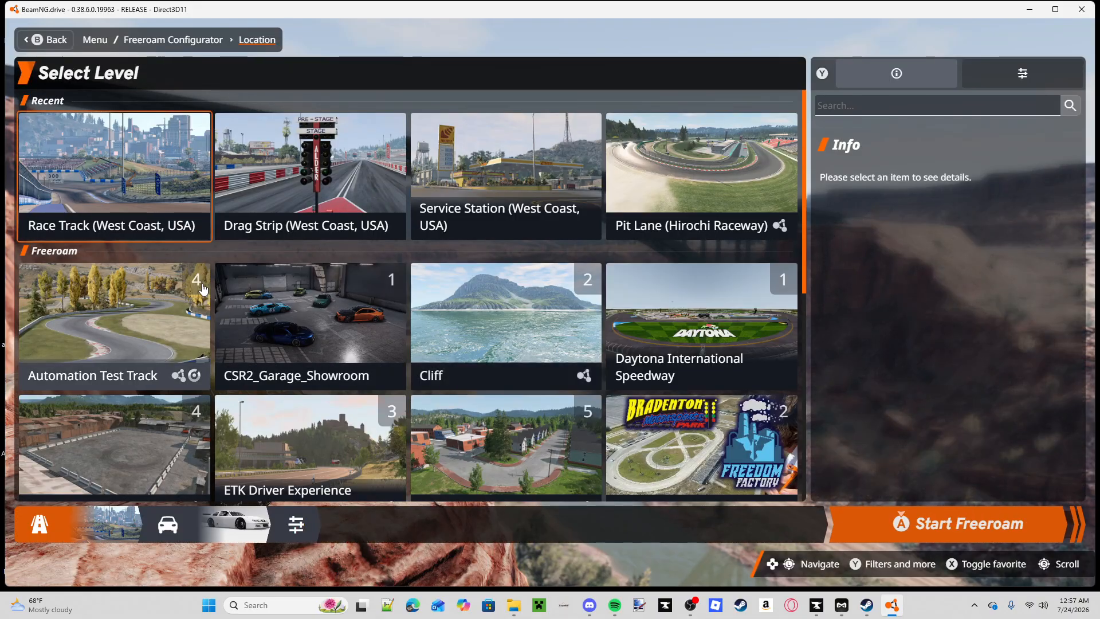
scroll(448, 407, "down", 5)
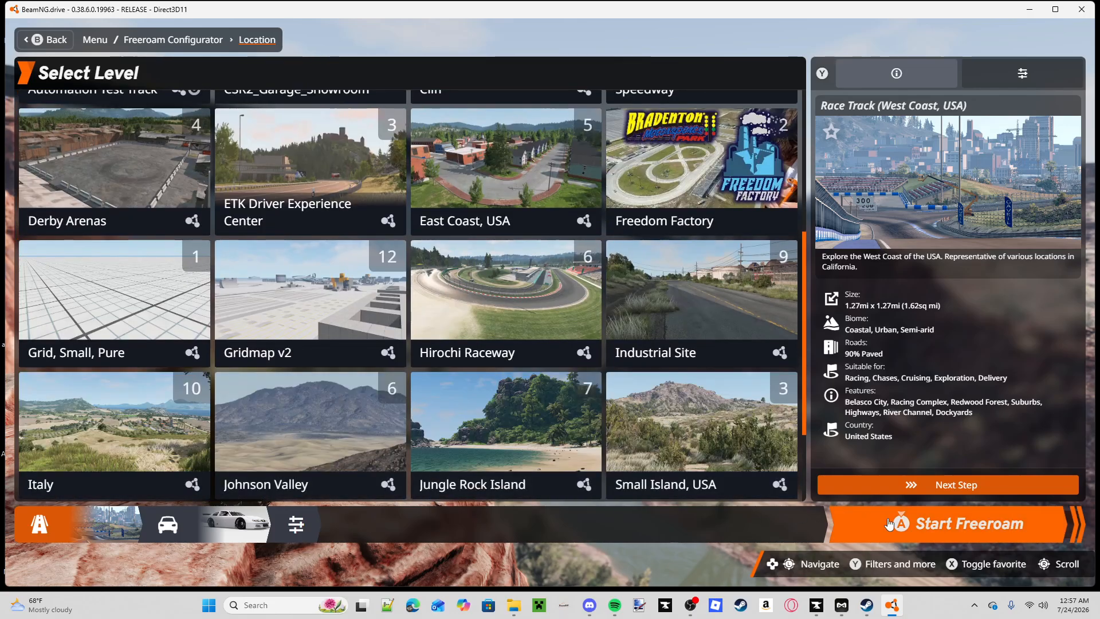
left_click(898, 523)
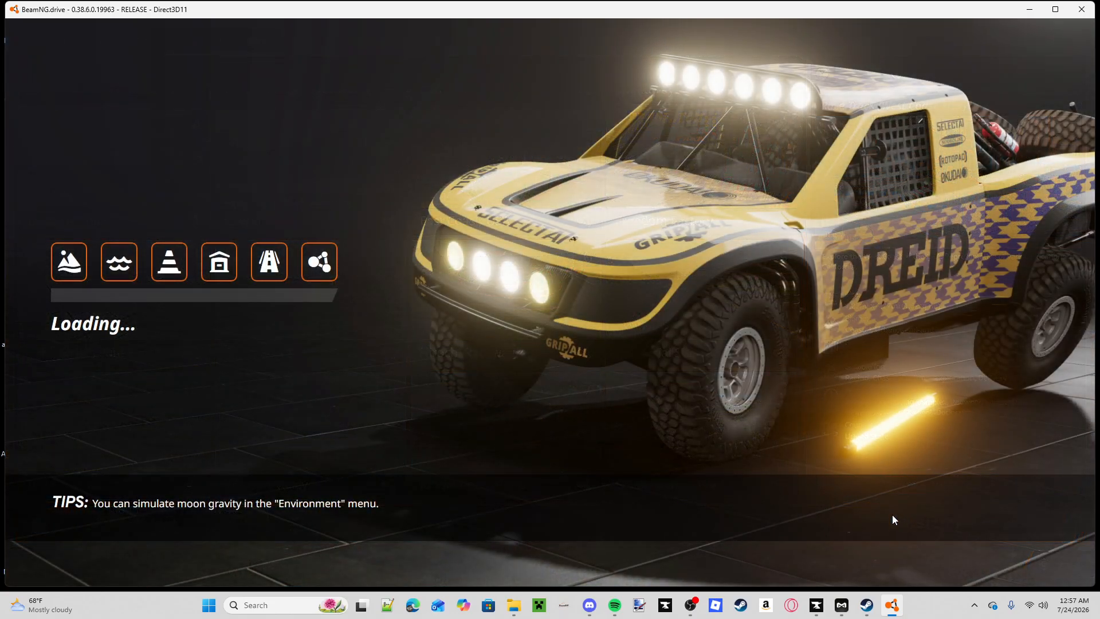
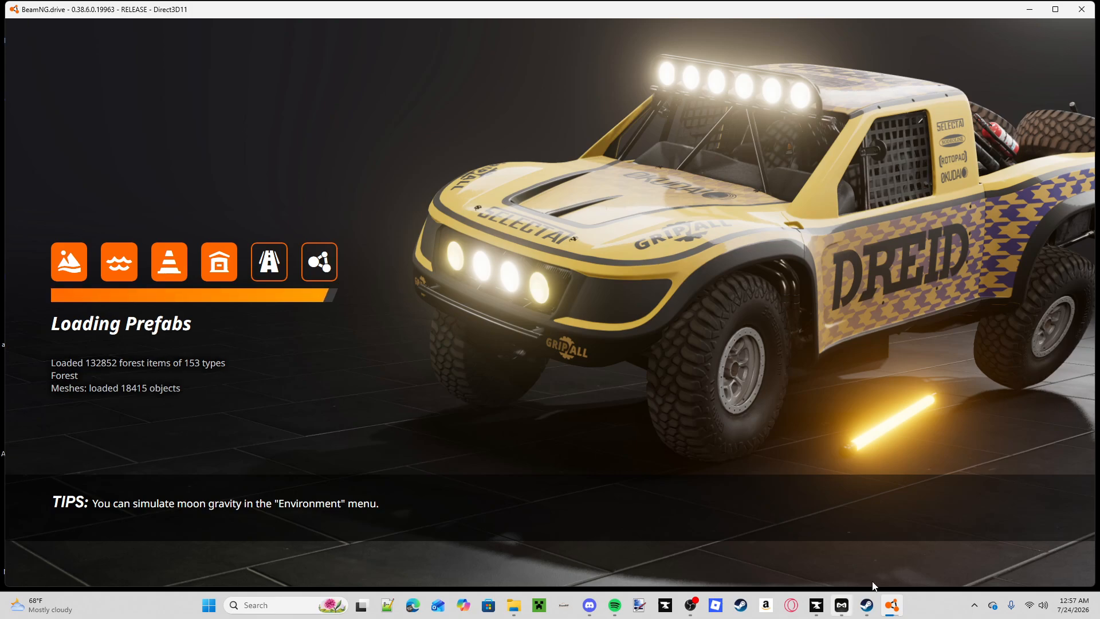
- Close the Medal window while the level loads
mouse_move(817, 605)
left_click(866, 508)
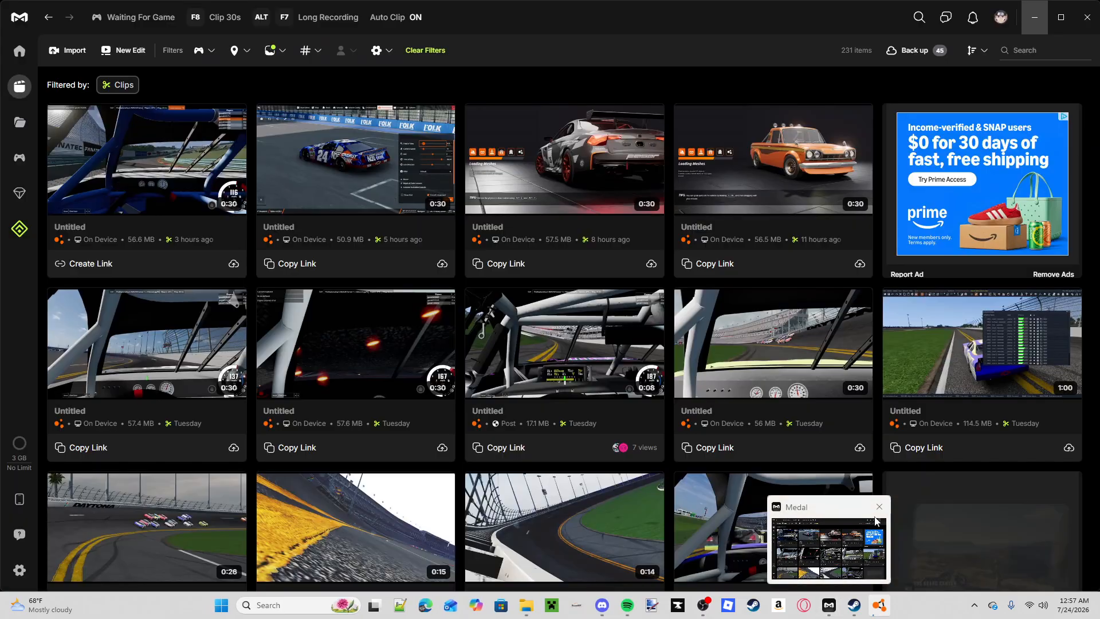
left_click(879, 507)
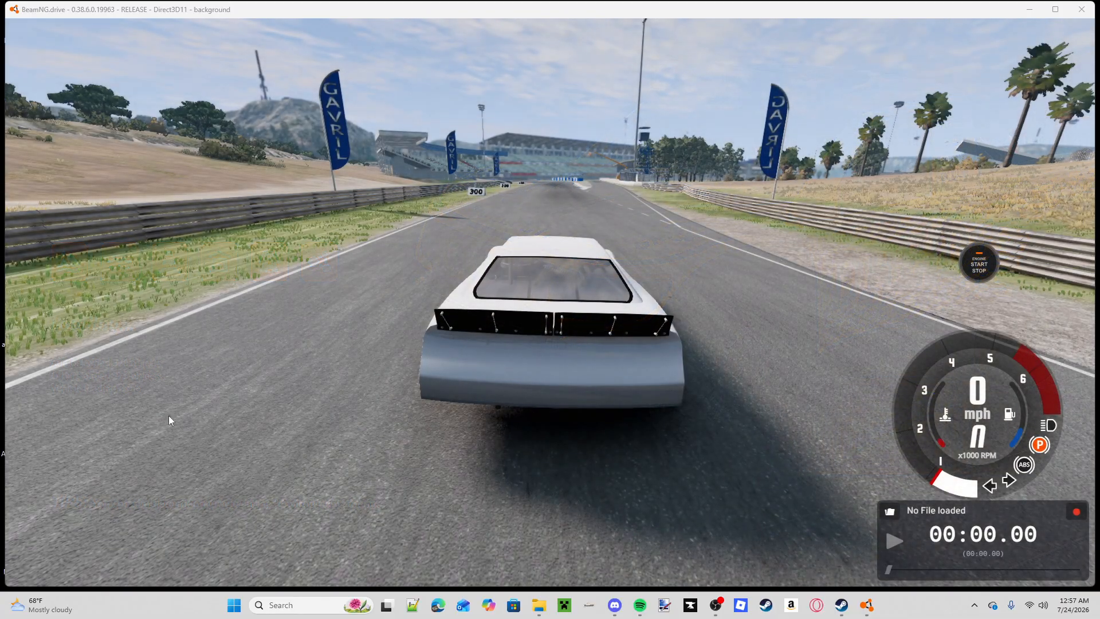
- Search the car's paint designs for "tes" in the vehicle configuration, apply TEST - 54, and return to the game
left_click(171, 421)
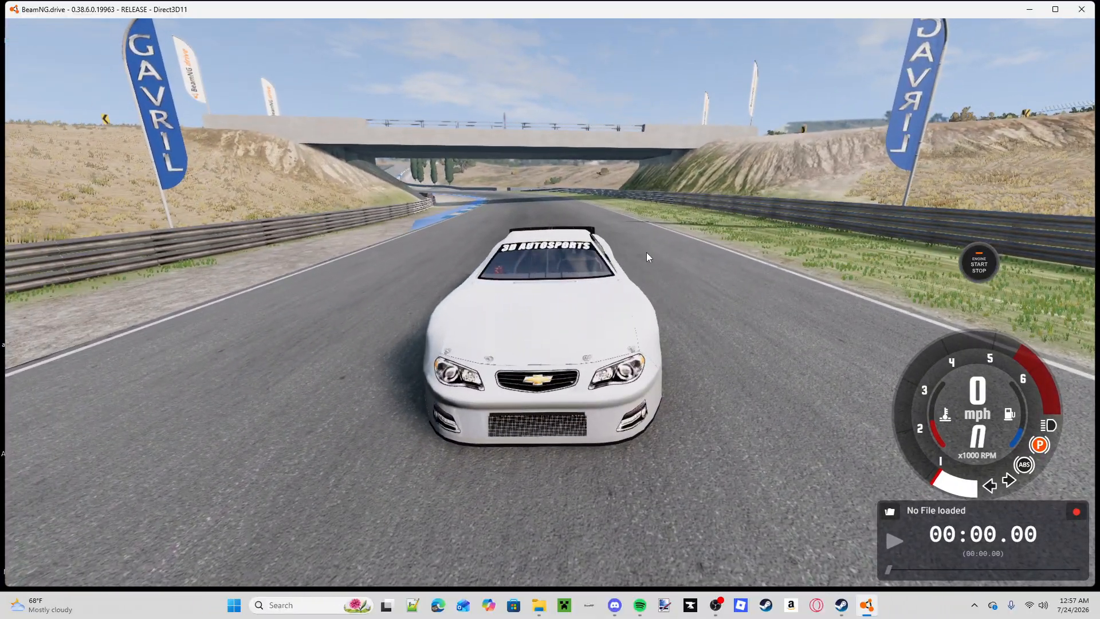
left_click_drag(636, 307, 544, 215)
key("Escape")
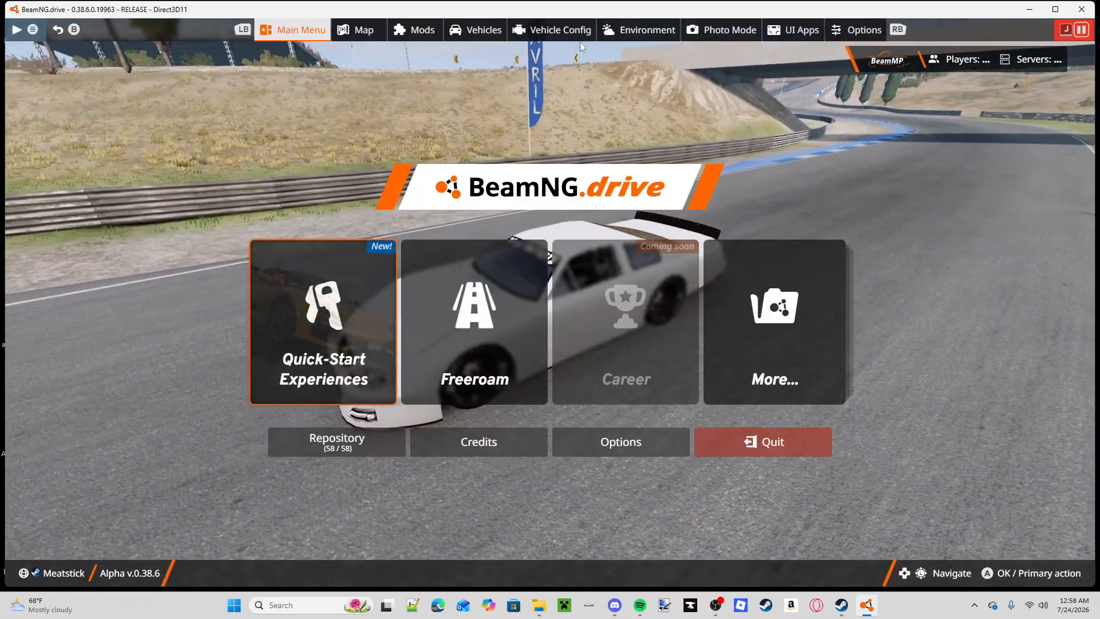
left_click(575, 33)
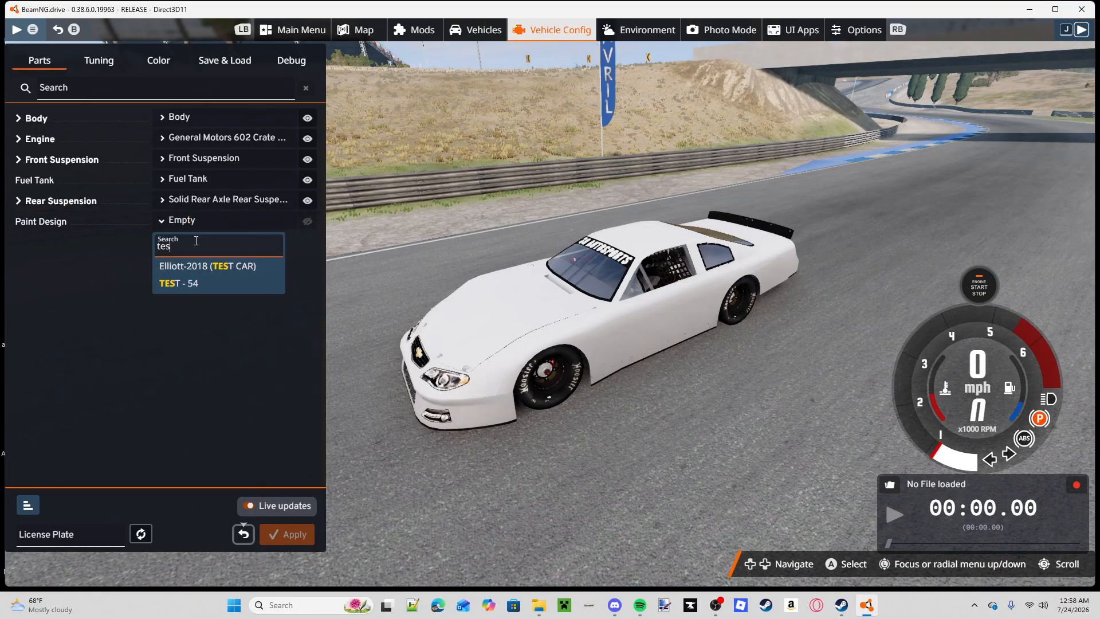
left_click(223, 286)
key("Escape")
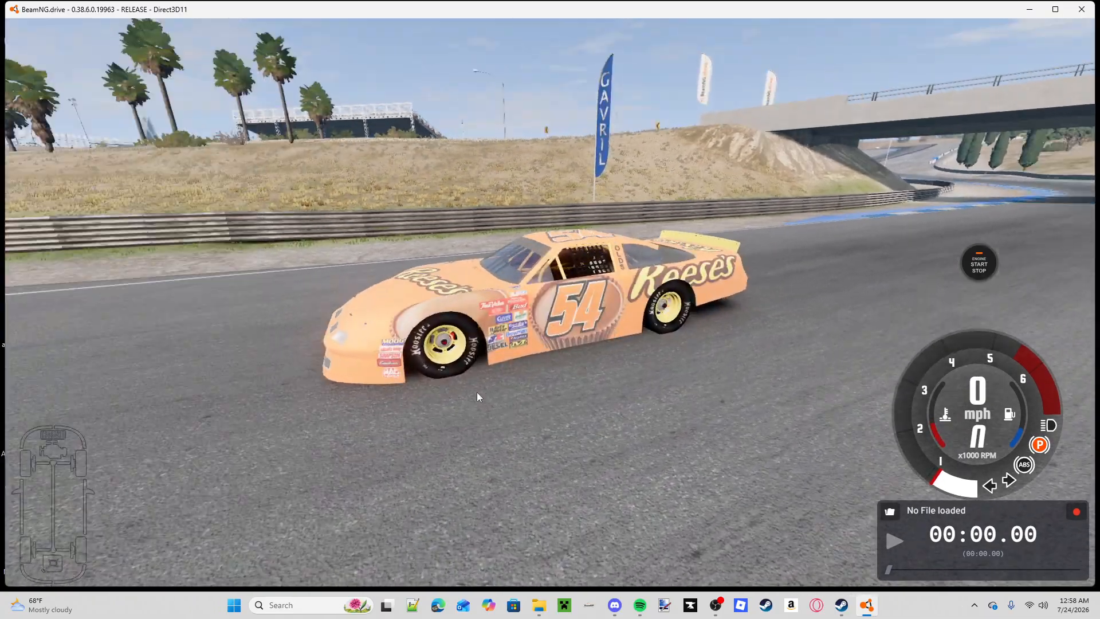
- Examine the car's paint scheme from the front, both sides and above
left_click_drag(477, 398, 791, 393)
left_click_drag(275, 383, 455, 380)
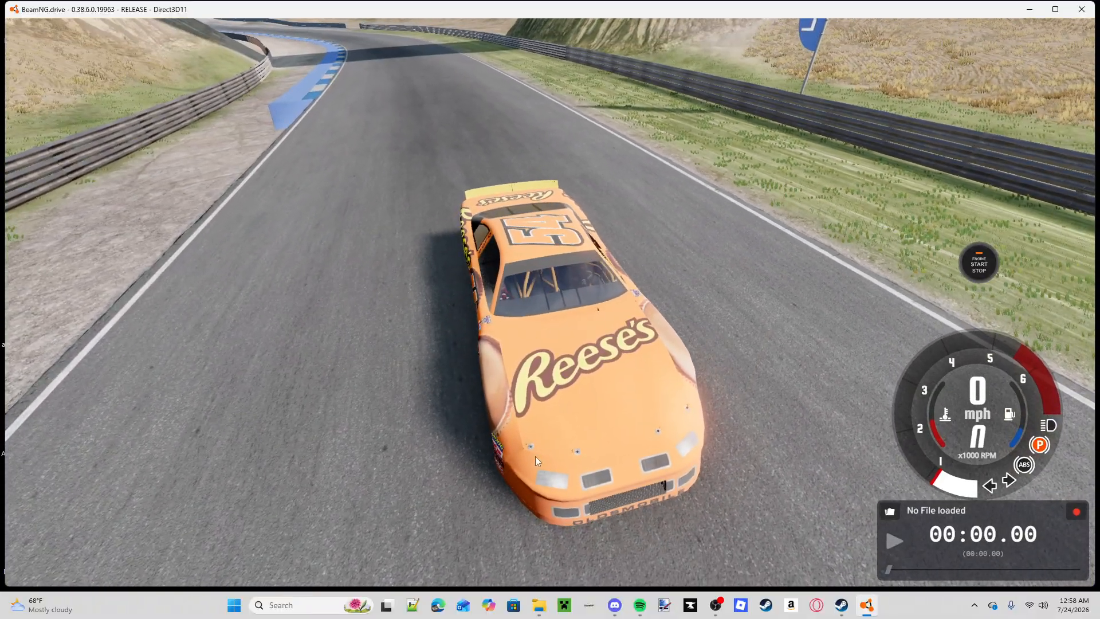
left_click_drag(494, 318, 586, 318)
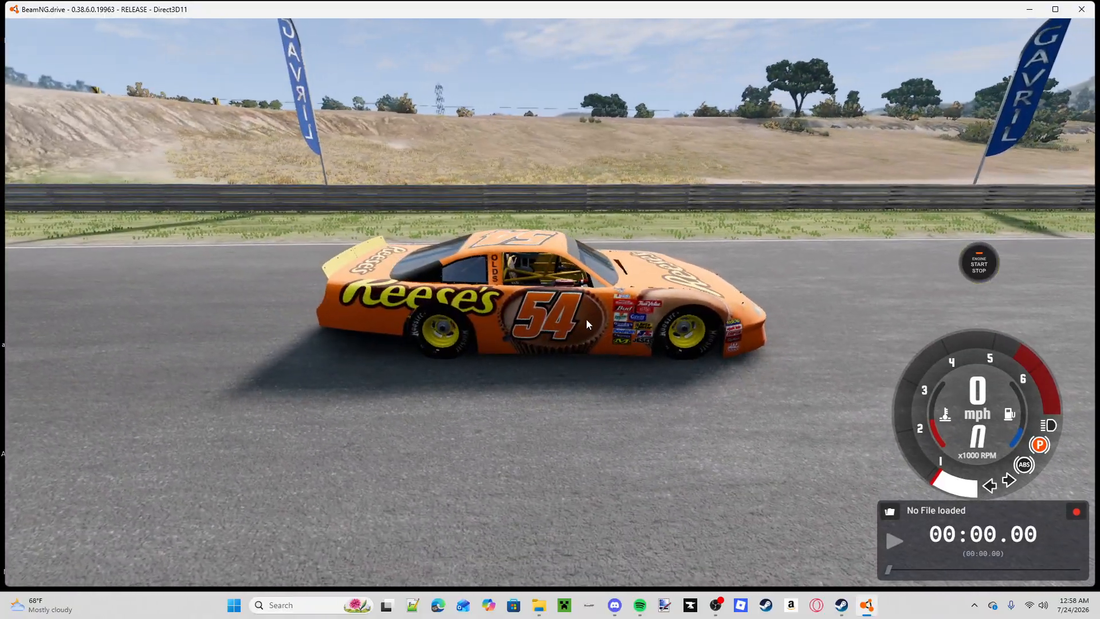
left_click_drag(440, 390, 378, 358)
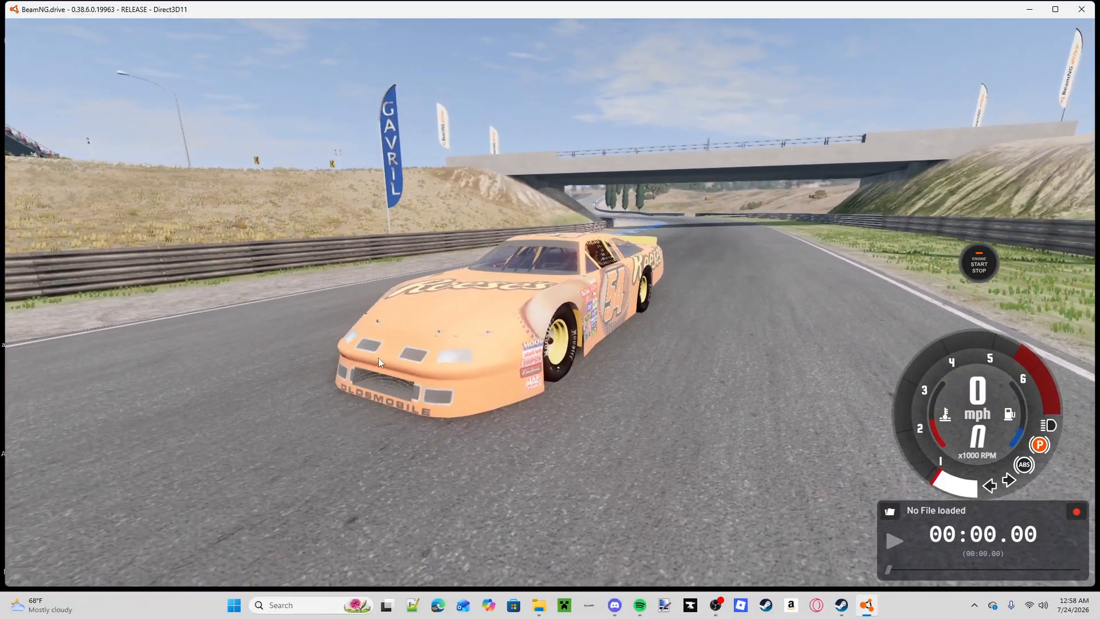
left_click_drag(564, 359, 717, 374)
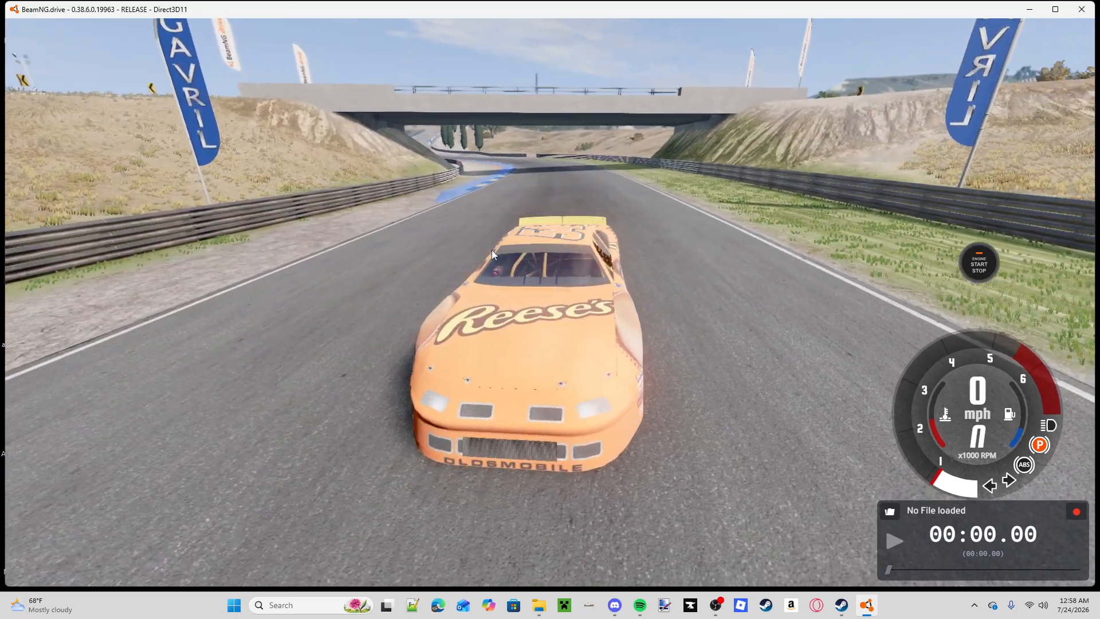
left_click_drag(597, 258, 647, 609)
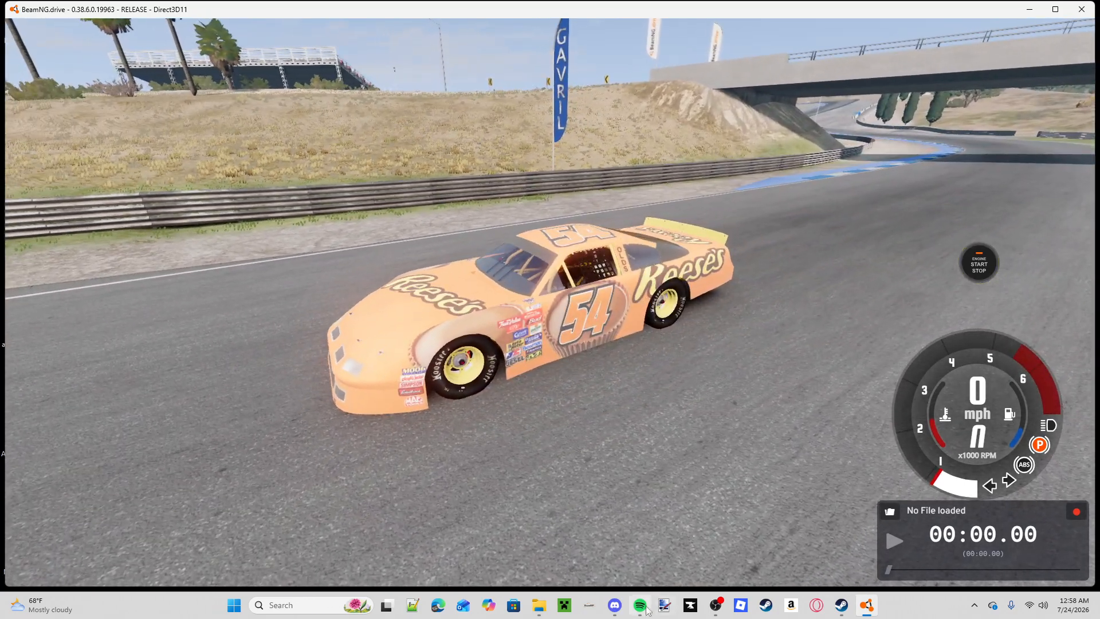
mouse_move(532, 606)
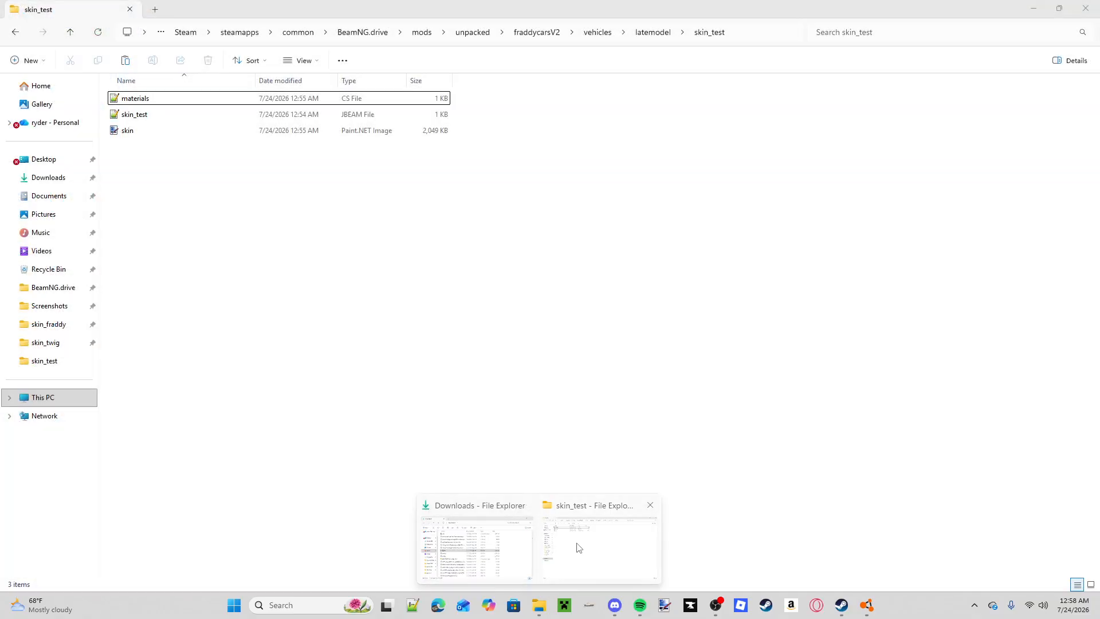
- Open the skin image from the skin_test folder in Paint.NET and add a new layer above the background
left_click(577, 544)
left_click(154, 133)
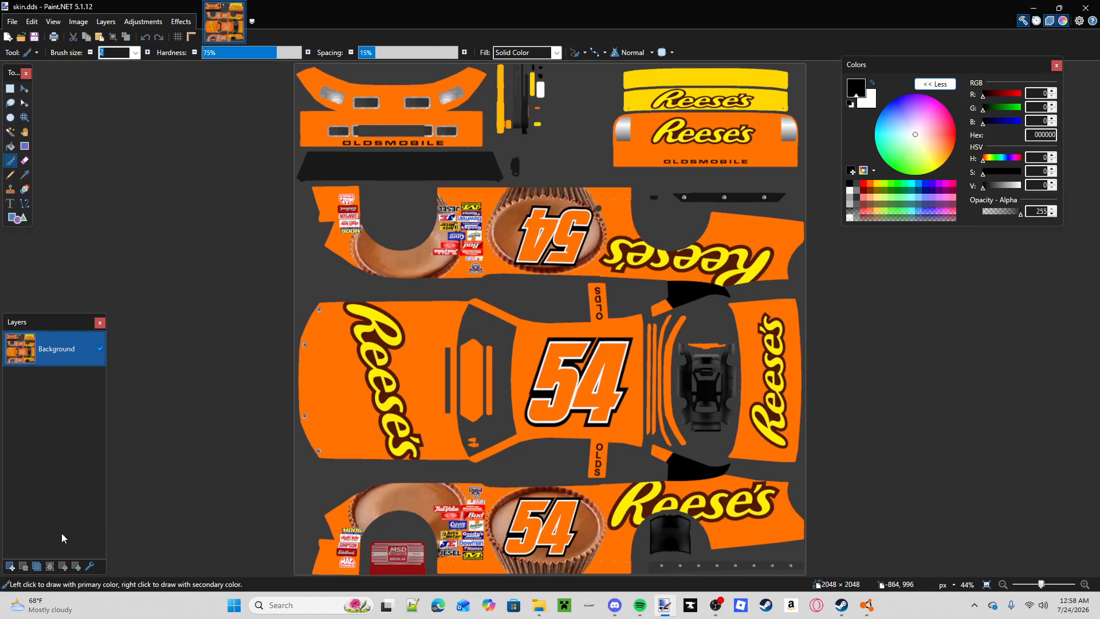
left_click(11, 566)
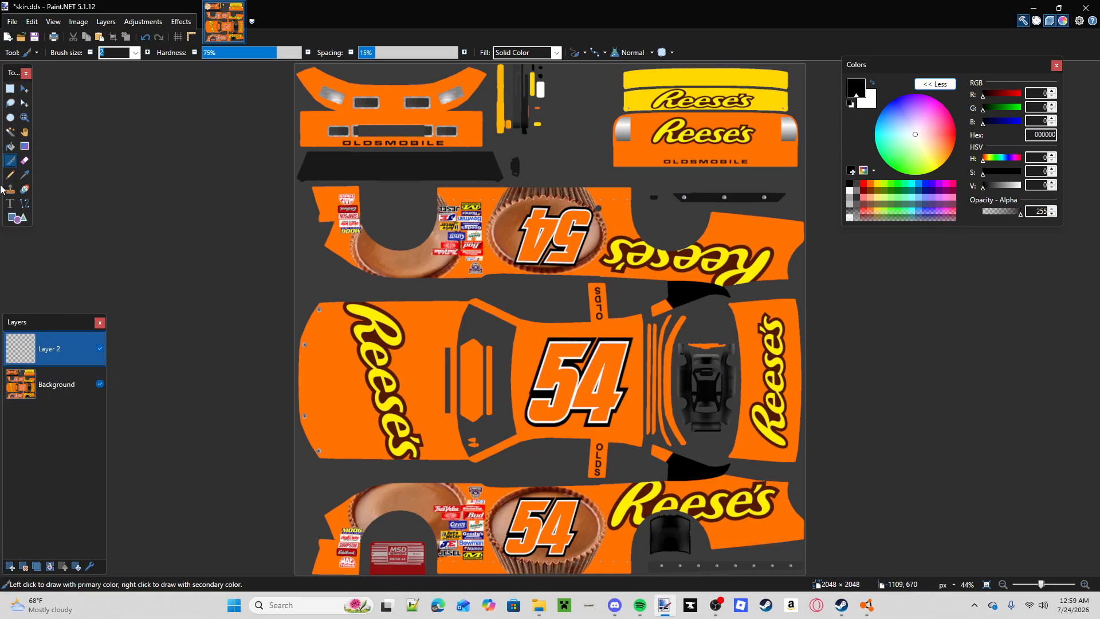
- Add the driver's name in white Impact text at size 72 on the left part of the black windshield banner
left_click(12, 203)
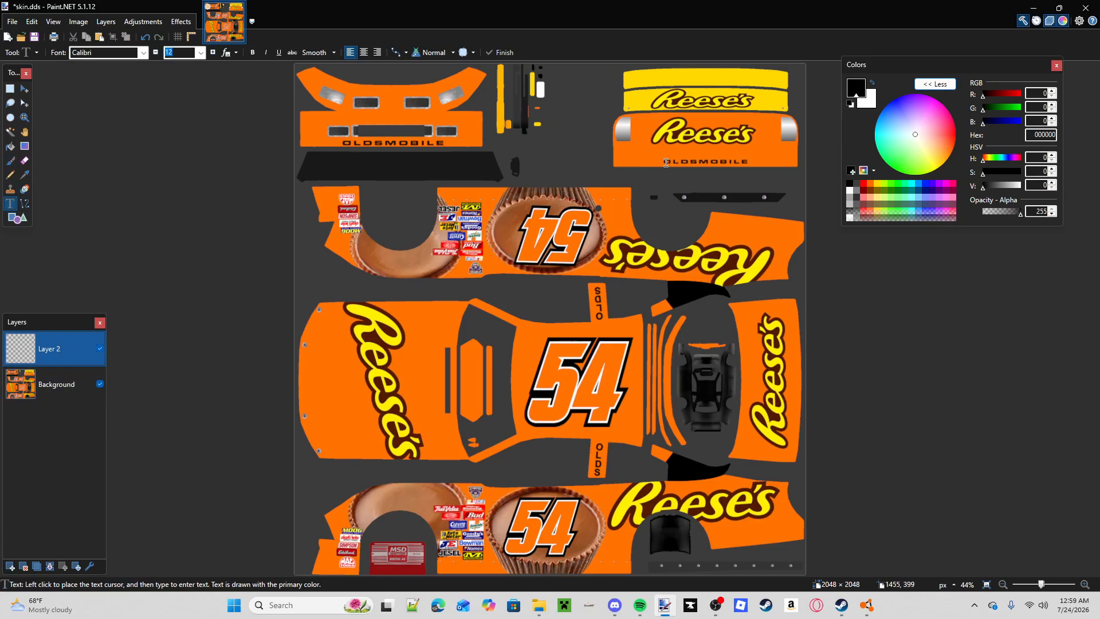
left_click(850, 190)
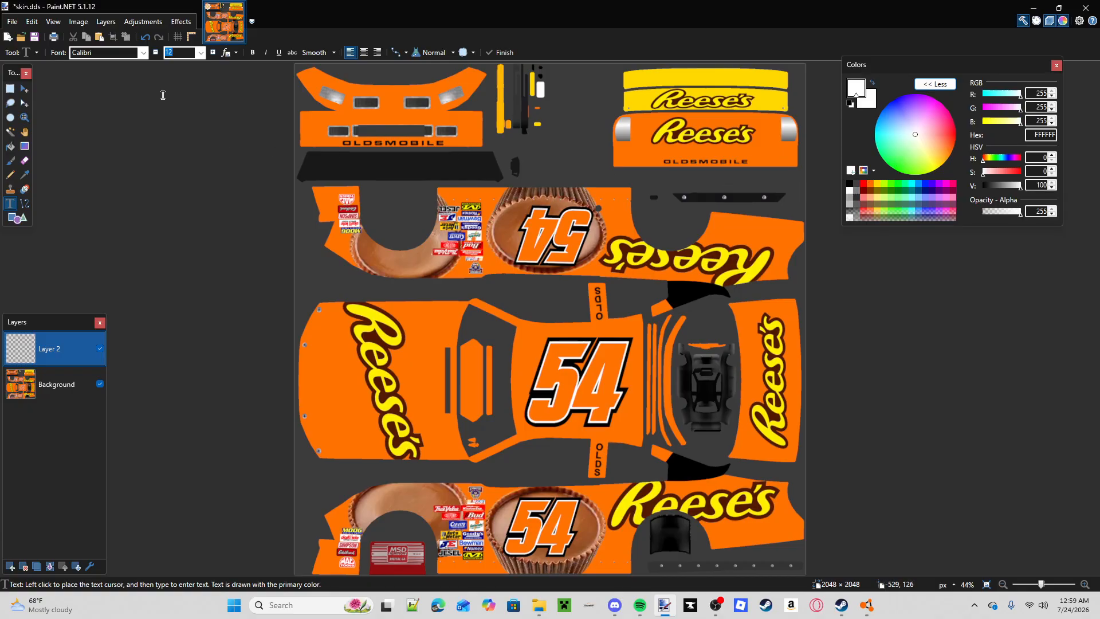
left_click(200, 52)
left_click(177, 224)
left_click(143, 52)
scroll(154, 343, "down", 2)
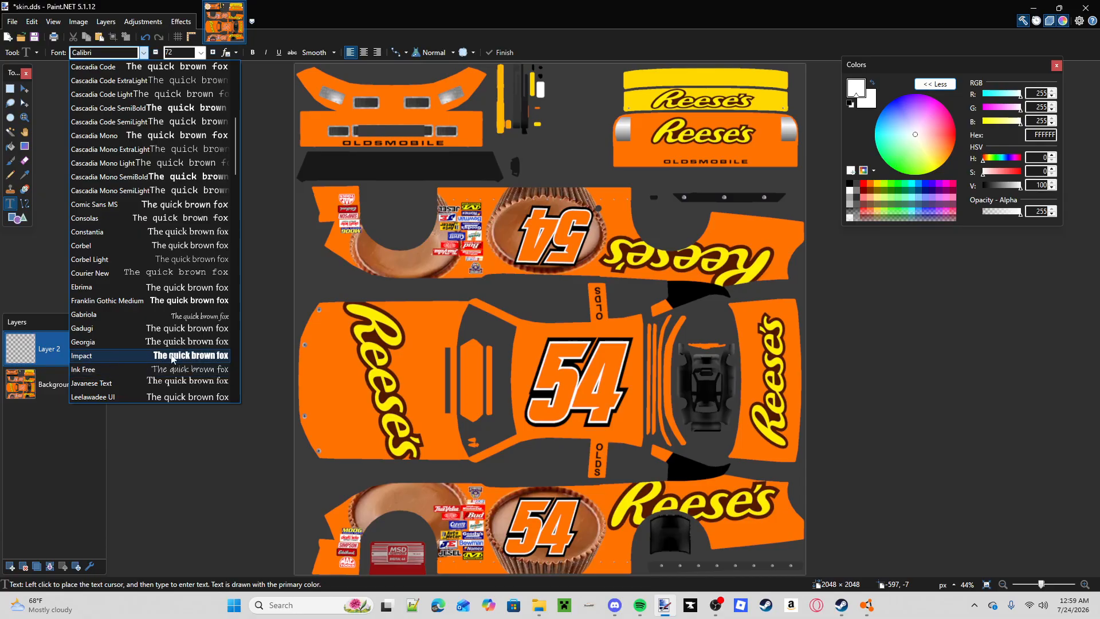
left_click(160, 361)
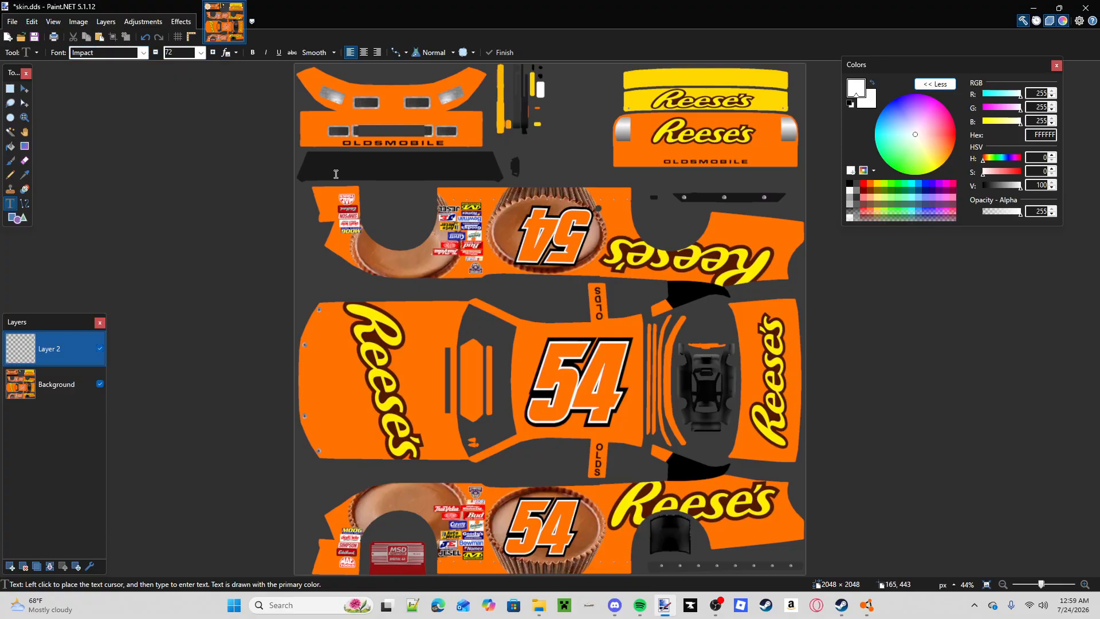
left_click(316, 165)
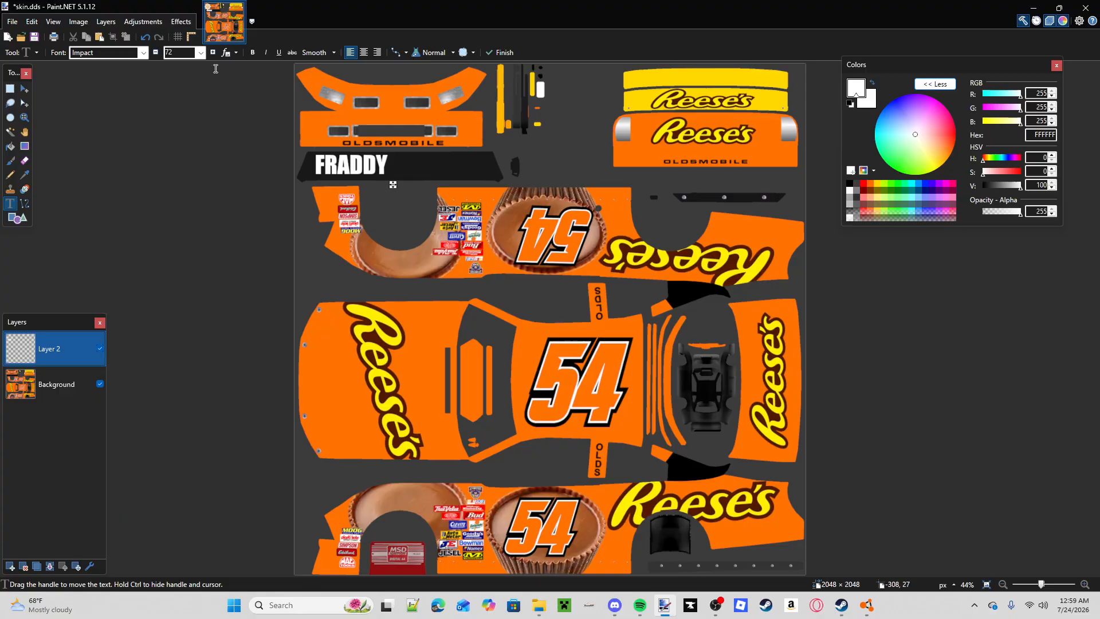
left_click_drag(395, 185, 392, 186)
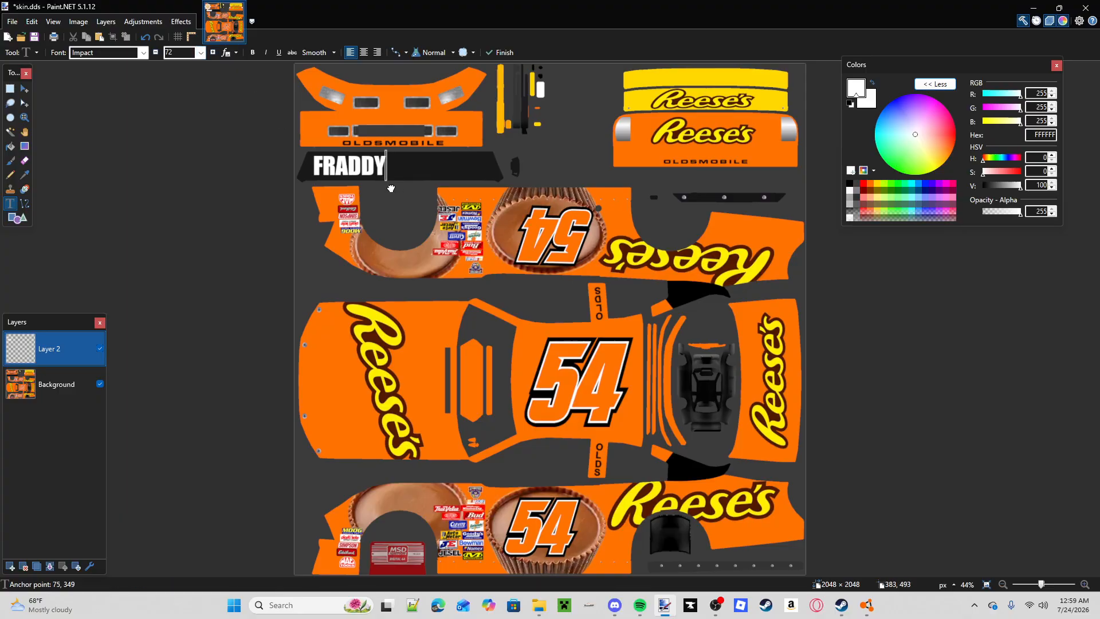
- Try the driver's name at font sizes 36 and 48, and return it to 72
left_click(200, 53)
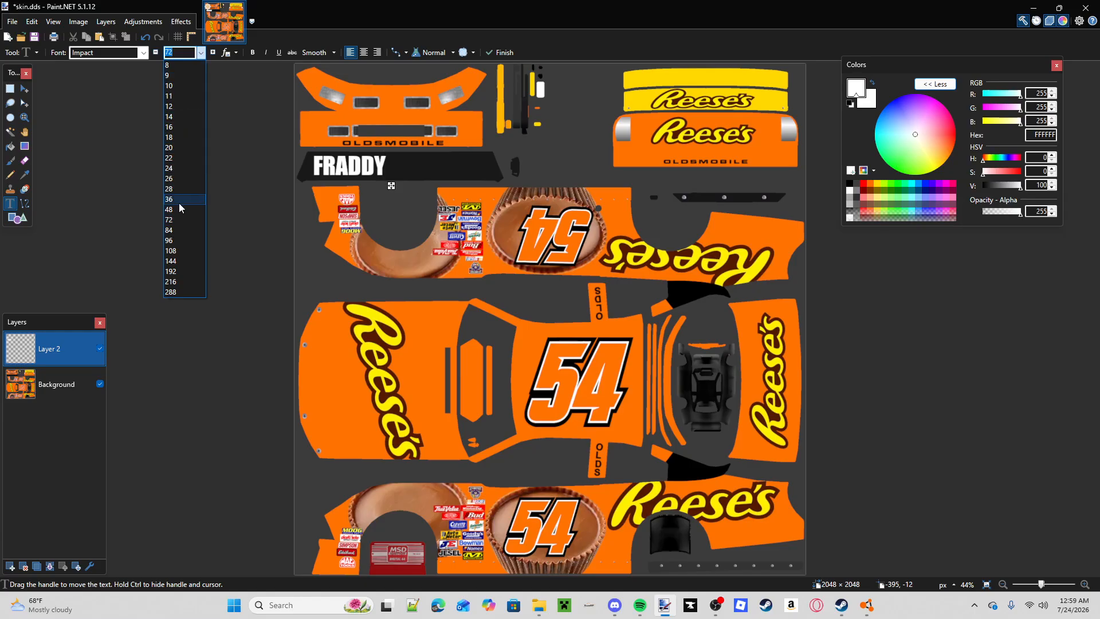
left_click(178, 186)
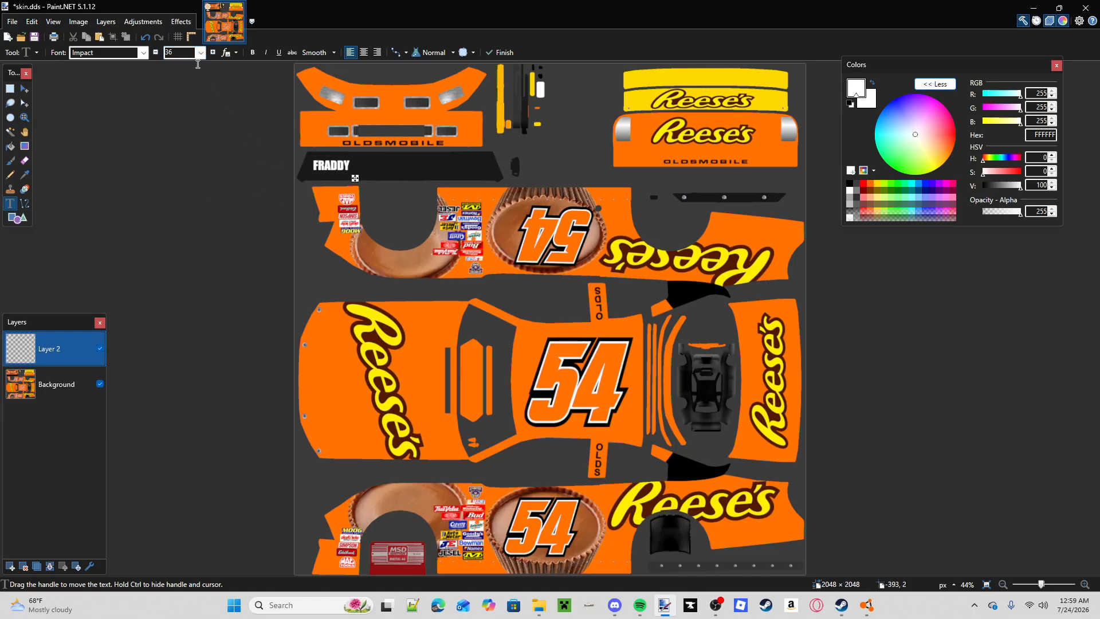
left_click(200, 53)
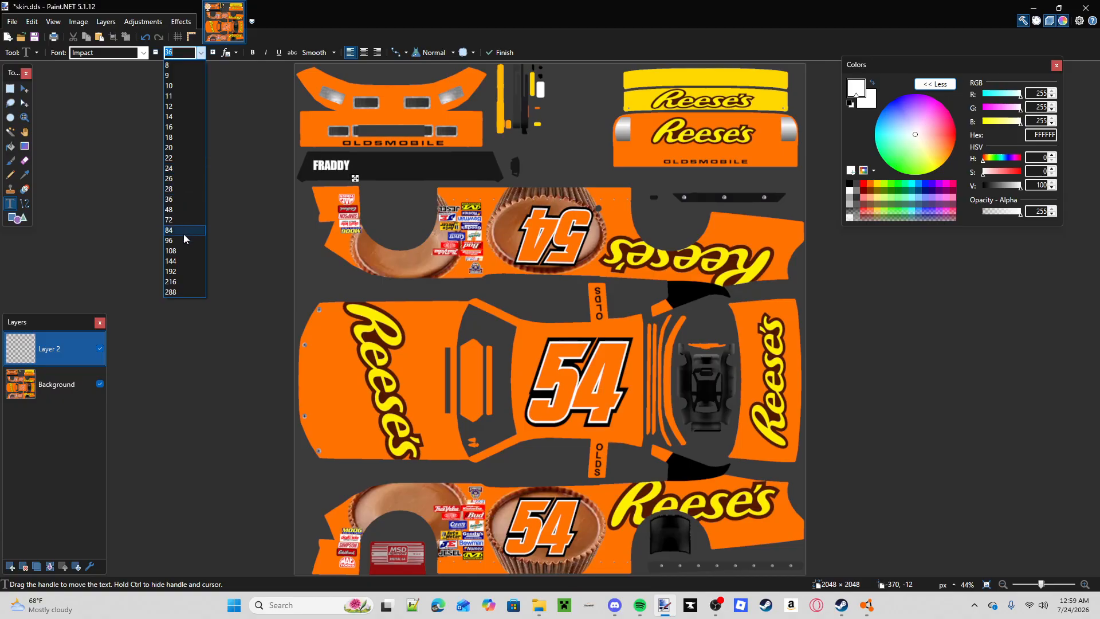
left_click(183, 209)
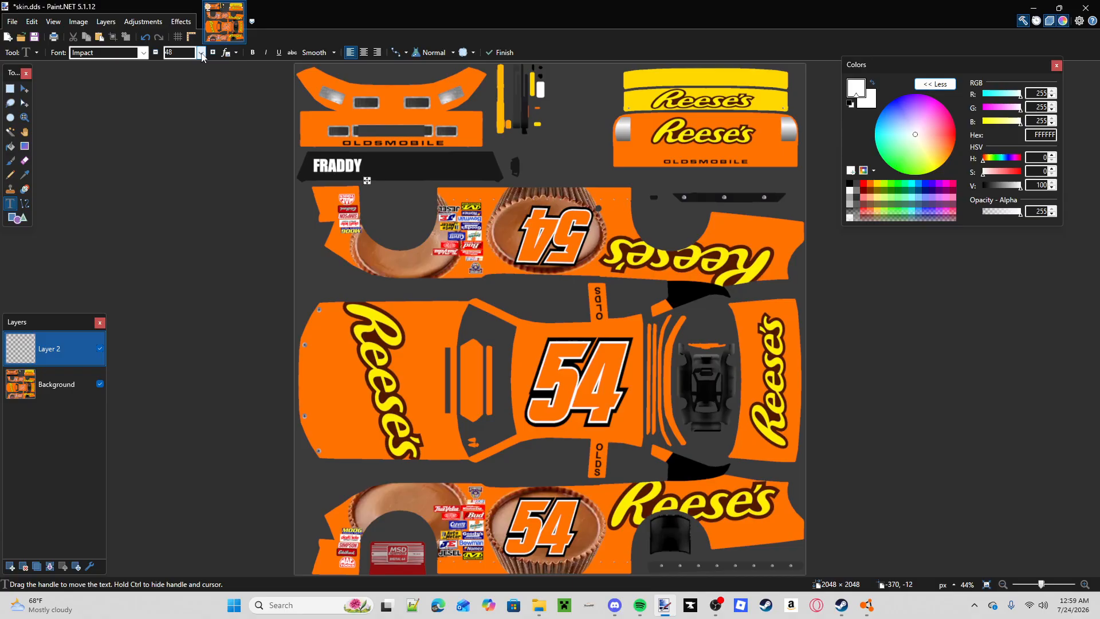
left_click(202, 52)
left_click(180, 219)
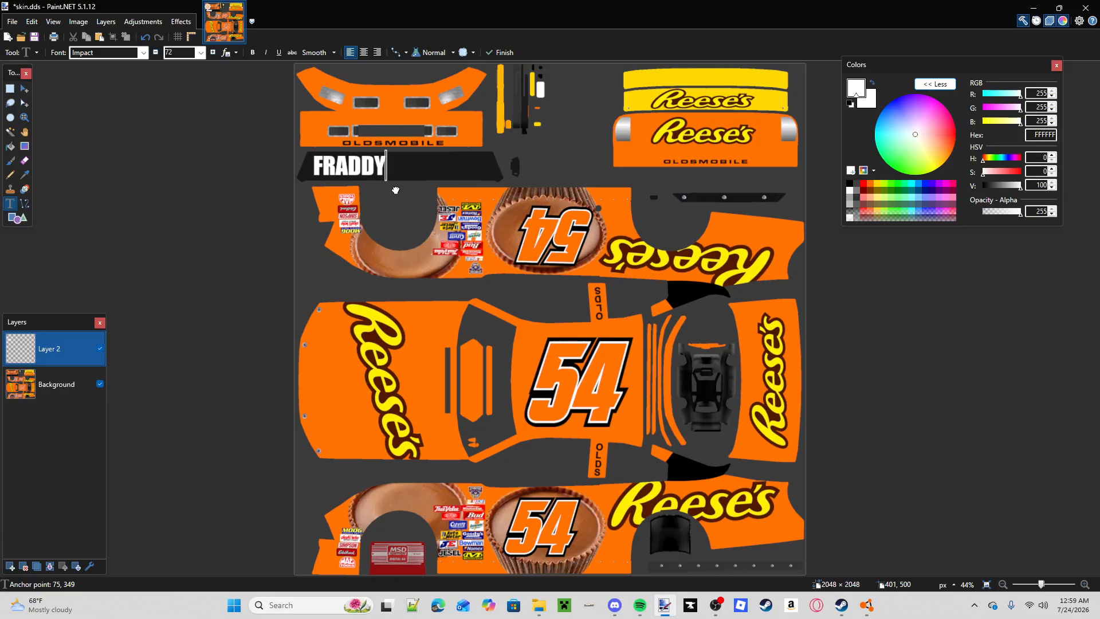
- Nudge the driver's name toward the banner's left end and add the number 54 in matching text at its right end
left_click_drag(395, 190, 387, 189)
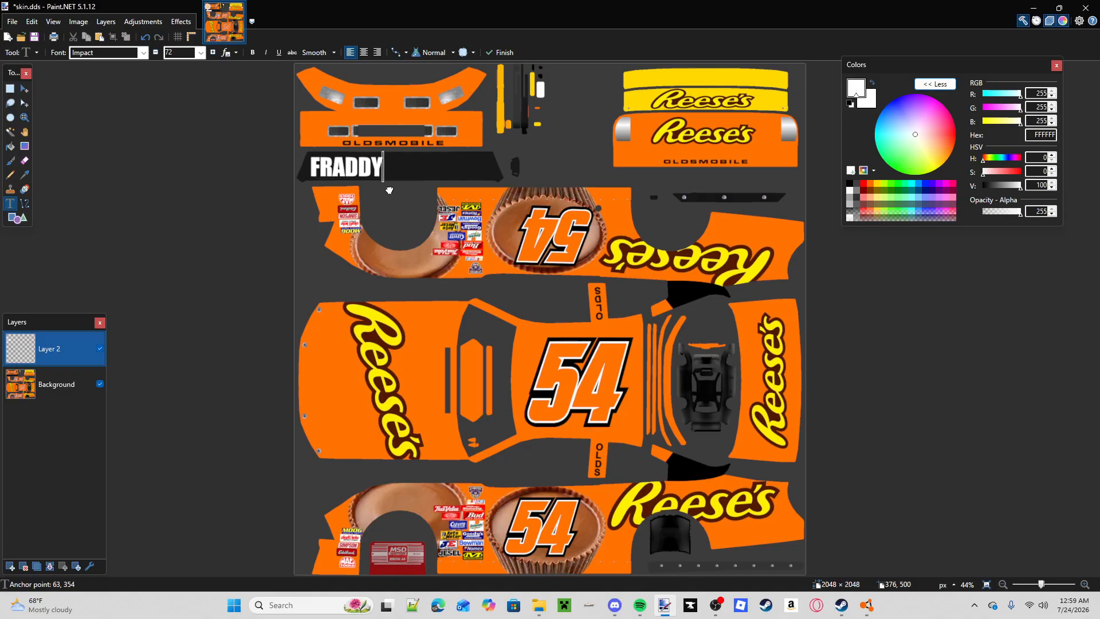
left_click(469, 164)
type("54")
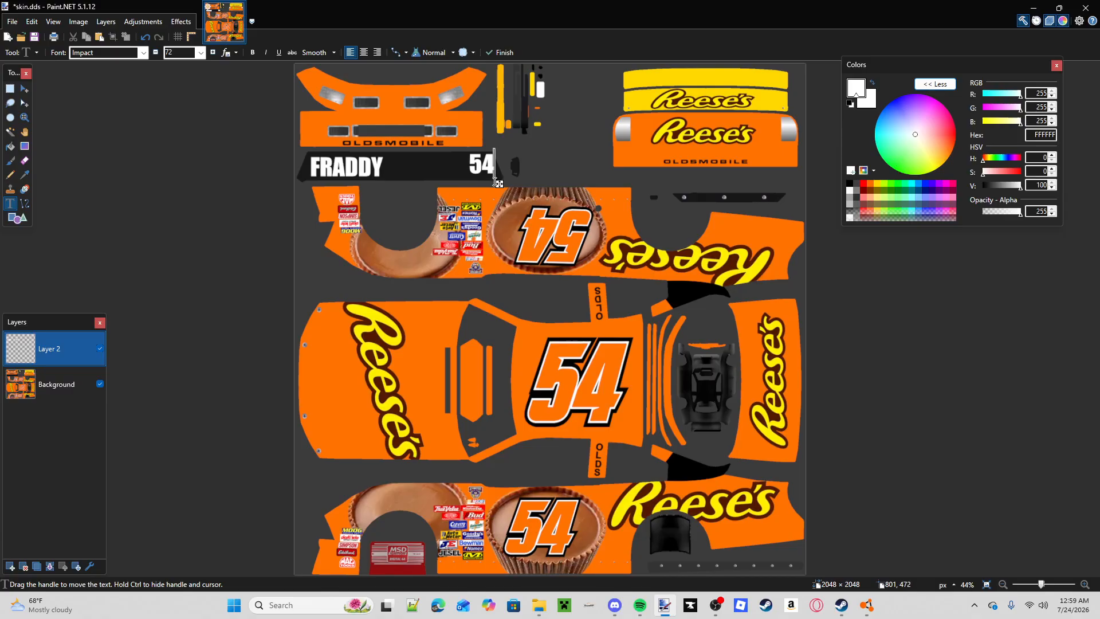
left_click_drag(499, 183, 493, 187)
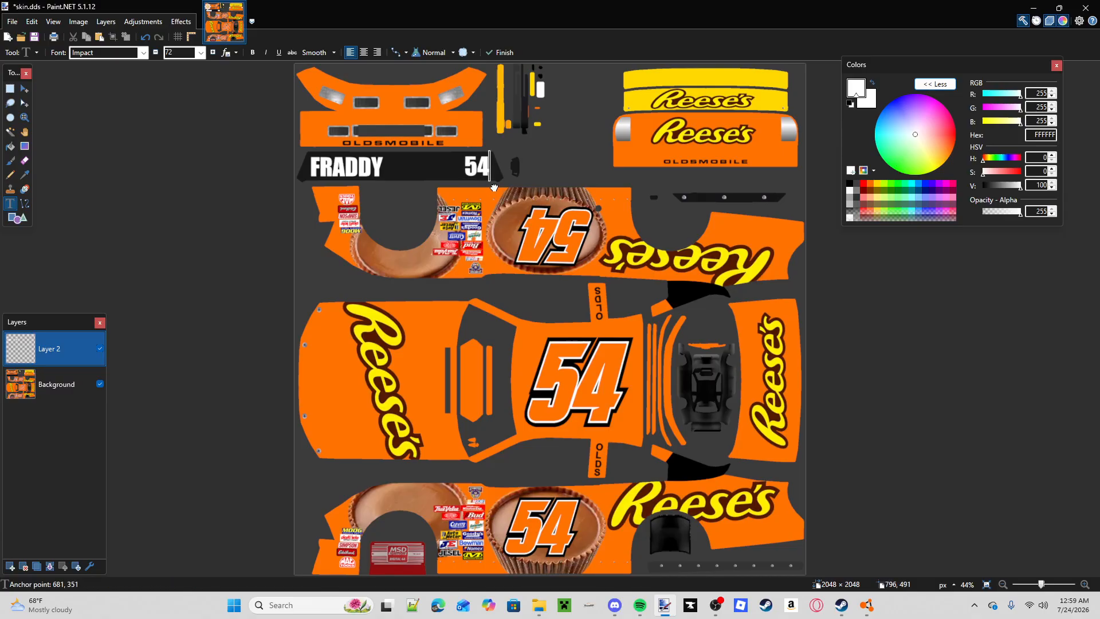
key("Escape")
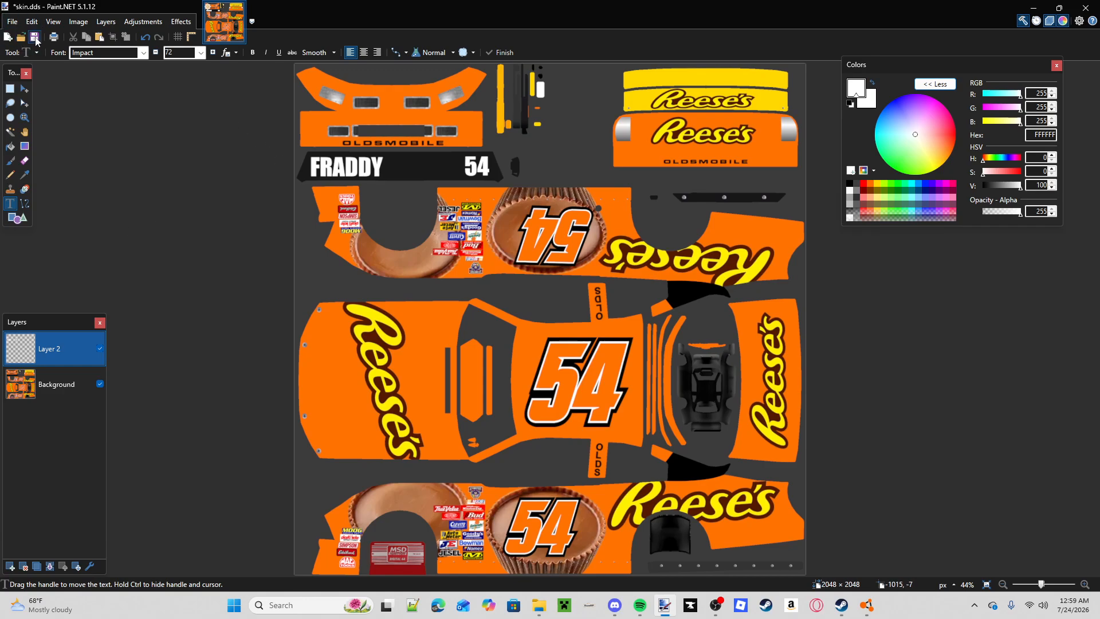
- Save the flattened image as a DirectDraw Surface file over skin in the skin_test folder, close Paint.NET and minimize the folder window
key("ctrl+shift+s")
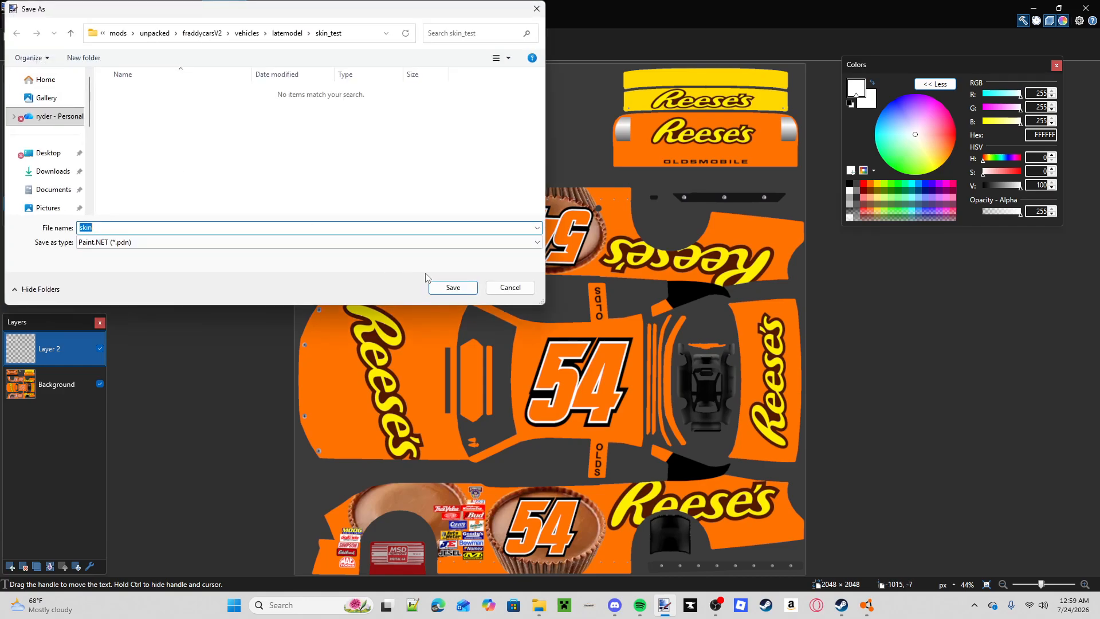
left_click(401, 241)
left_click(315, 314)
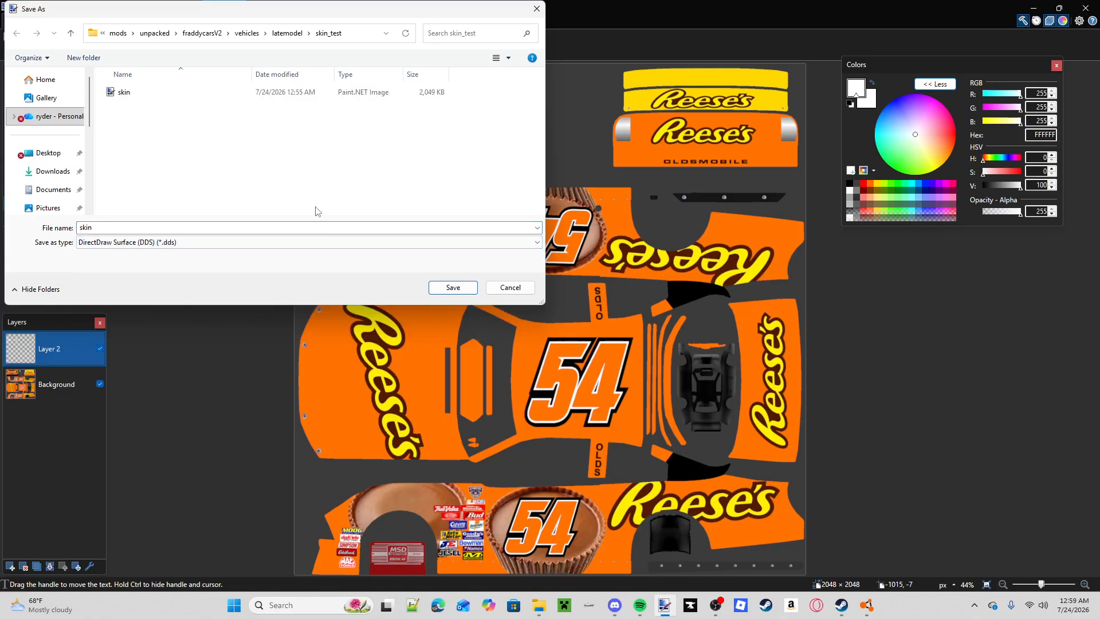
left_click(453, 287)
left_click(574, 304)
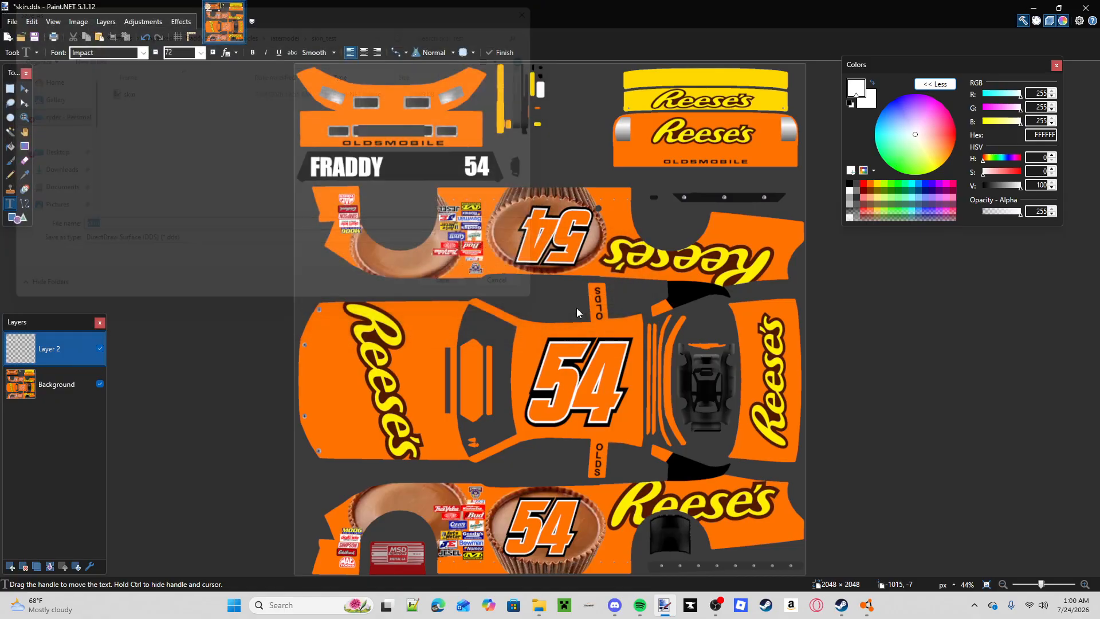
left_click(374, 316)
left_click(504, 312)
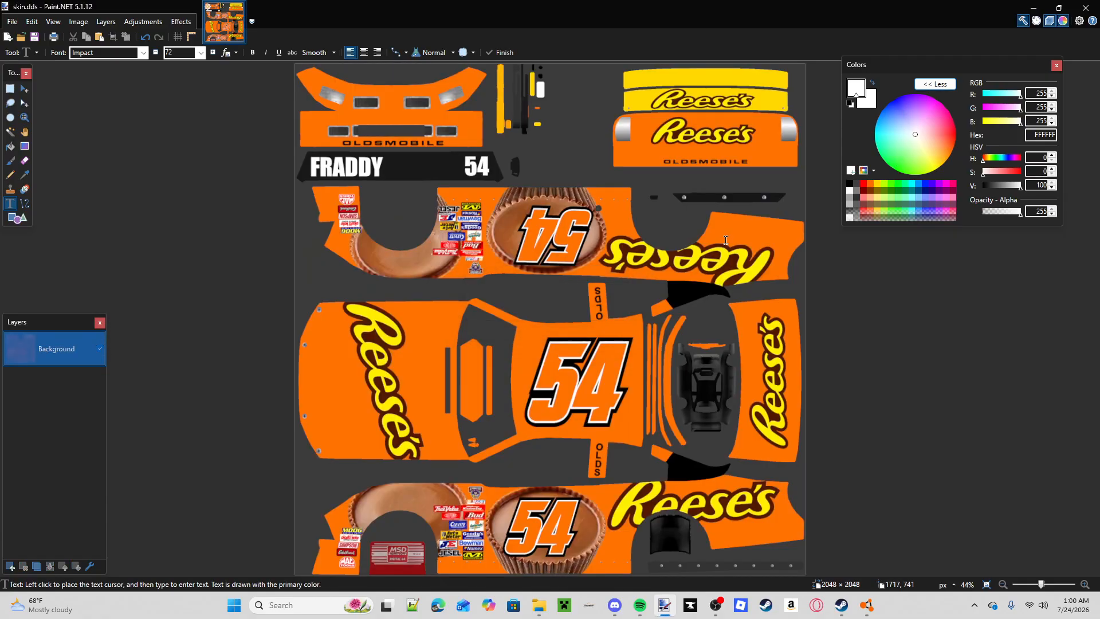
left_click(1085, 9)
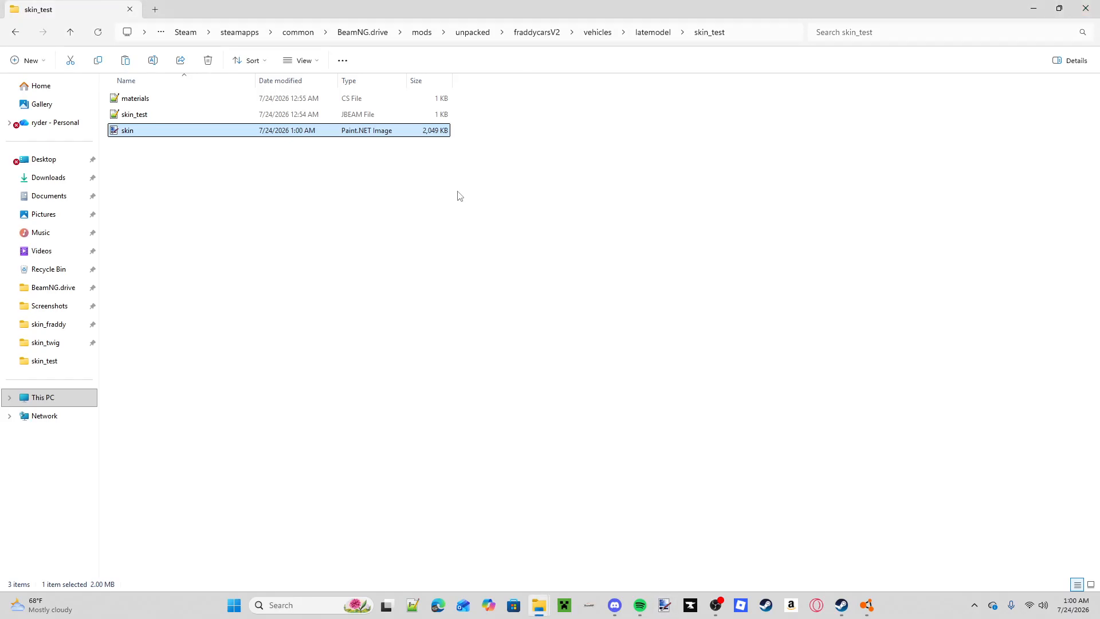
left_click(1028, 6)
- Reload the car in BeamNG.drive to refresh its skin and view it from the front
key("ctrl")
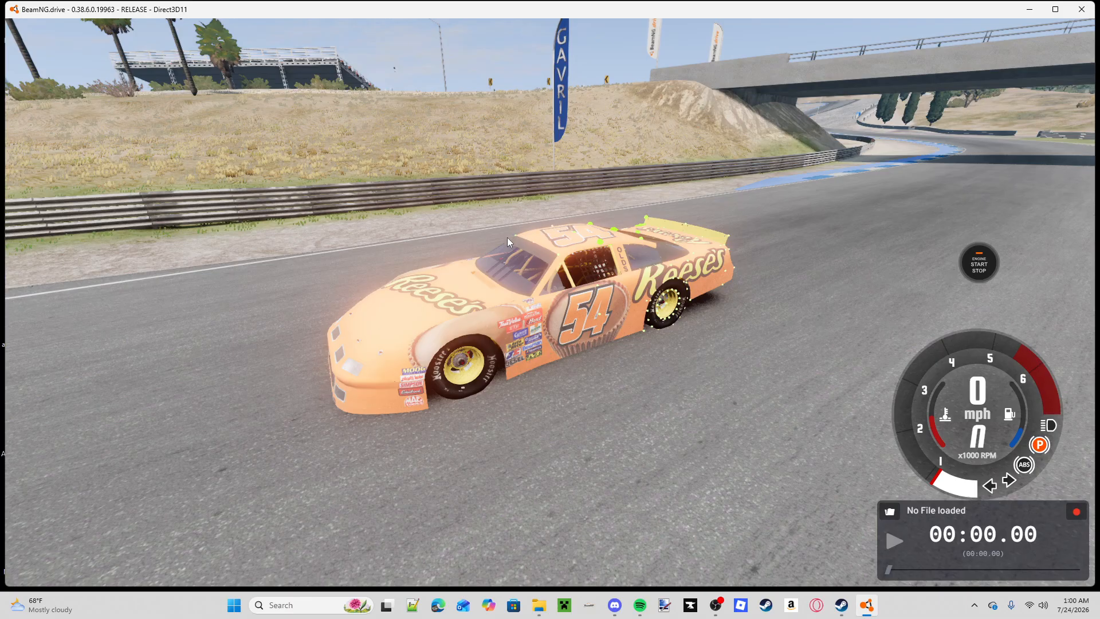
key("ctrl+l")
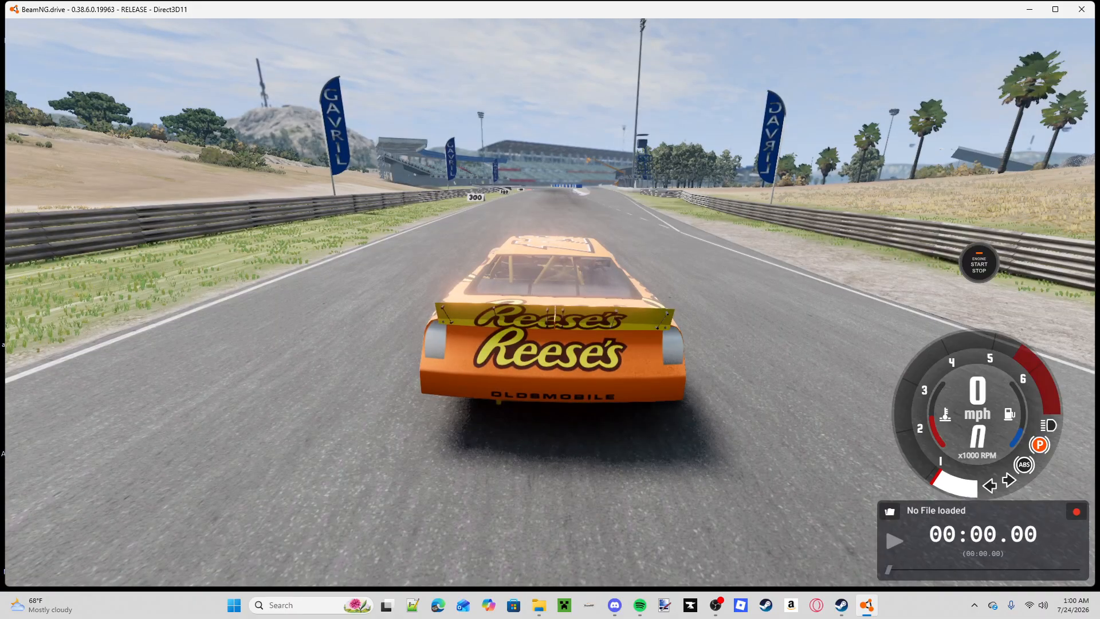
left_click_drag(497, 286, 688, 286)
key("ctrl")
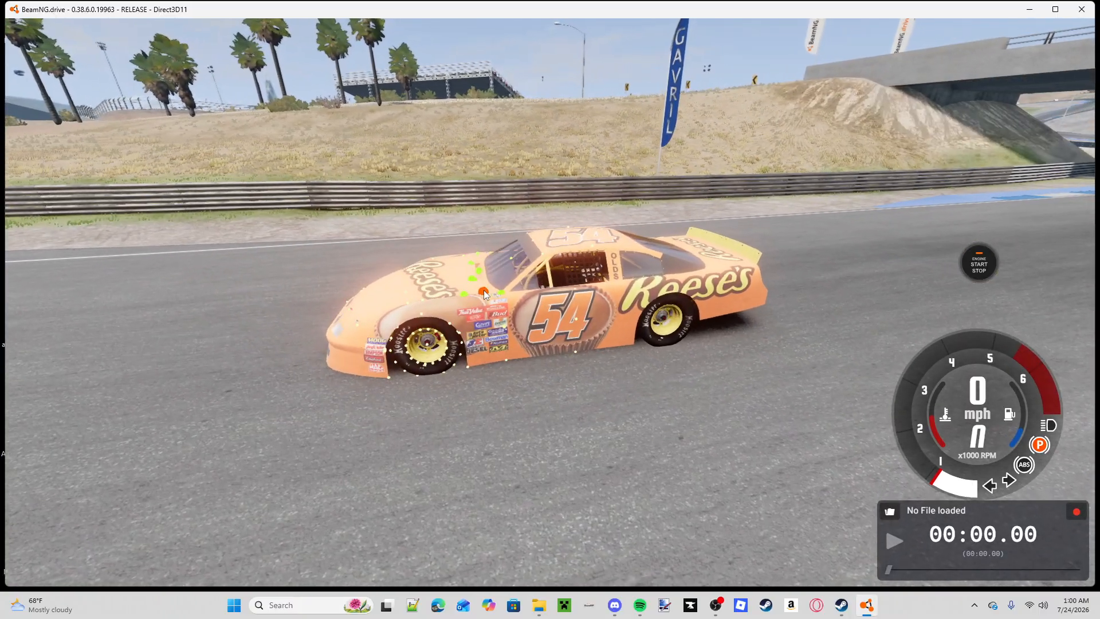
key("ctrl+r")
left_click_drag(416, 317, 498, 326)
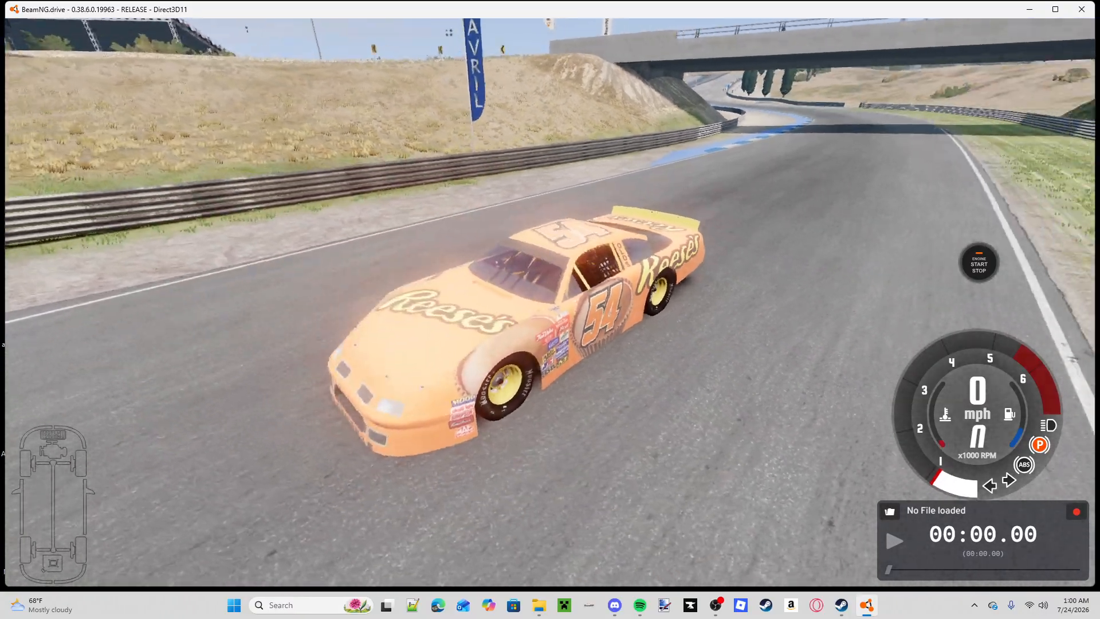
- Switch the car's paint design to TDG-storm - 24, search for "test" to reapply TEST - 54, and return to the game
key("Escape")
left_click(550, 35)
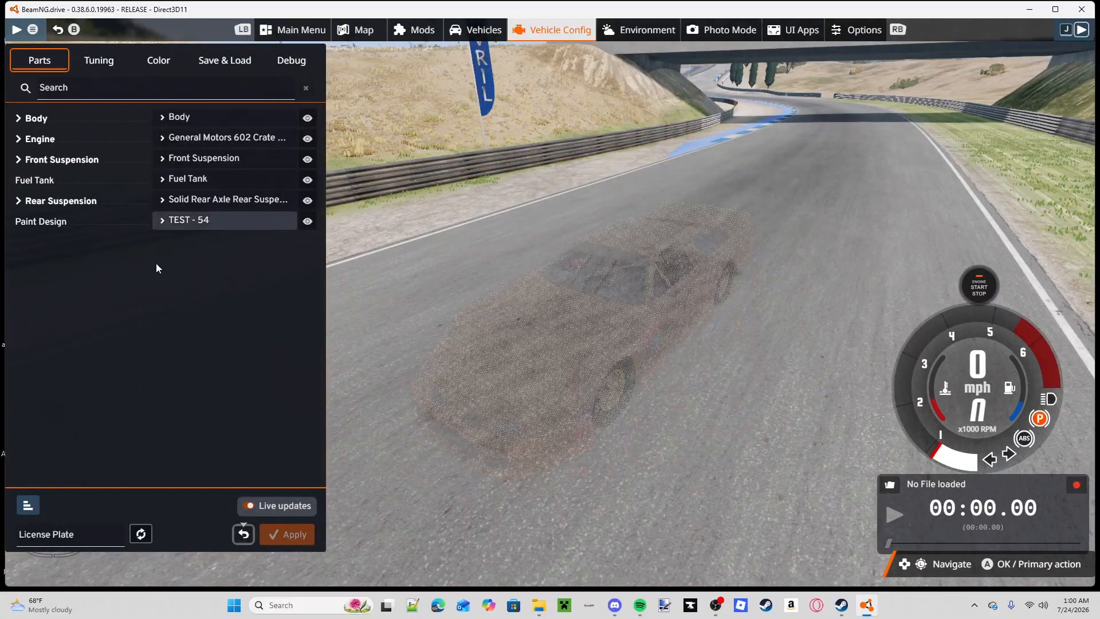
left_click(183, 225)
left_click(209, 227)
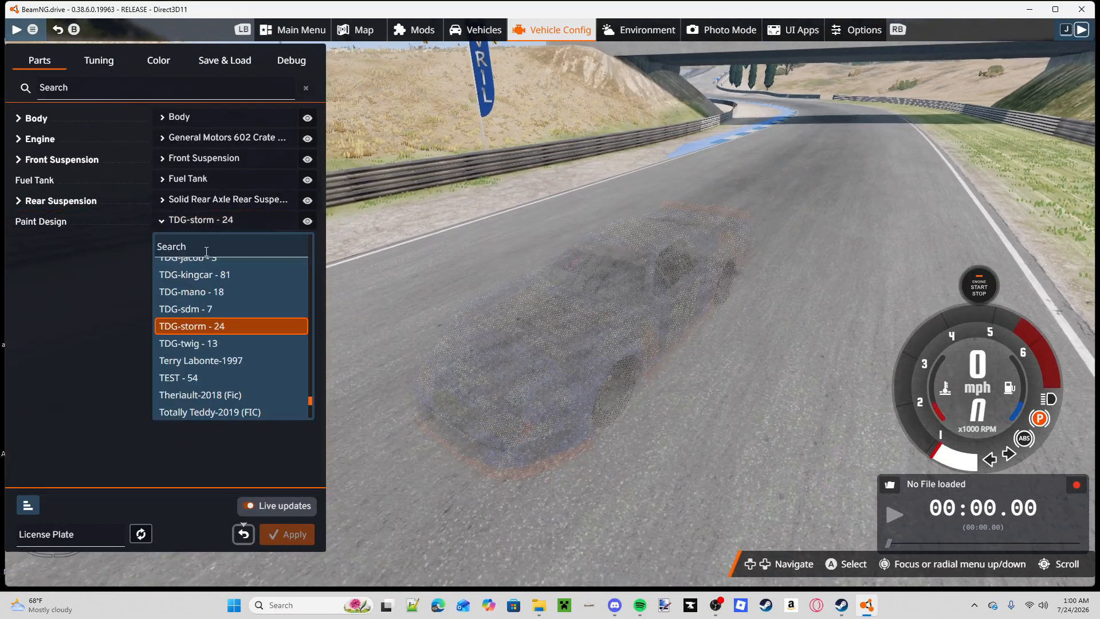
left_click(206, 250)
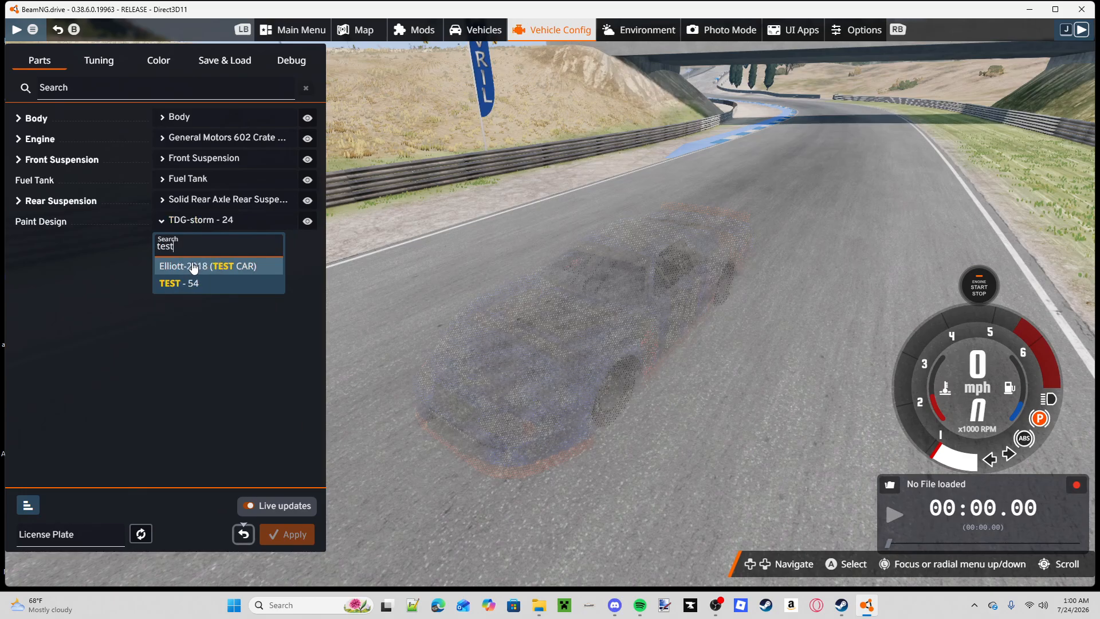
left_click(182, 283)
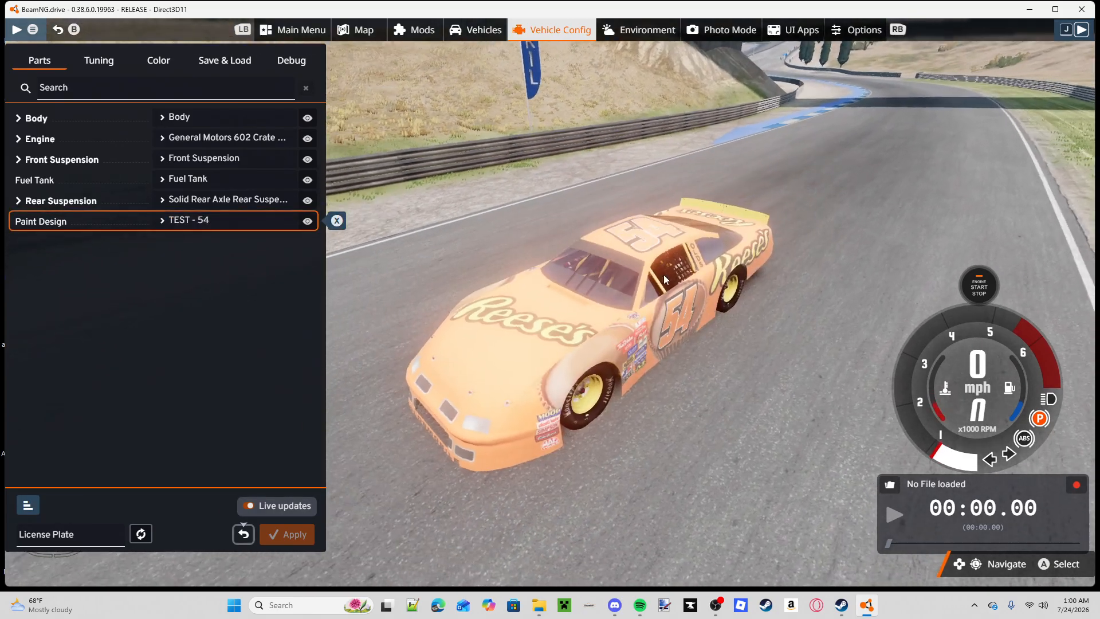
key("Escape")
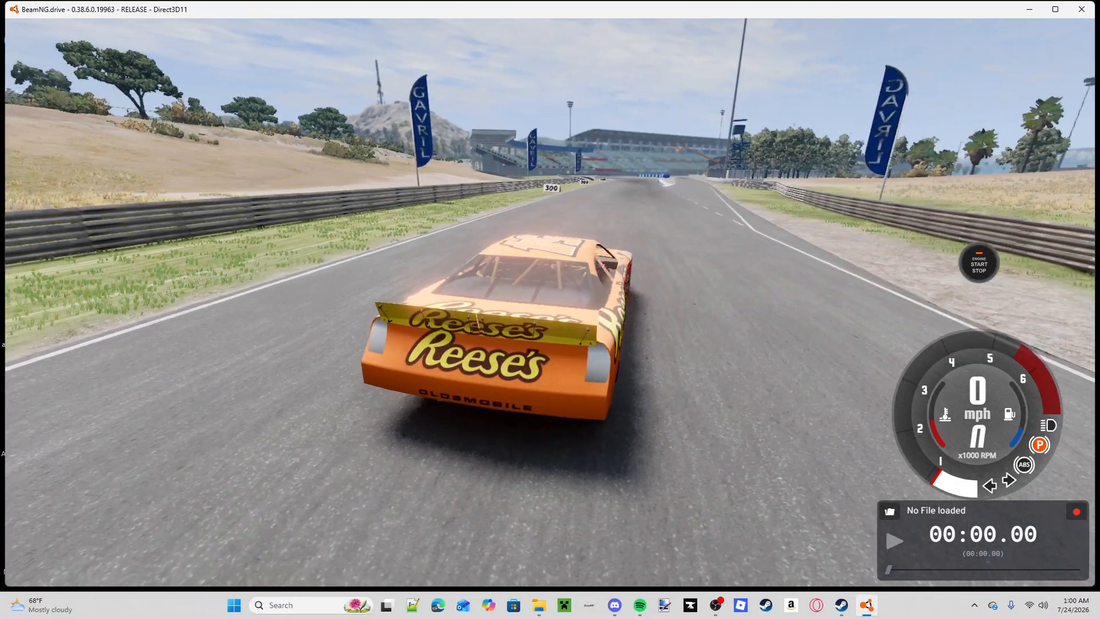
- Drive the car along the race track, cycle the vehicle camera through Driver to Orbit, and look around the car
key("w")
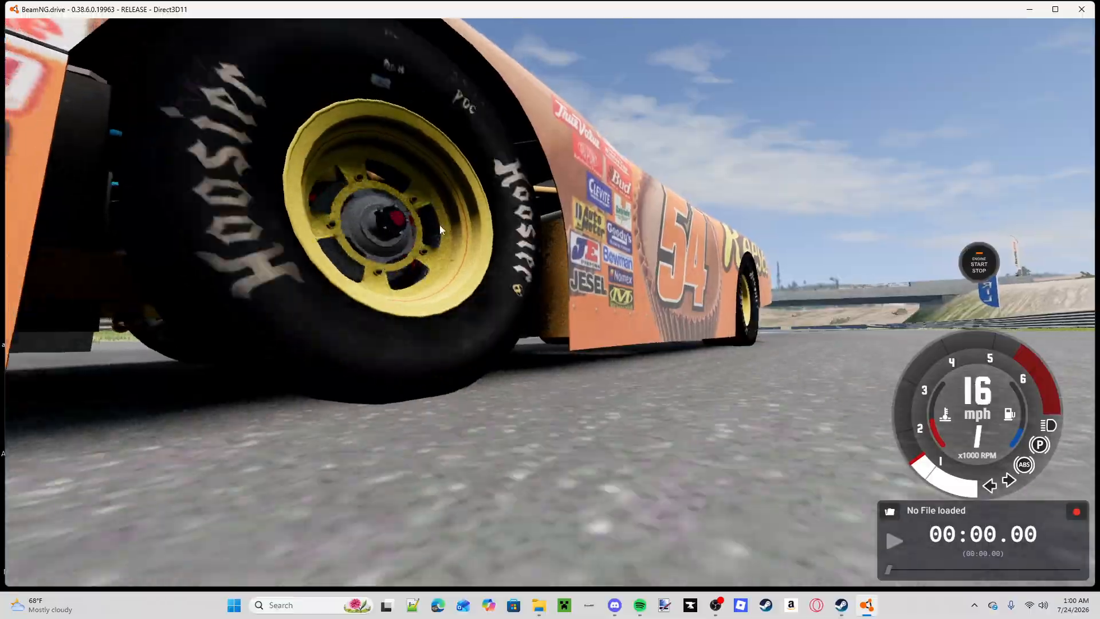
key("c")
key("c")
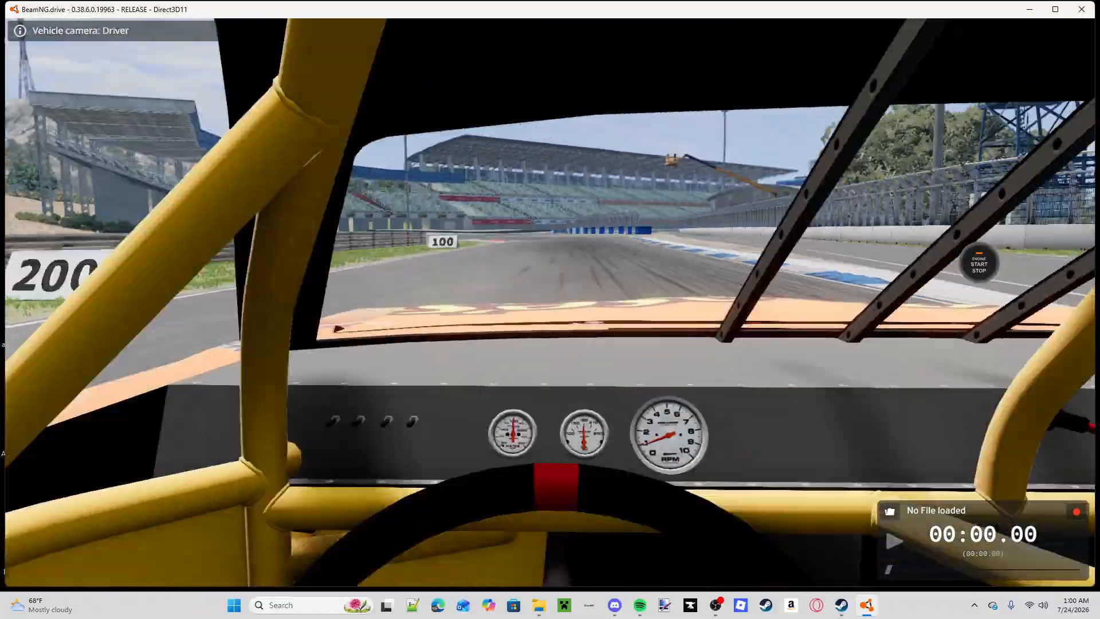
key("c")
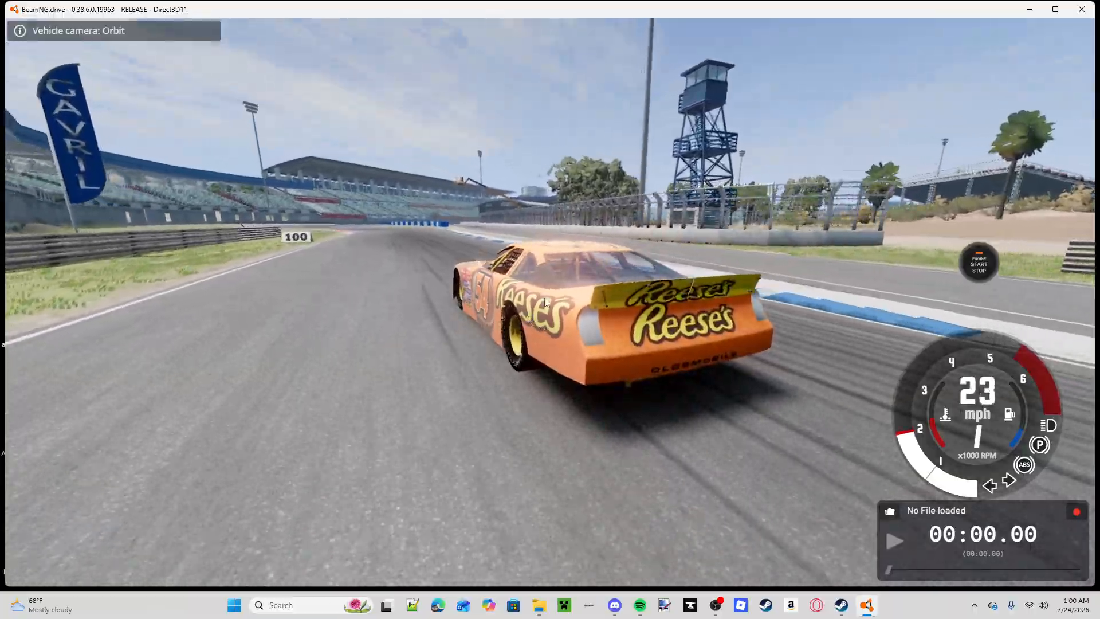
left_click_drag(545, 302, 734, 292)
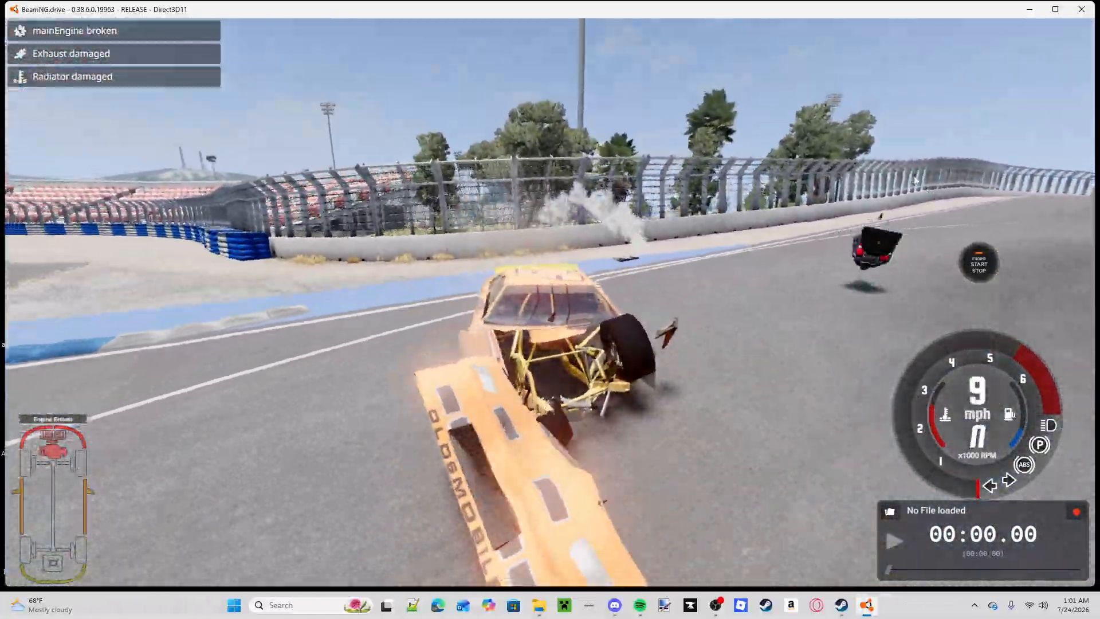
left_click_drag(847, 272, 704, 344)
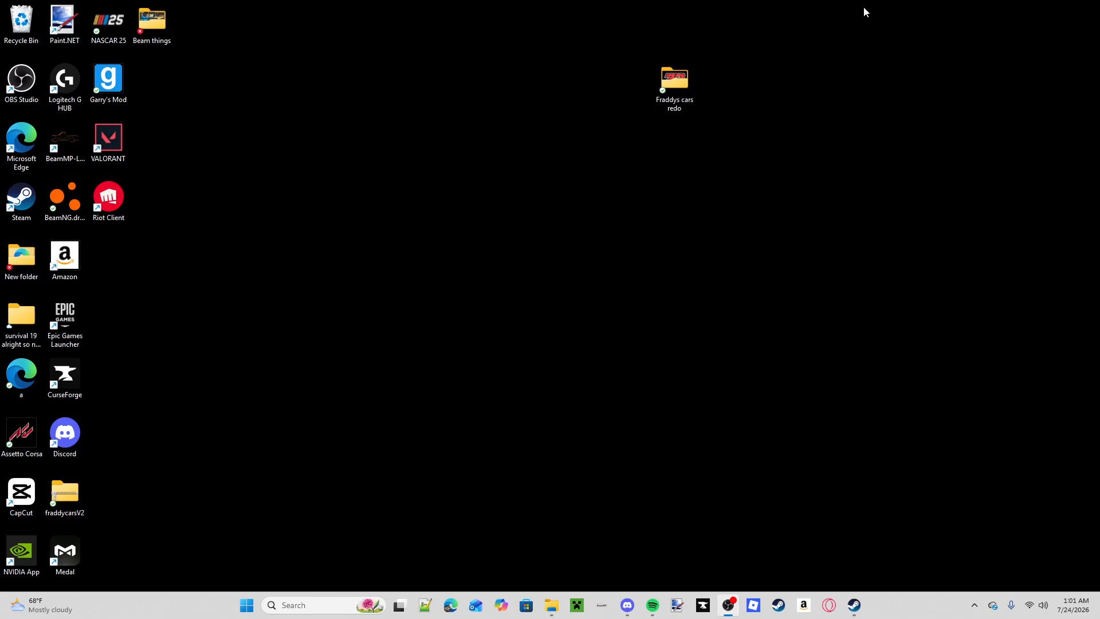
- Open the camaro template from the Templates folder in Beam things with Paint.NET and hide its wireframe layer
double_click(152, 24)
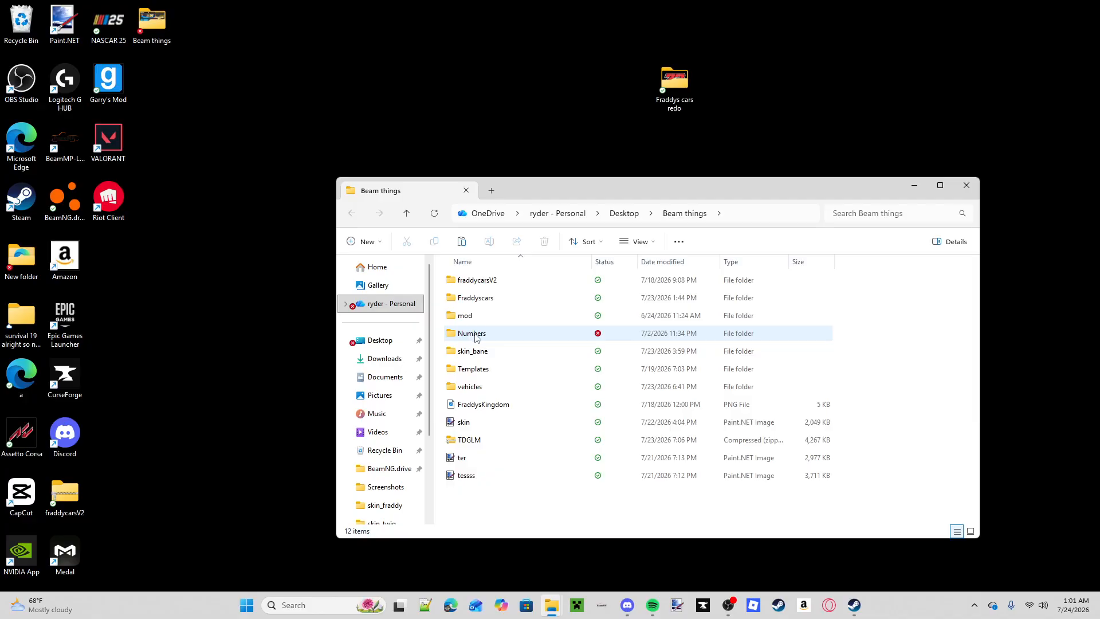
double_click(472, 370)
left_click(506, 321)
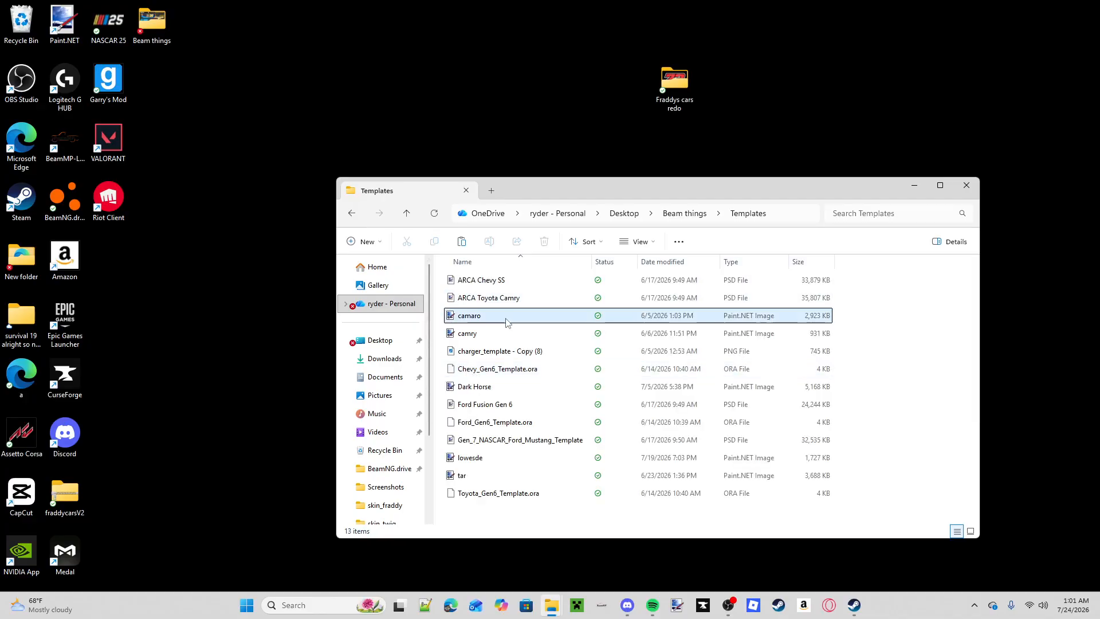
double_click(506, 321)
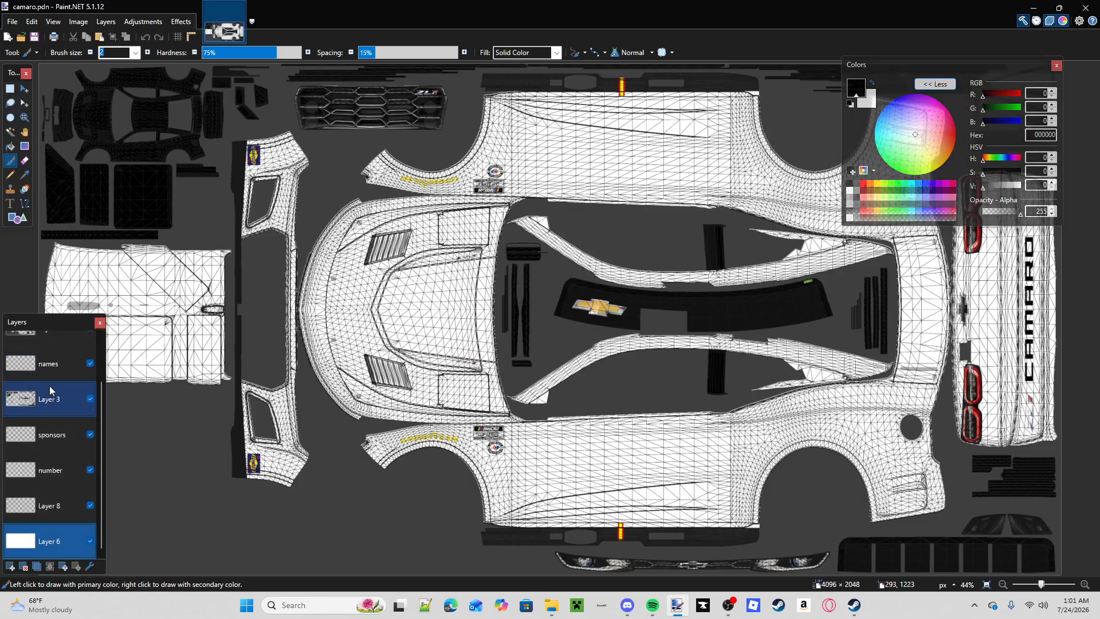
scroll(50, 387, "up", 2)
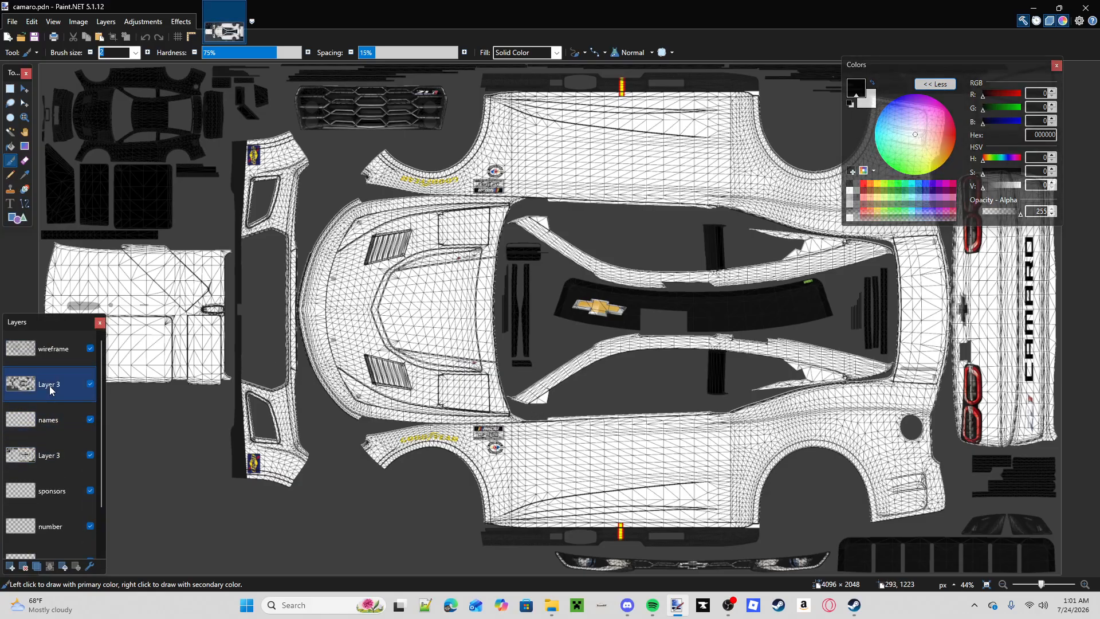
left_click(90, 349)
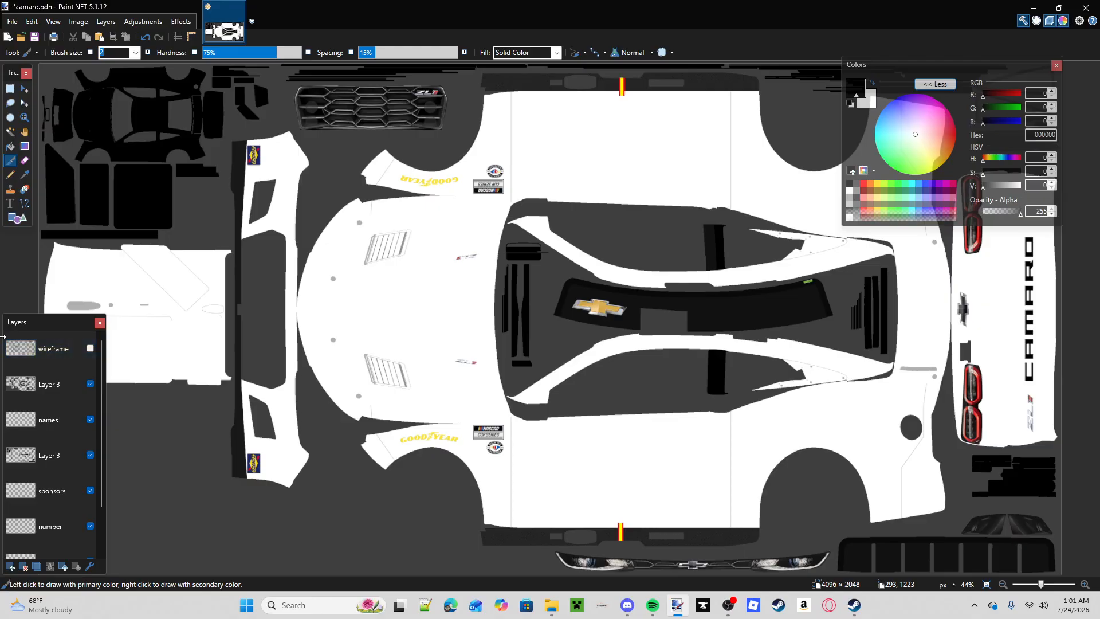
left_click(24, 38)
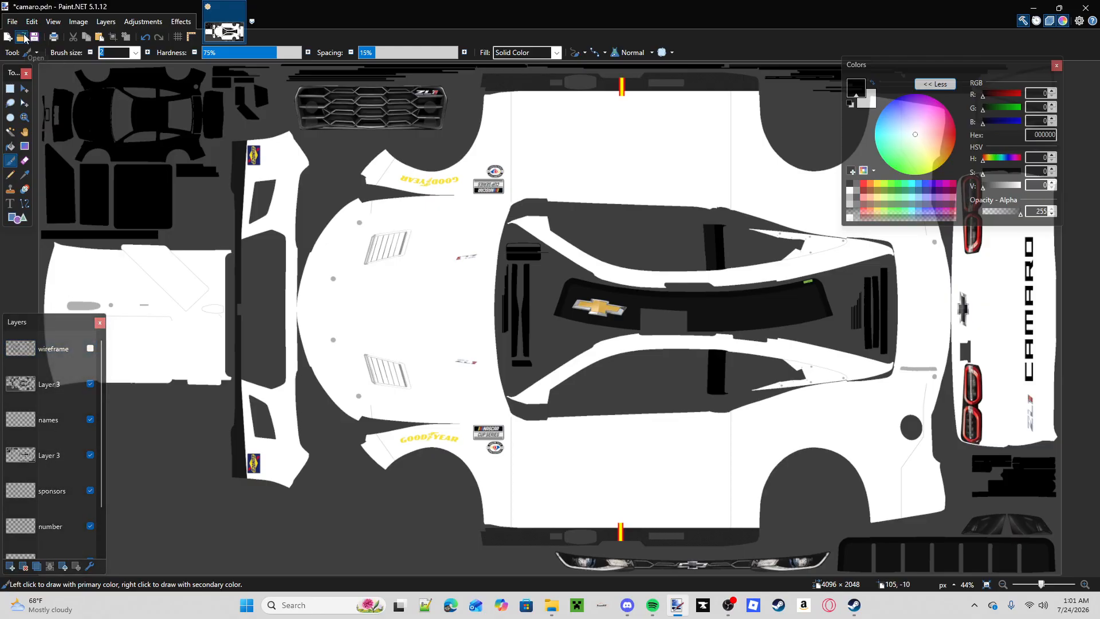
left_click(47, 174)
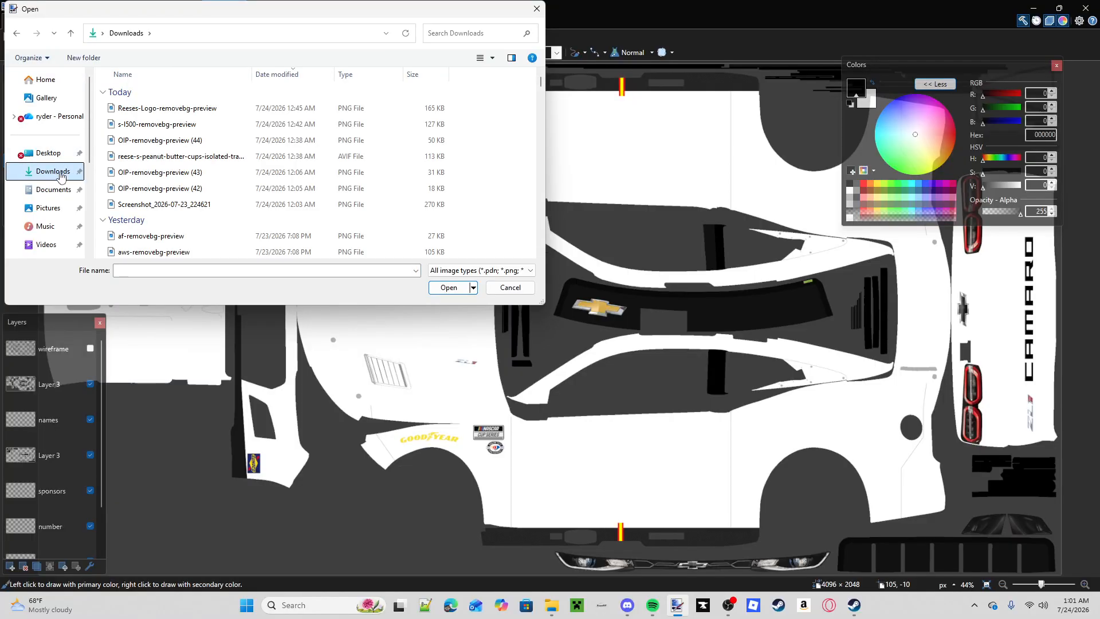
scroll(218, 176, "down", 3)
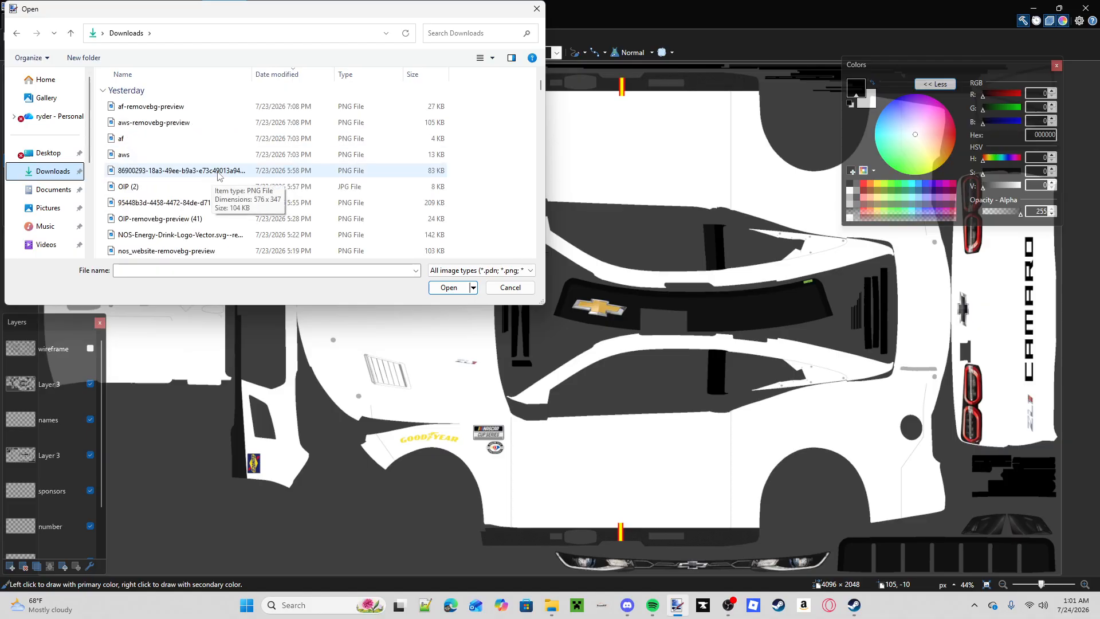
scroll(212, 171, "down", 2)
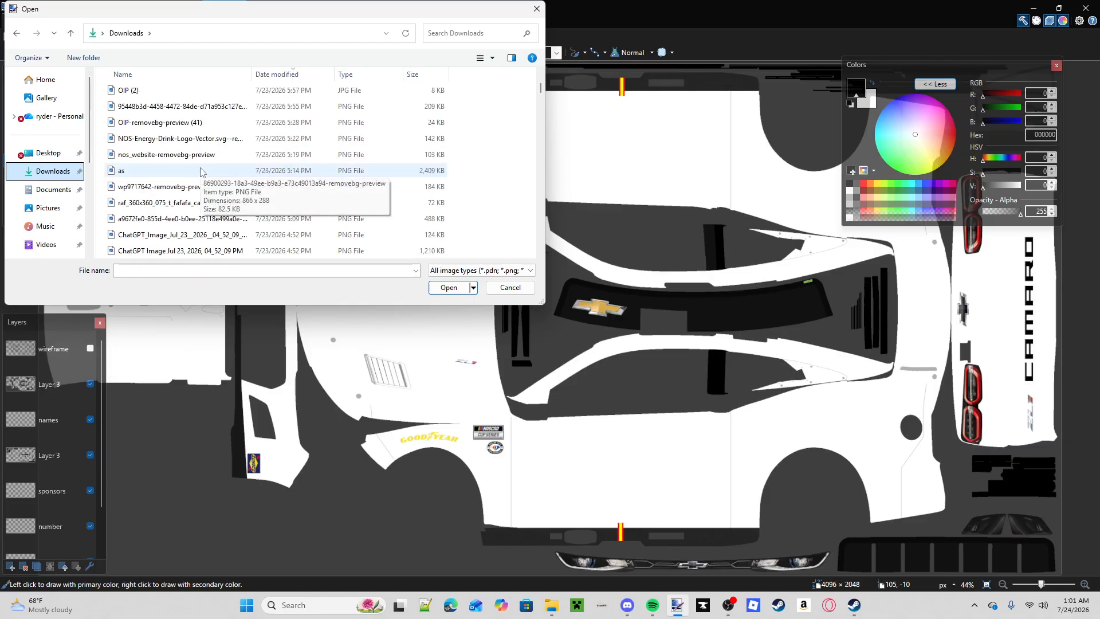
scroll(175, 160, "up", 1)
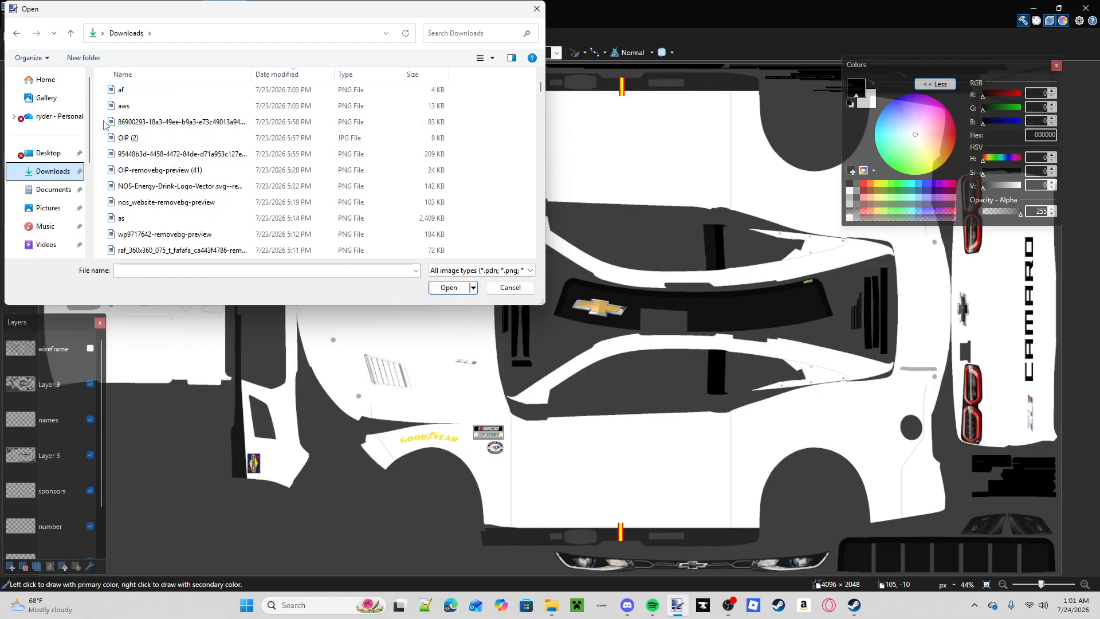
mouse_move(104, 117)
left_mouse_down()
mouse_move(202, 165)
mouse_move(206, 255)
mouse_move(213, 189)
left_mouse_up()
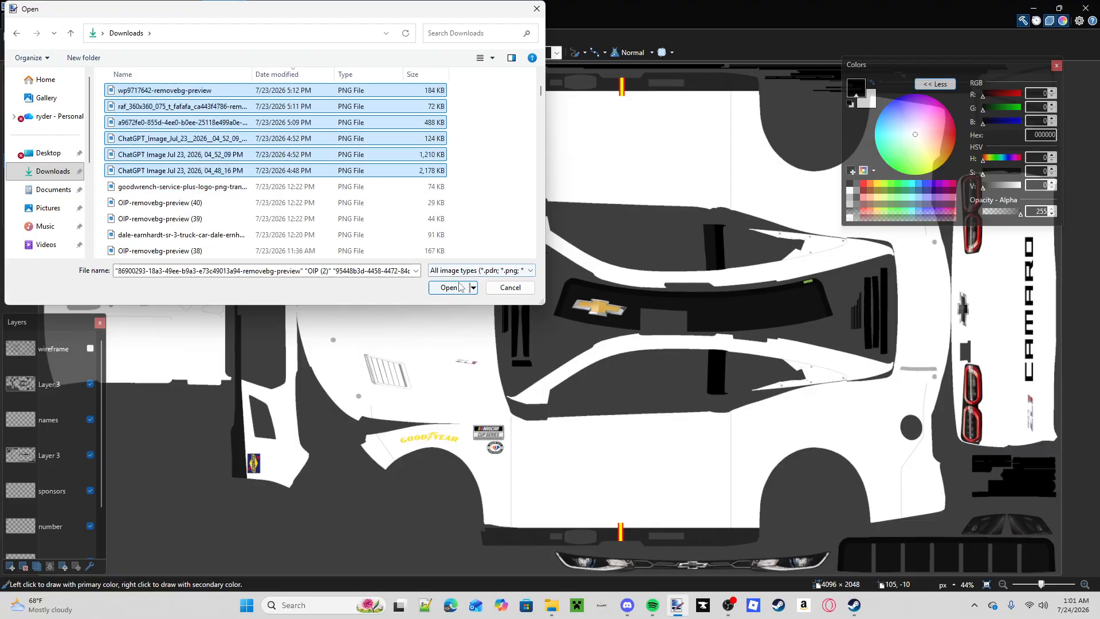
left_click(448, 287)
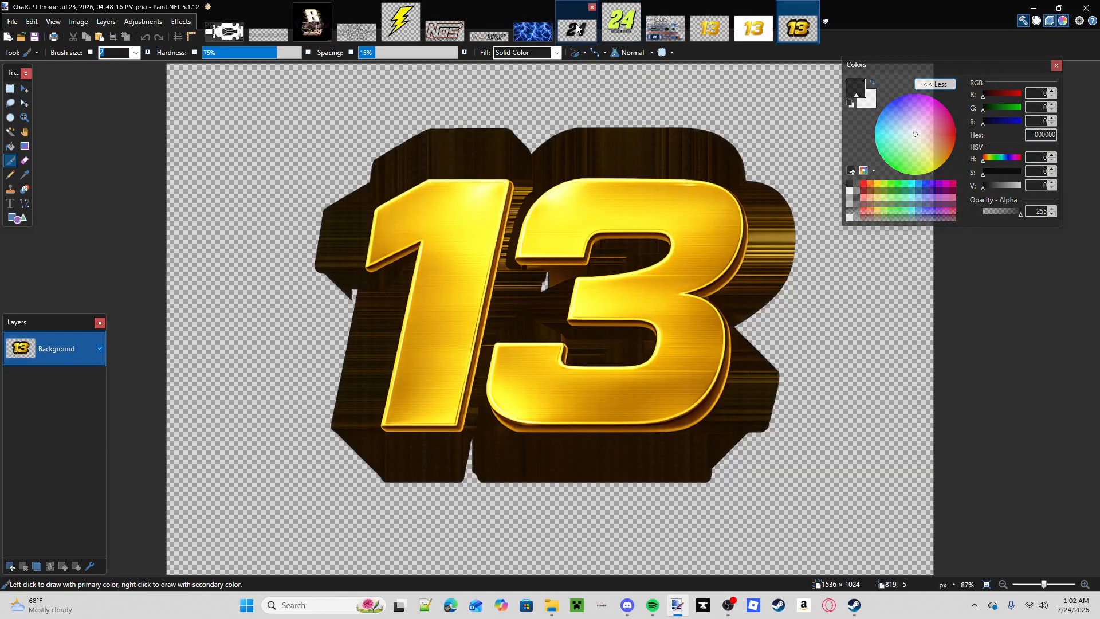
- Close the five opened images after the black 24 logo: the yellow 24, the car picture and the three 13 logos
left_click(576, 31)
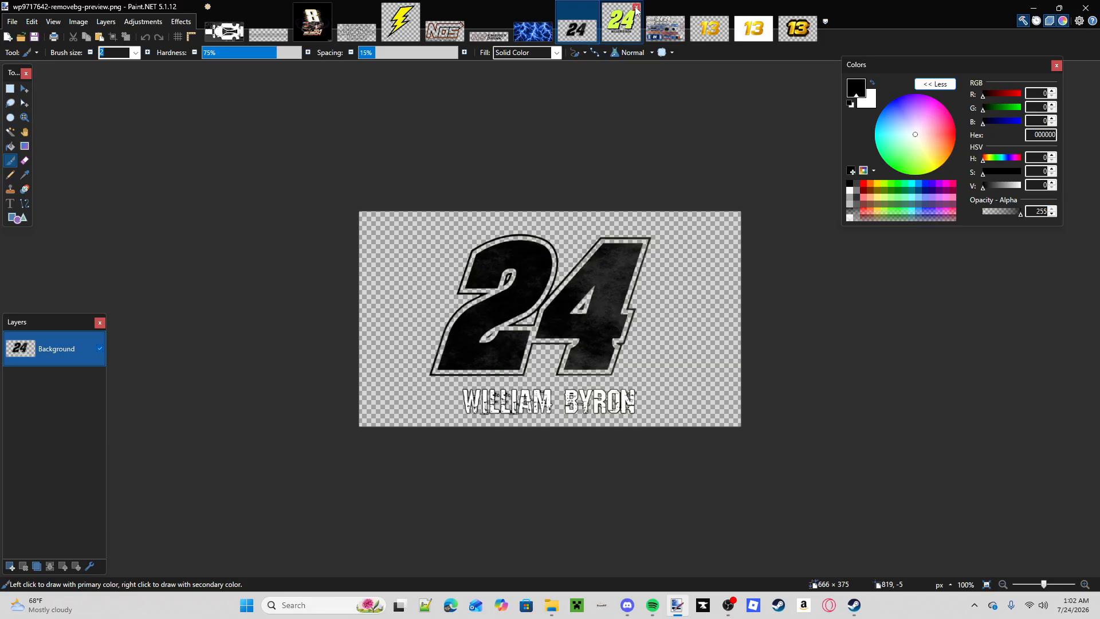
left_click(636, 8)
left_click(636, 8)
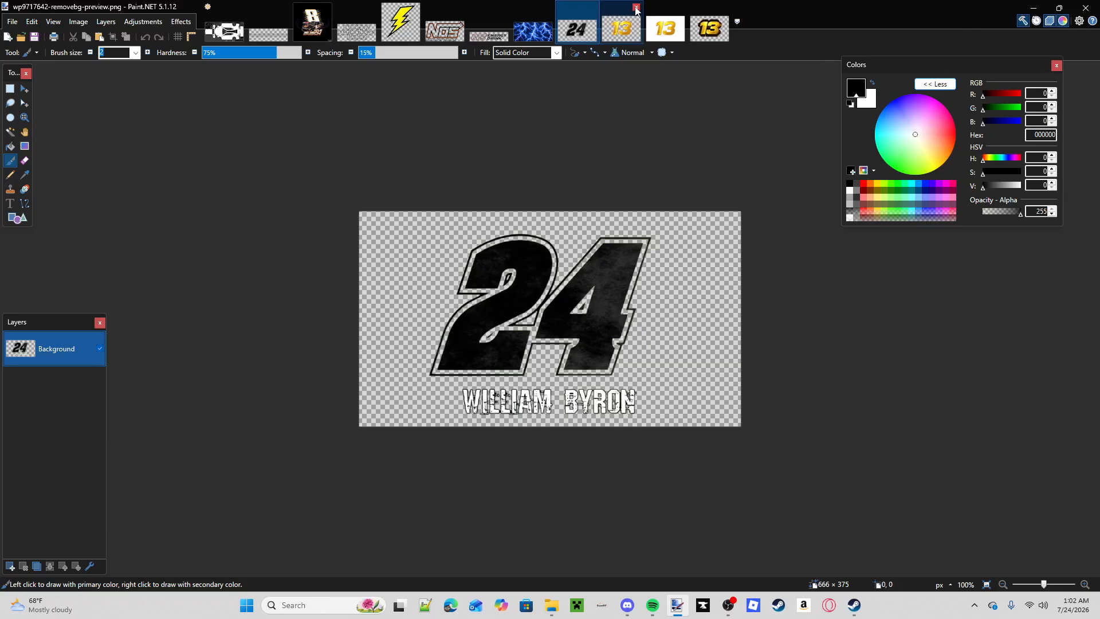
left_click(636, 8)
left_click(636, 8)
left_click(636, 7)
- Look through the opened NOS, lightning bolt, memorial text and other logo images, and return to the camaro template
left_click(484, 13)
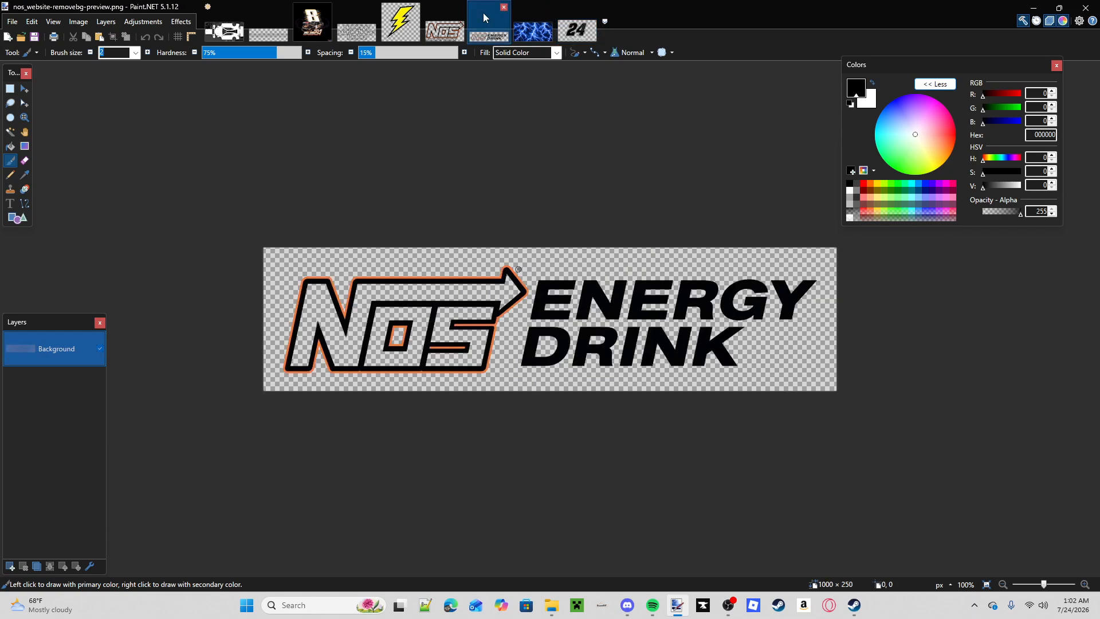
left_click(437, 33)
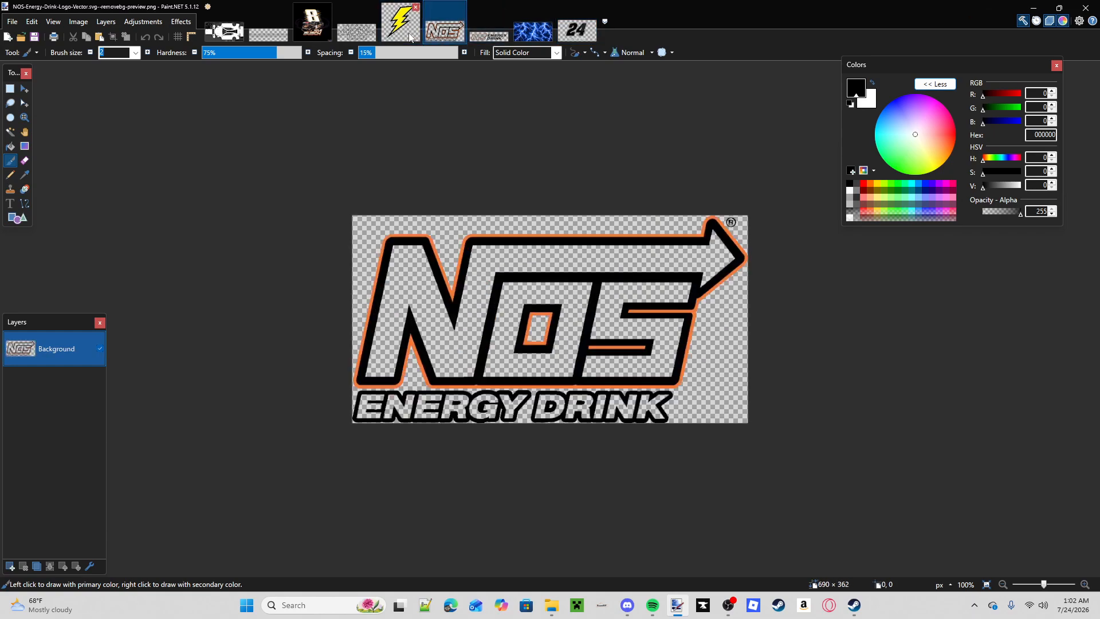
left_click(406, 29)
left_click(356, 31)
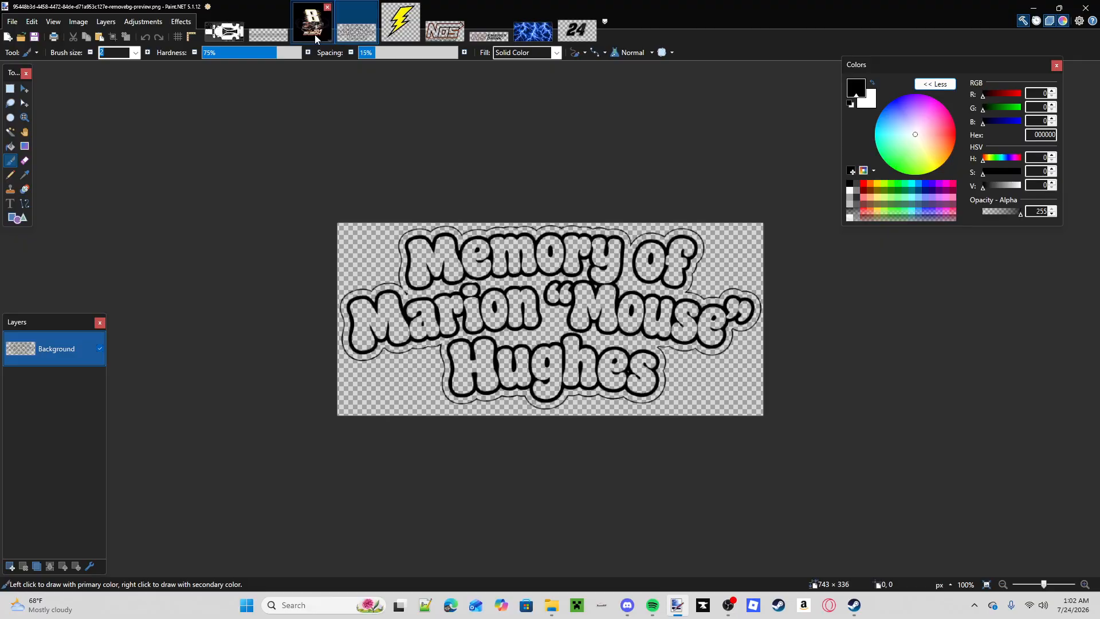
left_click(315, 35)
left_click(268, 32)
left_click(228, 33)
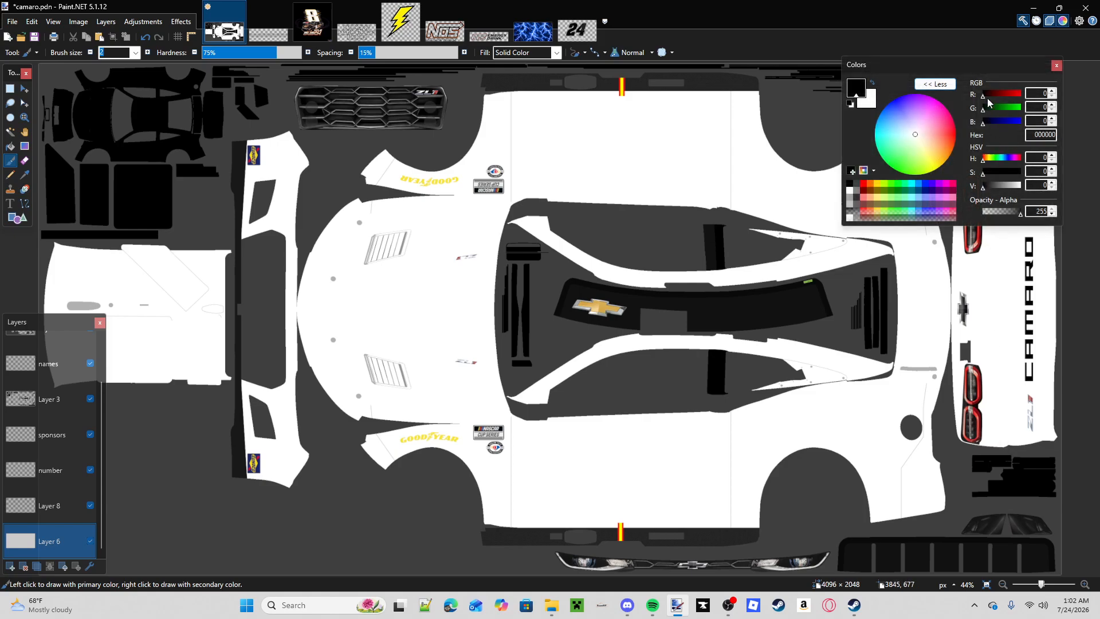
- Draw an orange FF6A00 line about 1149 px long, brush size 45, along the lower body side's bottom edge on Layer 6
left_click_drag(860, 65, 721, 112)
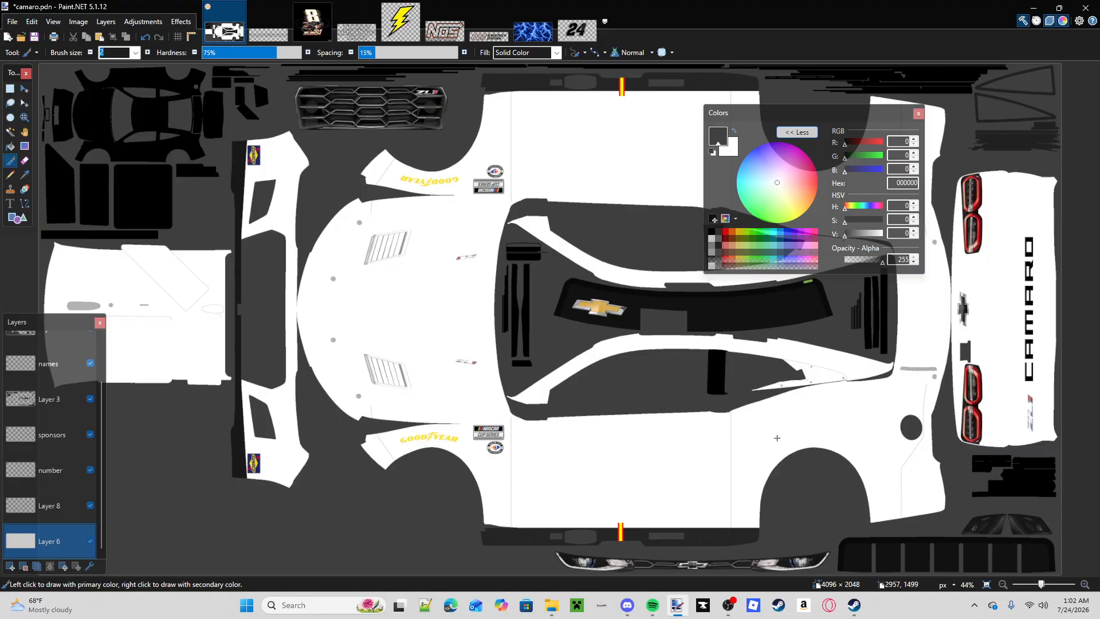
left_click(732, 232)
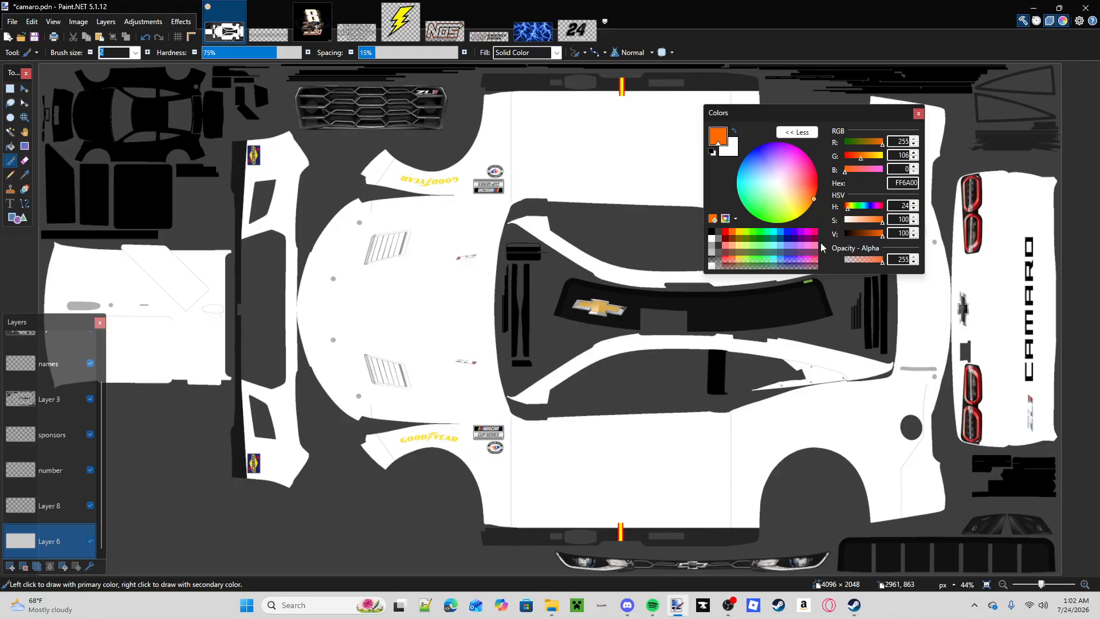
left_click(24, 204)
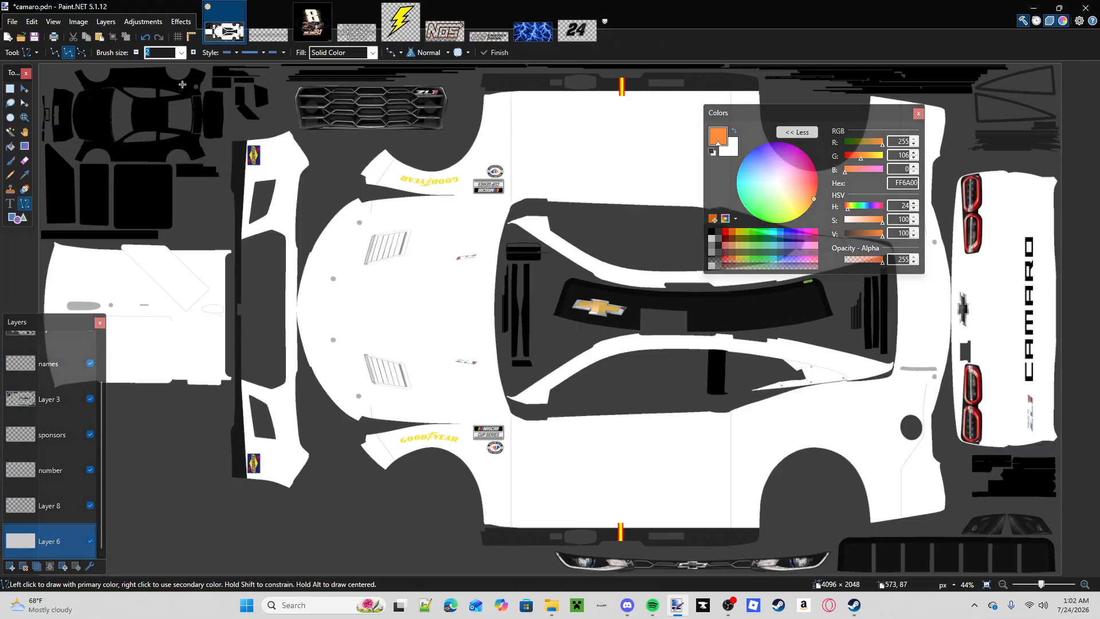
left_click(182, 52)
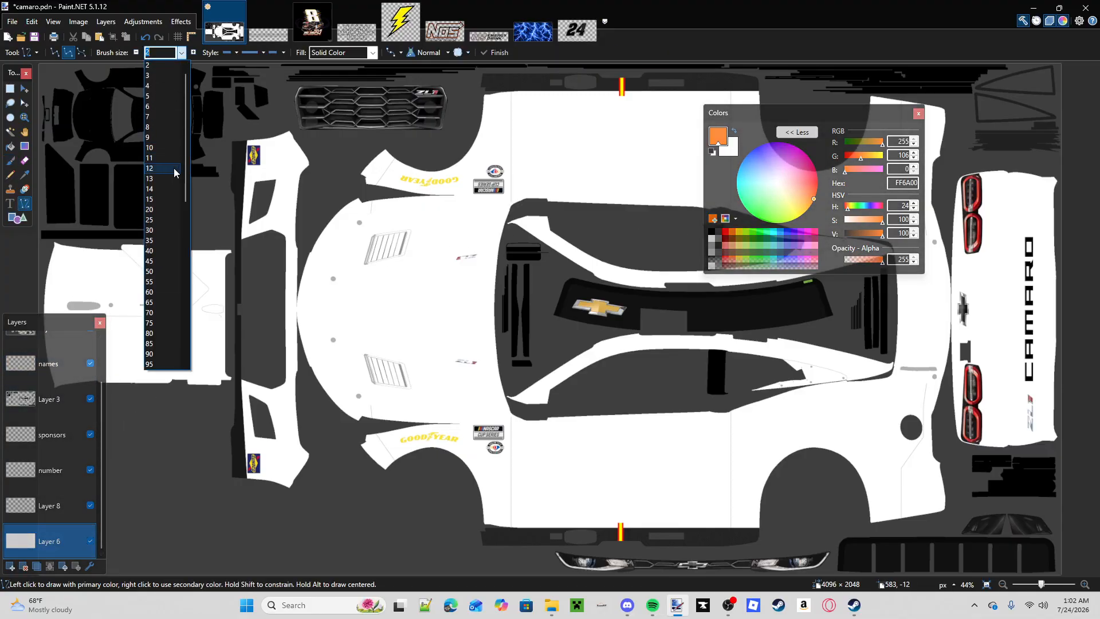
left_click(159, 262)
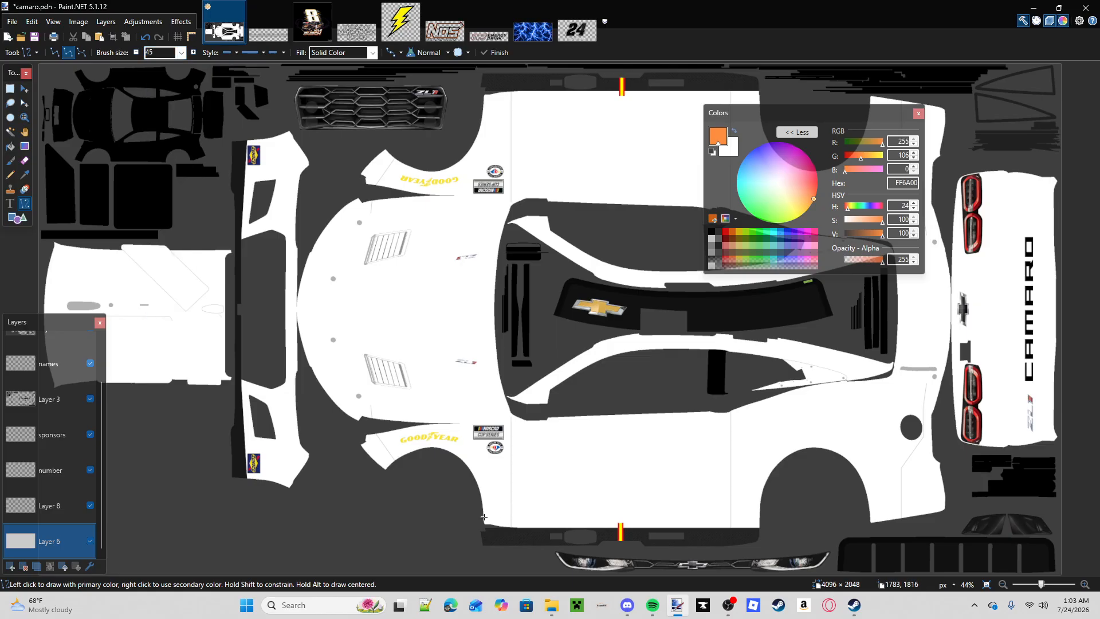
left_click_drag(484, 517, 768, 515)
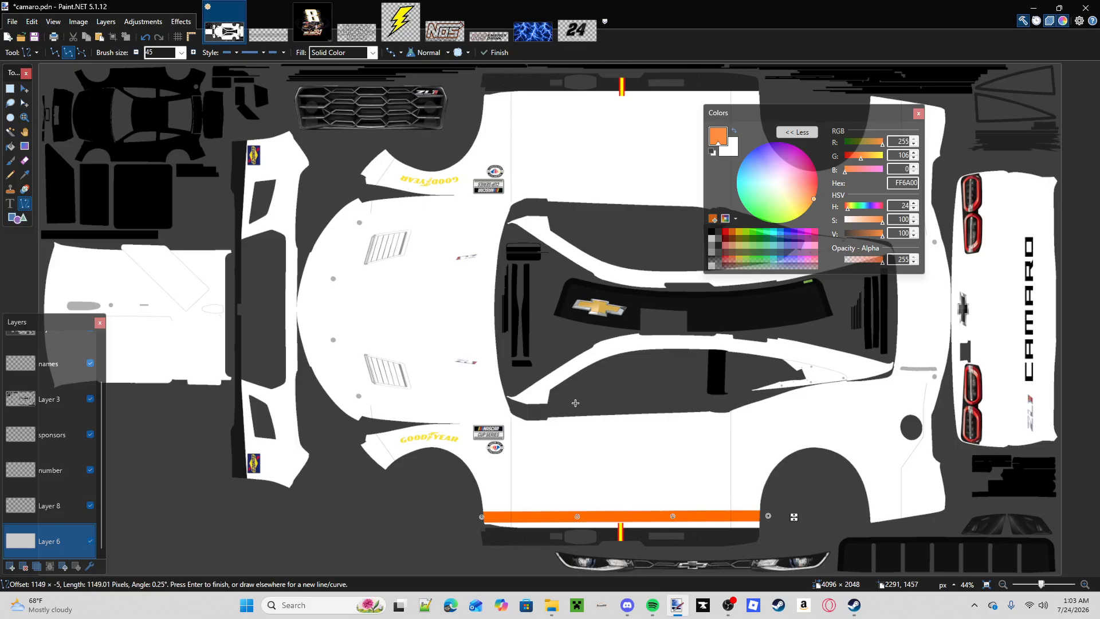
- Widen the orange line to 65, shift it slightly down onto the body edge, and continue the stripe along the rear quarter panel's edge
left_click(181, 52)
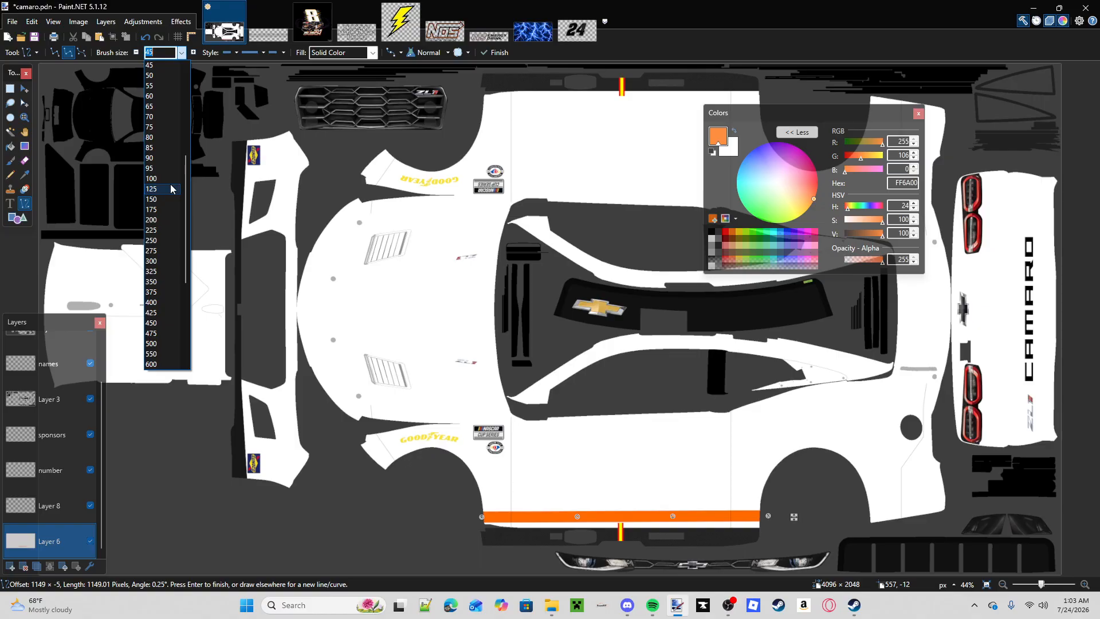
left_click(165, 149)
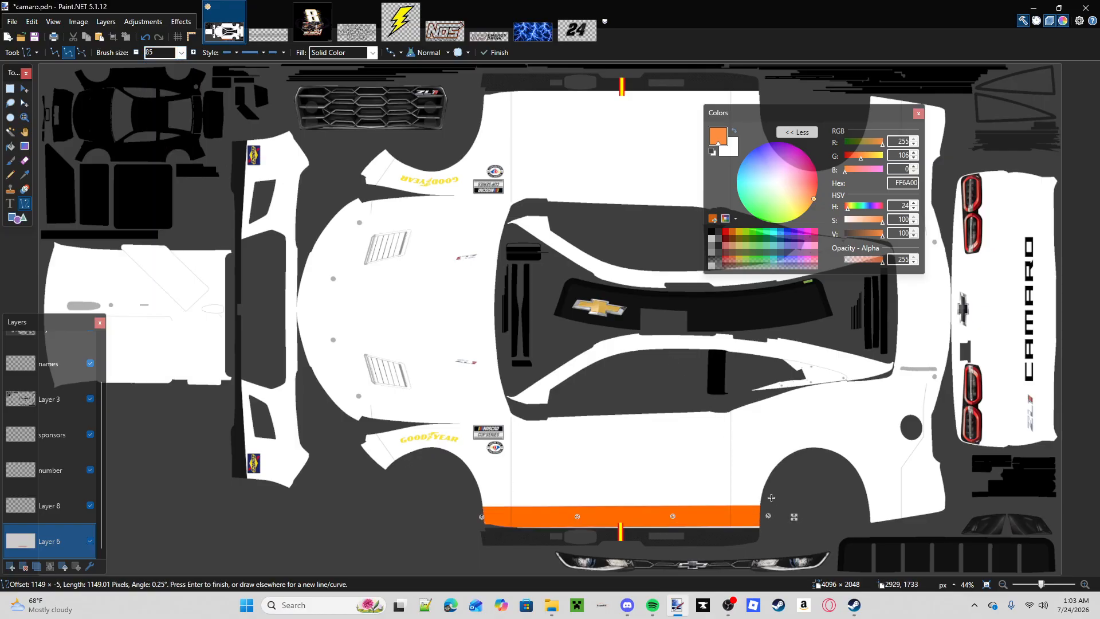
left_click(181, 52)
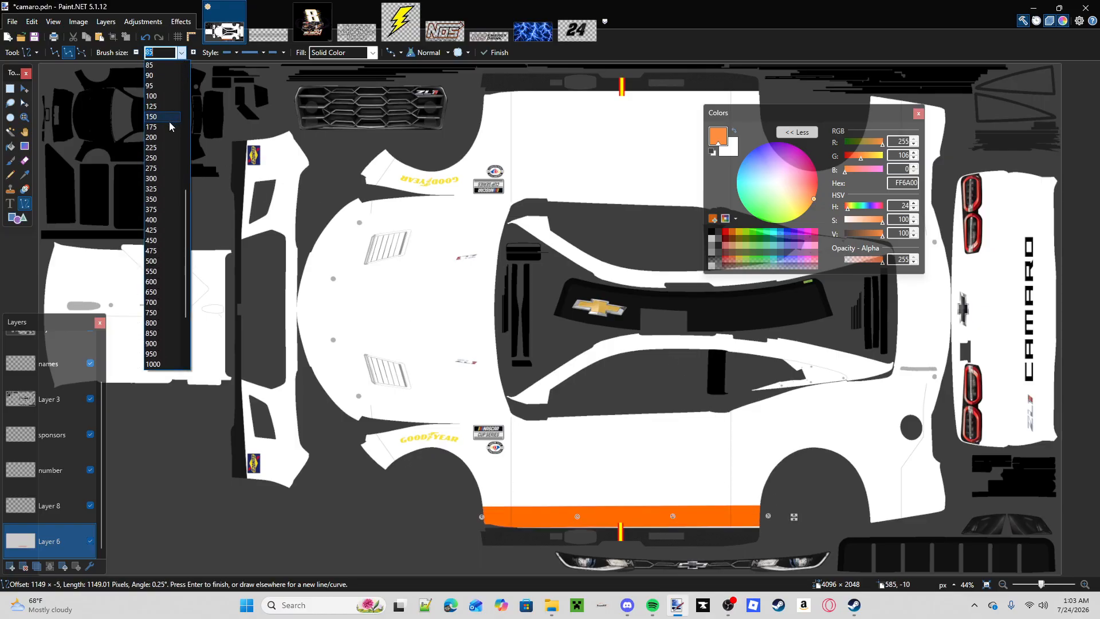
left_click(162, 86)
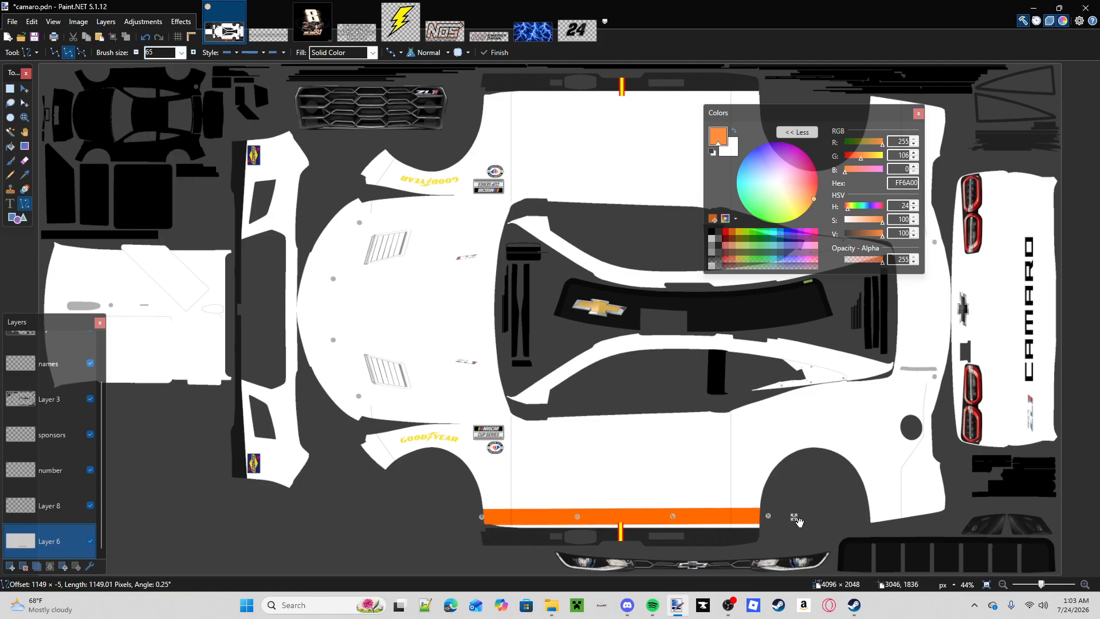
left_click_drag(795, 519, 795, 522)
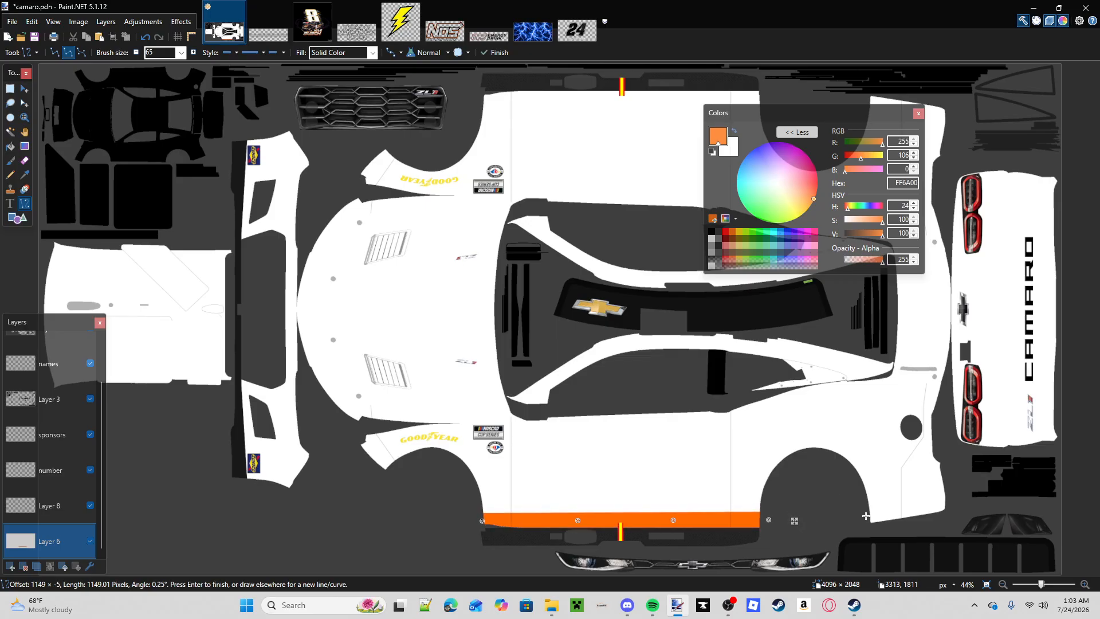
left_click_drag(866, 516, 951, 503)
key("Return")
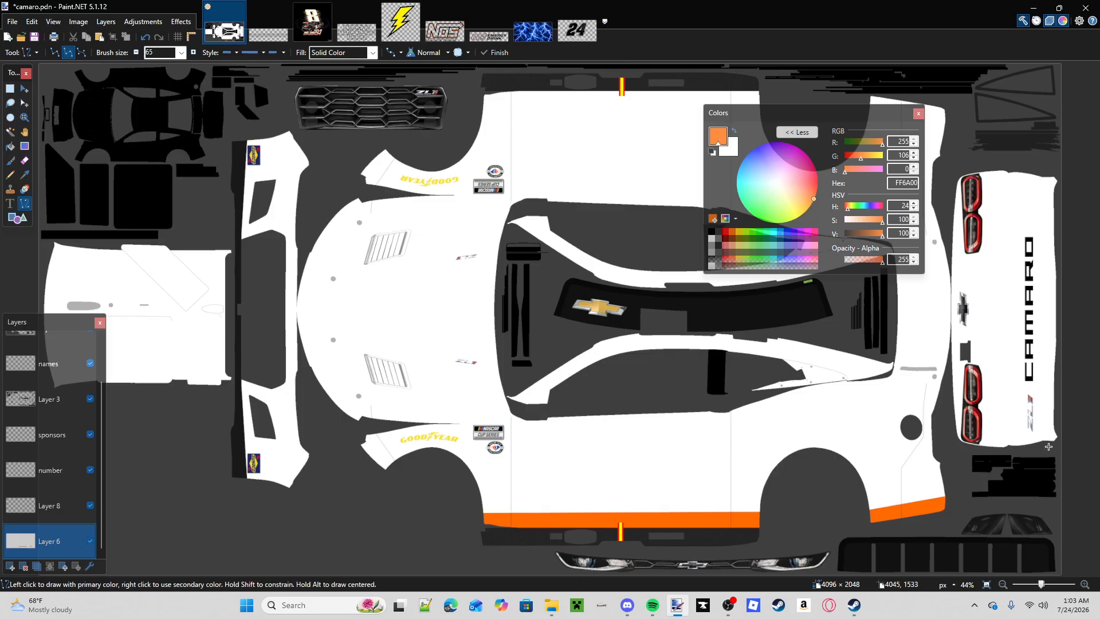
- Draw orange lines along the rear bumper's outer edge and along both end sections of the front bumper's outer edge
left_click_drag(1049, 447, 1051, 171)
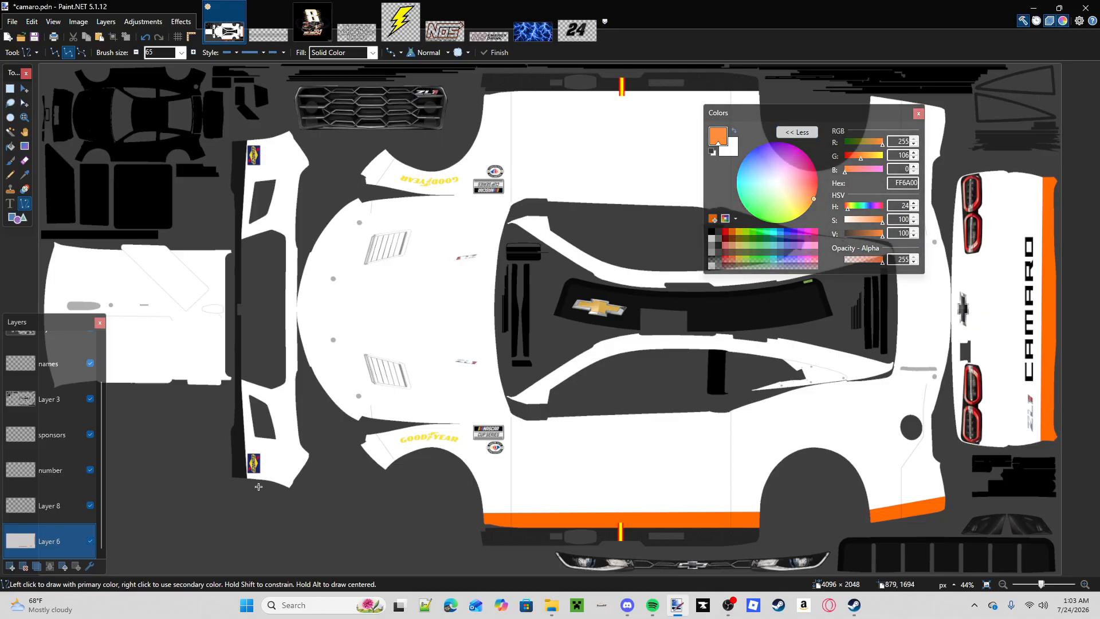
left_click_drag(255, 478, 247, 376)
left_click_drag(254, 136, 251, 241)
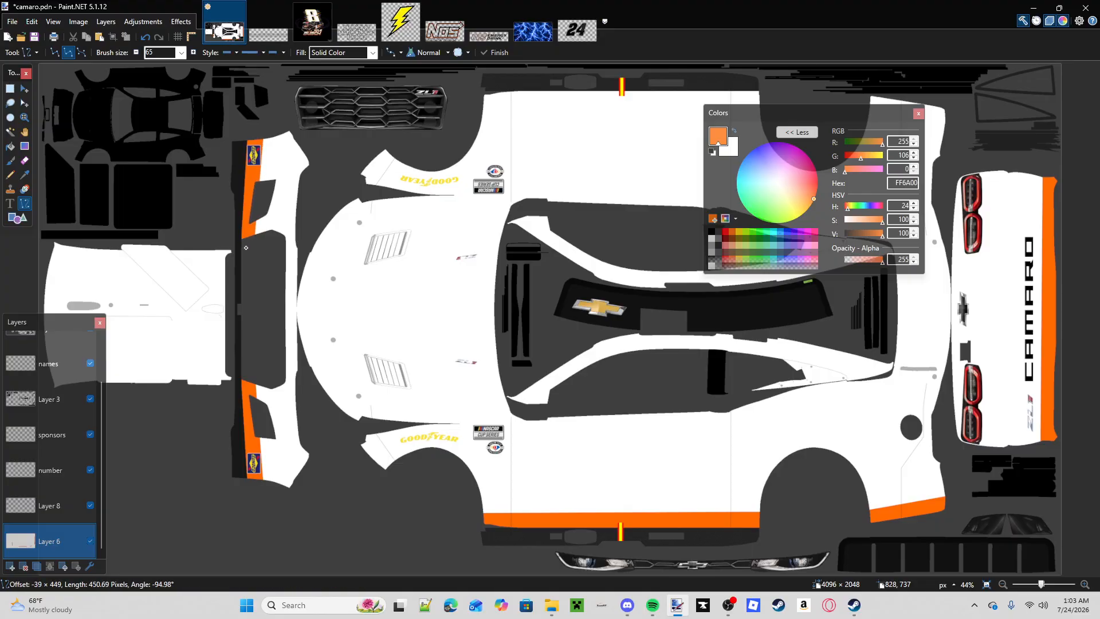
- Draw matching orange lines along the opposite body side's outer edge and its rear quarter panel
left_click_drag(482, 100, 792, 100)
key("Return")
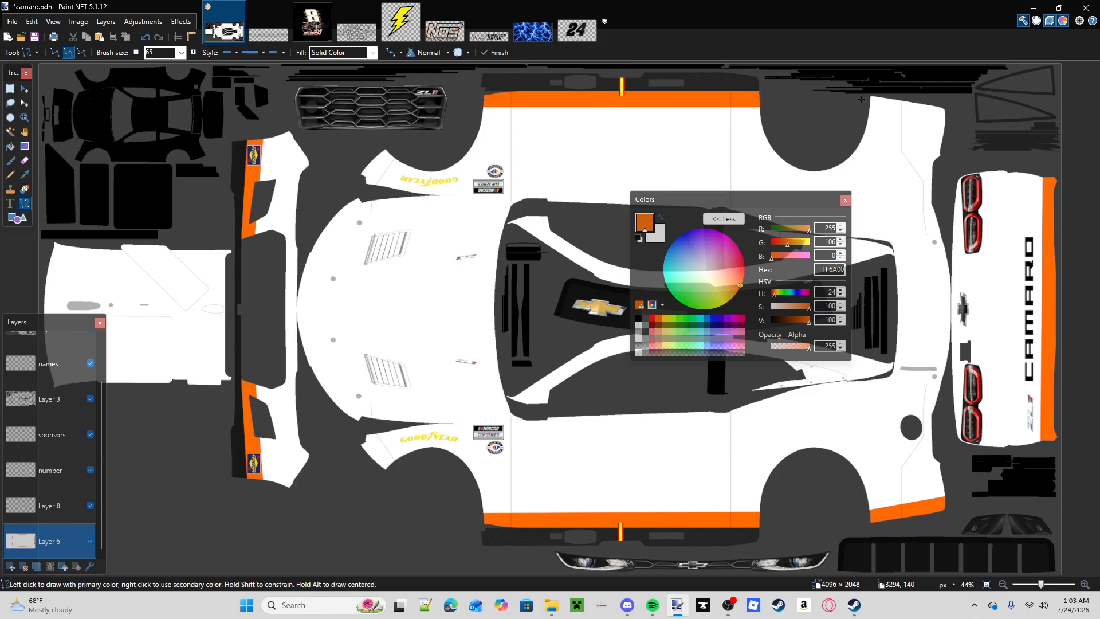
left_click_drag(862, 99, 955, 118)
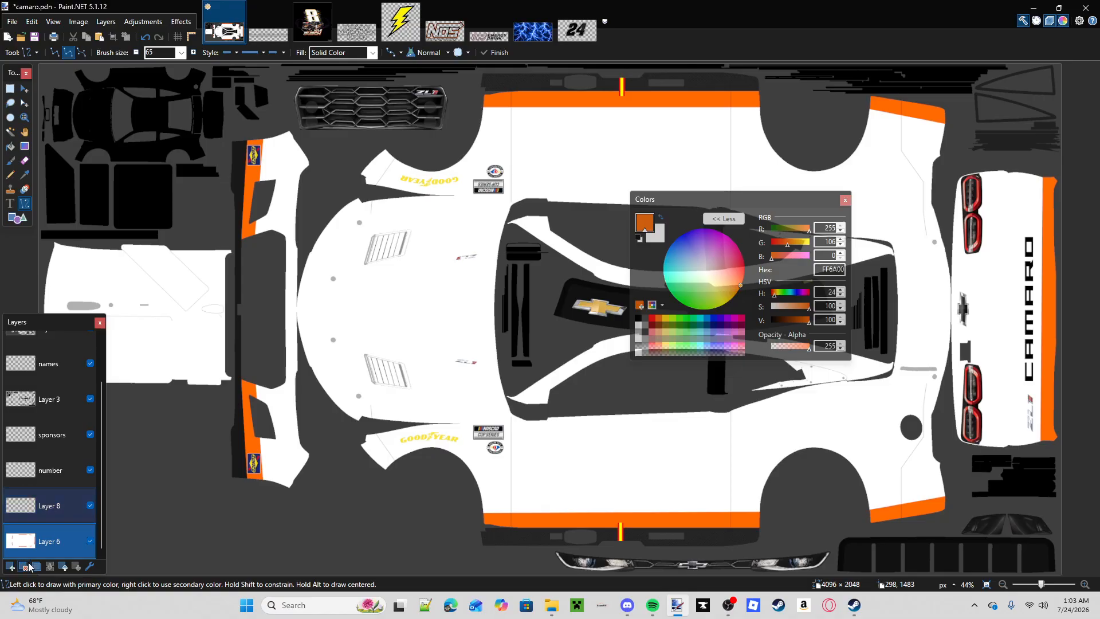
- Fill the white body areas on Layer 6 with dark blue 012E89
left_click(11, 146)
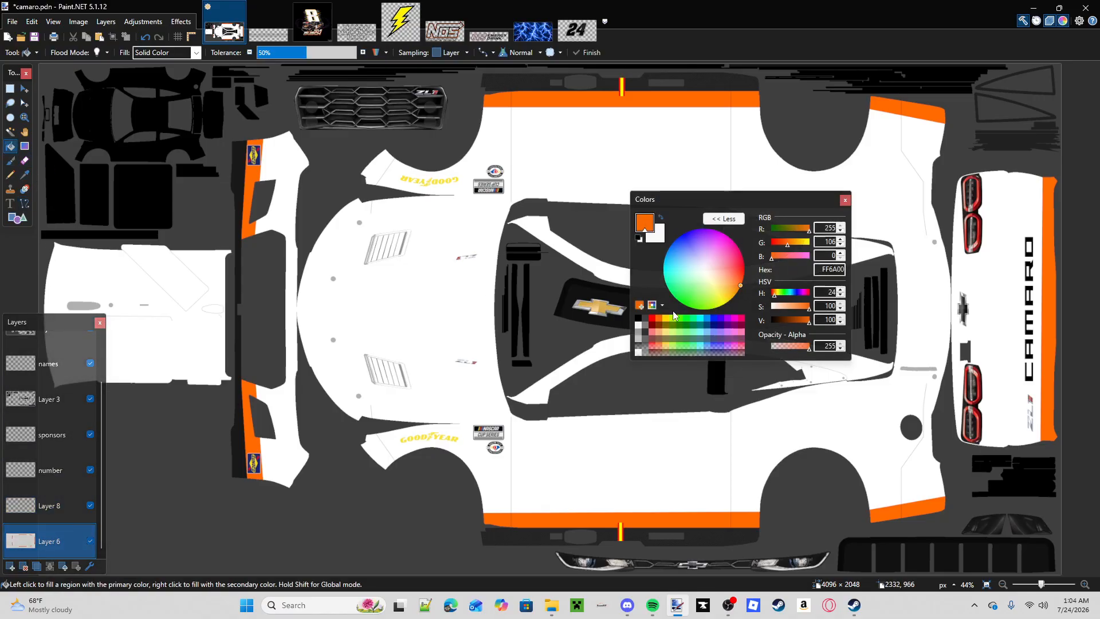
left_click_drag(696, 253, 671, 240)
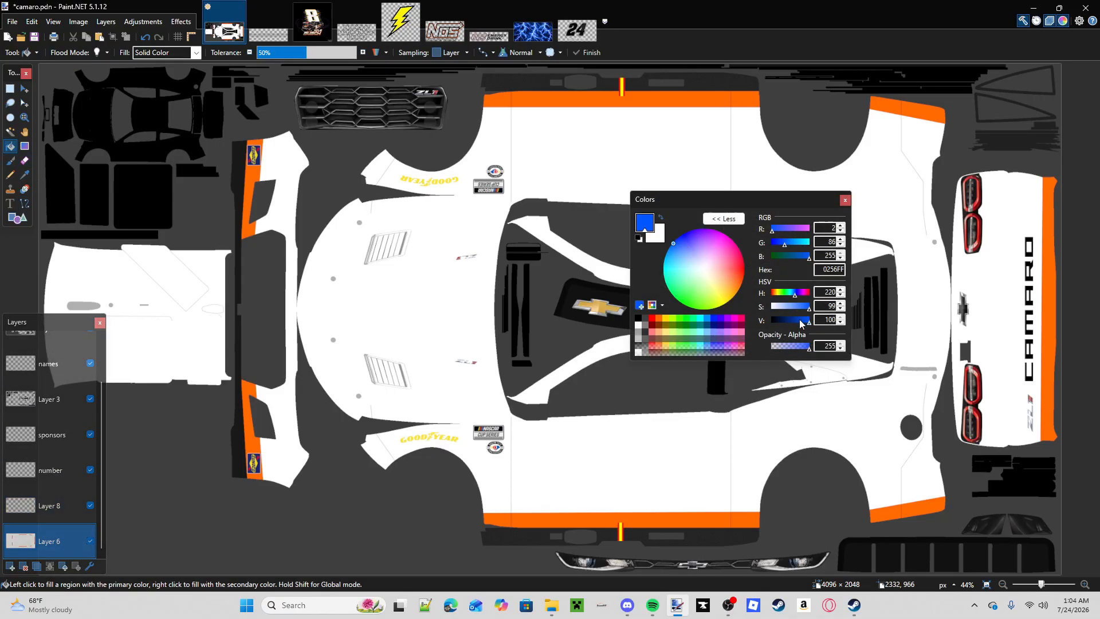
left_click_drag(801, 324, 793, 325)
left_click(633, 447)
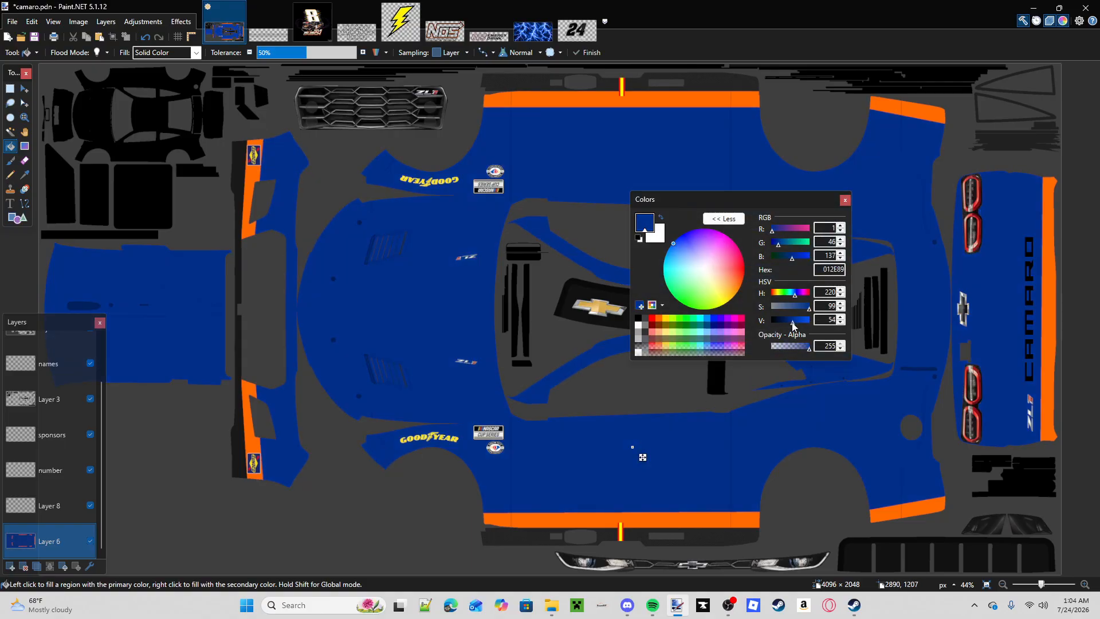
- Copy the entire lightning image from as.png and paste it onto Layer 6 of camaro.pdn at the canvas's upper front corner
left_click(532, 23)
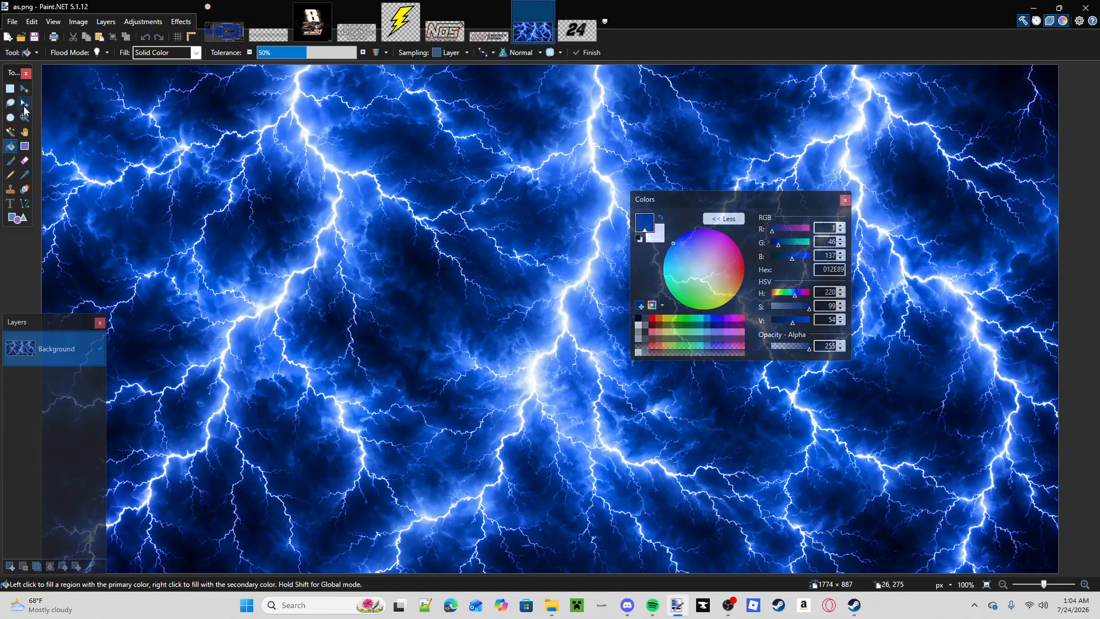
left_click(10, 90)
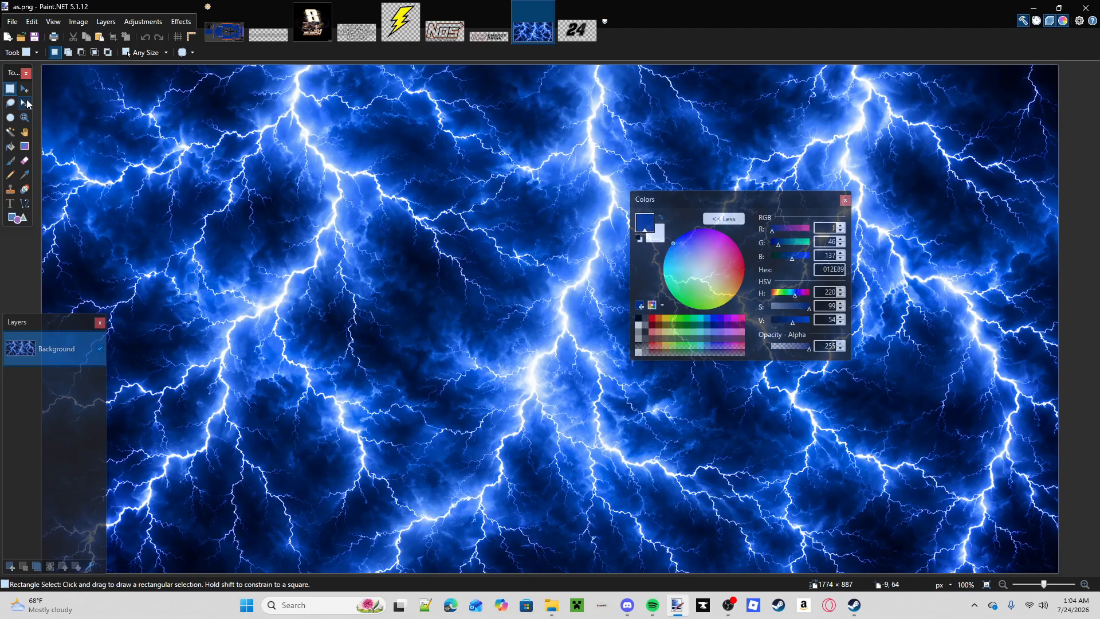
left_click_drag(39, 62, 1097, 614)
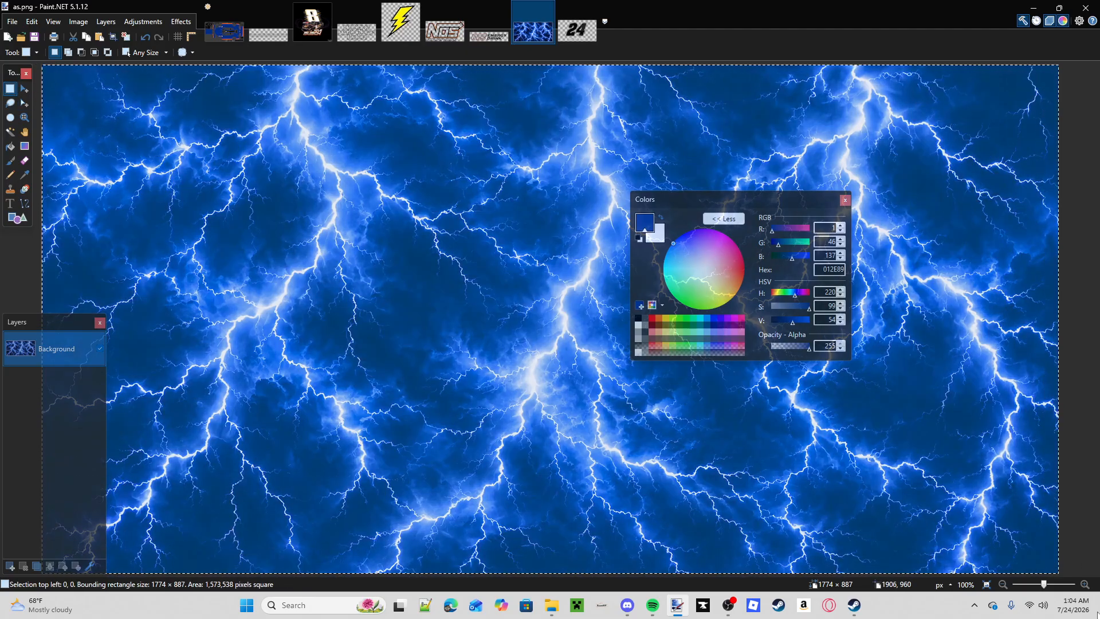
left_click(231, 36)
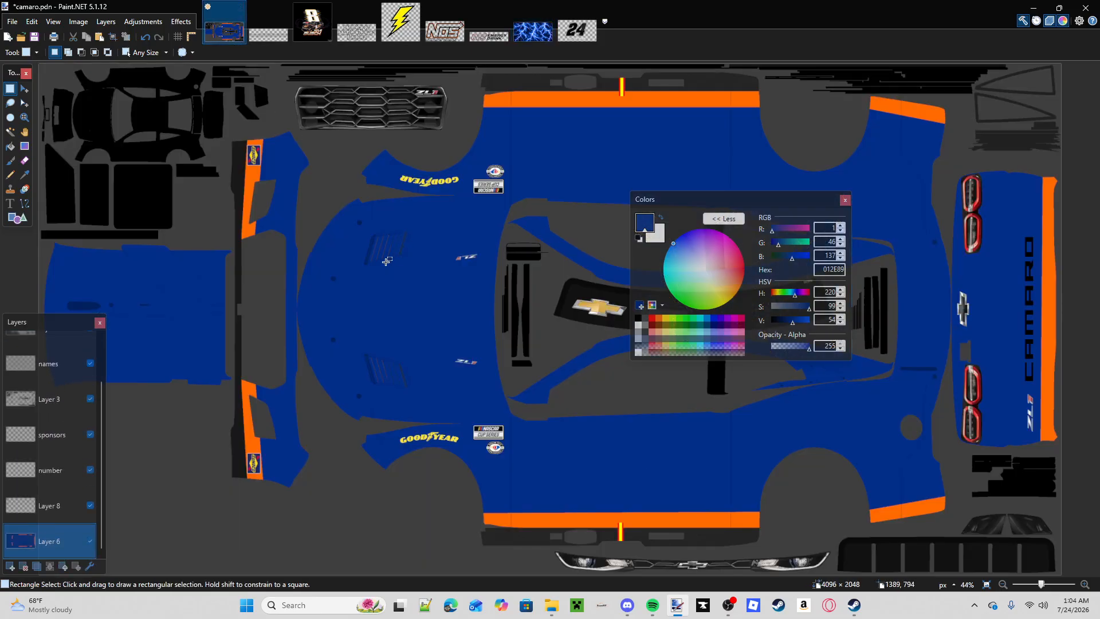
key("ctrl+v")
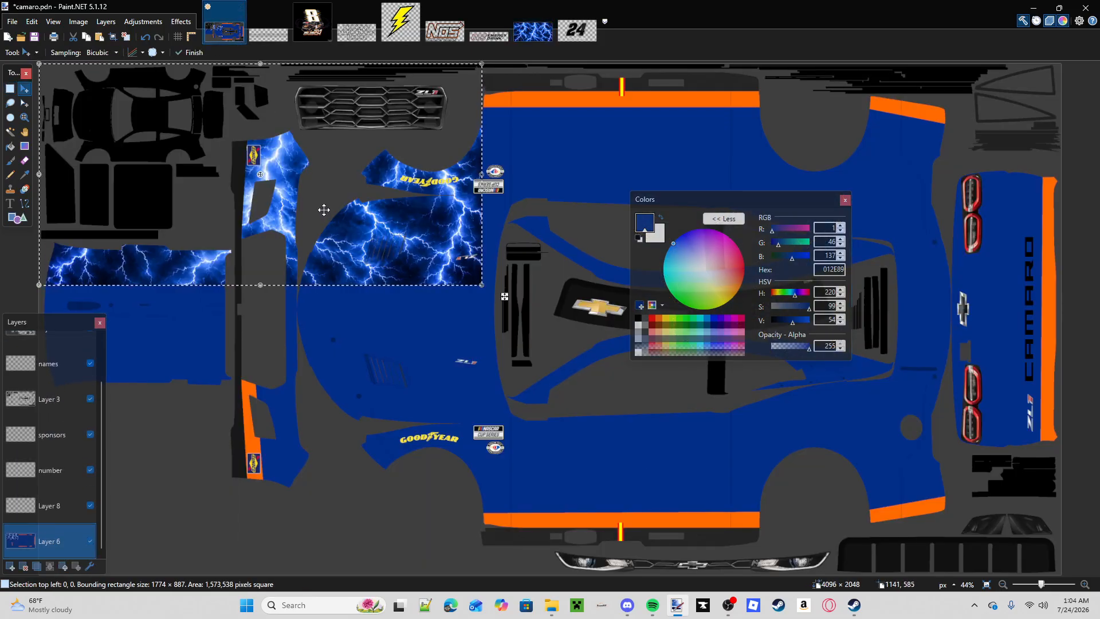
- Tile full-size lightning copies over the remaining three quarters of the body template, starting beside the first copy
left_click_drag(388, 212, 830, 212)
key("ctrl+z")
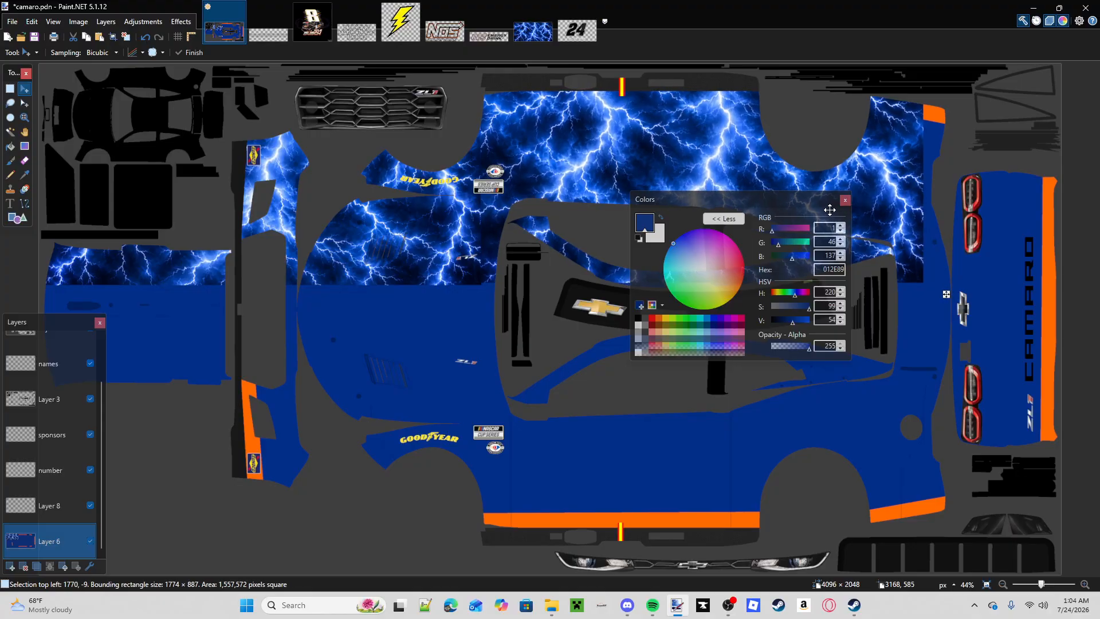
left_click_drag(411, 185, 403, 405)
key("ctrl+v")
left_click_drag(387, 241, 826, 462)
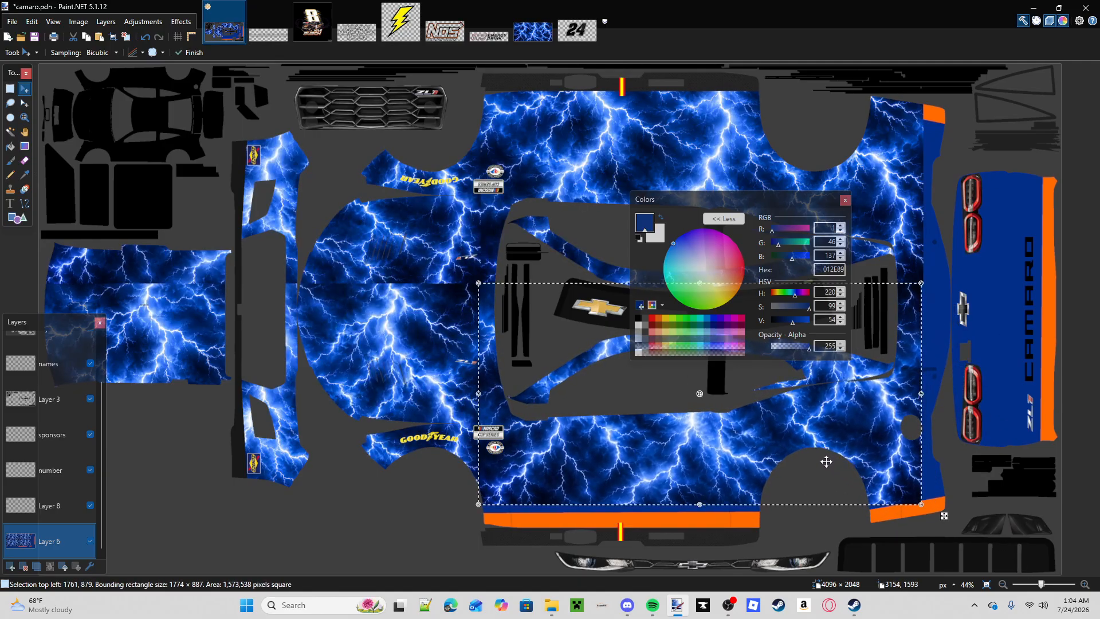
- Paste another lightning copy, shrink it to about 945 px wide, and place it over the lower body side's bottom edge
key("ctrl+v")
left_click_drag(416, 214, 828, 550)
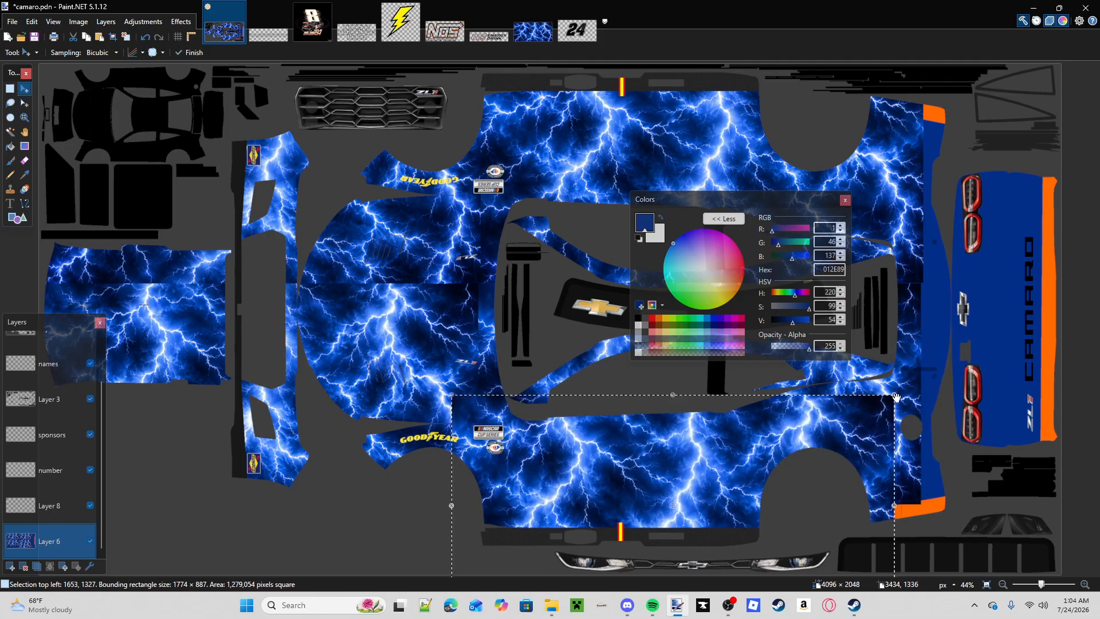
left_click_drag(895, 397, 758, 477)
left_click_drag(691, 509, 681, 531)
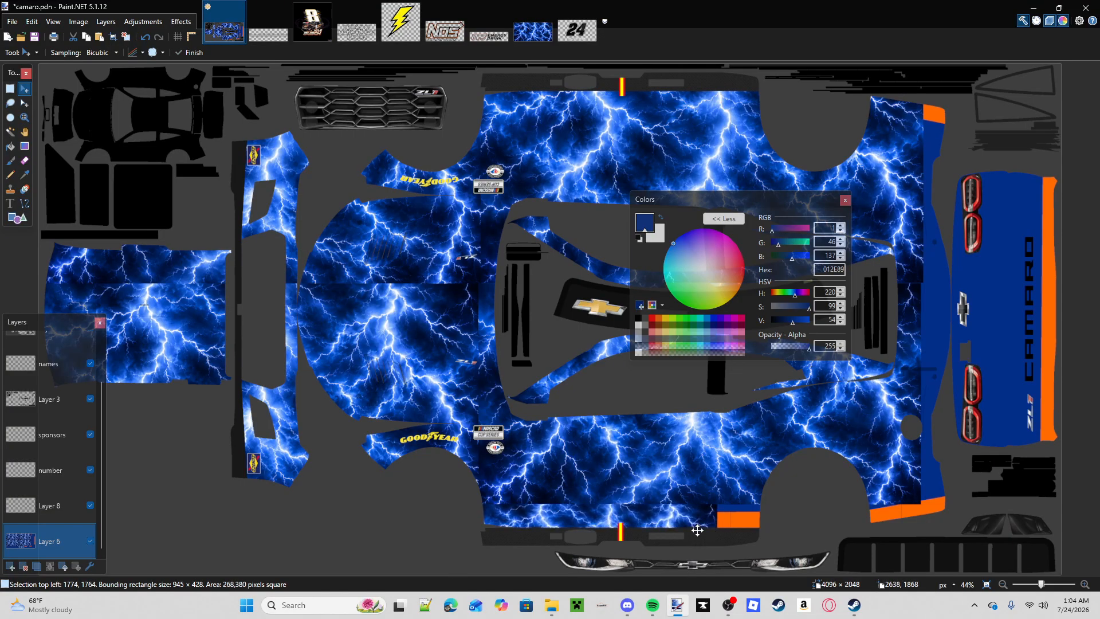
- Copy a lightning strip about 945 × 284 px and paste it over the uncovered rear quarter panels and rear bumper, then deselect
left_click(6, 90)
key("ctrl+c")
key("ctrl+v")
left_click_drag(654, 545, 1095, 399)
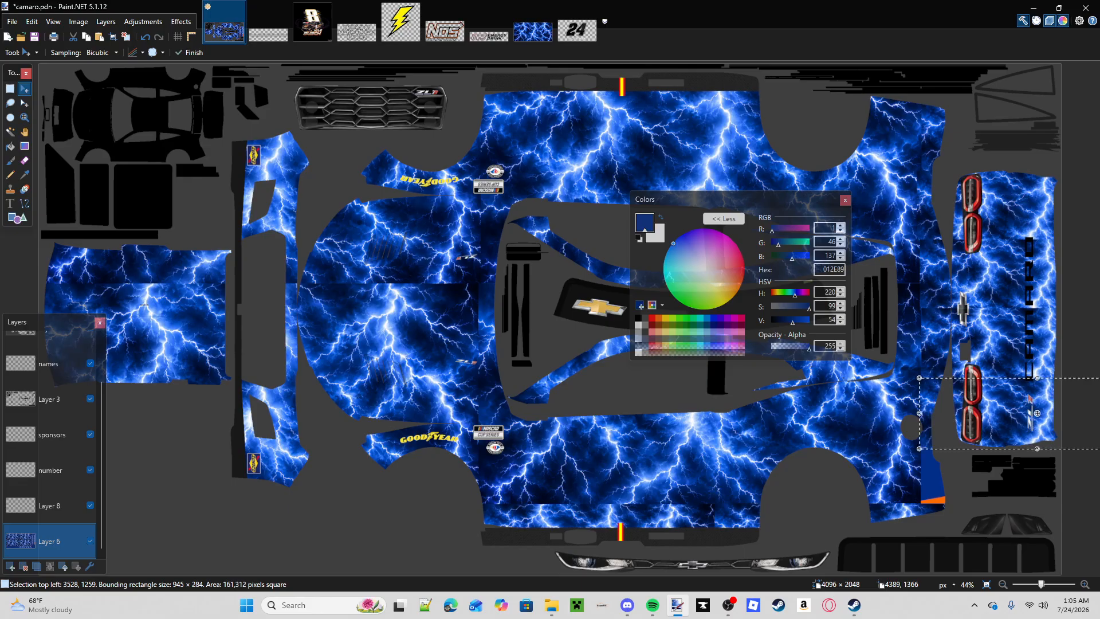
key("ctrl+v")
left_click_drag(694, 546, 1099, 490)
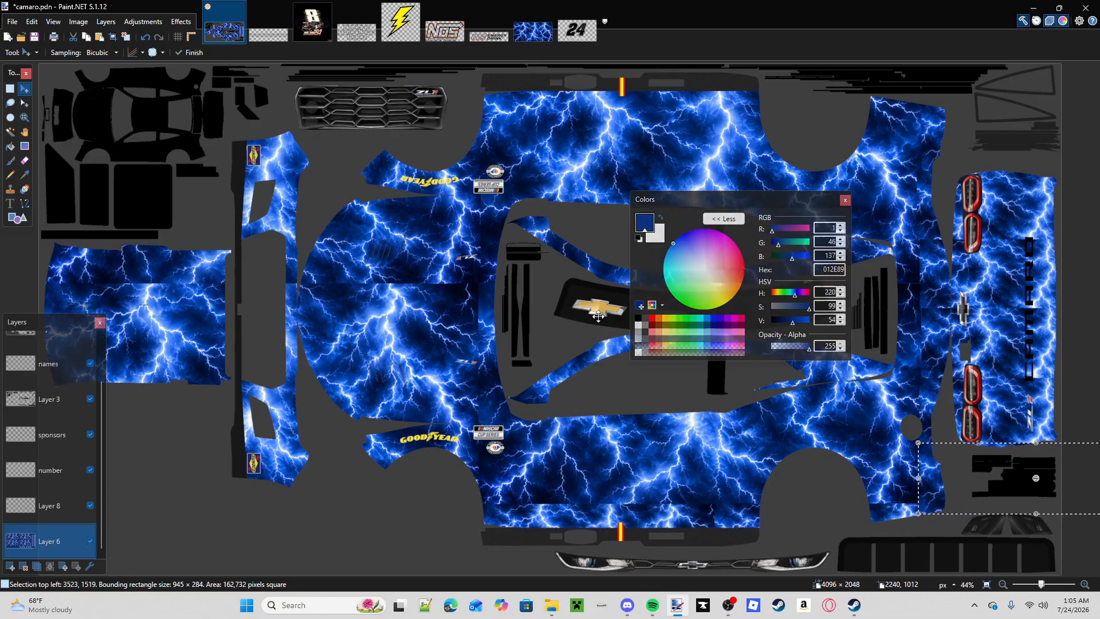
key("ctrl+d")
- On Layer 8, draw orange FF6A00 lines, brush size 65, along the lower body side's bottom edge and its rear quarter panel
left_click(24, 204)
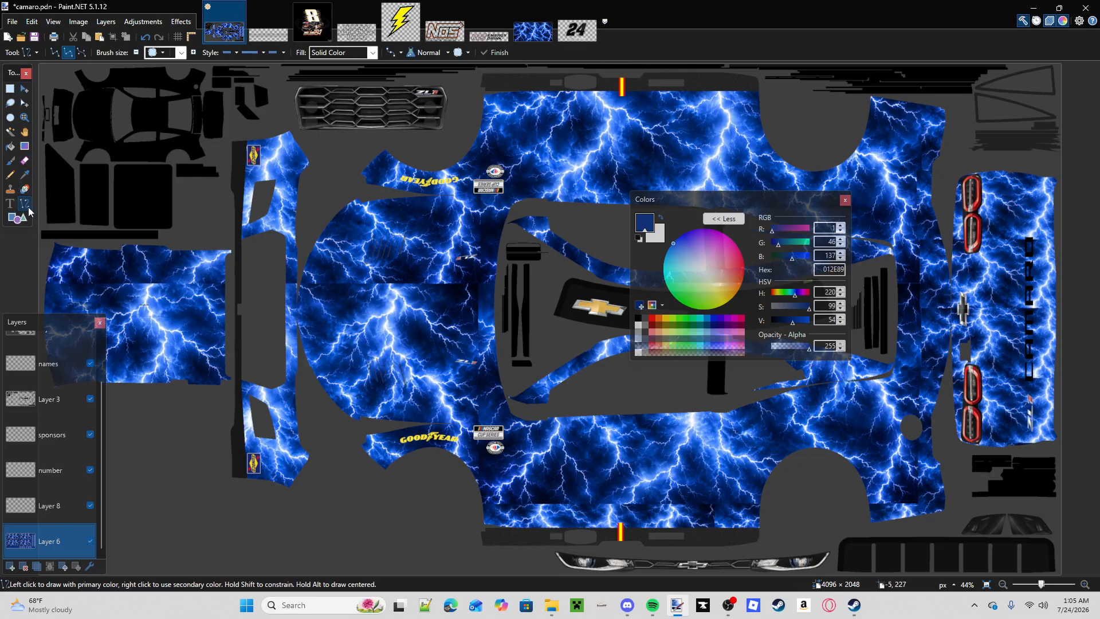
left_click(52, 506)
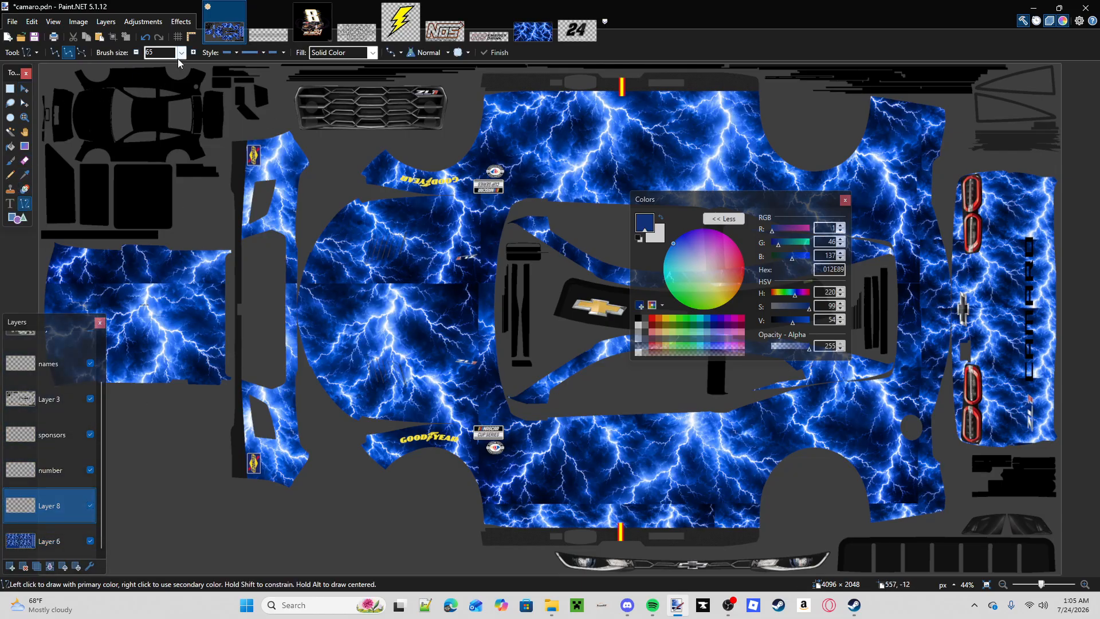
left_click(659, 319)
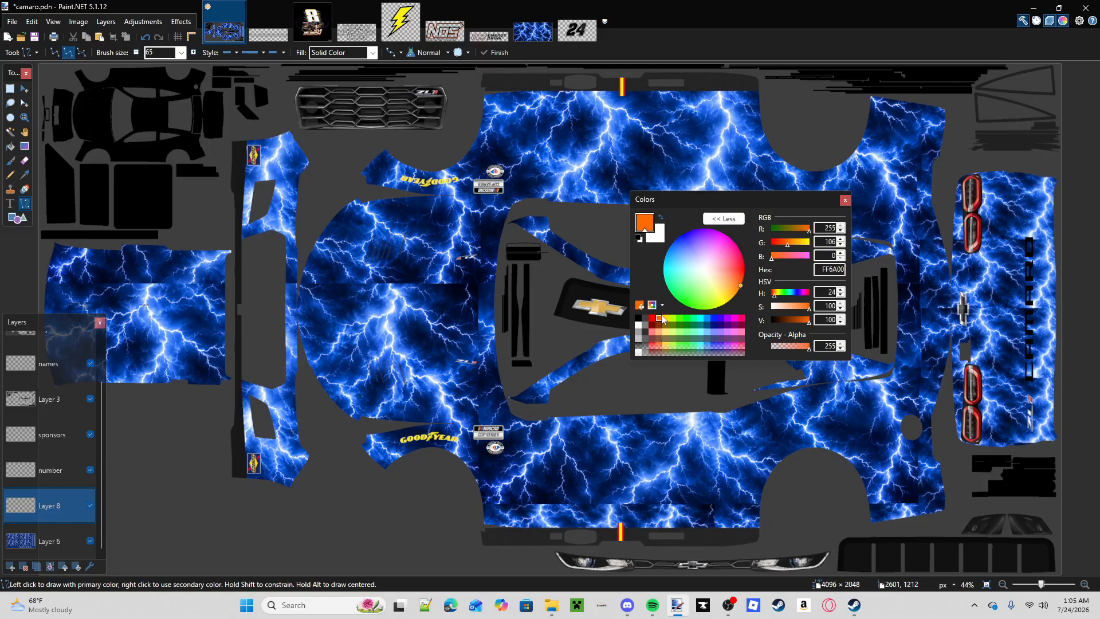
left_click_drag(481, 520, 786, 523)
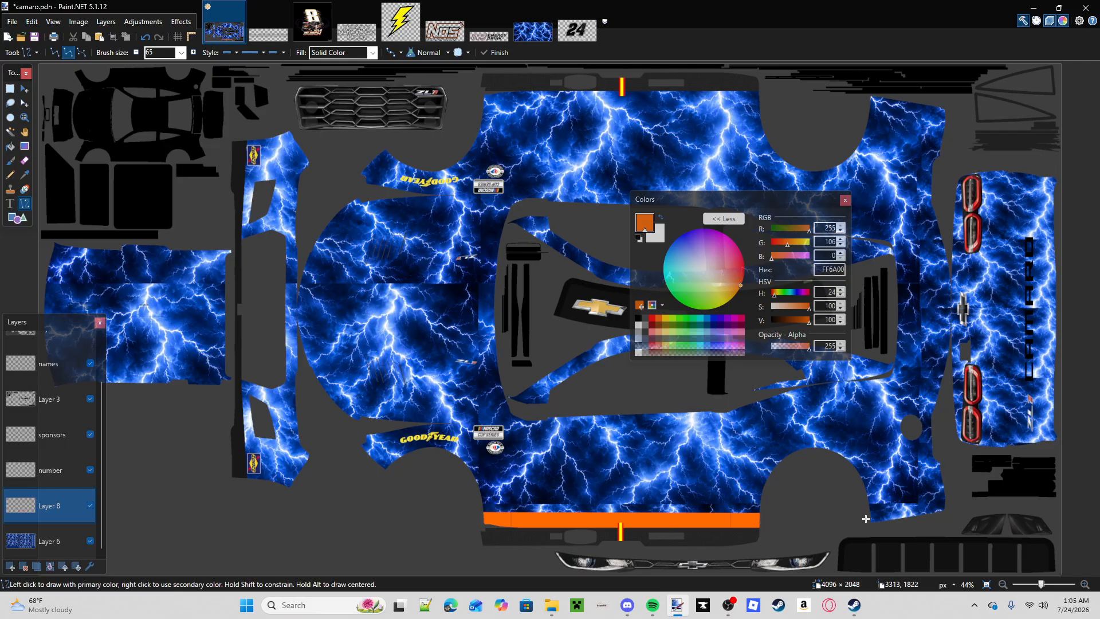
left_click_drag(865, 518, 946, 503)
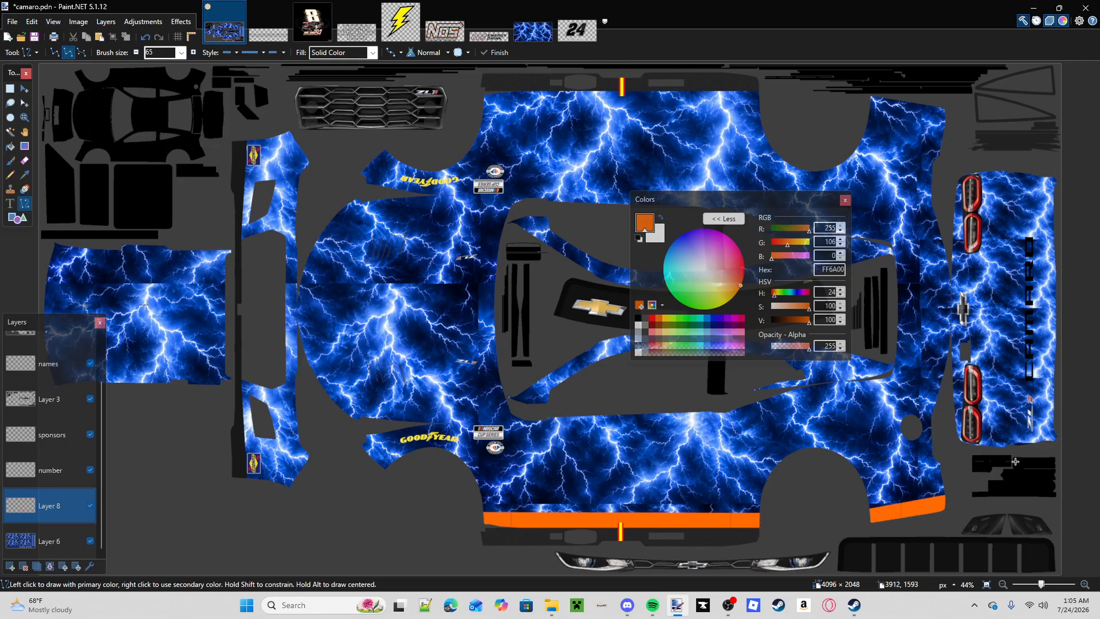
- Draw orange lines along the rear bumper's outer edge, the opposite rear quarter panel (about 406 px), and the opposite body side (about 1153 px)
mouse_move(1050, 446)
left_mouse_down()
mouse_move(1047, 171)
mouse_move(1061, 454)
left_mouse_up()
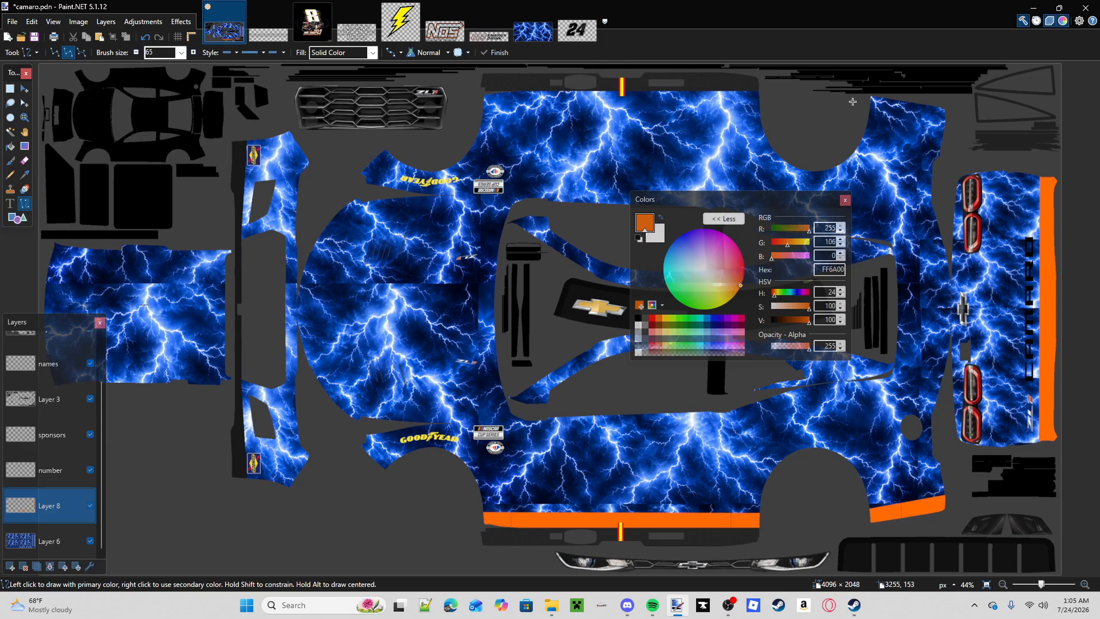
left_click_drag(864, 102, 966, 122)
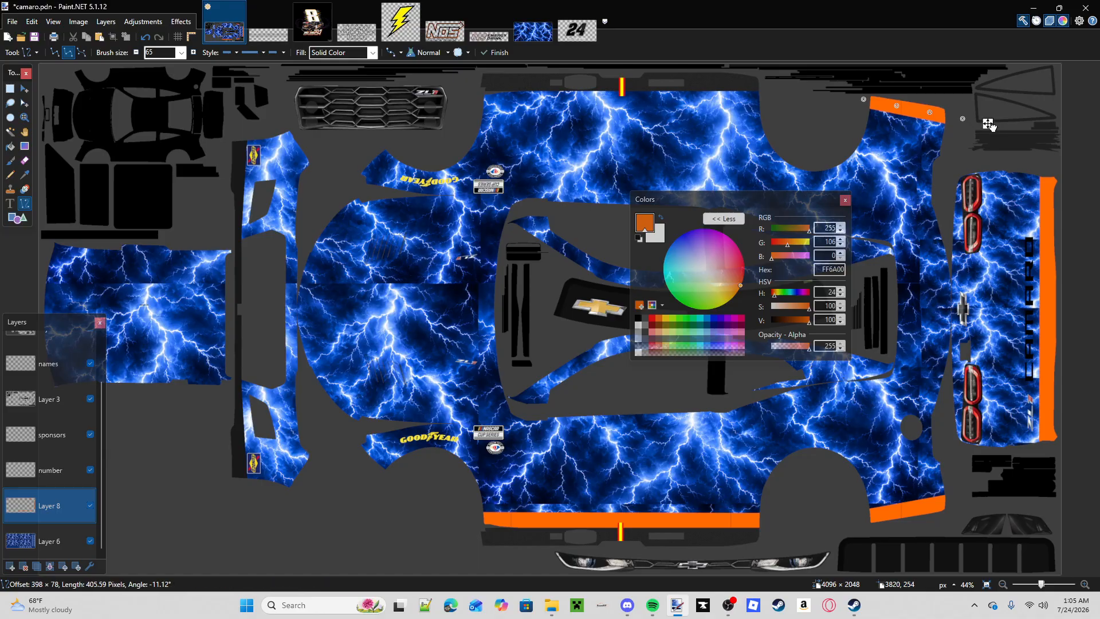
key("Return")
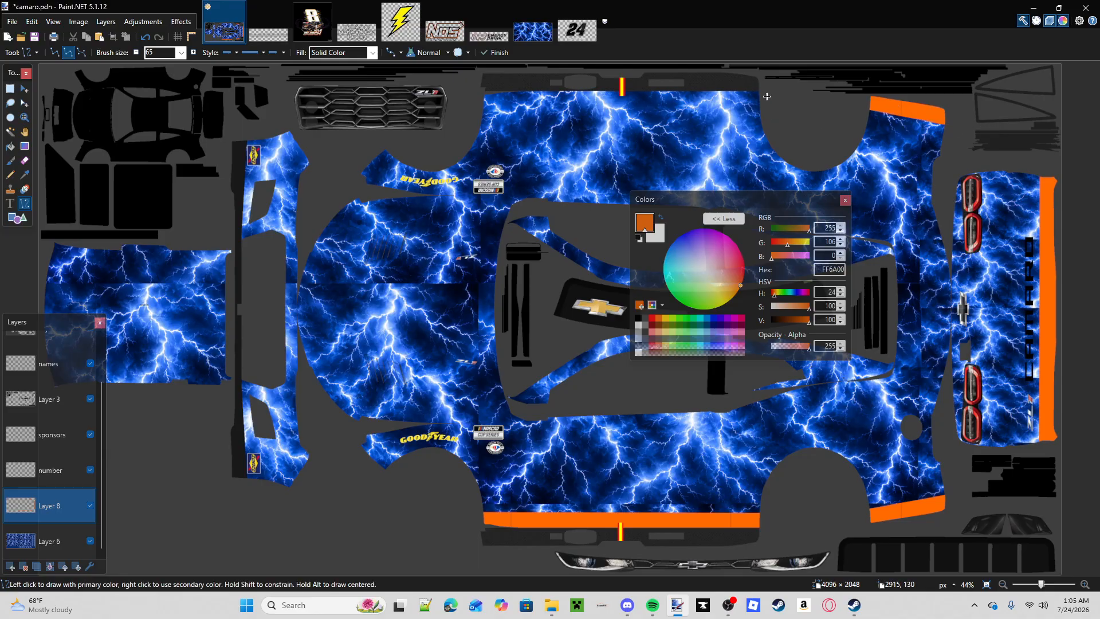
left_click_drag(767, 96, 479, 98)
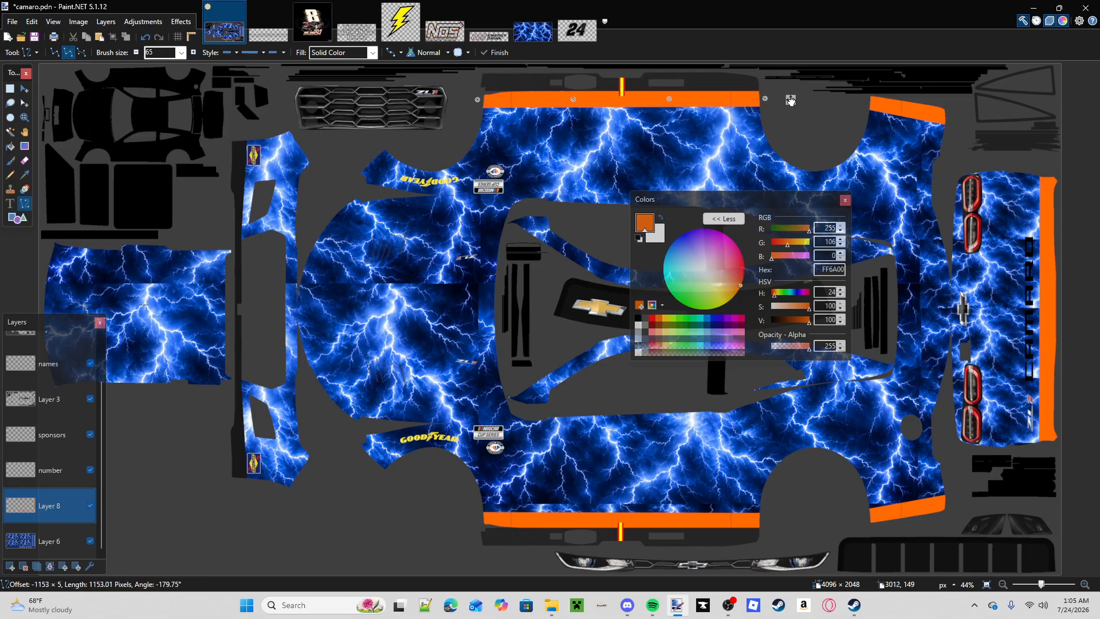
key("Return")
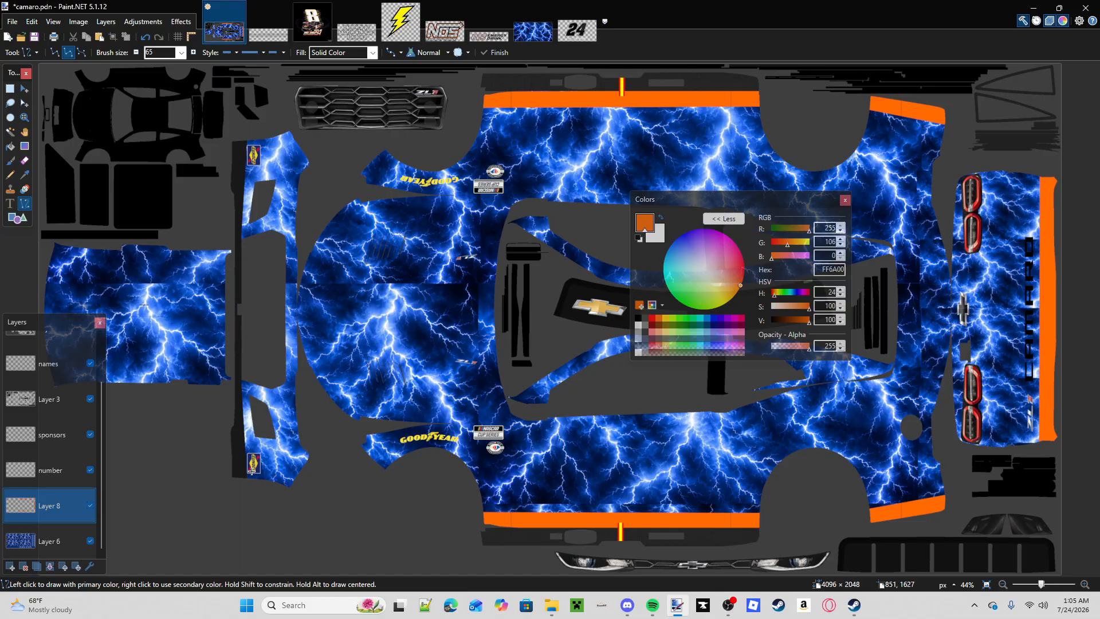
- Draw orange lines along the outer edges of both front bumper end sections, making the lower one about 439 px long
mouse_move(257, 484)
left_mouse_down()
mouse_move(259, 380)
mouse_move(247, 375)
left_mouse_up()
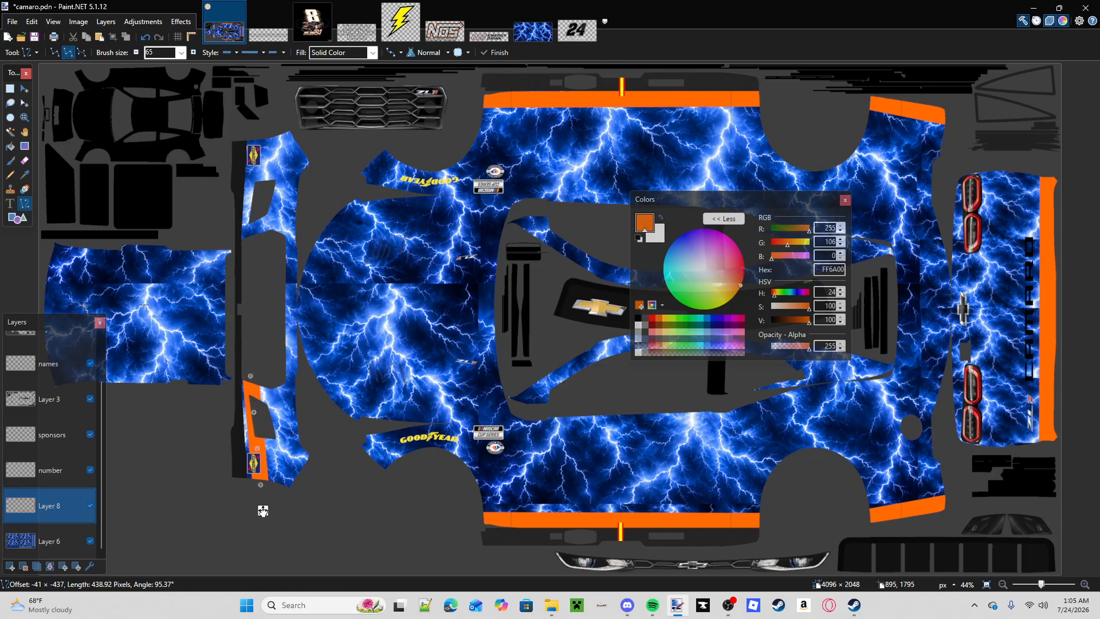
key("Return")
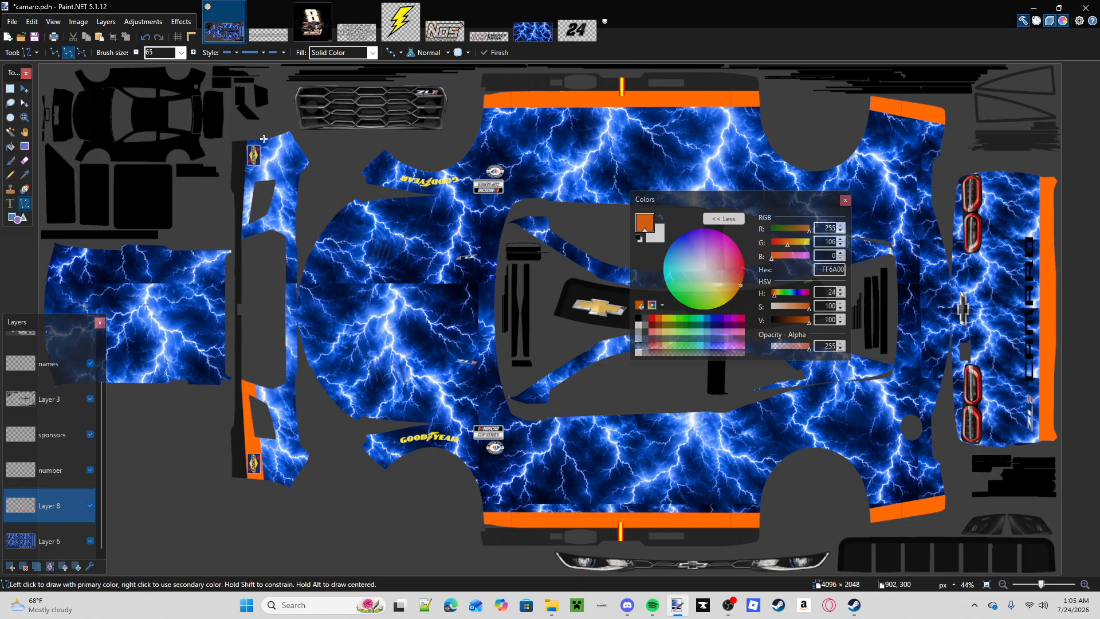
mouse_move(257, 134)
left_mouse_down()
mouse_move(248, 242)
mouse_move(260, 271)
left_mouse_up()
key("Return")
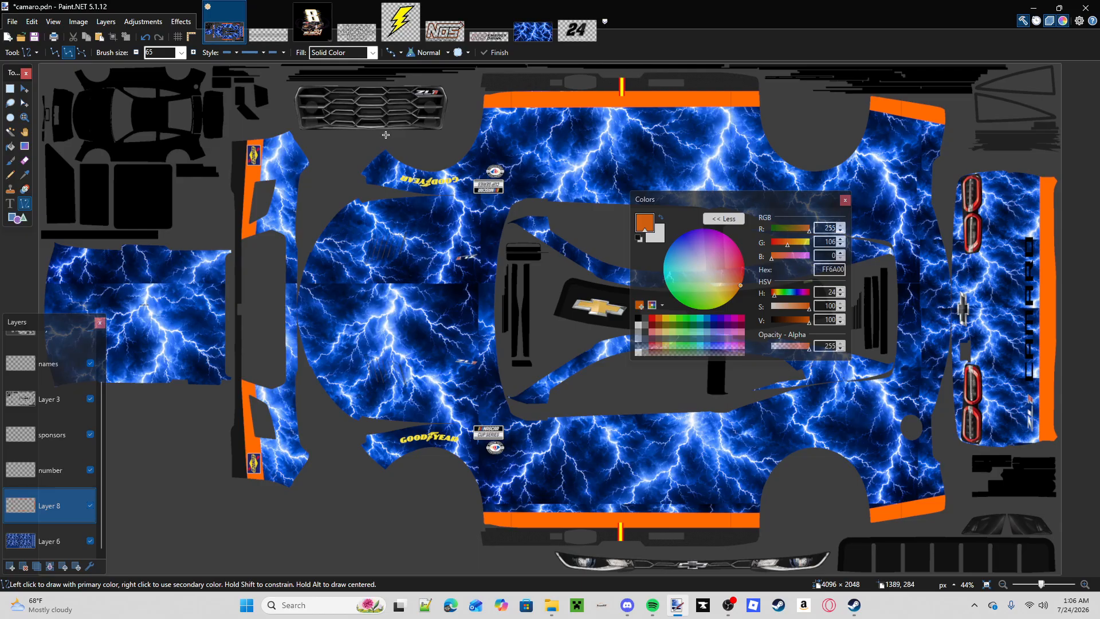
- Fill both digits of the number 24 in wp9717642-removebg-preview.png with orange FF6A00, and move the Colors window clear of the image
left_click_drag(61, 326, 127, 473)
left_click(577, 41)
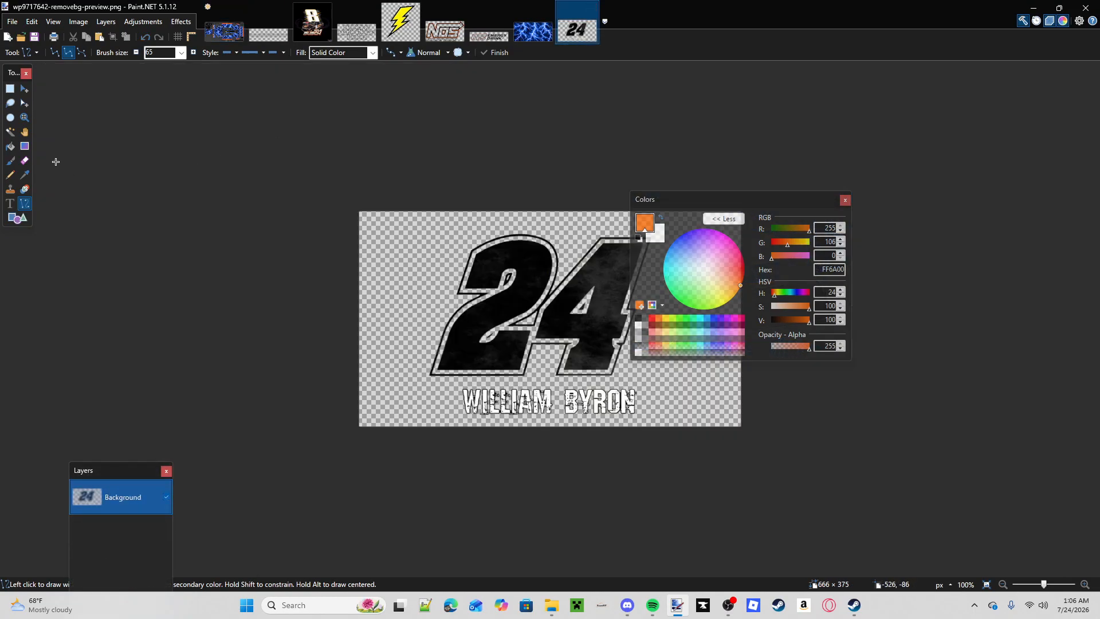
left_click(10, 147)
left_click(490, 250)
left_click(611, 276)
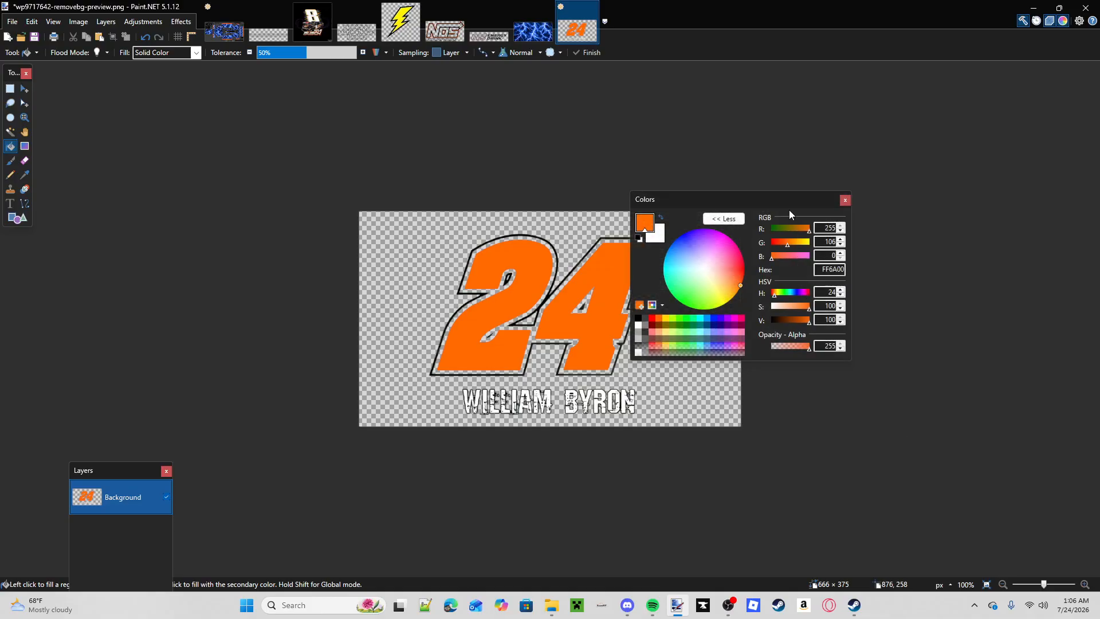
left_click_drag(784, 204, 963, 203)
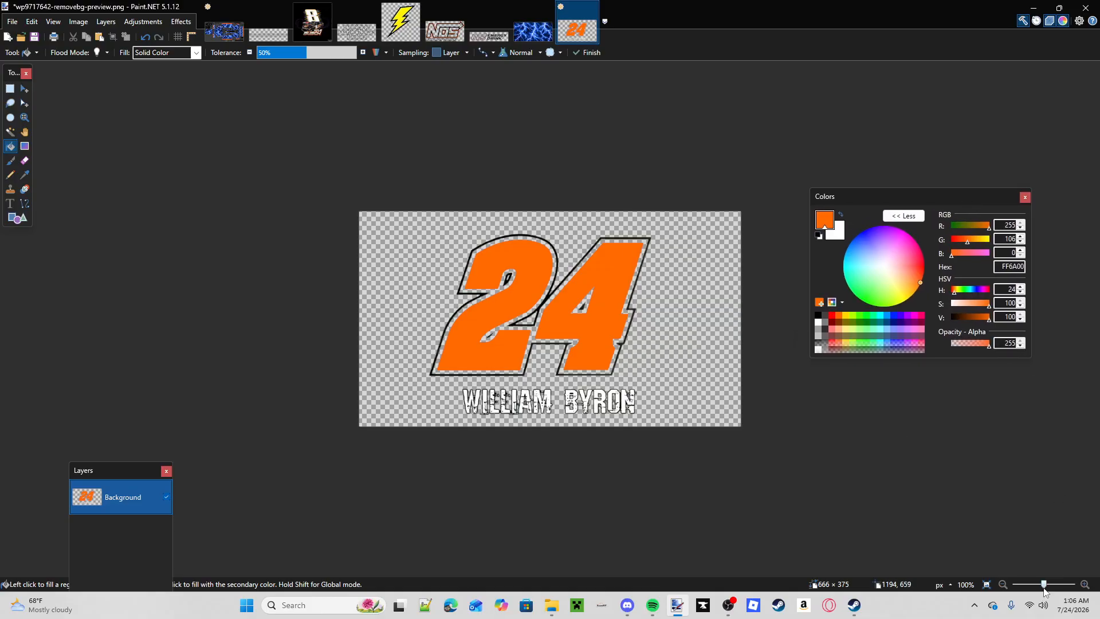
- Fill both digits of the number 24 with light blue (0099FF)
left_click_drag(1044, 590, 1049, 586)
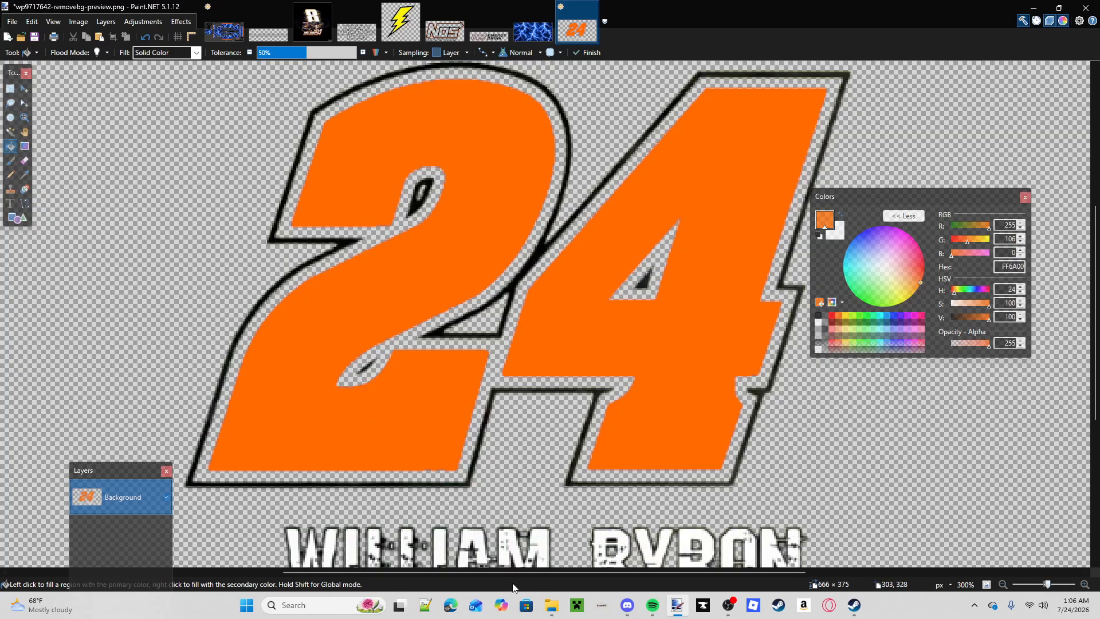
left_click(628, 605)
left_click_drag(472, 15, 1099, 131)
left_click_drag(878, 238, 831, 246)
left_click(698, 221)
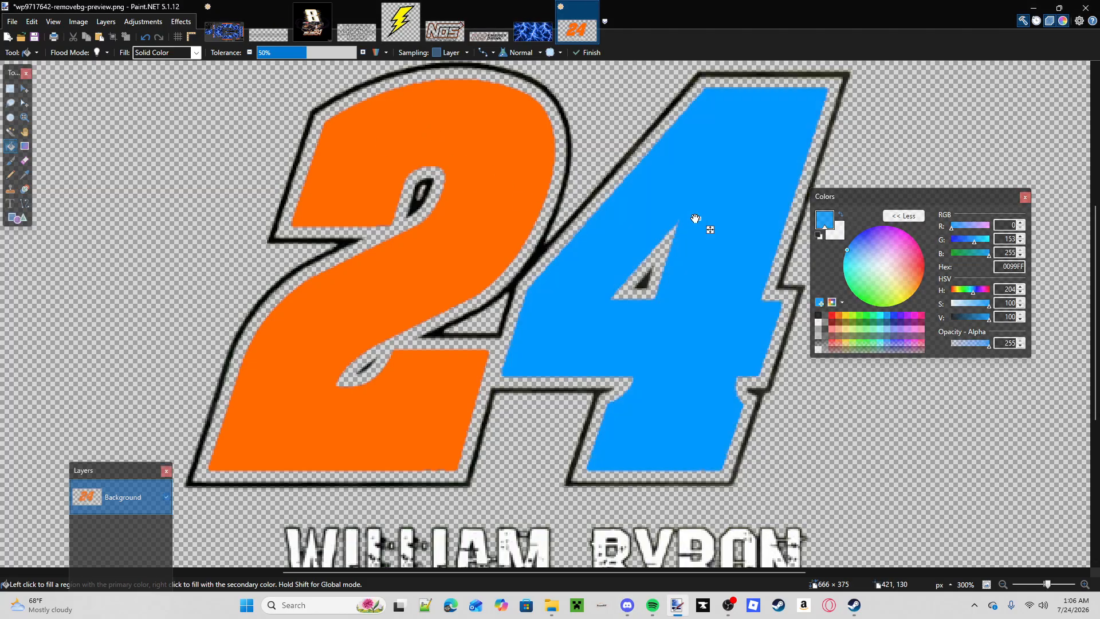
left_click(365, 157)
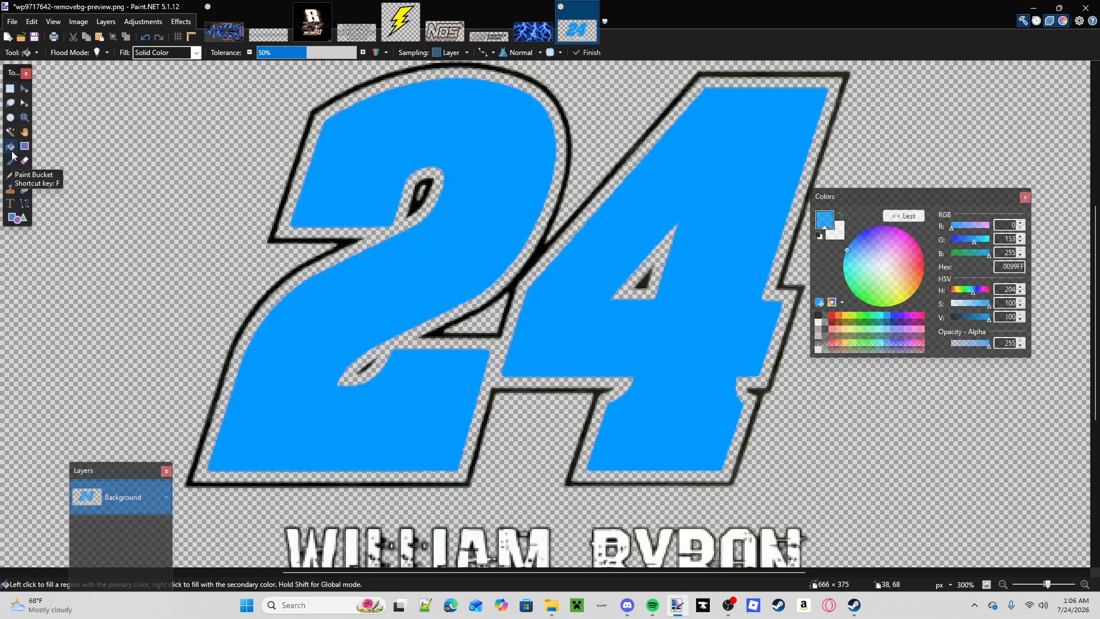
- Fill the 24's outer outline with orange (FF6A00) and the transparent gap between outline and digits with black
left_click(838, 315)
left_click(790, 230)
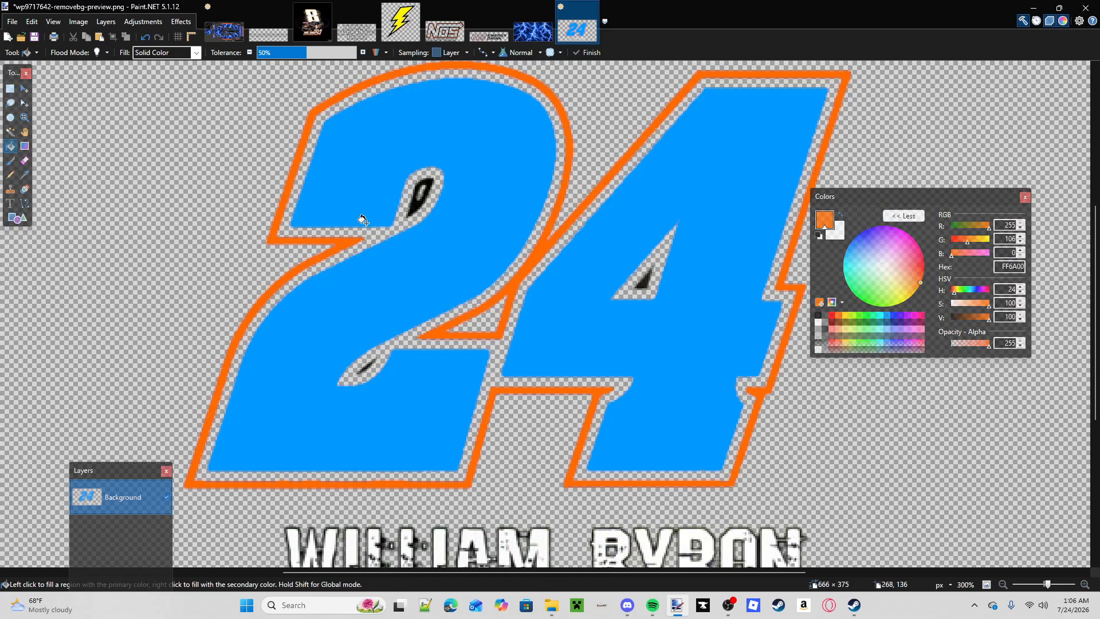
left_click(818, 316)
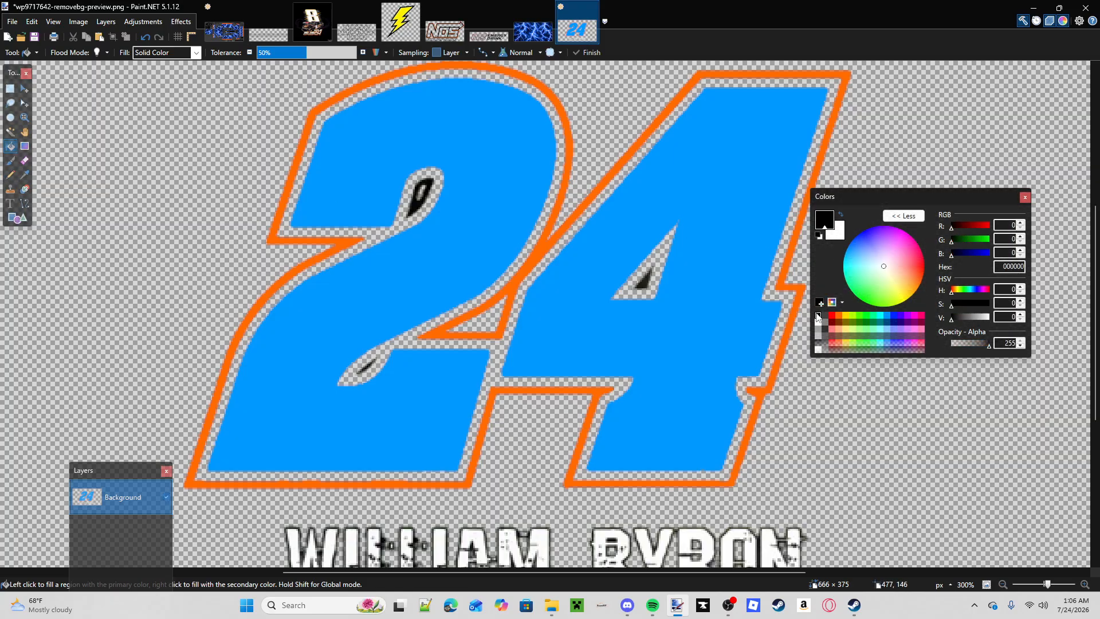
left_click(773, 274)
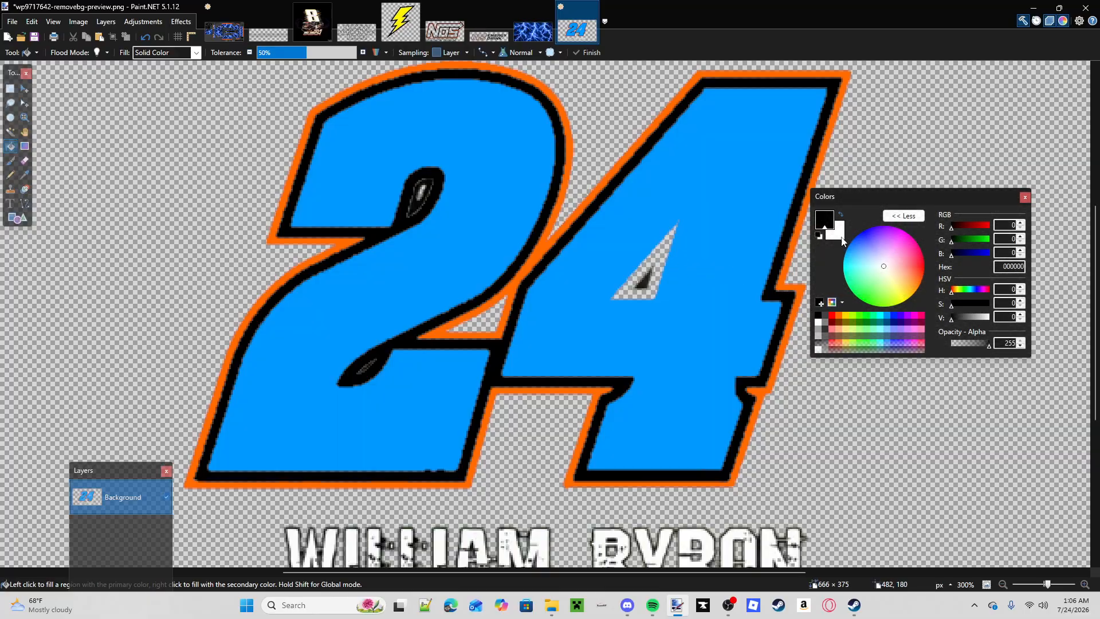
- Swap the primary colour to white and fill both blue digits with it
left_click(842, 215)
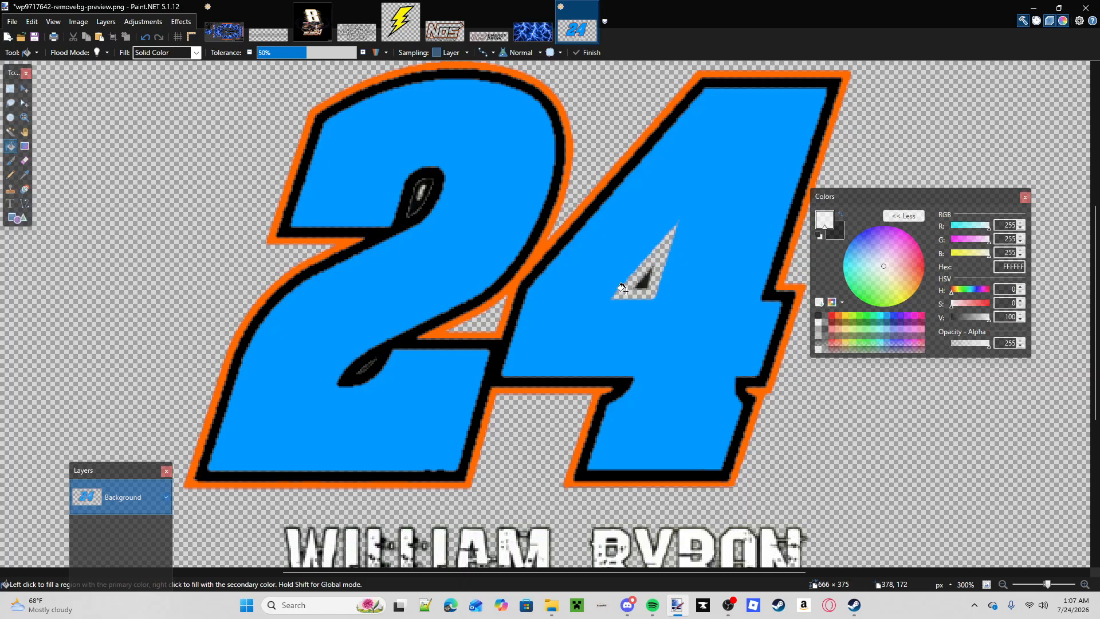
left_click(631, 225)
left_click(511, 188)
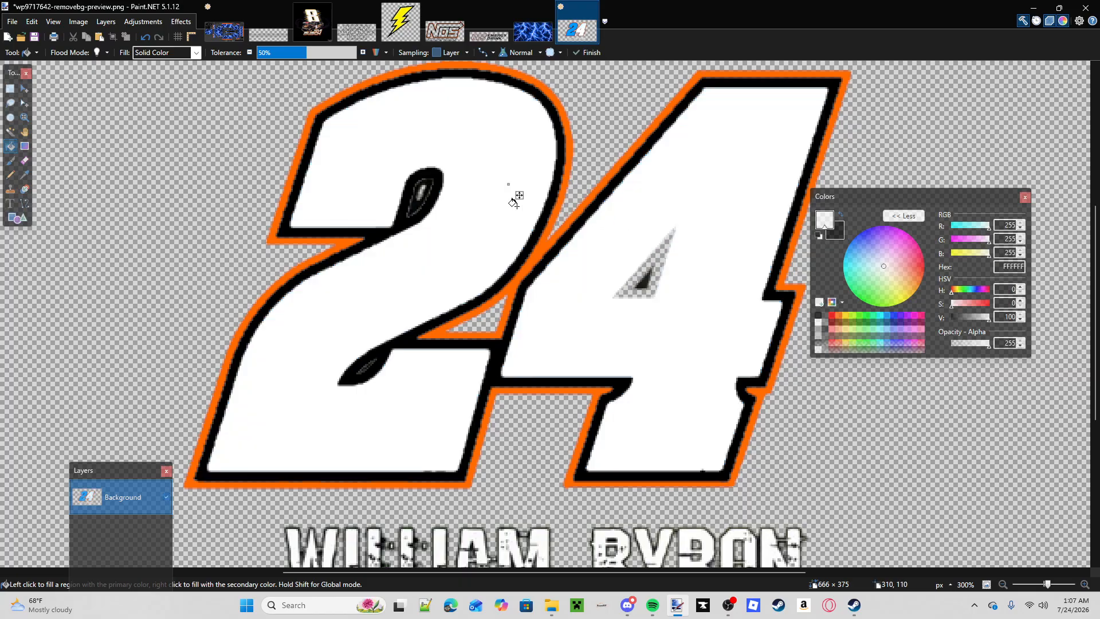
- Try filling the black inner outline around the digits with white, undoing these fills and the white digit fills
left_click(413, 200)
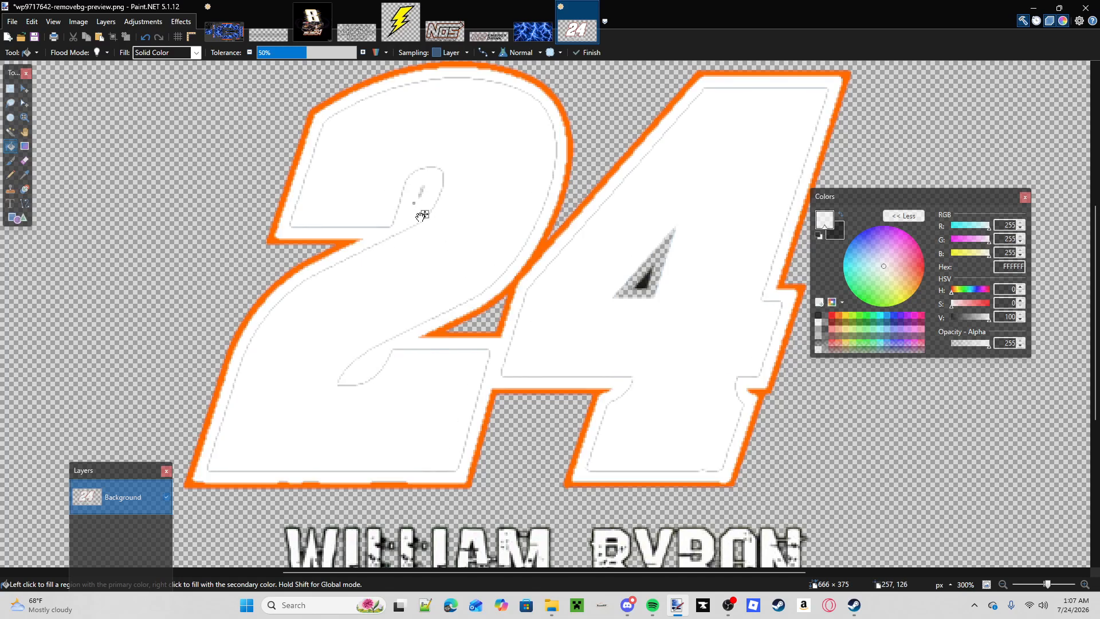
left_click(148, 38)
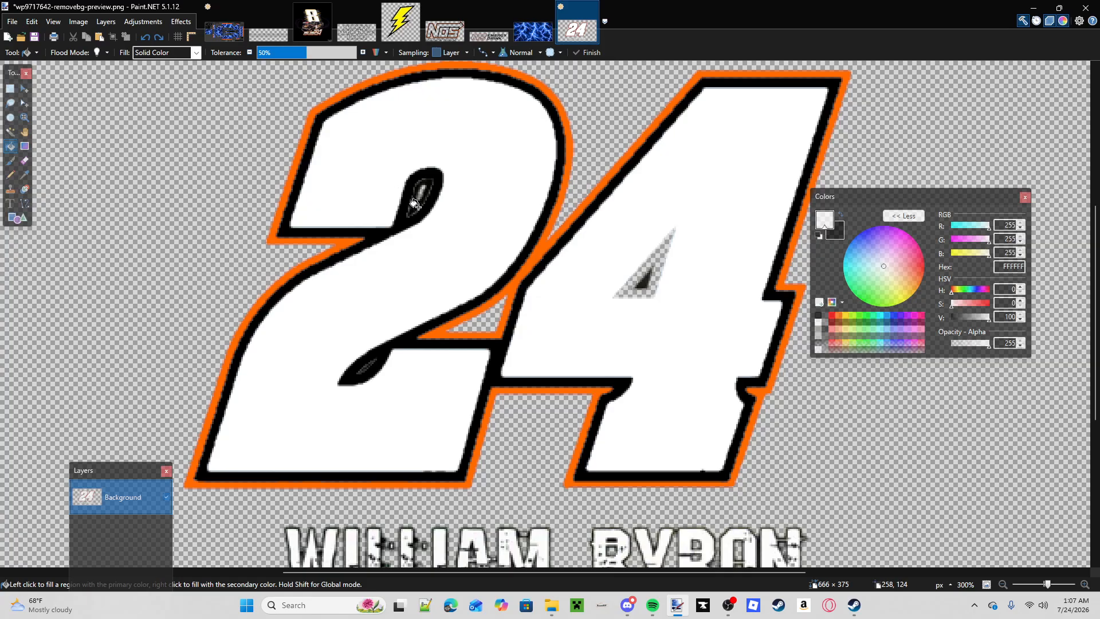
left_click(412, 200)
left_click(147, 39)
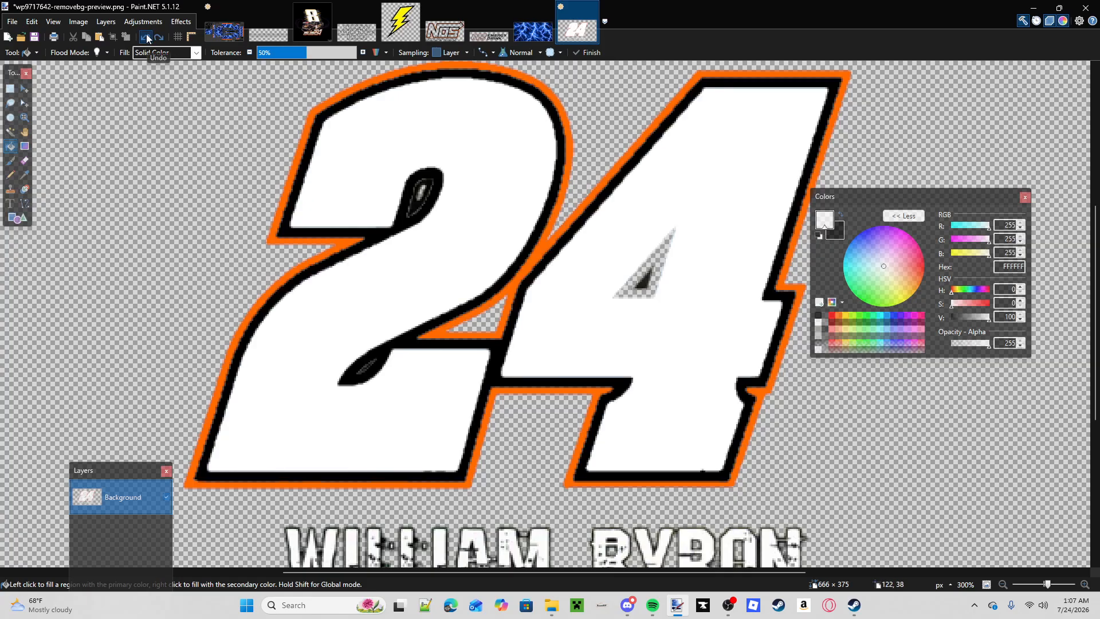
left_click(519, 195)
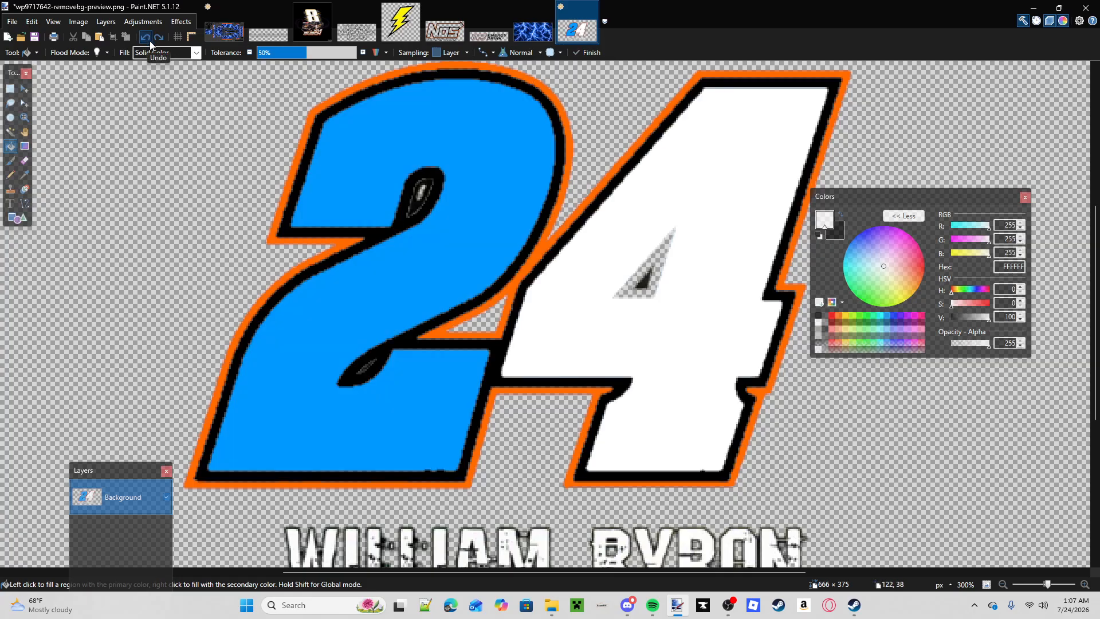
left_click(413, 202)
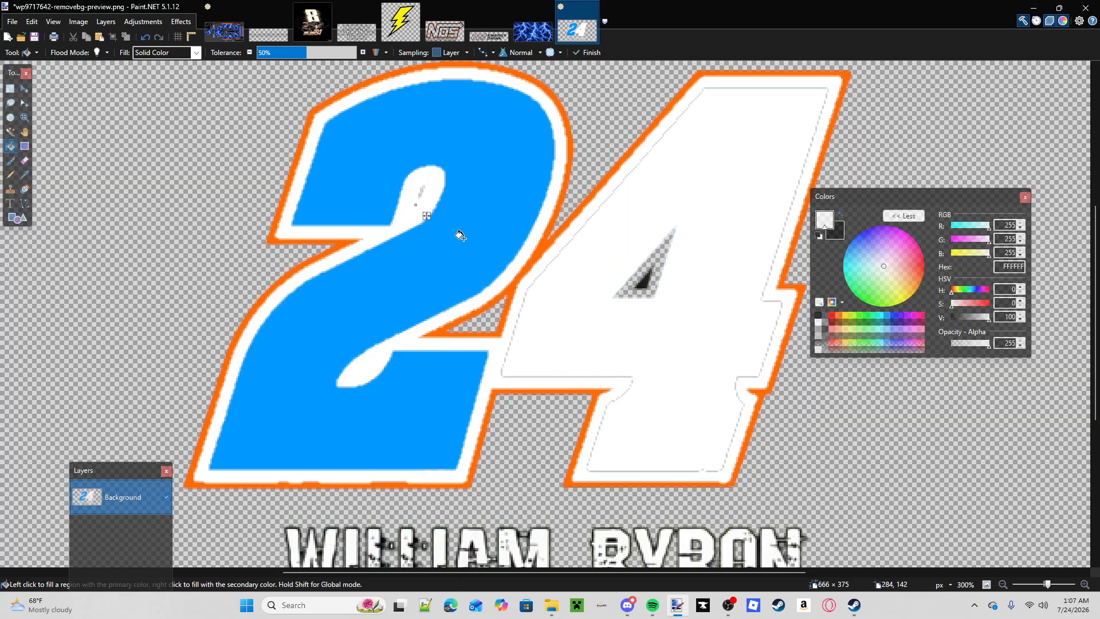
left_click(147, 39)
left_click(643, 236)
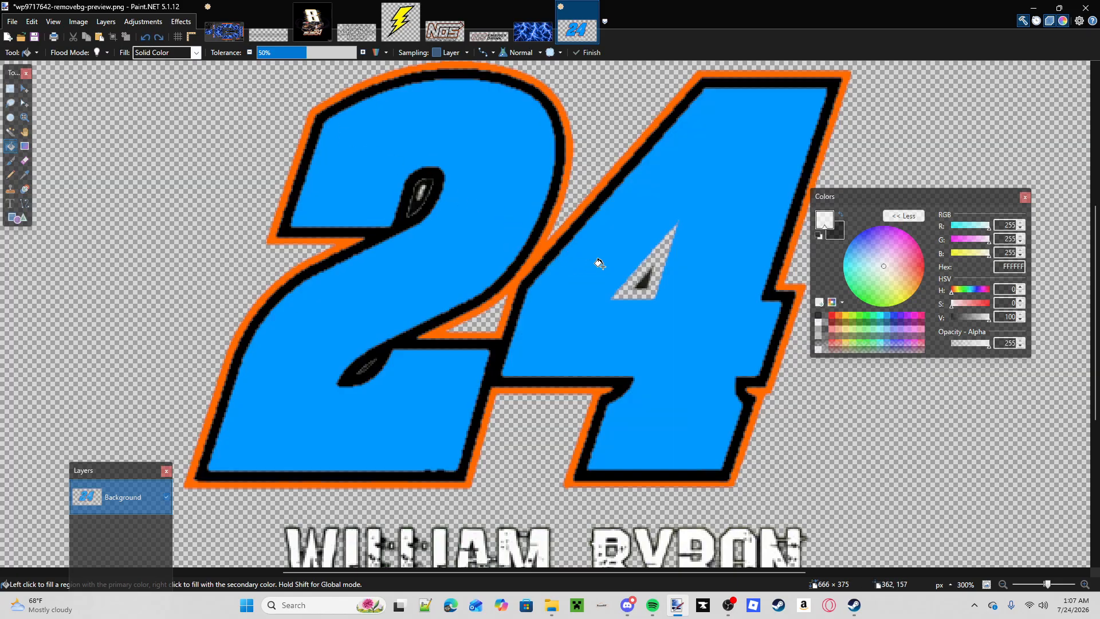
left_click(411, 200)
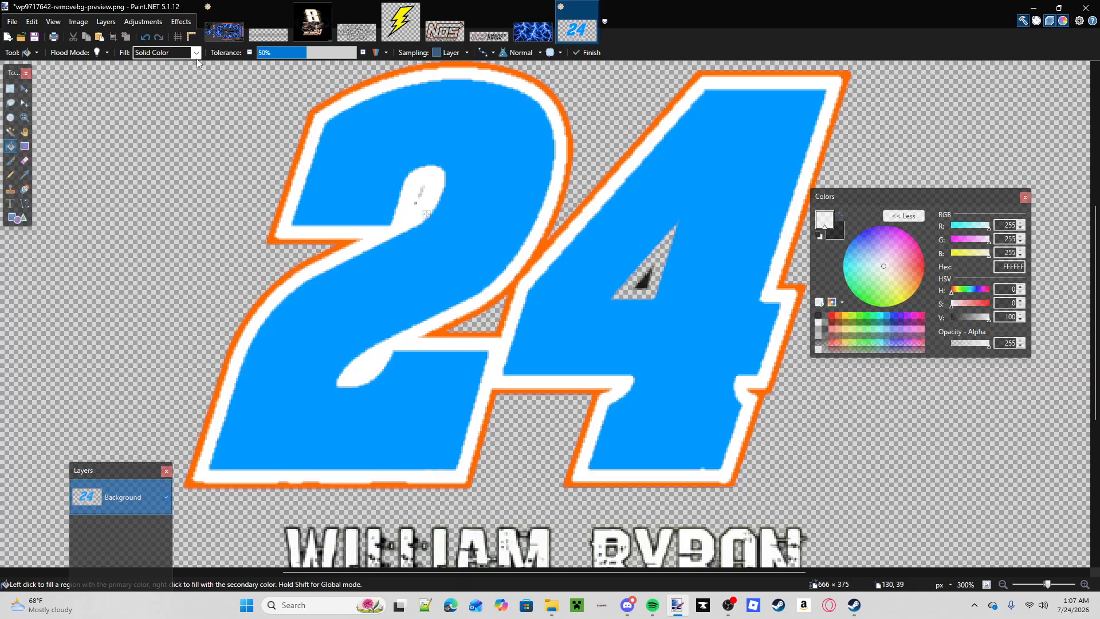
key("ctrl+z")
- Fill the blue faces of the digits 2 and 4 with white (FFFFFF)
left_click(488, 177)
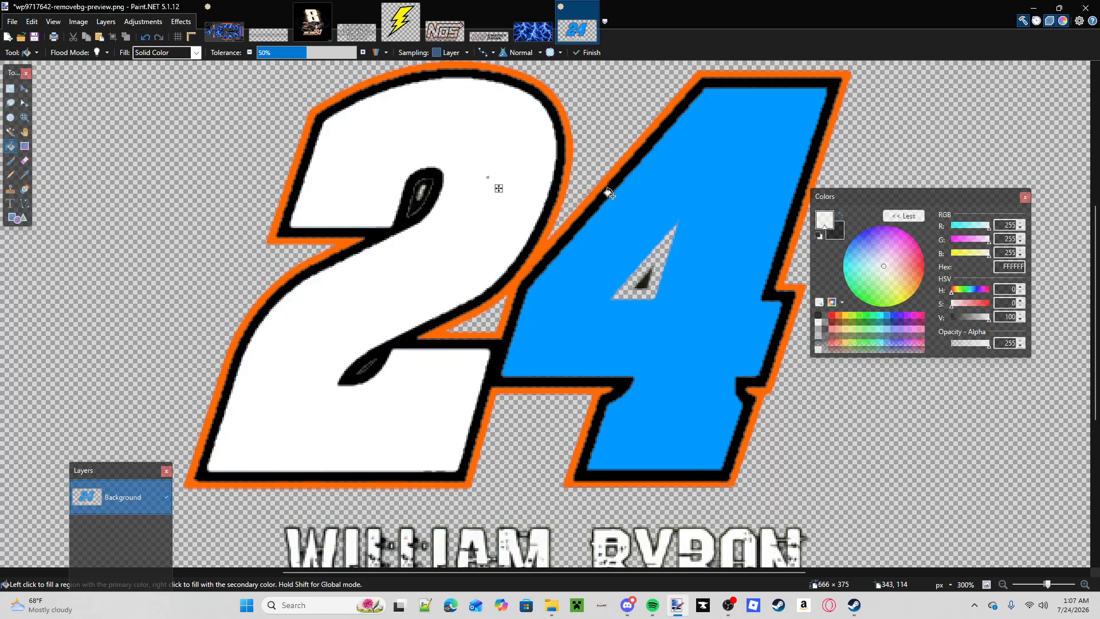
left_click(750, 193)
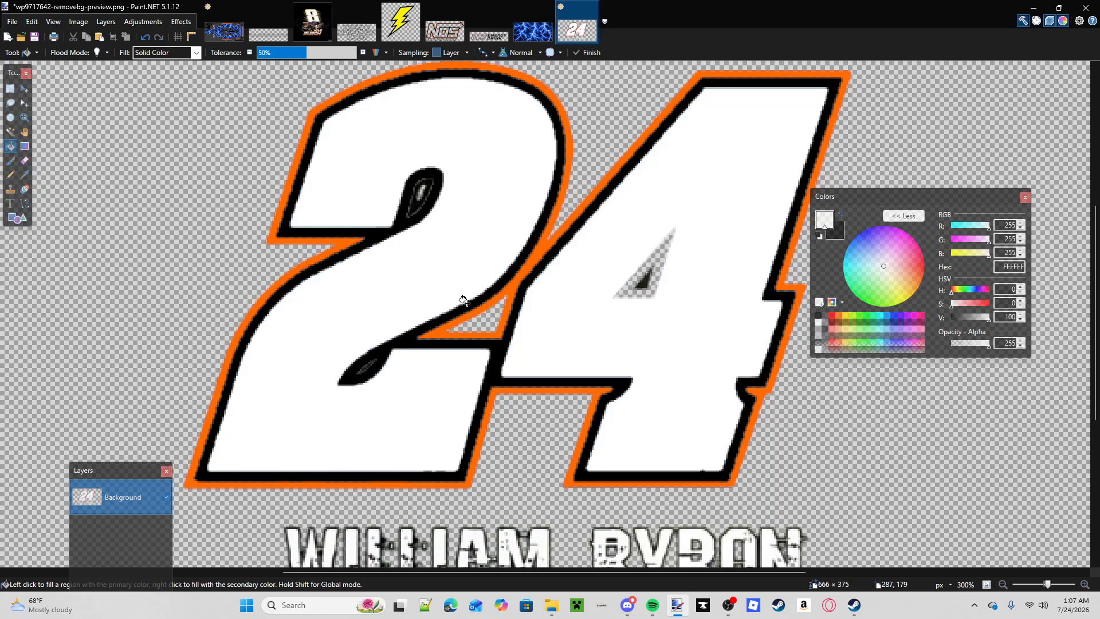
- Try filling the transparent area inside the 4 with black and its small centre triangle with white, then undo both fills
left_click(840, 214)
left_click(661, 250)
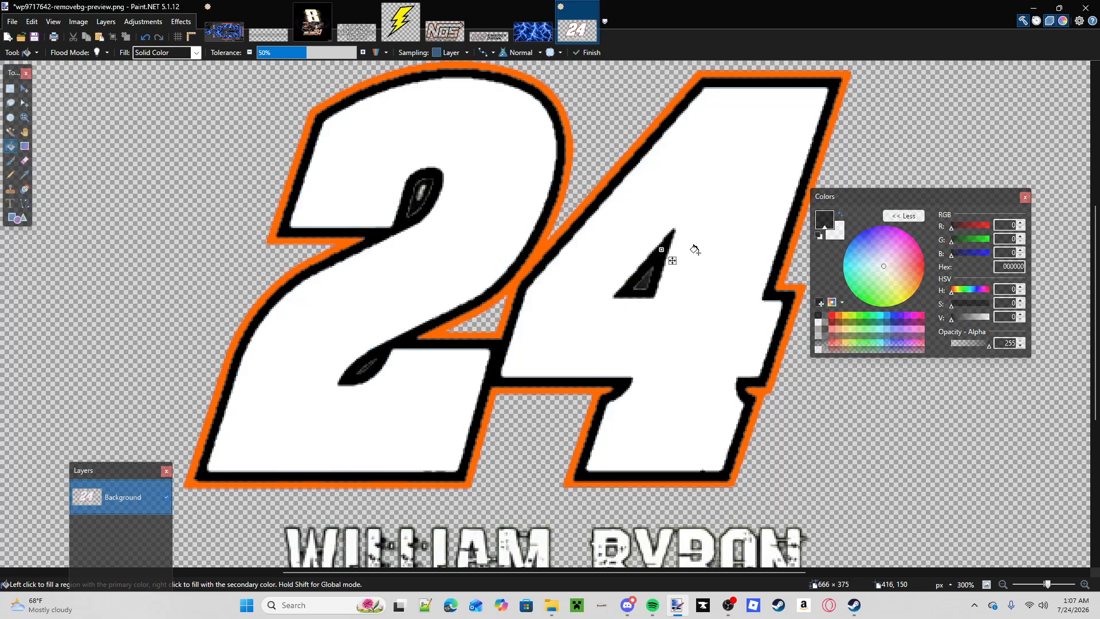
left_click(840, 215)
left_click(643, 283)
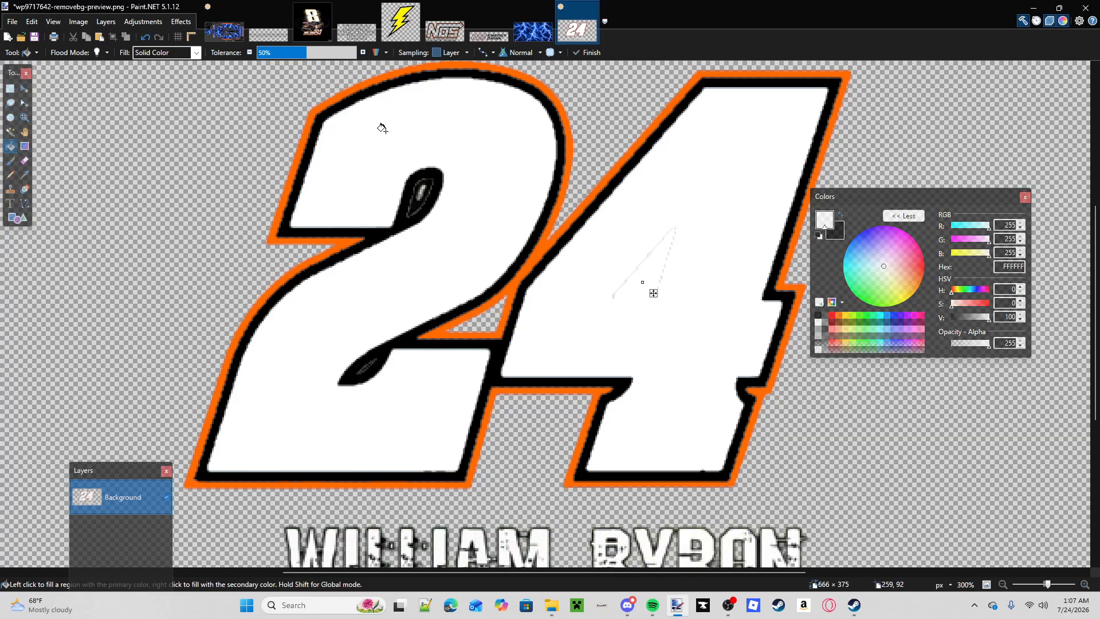
left_click(145, 37)
left_click(145, 37)
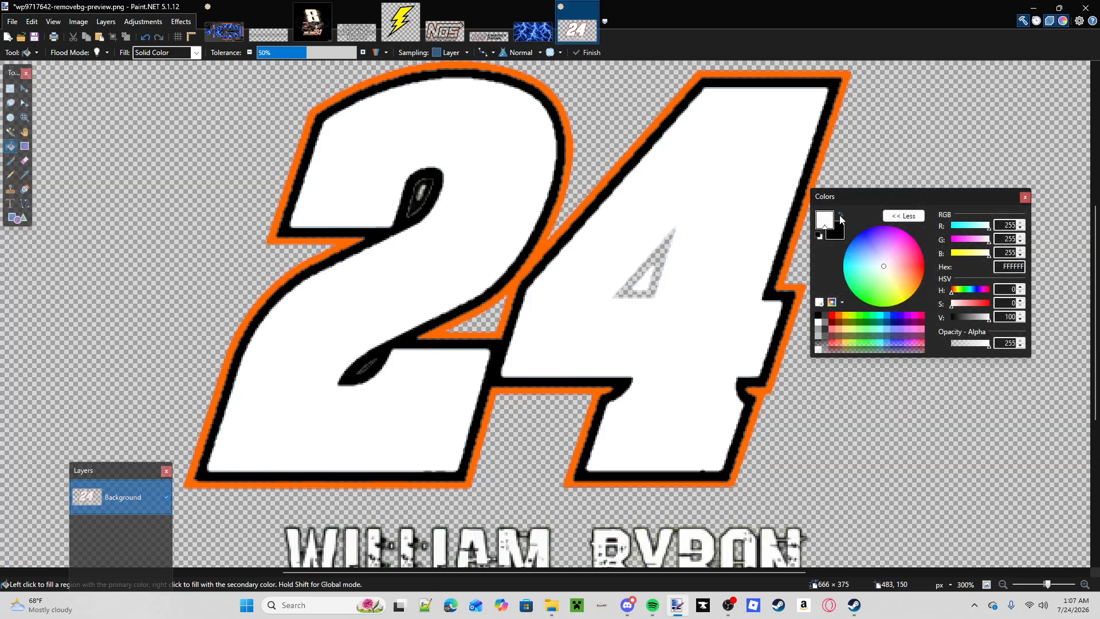
- Fill the transparent ring around the small triangle inside the 4 with black
key("x")
left_click(661, 249)
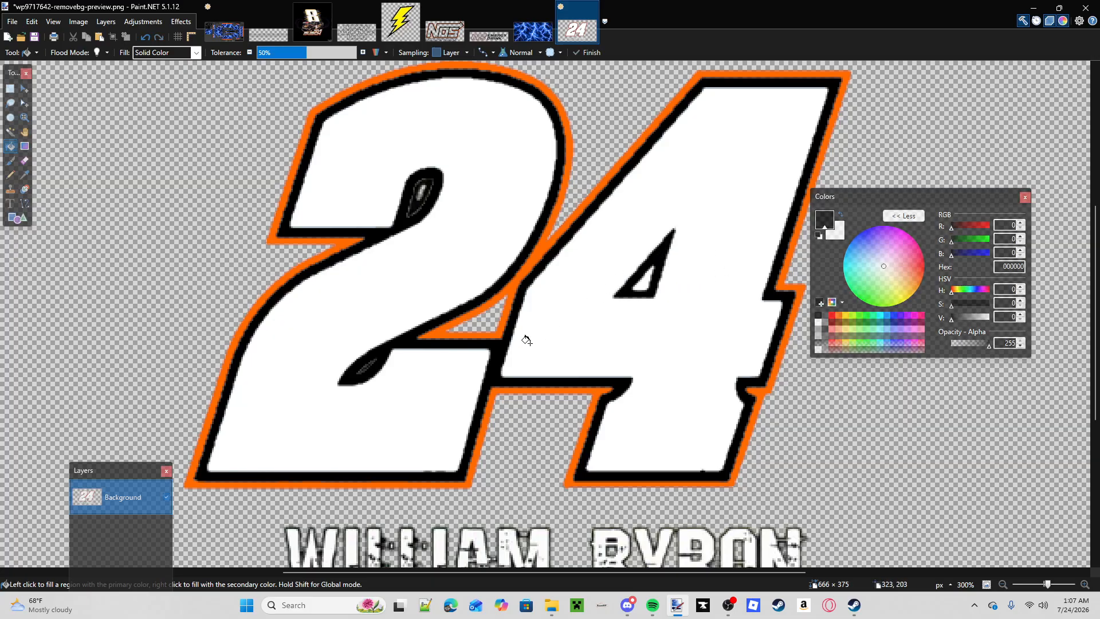
- Select the whole 24, without the name below it, with a rectangular selection of about 419 × 250 px and copy it
left_click_drag(882, 191, 1000, 214)
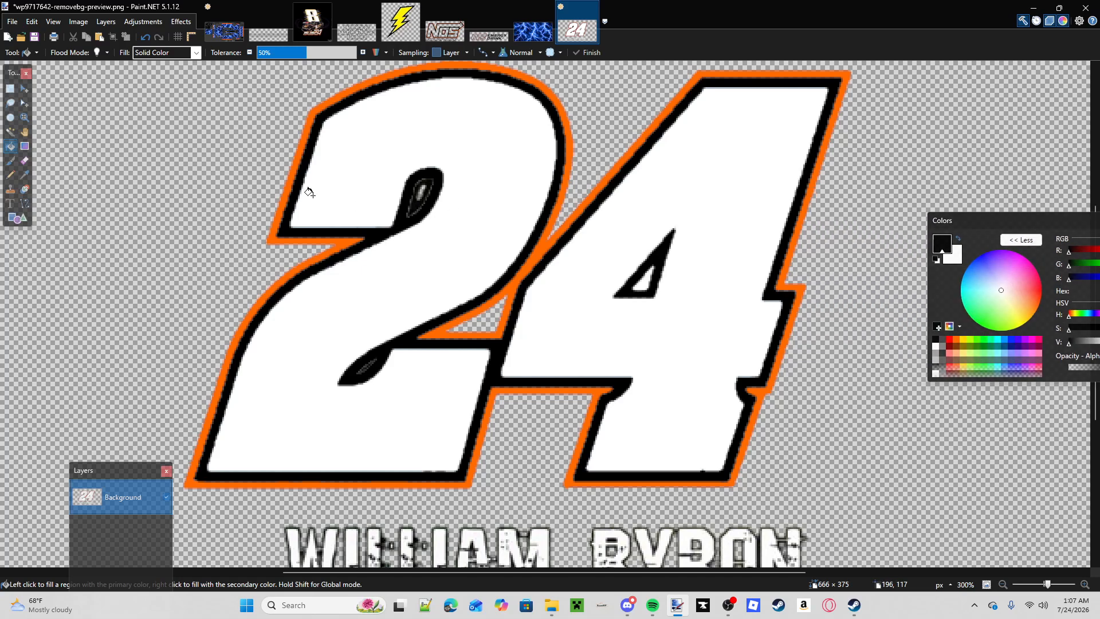
left_click(10, 90)
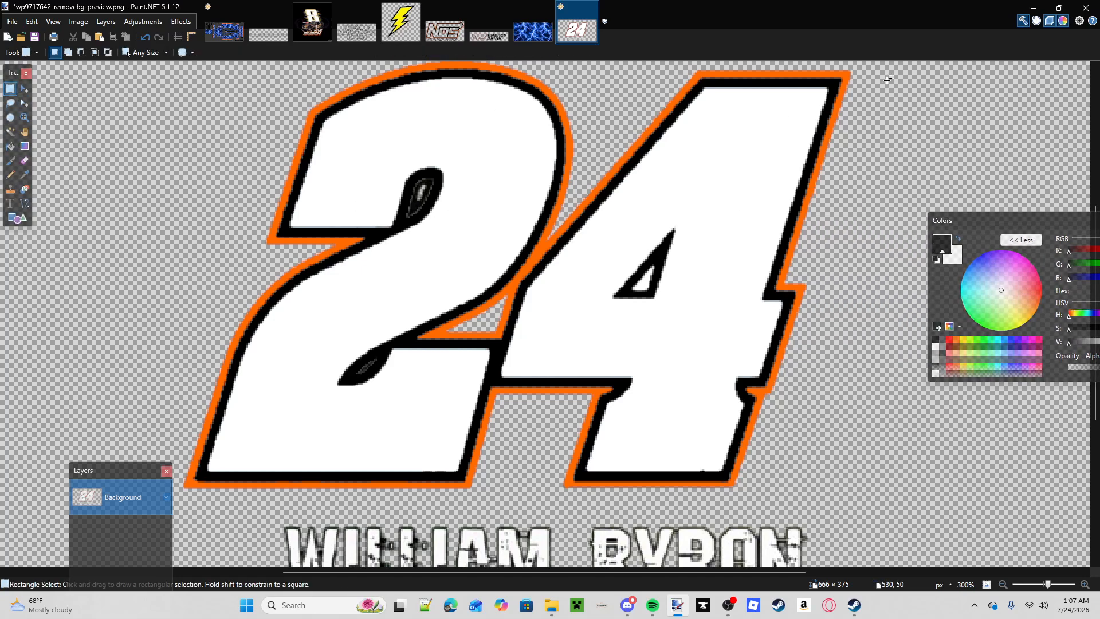
left_click_drag(890, 63, 170, 412)
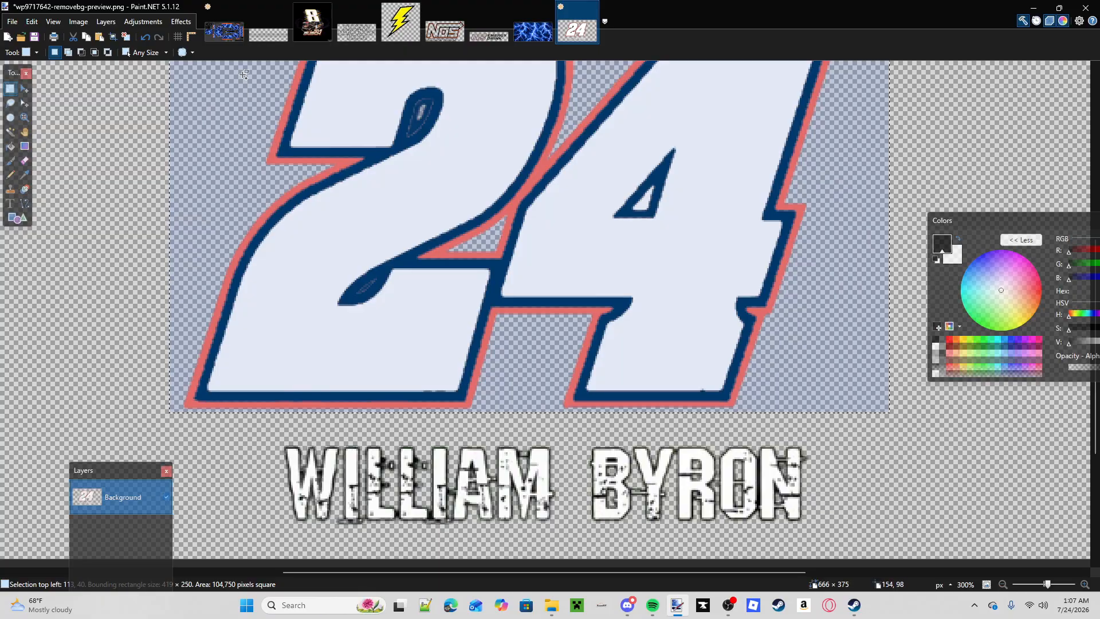
- Paste the copied 24 into the number layer of camaro.pdn
left_click(226, 35)
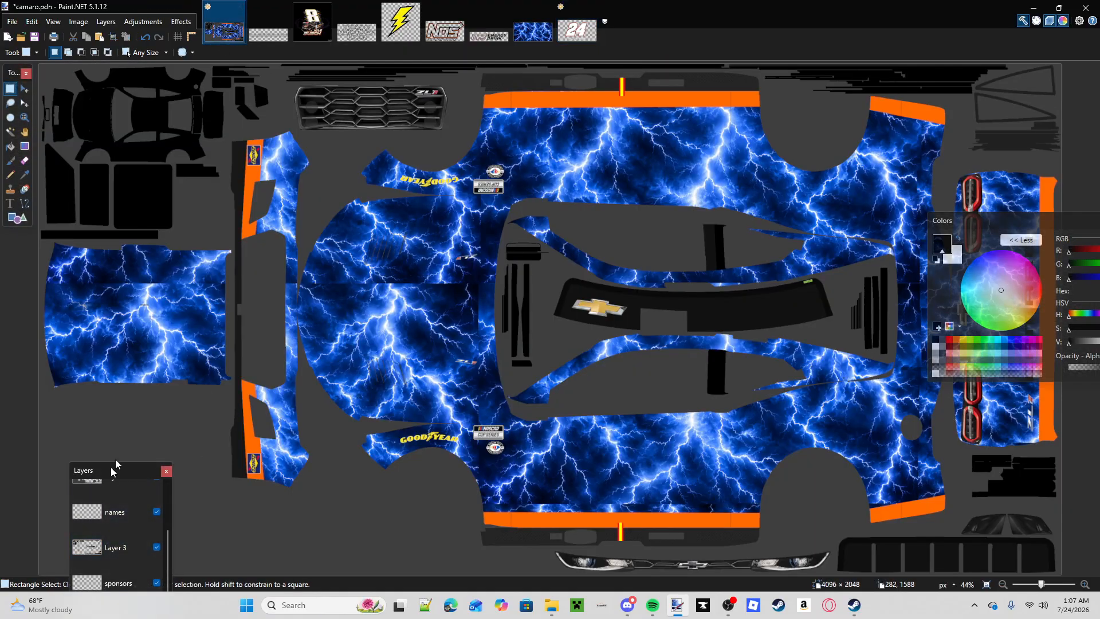
left_click_drag(113, 469, 159, 224)
scroll(174, 299, "up", 3)
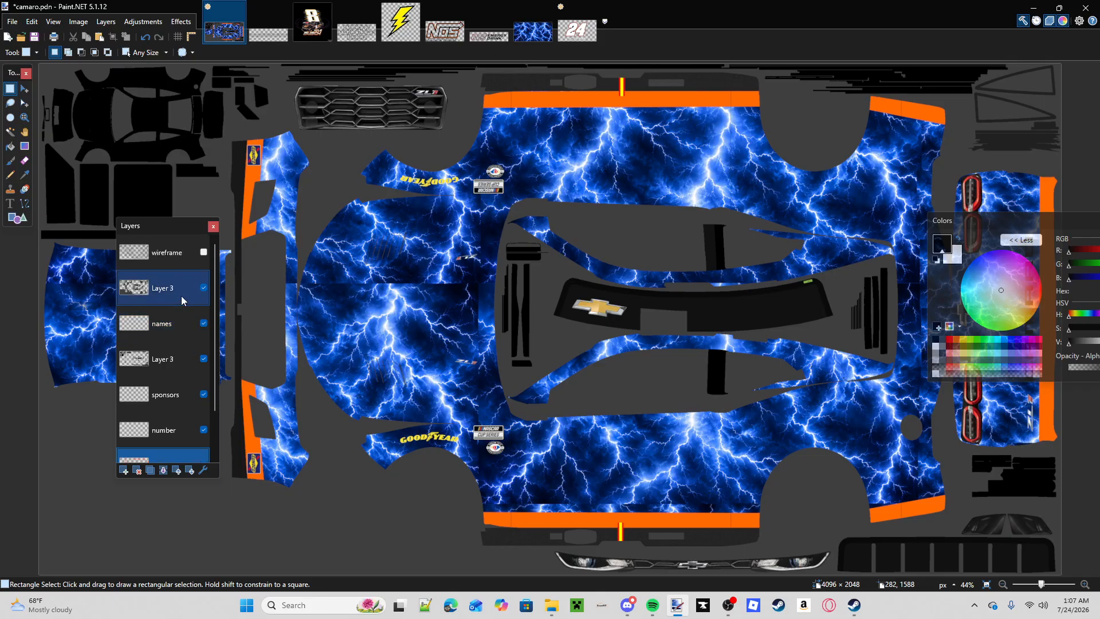
scroll(182, 298, "down", 1)
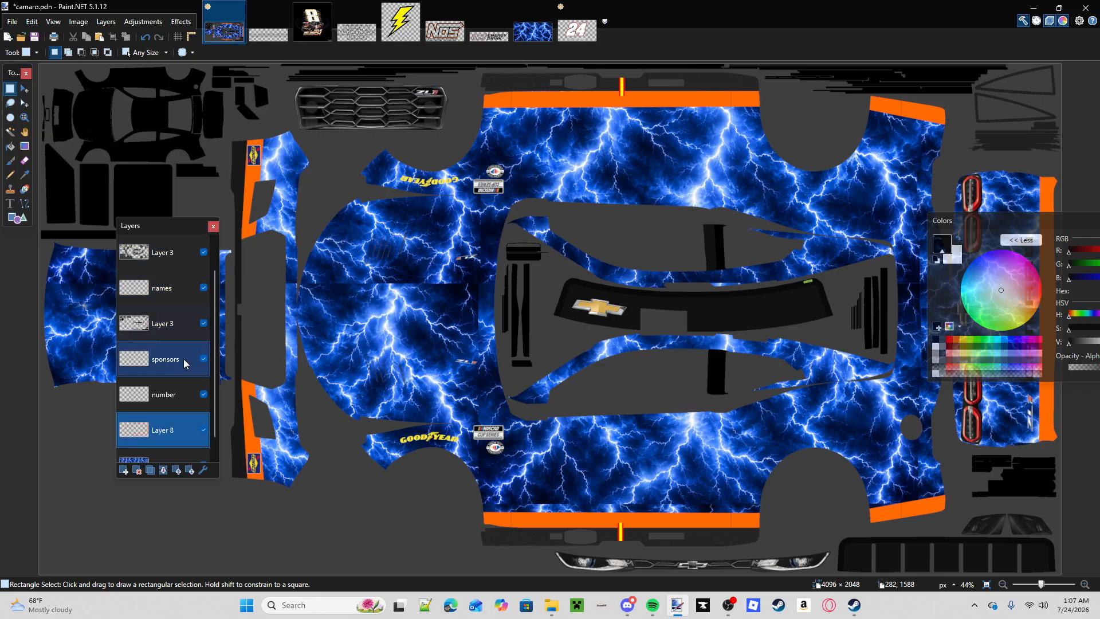
left_click(172, 395)
key("m")
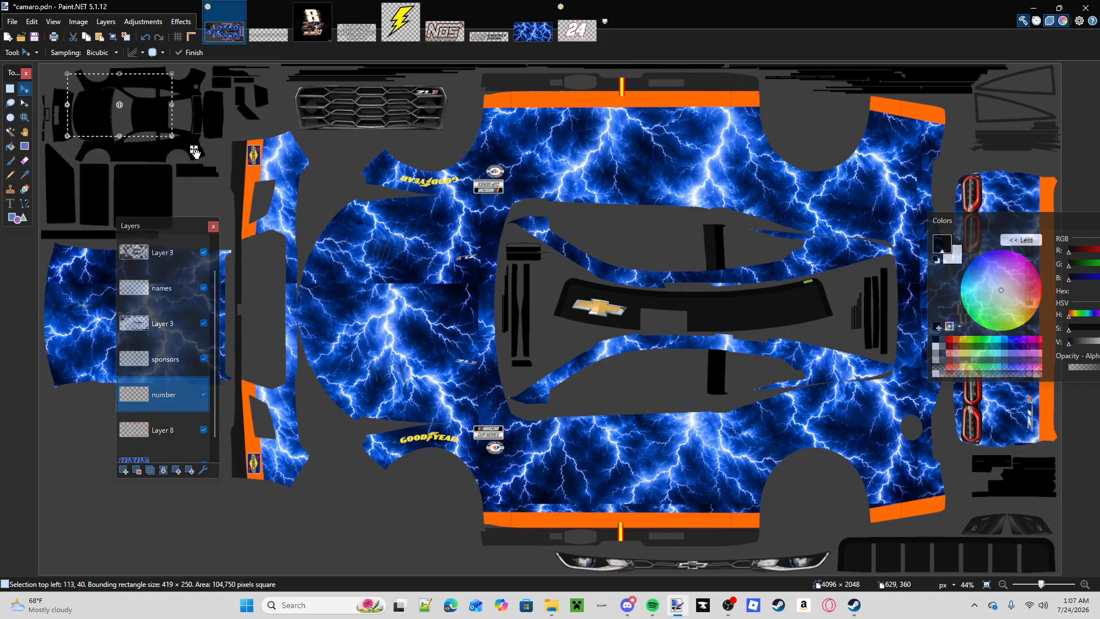
- Enlarge the 24 to about 497 × 333 px on the lower car side behind the front wheel, and place a copy rotated about 180° on the upper side
left_click_drag(189, 149, 694, 510)
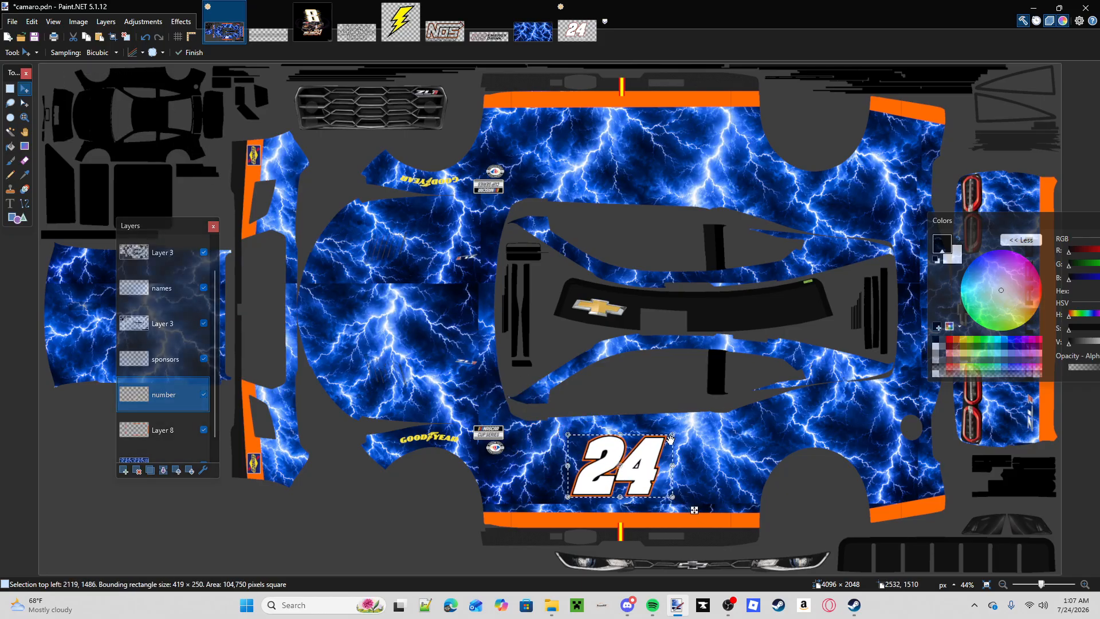
left_click_drag(672, 430, 693, 415)
left_click_drag(642, 453, 600, 451)
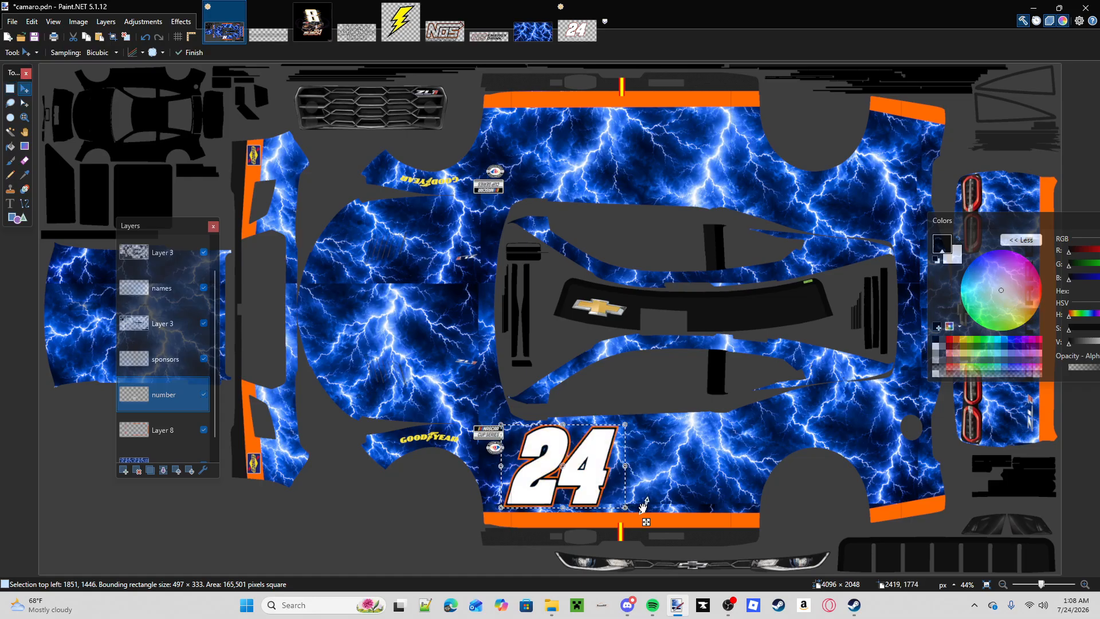
left_click_drag(646, 522, 481, 96)
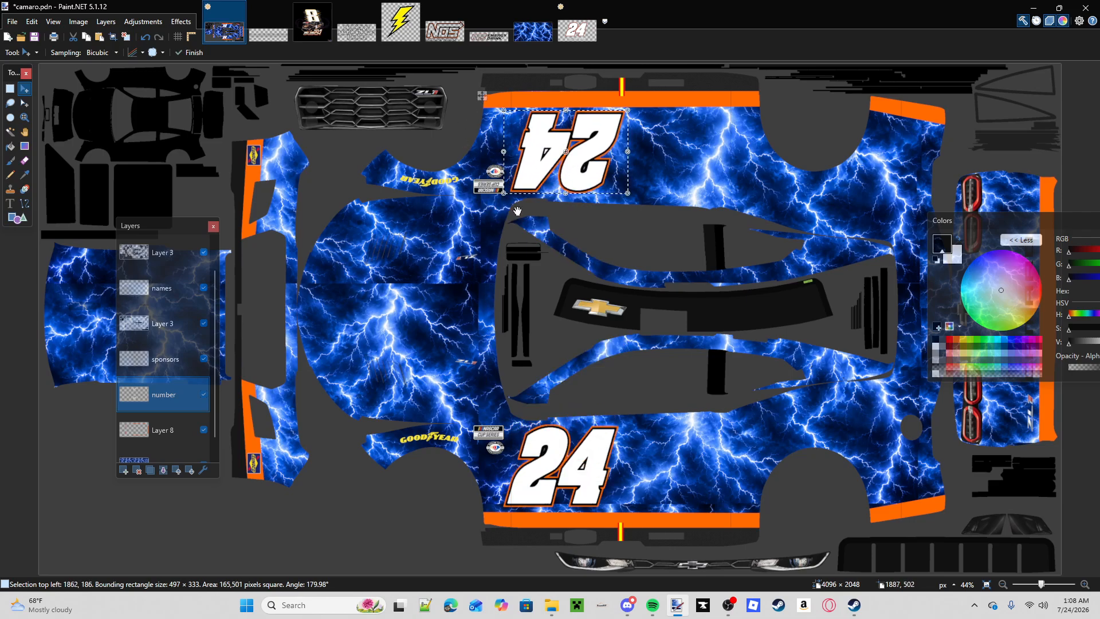
- Fill the letters of ENERGY in the NOS Energy Drink logo image with white
left_click(488, 32)
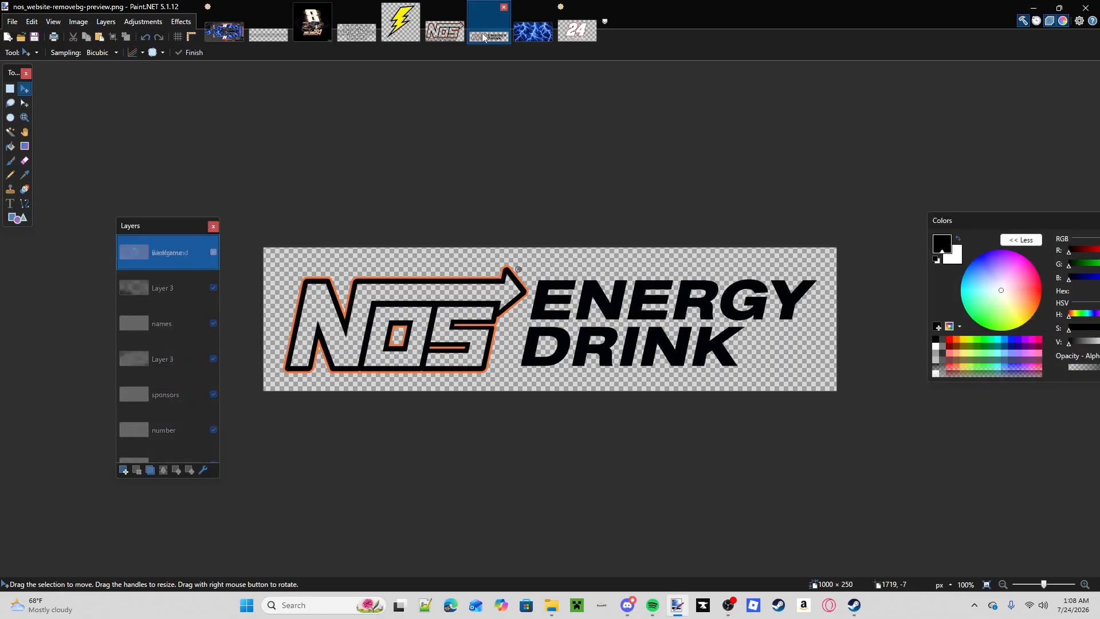
left_click(10, 146)
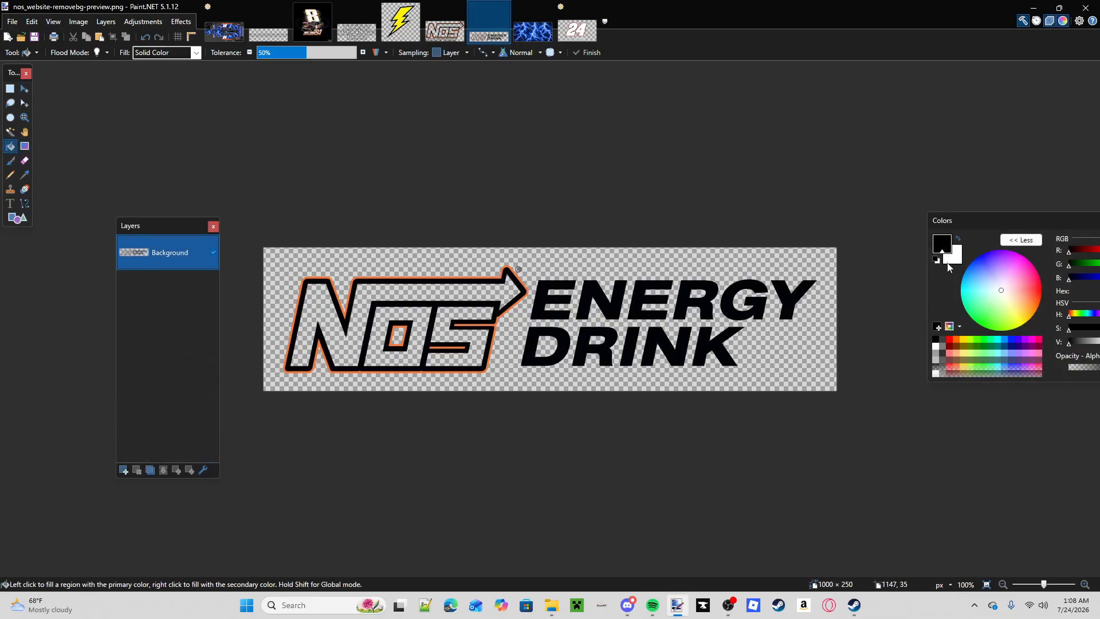
left_click(958, 239)
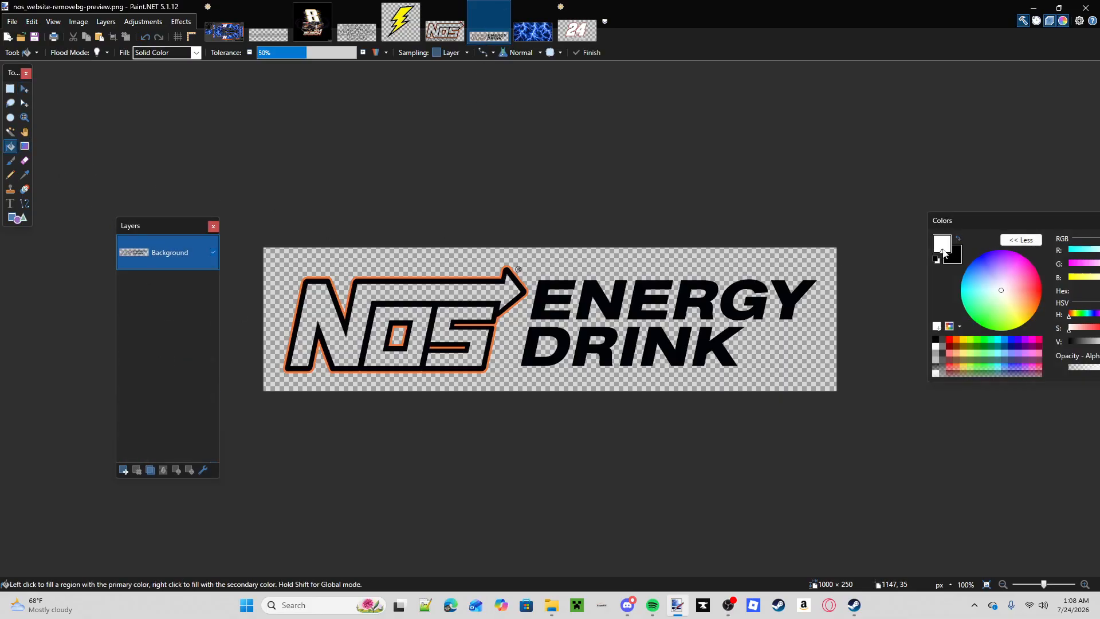
left_click(542, 298)
left_click(592, 294)
left_click(636, 297)
left_click(685, 299)
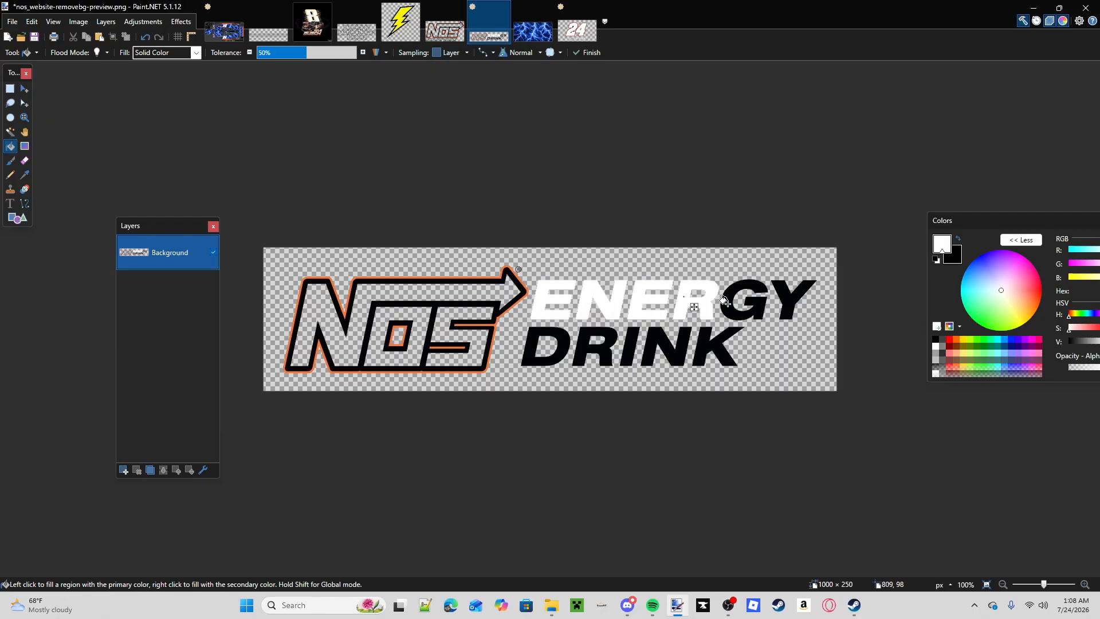
left_click(726, 301)
left_click(780, 293)
- Fill the letters of DRINK in the logo with white
left_click(711, 344)
left_click(684, 345)
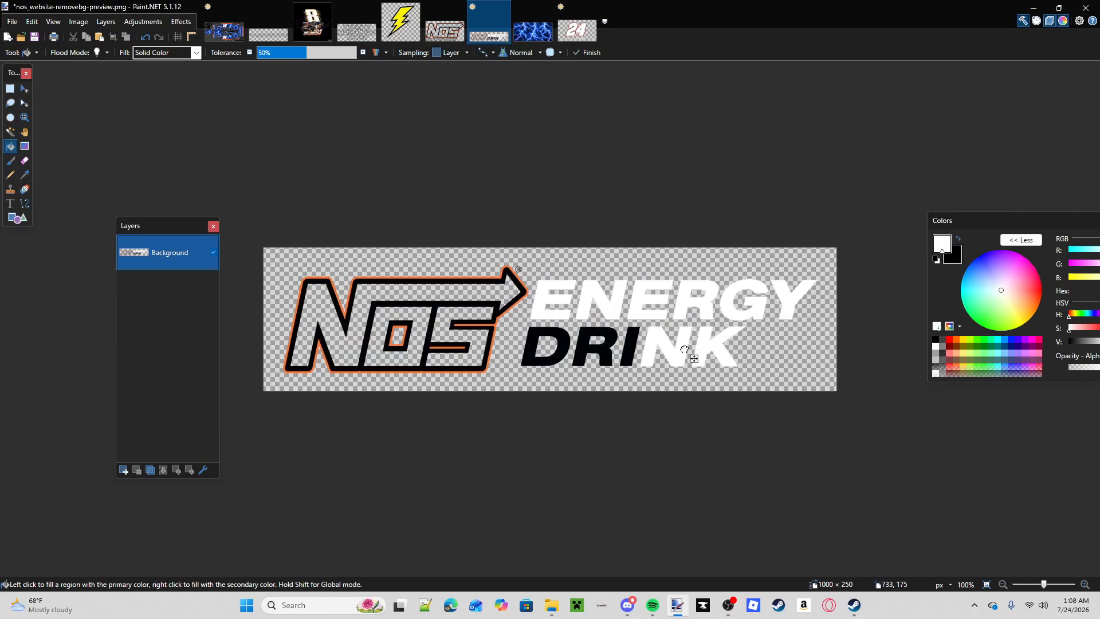
left_click(631, 345)
left_click(595, 346)
left_click(555, 345)
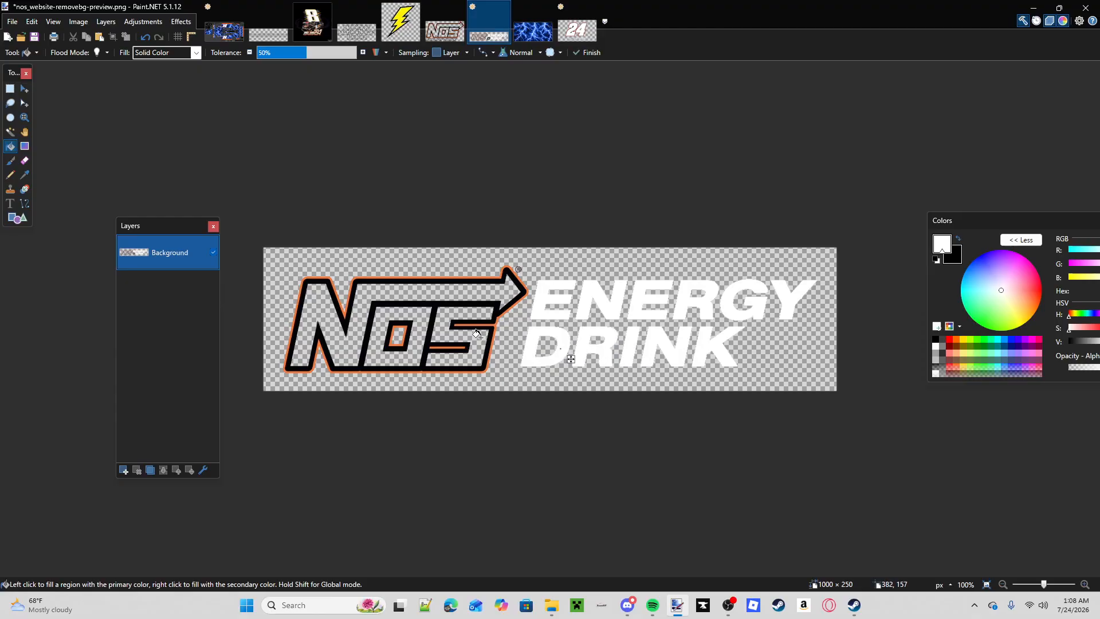
- Fill the transparent interiors of the N, O and S, including the arrow, with white inside their black outlines
left_click(476, 336)
left_click(417, 297)
left_click(392, 325)
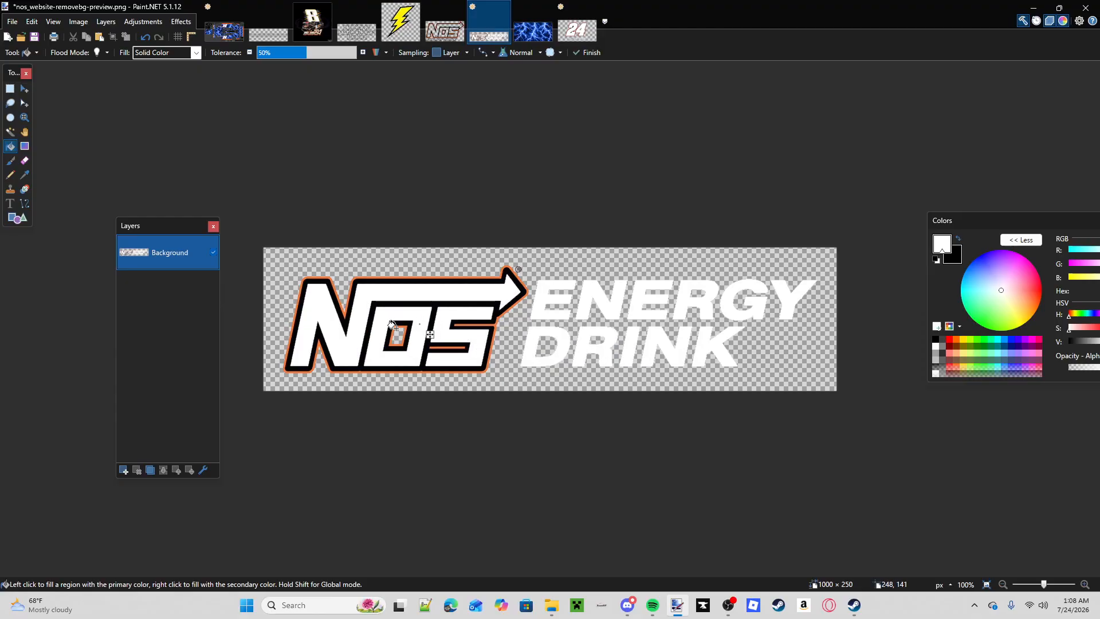
- Select the entire 1000 × 250 px NOS Energy Drink logo image with a rectangular selection and copy it
left_click(9, 89)
left_click_drag(268, 269, 806, 384)
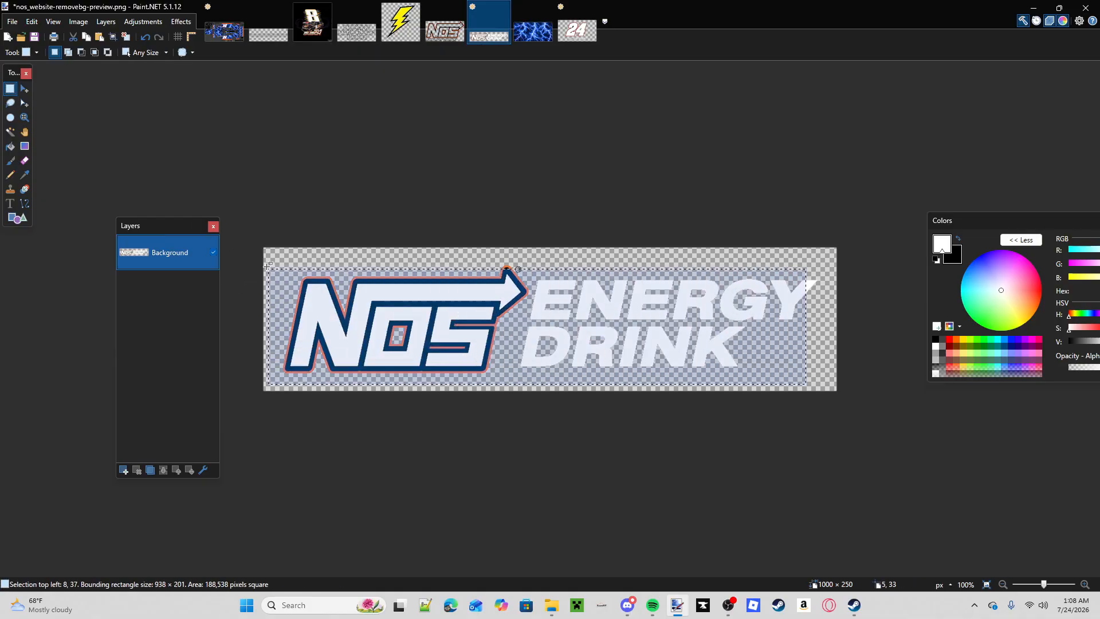
left_click_drag(266, 267, 832, 384)
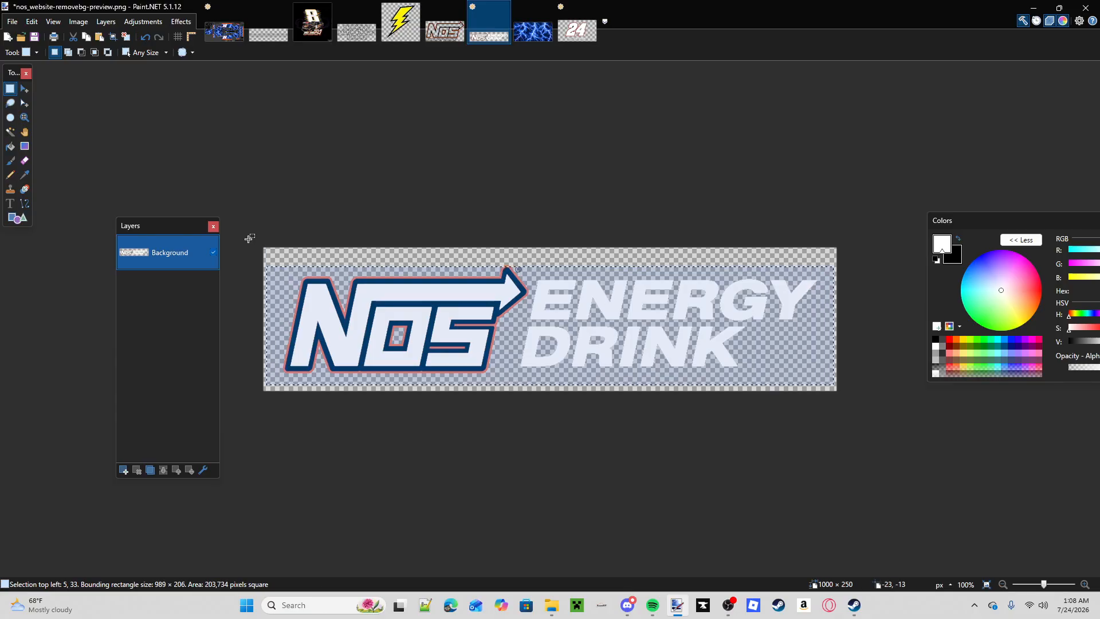
left_click_drag(245, 235, 934, 460)
- Paste the logo into the number layer of camaro.pdn, enlarged and tilted about 6.6°, behind the 24 on the lower car side
left_click(224, 31)
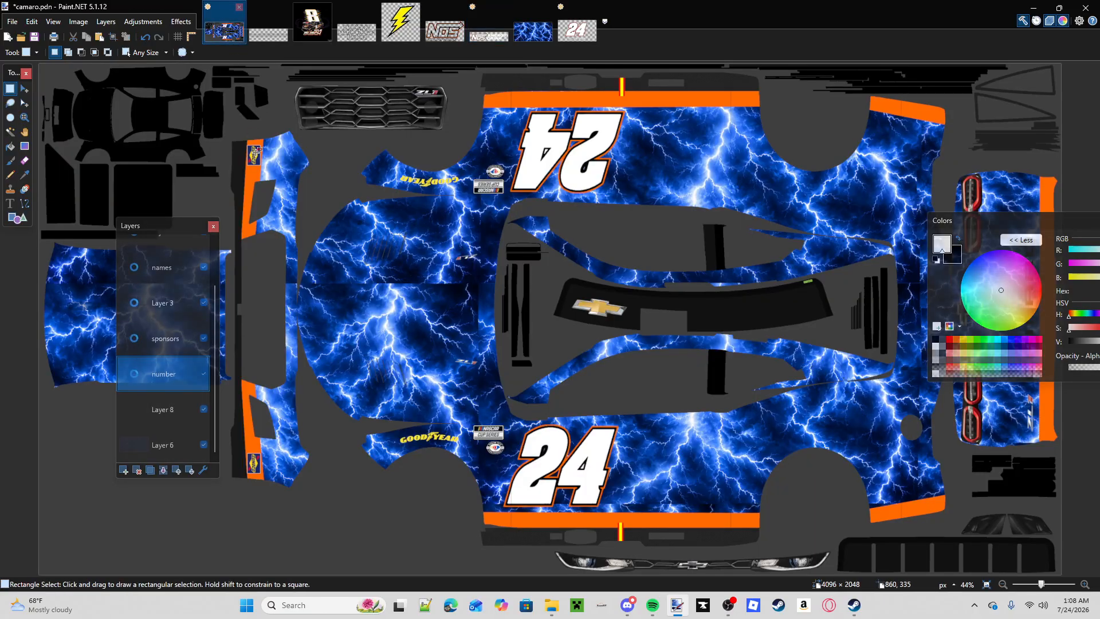
key("ctrl+v")
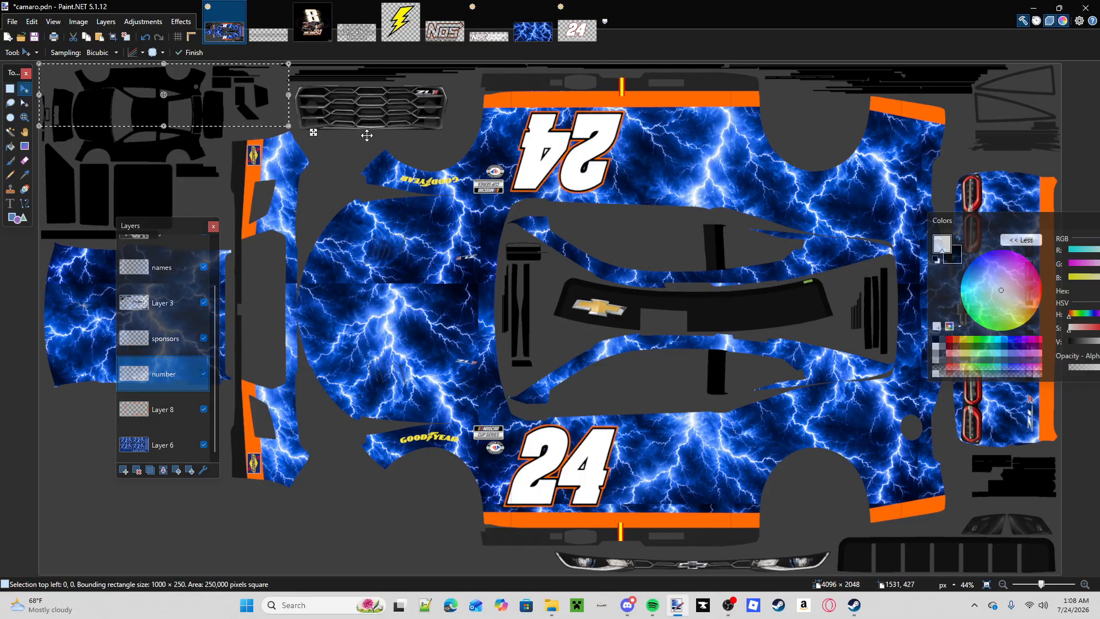
left_click_drag(289, 132, 953, 463)
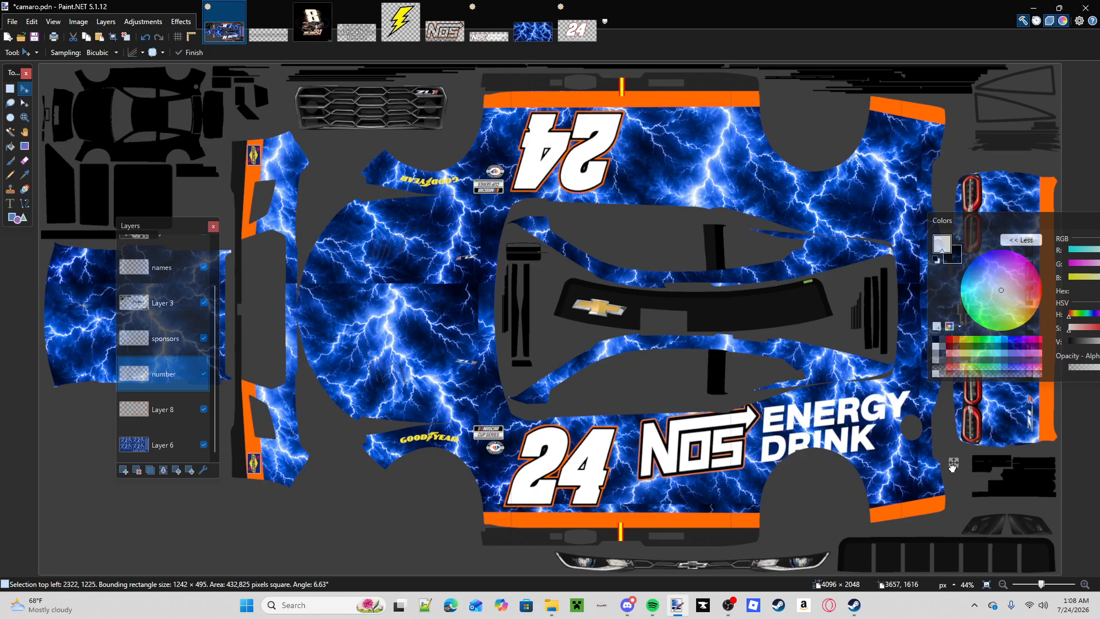
- Place a copy of the NOS Energy Drink logo, rotated about 180°, behind the 24 on the upper car side and deselect it
left_click(10, 89)
key("m")
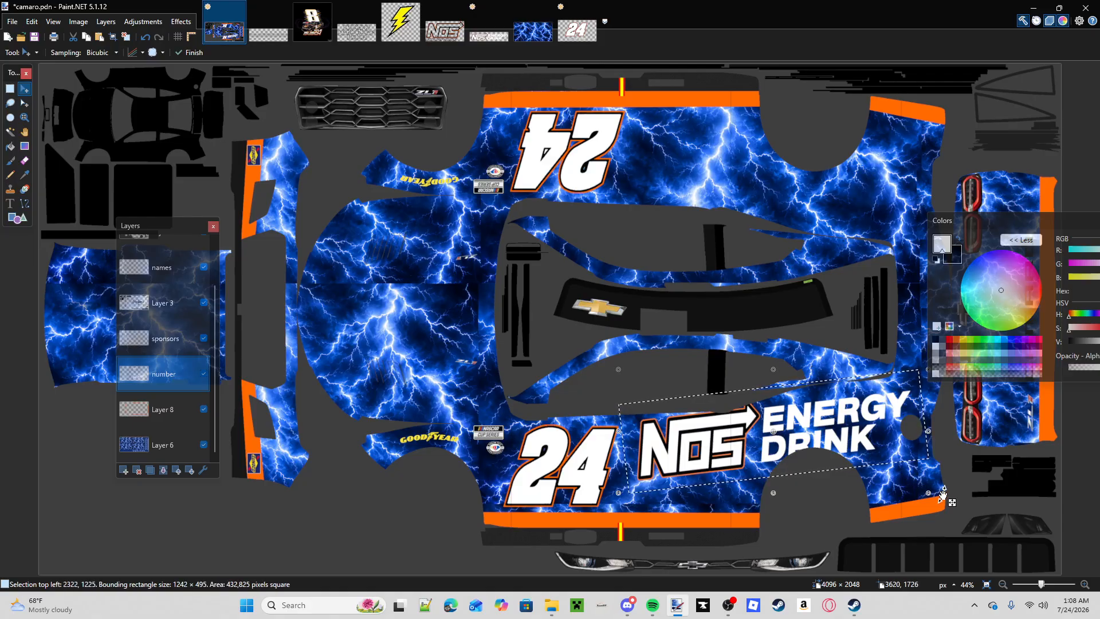
left_click_drag(943, 494, 634, 354)
left_click_drag(722, 410, 725, 171)
left_click_drag(628, 112, 626, 91)
mouse_move(803, 204)
left_mouse_down()
mouse_move(779, 197)
mouse_move(795, 198)
left_mouse_up()
key("ctrl+d")
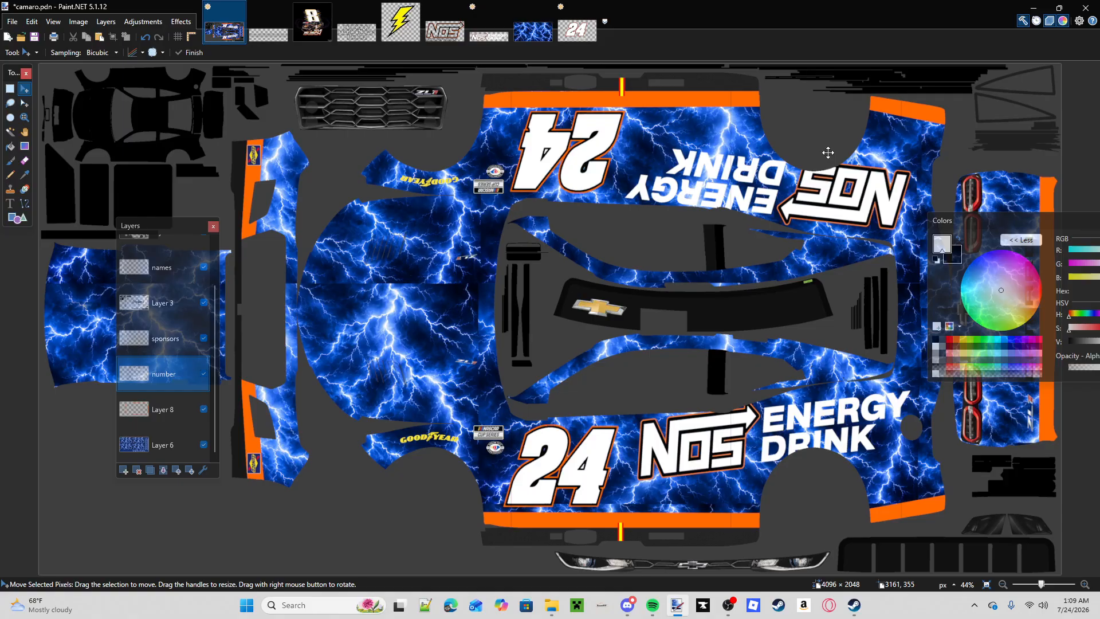
left_click(636, 610)
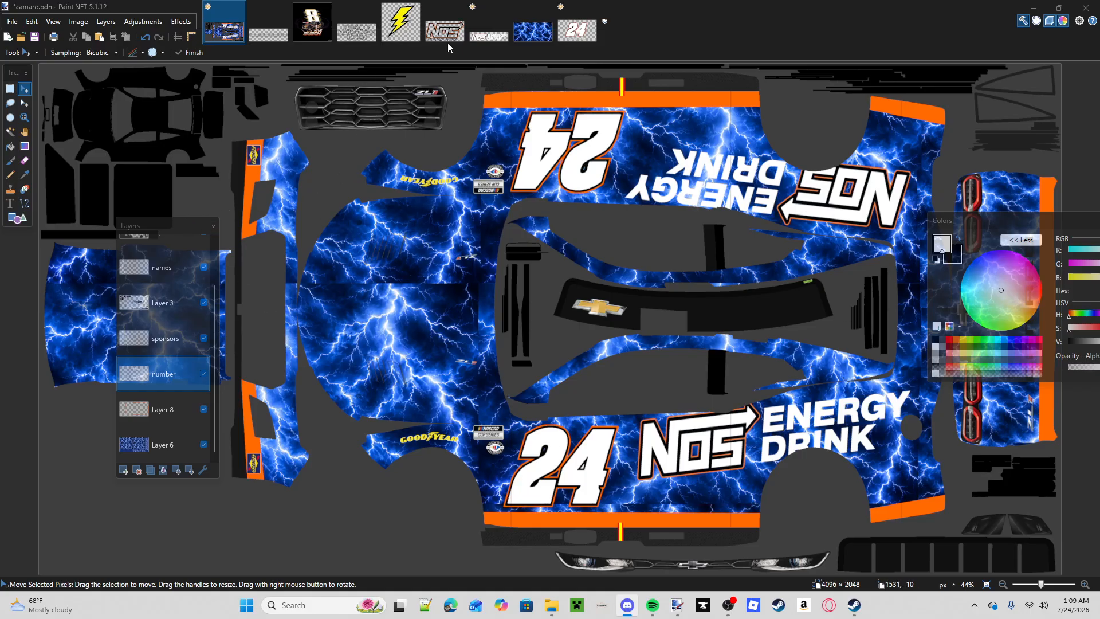
- Copy the 24 from its source image, paste it into camaro.pdn and move it onto the separate roof panel
left_click(573, 35)
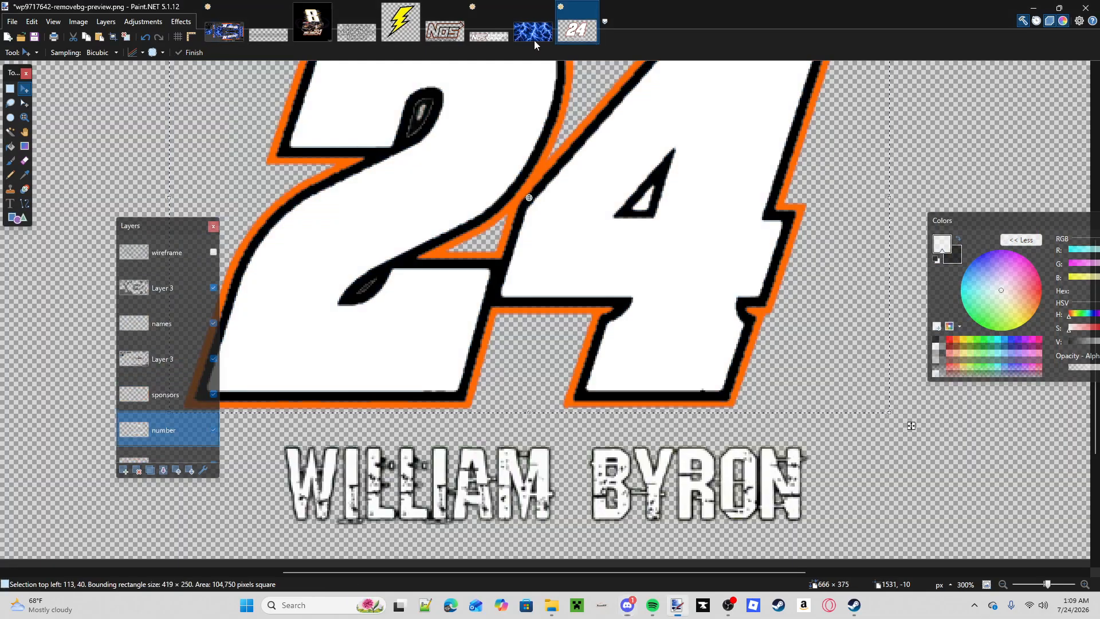
key("s")
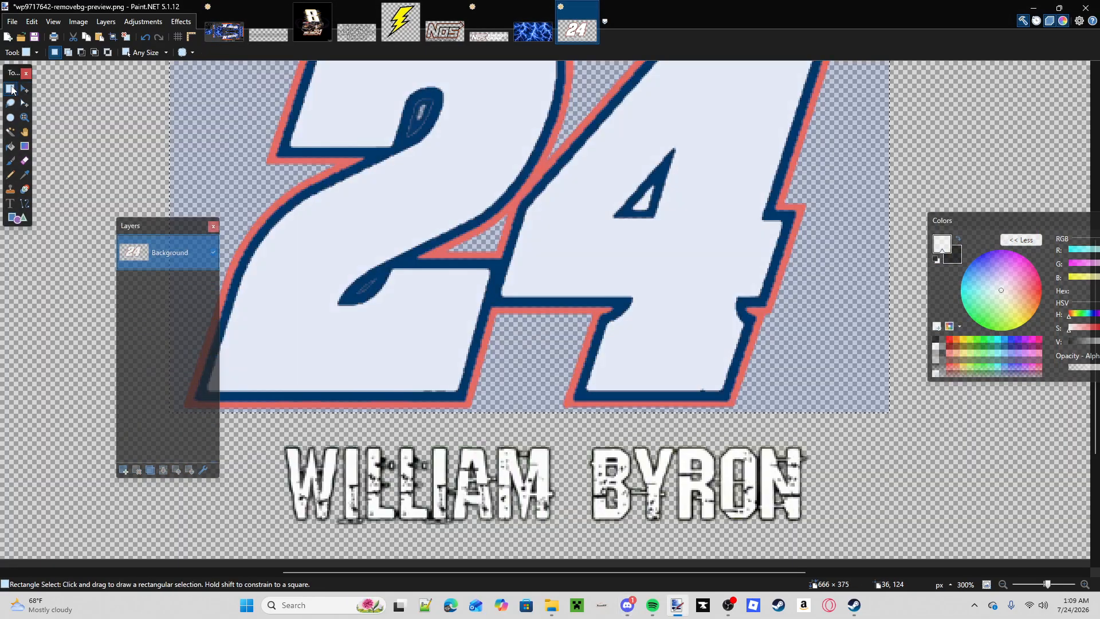
left_click(224, 33)
left_click_drag(184, 227, 180, 509)
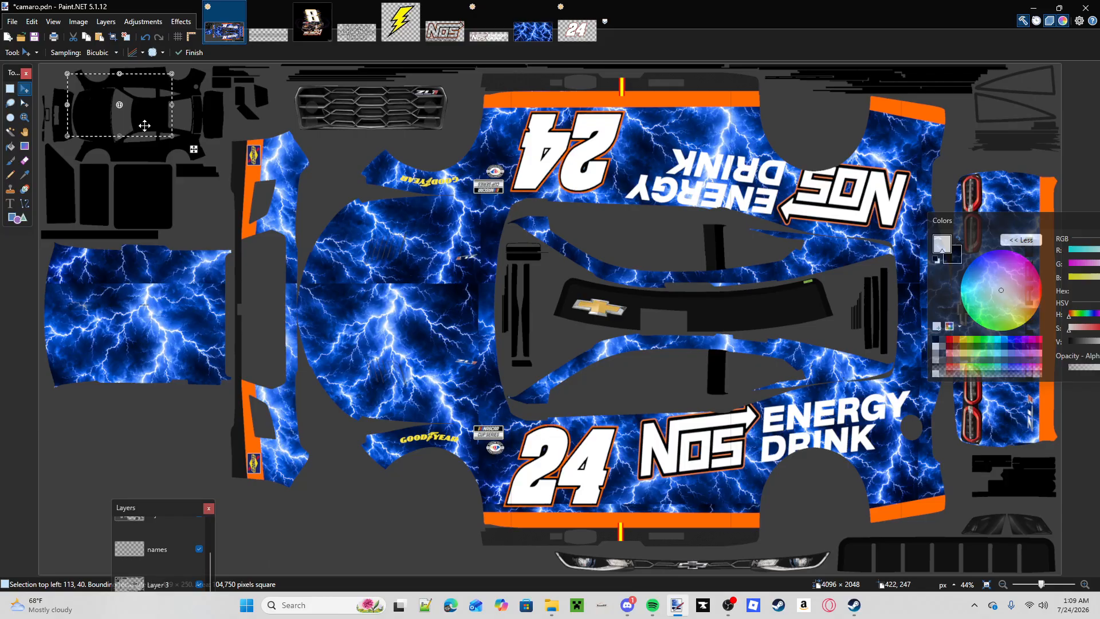
left_click_drag(145, 125, 203, 350)
left_click_drag(1009, 221, 1099, 220)
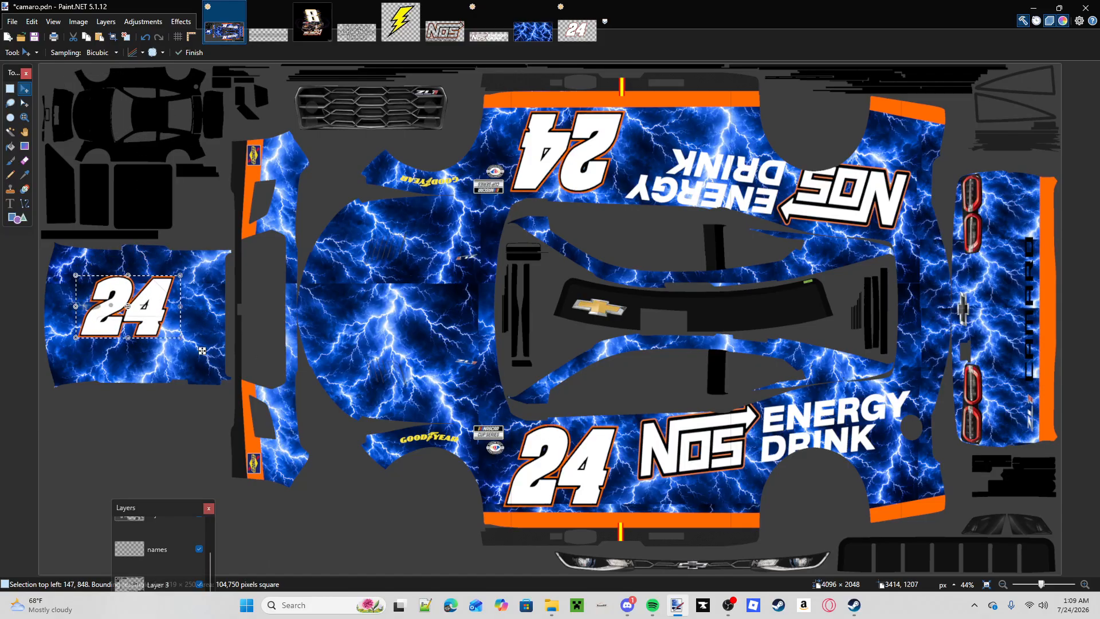
- Enlarge the 24 on the roof panel to about 610 px wide and centre it there
key("alt+Tab")
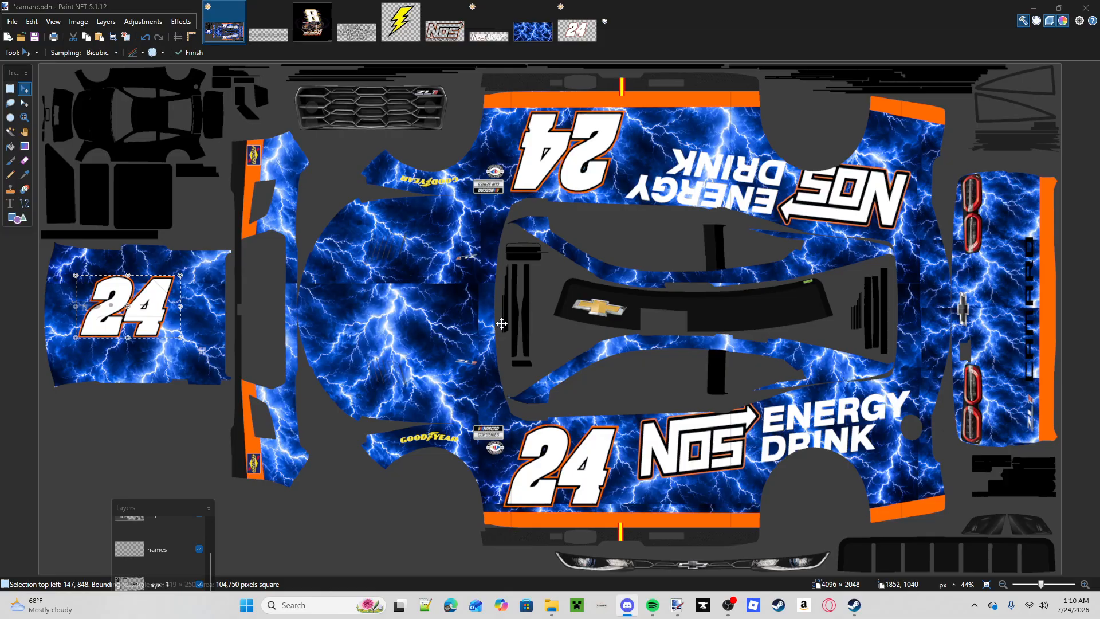
left_click(172, 340)
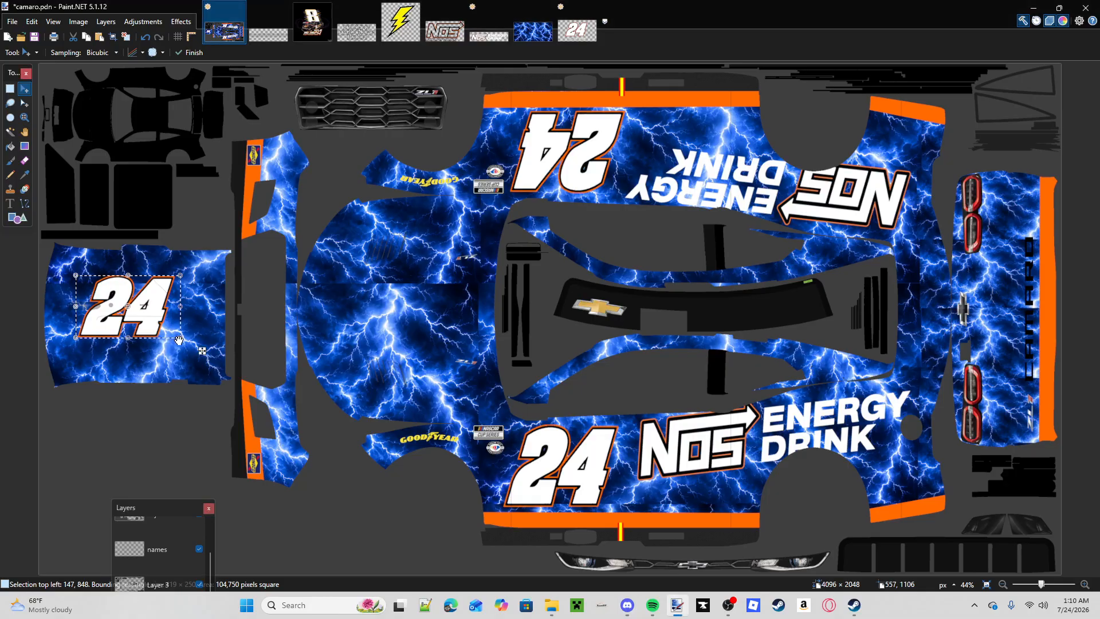
mouse_move(177, 340)
left_mouse_down()
mouse_move(227, 374)
mouse_move(192, 351)
left_mouse_up()
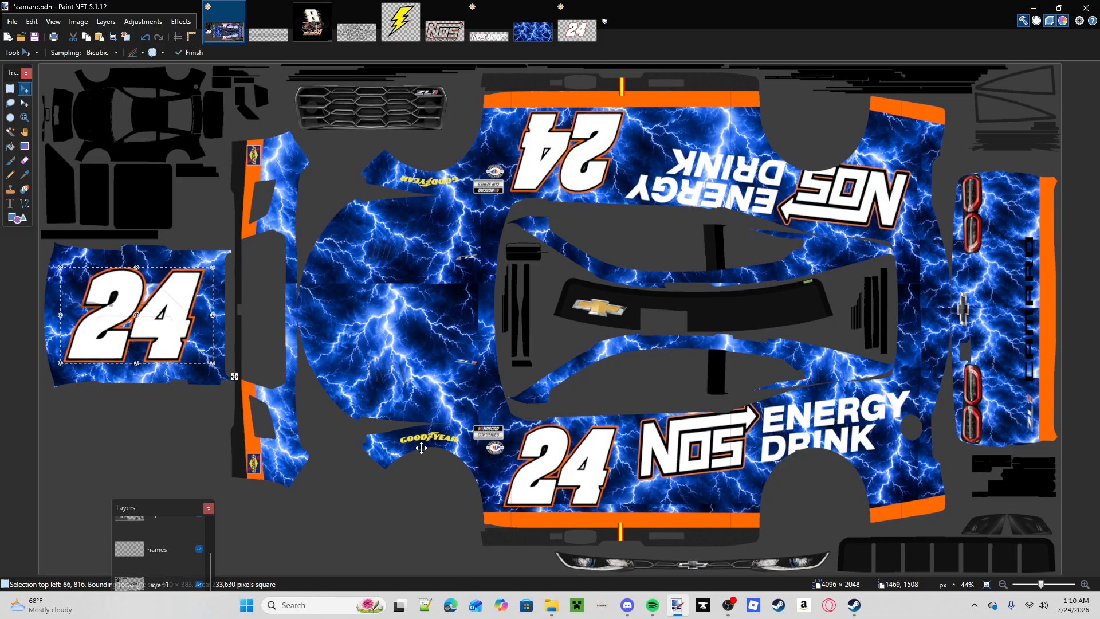
- Paste another 24, shrink it, rotate it about a quarter turn and place it on the upper end of the front bumper
key("ctrl+v")
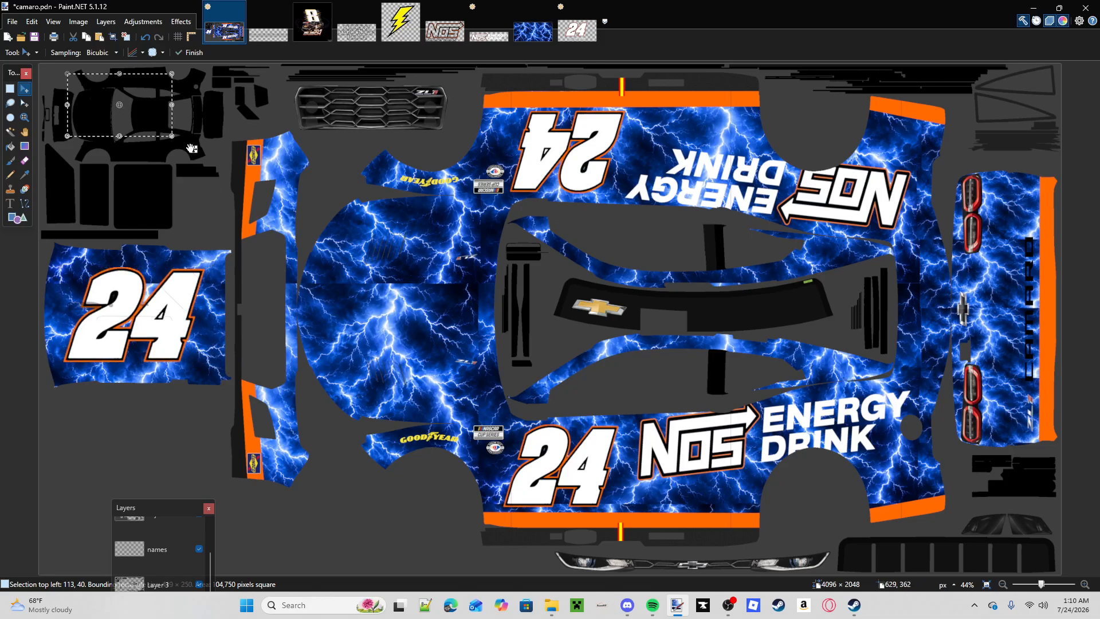
left_click_drag(156, 111, 375, 226)
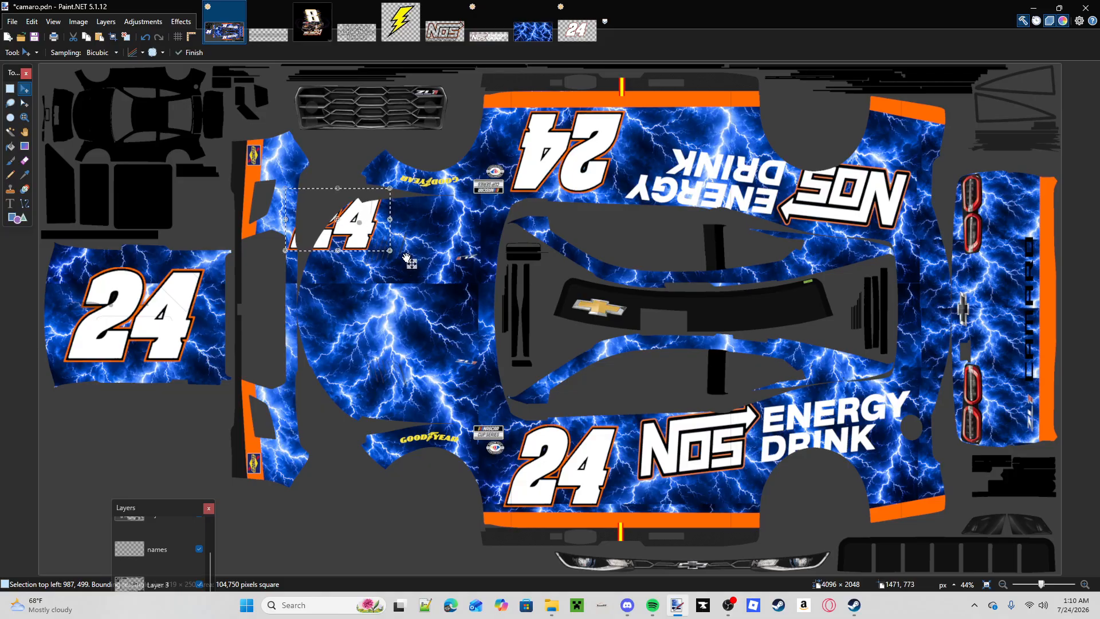
left_click_drag(412, 264, 281, 306)
left_click_drag(362, 279, 271, 198)
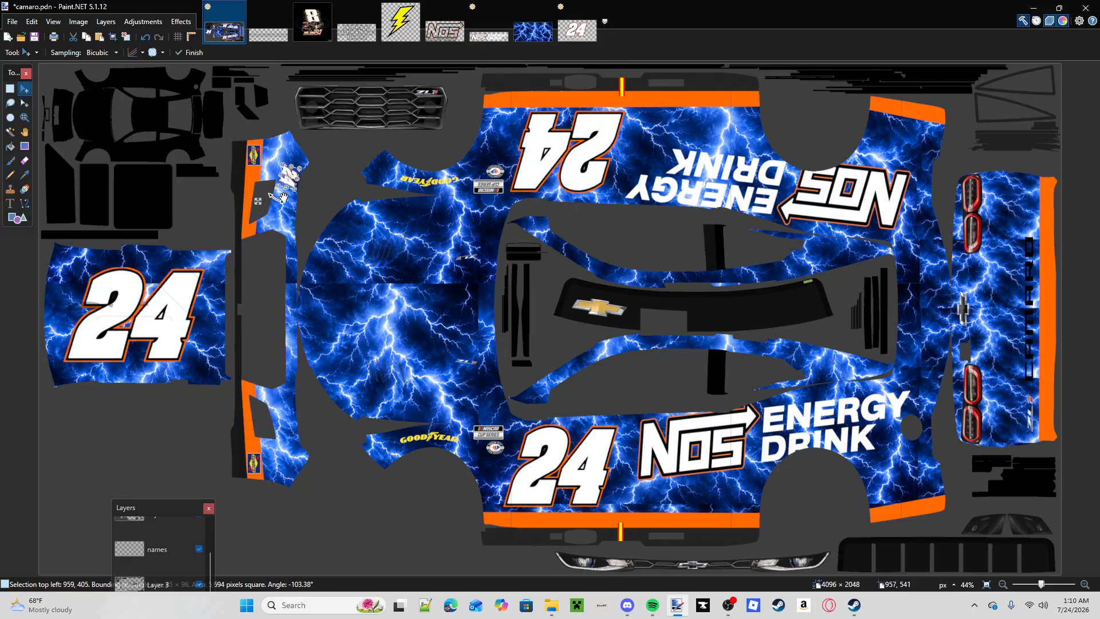
key("ctrl+d")
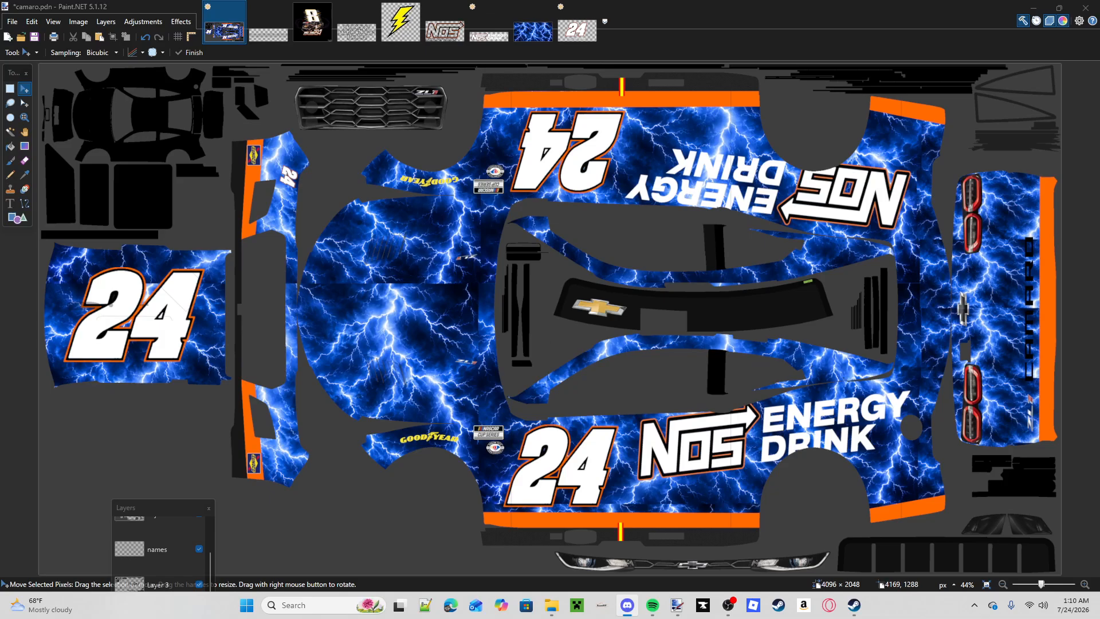
- Paste another 24 and place it, shrunk and turned about 90°, beside the upper taillights on the rear bumper
left_click(465, 409)
key("ctrl+v")
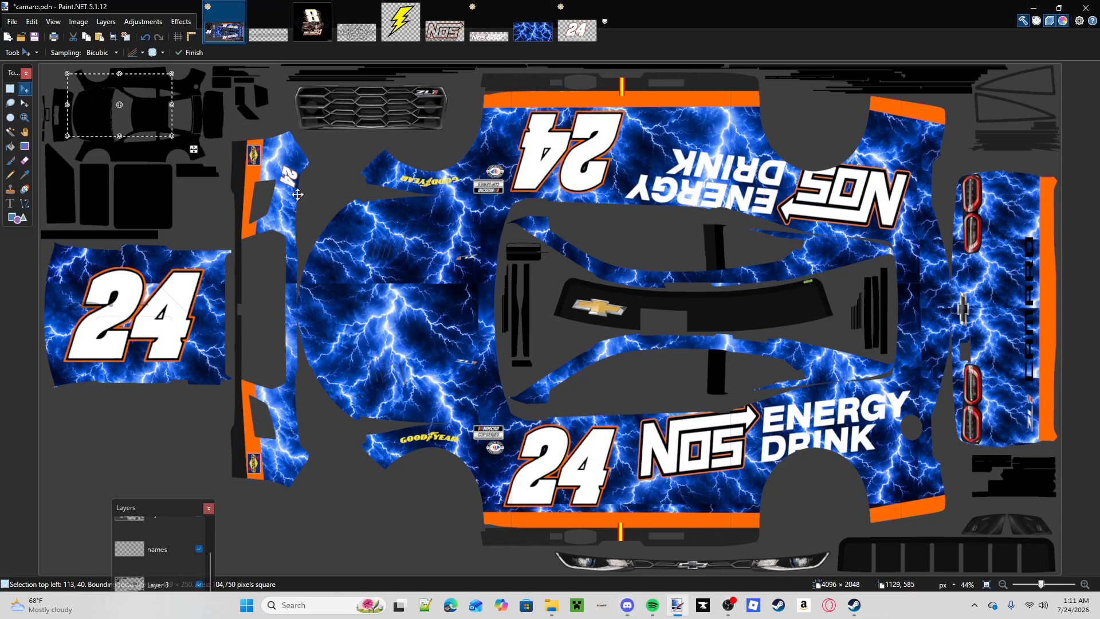
left_click_drag(120, 114, 959, 333)
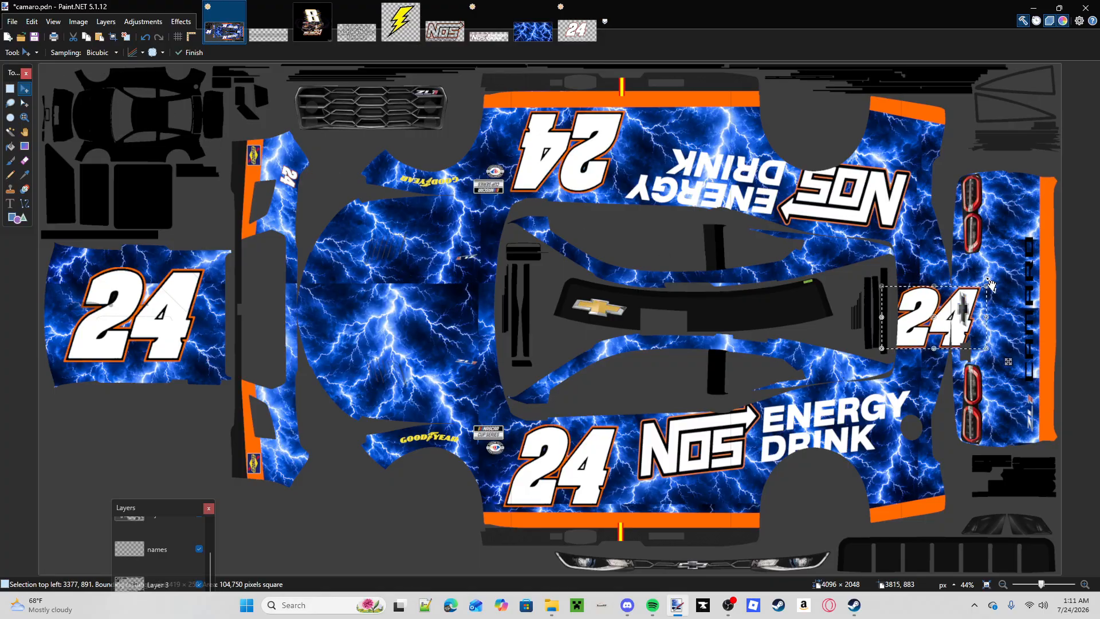
left_click_drag(984, 285, 1017, 151)
key("ctrl+d")
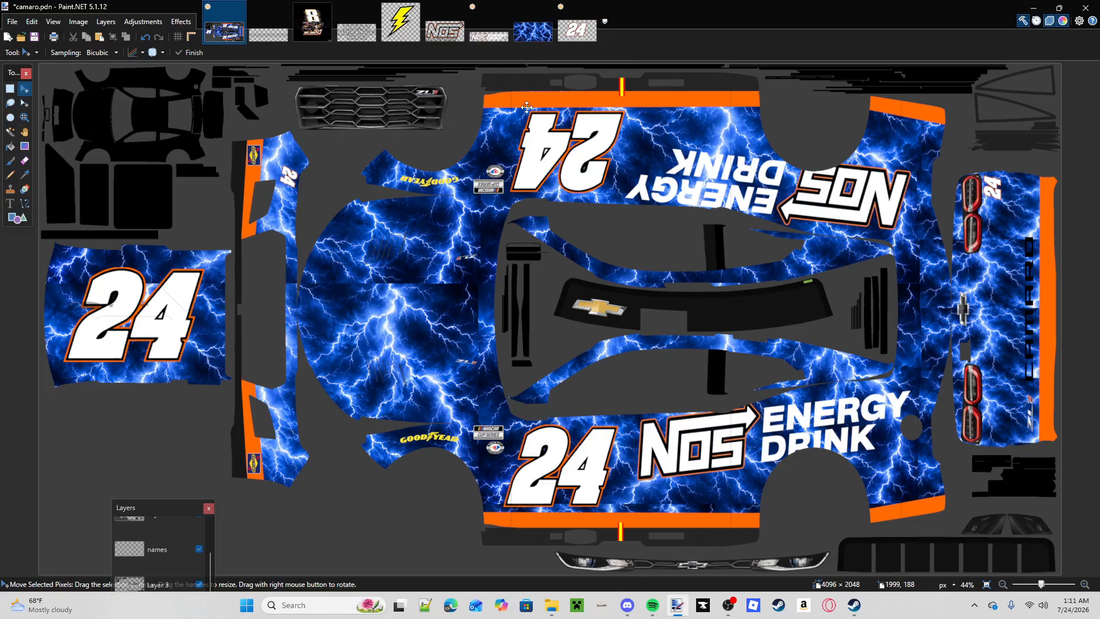
- Recolour the yellow lightning bolt image with orange FF6A00 sampled from the outline of the 24
left_click(401, 22)
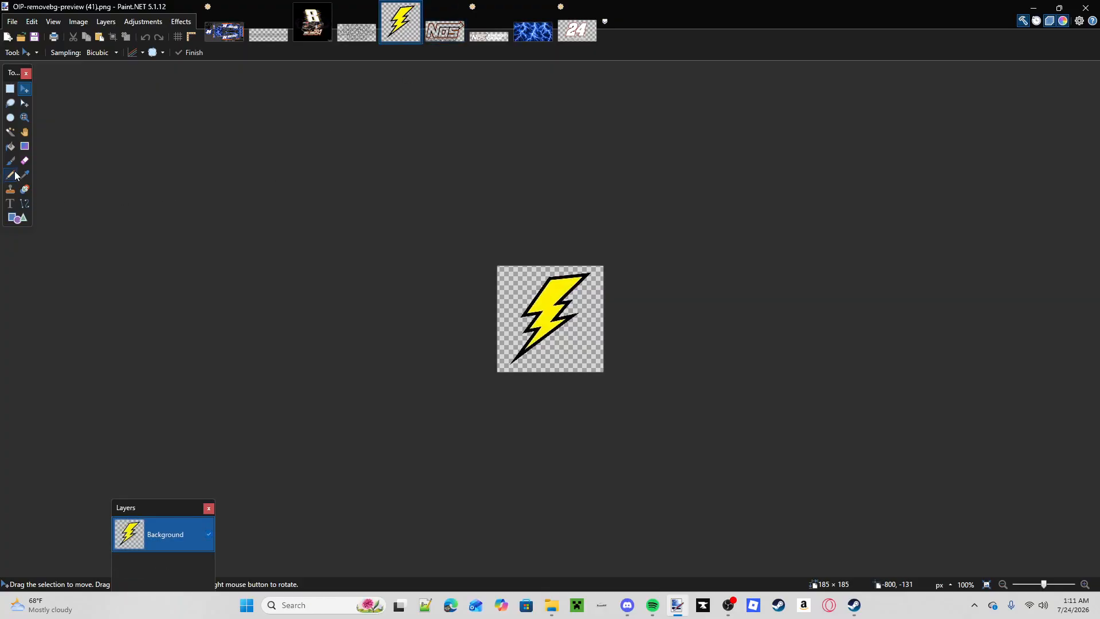
left_click(10, 148)
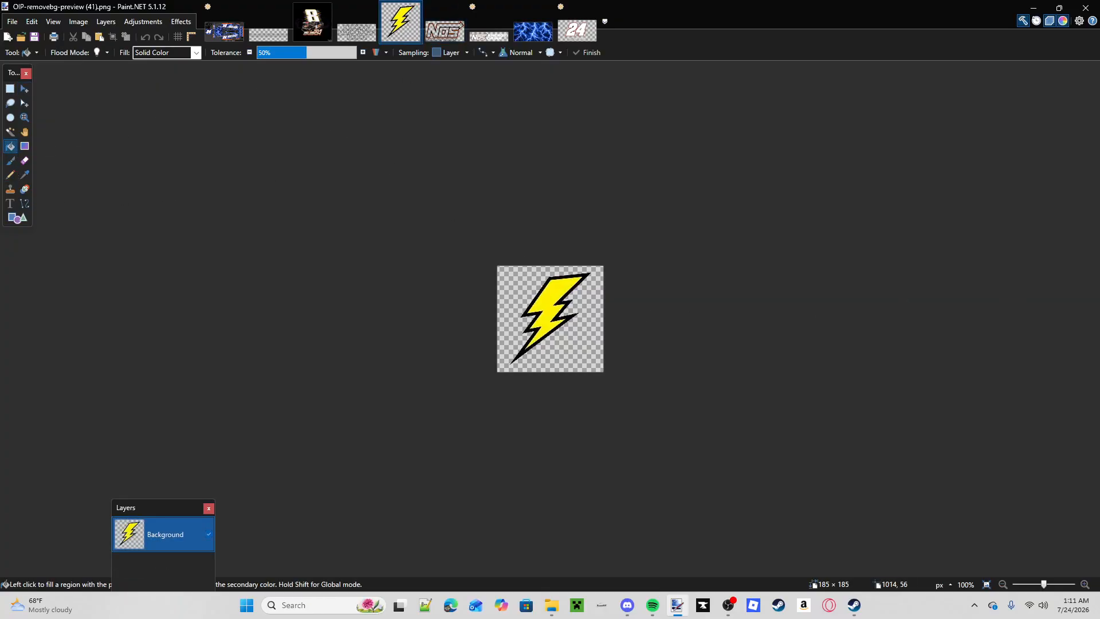
key("F8")
left_click_drag(407, 308, 226, 184)
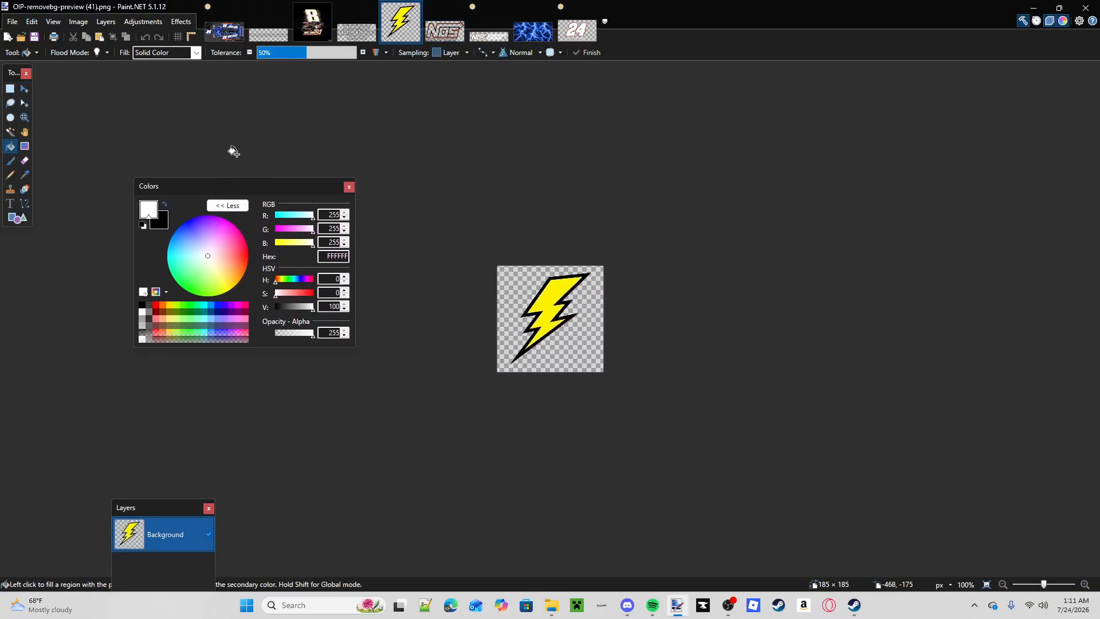
left_click(576, 29)
left_click(25, 175)
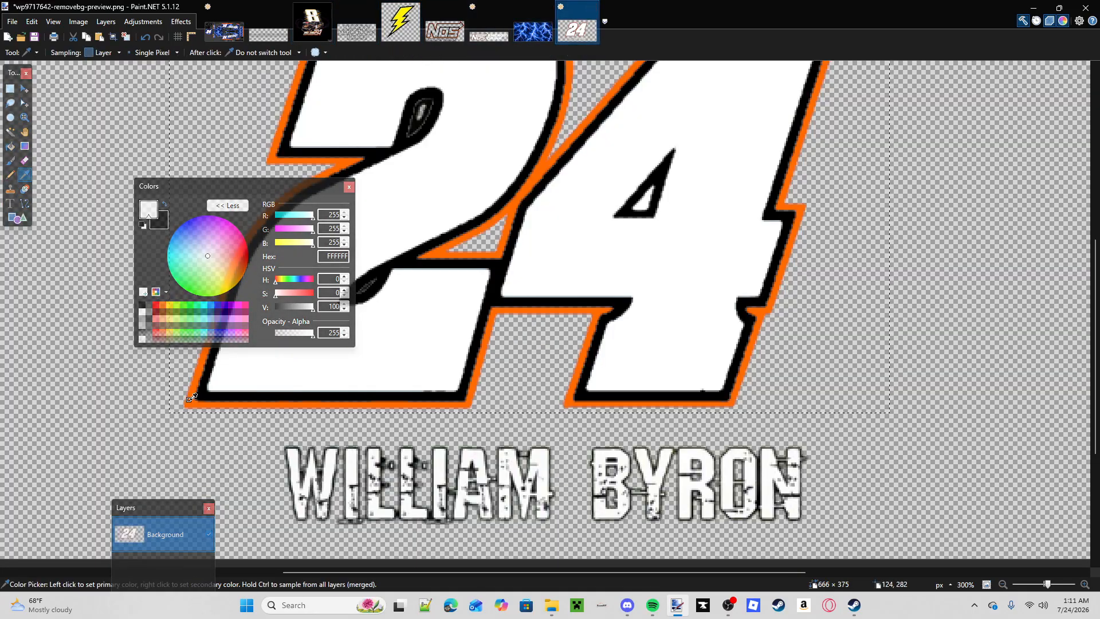
left_click(191, 398)
left_click(398, 26)
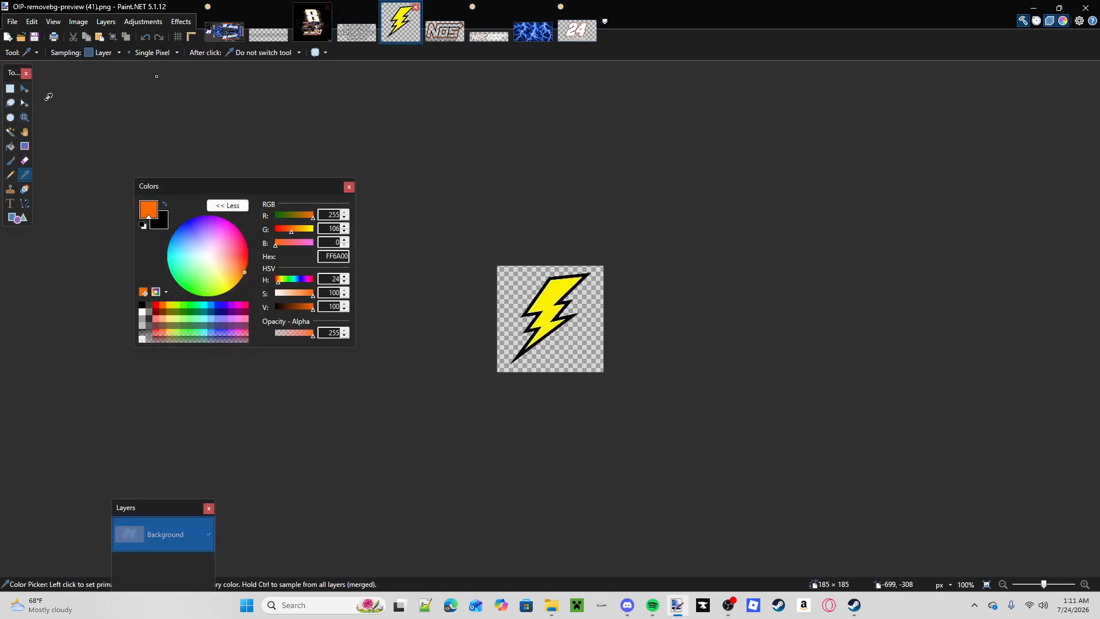
left_click(10, 147)
left_click(543, 302)
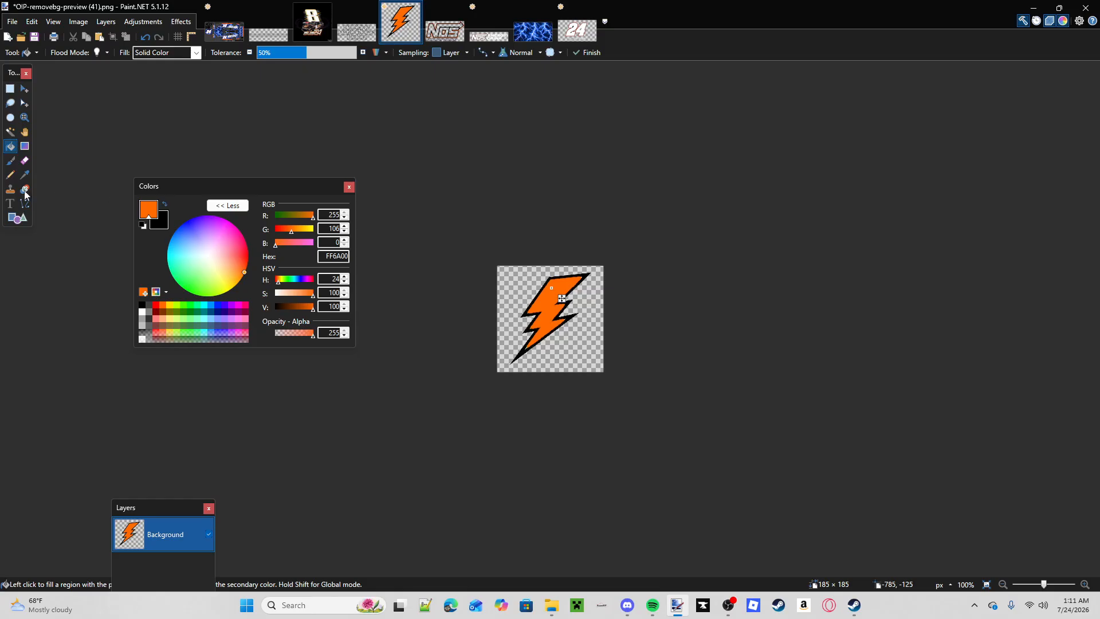
- Copy the entire orange lightning bolt image and paste it into the camaro template on the sponsors layer, moved below the number layer
left_click(11, 89)
left_click_drag(475, 249, 775, 506)
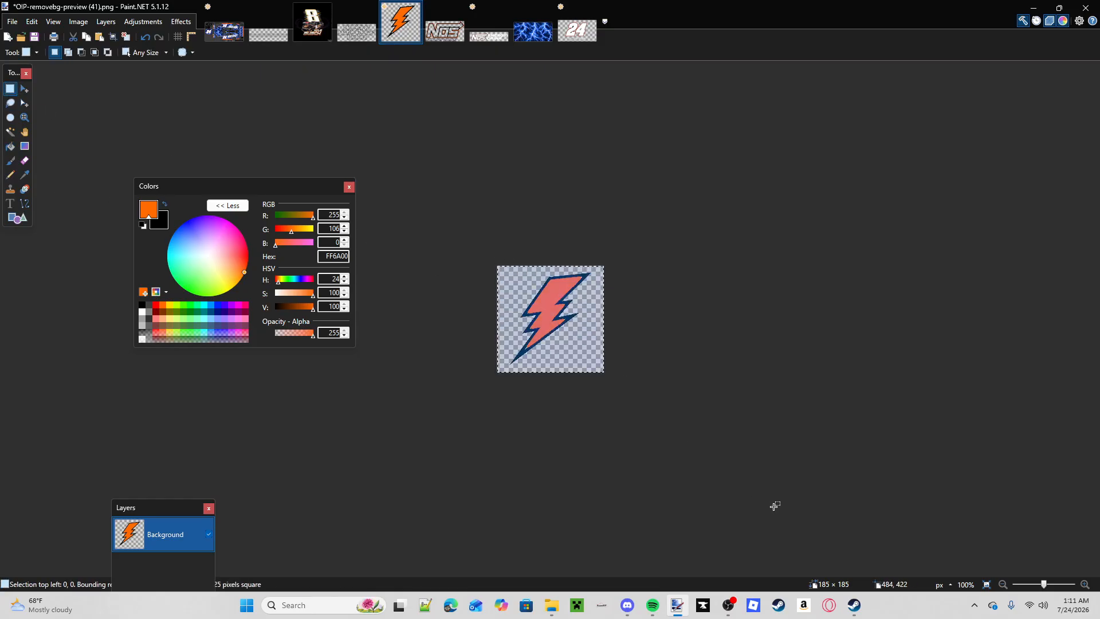
left_click(224, 32)
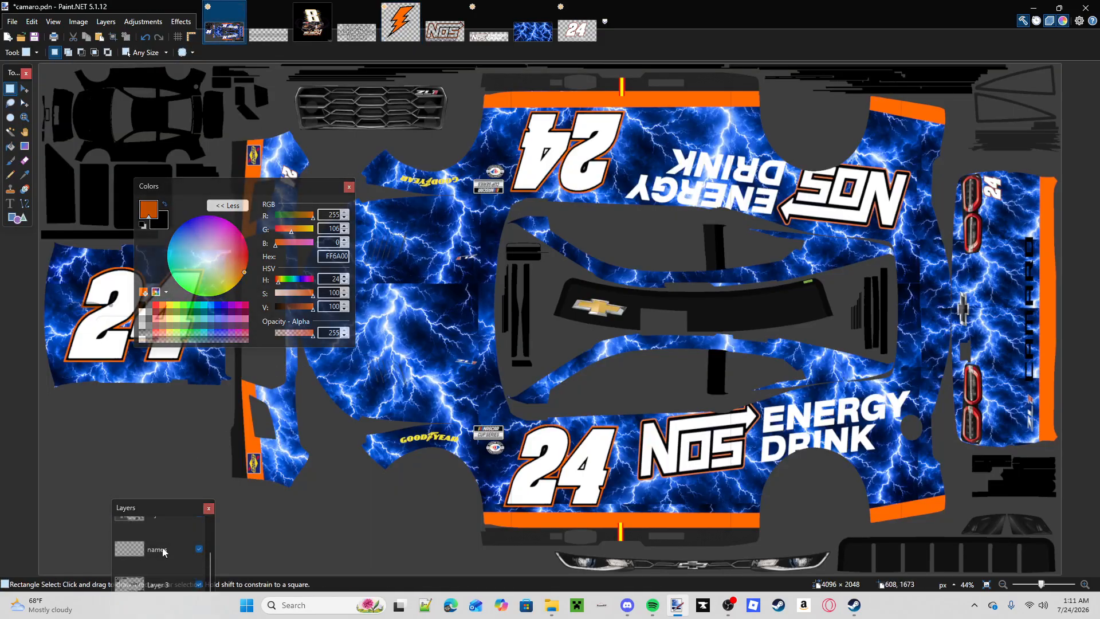
left_click_drag(170, 510, 201, 352)
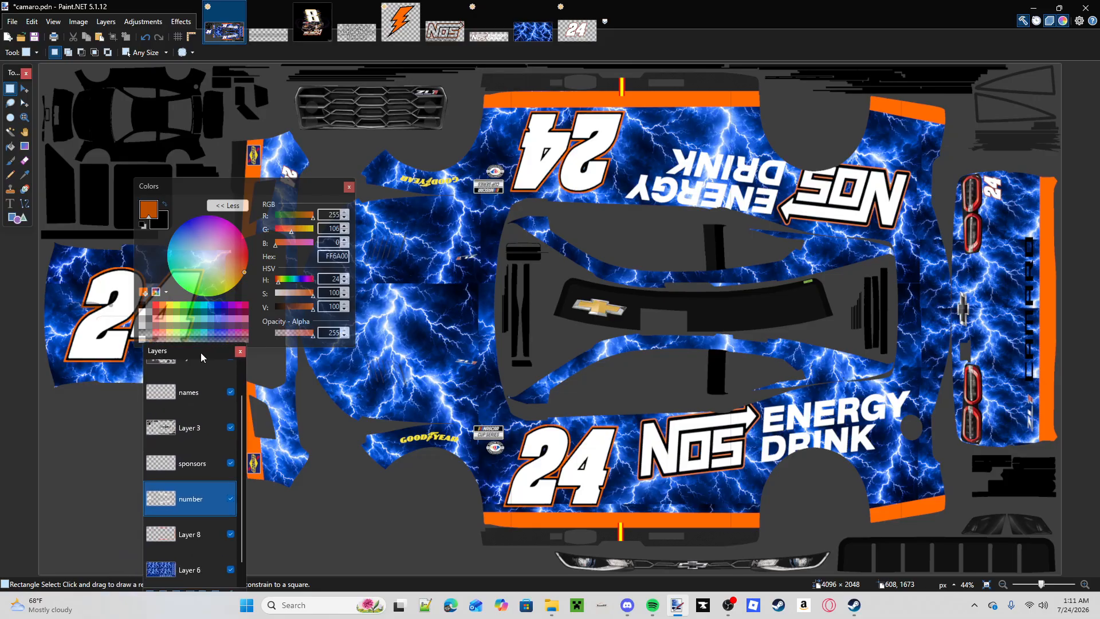
left_click(211, 465)
left_click(211, 498)
key("ctrl+v")
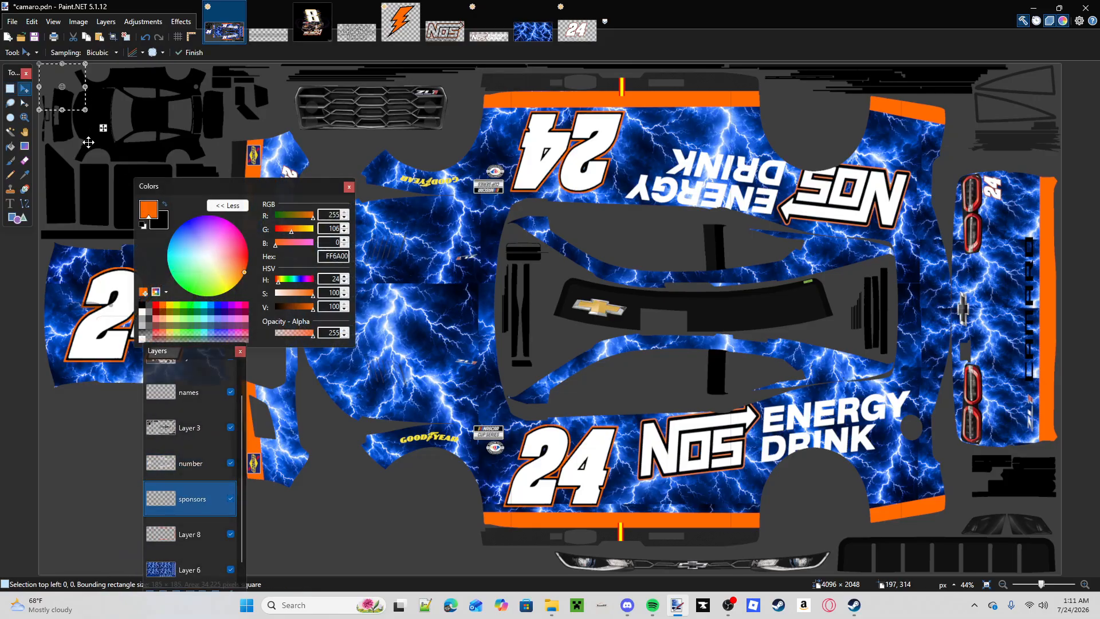
- Enlarge the bolt to about 974 × 656 px, tilt it about -3° and place it behind the lower side's NOS Energy Drink logo
left_click_drag(103, 129, 774, 527)
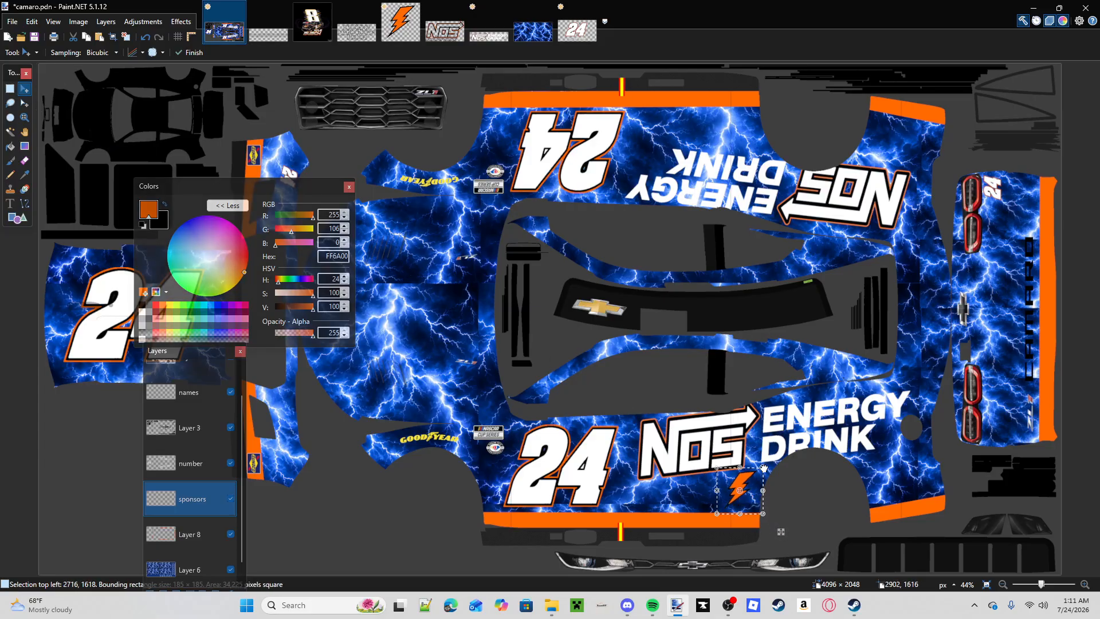
left_click_drag(764, 468, 873, 380)
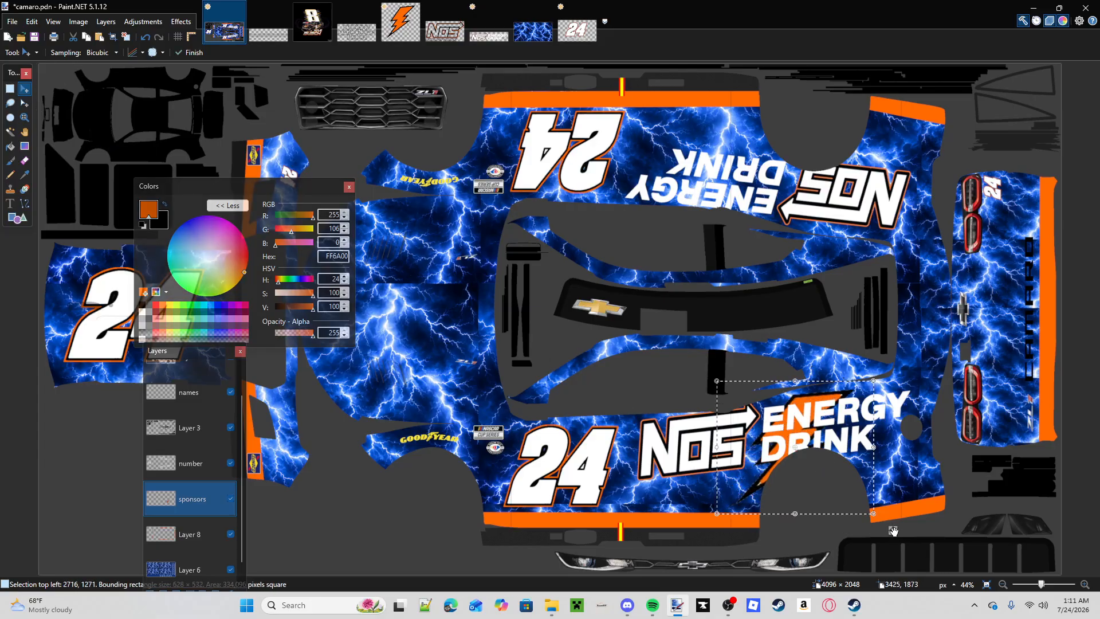
left_click_drag(894, 530, 836, 574)
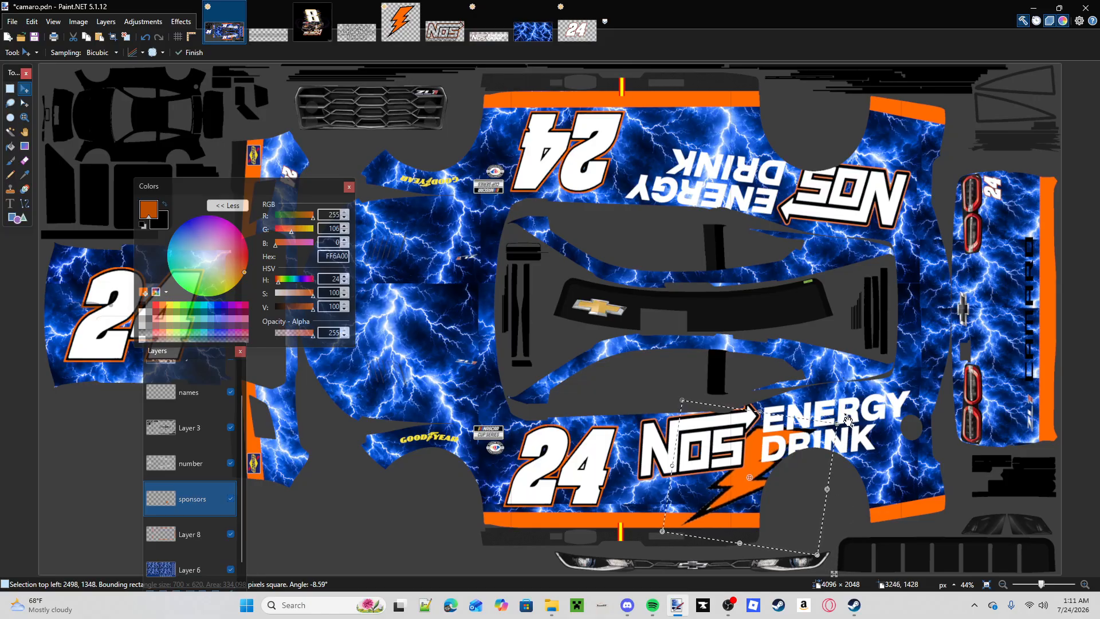
left_click_drag(848, 420, 915, 433)
key("ctrl+d")
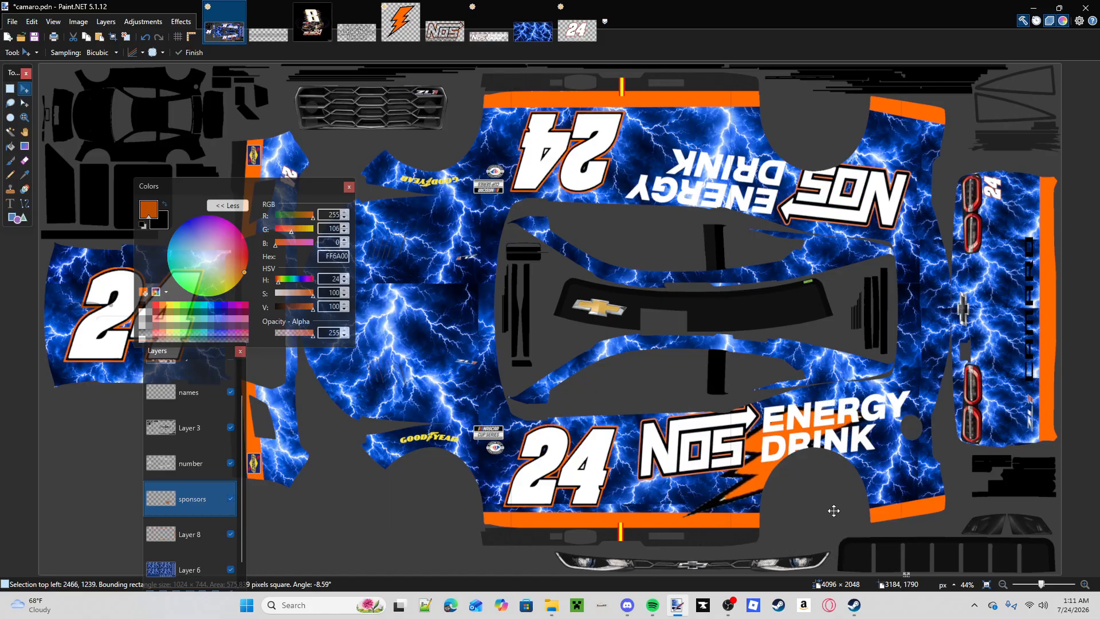
left_click_drag(831, 508, 901, 552)
left_click_drag(827, 503, 822, 507)
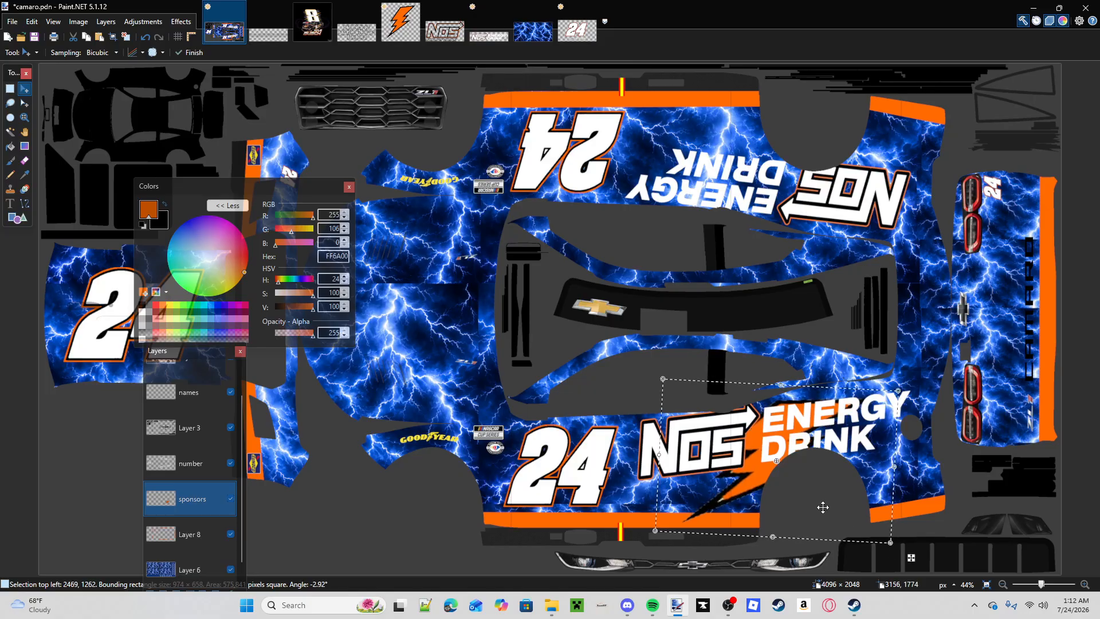
- Duplicate the bolt onto the upper side panel, rotate it about a half turn and fit it behind the NOS Energy Drink logo there
left_click(11, 91)
key("m")
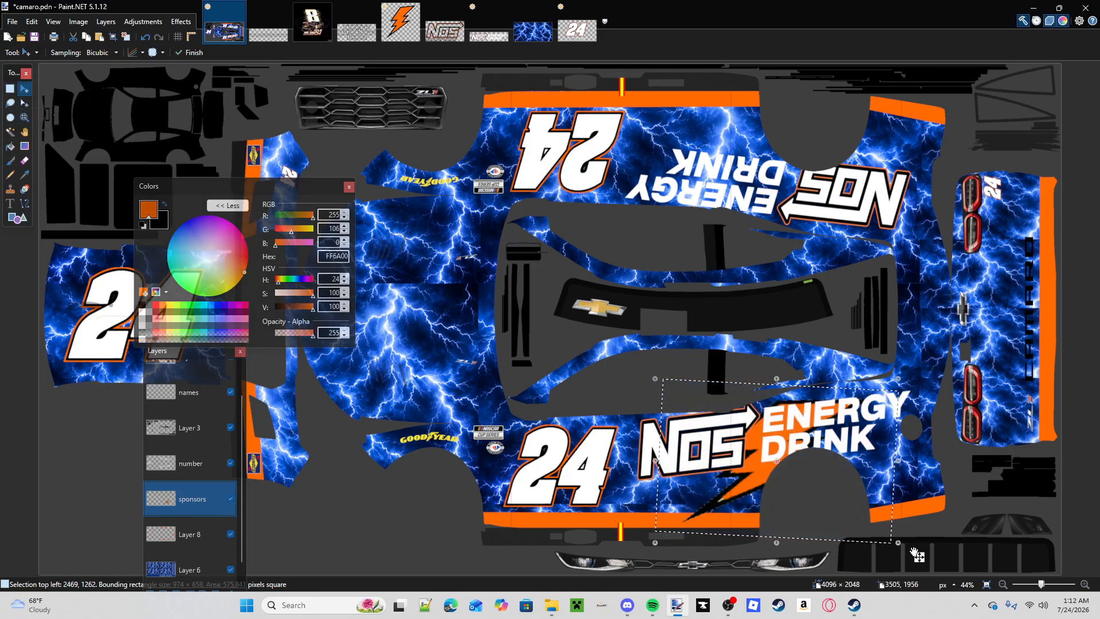
left_click_drag(920, 558, 791, 406)
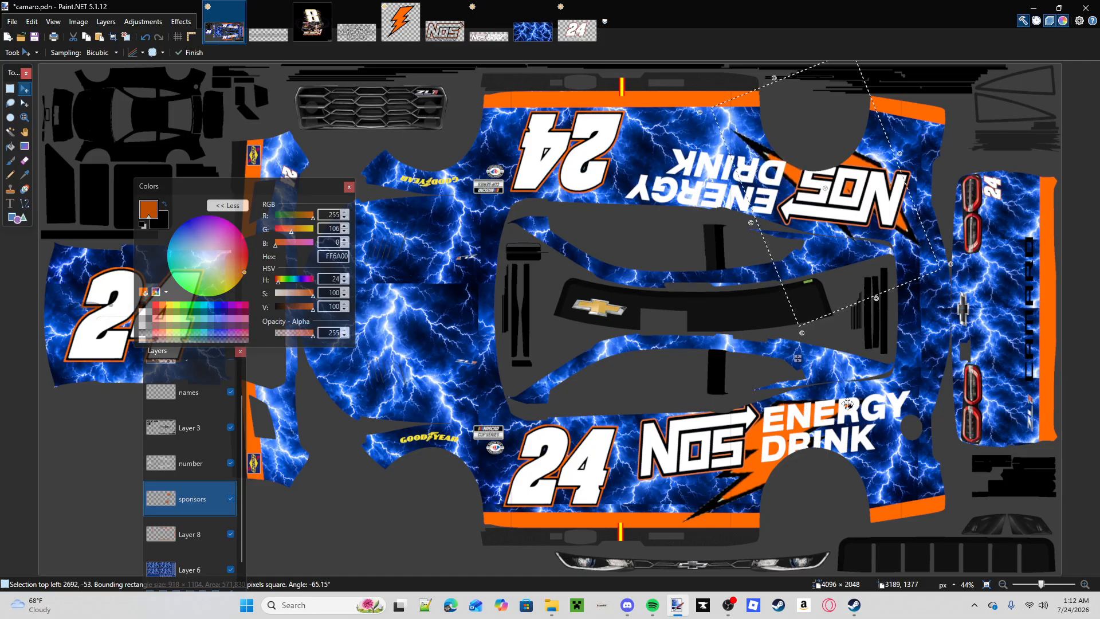
left_click_drag(797, 361, 711, 322)
left_click_drag(810, 117, 617, 186)
left_click_drag(521, 392, 716, 374)
left_click_drag(633, 276, 817, 198)
left_click_drag(871, 257, 856, 231)
left_click_drag(820, 198, 857, 215)
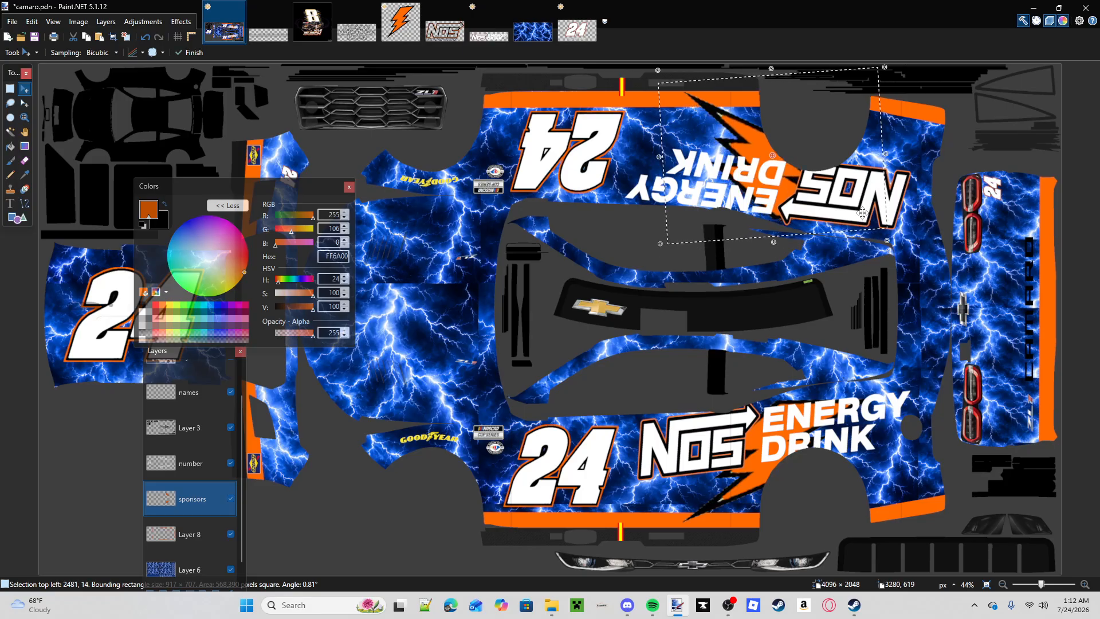
key("ctrl+d")
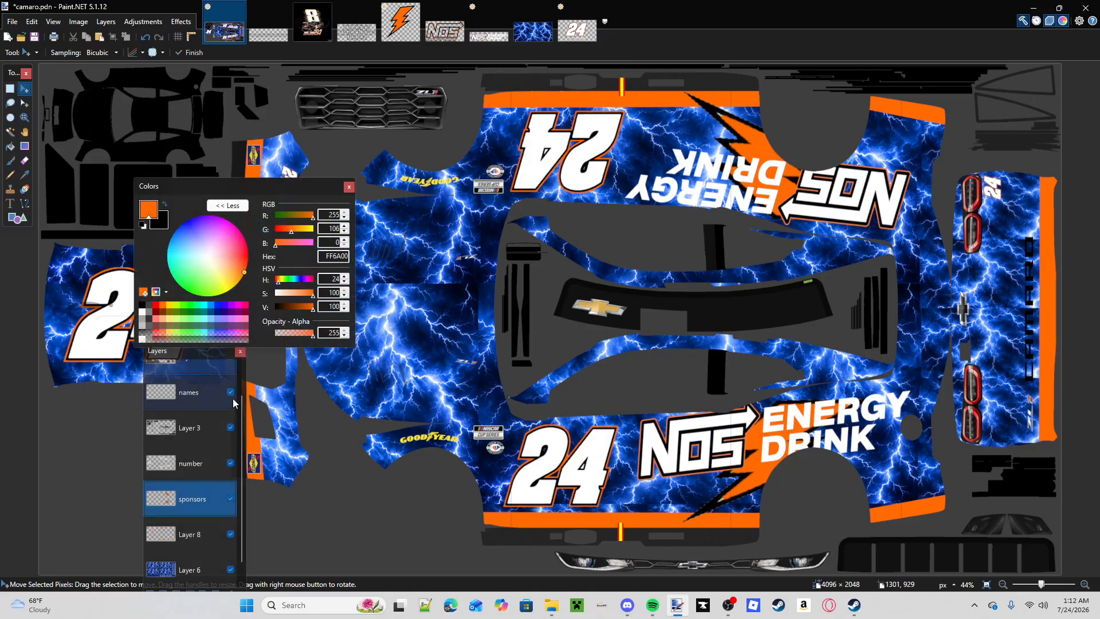
- Try pasting a shrunken, slightly rotated bolt on the number layer, behind the lower side's rear wheel opening
left_click(207, 466)
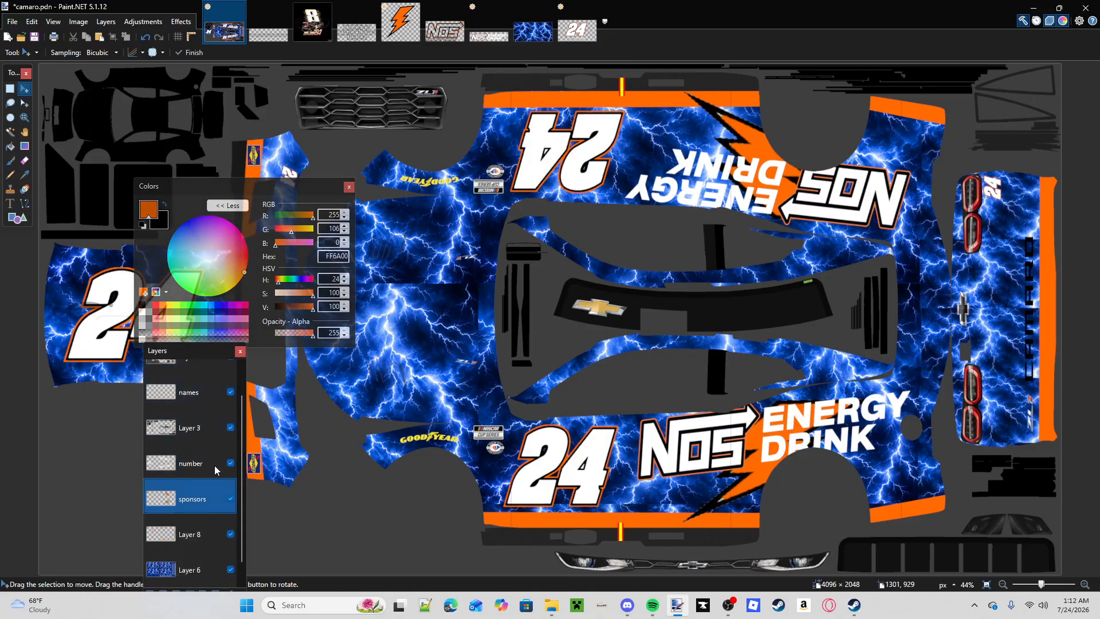
key("ctrl+v")
key("ctrl+z")
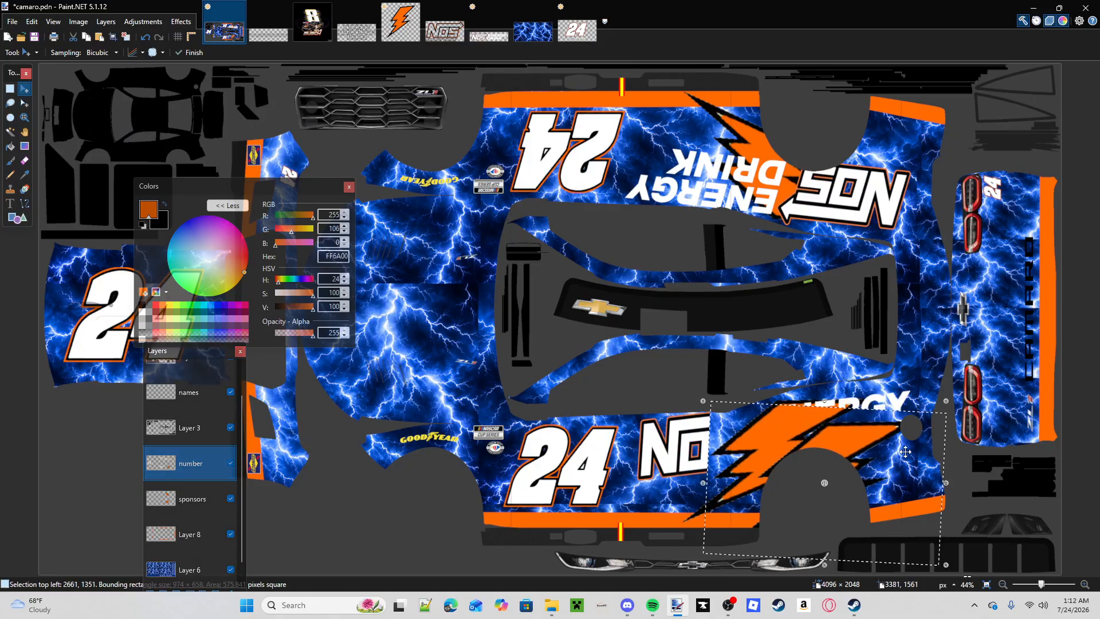
key("ctrl+z")
left_click_drag(819, 486, 934, 468)
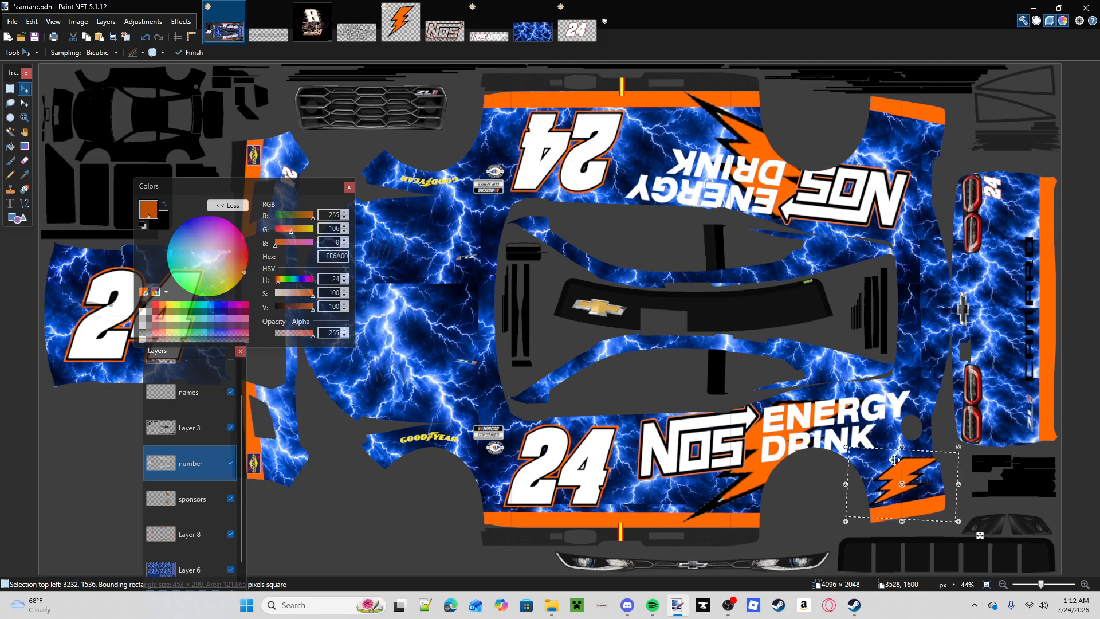
left_click_drag(848, 449, 866, 464)
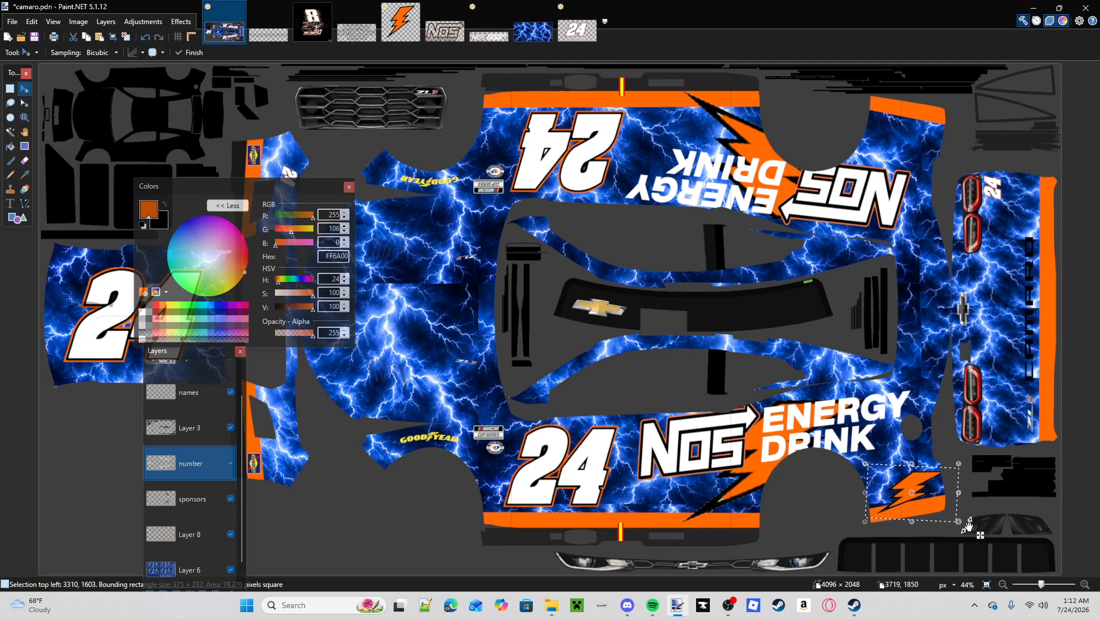
left_click_drag(969, 526, 904, 494)
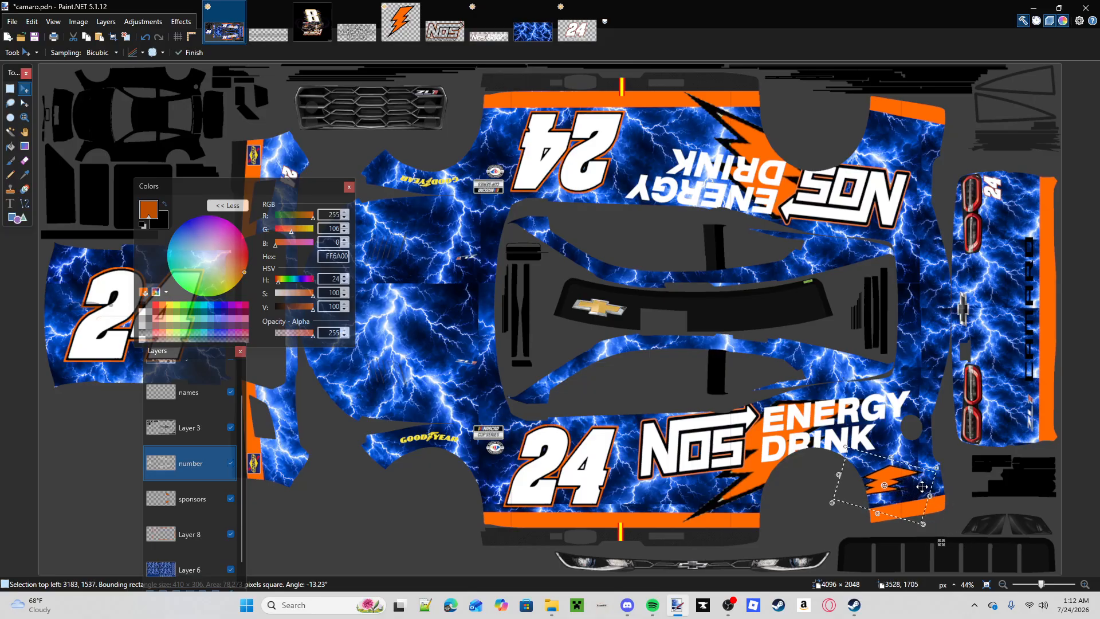
- Undo the resizing, moving and pasting of the small bolt on the number layer
left_click(143, 37)
left_click(143, 38)
left_click(143, 37)
left_click(143, 38)
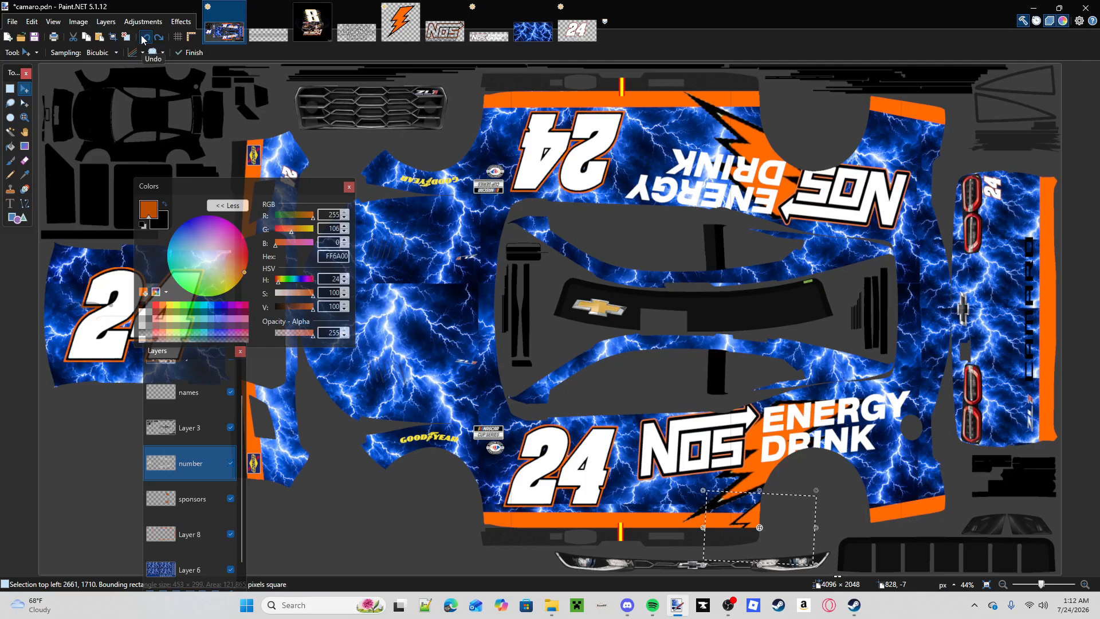
left_click(143, 37)
left_click(143, 37)
left_click(143, 37)
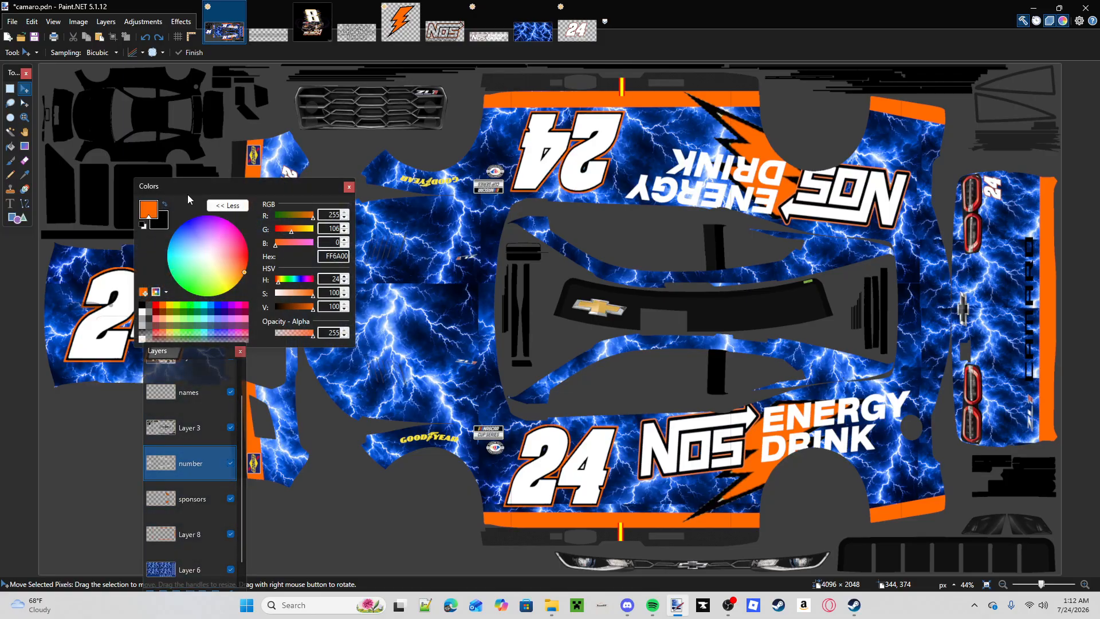
- Paste the bolt on the sponsors layer, resize it to about 687 × 611 px and place it around the lower side's rear wheel opening
left_click_drag(192, 188, 208, 154)
left_click(189, 498)
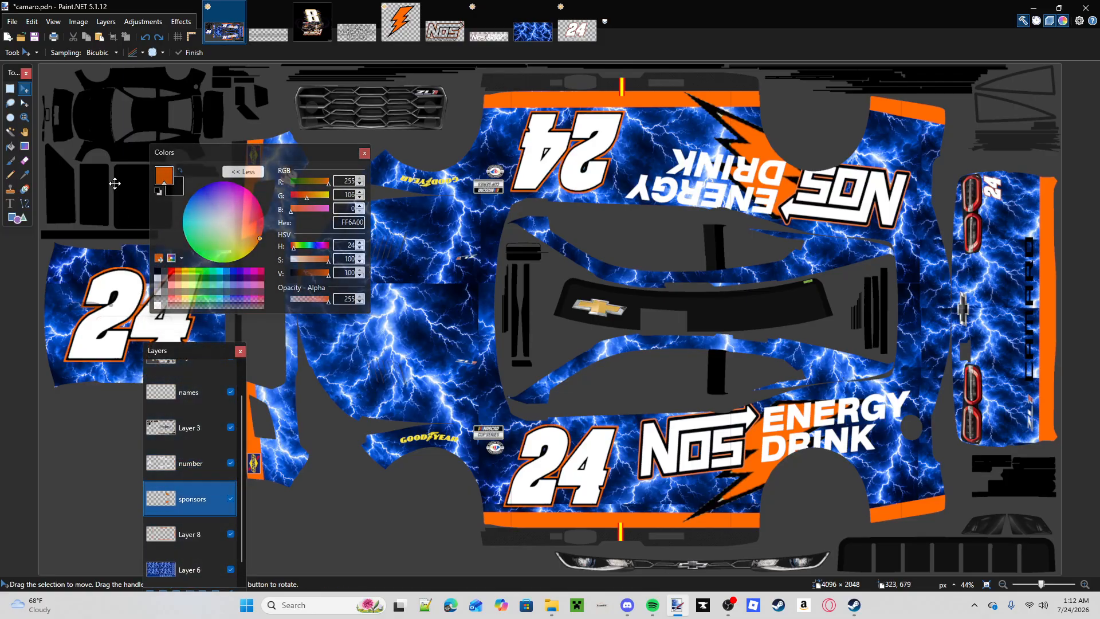
left_click_drag(176, 352, 139, 497)
key("ctrl+shift+n")
left_click_drag(261, 155, 308, 522)
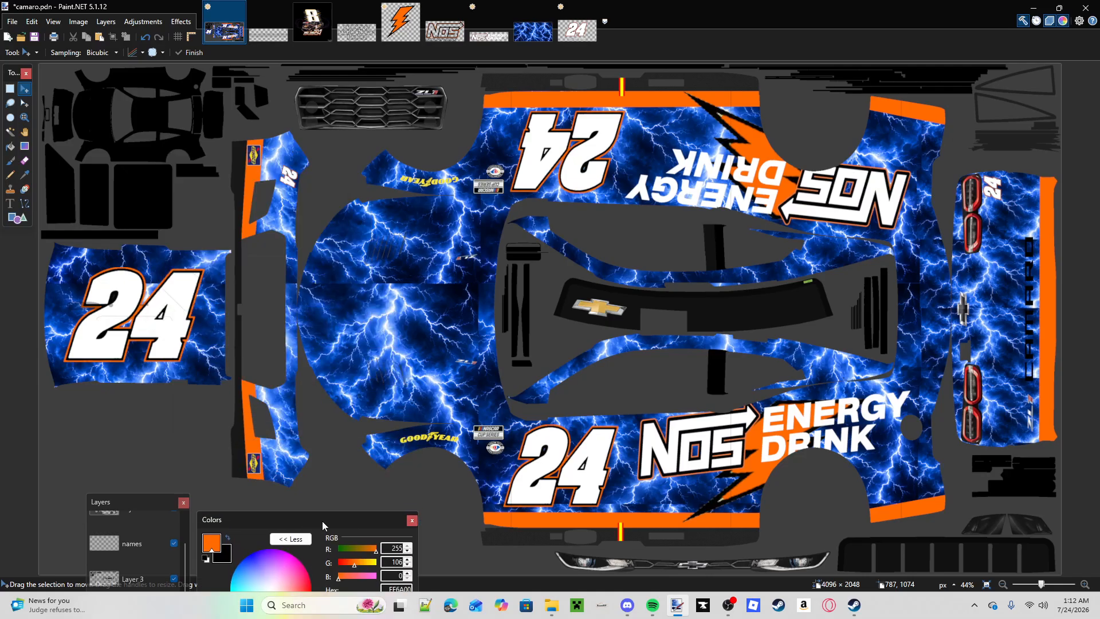
key("ctrl+v")
left_click_drag(793, 424, 904, 448)
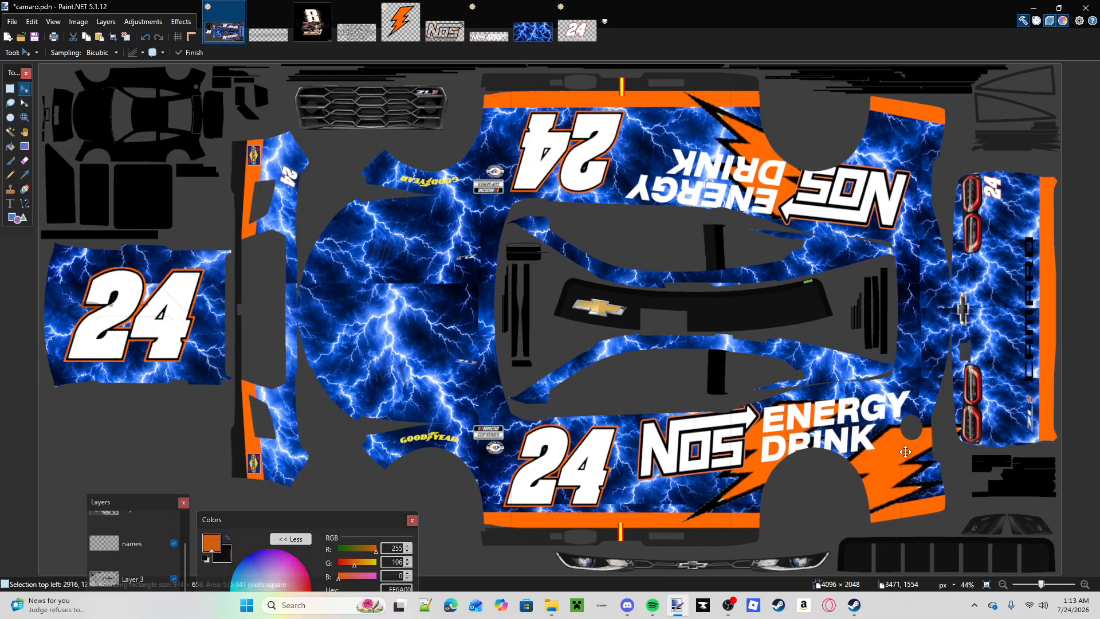
left_click_drag(1003, 404, 938, 414)
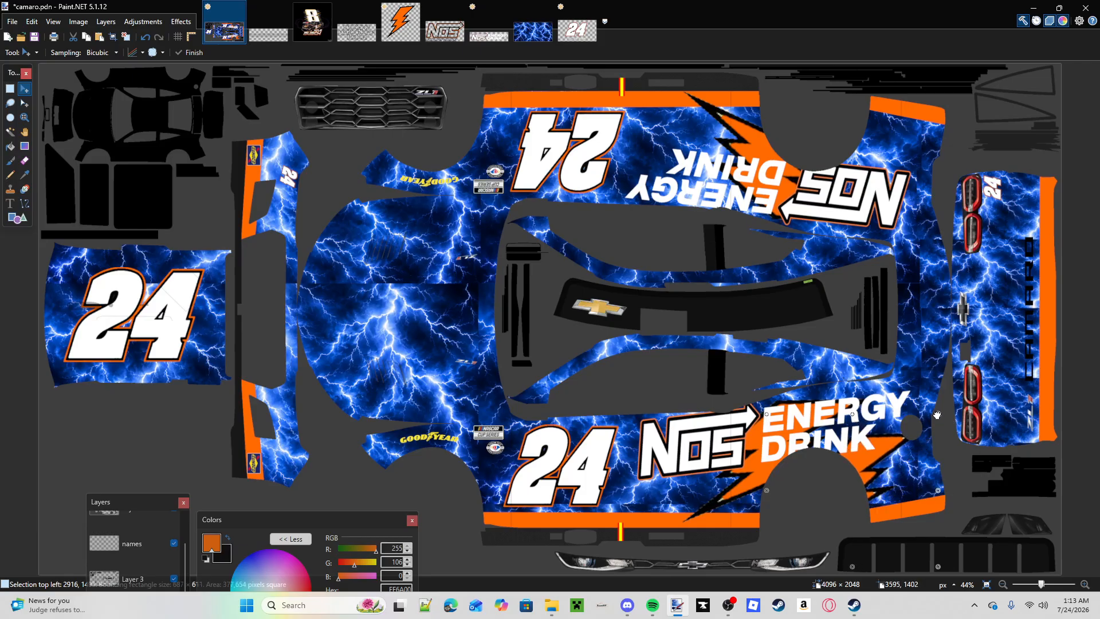
left_click_drag(884, 457, 897, 451)
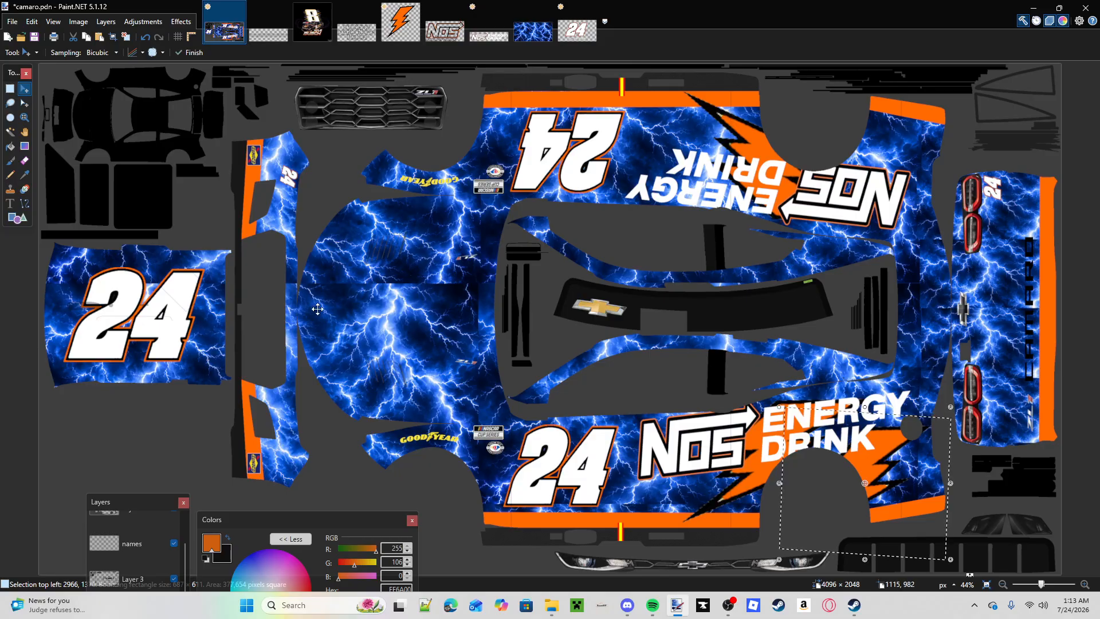
- Place a vertically flipped copy of the rear bolt around the upper side's rear wheel opening
left_click(23, 89)
left_click_drag(862, 550, 855, 263)
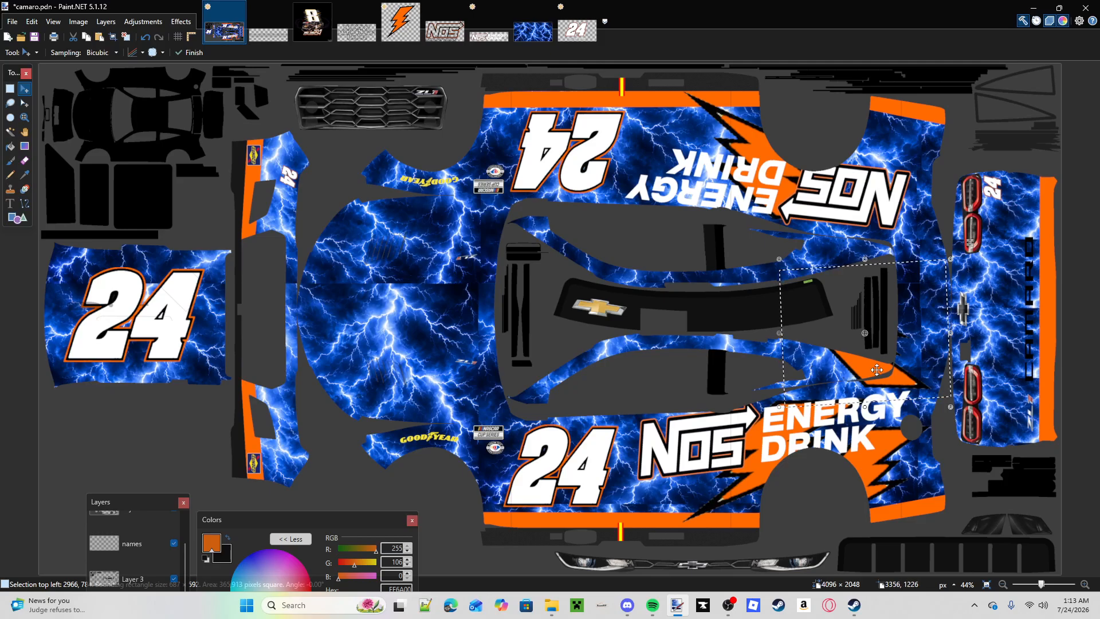
left_click_drag(877, 369, 876, 165)
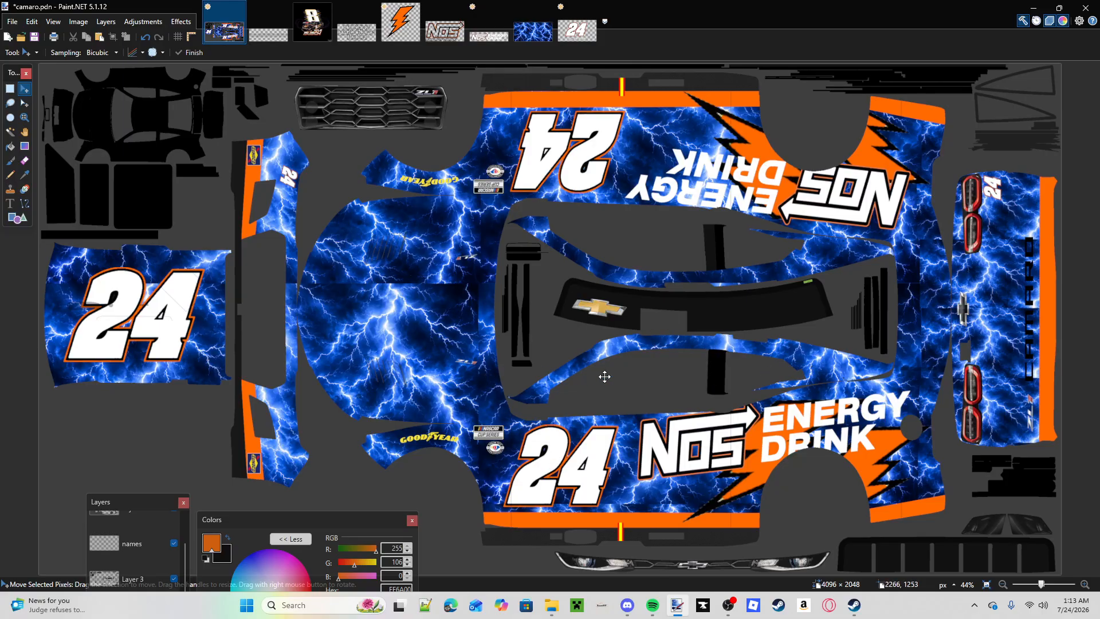
- Fill the transparent NOS letters and arrow of the NOS Energy Drink logo image with white FFFFFF
left_click(445, 31)
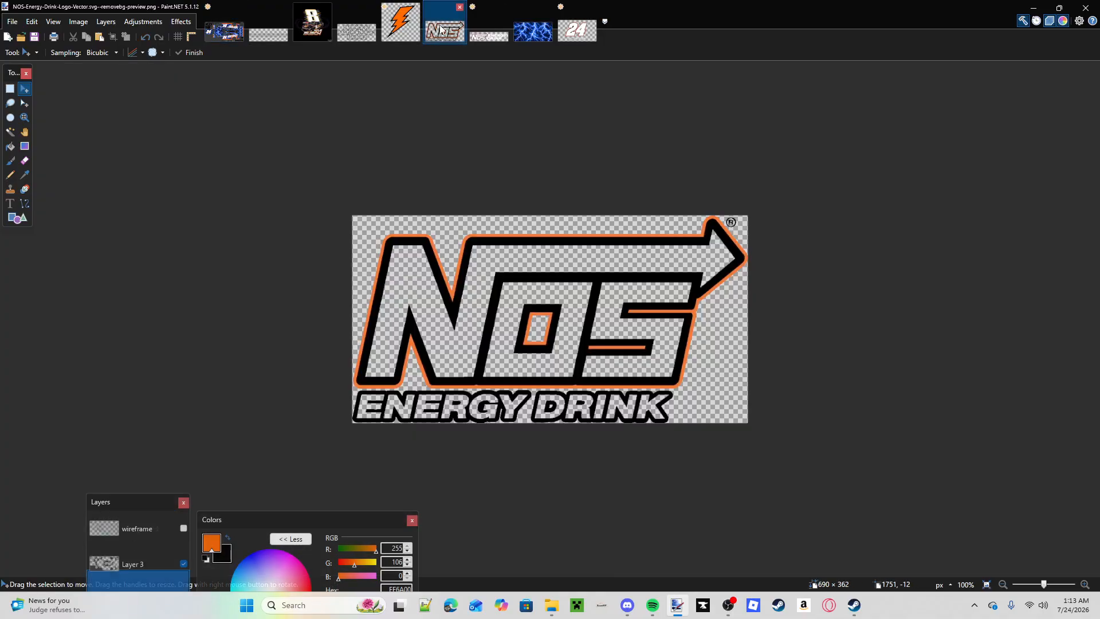
left_click(10, 147)
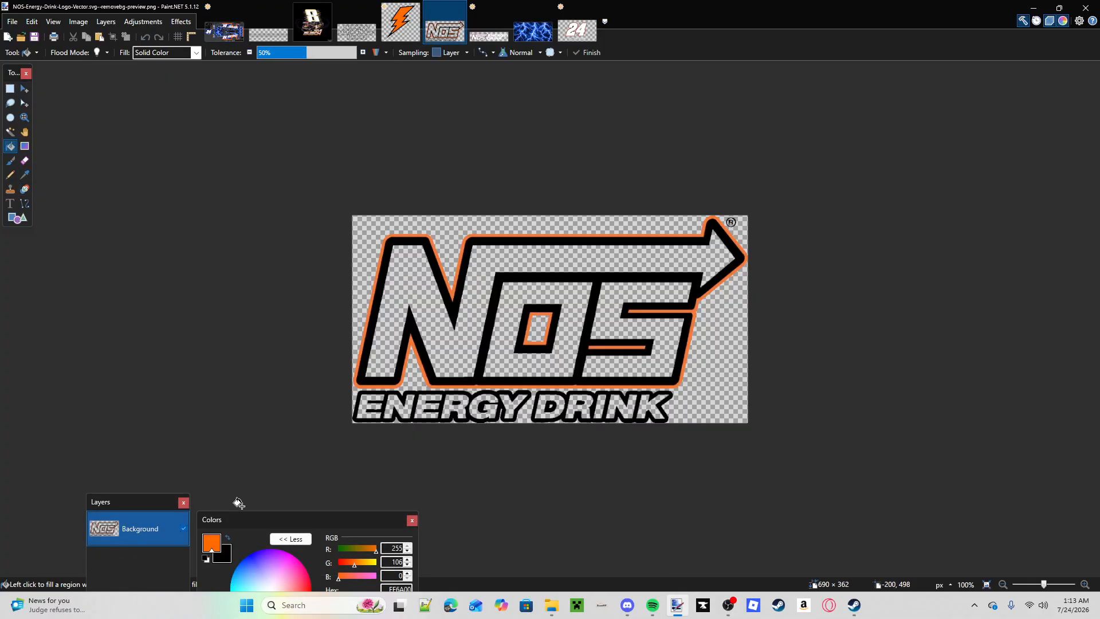
left_click_drag(237, 519, 115, 213)
left_click(83, 338)
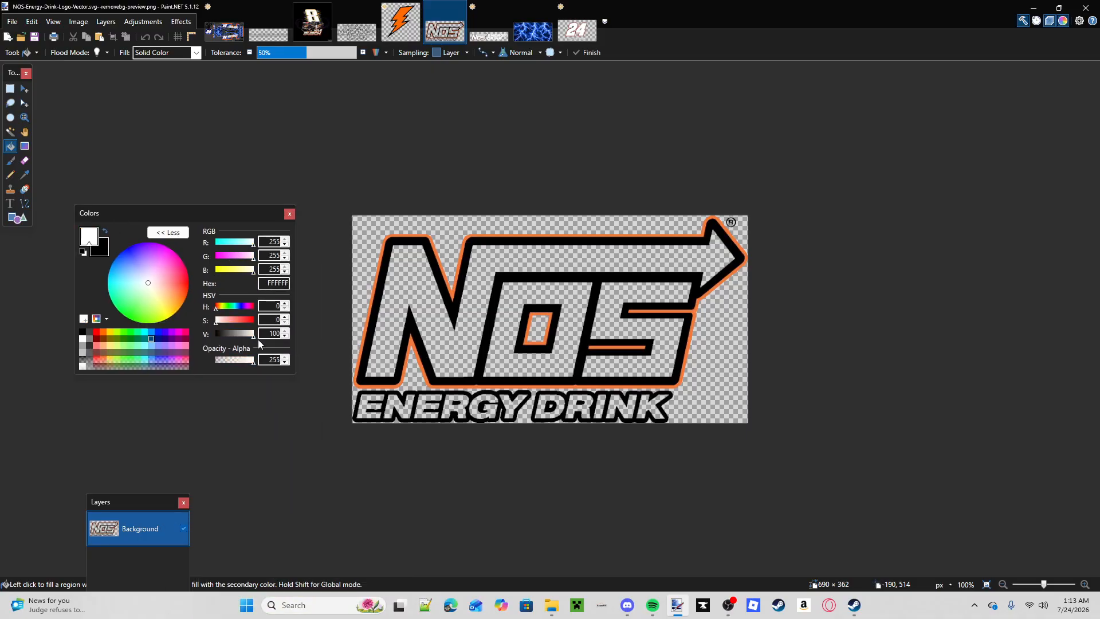
left_click(409, 290)
left_click(539, 303)
left_click(623, 296)
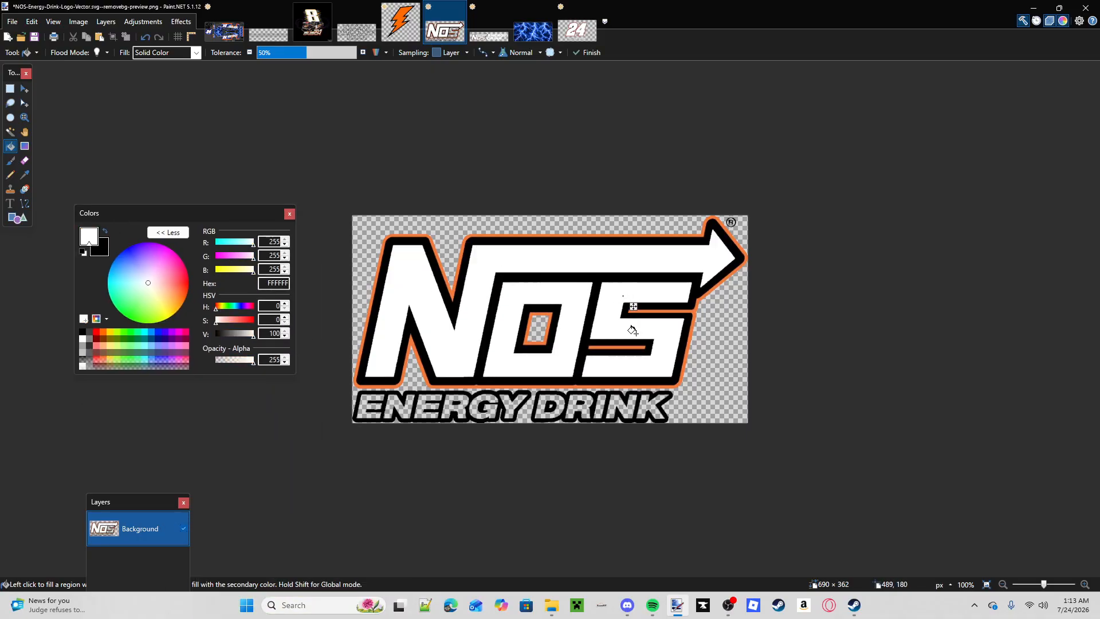
- Fill the transparent ENERGY DRINK letters of the NOS logo image with white FFFFFF
left_click(645, 404)
left_click(626, 409)
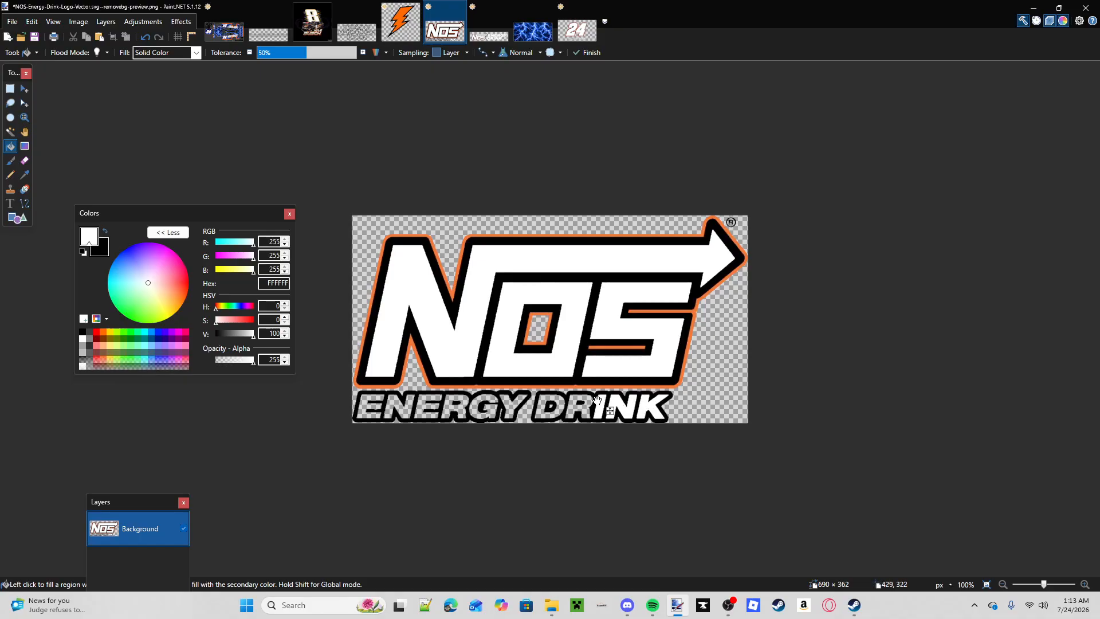
left_click(580, 412)
left_click(537, 400)
left_click(520, 412)
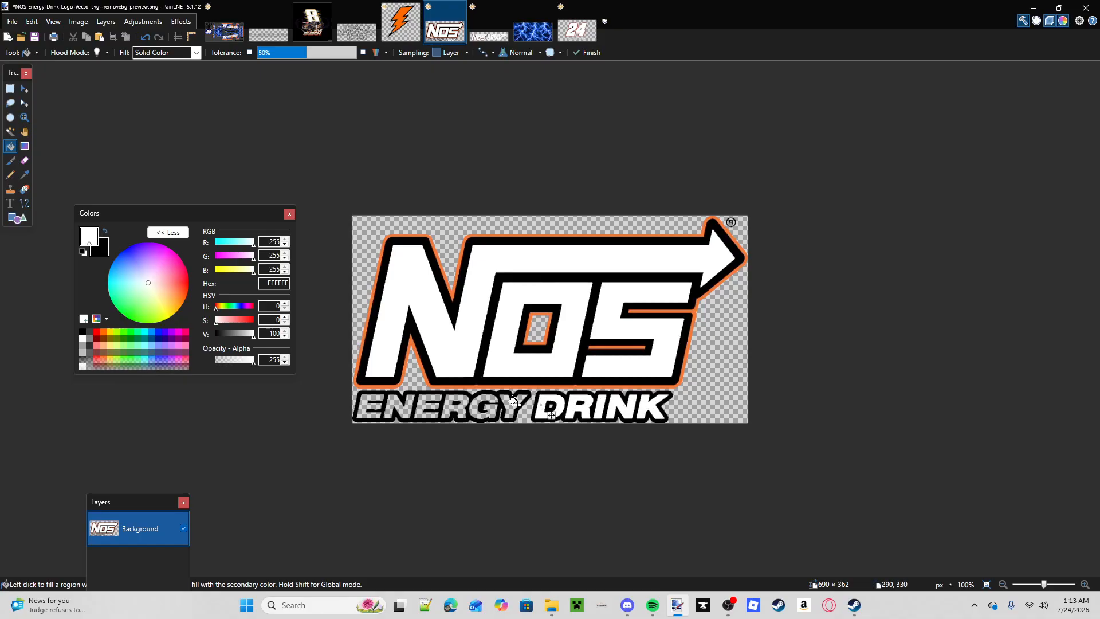
left_click(481, 411)
left_click(456, 411)
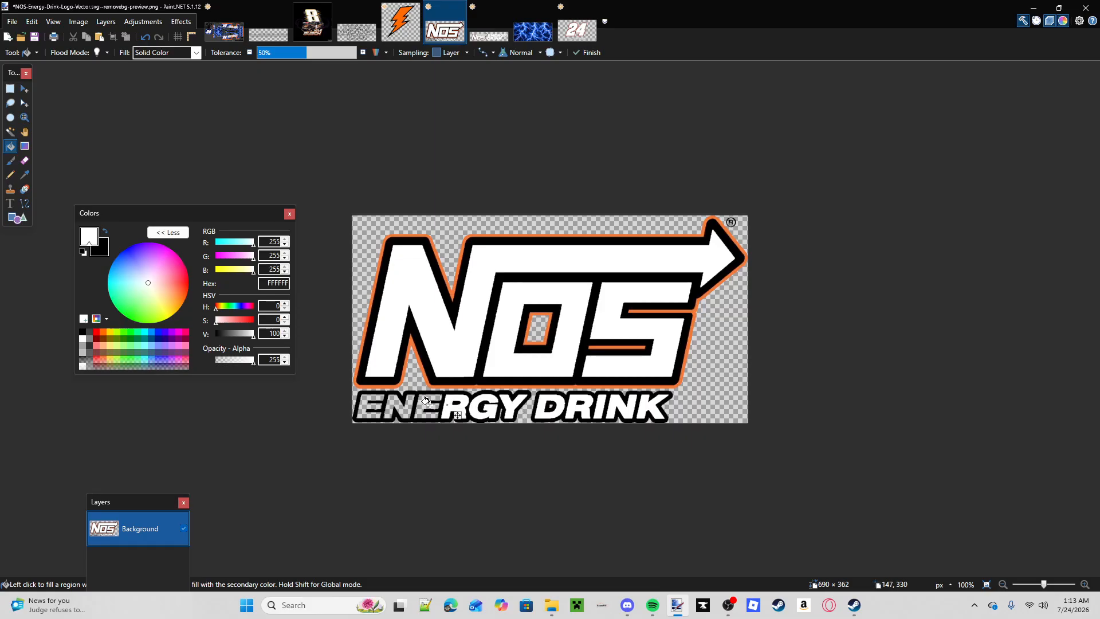
left_click(429, 412)
left_click(373, 418)
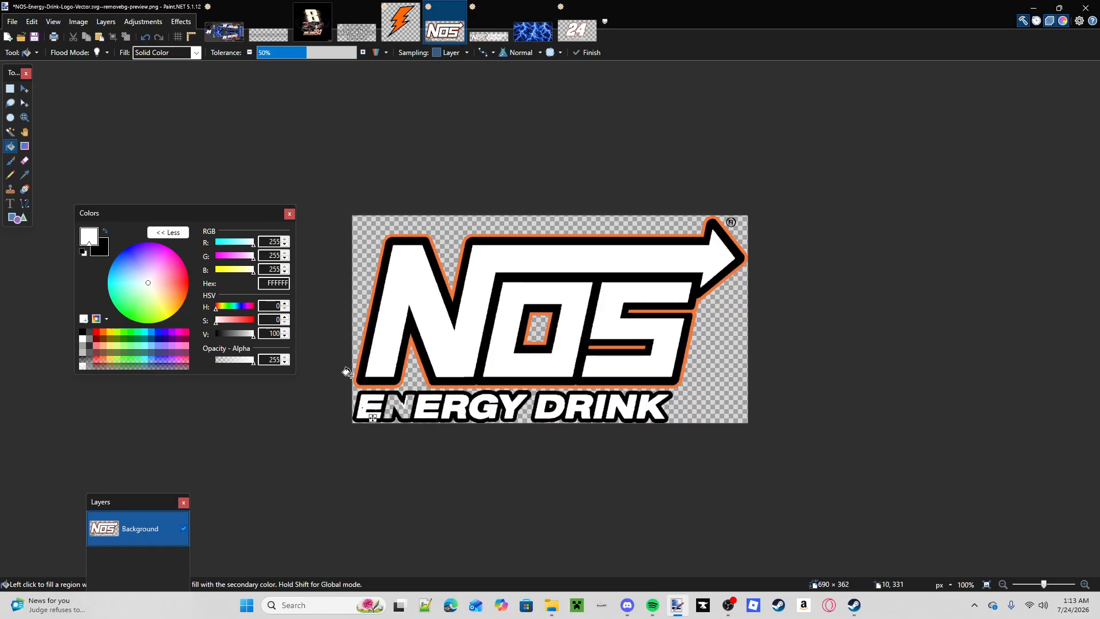
left_click(403, 412)
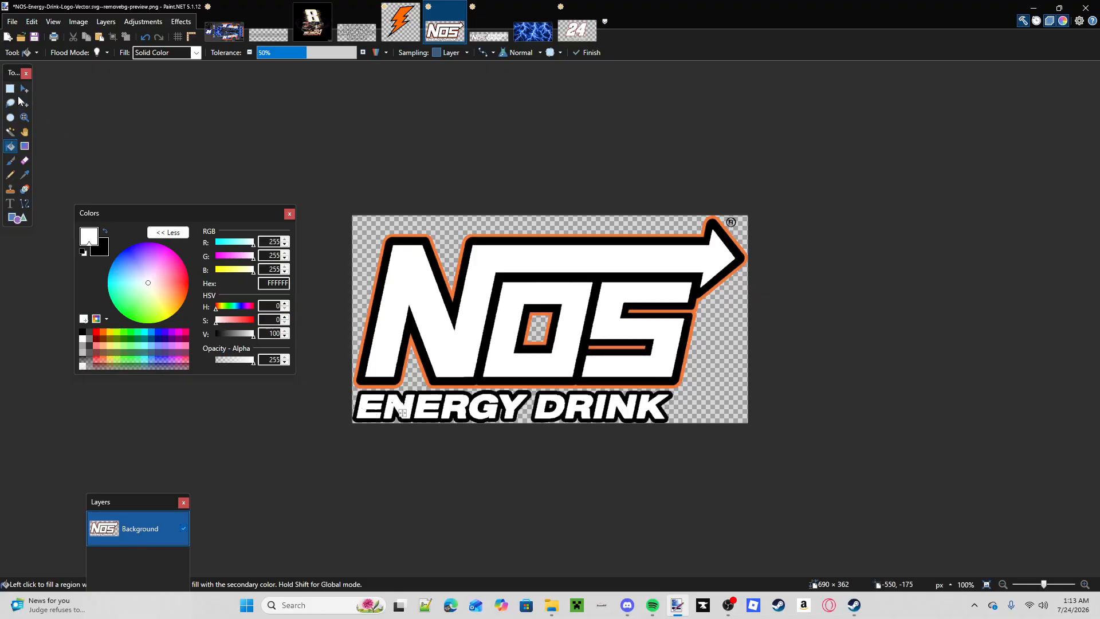
- Copy the entire NOS Energy Drink logo onto the Camaro template, rotate it about -90° and place it enlarged across the hood
key("s")
key("ctrl+a")
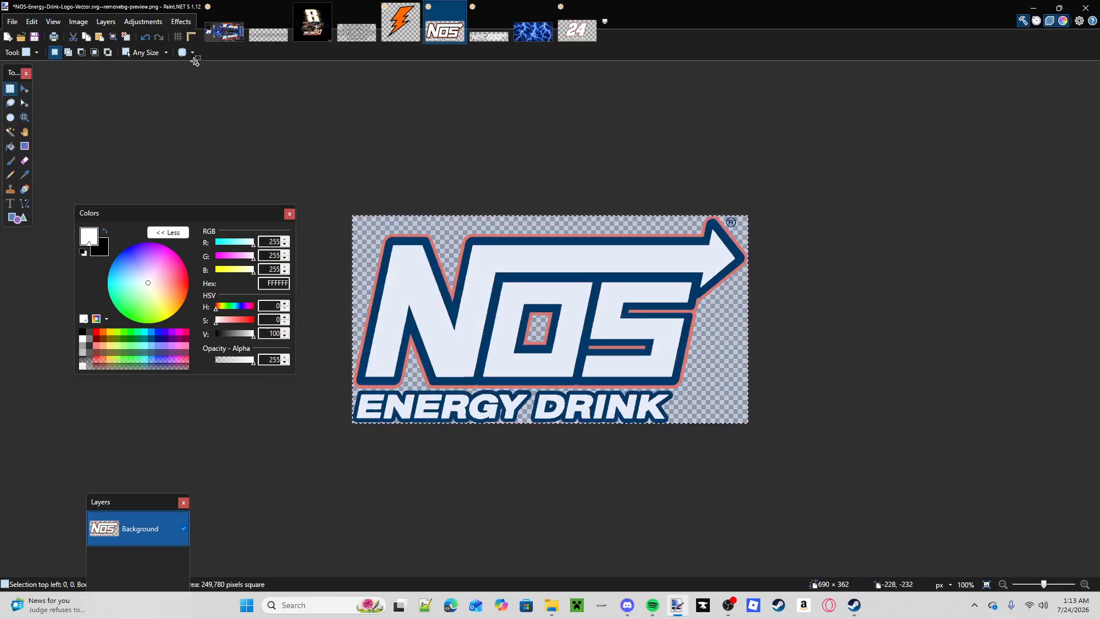
key("ctrl+c")
left_click(216, 34)
key("ctrl+v")
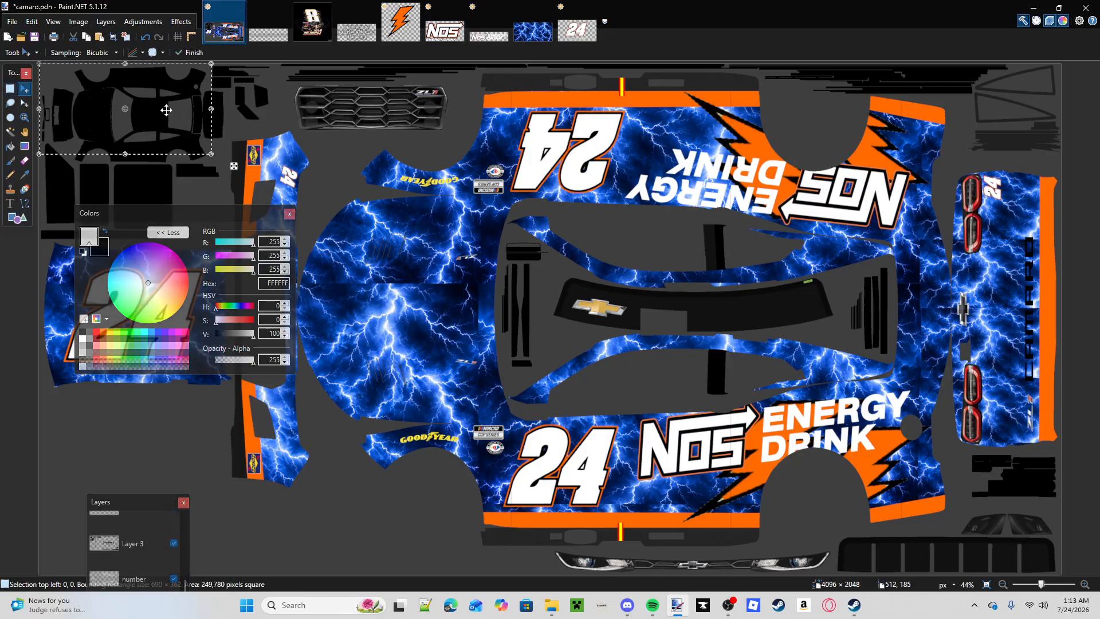
left_click_drag(166, 110, 450, 302)
left_click_drag(547, 357, 326, 431)
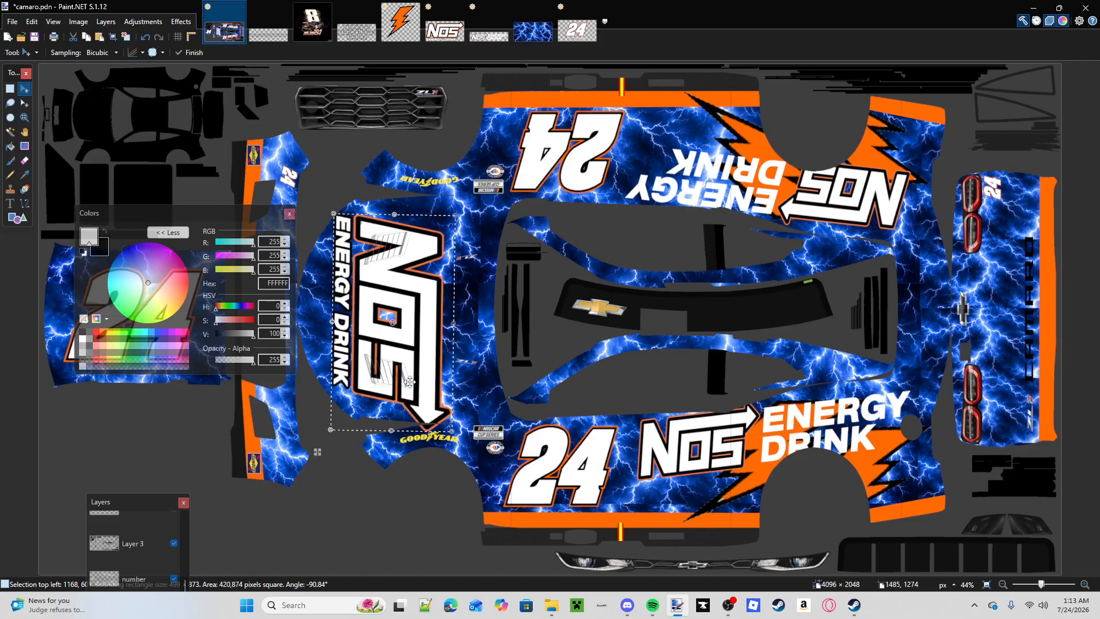
left_click_drag(410, 382, 428, 371)
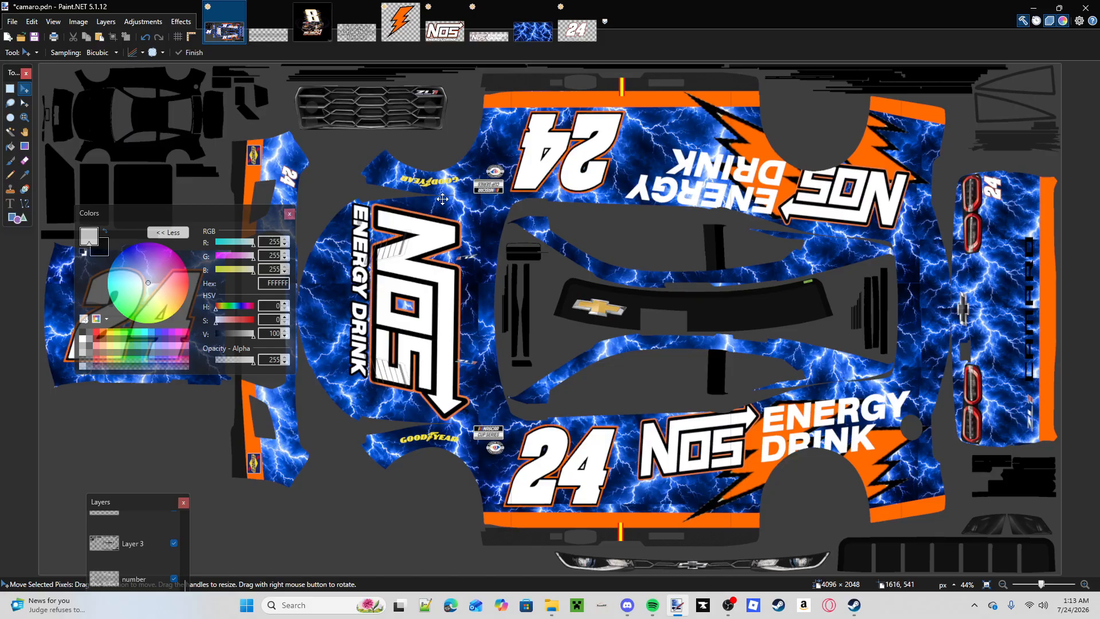
- Paste another NOS Energy Drink logo, shrink it, rotate it about 90.5° and place it on the rear deck, deselecting it
key("ctrl+v")
left_click_drag(163, 120, 960, 342)
left_click_drag(1007, 289, 904, 349)
left_click_drag(929, 385, 944, 247)
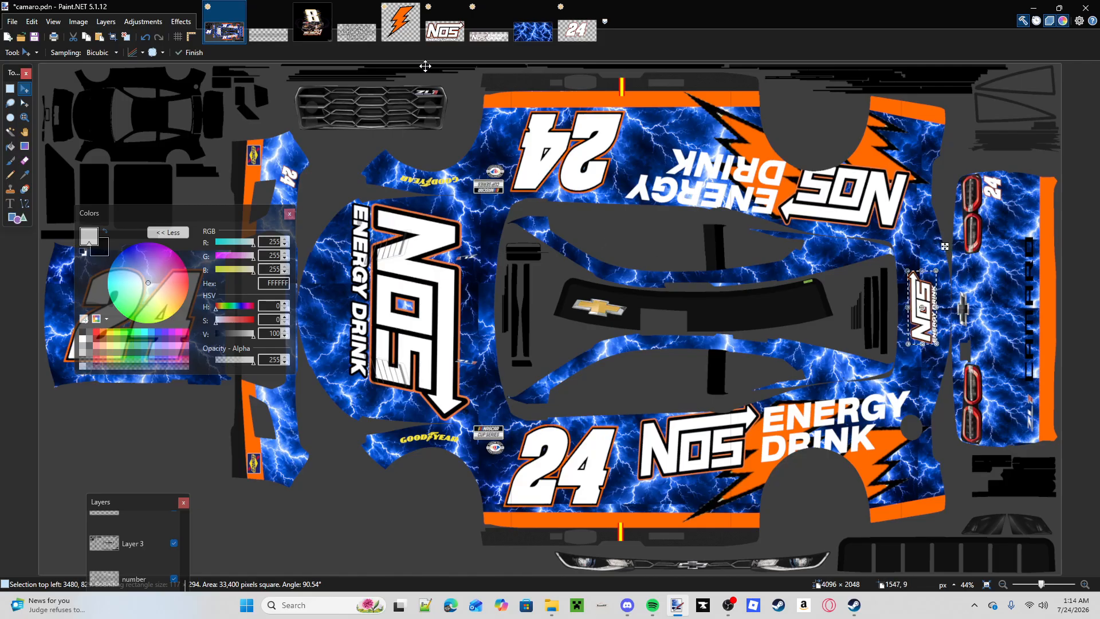
key("ctrl+d")
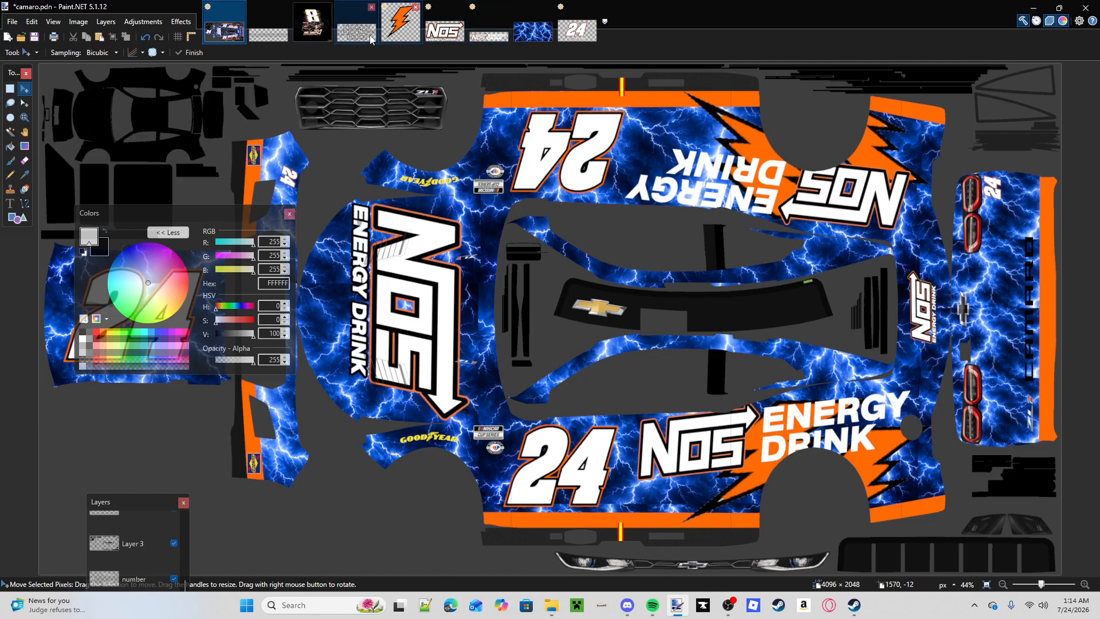
- Fill the words "Memory of" in the memorial text image with blue 0094FF
left_click(274, 30)
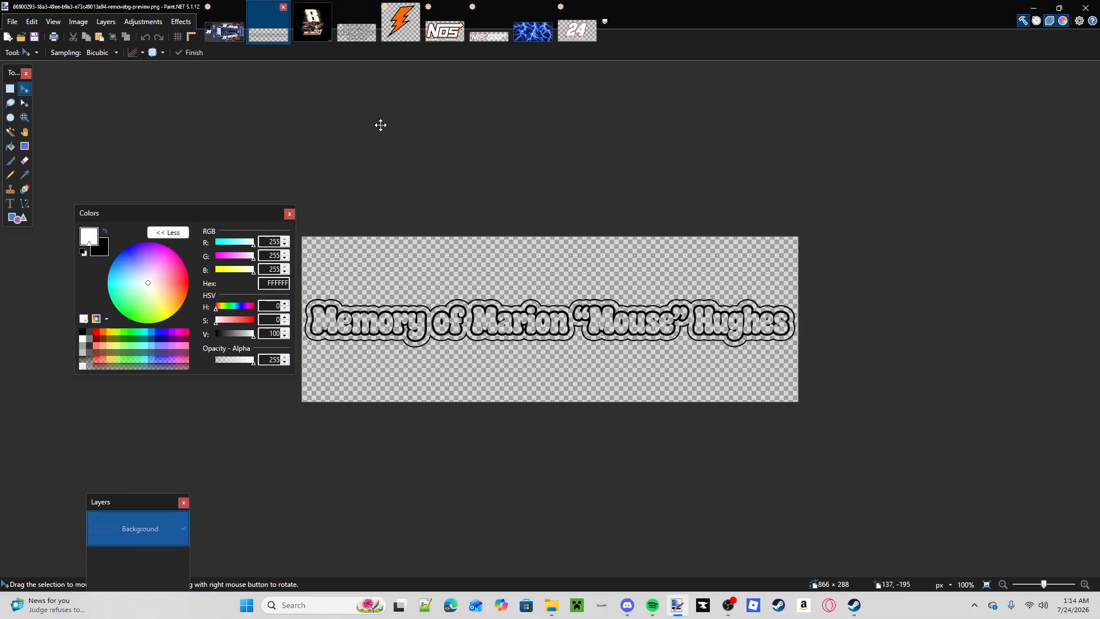
left_click(150, 333)
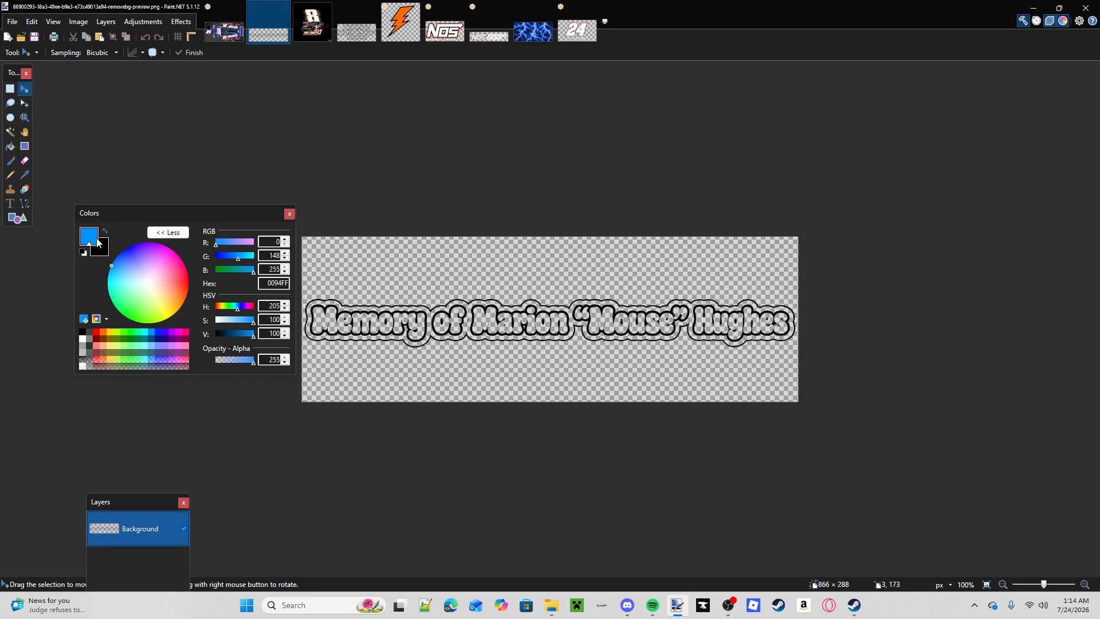
left_click(10, 146)
left_click(24, 117)
left_click(334, 290)
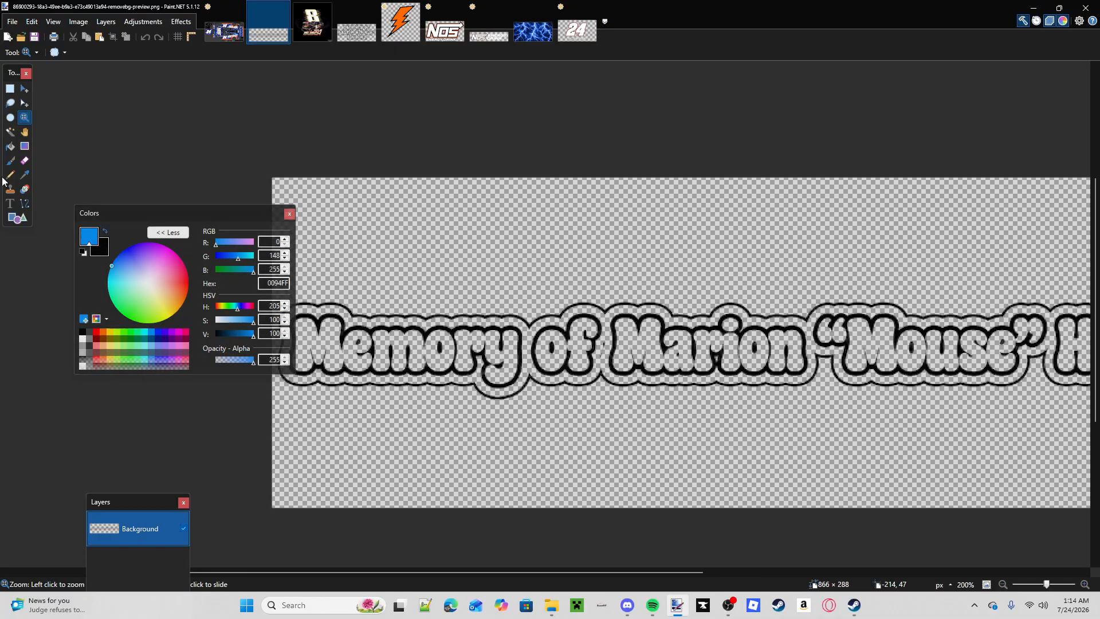
left_click(11, 146)
left_click_drag(155, 220, 67, 312)
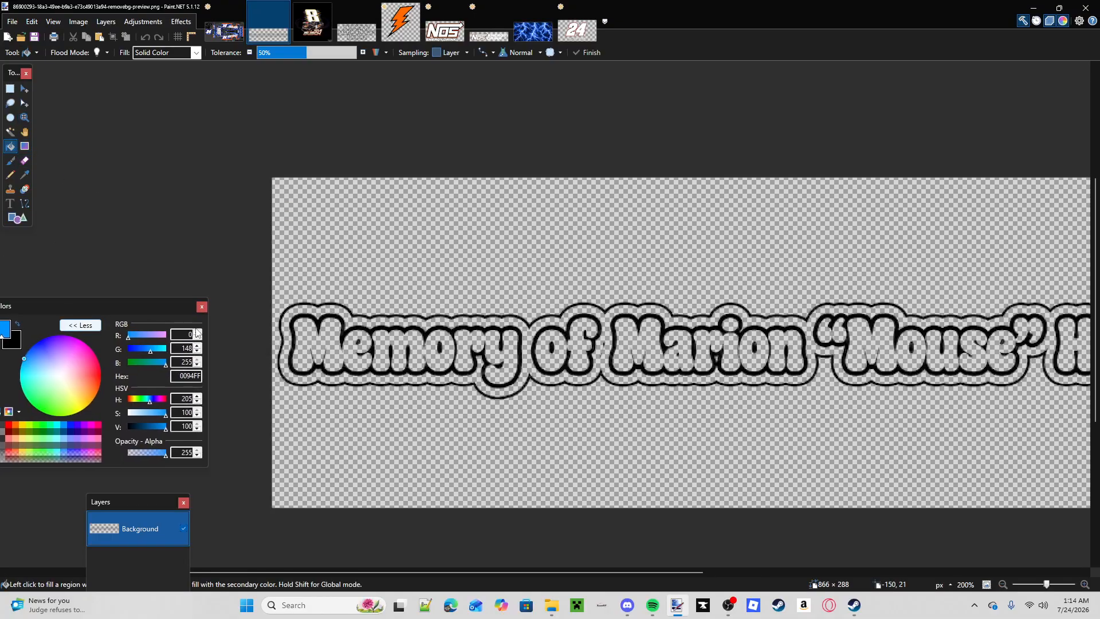
left_click(307, 343)
left_click(384, 343)
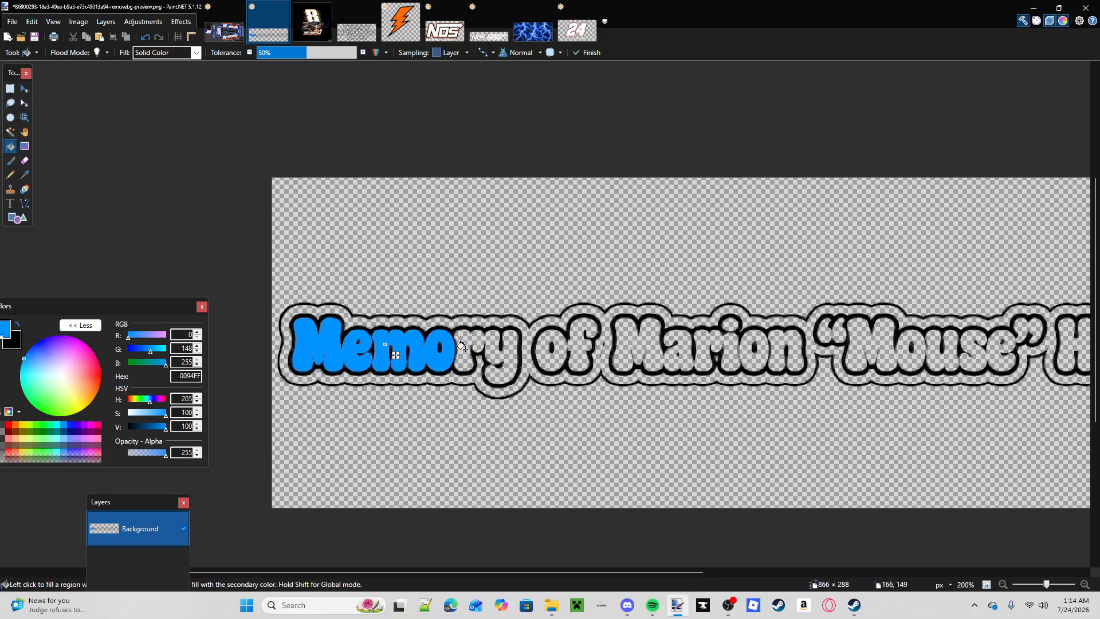
left_click(465, 345)
left_click(546, 346)
- Fill the first name, the opening quotation mark and the nickname's first letters in the memorial text with blue 0094FF
left_click(632, 341)
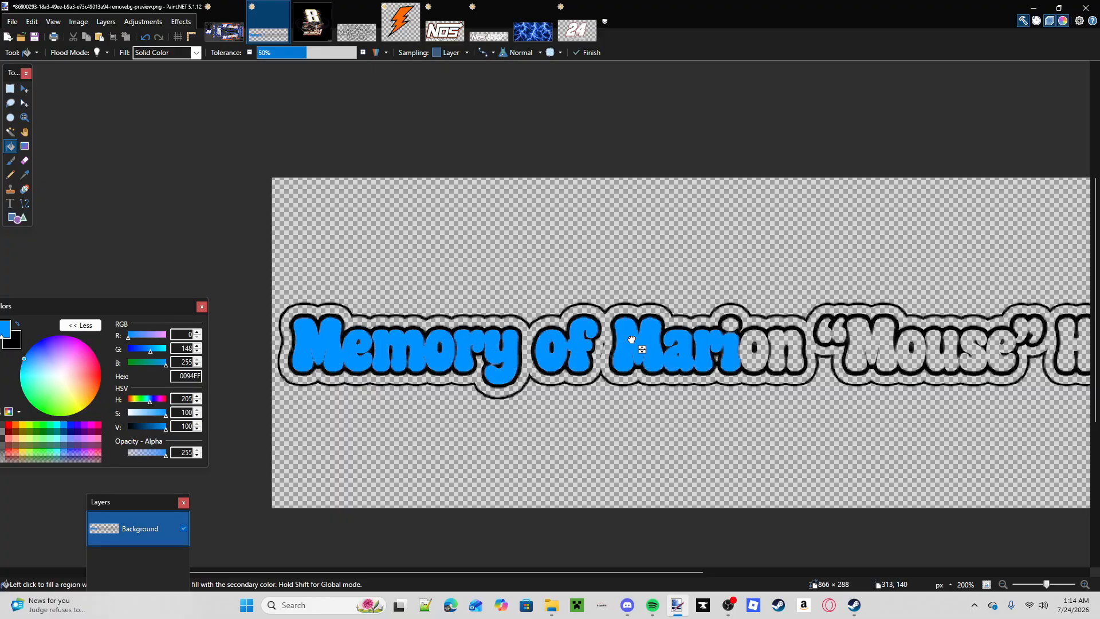
left_click(767, 344)
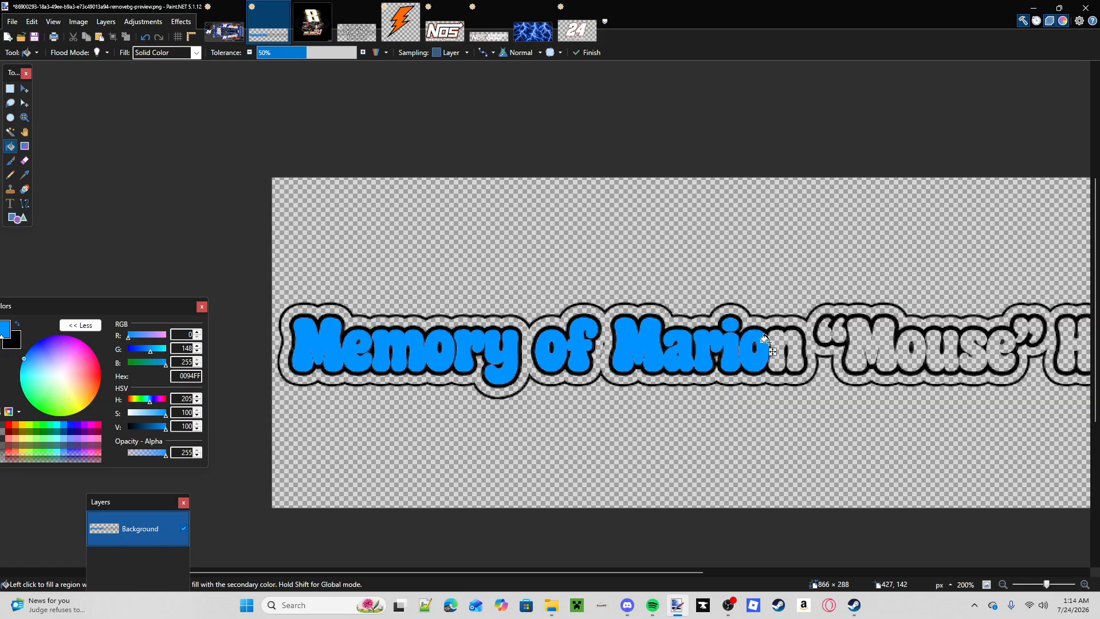
left_click(792, 341)
left_click(843, 330)
left_click(864, 340)
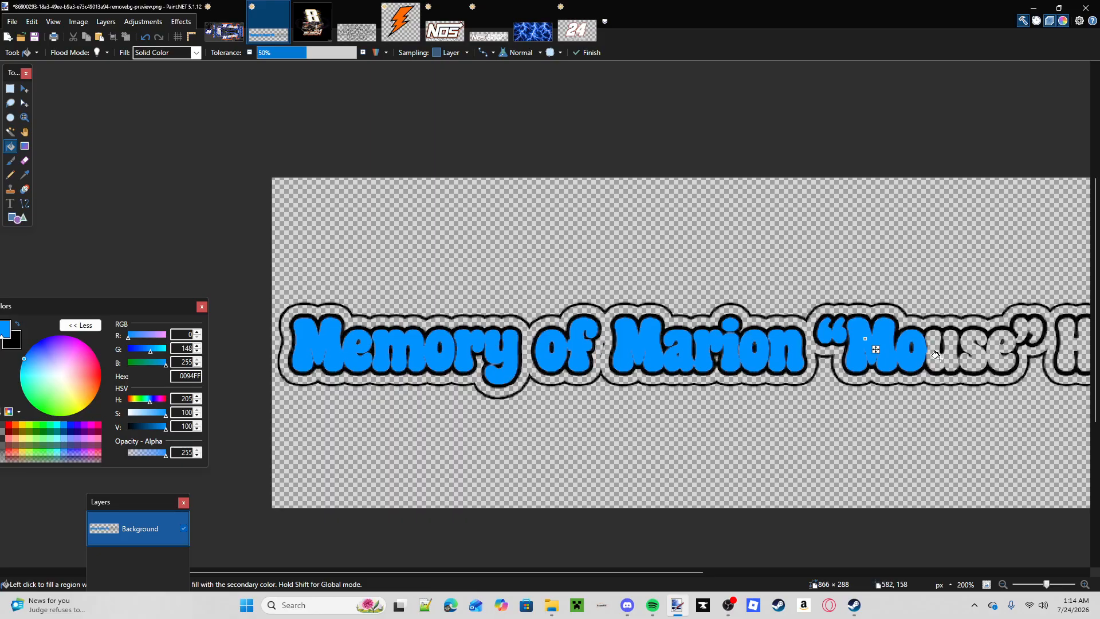
- Fill the rest of the nickname, the closing quotation mark and the last name in the memorial text with blue 0094FF
mouse_move(1045, 585)
left_mouse_down()
mouse_move(1057, 585)
mouse_move(1040, 589)
left_mouse_up()
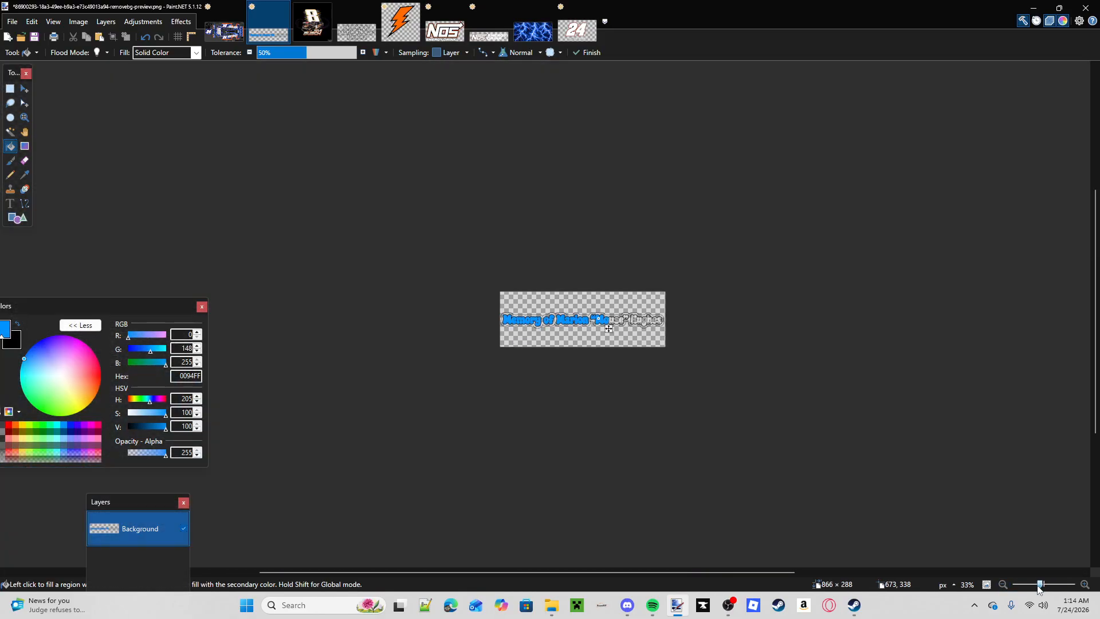
key("z")
left_click(647, 319)
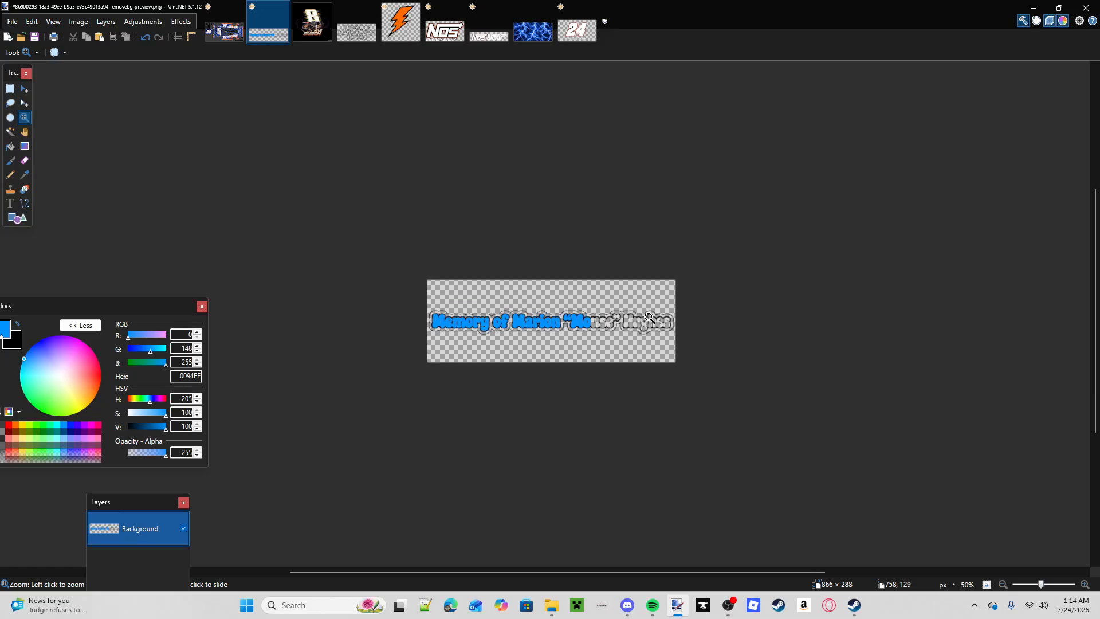
left_click(646, 319)
left_click(646, 319)
left_click(646, 319)
left_click(646, 320)
left_click(10, 146)
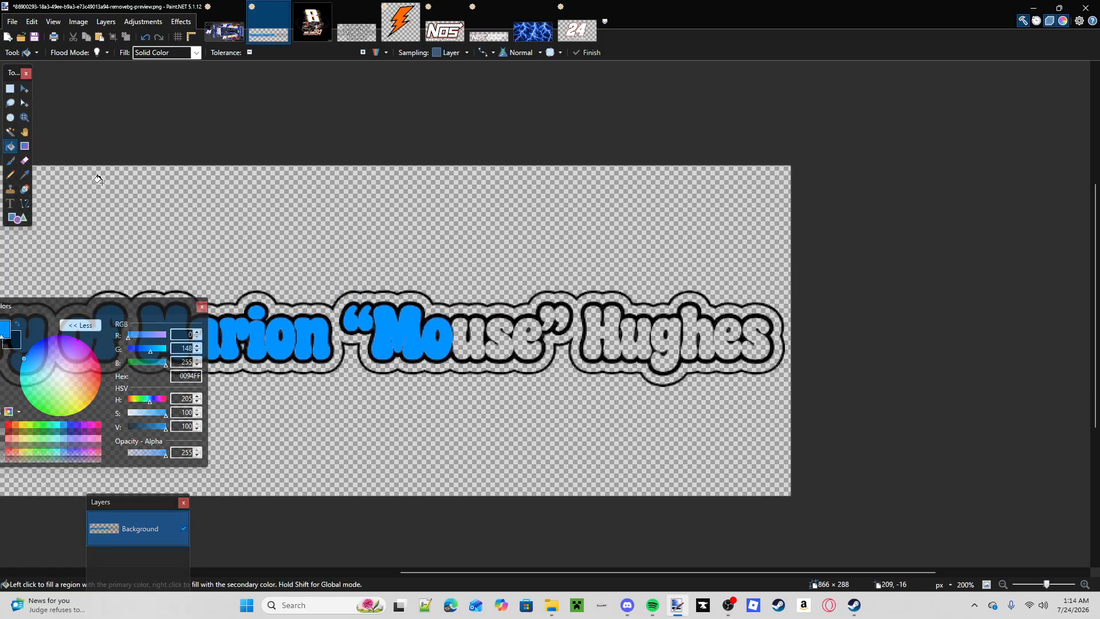
left_click(475, 352)
left_click(502, 342)
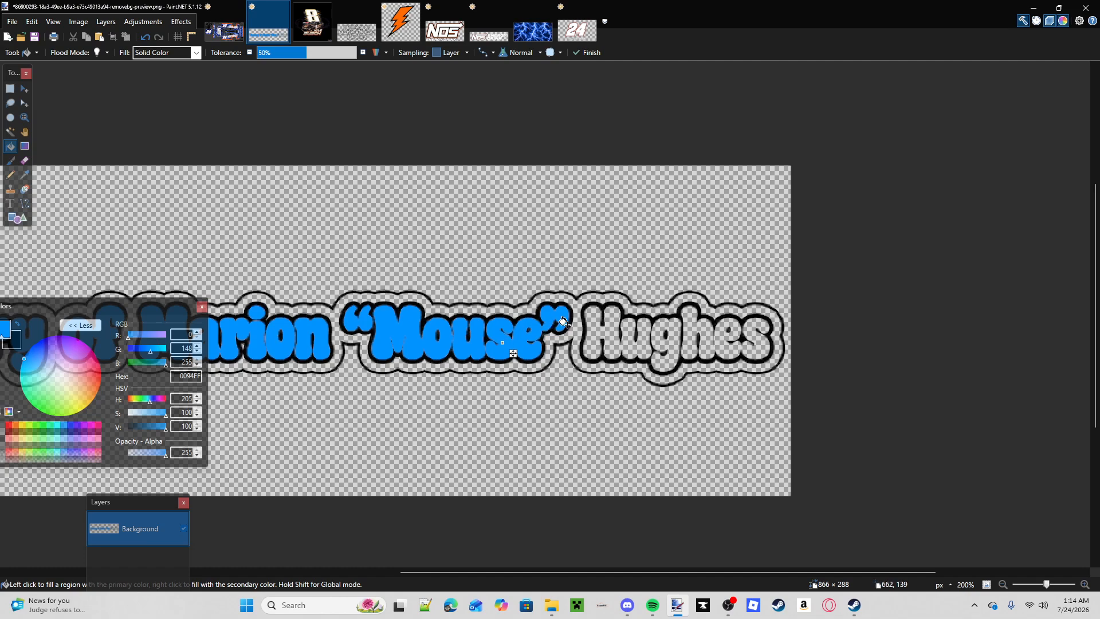
left_click(593, 327)
left_click(619, 337)
left_click(667, 343)
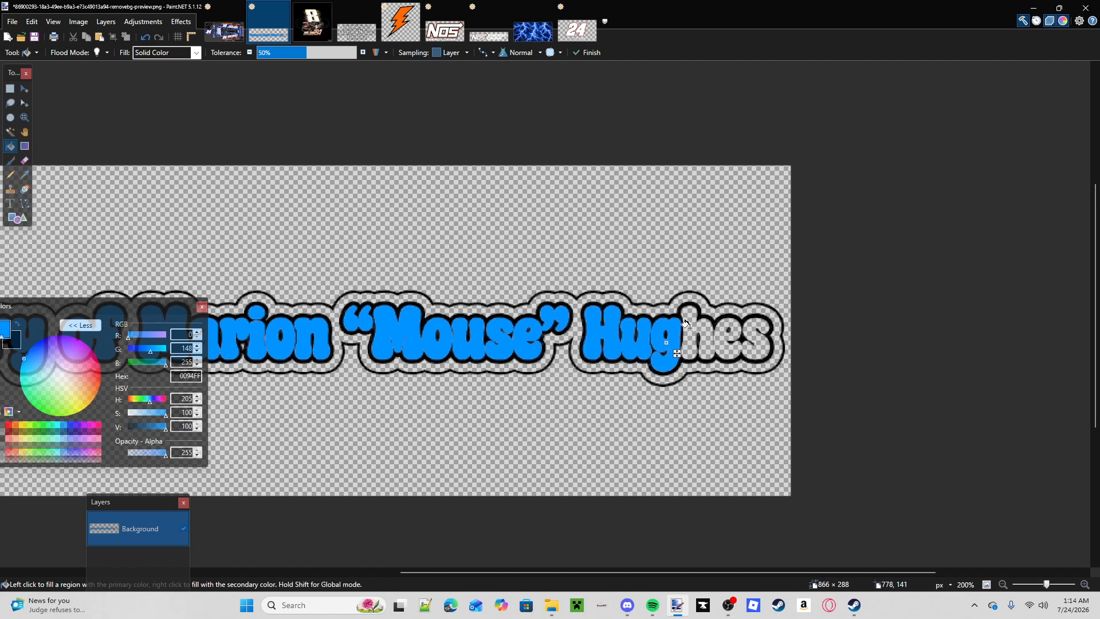
left_click(691, 327)
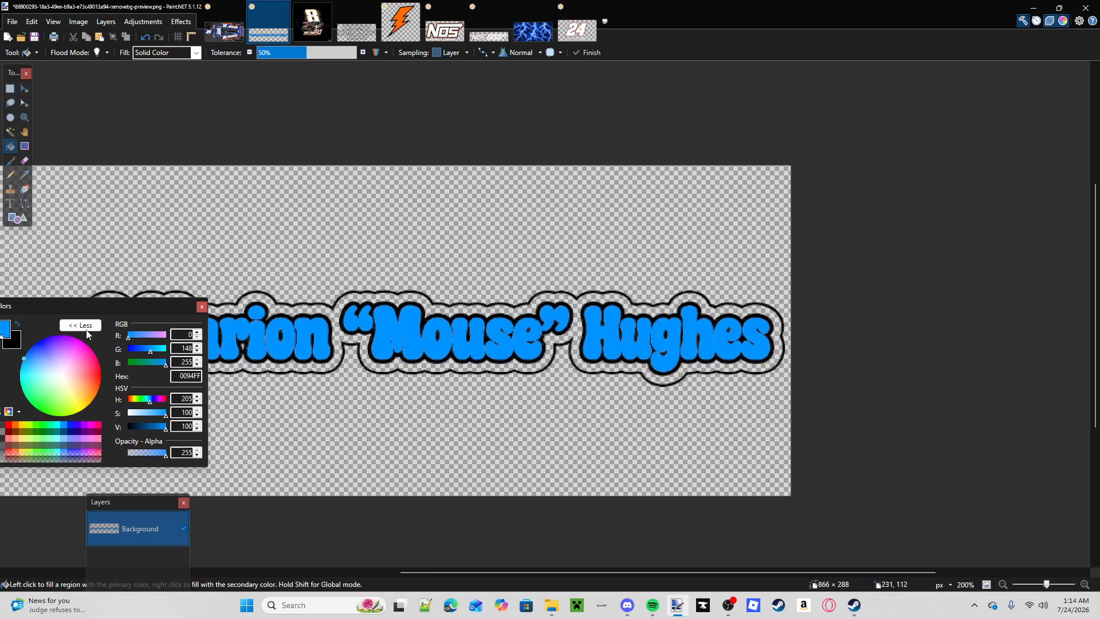
- Fill the transparent outline band around the memorial text with white FFFFFF
left_click_drag(103, 306, 215, 312)
left_click(106, 439)
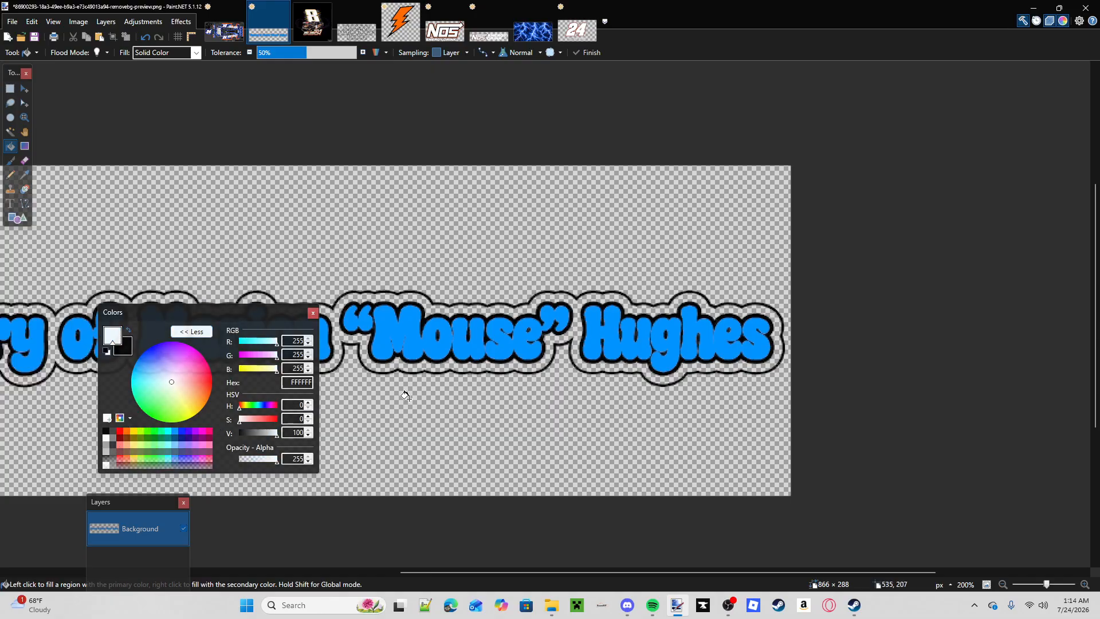
left_click(367, 366)
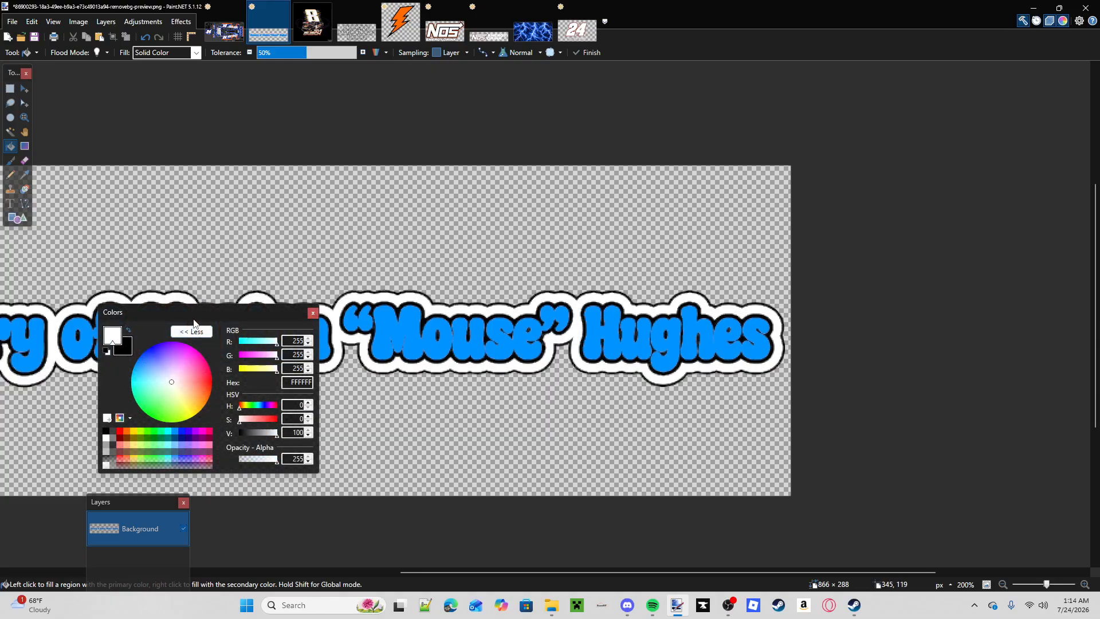
- Copy the memorial text strip onto the Camaro template and place it shrunken and rotated 90° on the rear panel between the taillights
left_click_drag(196, 311, 916, 225)
left_click_drag(1048, 584, 1043, 585)
key("z")
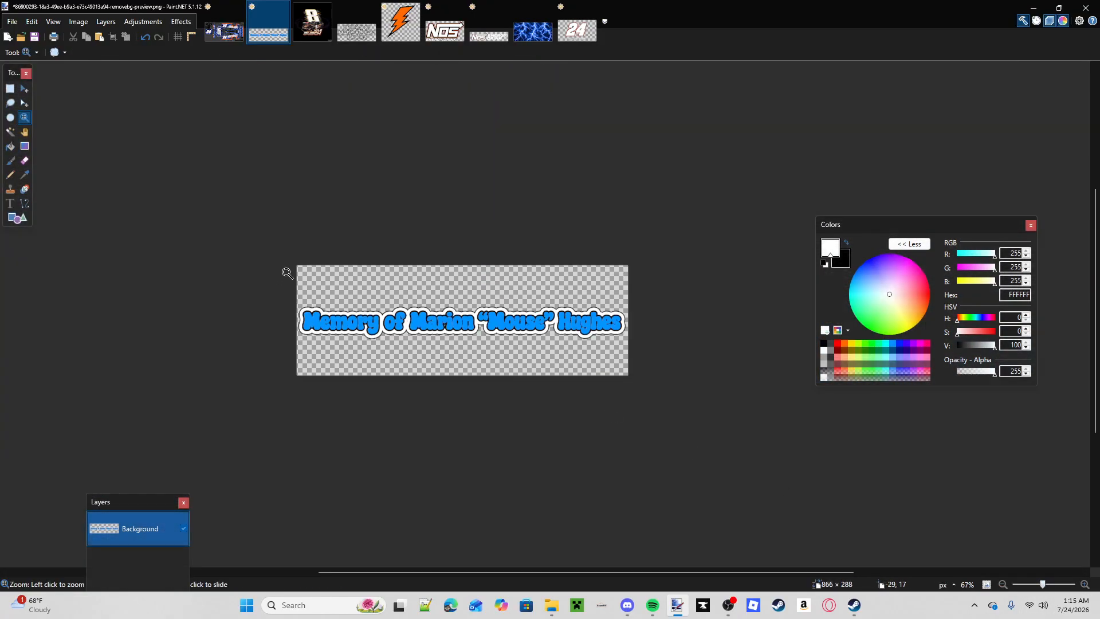
left_click(9, 89)
left_click_drag(288, 302, 685, 341)
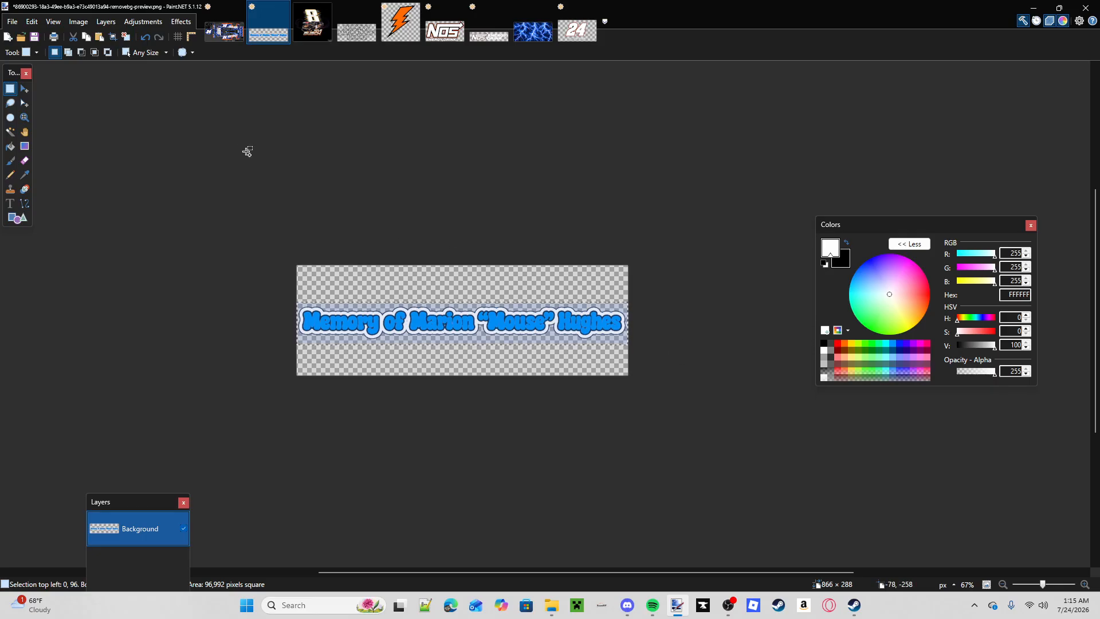
left_click(224, 31)
left_click_drag(920, 229, 491, 153)
key("ctrl+v")
left_click_drag(279, 117, 1015, 219)
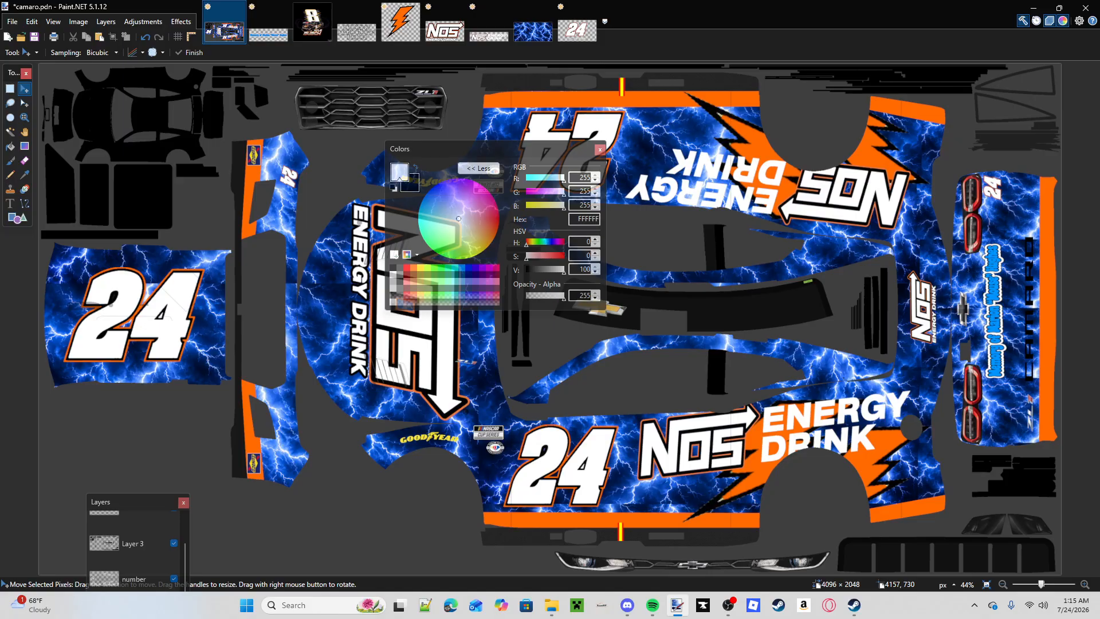
- Move the Colors window clear of the car's hood and close the memorial text image
key("alt+Tab")
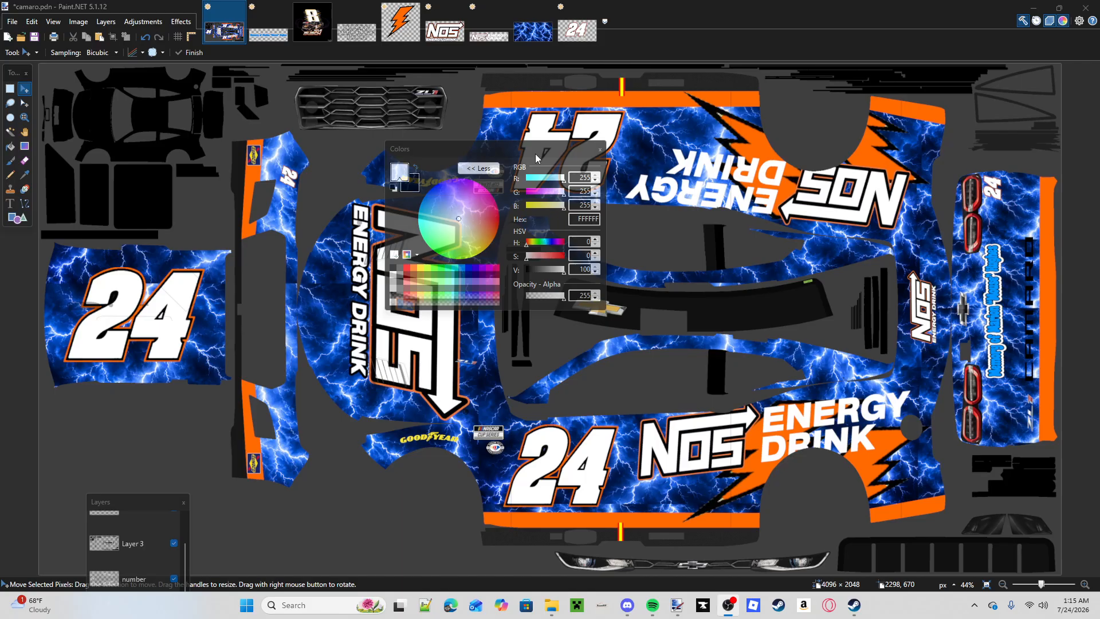
mouse_move(535, 153)
left_mouse_down()
mouse_move(462, 407)
mouse_move(425, 499)
mouse_move(407, 515)
left_mouse_up()
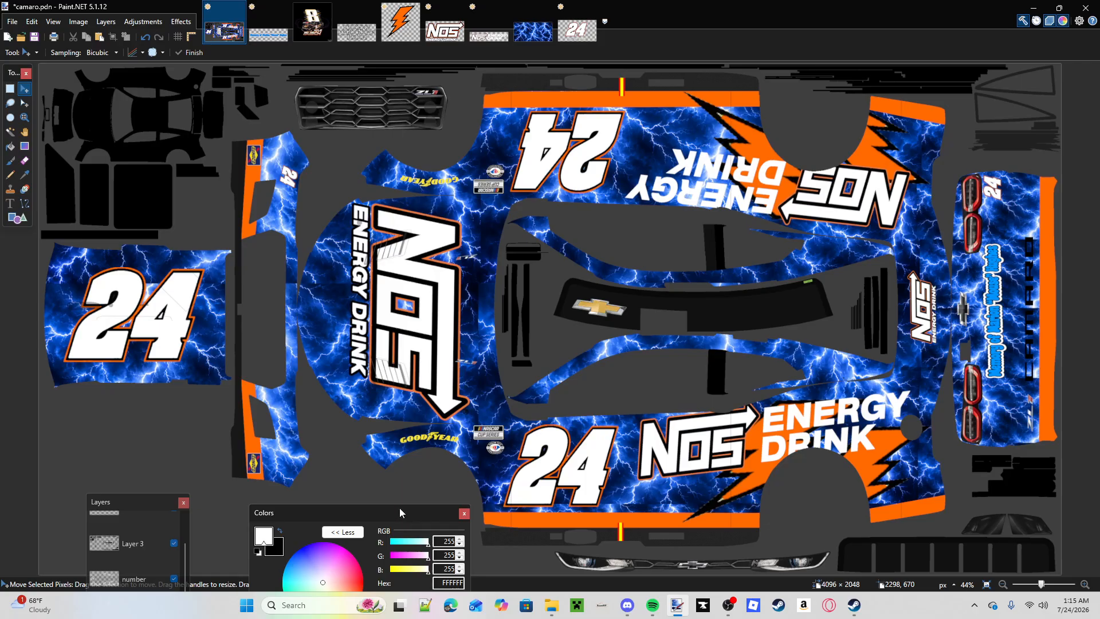
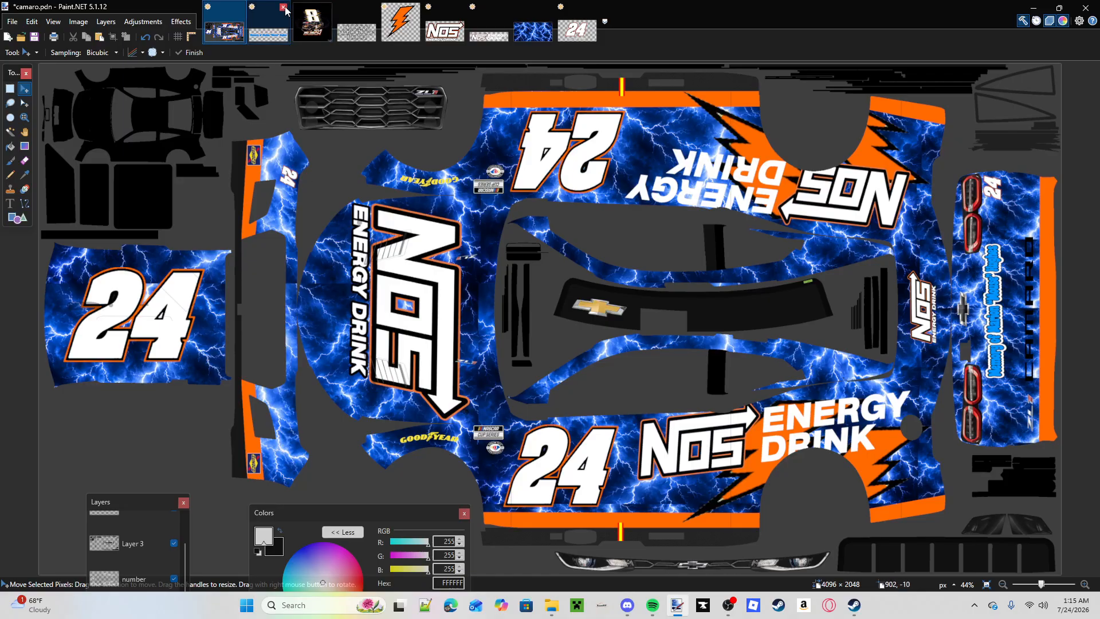
left_click(283, 7)
left_click(509, 351)
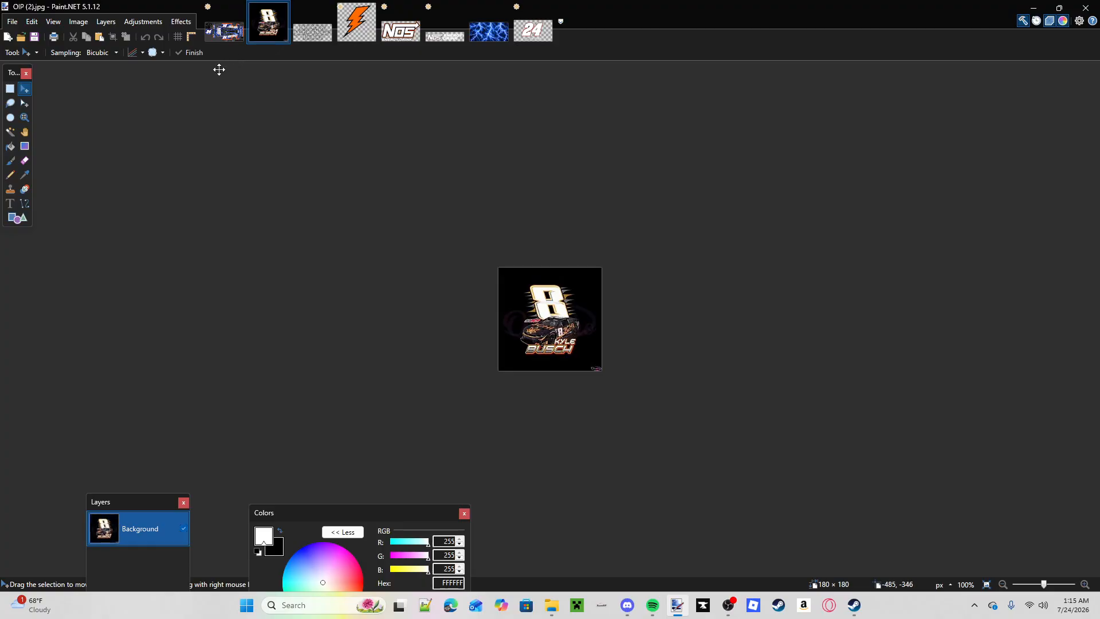
- Copy the whole number 8 driver image and paste it onto the upper Layer 3 of the Camaro template
left_click(9, 88)
key("ctrl+a")
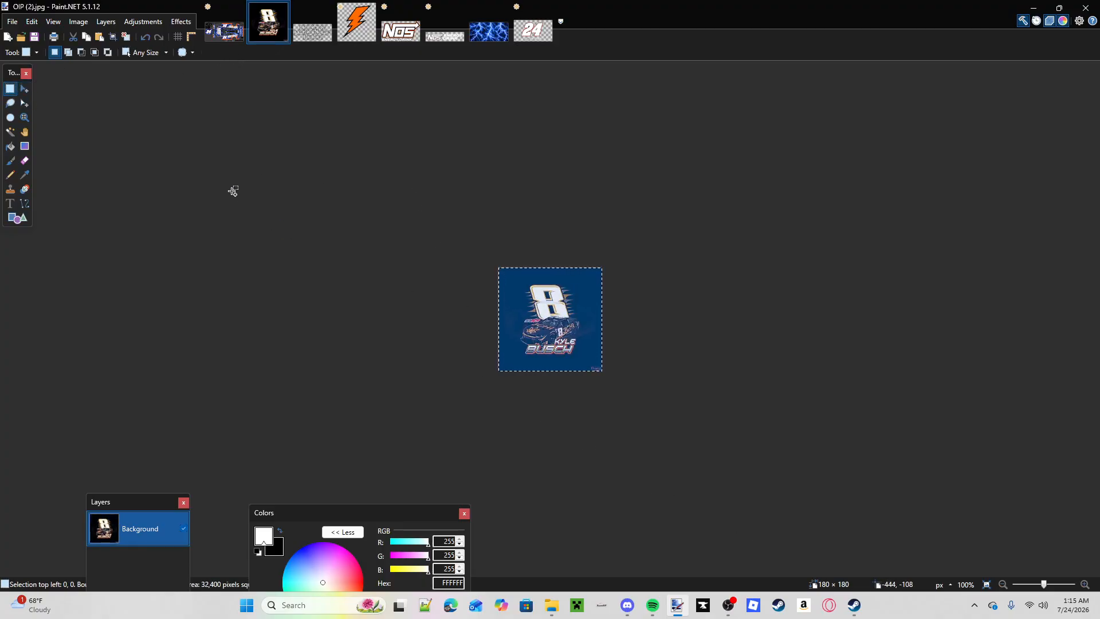
left_click(225, 31)
key("ctrl+v")
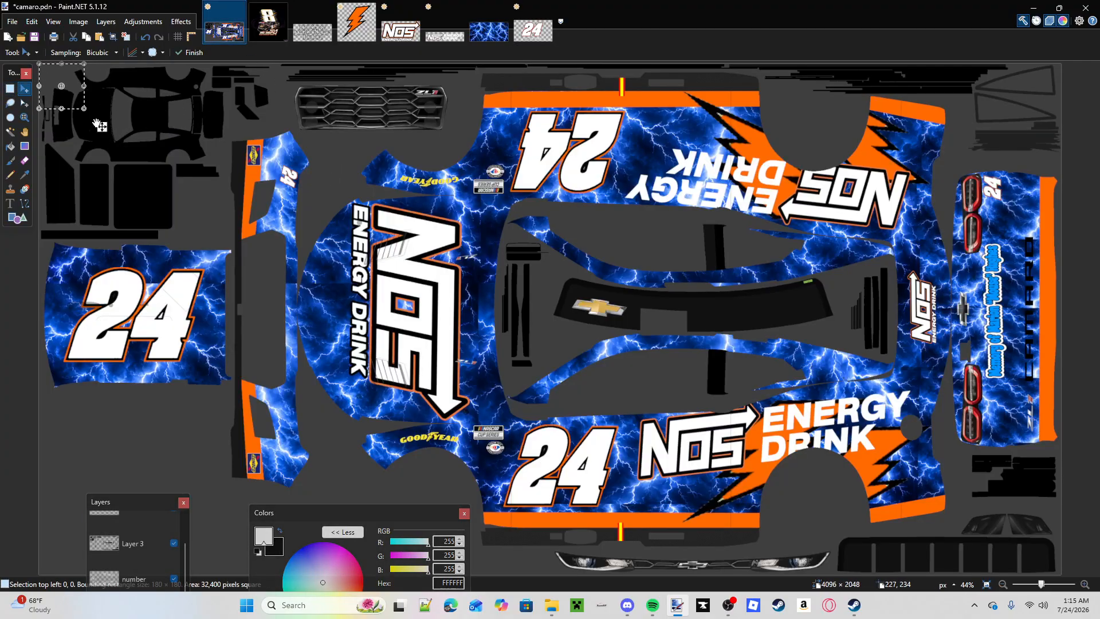
left_click_drag(98, 125, 344, 246)
left_click_drag(119, 497, 152, 318)
scroll(162, 395, "up", 2)
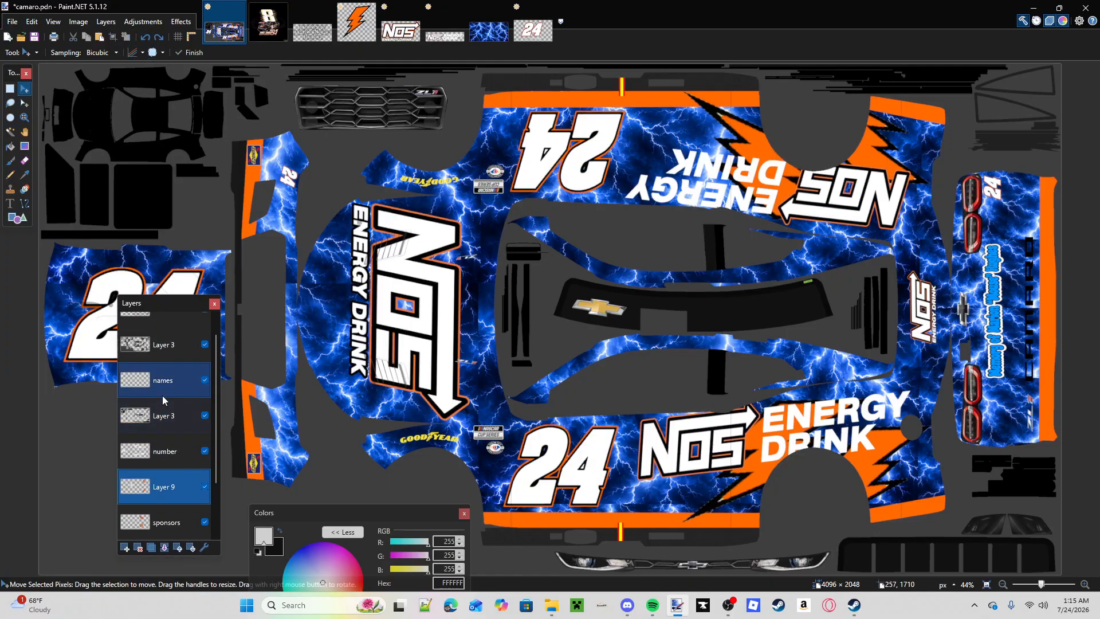
left_click(179, 356)
key("ctrl+shift+v")
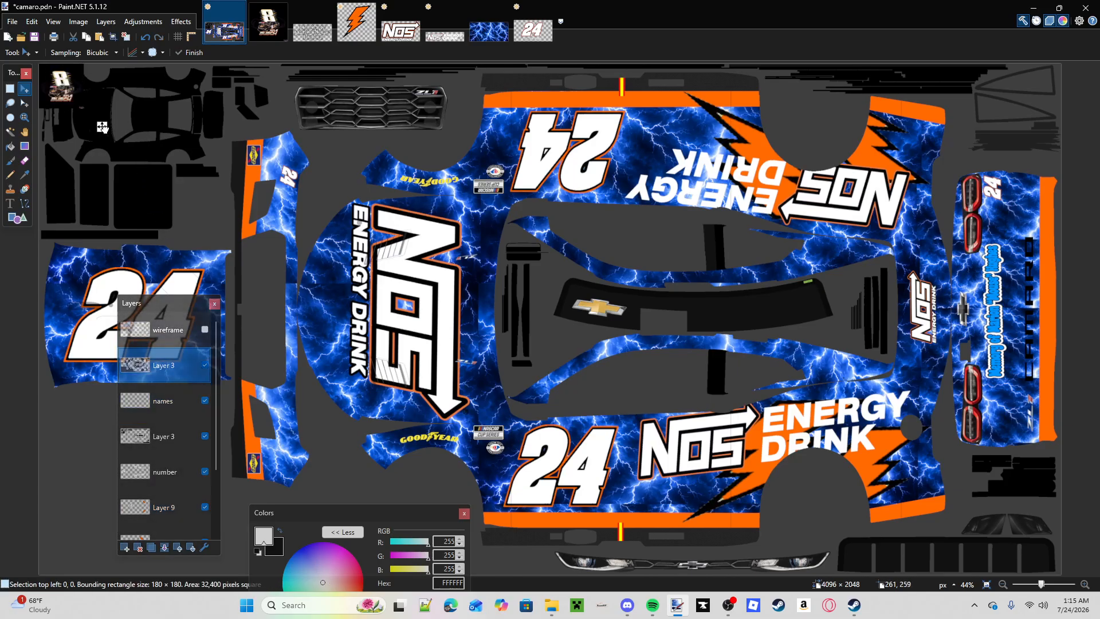
- Try to shrink the pasted number 8 graphic beside the lower black pillar strip and move it onto the strip
left_click_drag(102, 127, 752, 409)
left_click_drag(735, 349, 707, 373)
key("z")
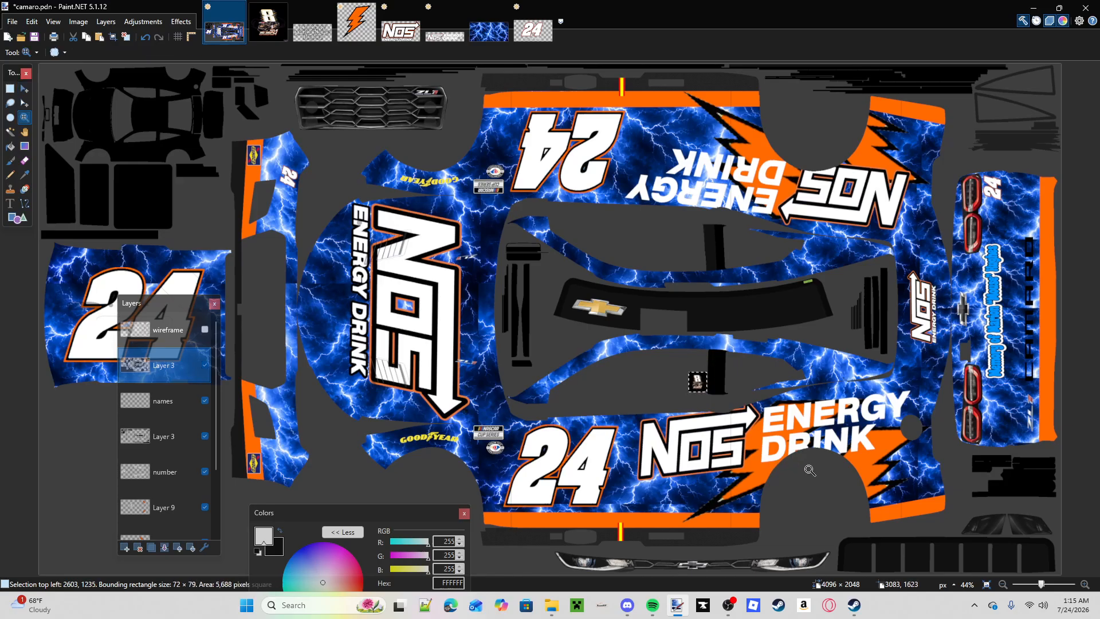
left_click(717, 378)
left_click(720, 375)
left_click(721, 374)
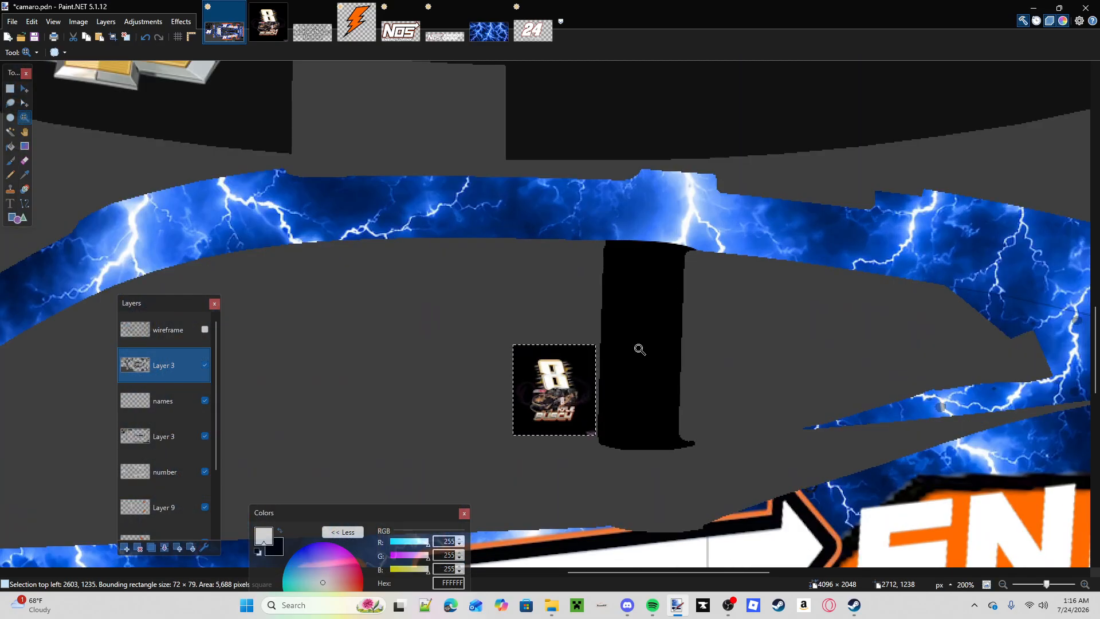
left_click(639, 350)
left_click(24, 89)
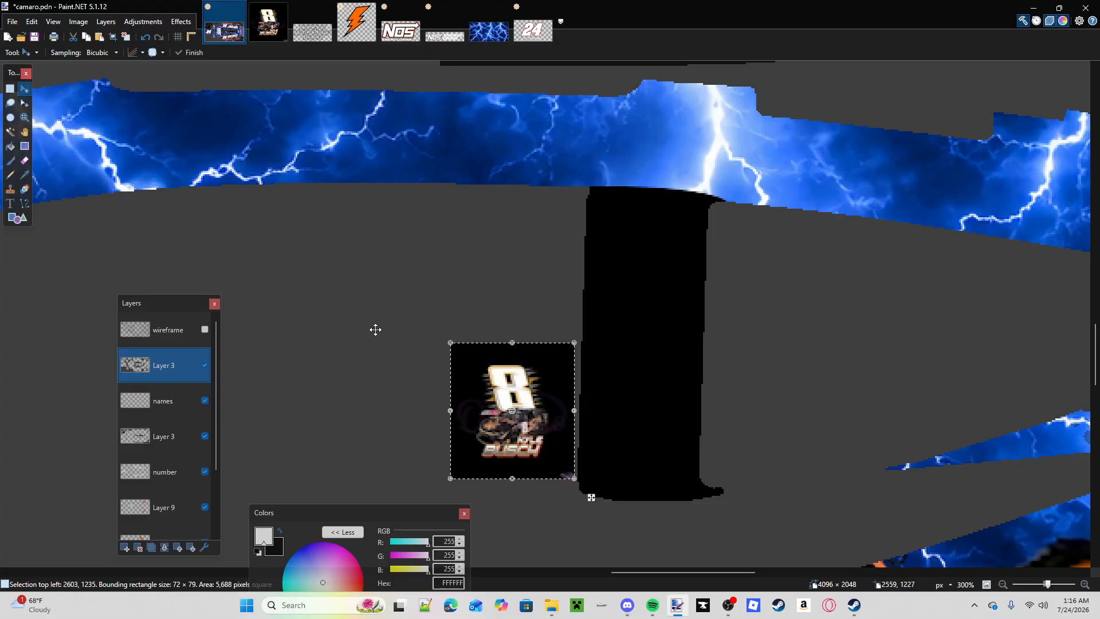
left_click_drag(473, 422, 606, 425)
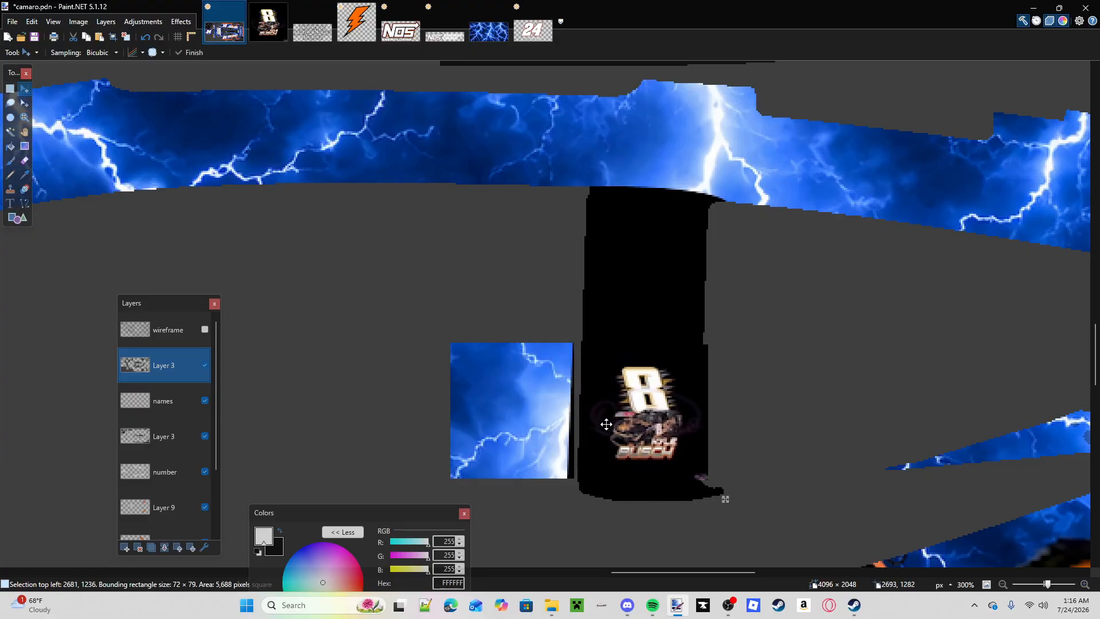
left_click(143, 38)
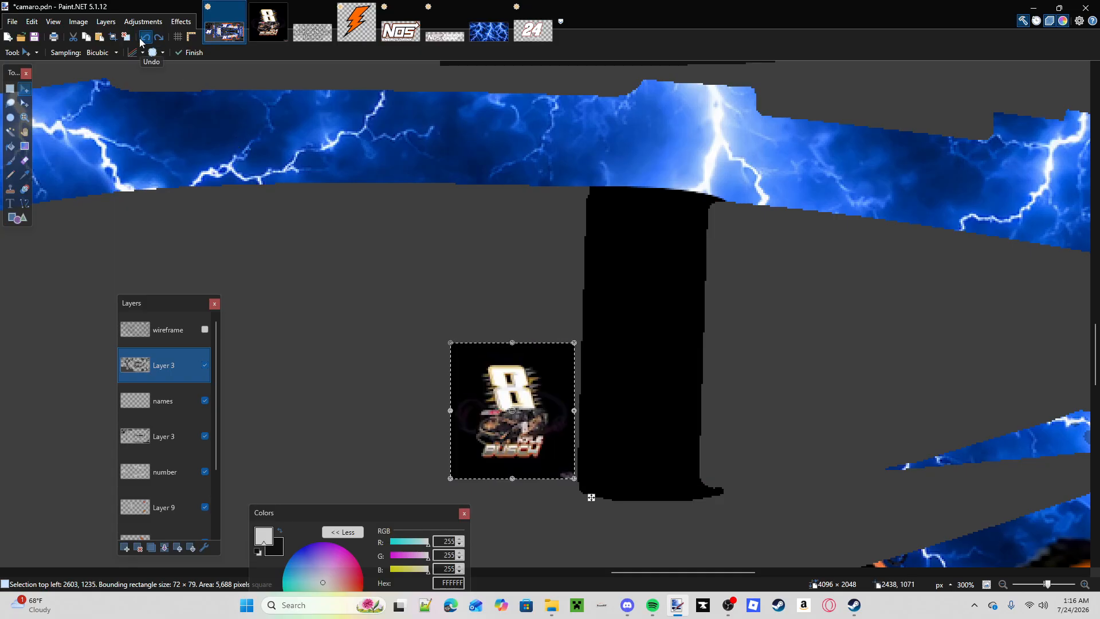
left_click(143, 38)
left_click(143, 39)
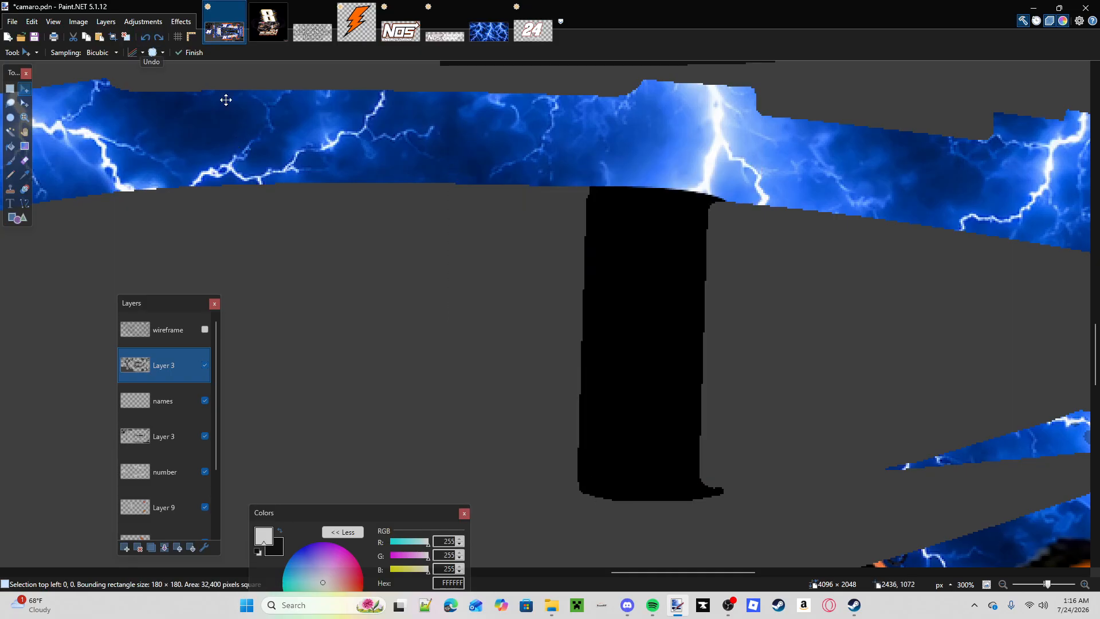
- Restore the number 8 paste and place it, shrunken to about 44 × 54 px, near the end of the lower black pillar strip
left_click(159, 37)
left_click_drag(758, 170, 662, 410)
left_click(14, 87)
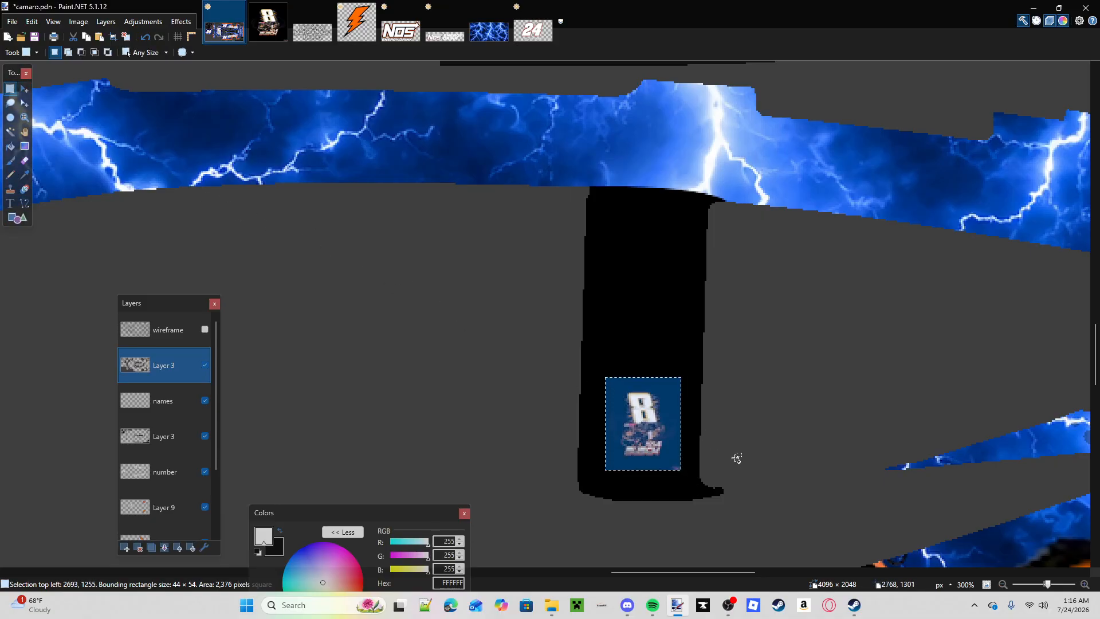
- Place a copy of the small number 8 graphic, rotated about 180°, at the outer end of the upper black pillar strip
key("m")
left_click_drag(696, 472, 564, 349)
scroll(627, 402, "up", 15)
left_click_drag(626, 402, 627, 402)
scroll(627, 402, "up", 2)
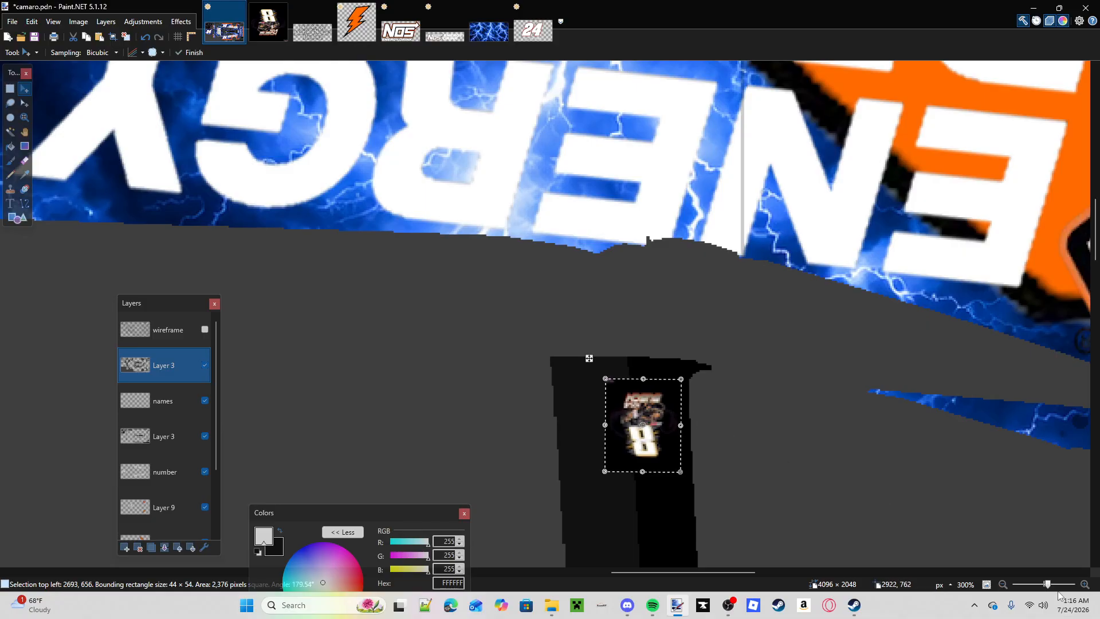
left_click(1037, 582)
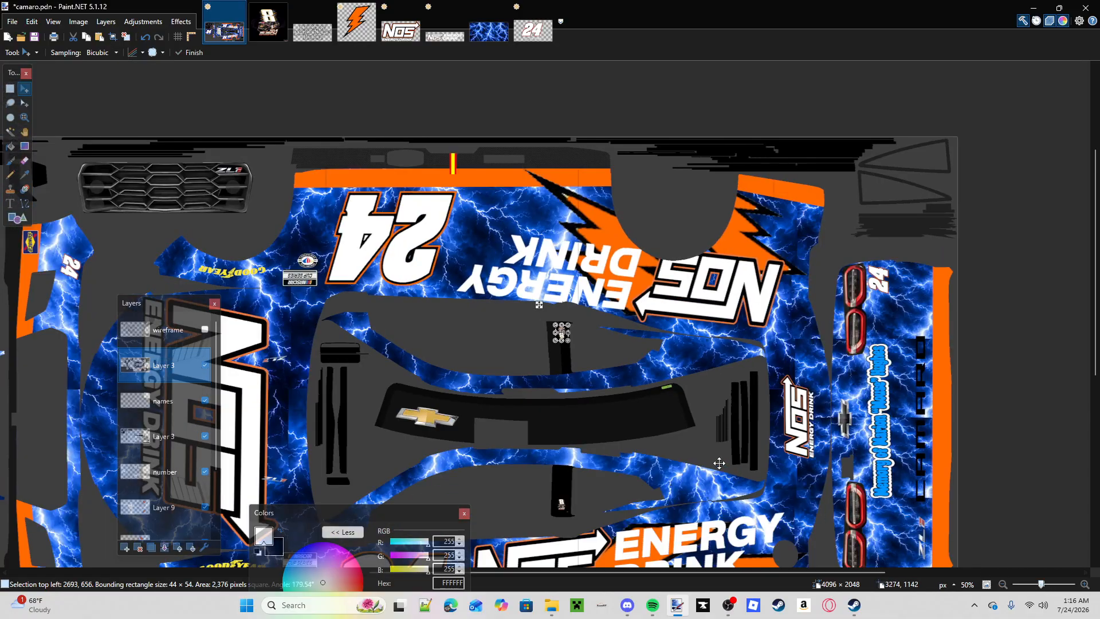
scroll(670, 463, "down", 4)
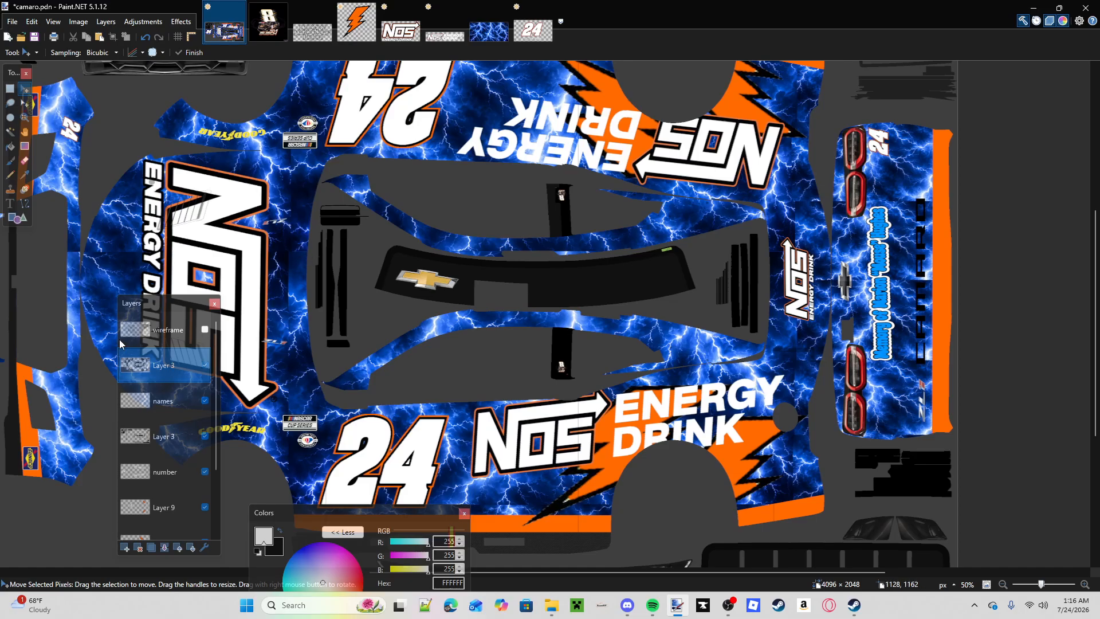
- Select the template's names layer and clear the orange lightning bolt out of its own image
left_click(180, 400)
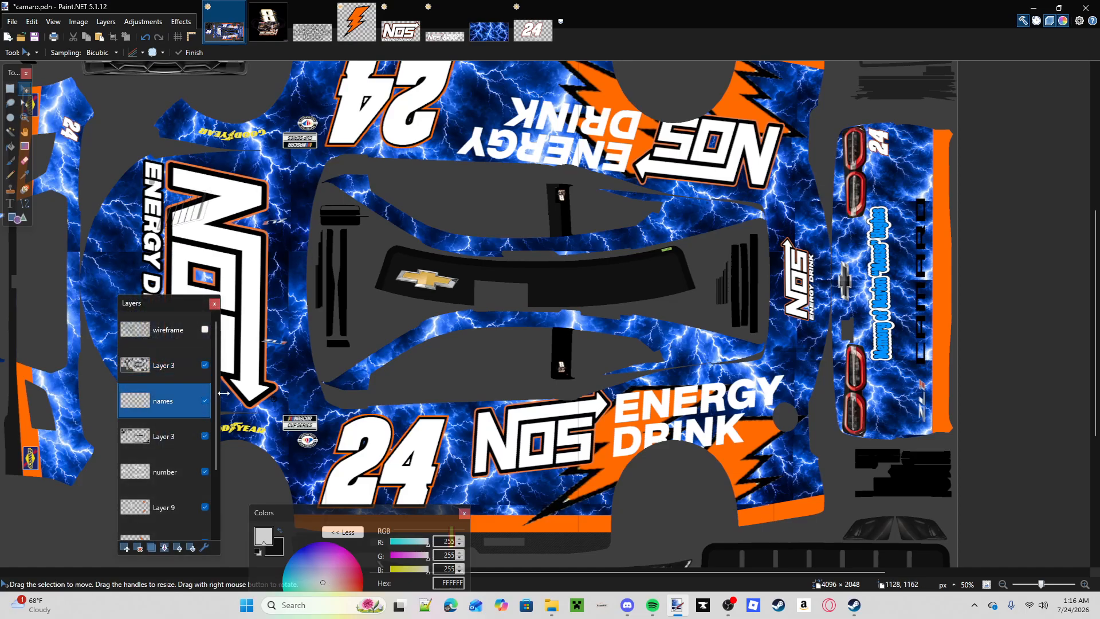
left_click(357, 22)
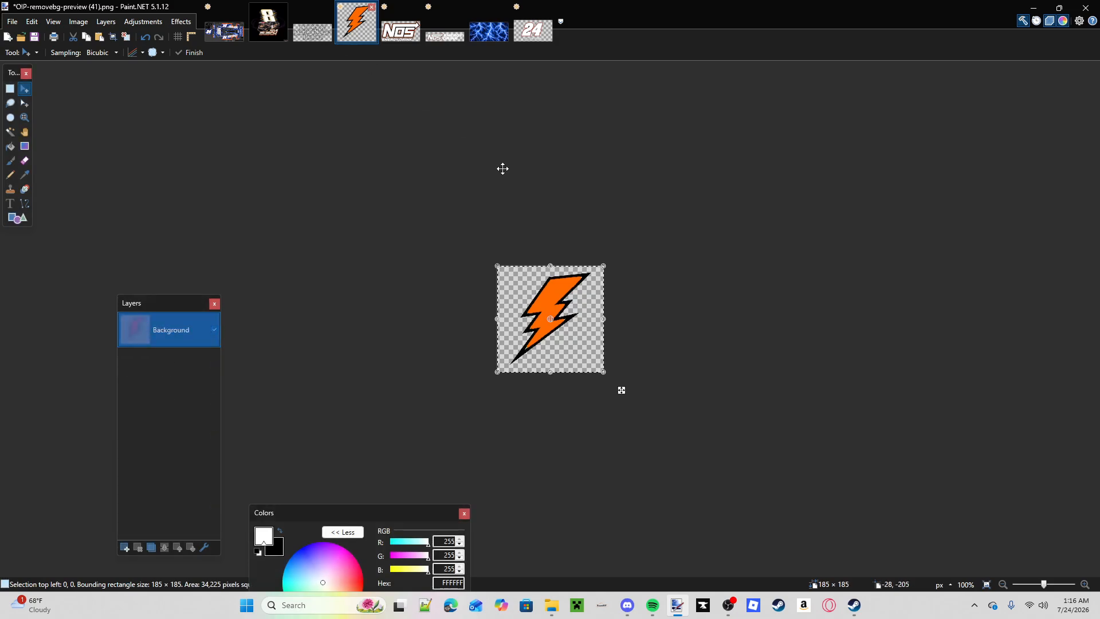
left_click_drag(576, 310, 2, 95)
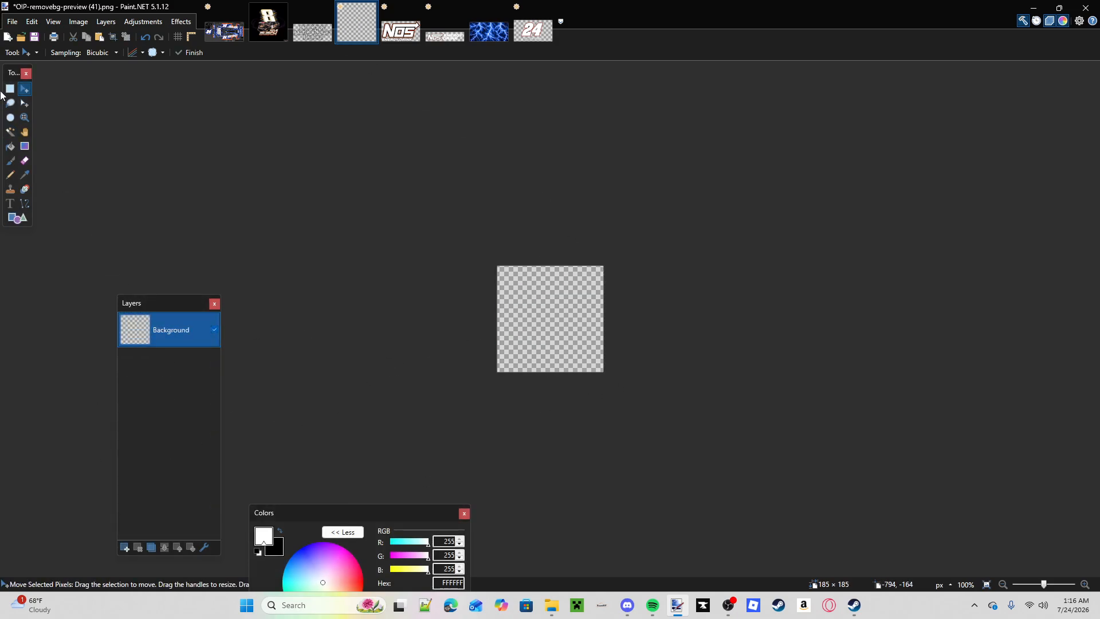
- Sample the dark grey 121212 from the template's windshield banner and fill the emptied lightning bolt image with it
left_click(10, 146)
left_click(225, 26)
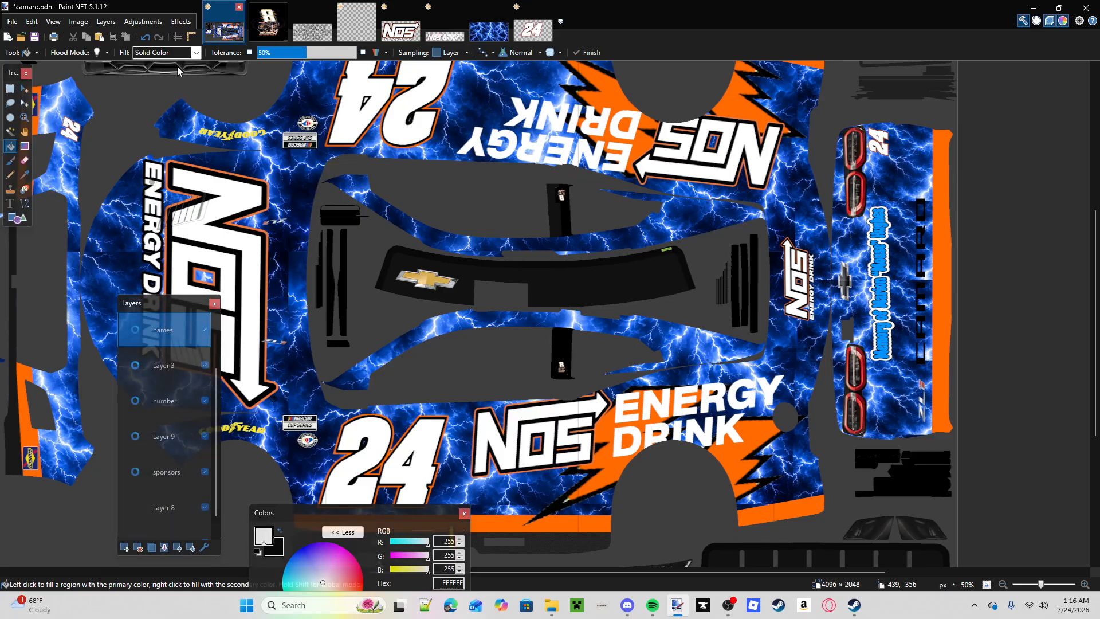
left_click(24, 175)
left_click(176, 374)
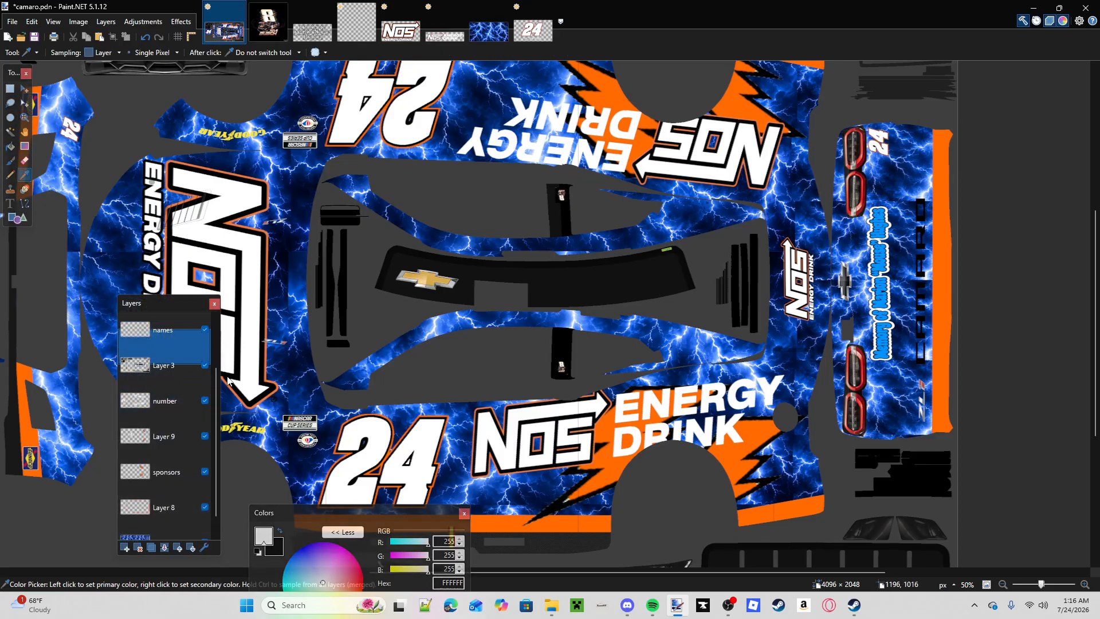
left_click(567, 291)
left_click(312, 32)
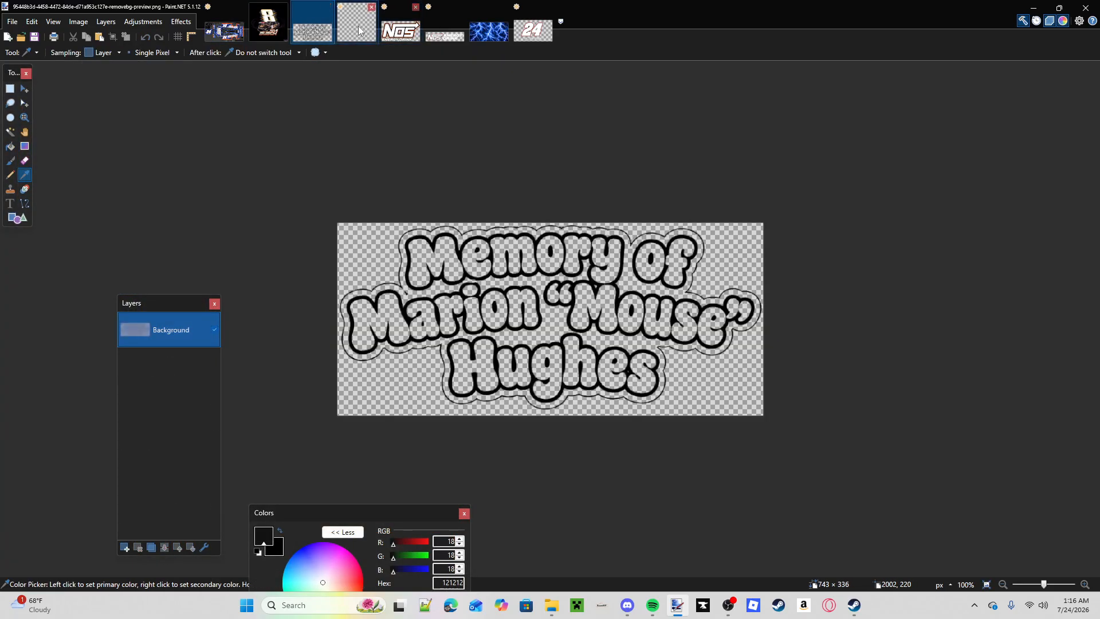
left_click(356, 24)
left_click(10, 146)
left_click(530, 303)
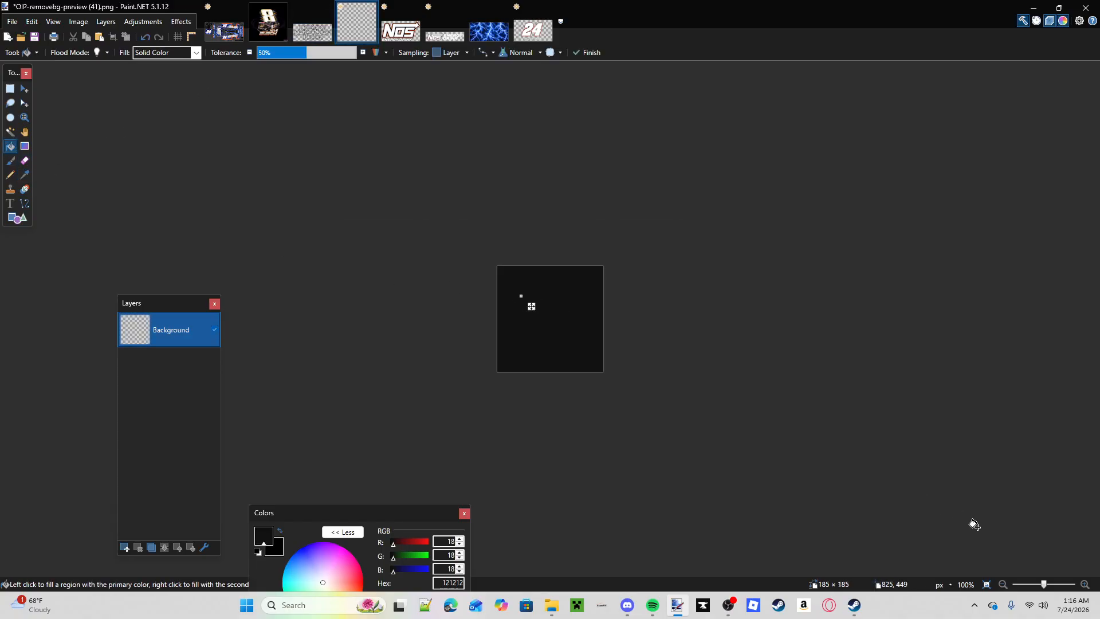
- Start a text entry near the upper left of the dark canvas in the Impact font at size 36
left_click_drag(1043, 585, 1050, 585)
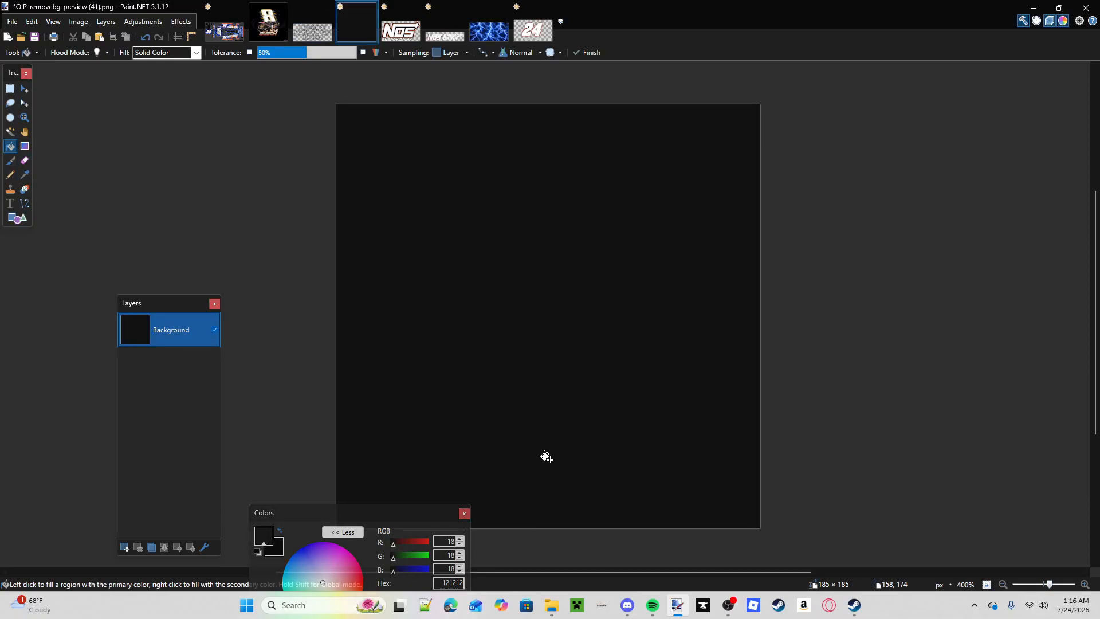
left_click(9, 206)
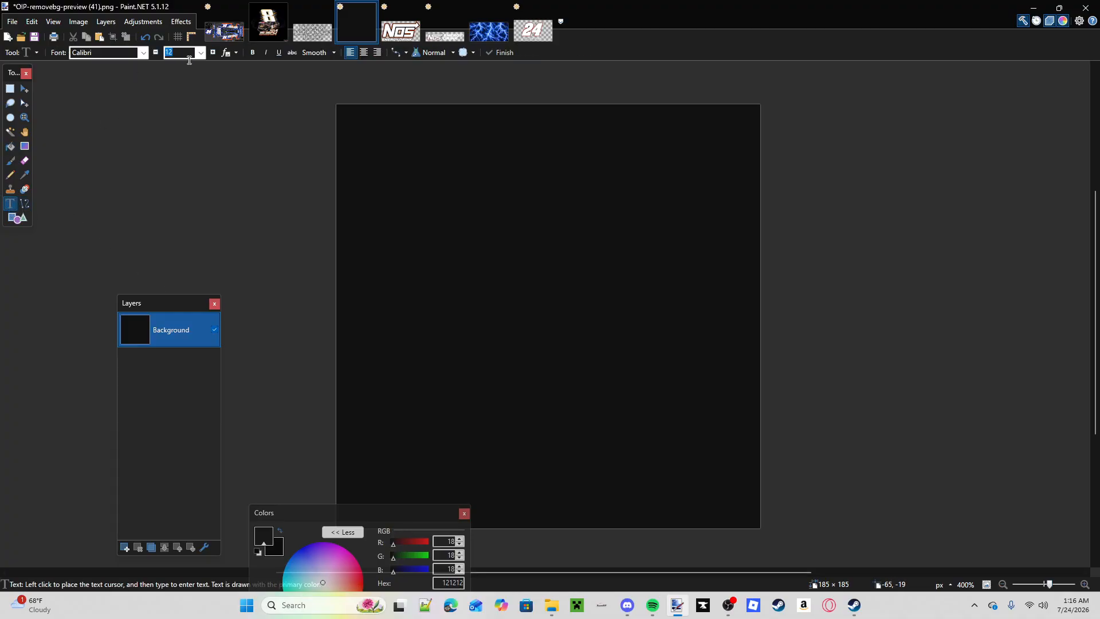
left_click(200, 52)
left_click(174, 221)
left_click(144, 52)
scroll(184, 247, "down", 2)
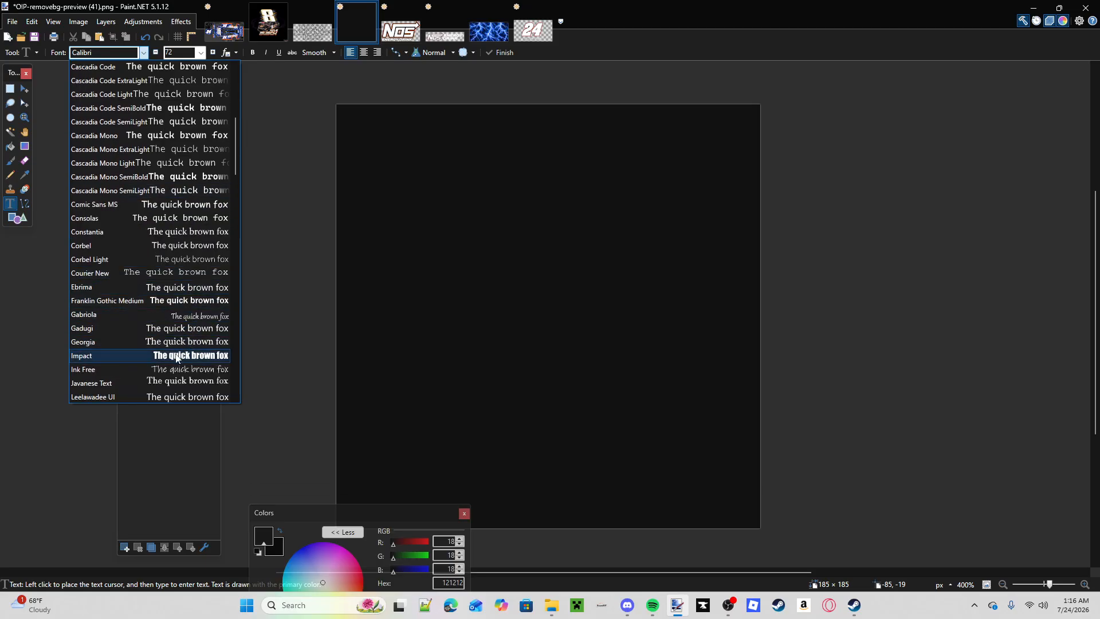
left_click(176, 357)
left_click(381, 243)
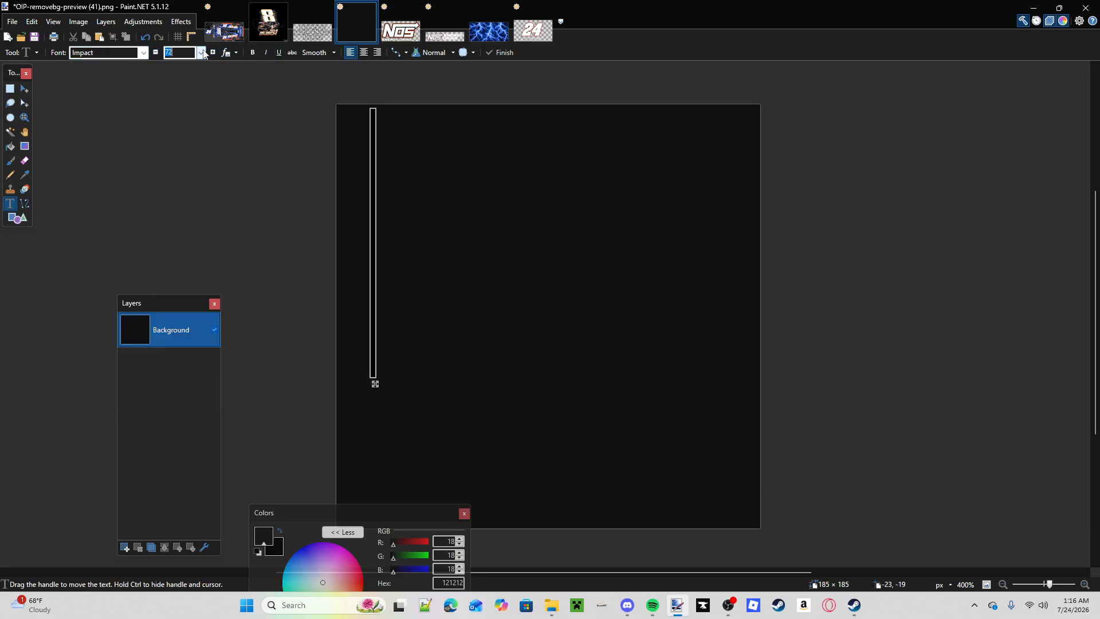
left_click(201, 52)
left_click(172, 201)
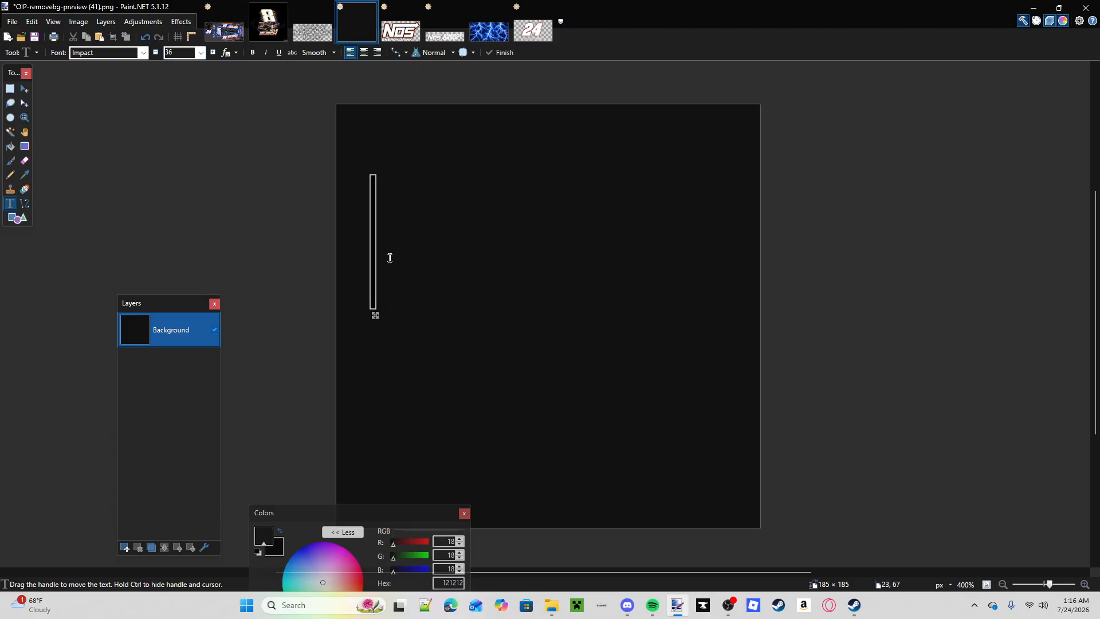
- Write STORMFOX on the dark canvas in white FFFFFF at font size 24
type("2")
key("BackSpace")
left_click_drag(352, 513, 319, 404)
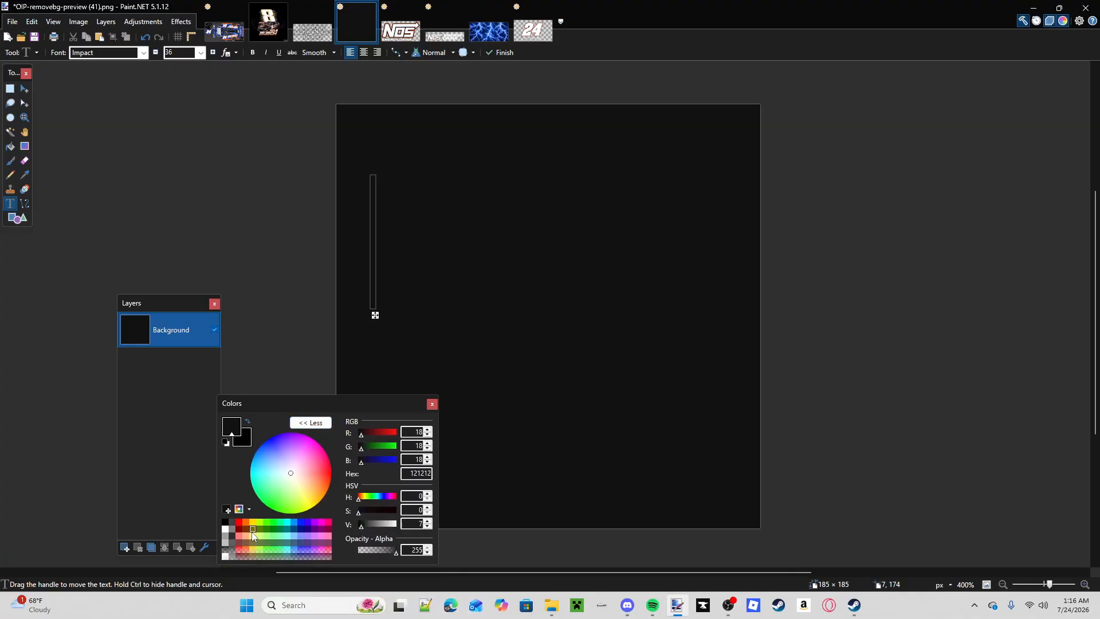
left_click(226, 528)
type("S")
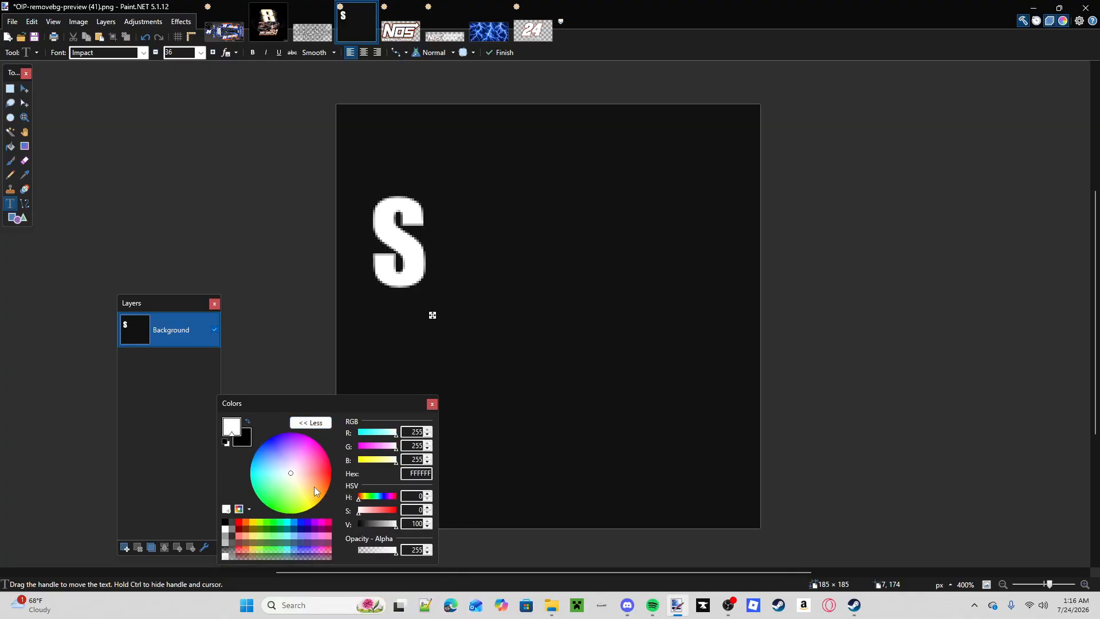
left_click(200, 53)
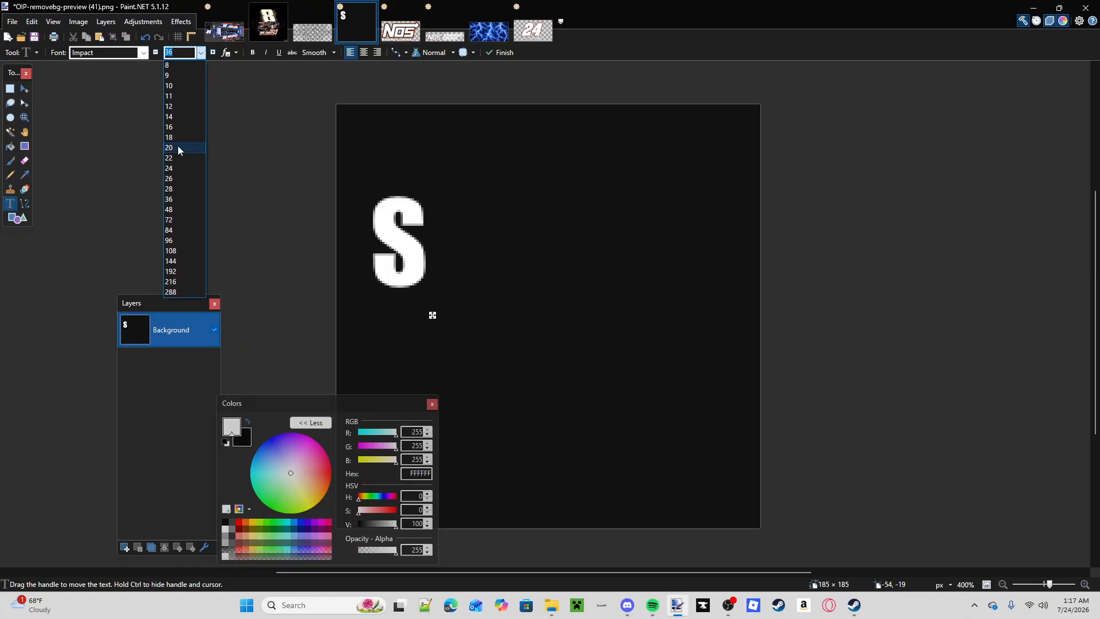
left_click(174, 170)
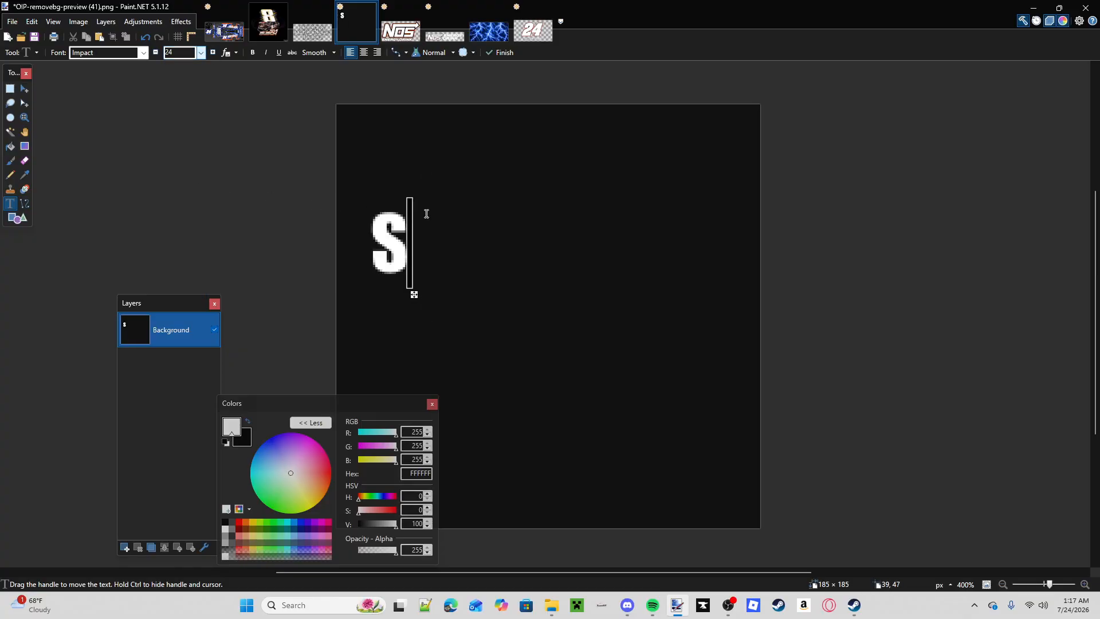
type("TORMFOX")
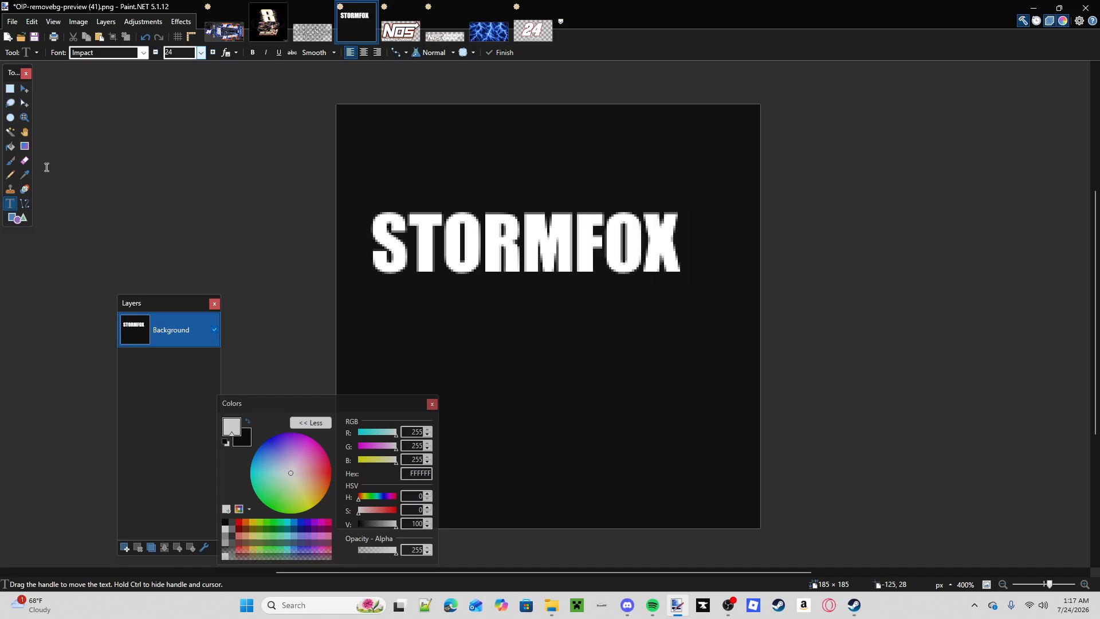
- Copy the STORMFOX text onto the template's names layer, enlarged and rotated about 9°, on the windshield banner opposite the Chevrolet logo
left_click(11, 88)
left_click_drag(361, 204, 698, 290)
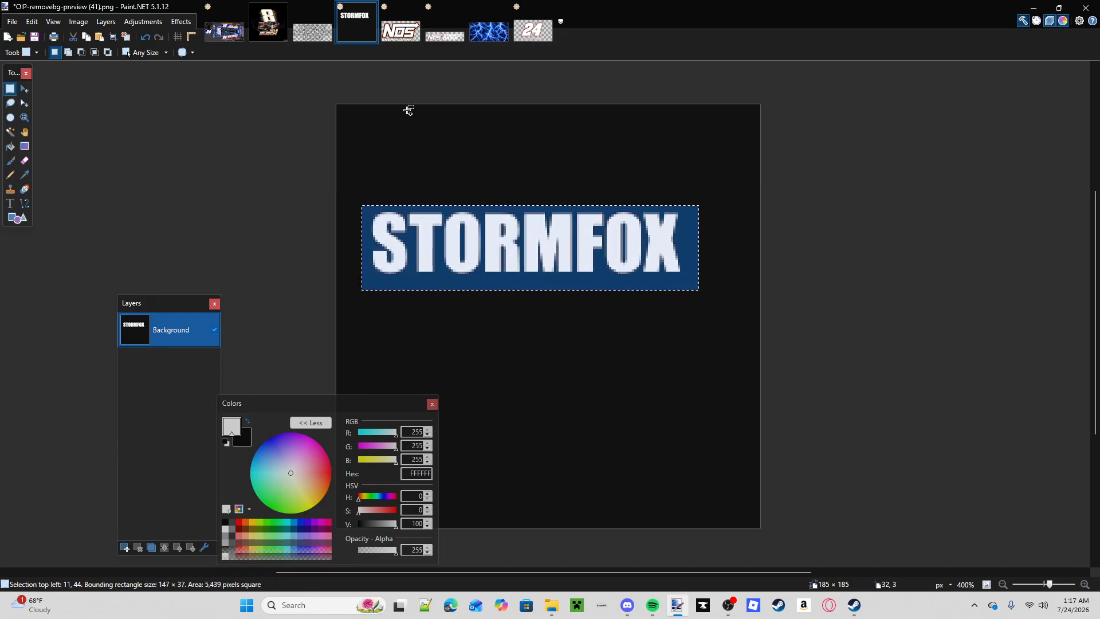
left_click(230, 35)
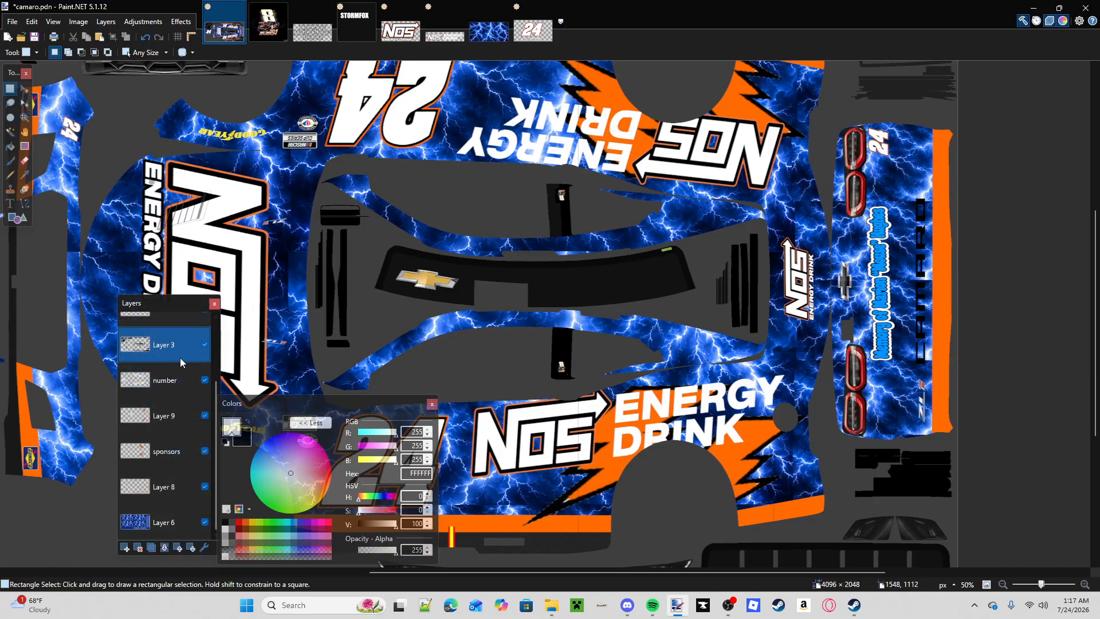
left_click(172, 319)
key("ctrl+v")
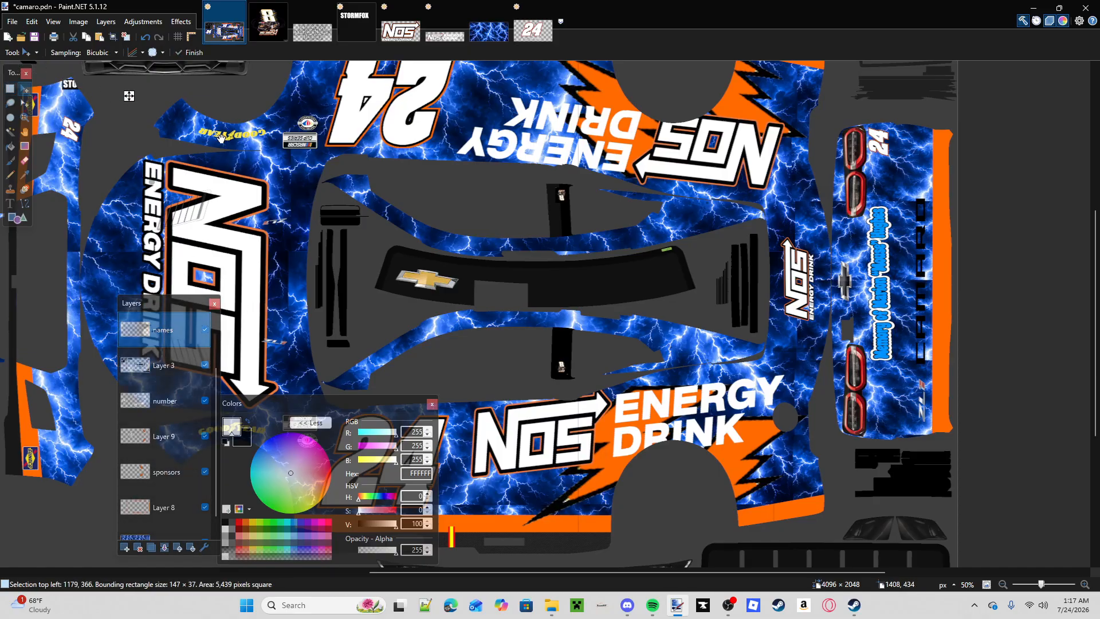
left_click_drag(642, 299, 700, 294)
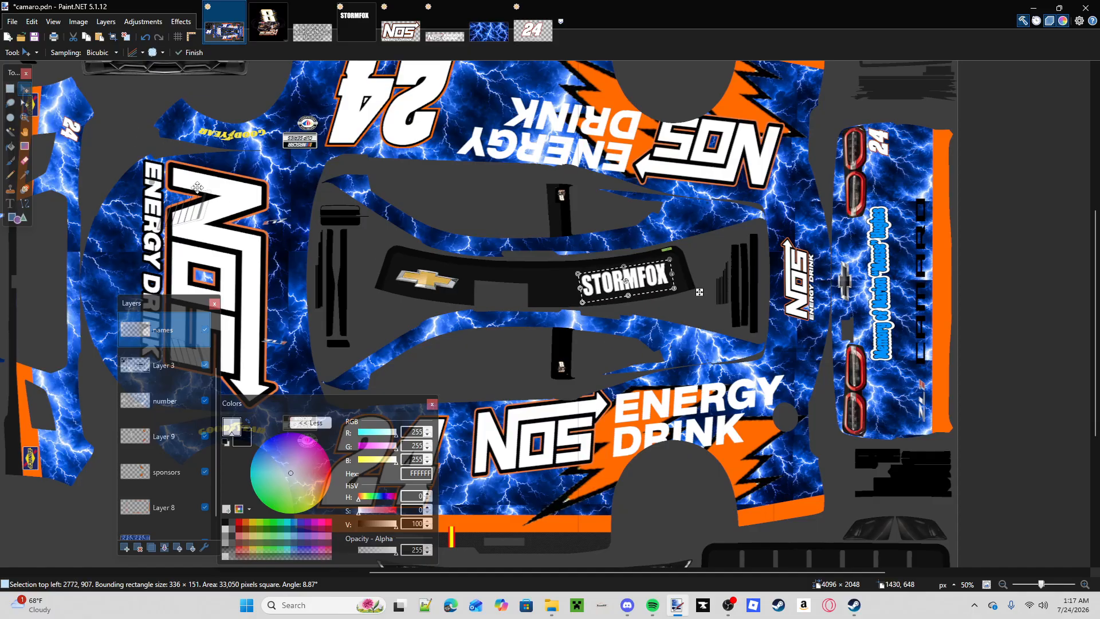
- Deselect the STORMFOX text placed on the template's windshield banner
key("ctrl+d")
left_click_drag(67, 78, 906, 572)
left_click(997, 549)
left_click_drag(1041, 584, 1035, 585)
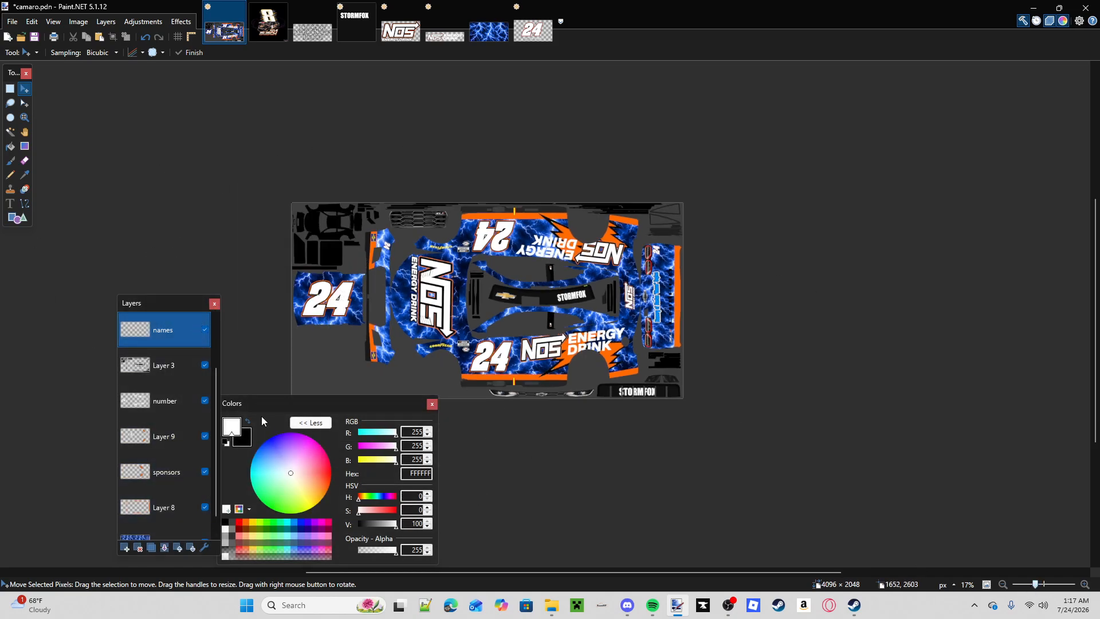
- Close every open image except the camaro.pdn template, discarding their unsaved changes
left_click(281, 8)
left_click(281, 8)
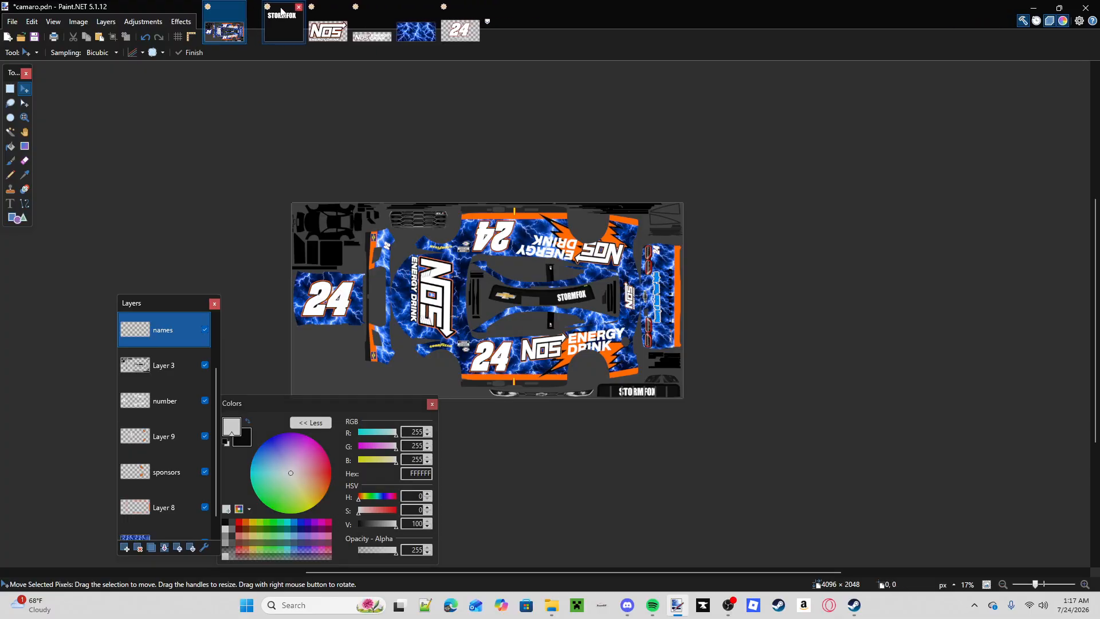
left_click(281, 8)
left_click(520, 377)
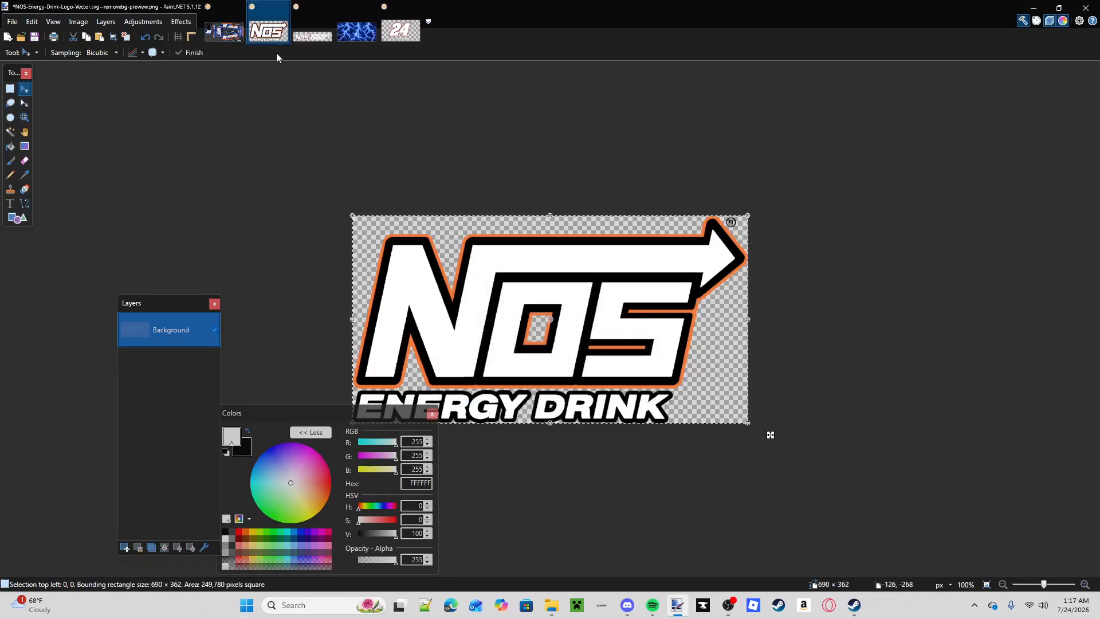
left_click(281, 8)
left_click(533, 356)
left_click(283, 8)
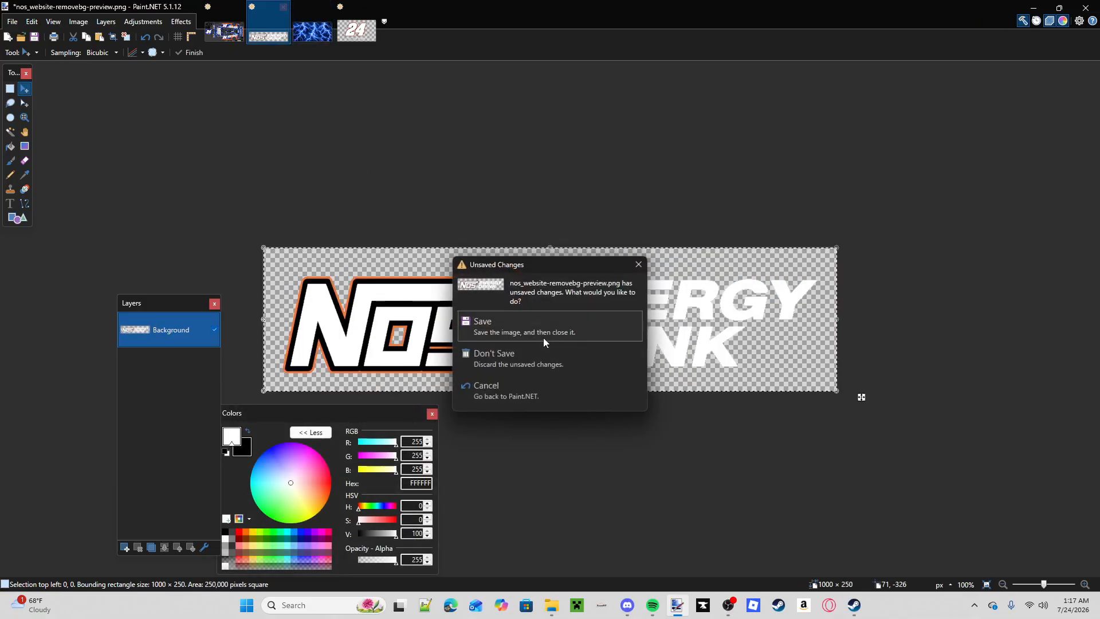
left_click(551, 353)
left_click(280, 7)
left_click(281, 8)
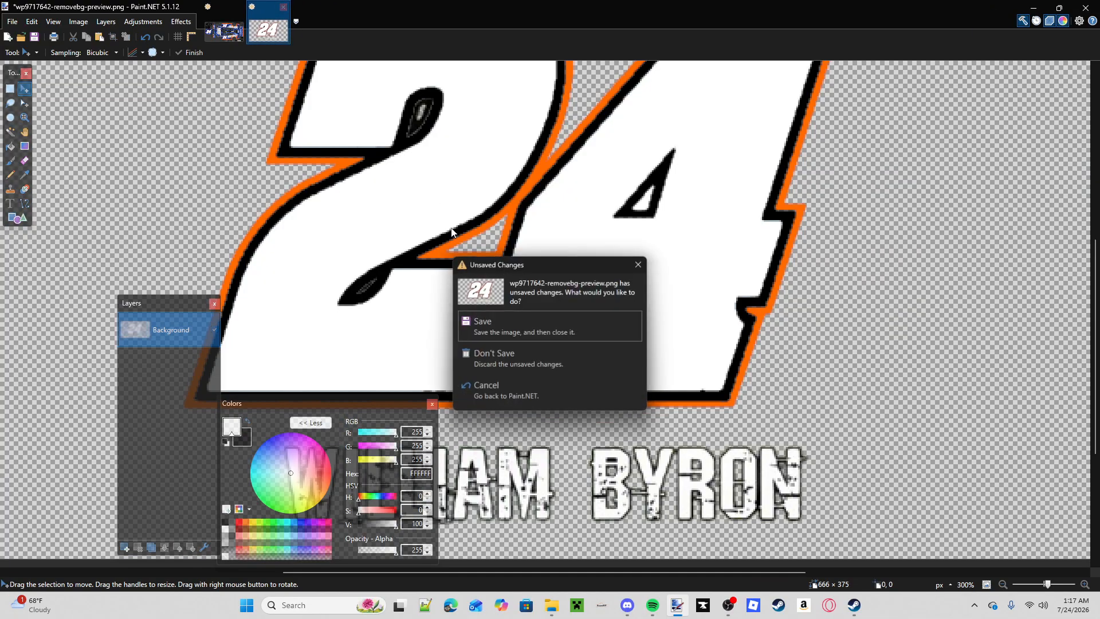
left_click(516, 356)
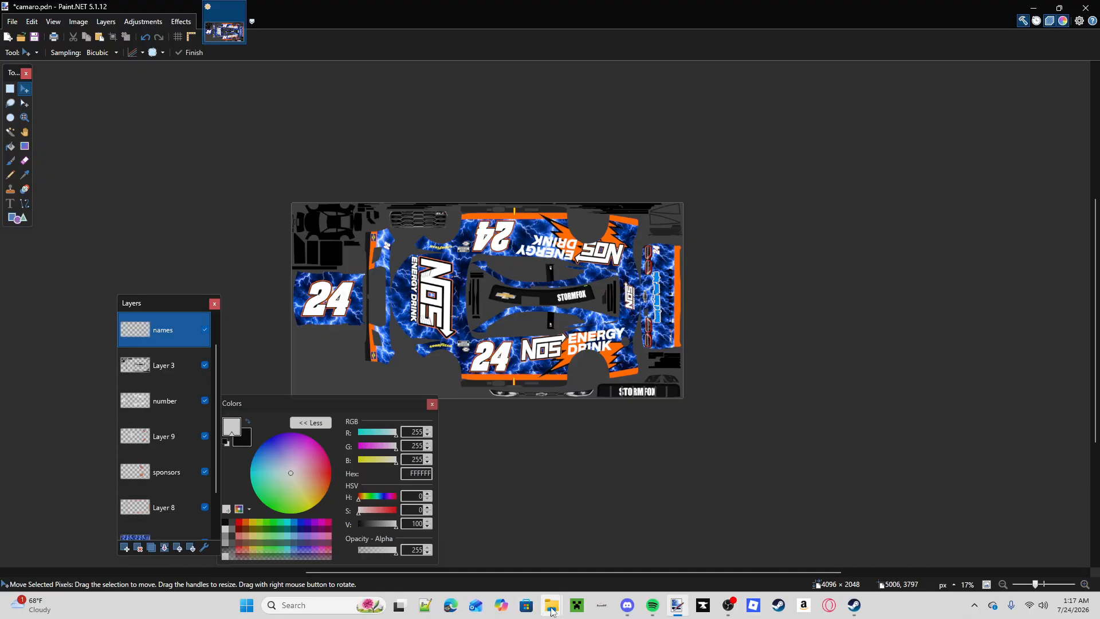
- Switch to the skin_test File Explorer window and navigate to the mod's vehicles/cupgen7/schemes/chevy folder
mouse_move(552, 611)
mouse_move(441, 530)
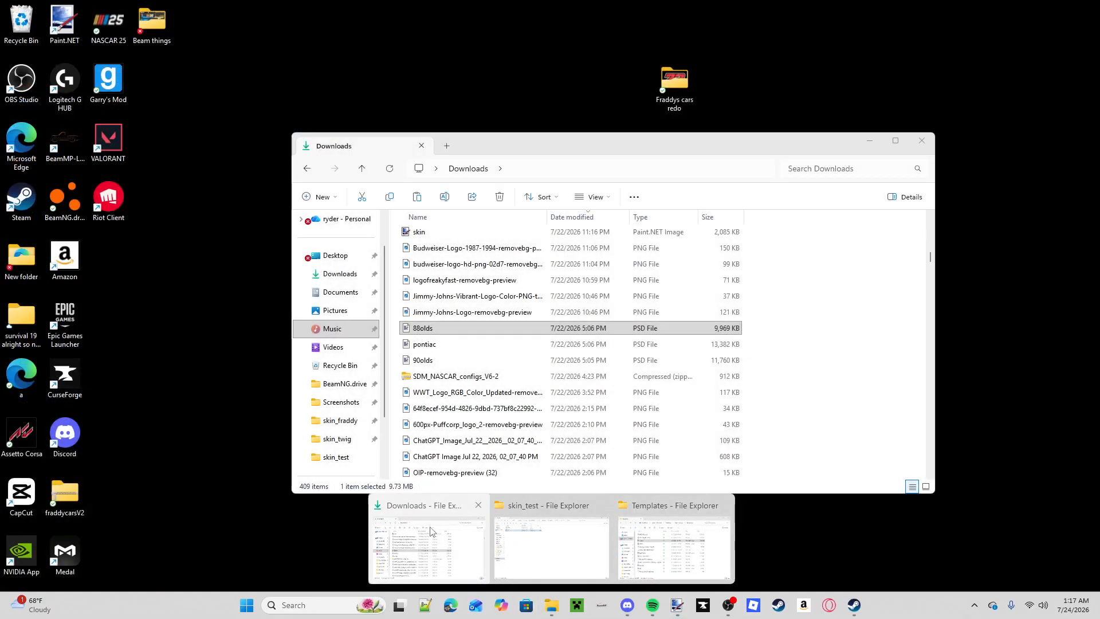
mouse_move(612, 535)
left_click(551, 552)
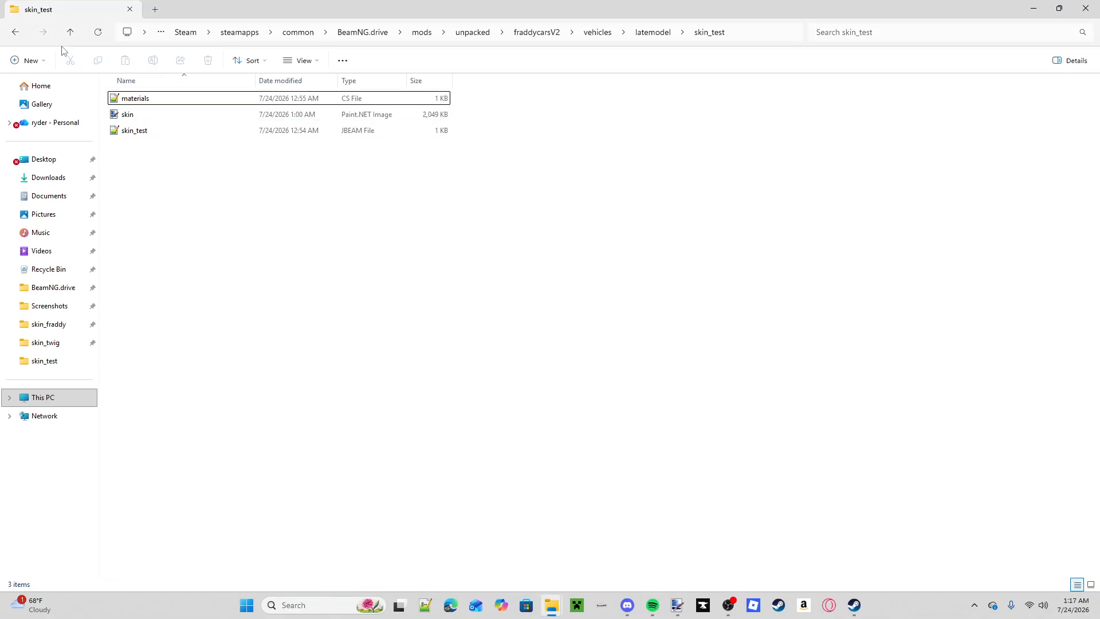
left_click(15, 34)
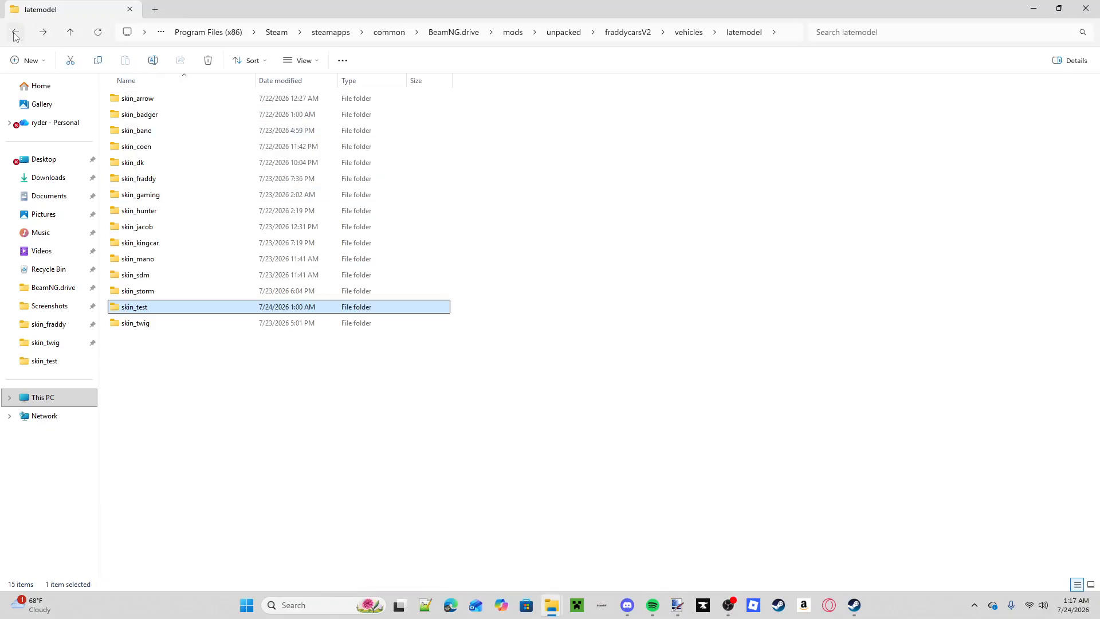
left_click(15, 34)
double_click(173, 102)
double_click(174, 102)
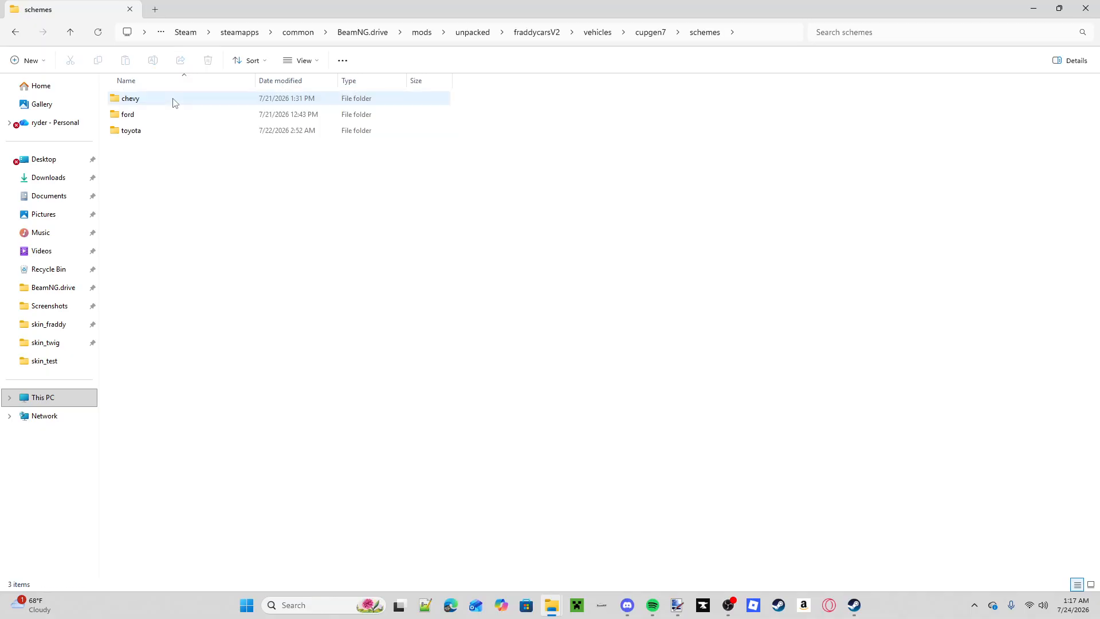
double_click(166, 101)
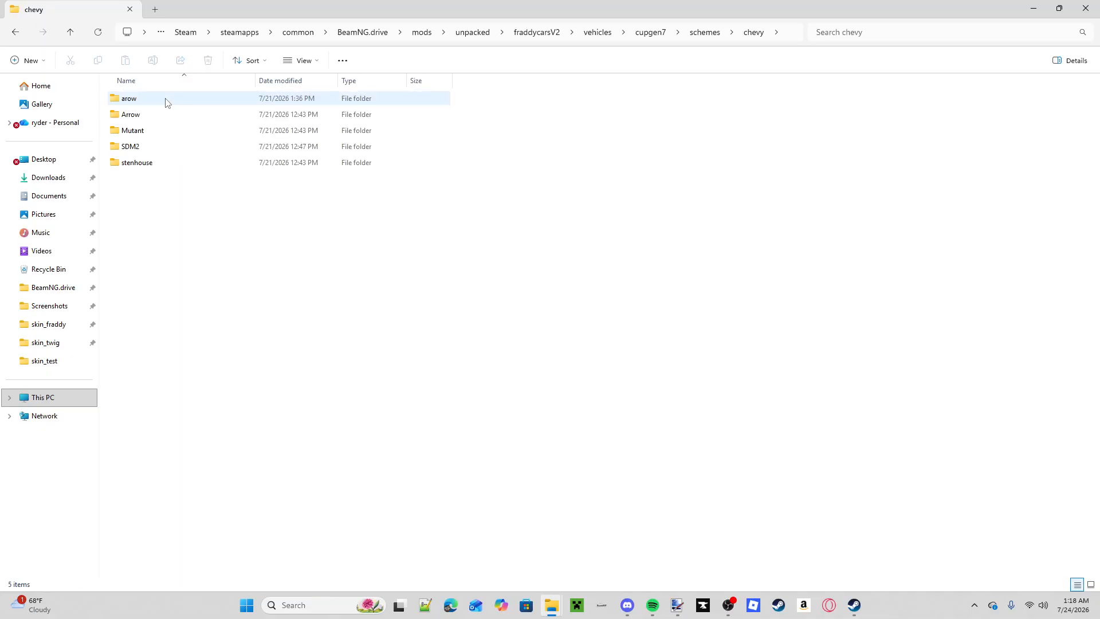
- Create a new folder named STORMFOX inside the chevy schemes folder
right_click(185, 198)
mouse_move(232, 288)
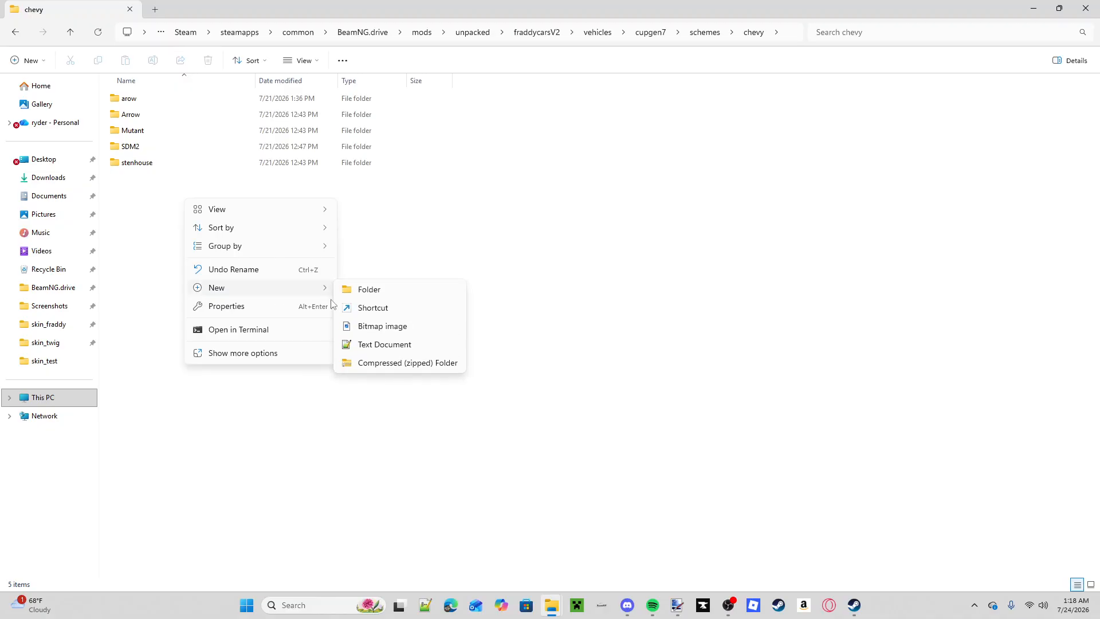
left_click(371, 290)
type("ST")
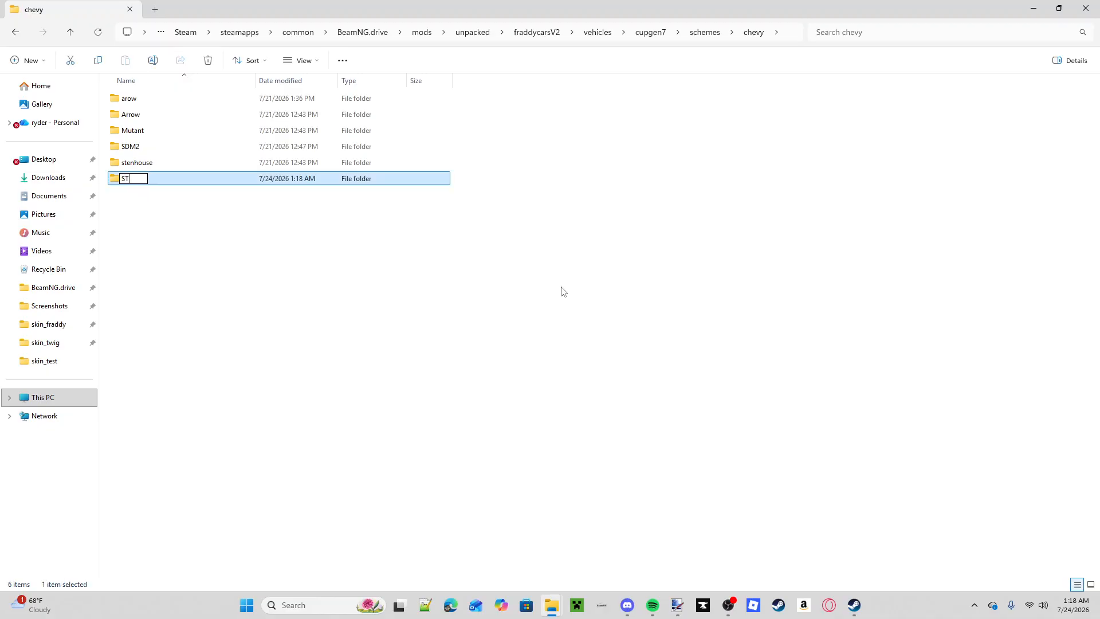
type("ORMFOX")
key("Return")
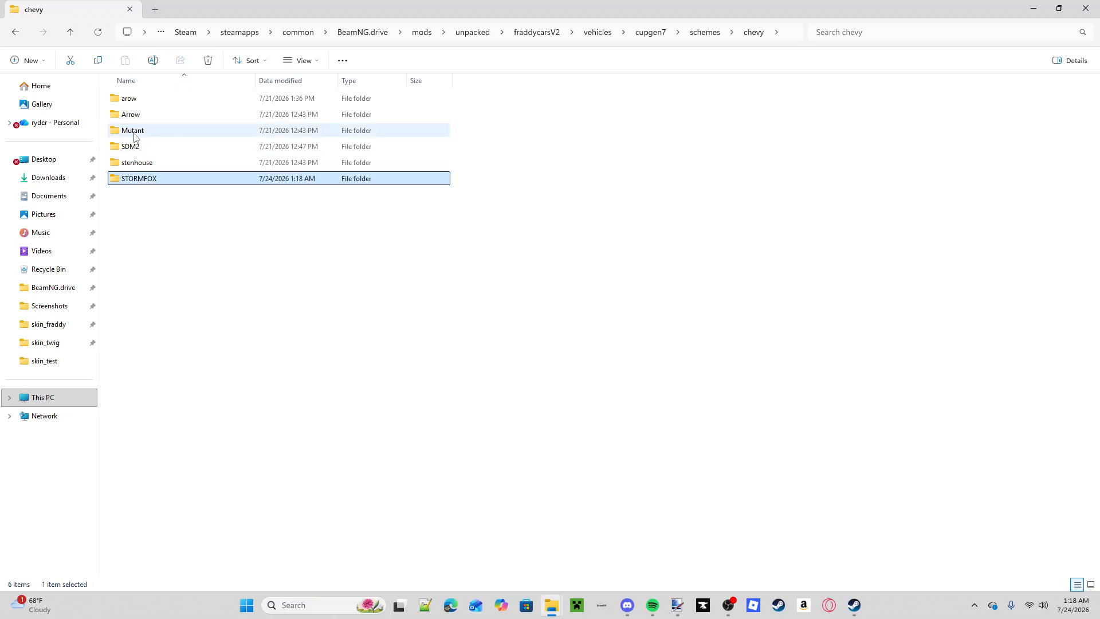
- Copy the arow JBEAM file and the arow.materials JSON file from the arow folder into the STORMFOX folder
double_click(144, 114)
left_click(15, 32)
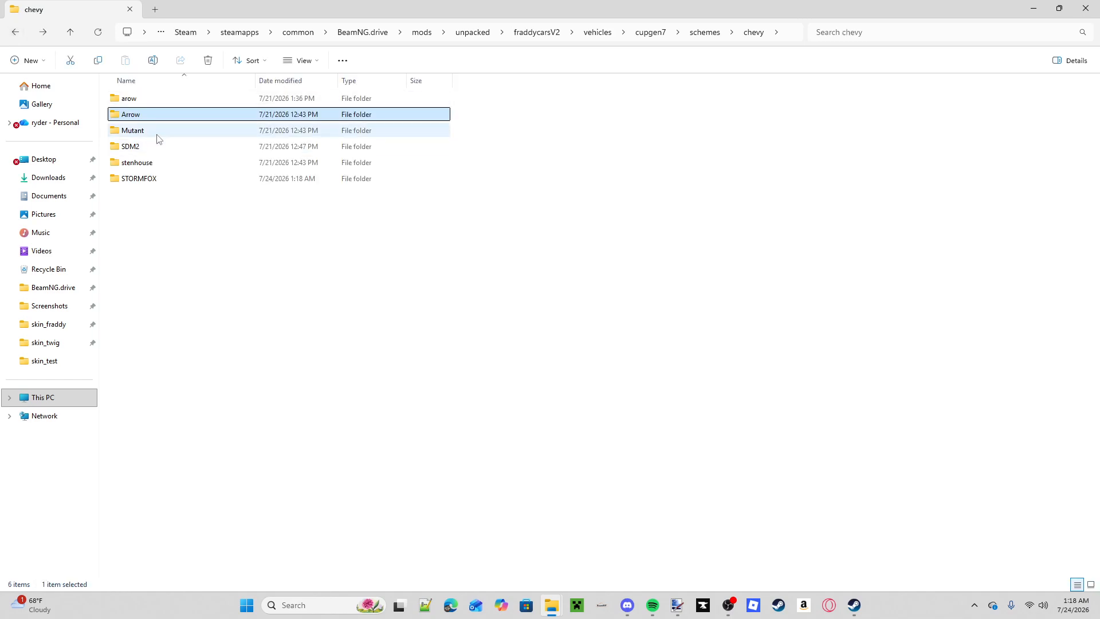
double_click(162, 100)
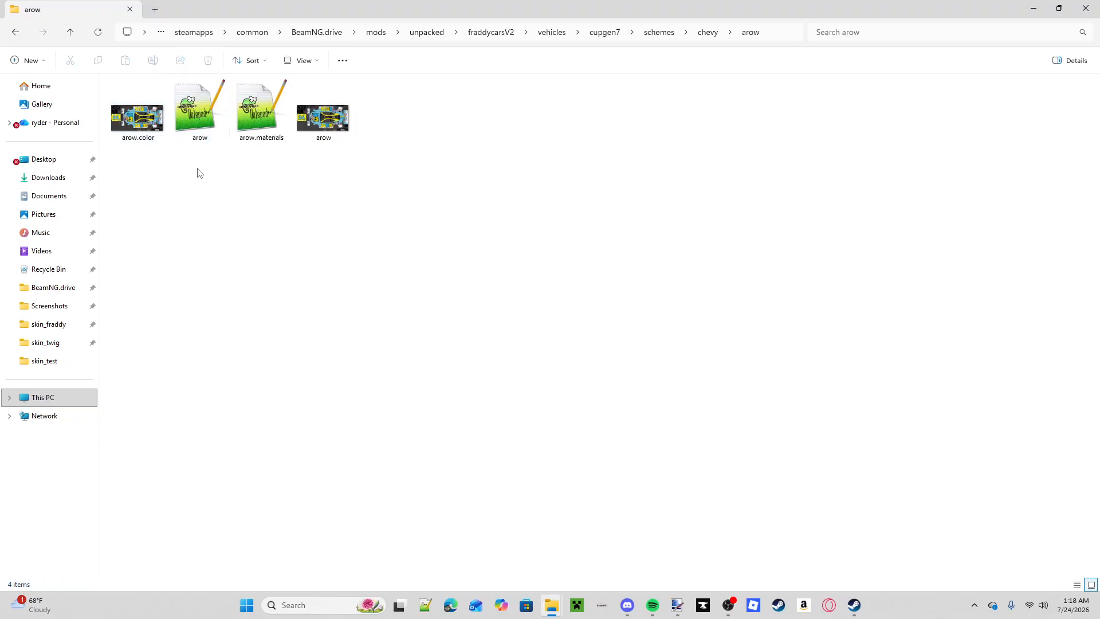
left_click_drag(199, 172, 246, 123)
left_click(92, 63)
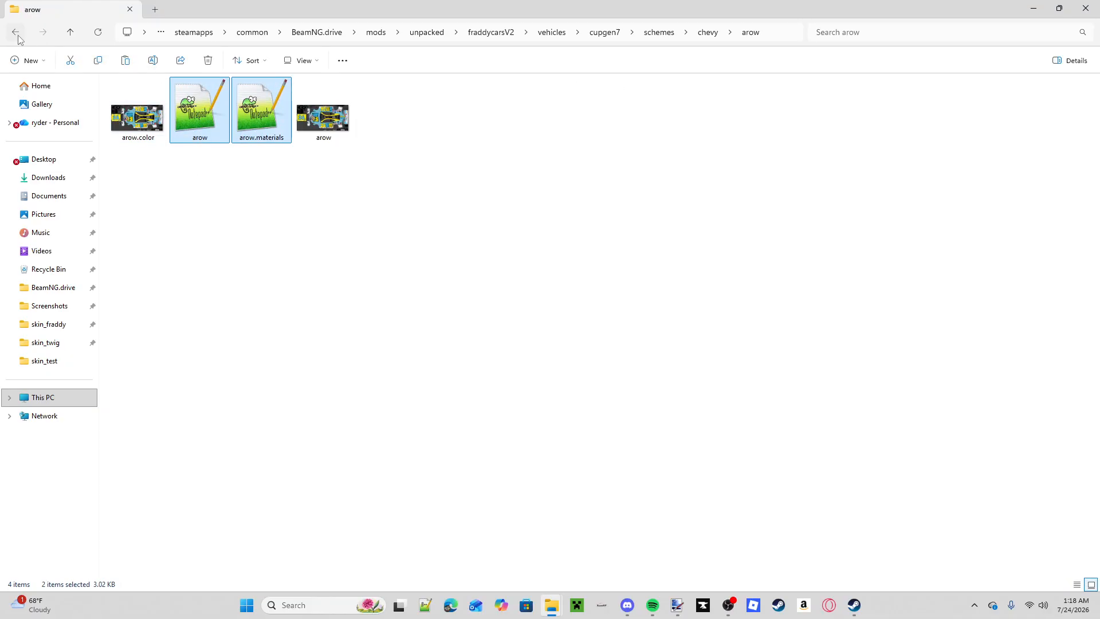
left_click(16, 32)
double_click(169, 181)
left_click(126, 60)
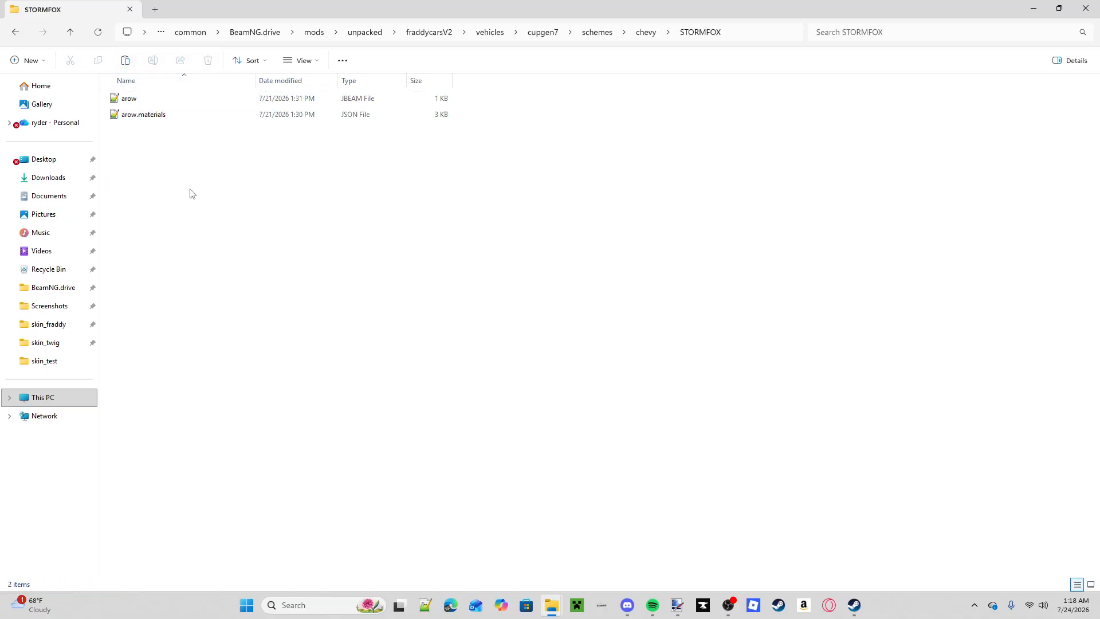
- Rename the copied arow JBEAM file as STORMFOX
right_click(148, 99)
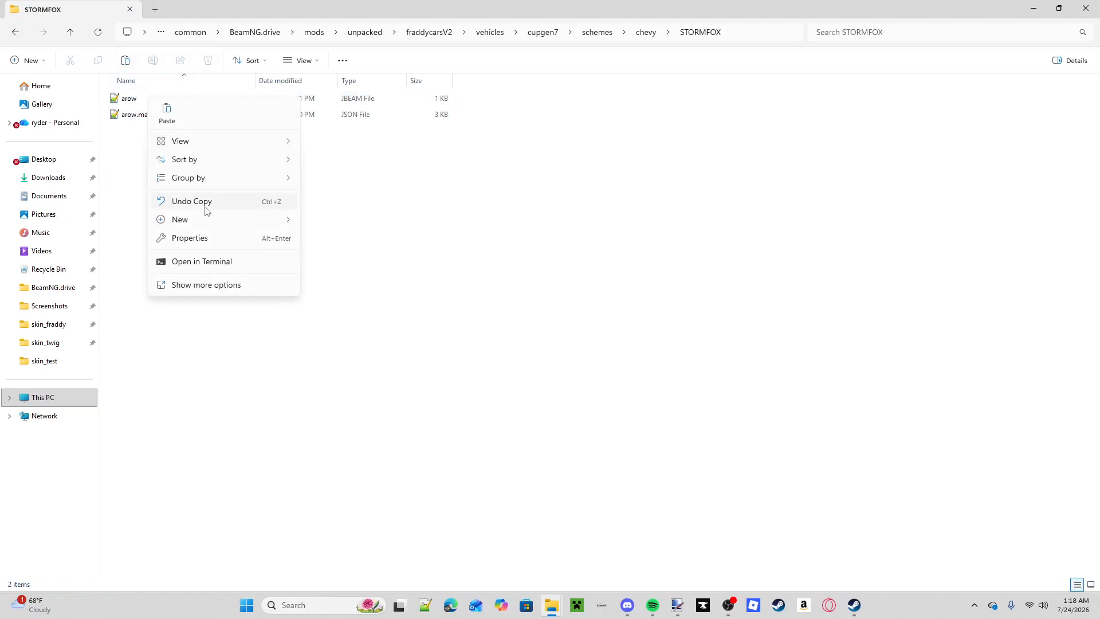
left_click(148, 101)
right_click(133, 98)
left_click(225, 117)
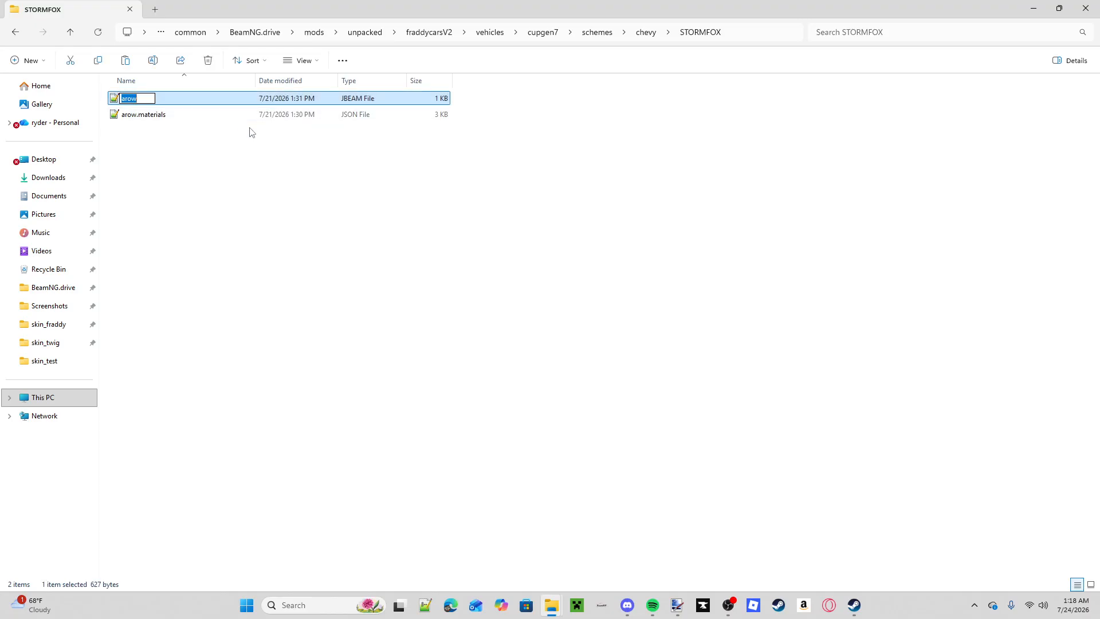
type("STORMFOX")
key("Return")
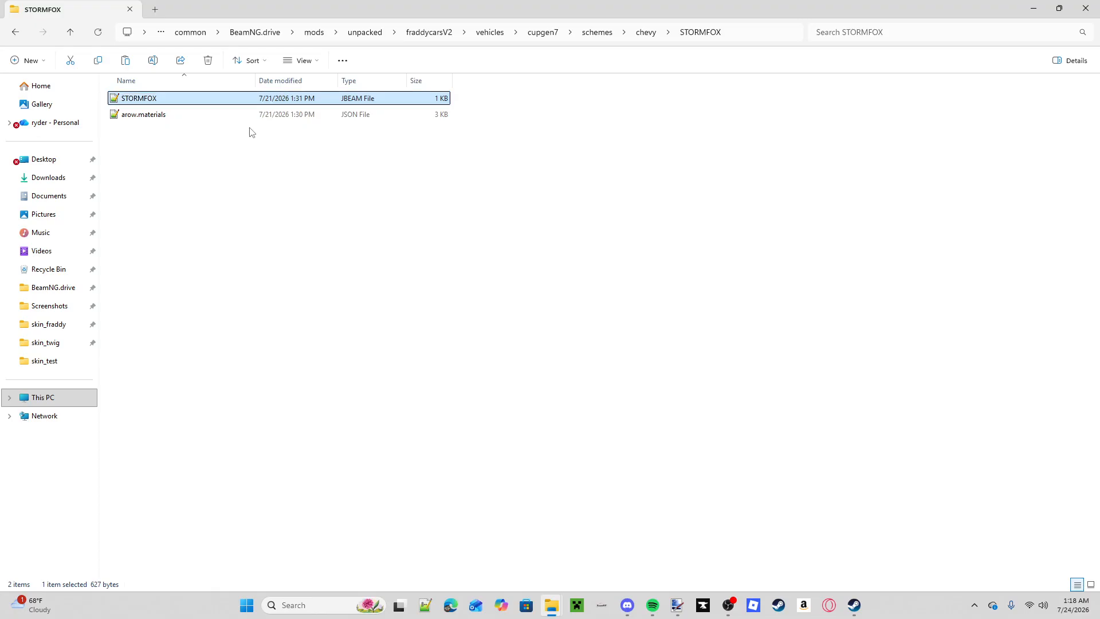
- Rename the copied arow.materials JSON file as STORMFOX.materials
right_click(198, 114)
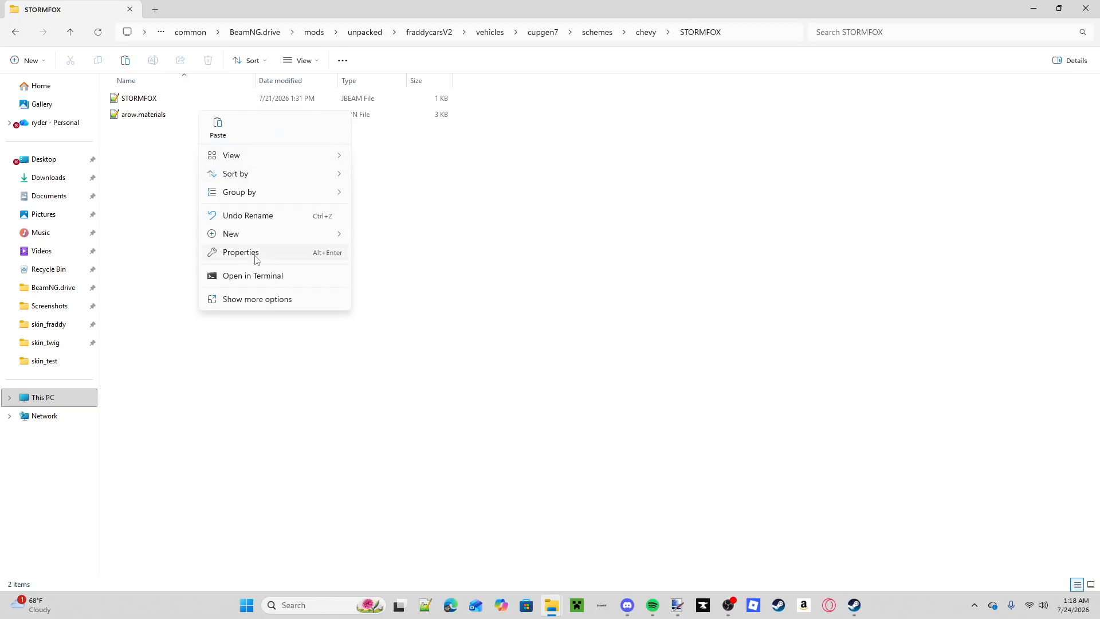
right_click(125, 115)
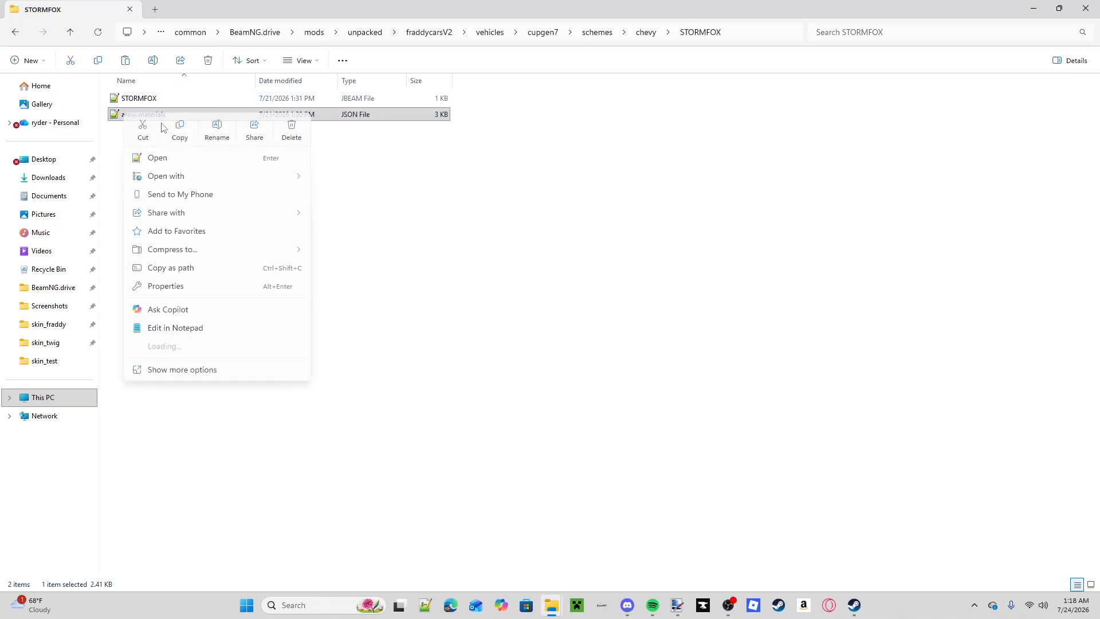
left_click(217, 130)
key("Home")
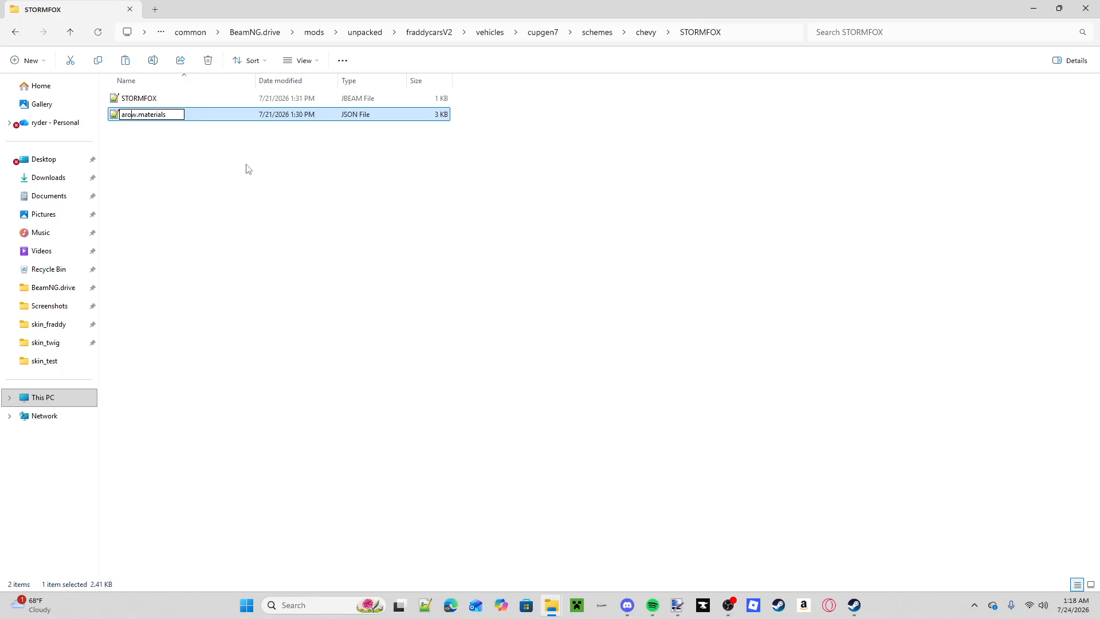
key("BackSpace")
key("BackSpace")
key("BackSpace")
key("BackSpace")
type("STORMFOX")
key("Return")
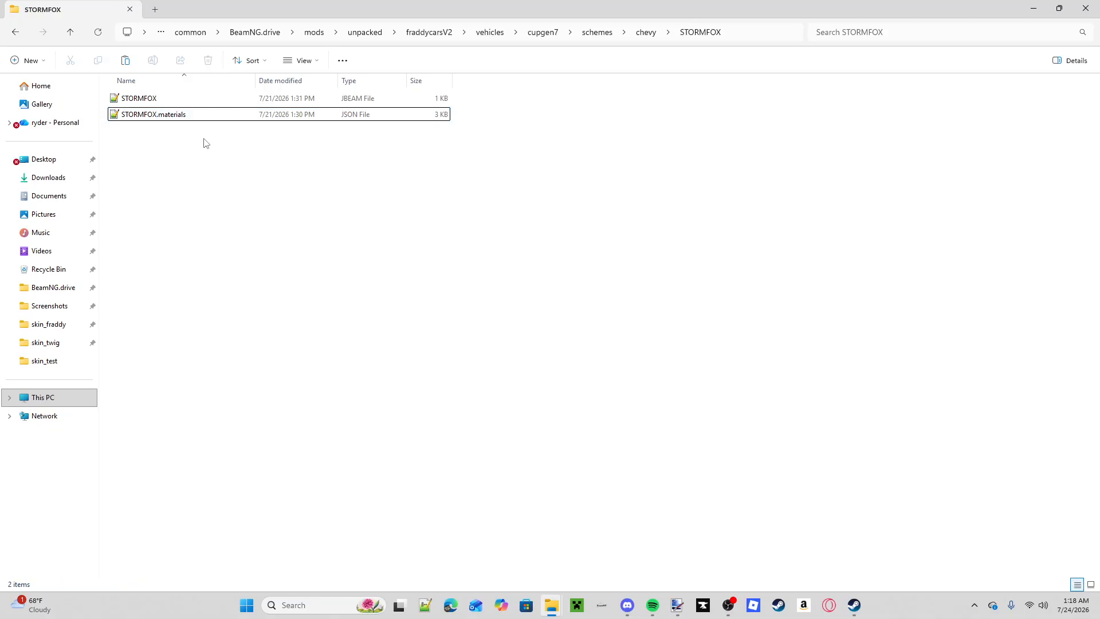
- Open STORMFOX.materials in Notepad++, replace every "arow" with "STORMFOX", and save the file
double_click(174, 114)
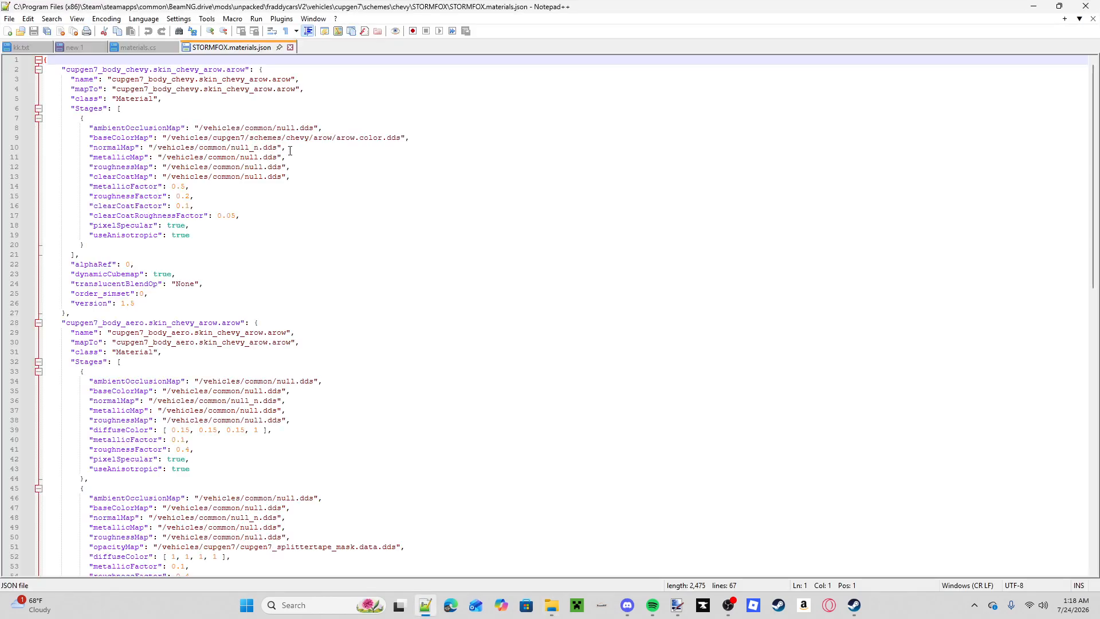
double_click(244, 69)
key("ctrl+f")
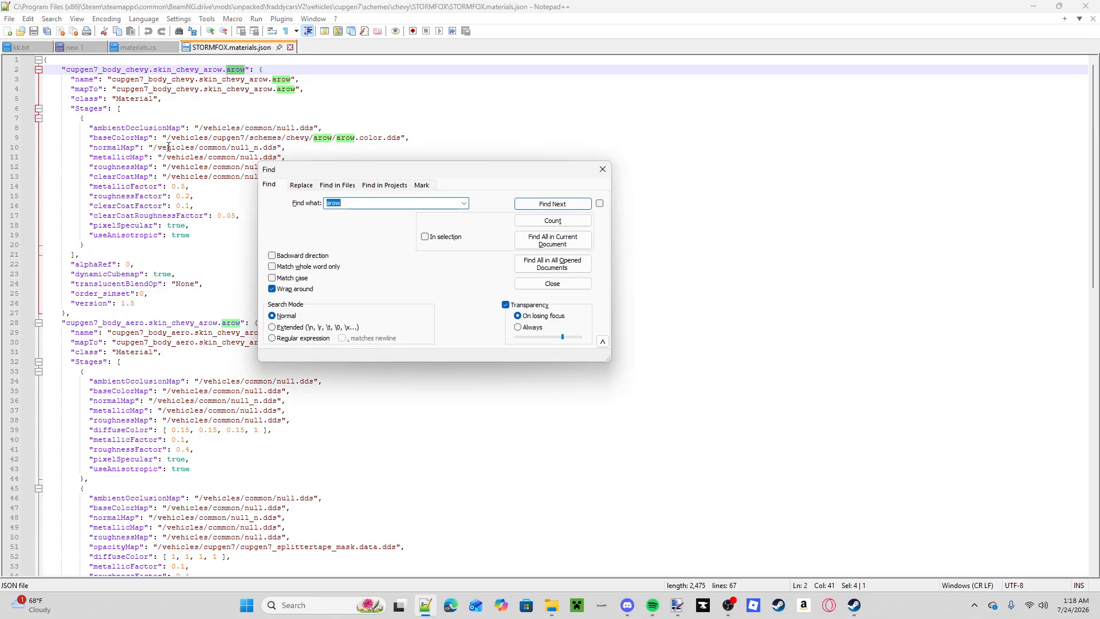
left_click(288, 189)
key("Tab")
type("S")
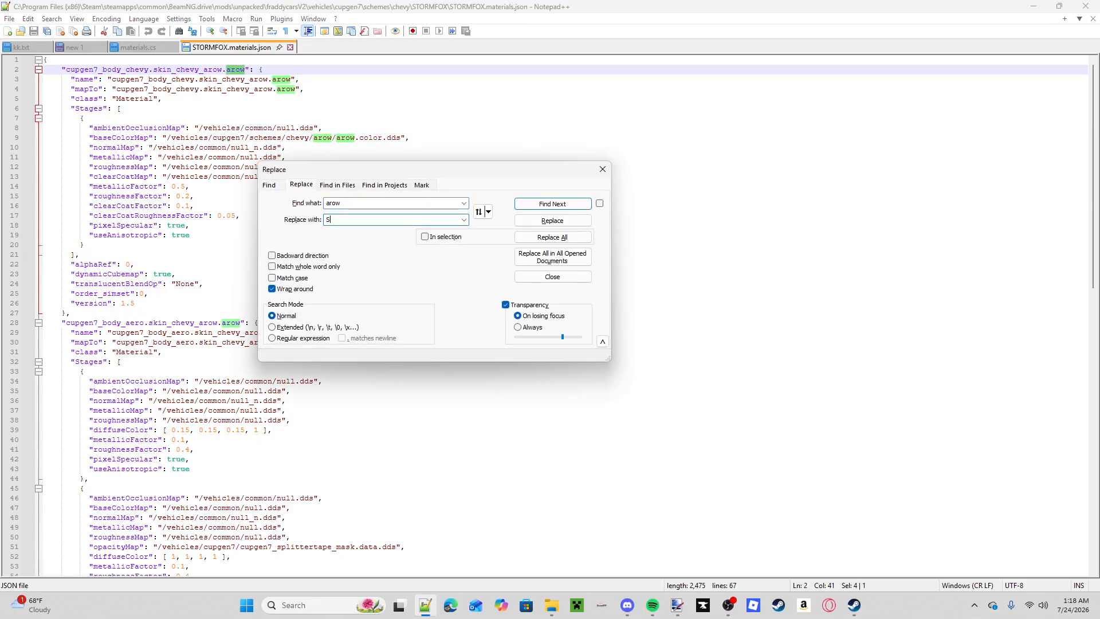
type("TORMFOX")
left_click(544, 238)
left_click(602, 170)
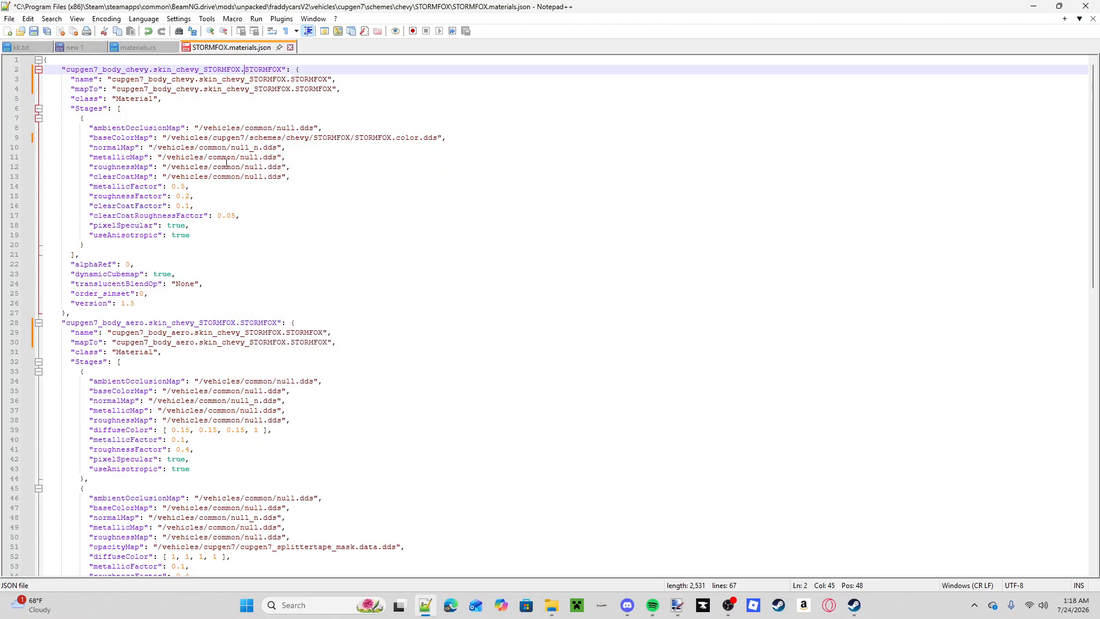
key("ctrl+s")
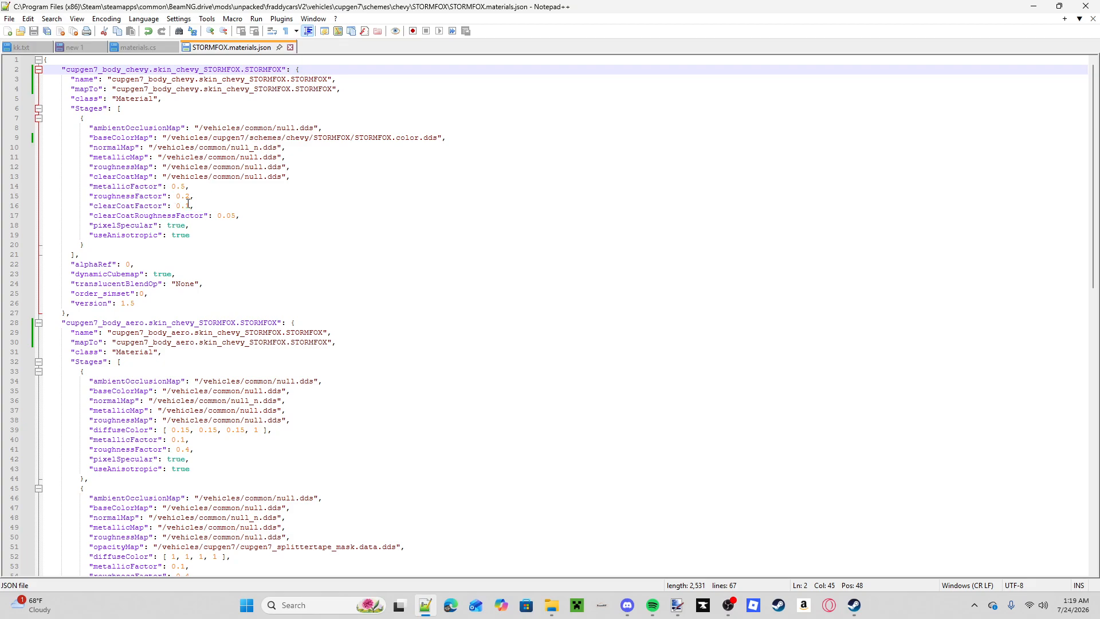
- Look over the edited STORMFOX.materials.json, then close it and materials.cs
scroll(188, 204, "down", 6)
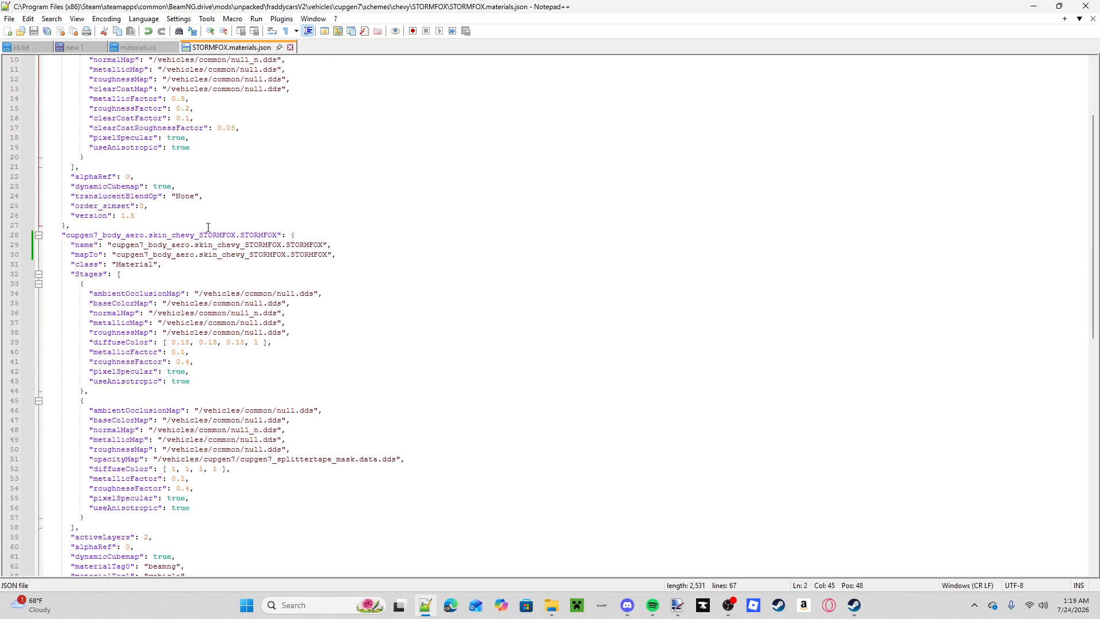
scroll(196, 293, "up", 6)
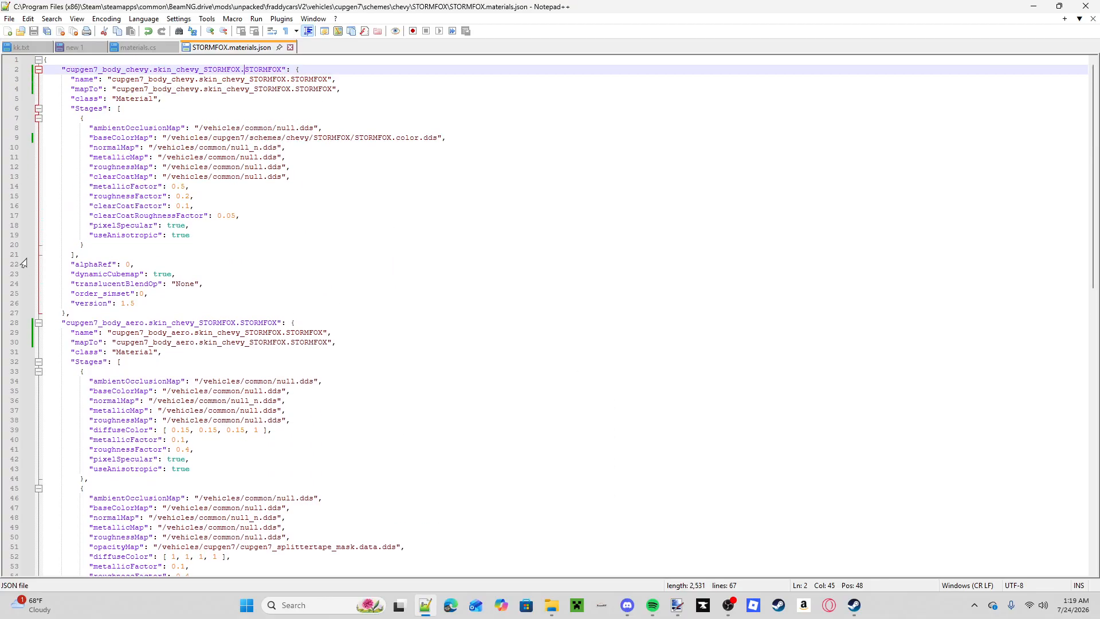
scroll(220, 319, "down", 3)
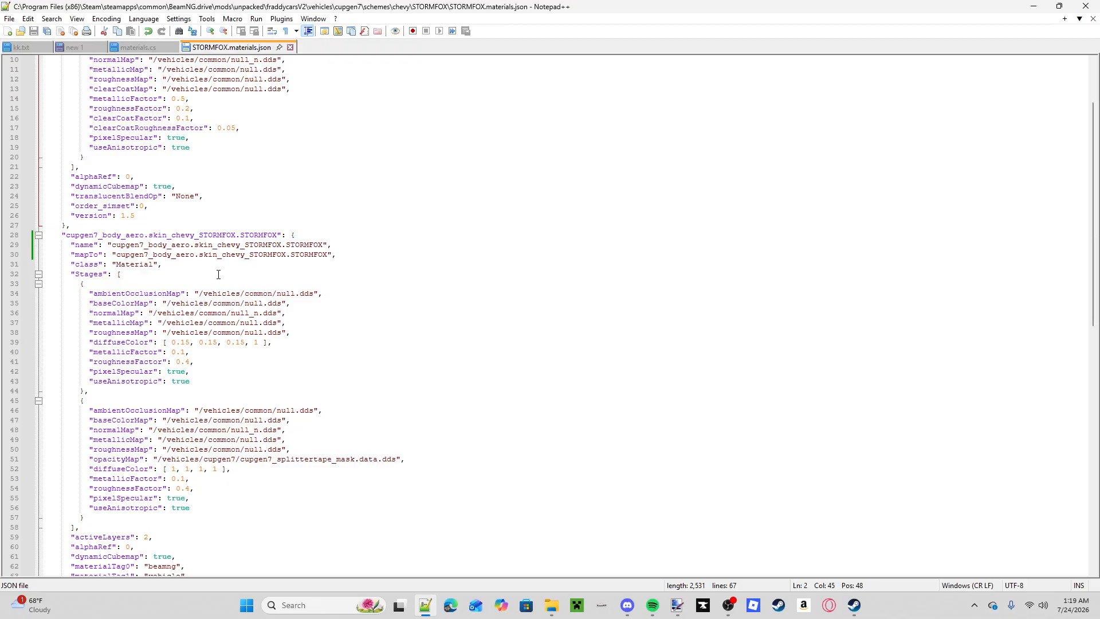
scroll(218, 274, "up", 3)
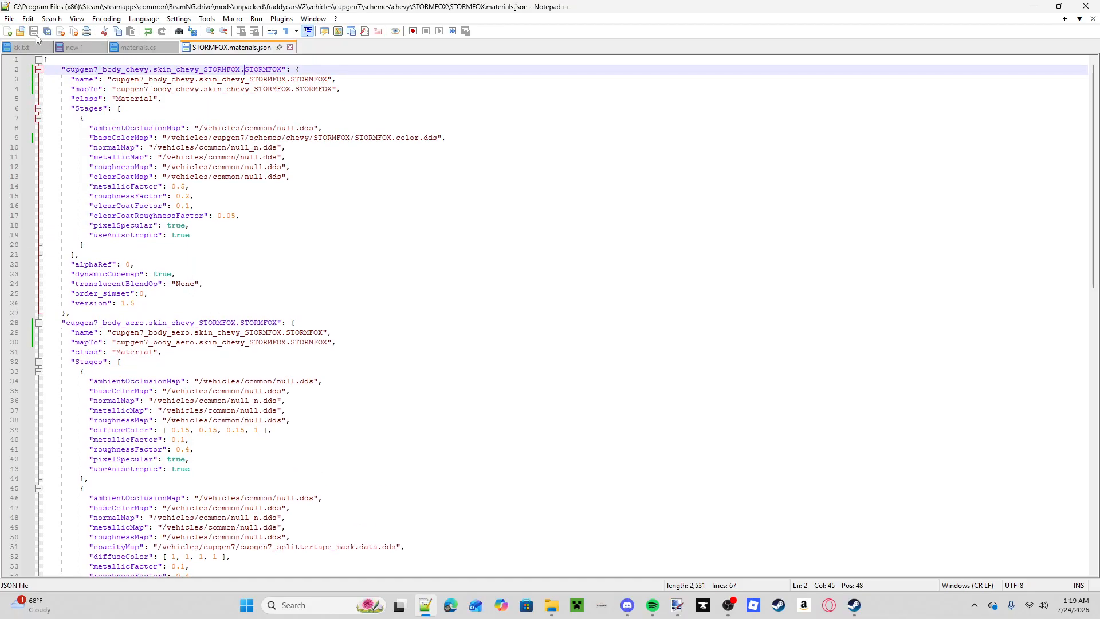
left_click(172, 47)
left_click(219, 47)
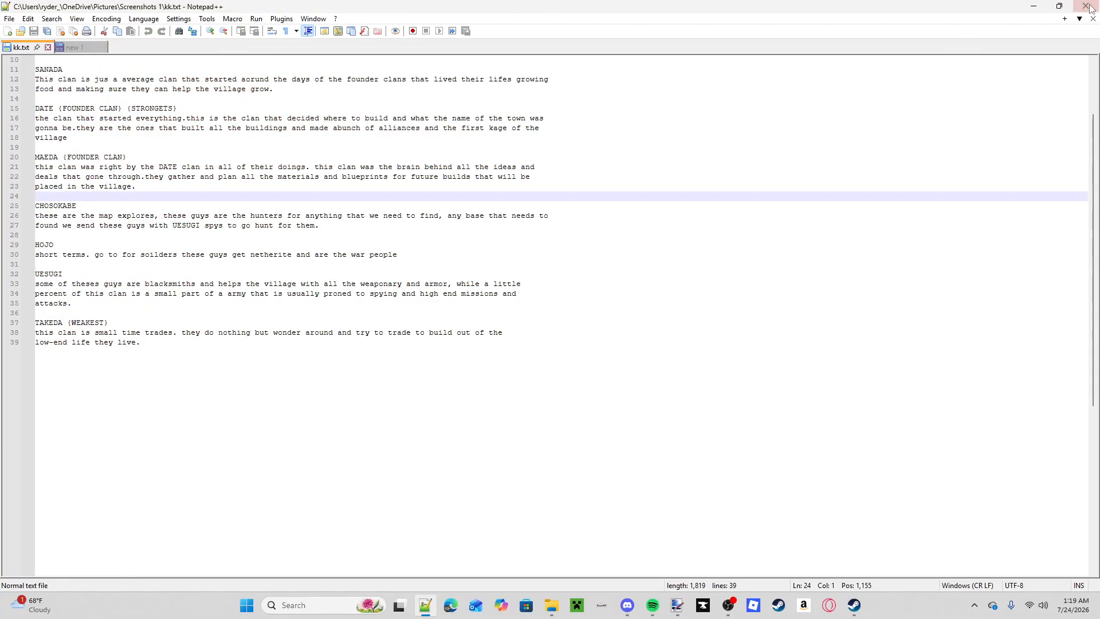
- Open the STORMFOX JBEAM file in Notepad++, replace every "arow" with "STORMFOX", and save the file
left_click(1086, 6)
double_click(266, 101)
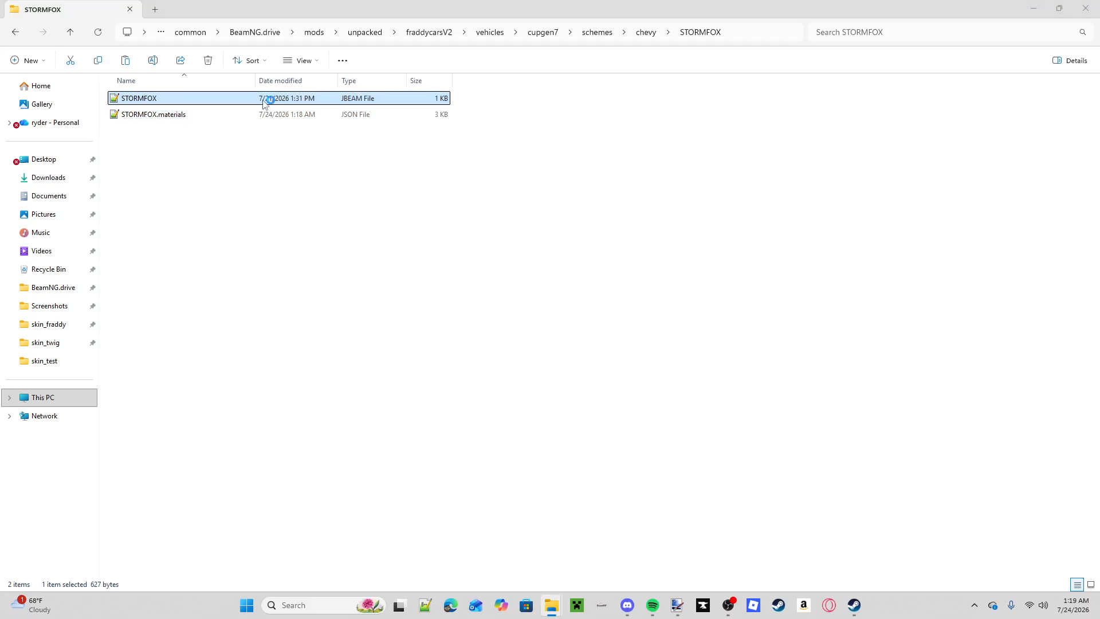
left_click_drag(195, 70, 179, 74)
key("ctrl+f")
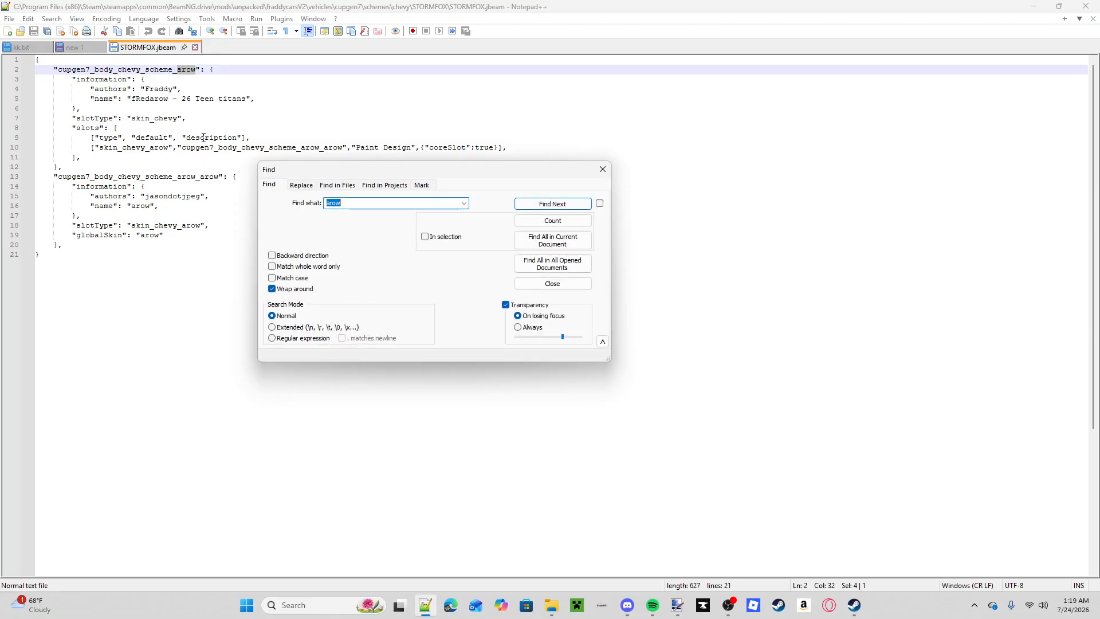
left_click(301, 184)
left_click(550, 237)
left_click(603, 169)
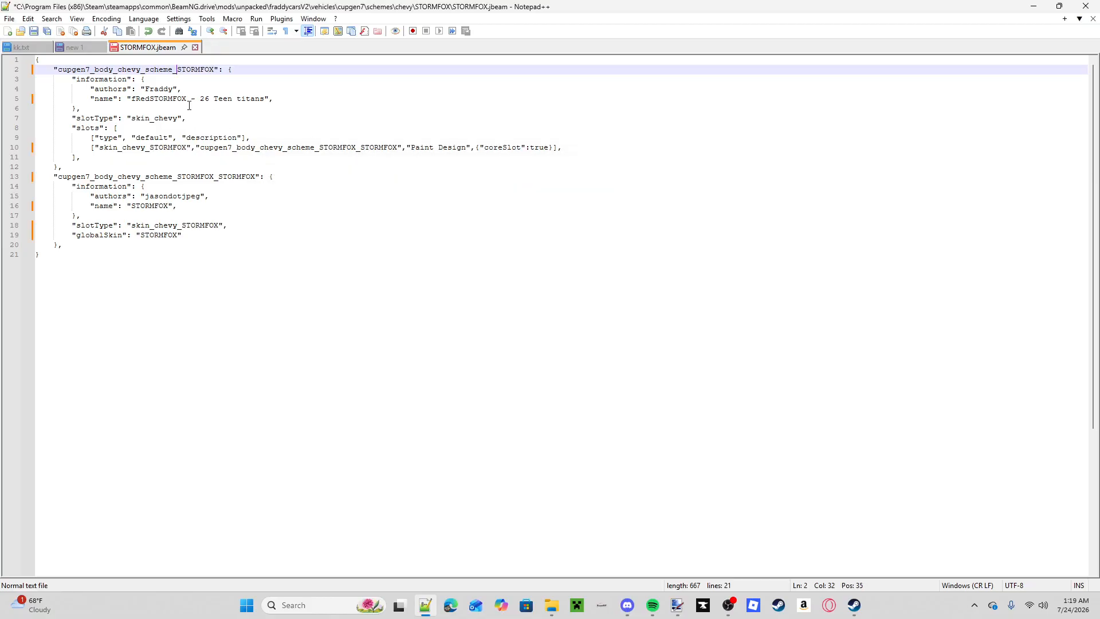
key("ctrl+s")
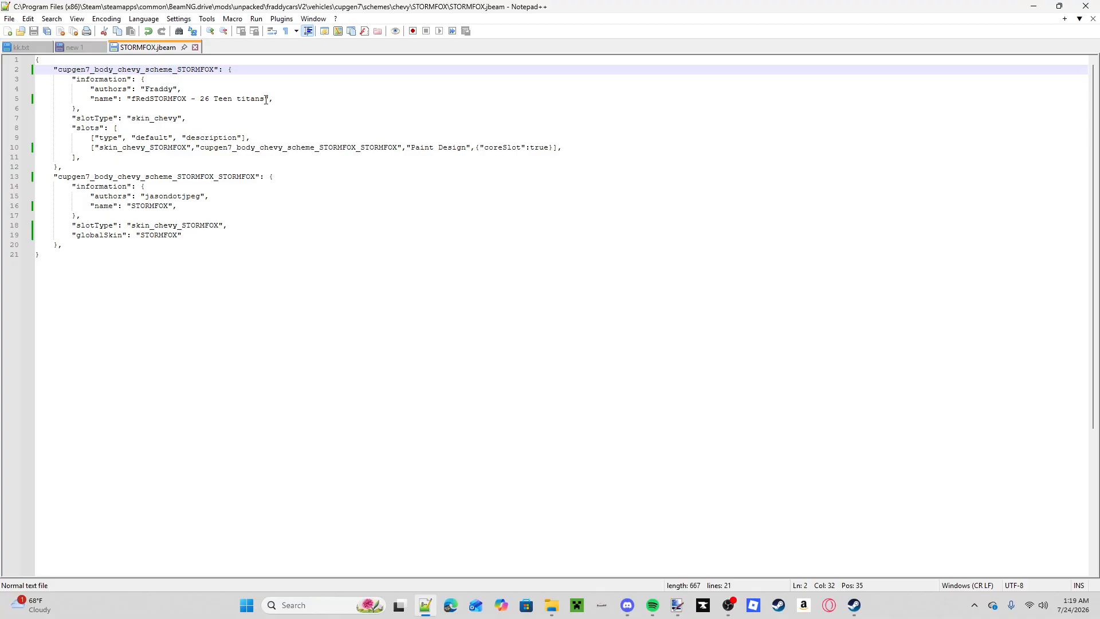
- Set the first name entry in STORMFOX.jbeam to "fSTORMFOX - 24 NOS", save the file, and close the editor
left_click(266, 100)
key("BackSpace")
key("BackSpace")
key("BackSpace")
key("BackSpace")
key("BackSpace")
key("BackSpace")
key("BackSpace")
key("BackSpace")
key("BackSpace")
key("BackSpace")
key("BackSpace")
key("BackSpace")
key("BackSpace")
key("BackSpace")
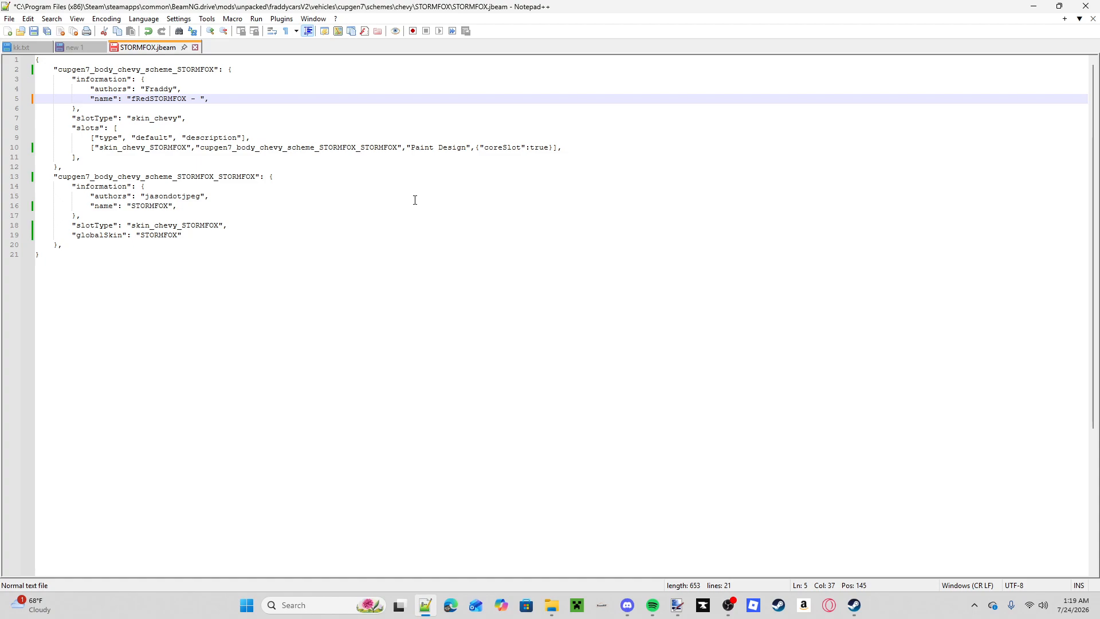
type("24 STORM")
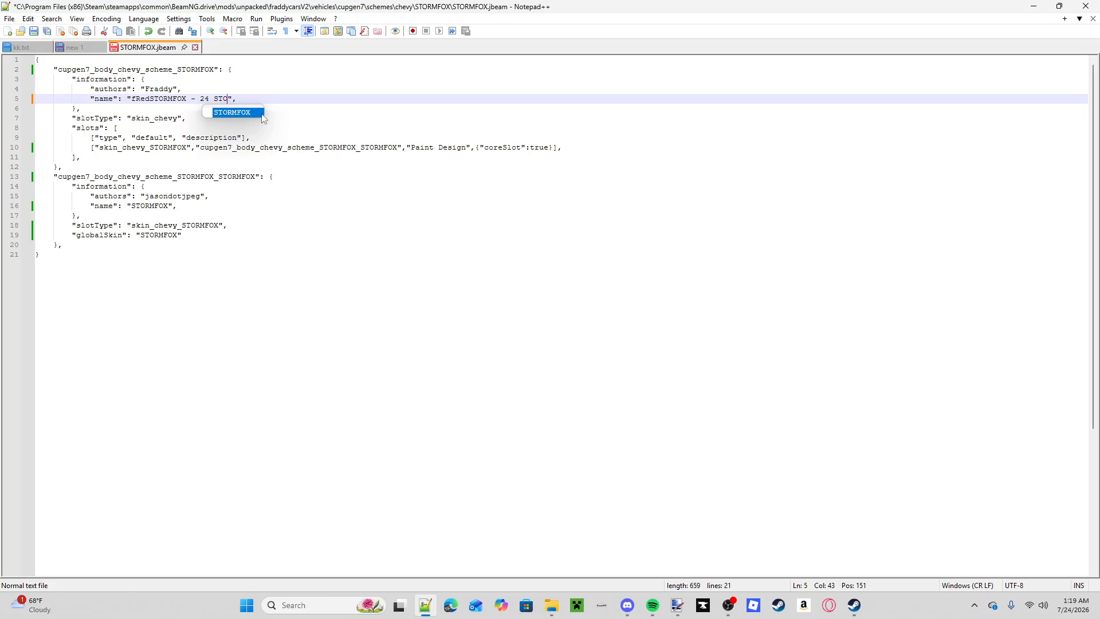
key("BackSpace")
key("BackSpace")
key("BackSpace")
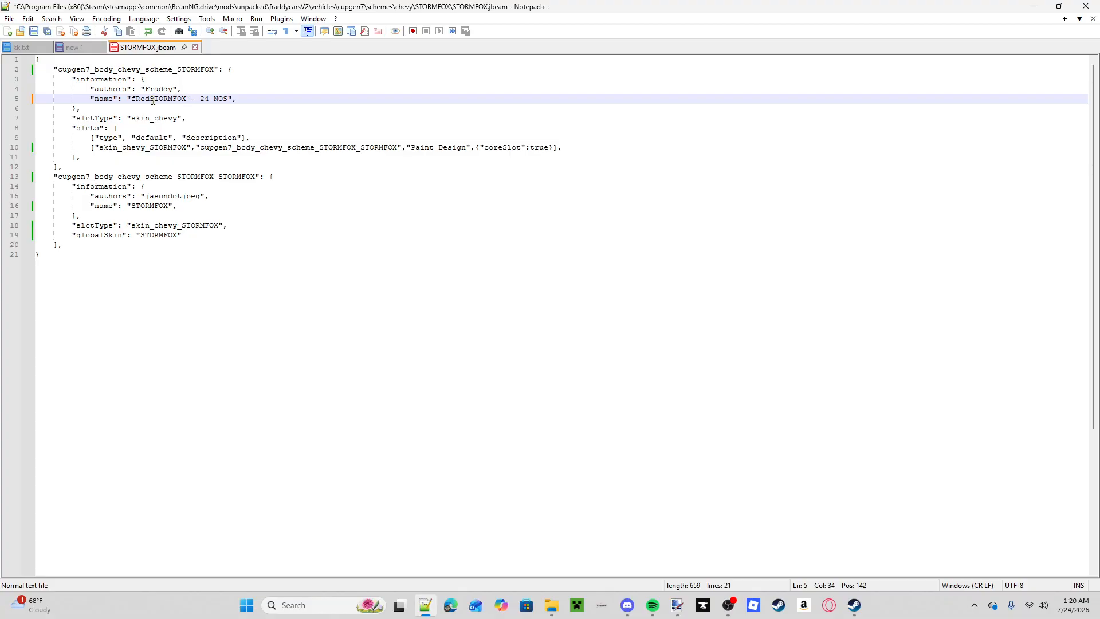
key("BackSpace")
key("BackSpace")
key("BackSpace")
left_click(34, 31)
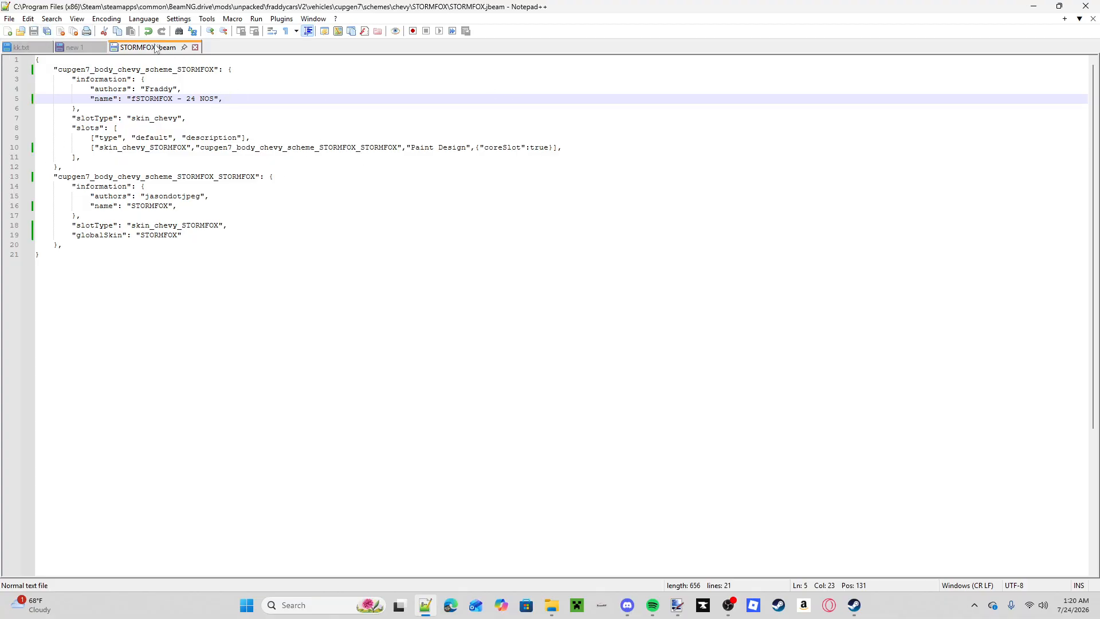
left_click(1085, 7)
- Switch to Paint.NET and start saving a copy of the livery in the mod's vehicles/cupgen7/schemes/chevy/STORMFOX folder
left_click(632, 479)
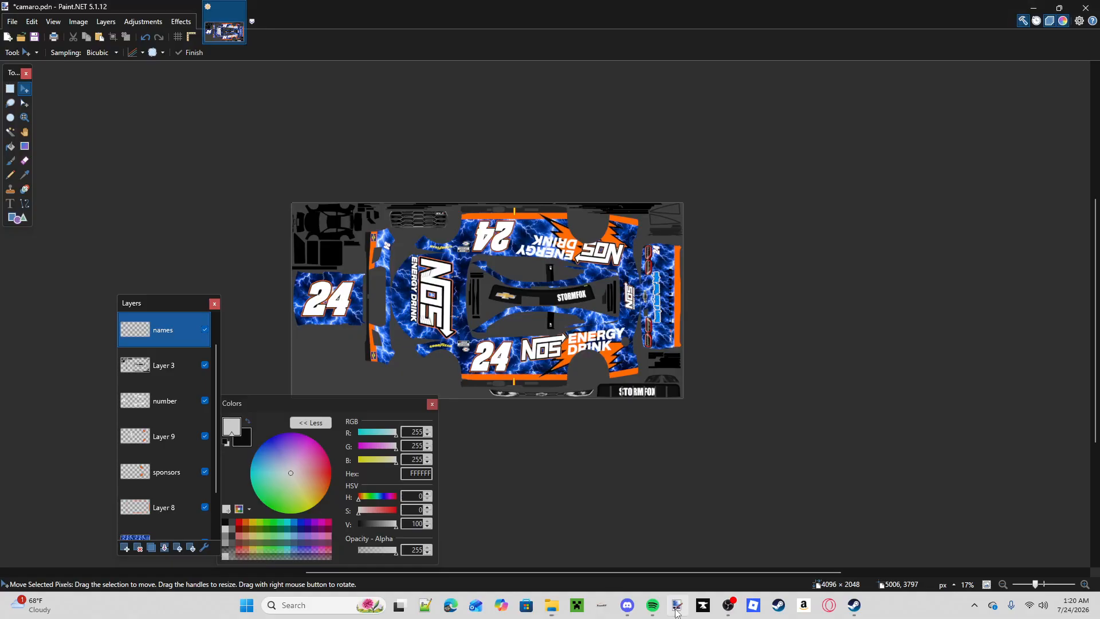
left_click(677, 605)
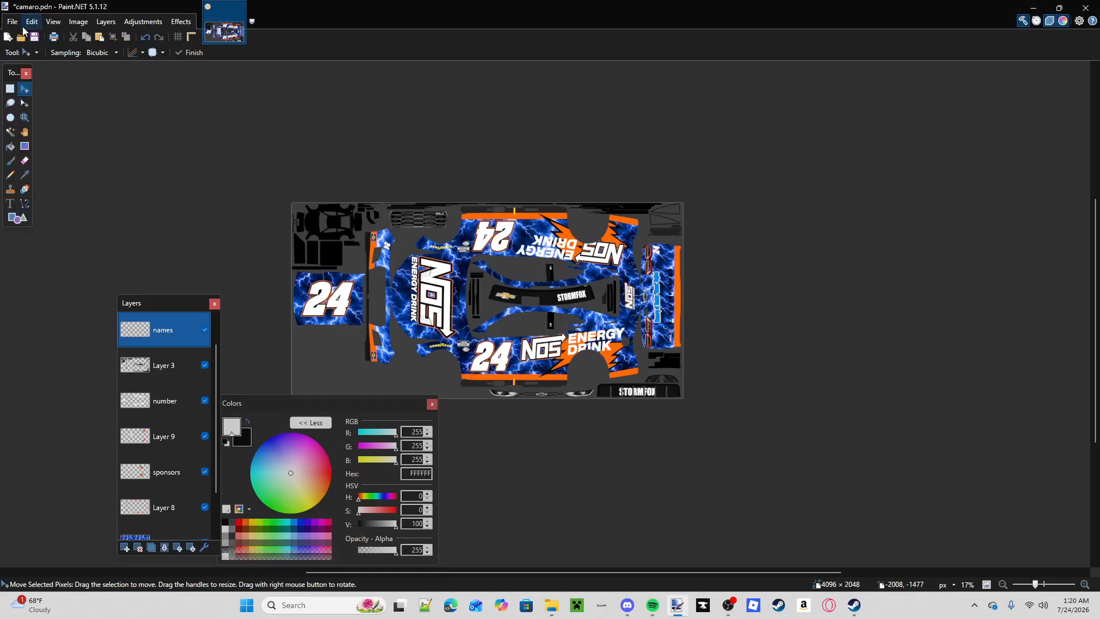
left_click(12, 22)
left_click(46, 107)
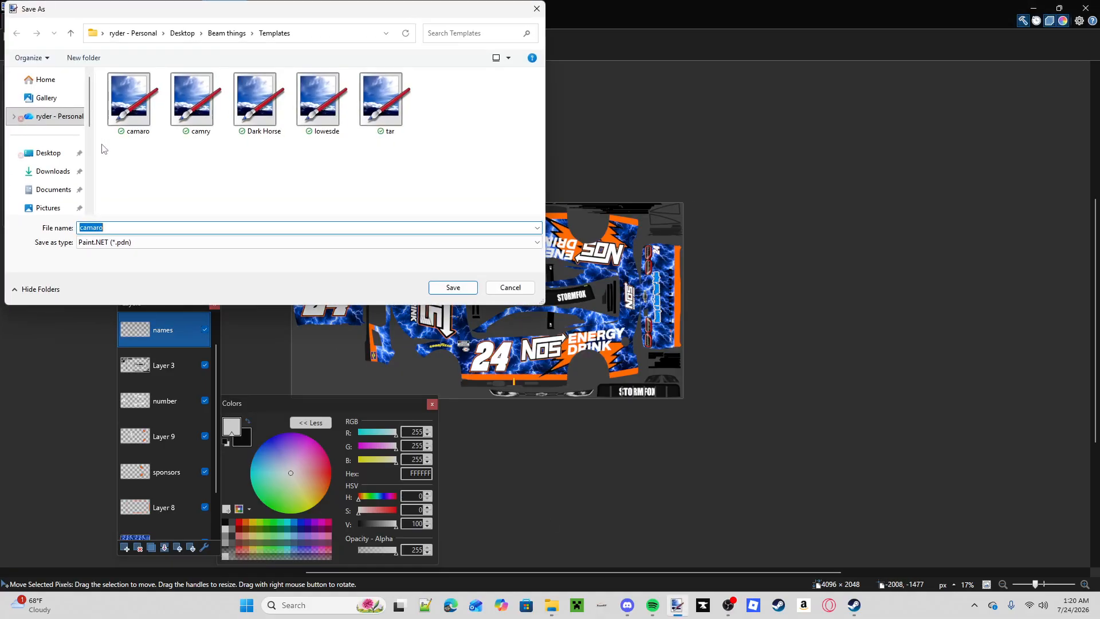
left_click(52, 171)
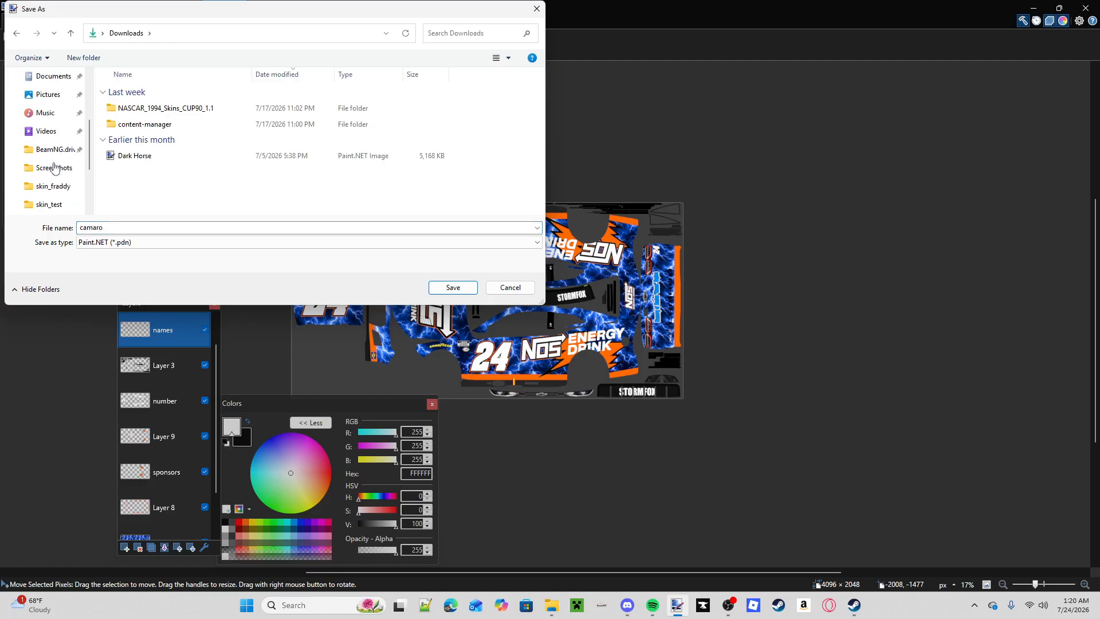
left_click(55, 150)
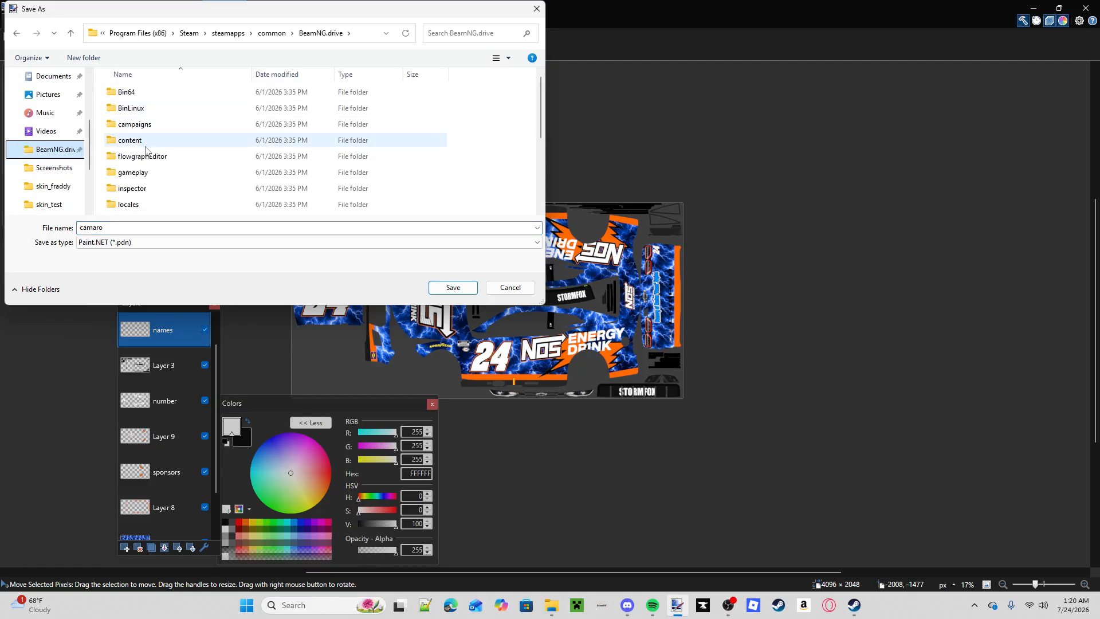
scroll(146, 150, "down", 2)
double_click(152, 147)
double_click(170, 93)
double_click(171, 94)
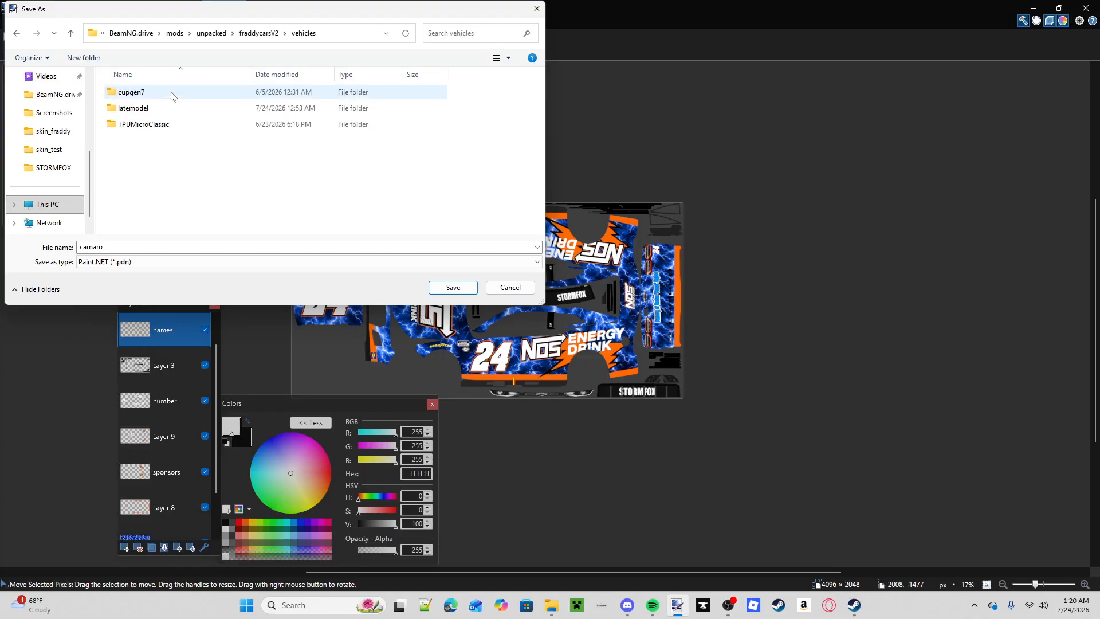
double_click(171, 93)
double_click(171, 93)
double_click(171, 94)
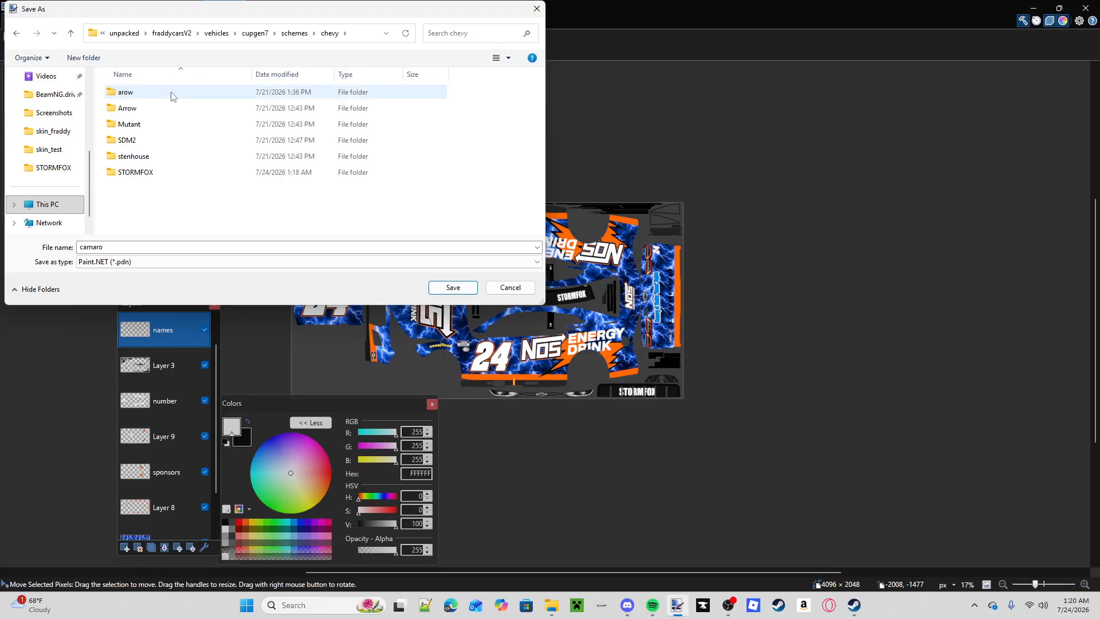
double_click(147, 172)
- Save the livery as a Paint.NET file named STORMFOX and check it in the STORMFOX folder in File Explorer
double_click(121, 248)
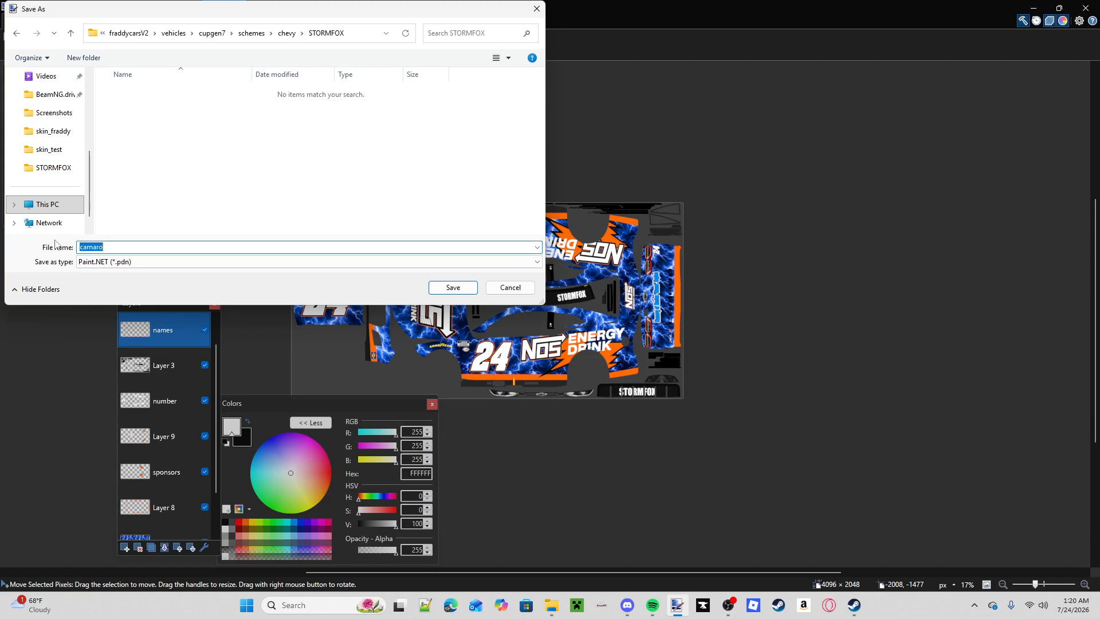
type("STORM")
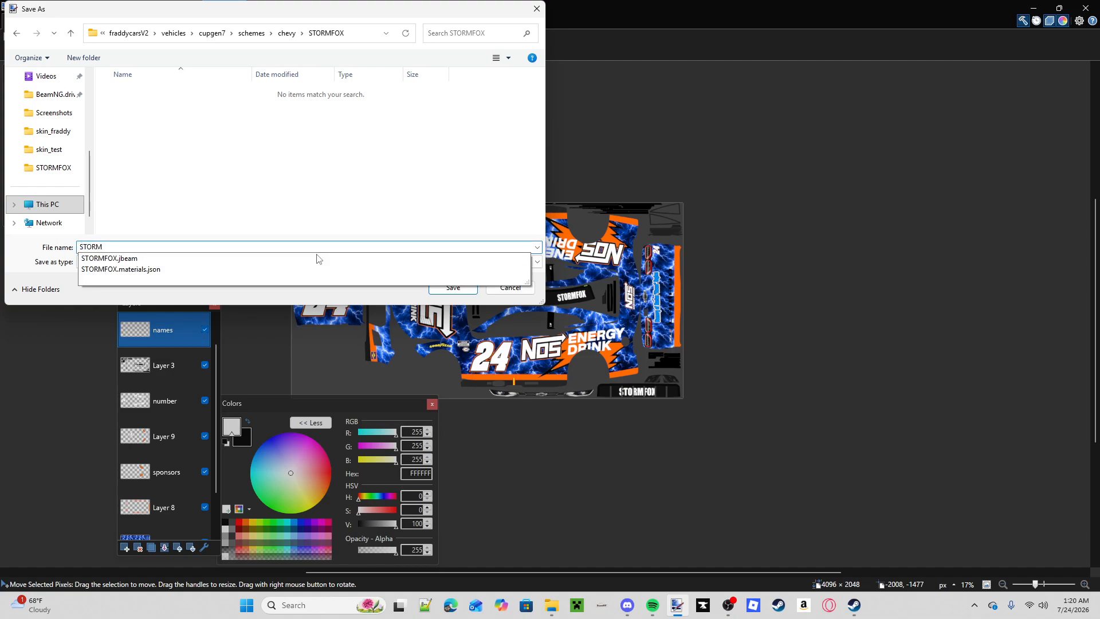
type("FOX")
left_click(281, 208)
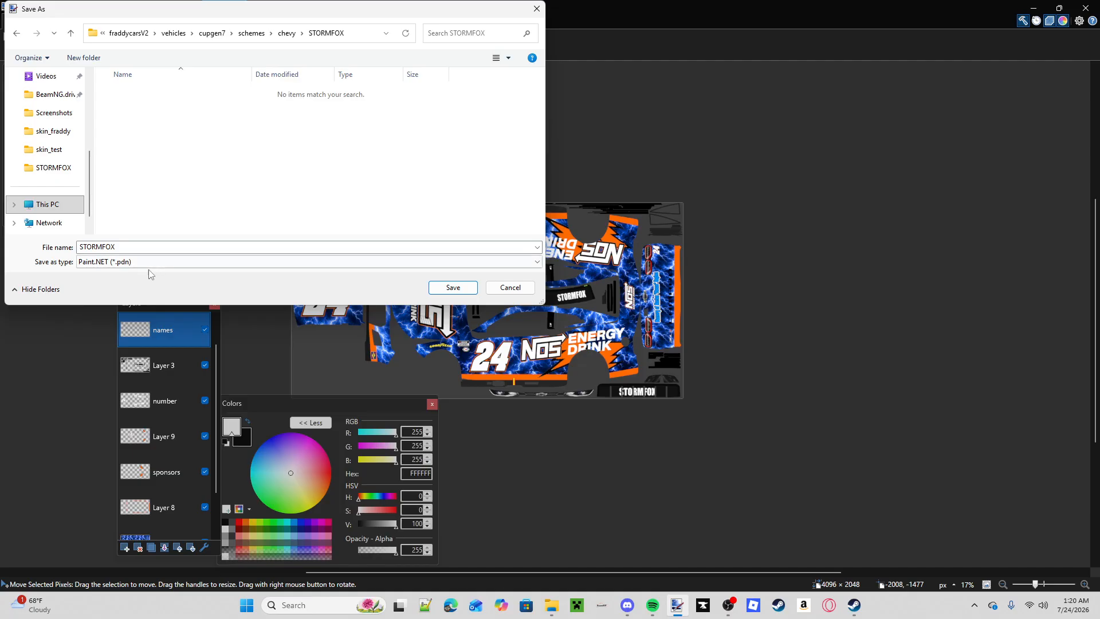
left_click(455, 289)
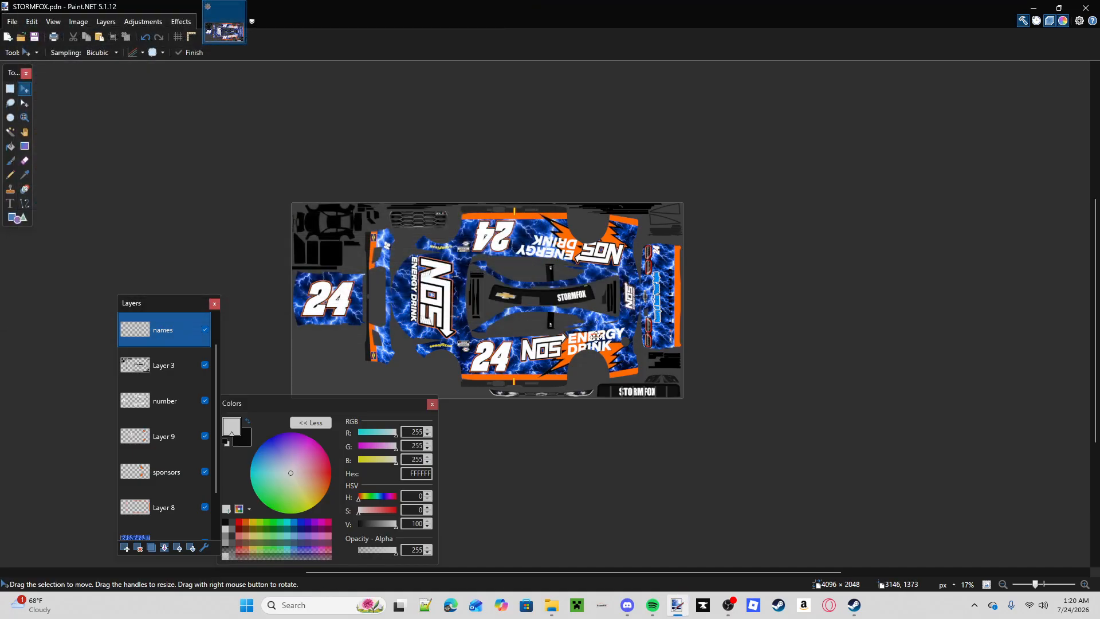
mouse_move(551, 605)
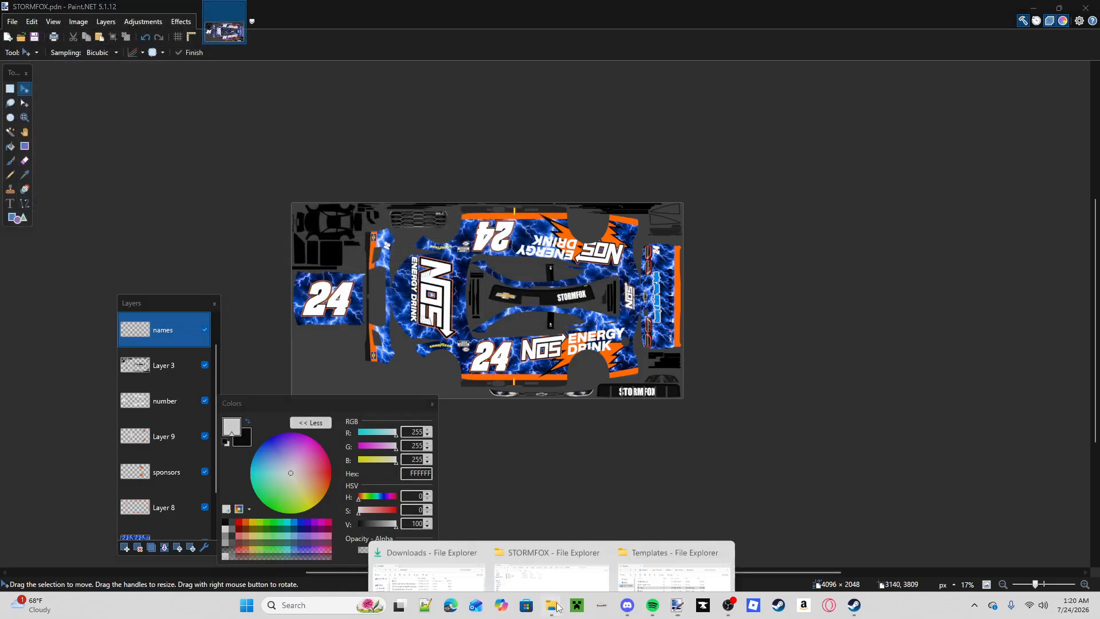
left_click(549, 550)
left_click(159, 131)
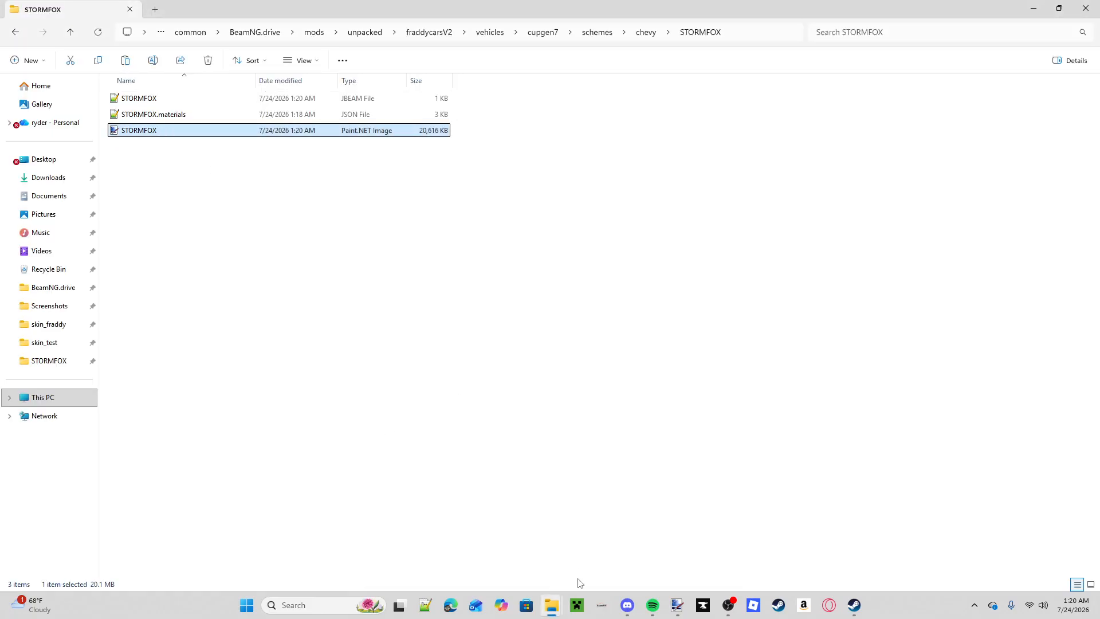
- Export the livery from Paint.NET as a flattened STORMFOX DDS file with BC1 (Linear, DXT1) compression, then close Paint.NET
left_click(677, 605)
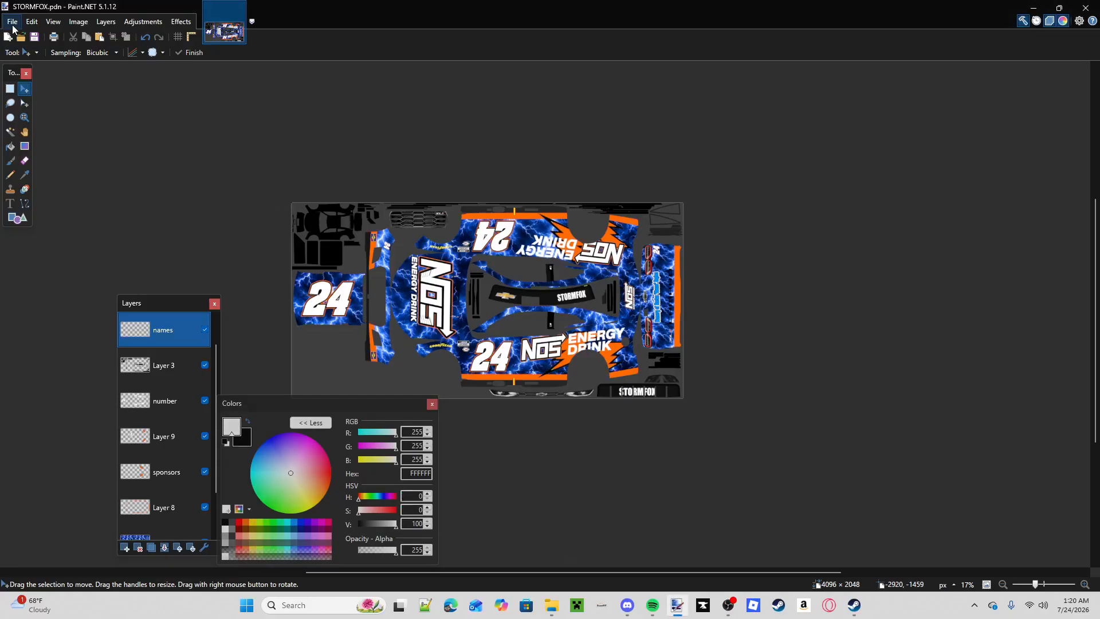
left_click(13, 28)
left_click(45, 109)
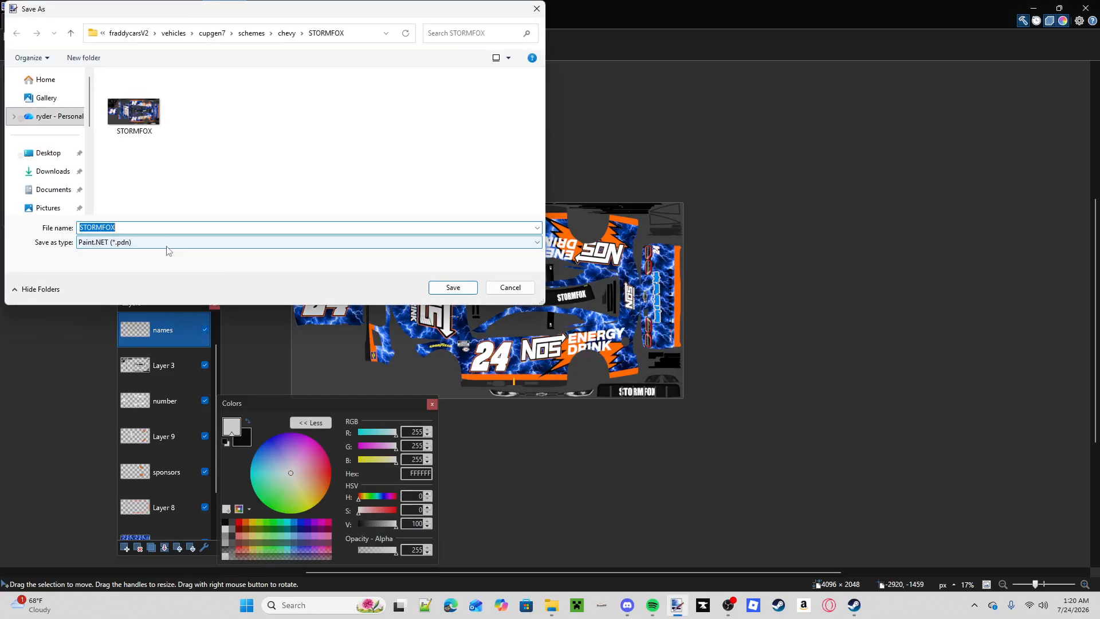
left_click(168, 245)
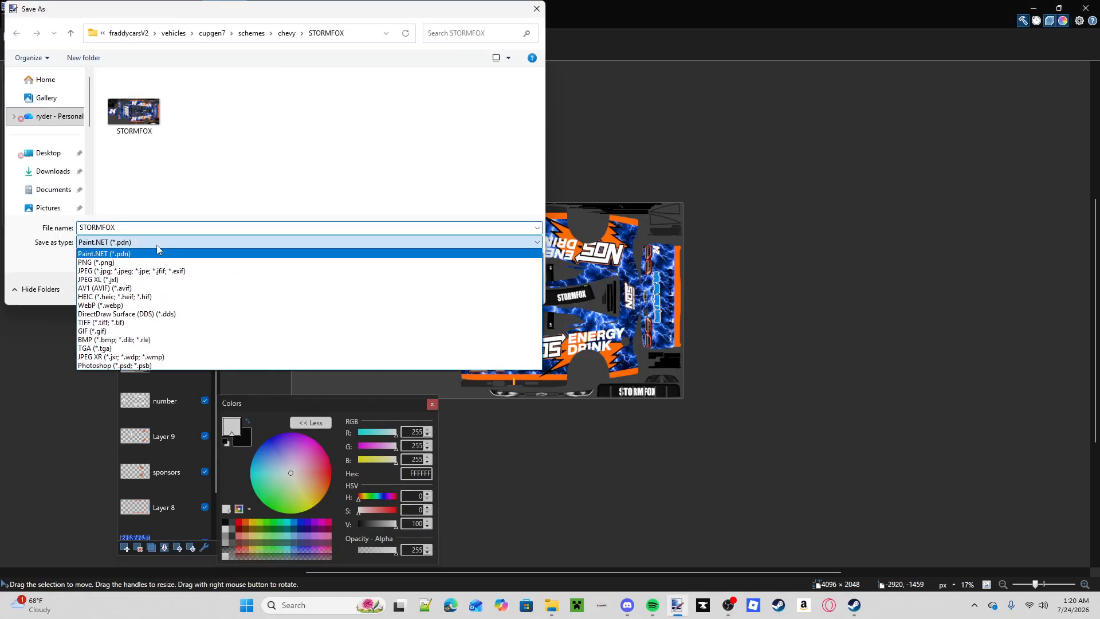
left_click(180, 317)
left_click(473, 287)
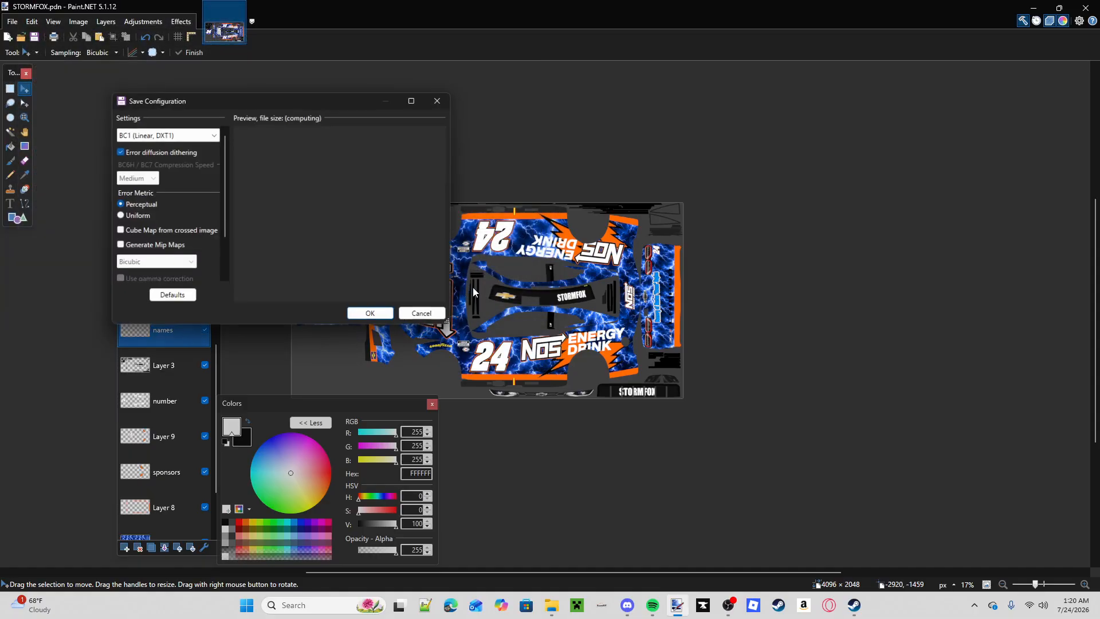
key("Return")
left_click(493, 277)
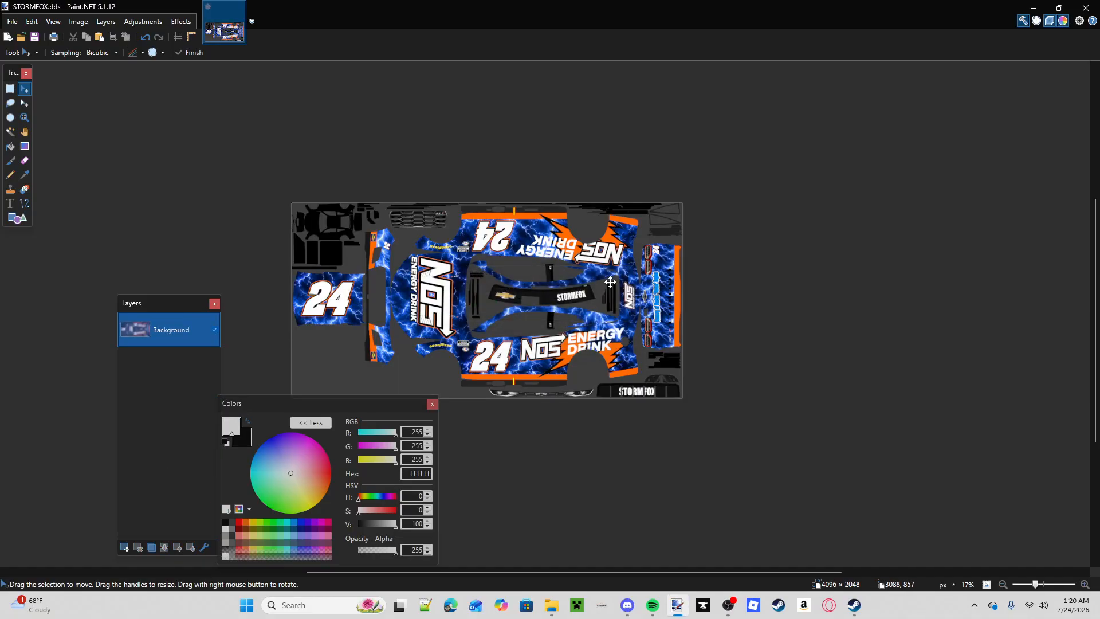
left_click(1085, 7)
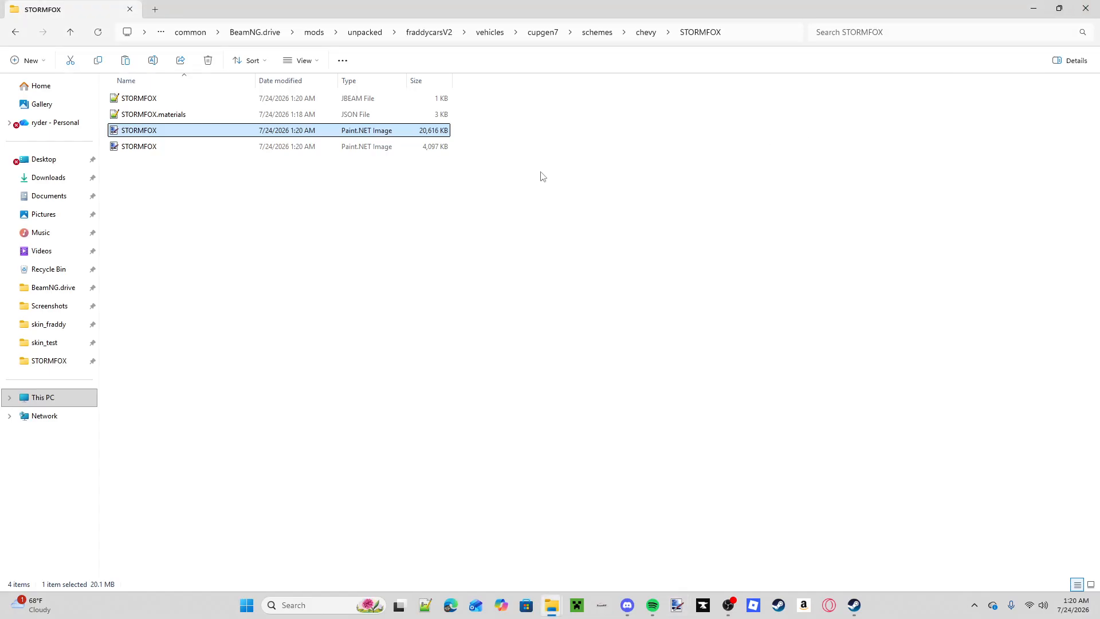
- Rename the exported STORMFOX DDS image as STORMFOX.color
left_click(385, 152)
right_click(385, 152)
left_click(481, 167)
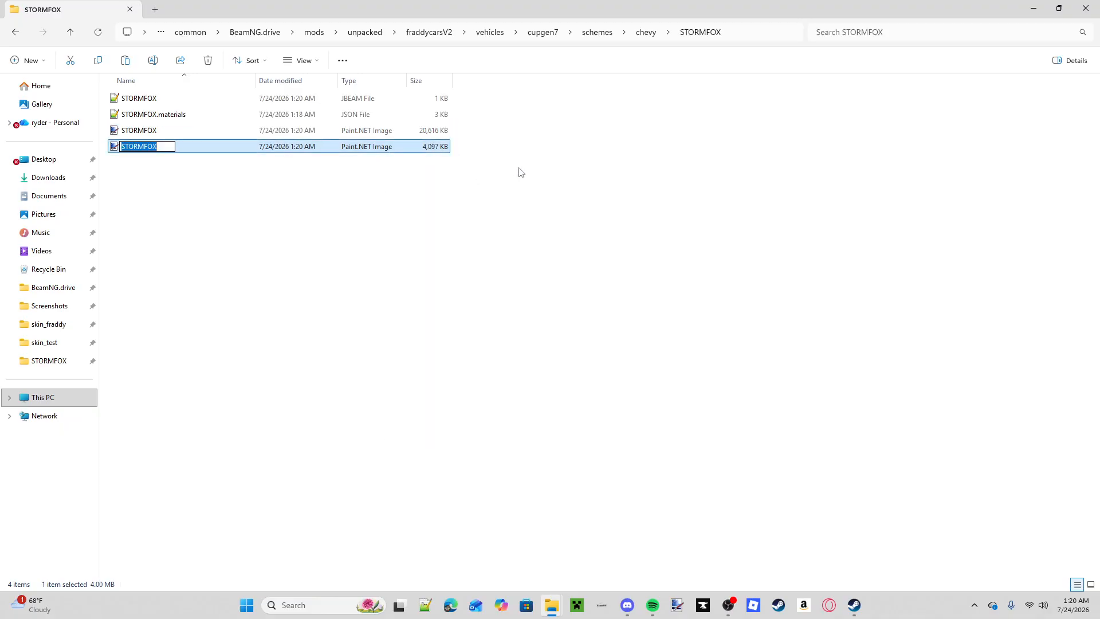
key("Right")
type(".color")
key("Return")
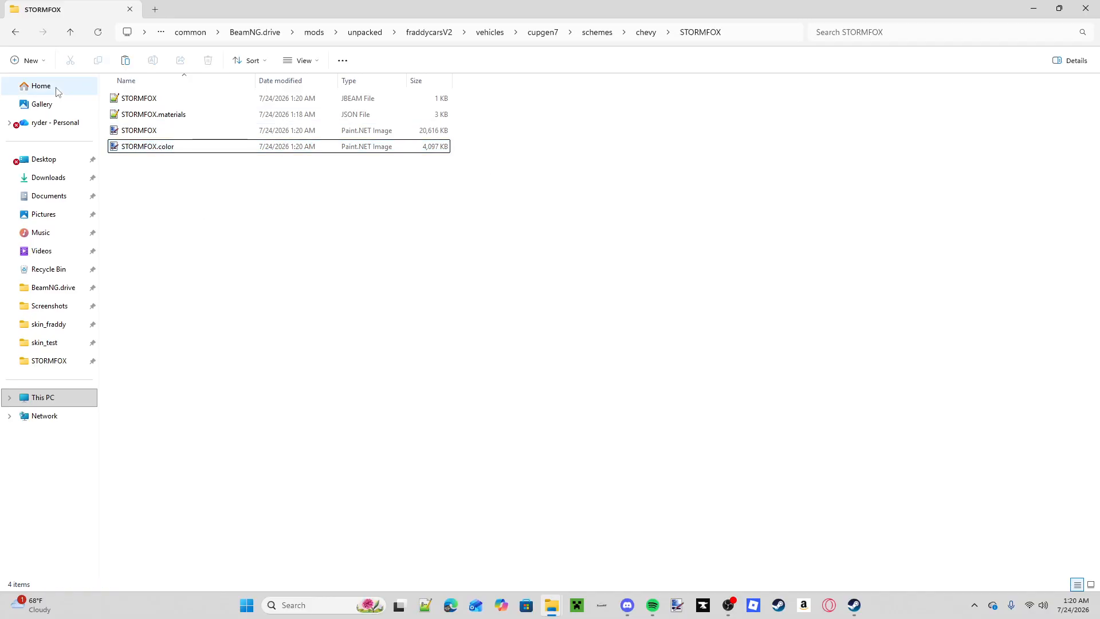
- Close the open chevy schemes and Templates folder windows
left_click(15, 32)
left_click(1086, 9)
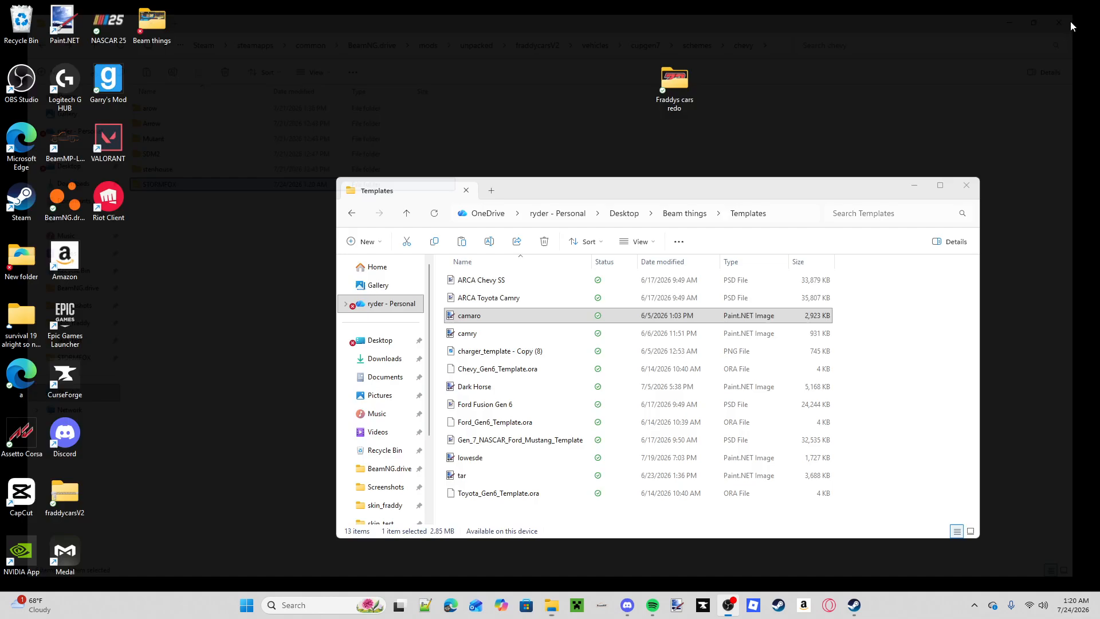
left_click(974, 182)
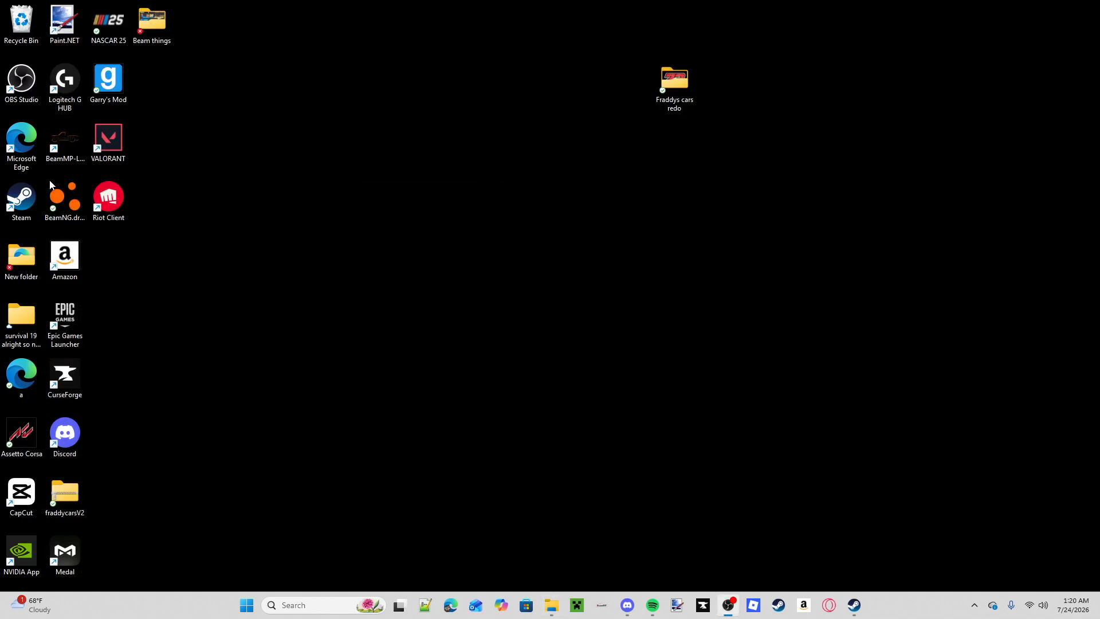
- Launch BeamNG.drive from the desktop with the standard renderer and start a Freeroam session
left_click(62, 195)
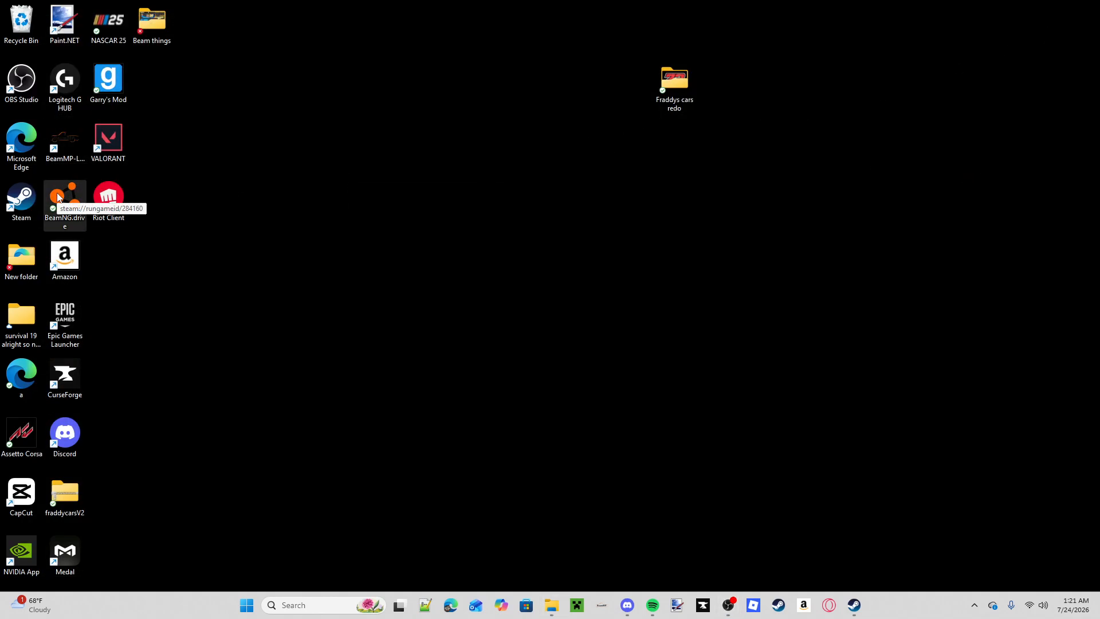
double_click(58, 197)
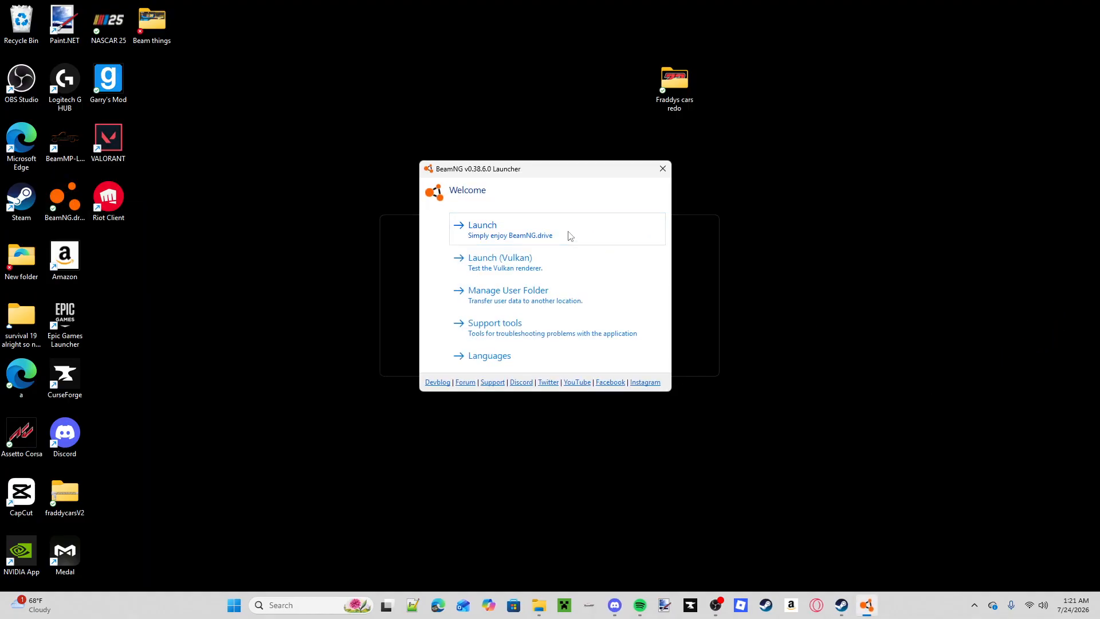
left_click(567, 230)
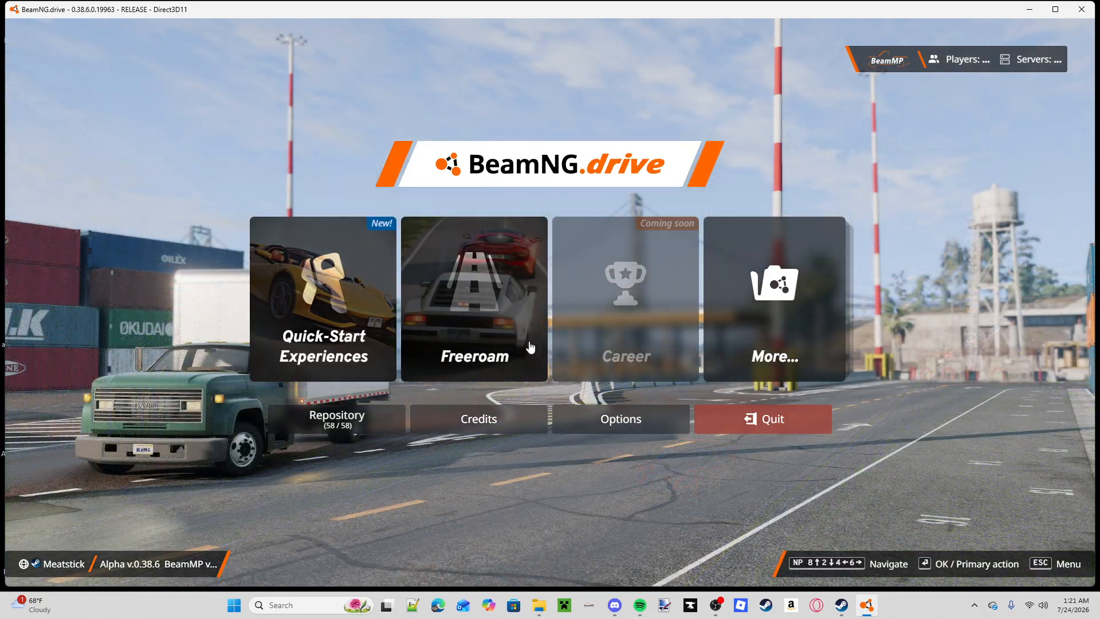
left_click(524, 349)
left_click(914, 533)
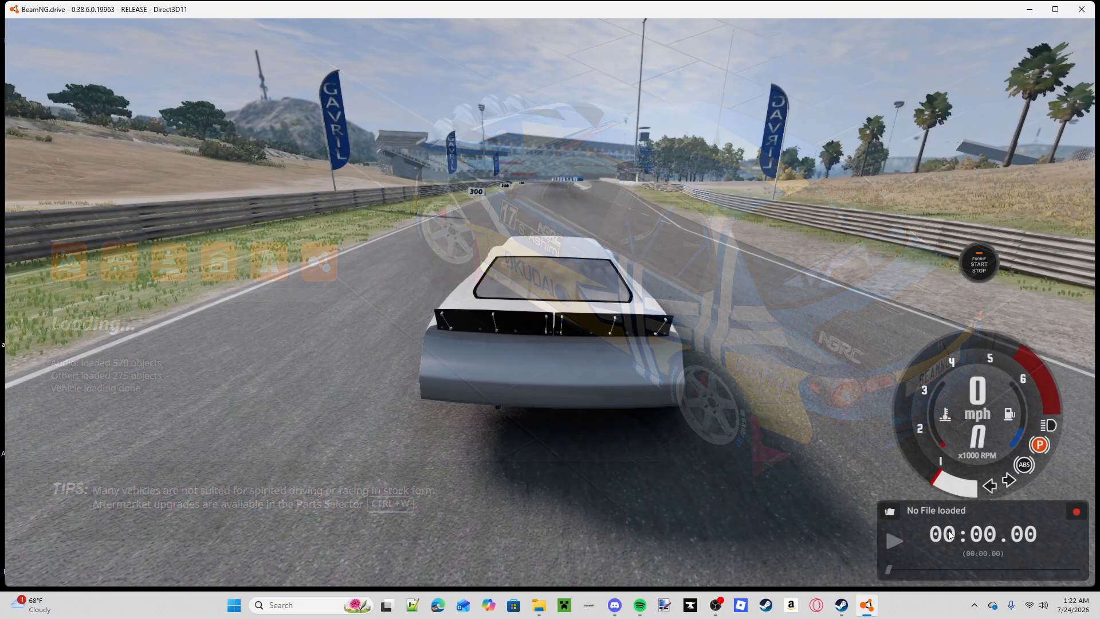
- Open the vehicle configuration and apply the TEST - 54 paint design to the Late Model Stock Car
key("ctrl+e")
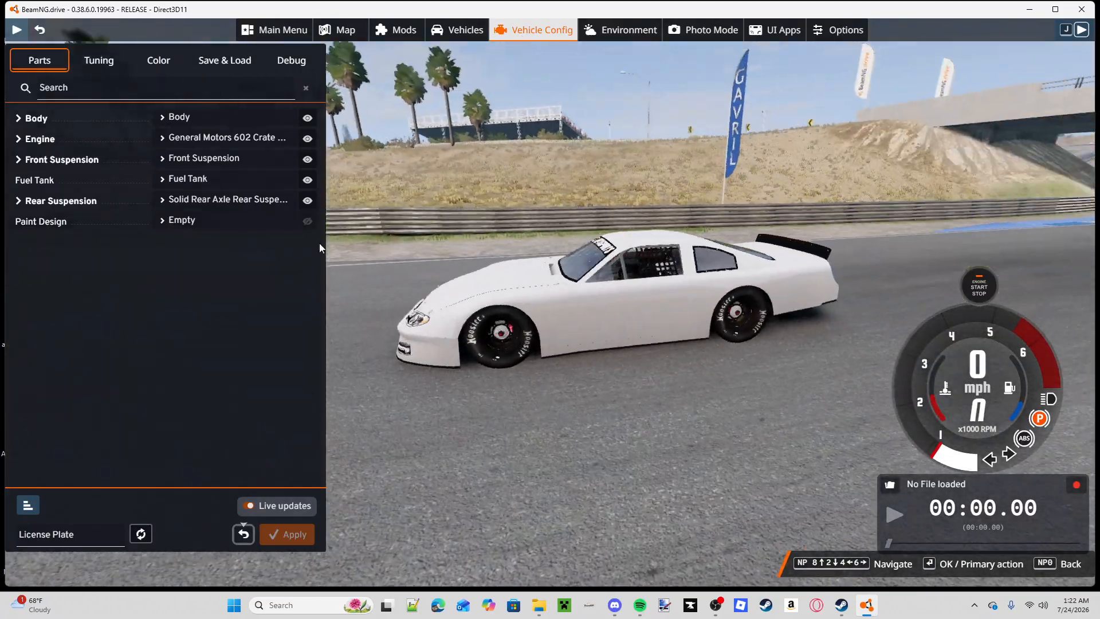
left_click(174, 221)
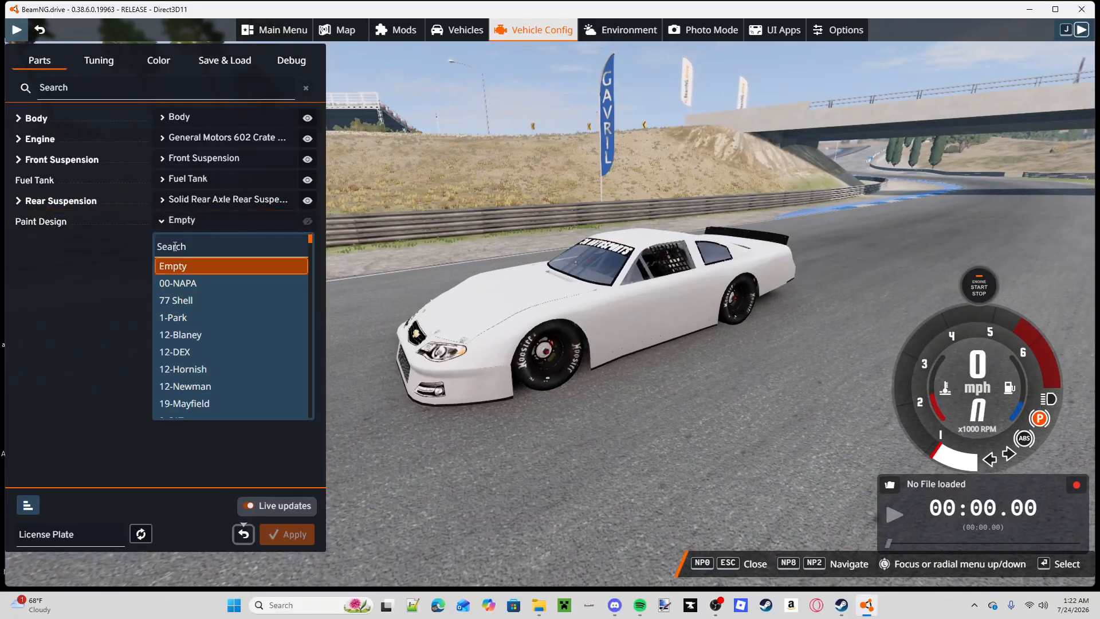
type("test")
left_click(177, 283)
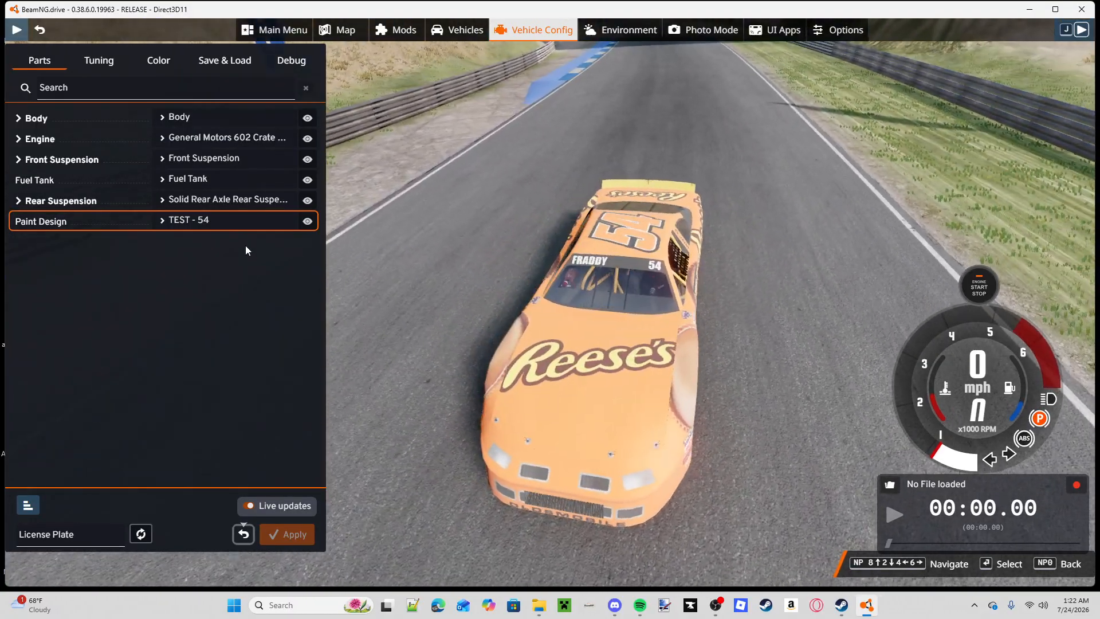
- Try the TDG-fraddy - 54 and TDG-bane - 12 paint designs on the Late Model Stock Car
left_click(220, 228)
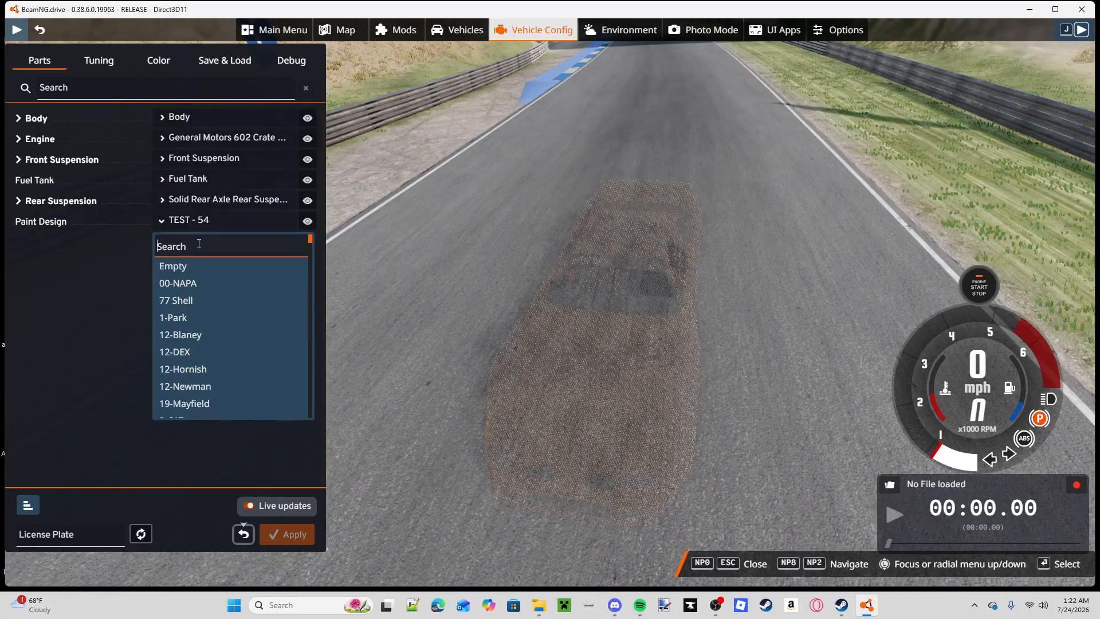
type("fr")
left_click(229, 267)
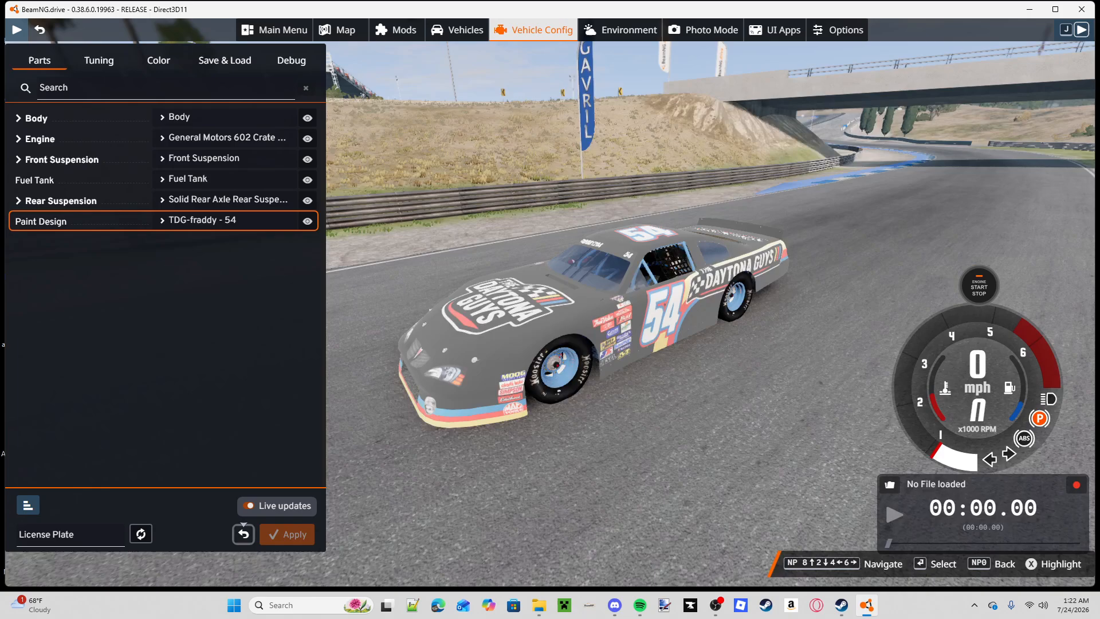
left_click(229, 221)
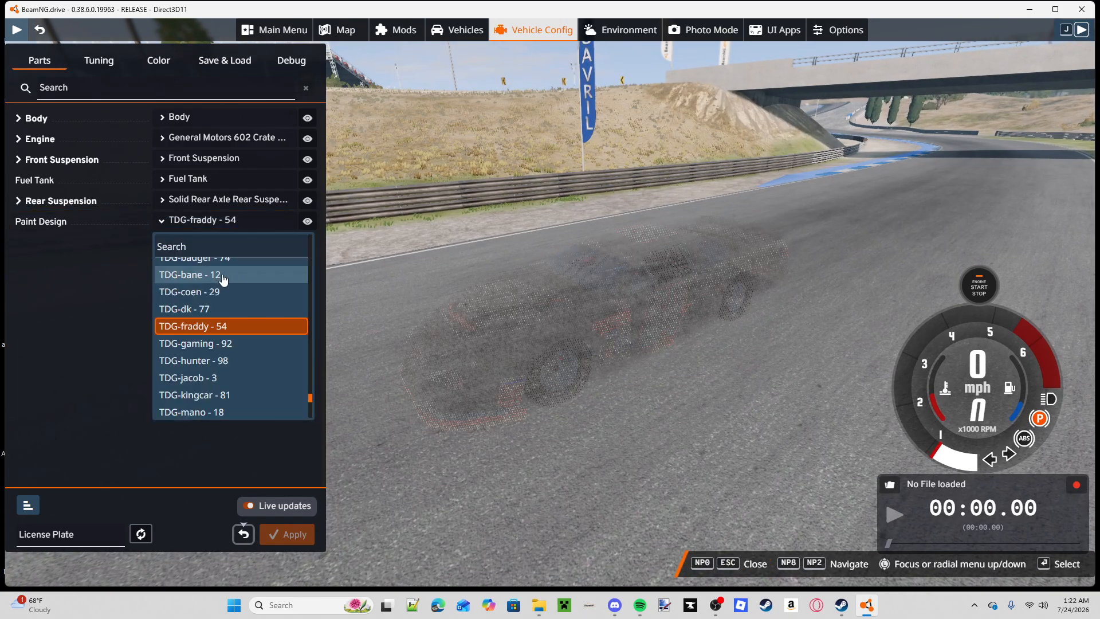
left_click(216, 276)
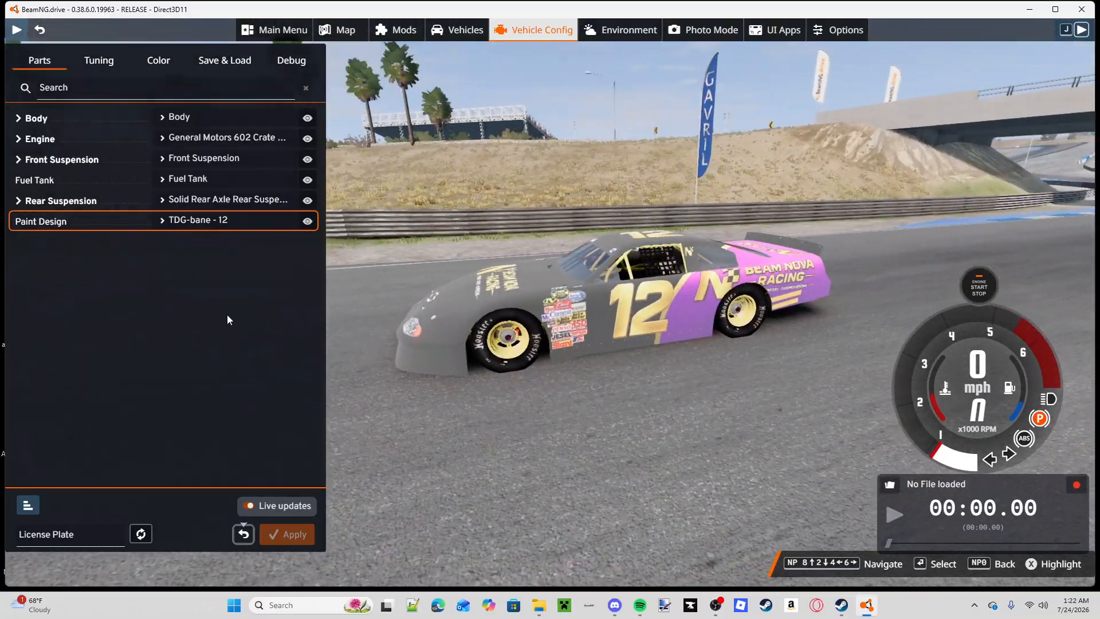
- Switch the car's paint design to TDG-twig - 13 and inspect it from both sides
left_click(229, 220)
scroll(248, 338, "down", 1)
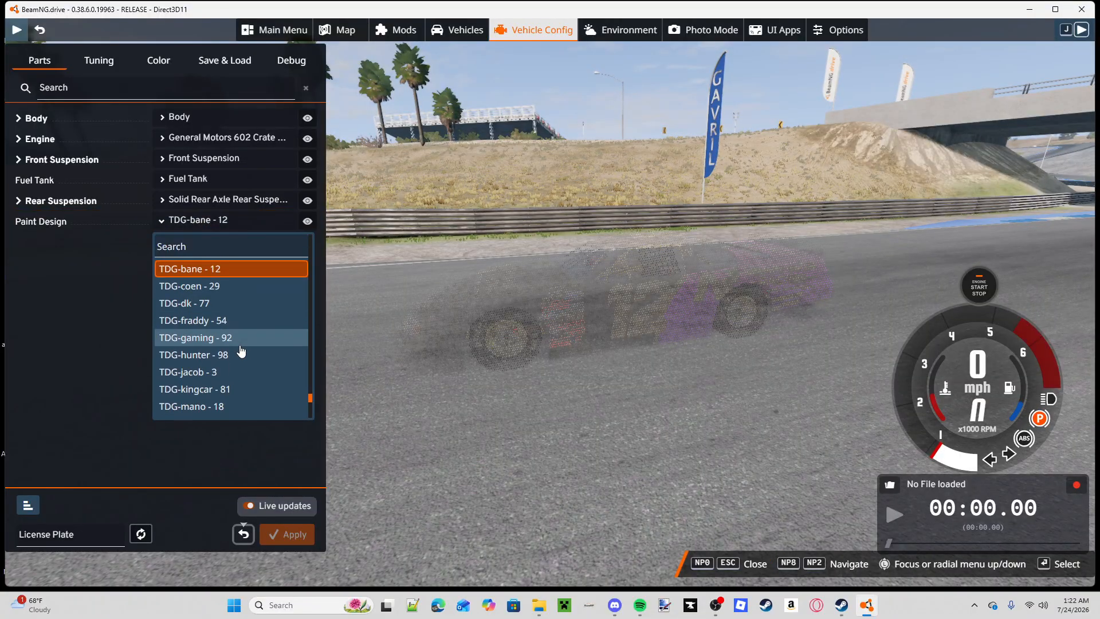
scroll(239, 359, "down", 1)
scroll(232, 381, "down", 1)
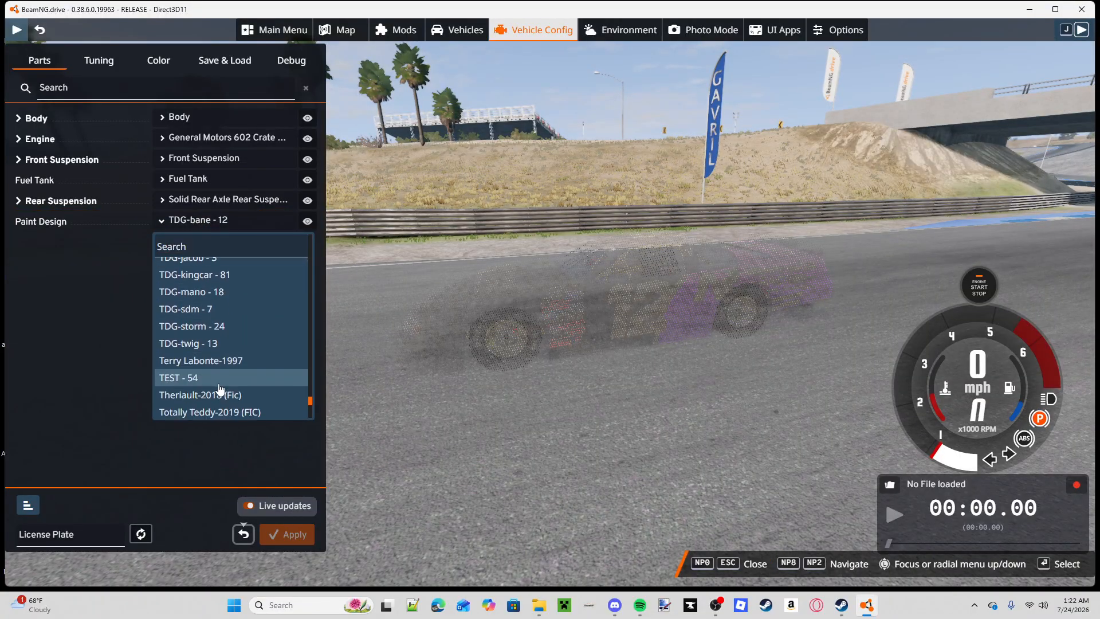
left_click(237, 344)
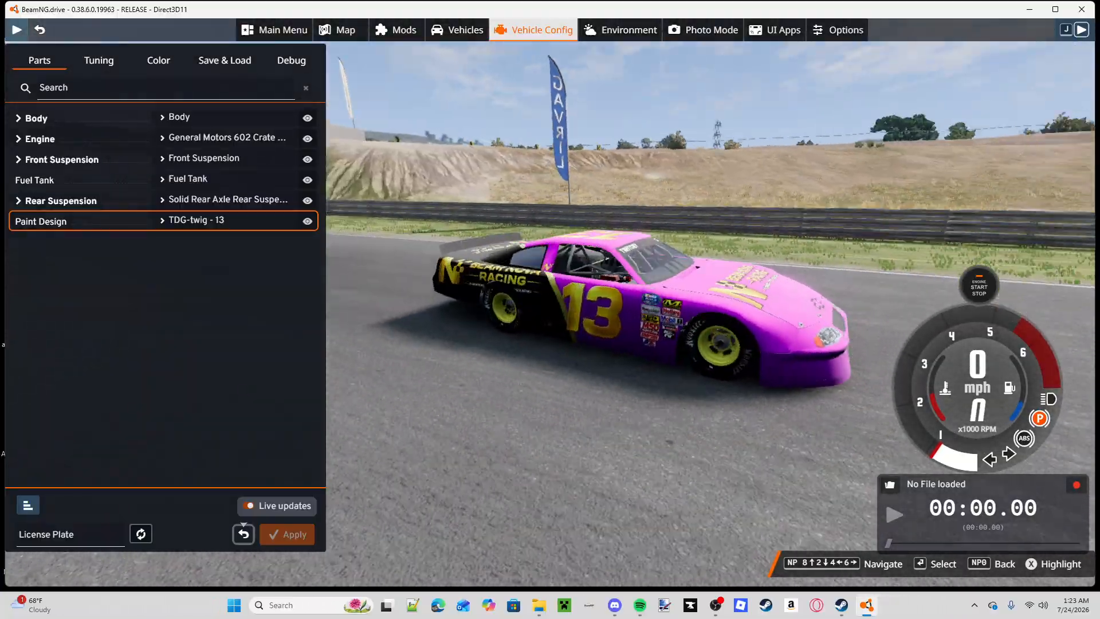
left_click_drag(847, 324, 733, 333)
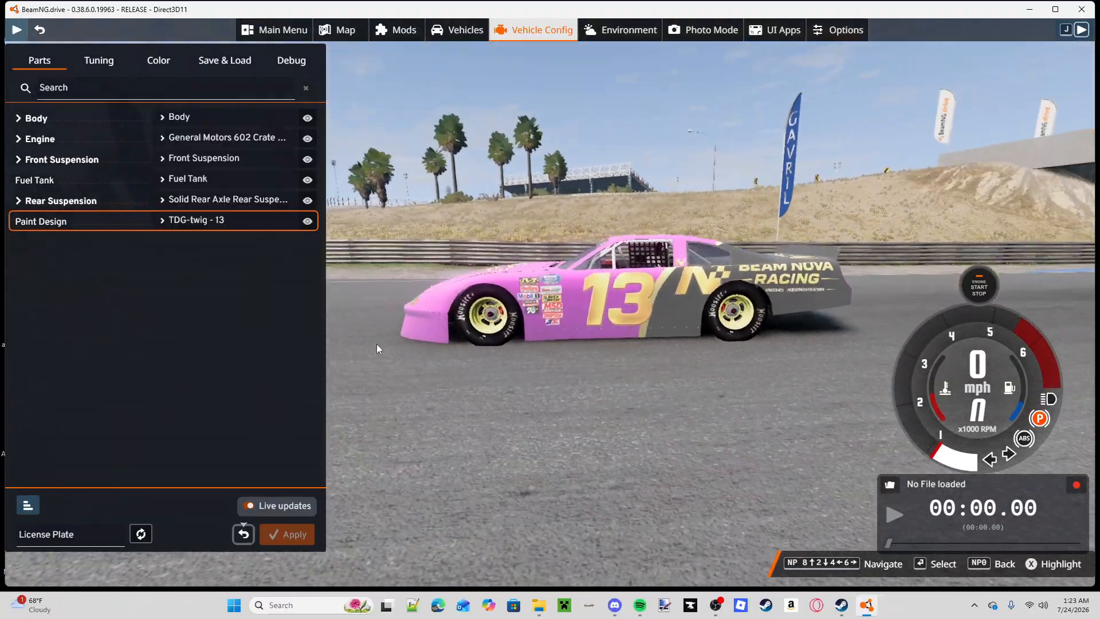
left_click_drag(378, 346, 505, 344)
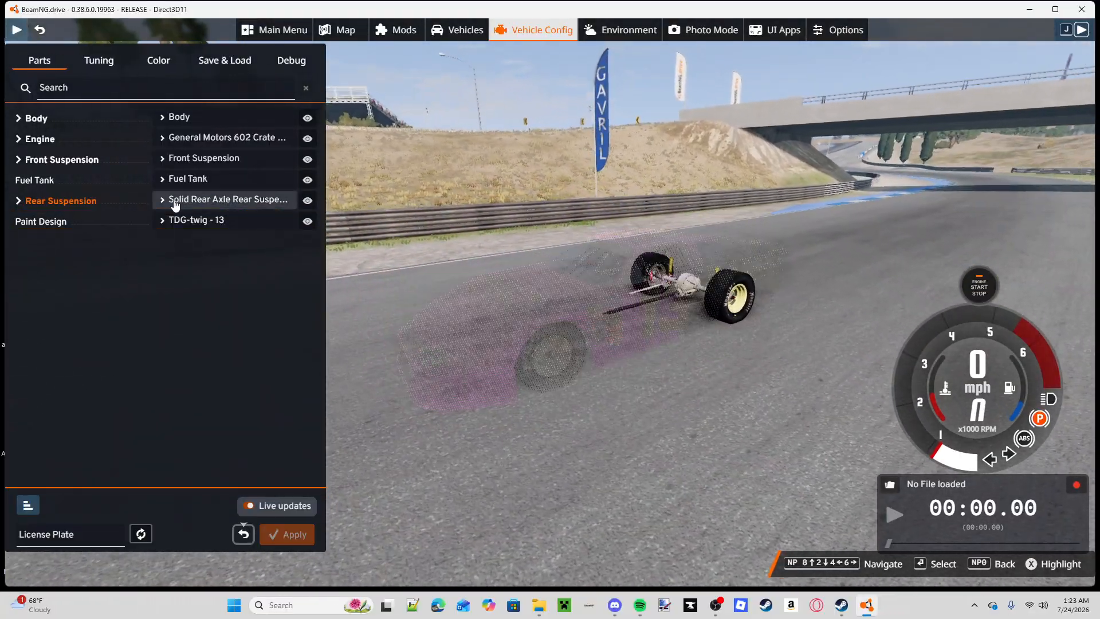
- Switch the car's paint design to TDG-sdm - 7 and inspect its side and front
left_click(193, 226)
scroll(251, 338, "up", 3)
scroll(241, 344, "down", 1)
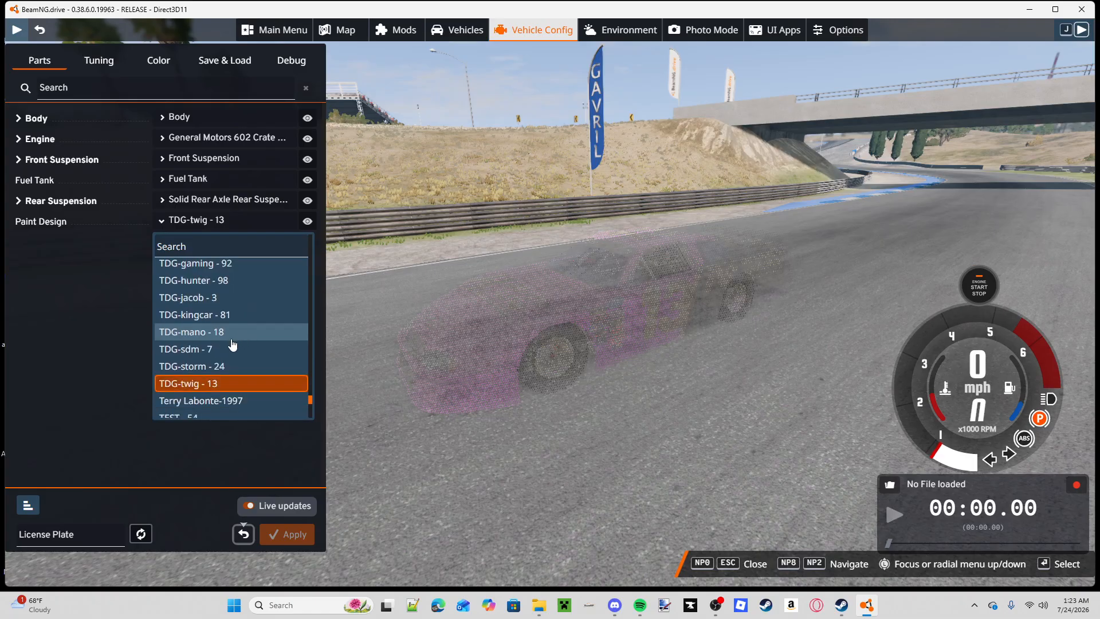
left_click(219, 350)
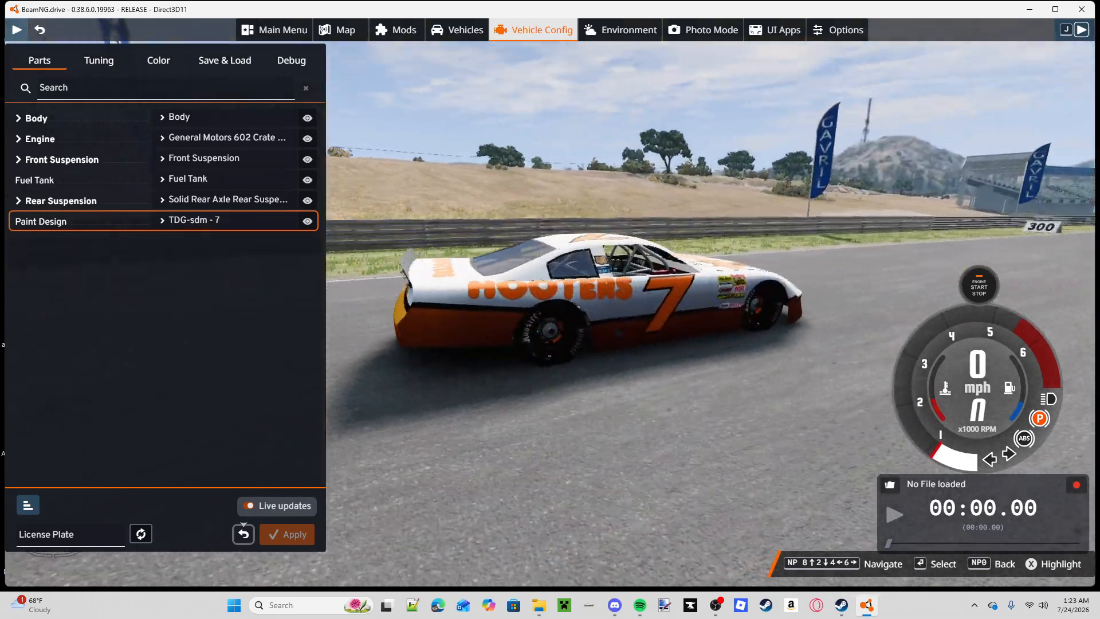
mouse_move(579, 361)
left_mouse_down()
mouse_move(749, 368)
mouse_move(499, 361)
left_mouse_up()
left_click_drag(894, 344, 707, 367)
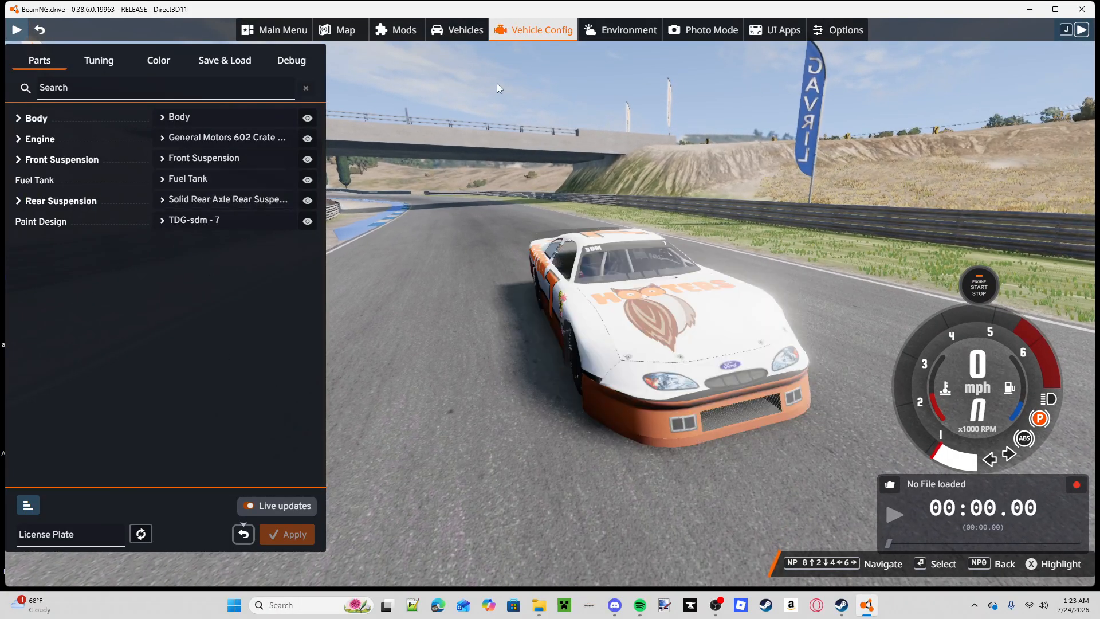
- Replace the current vehicle with the NASCAR Gen 7 Stock Car in the Superspeedway - Chevy configuration
left_click(456, 30)
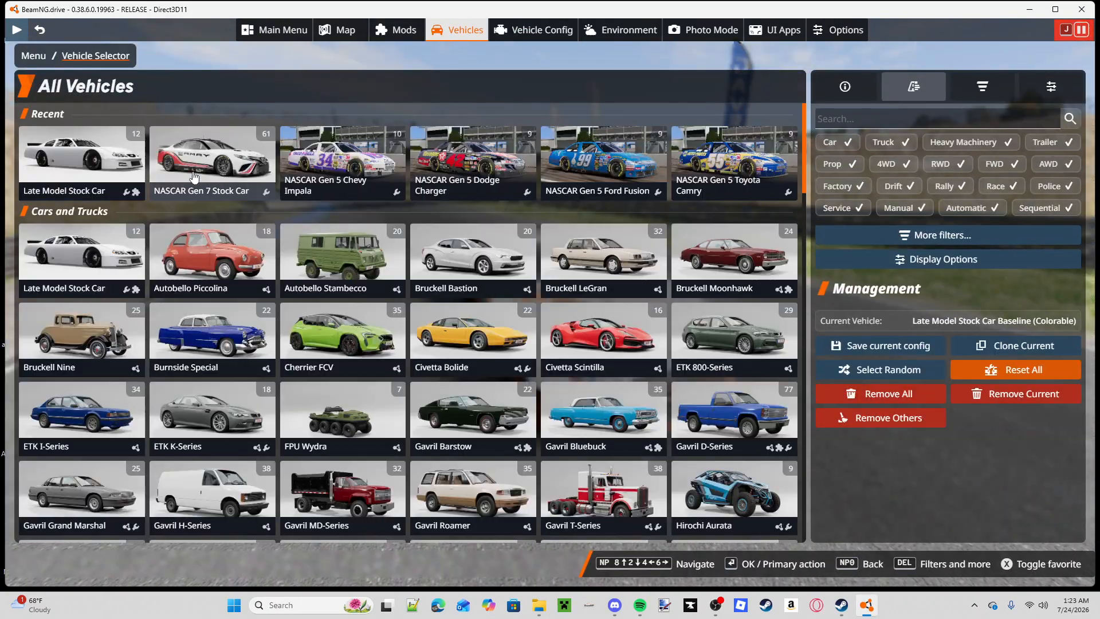
left_click(272, 172)
scroll(552, 235, "down", 5)
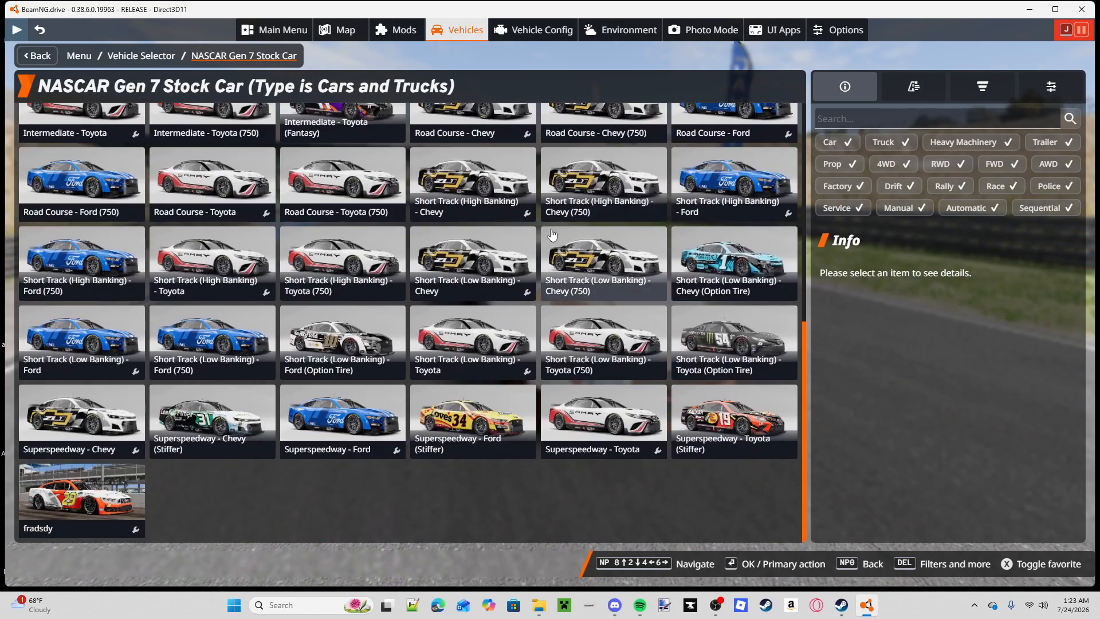
left_click(81, 421)
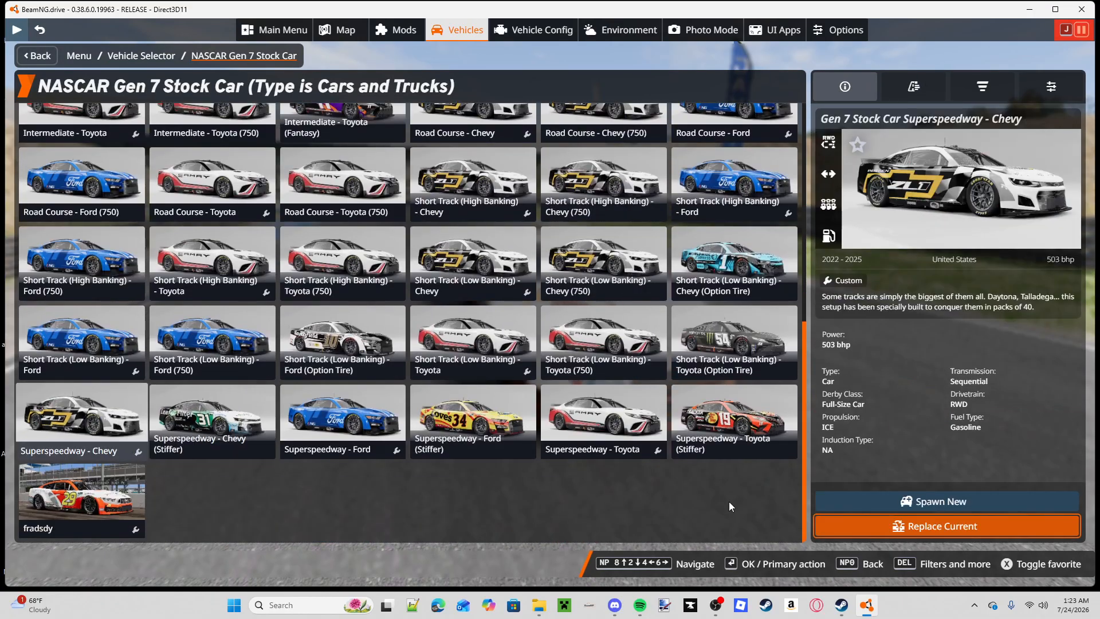
left_click(931, 535)
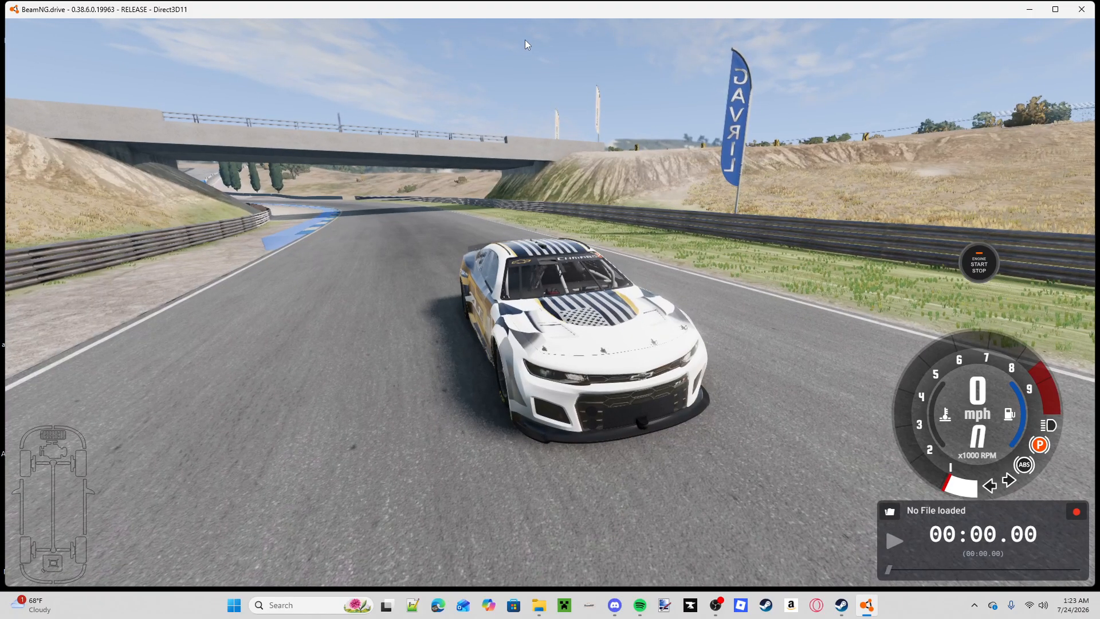
- Set the paint scheme of the Chevy's main body to fSTORMFOX - 24 NOS and leave the vehicle configuration
key("Escape")
left_click(525, 34)
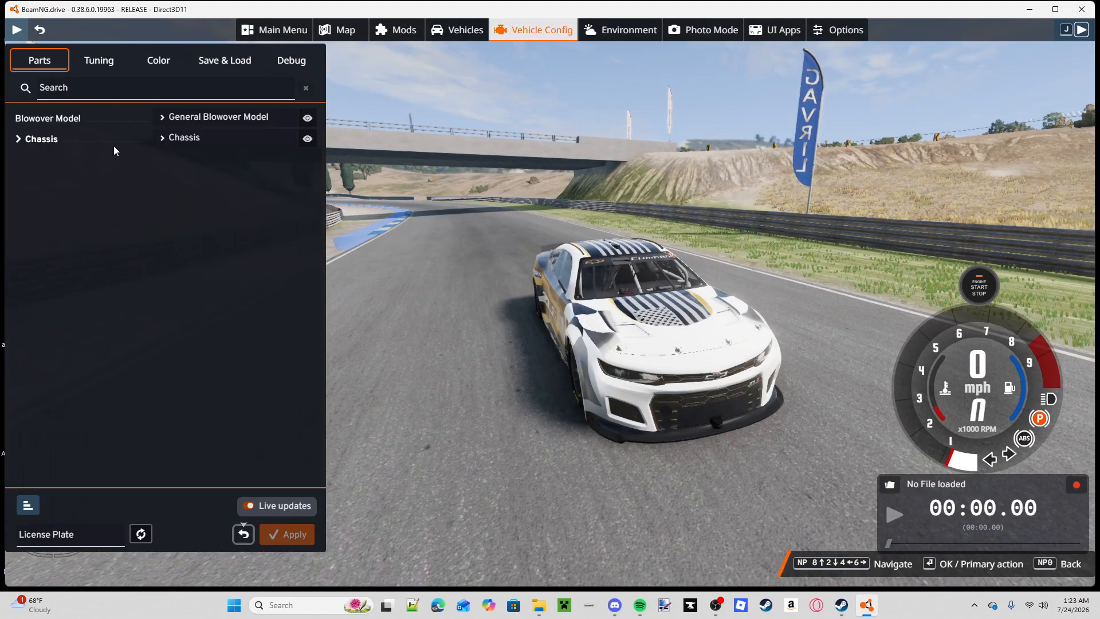
left_click(63, 139)
left_click(57, 221)
left_click(229, 446)
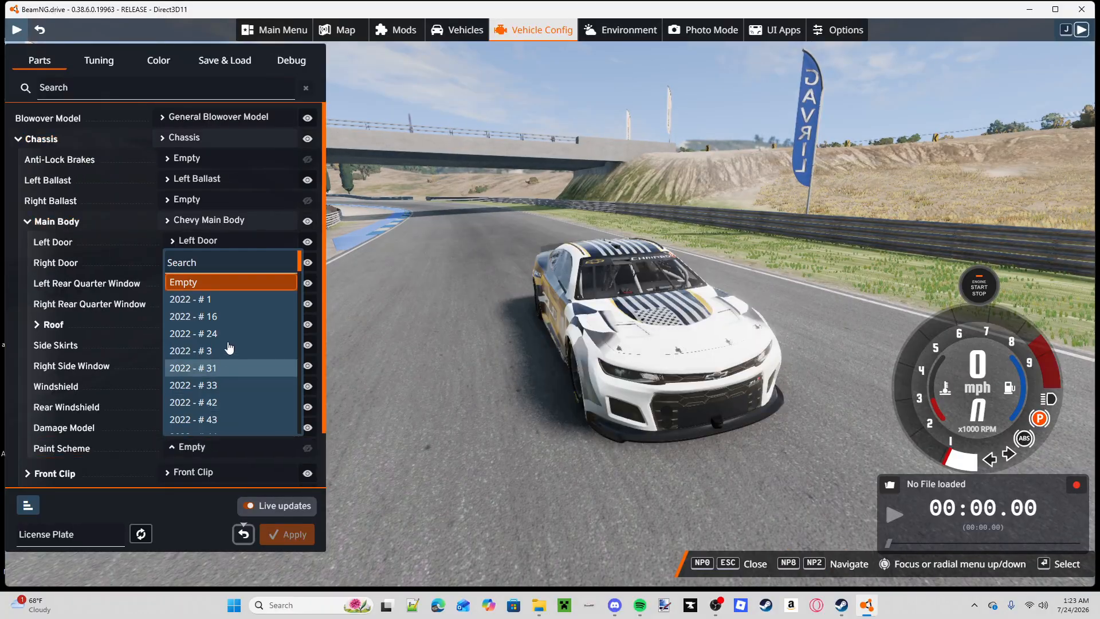
type("str")
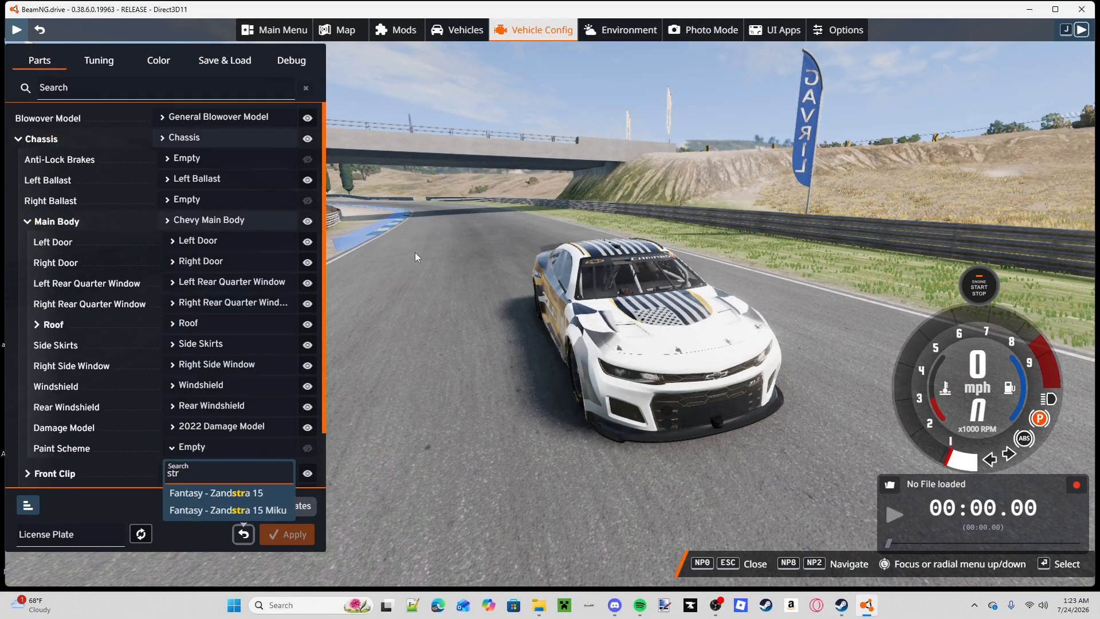
key("BackSpace")
type("orm")
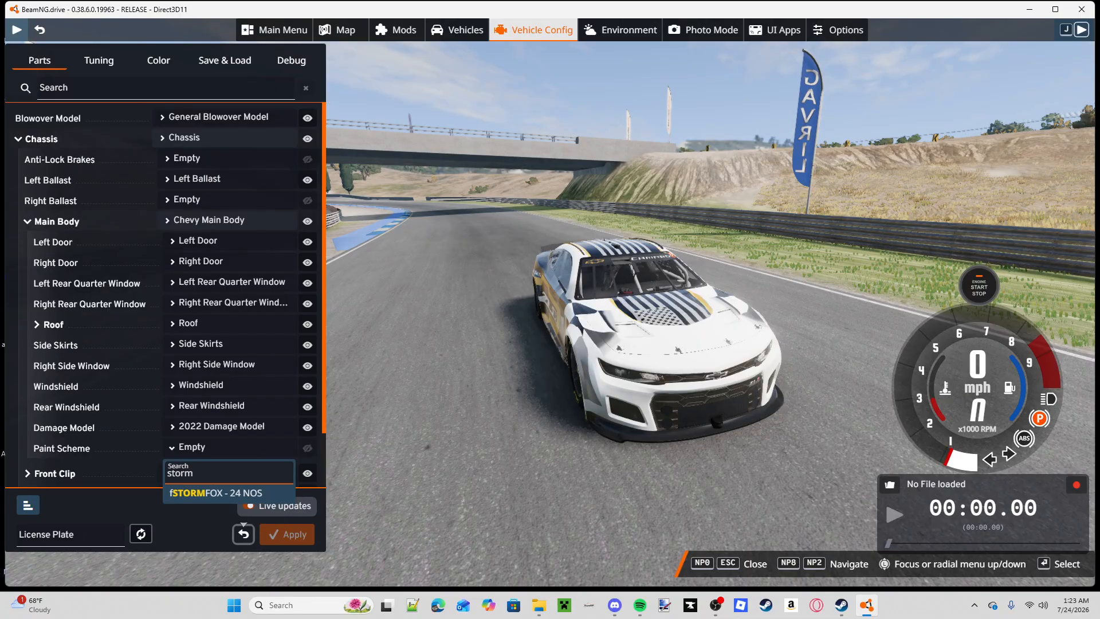
left_click(202, 498)
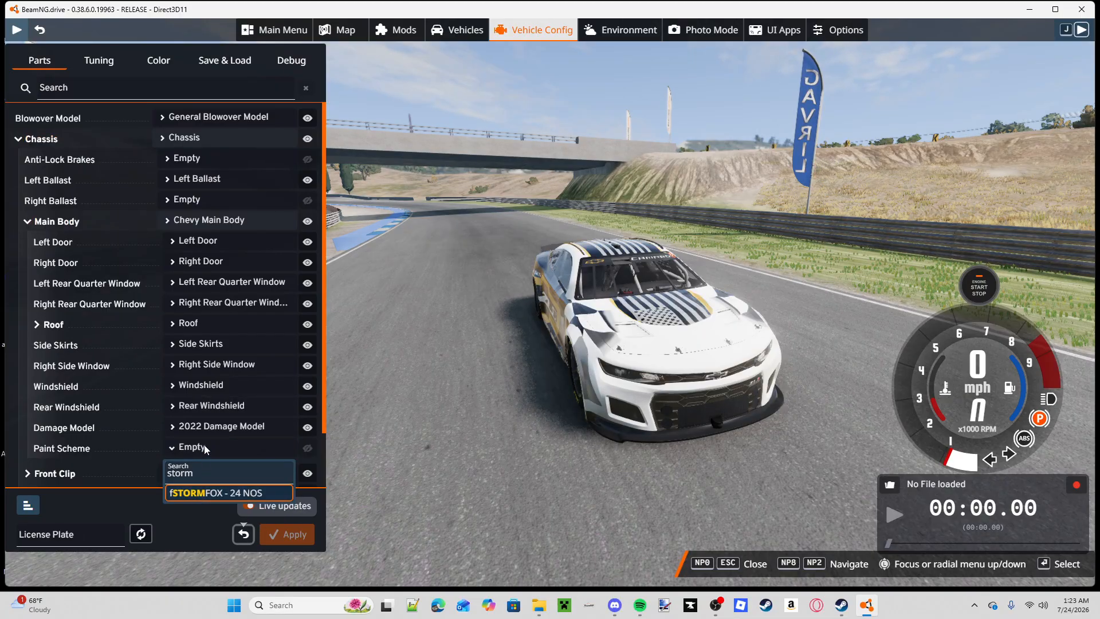
mouse_move(536, 411)
left_mouse_down()
mouse_move(560, 393)
mouse_move(796, 327)
left_mouse_up()
key("Escape")
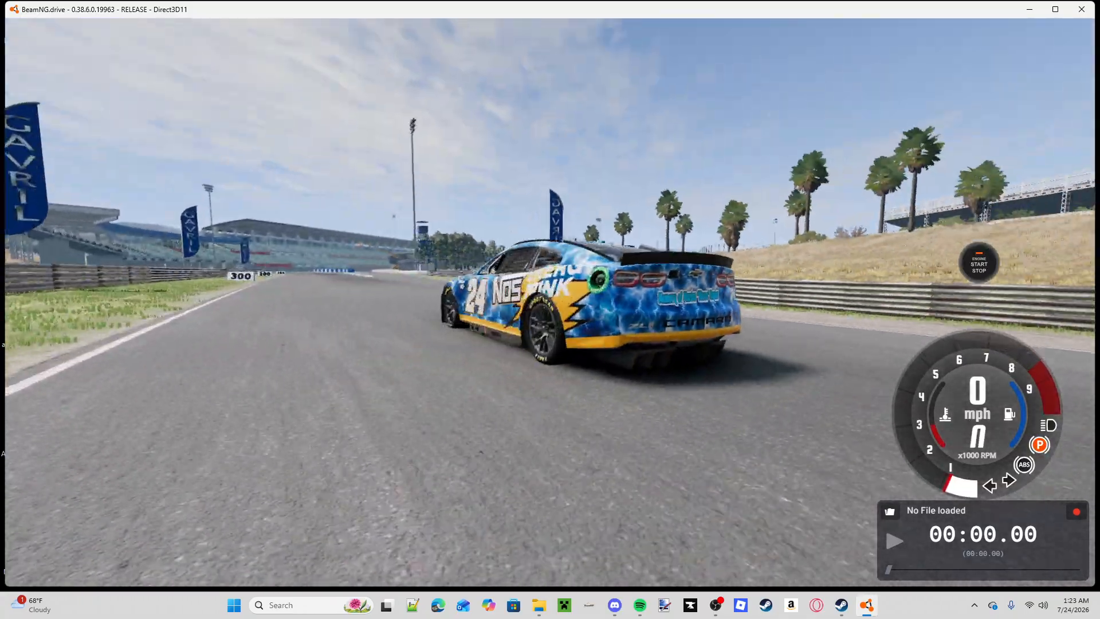
- Set the CK Dynamic Skybox preset to Medium Cloudy (Static) and close its window
left_click_drag(636, 358, 894, 351)
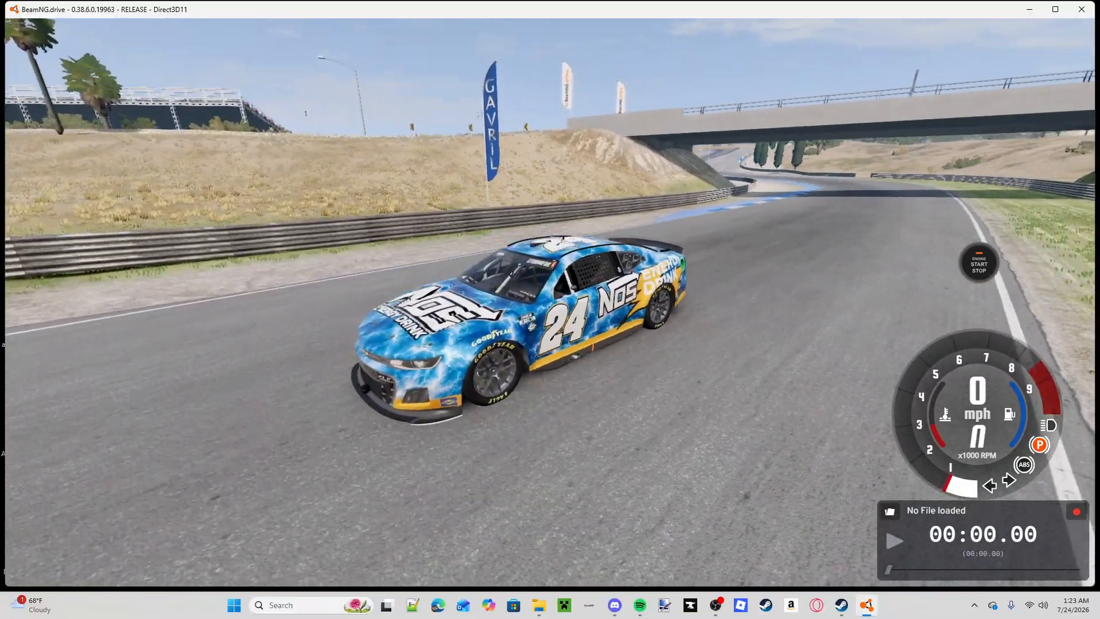
left_click_drag(471, 307, 510, 307)
key("F10")
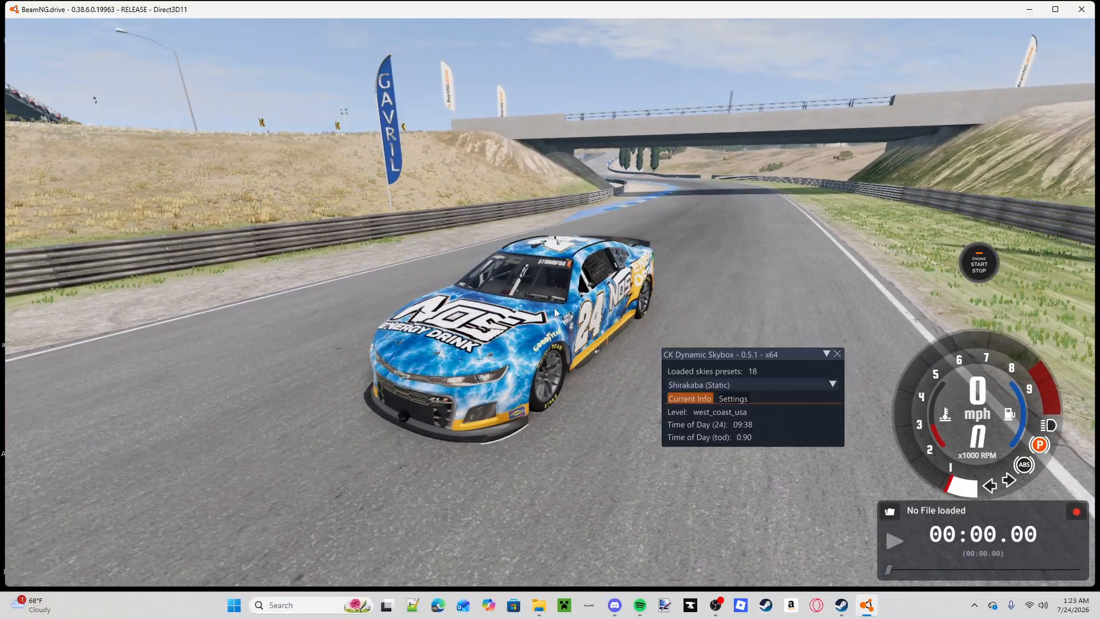
left_click(736, 384)
left_click(711, 438)
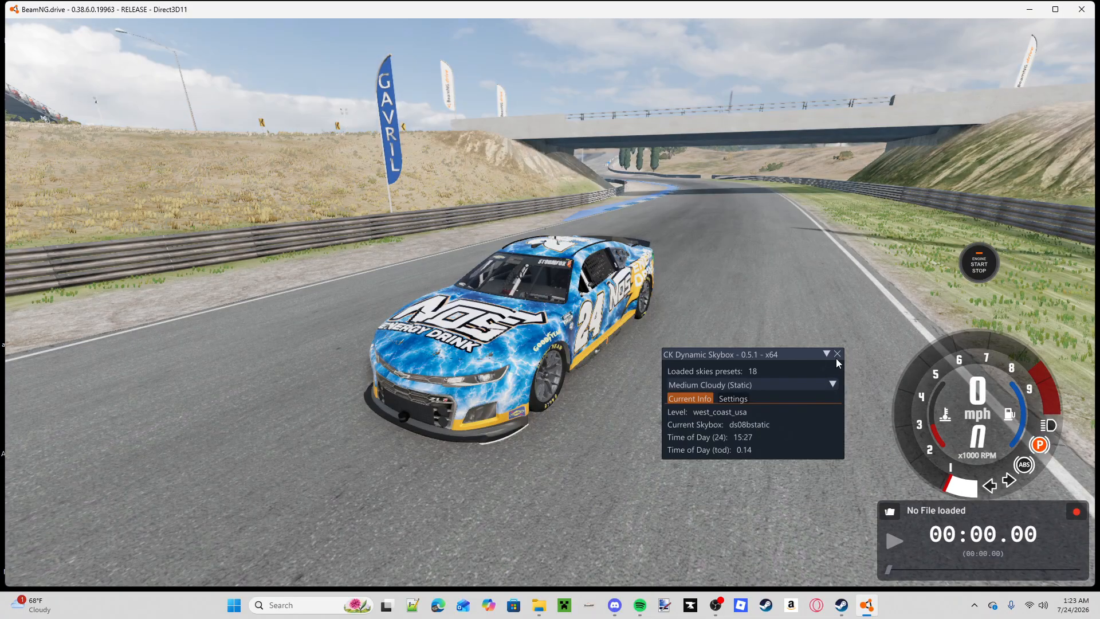
left_click(835, 356)
left_click_drag(835, 351, 835, 350)
- Capture two region screenshots of the NOS car, one from the front side and one from the rear
key("super+shift+s")
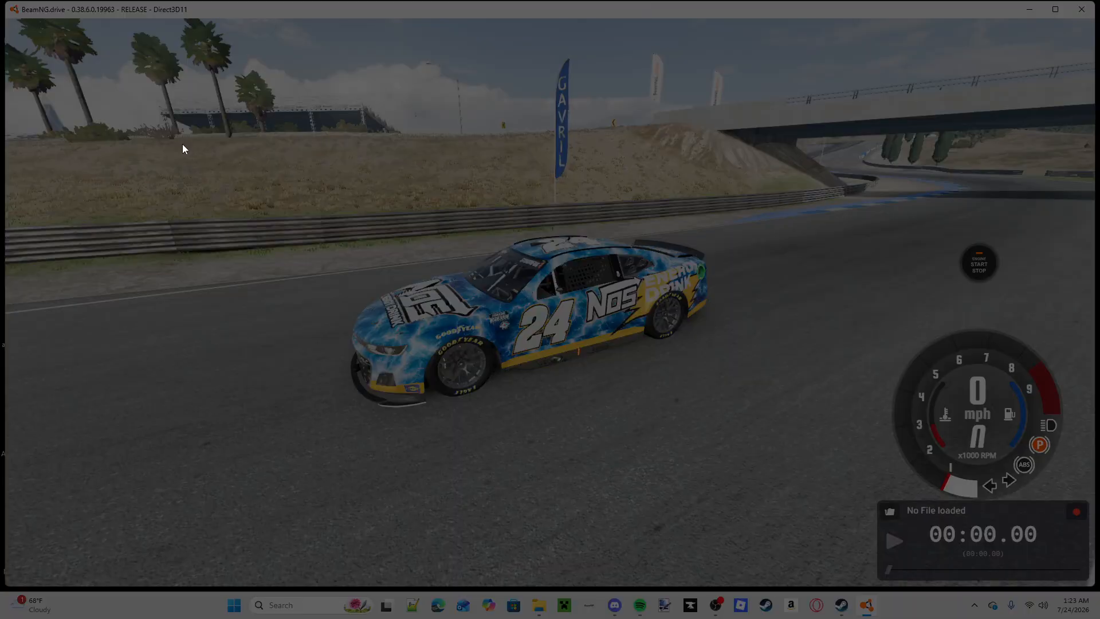
left_click_drag(183, 143, 827, 452)
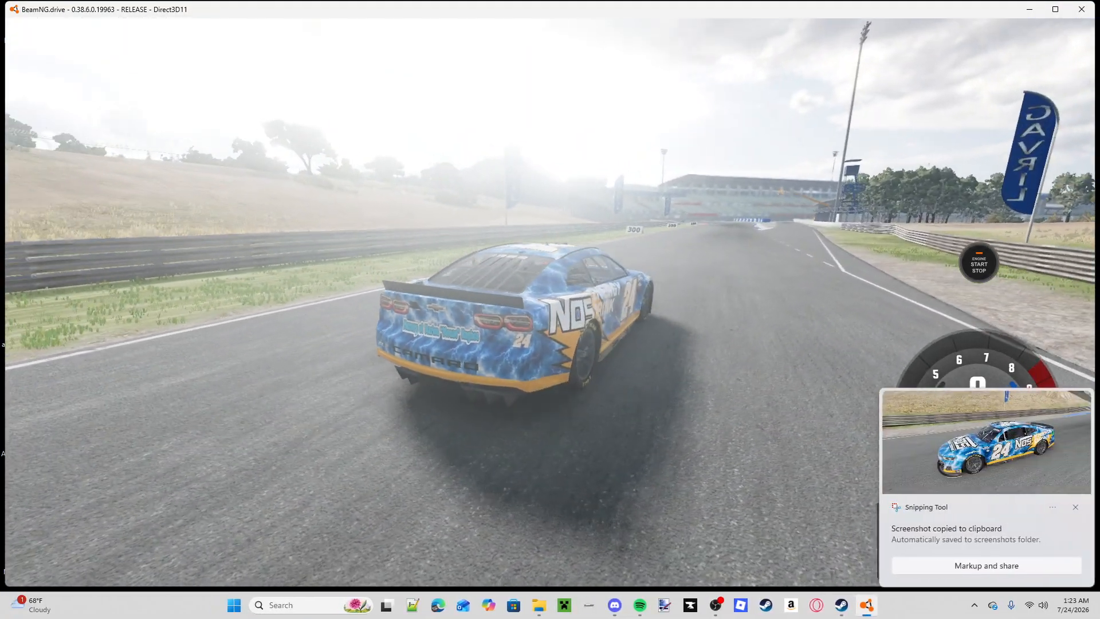
left_click_drag(795, 395, 796, 396)
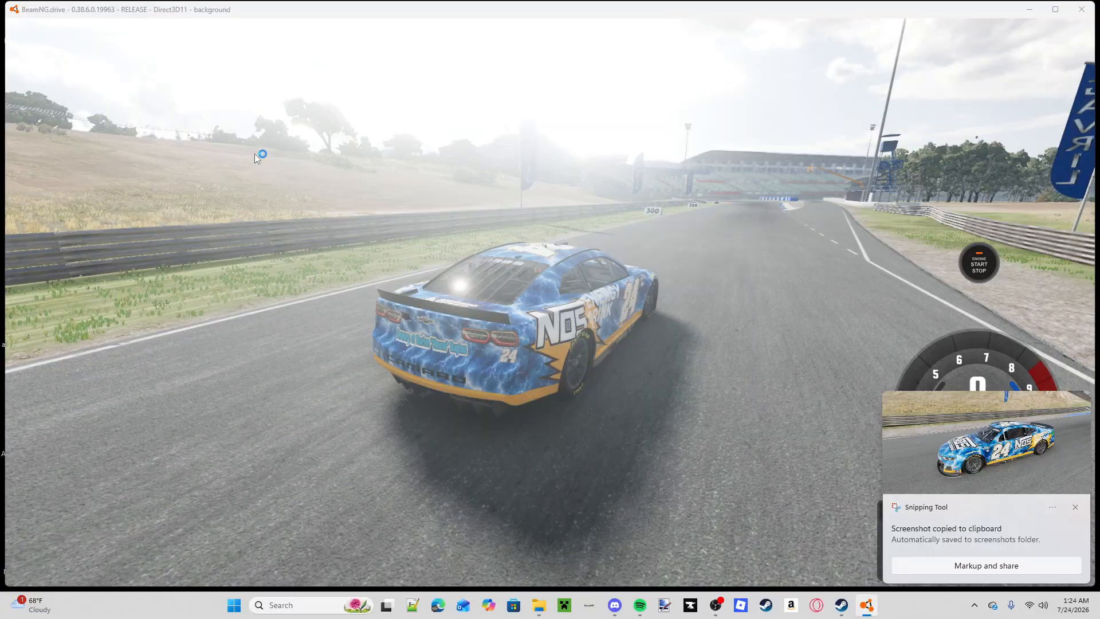
left_click_drag(188, 130, 642, 476)
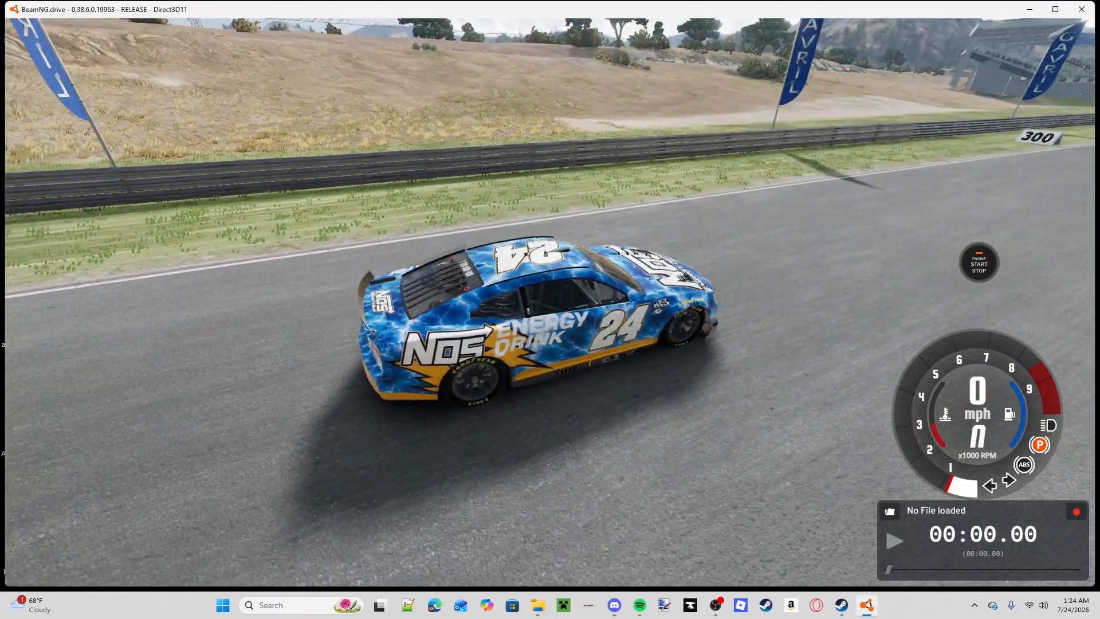
- Drive the NOS car forward along the track to see the livery in motion
key("w")
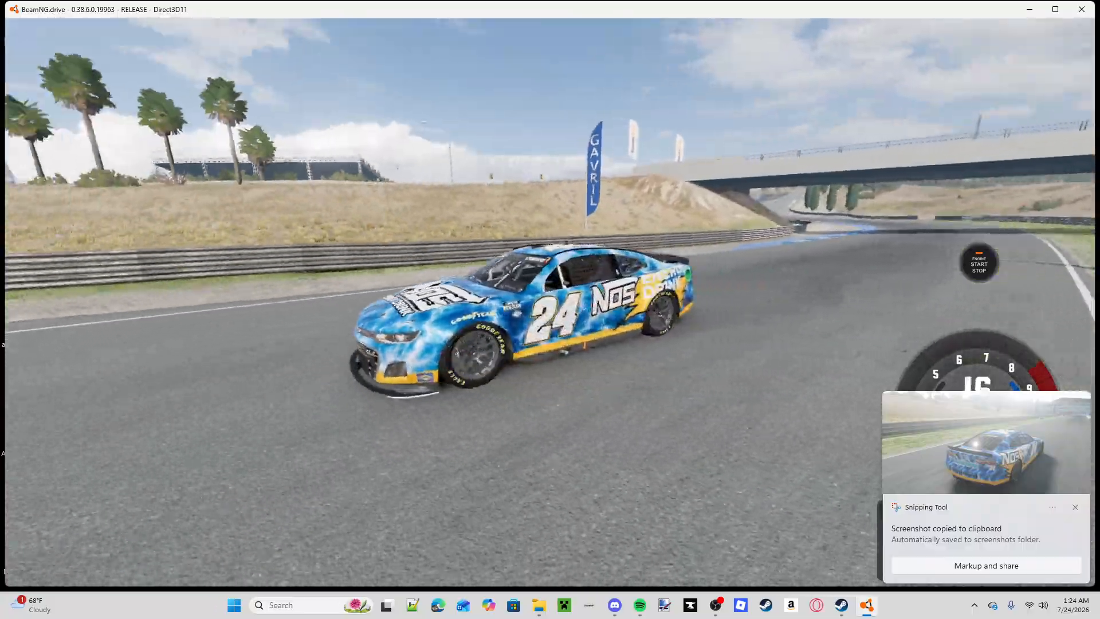
key("w")
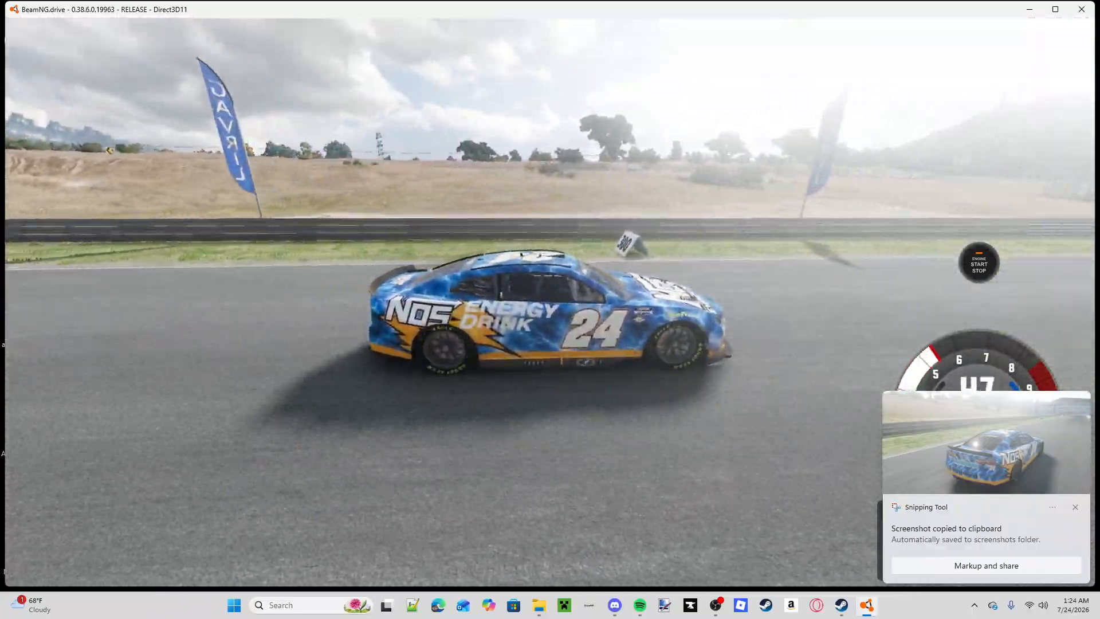
key("w")
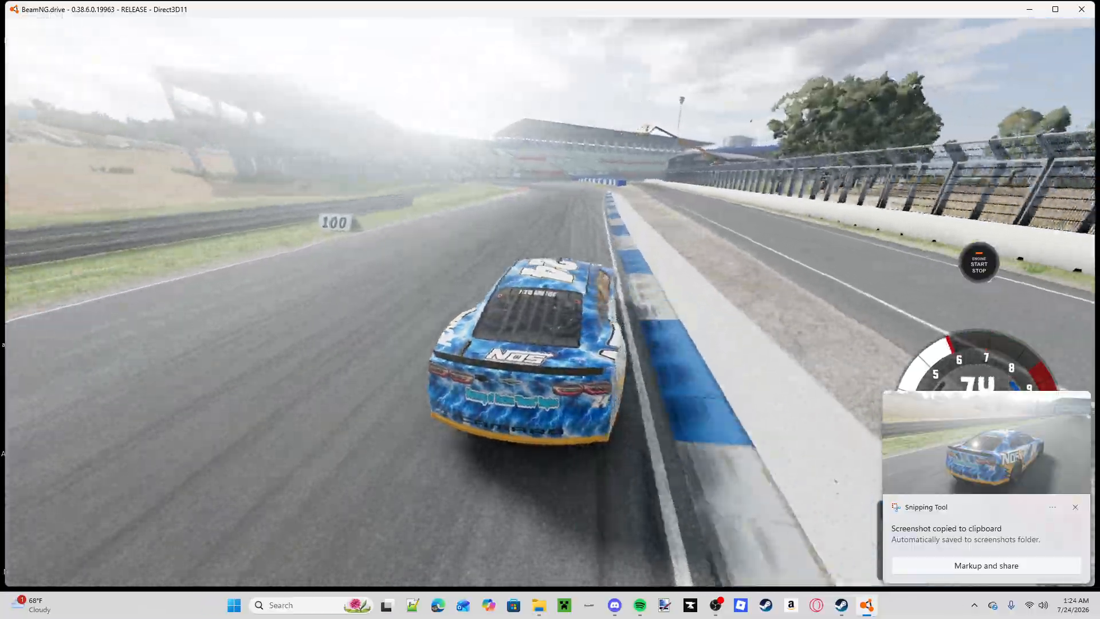
- Steer the NOS car through the bend by the grandstands, brake it into a slide and reset the vehicle
key("w")
key("a")
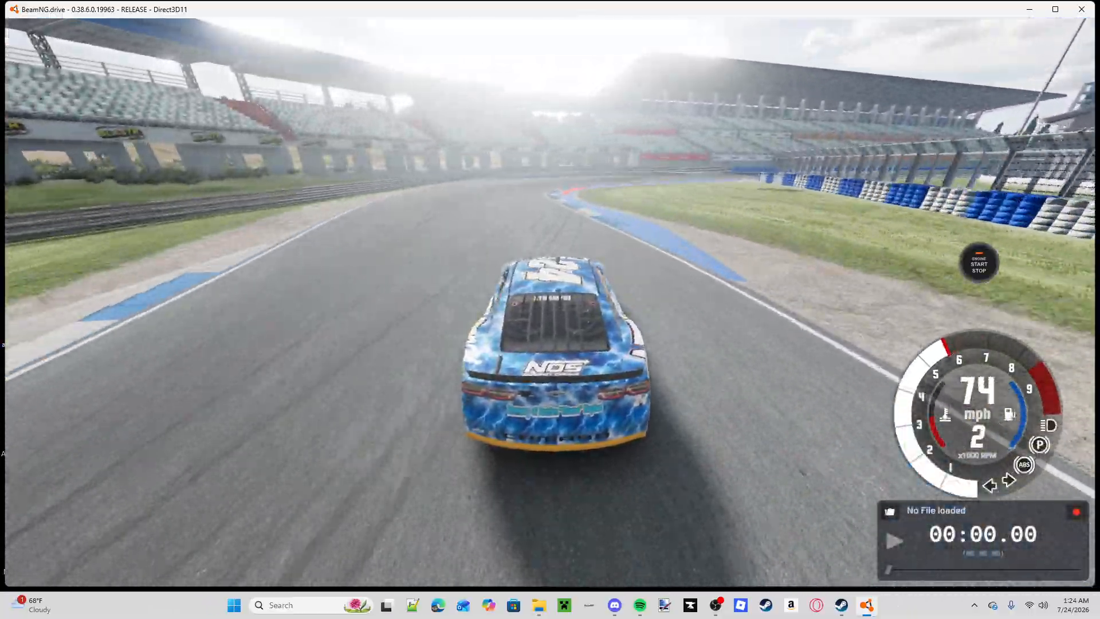
key("d")
key("s")
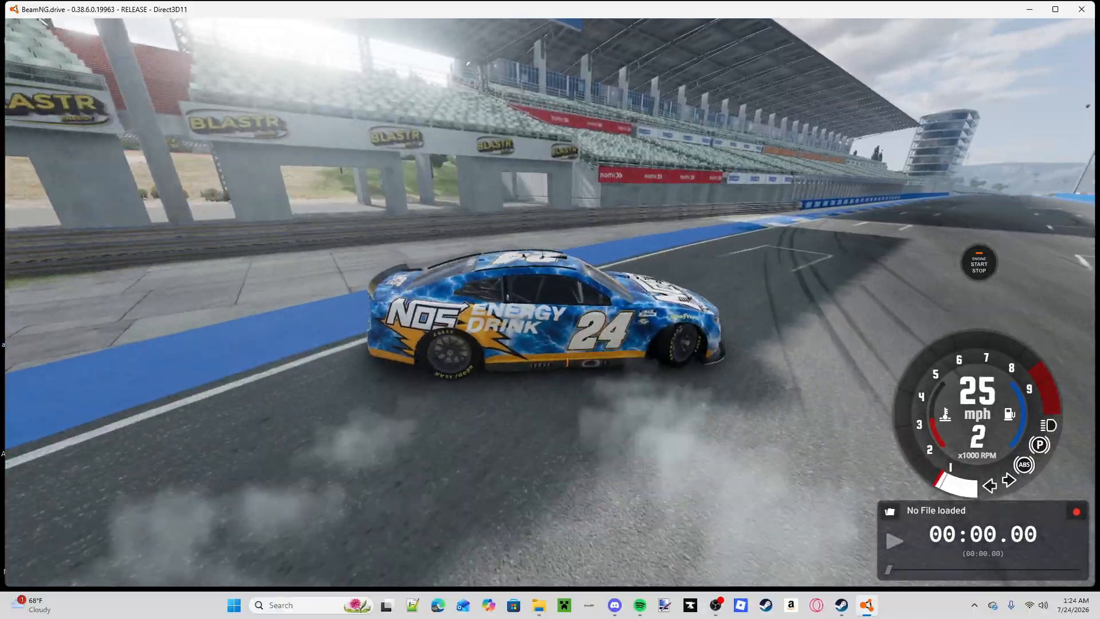
key("r")
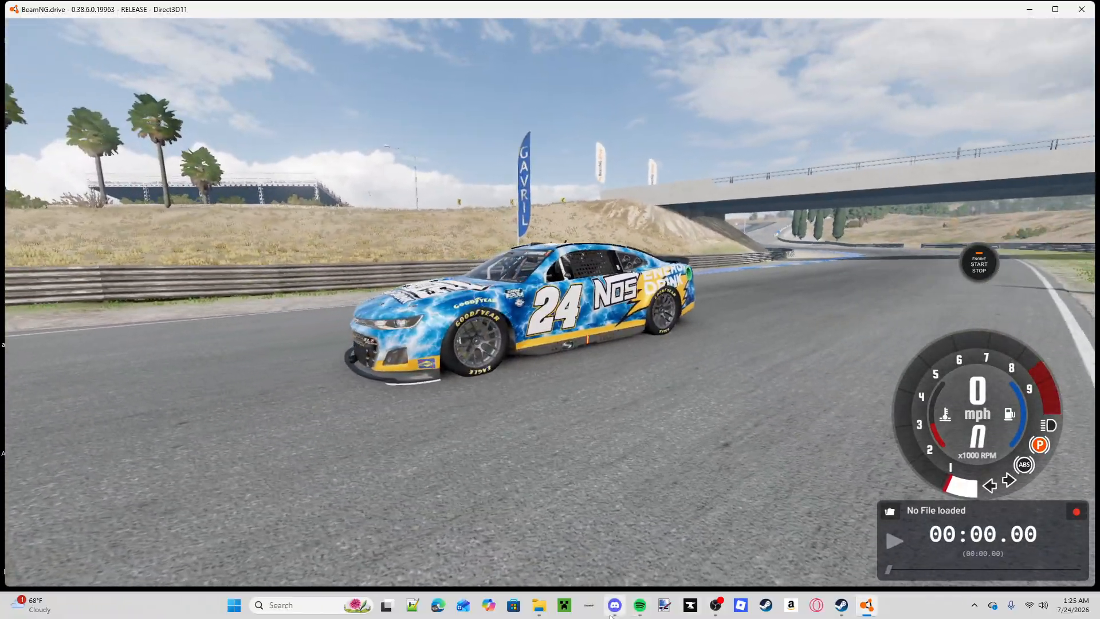
- Switch to Discord, maximize its window and open the TheDaytonaGuy's server
left_click(611, 613)
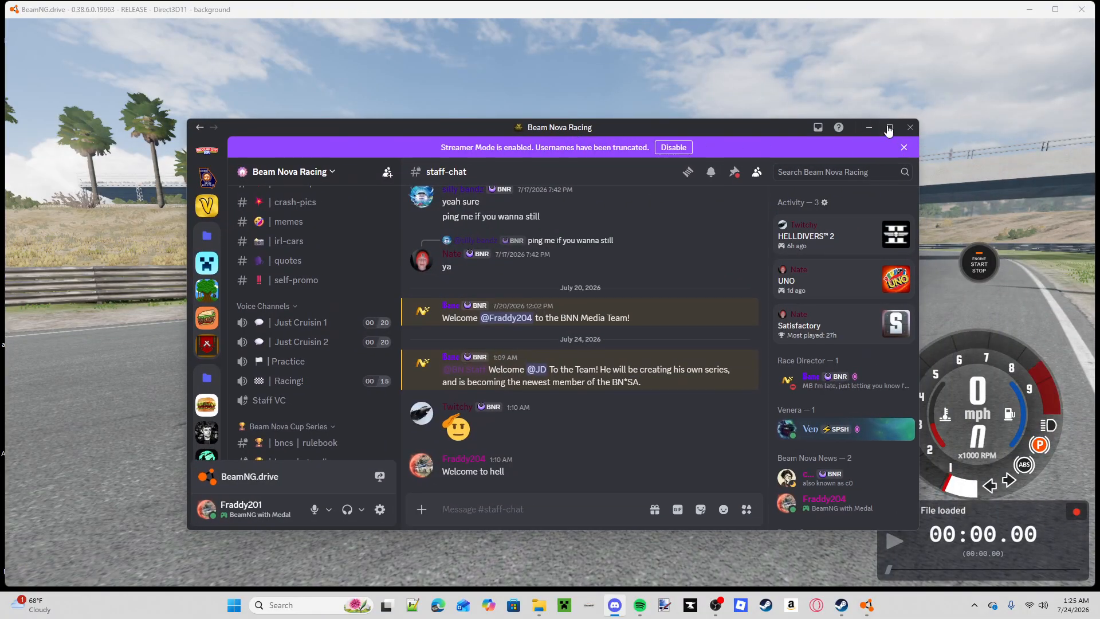
left_click(889, 128)
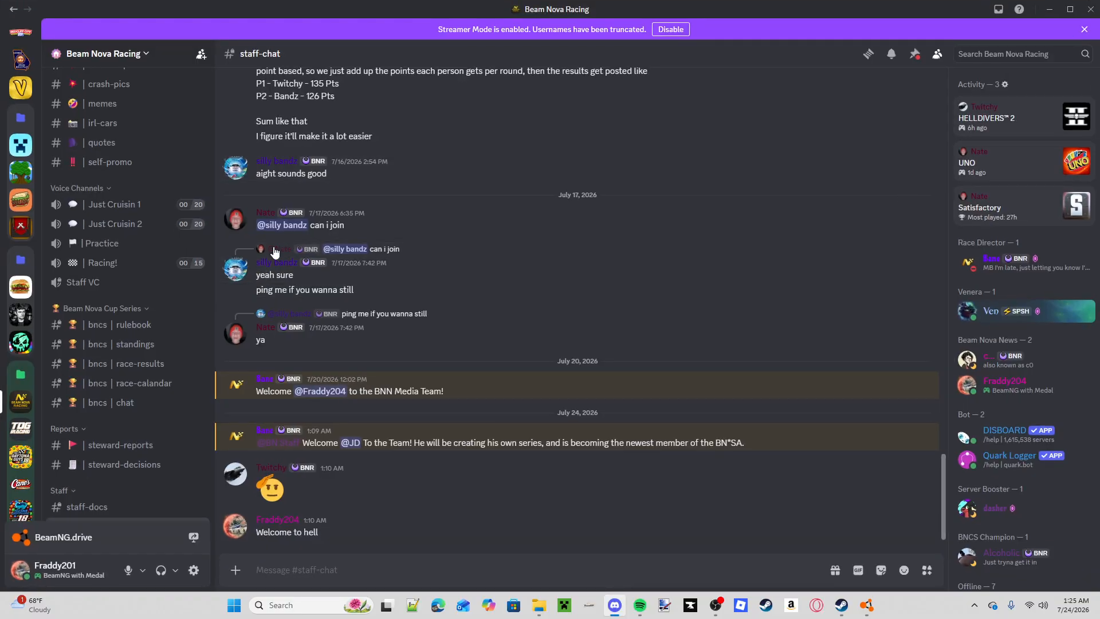
scroll(18, 299, "down", 3)
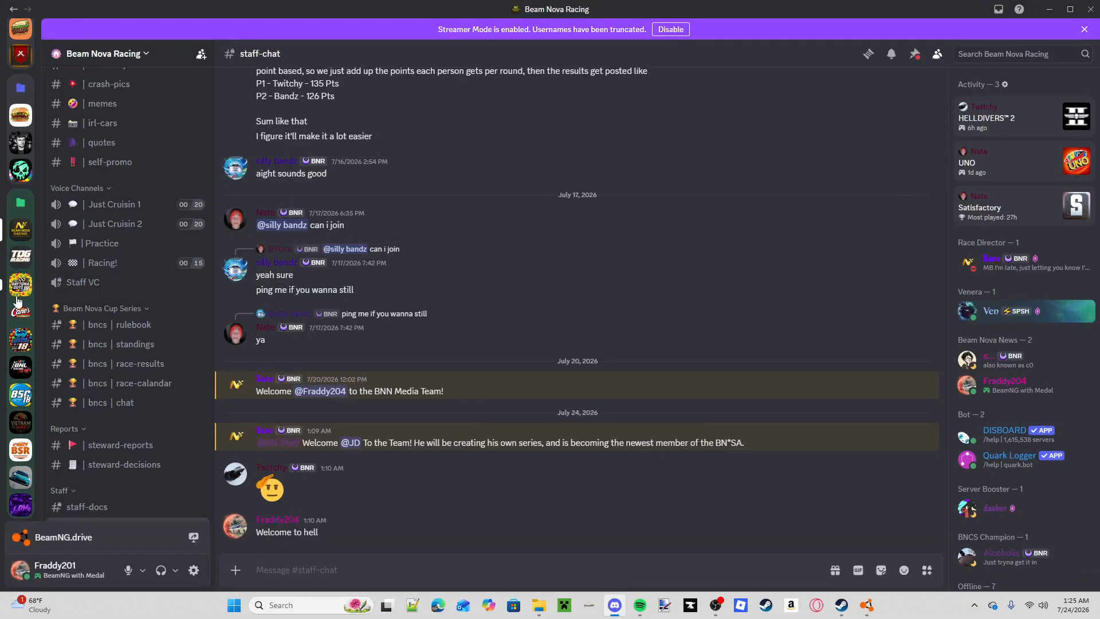
left_click(16, 298)
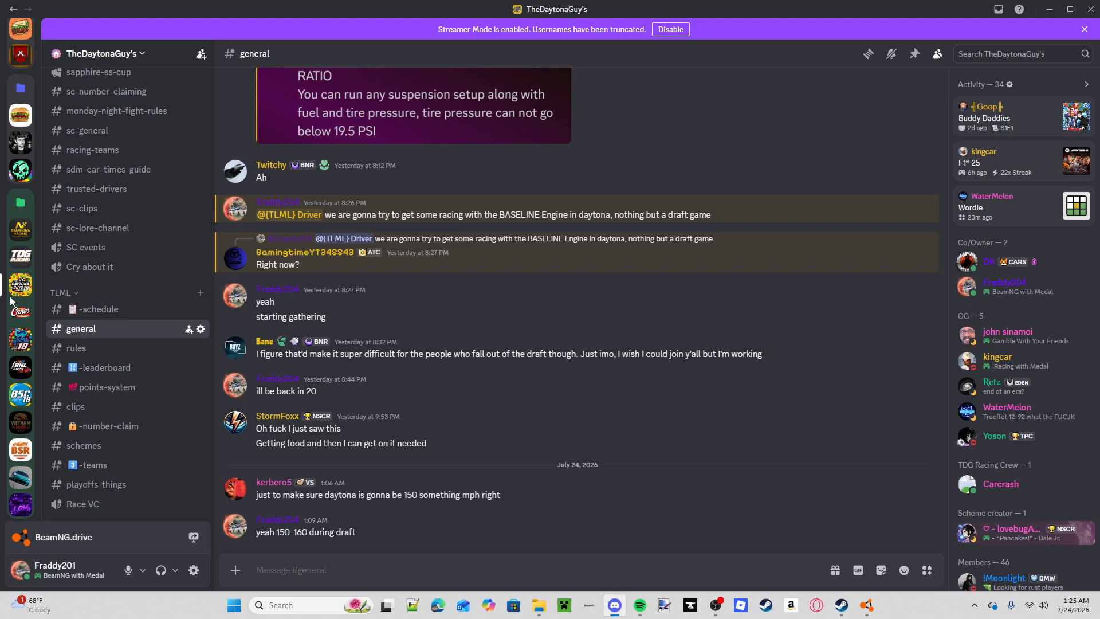
left_click(21, 394)
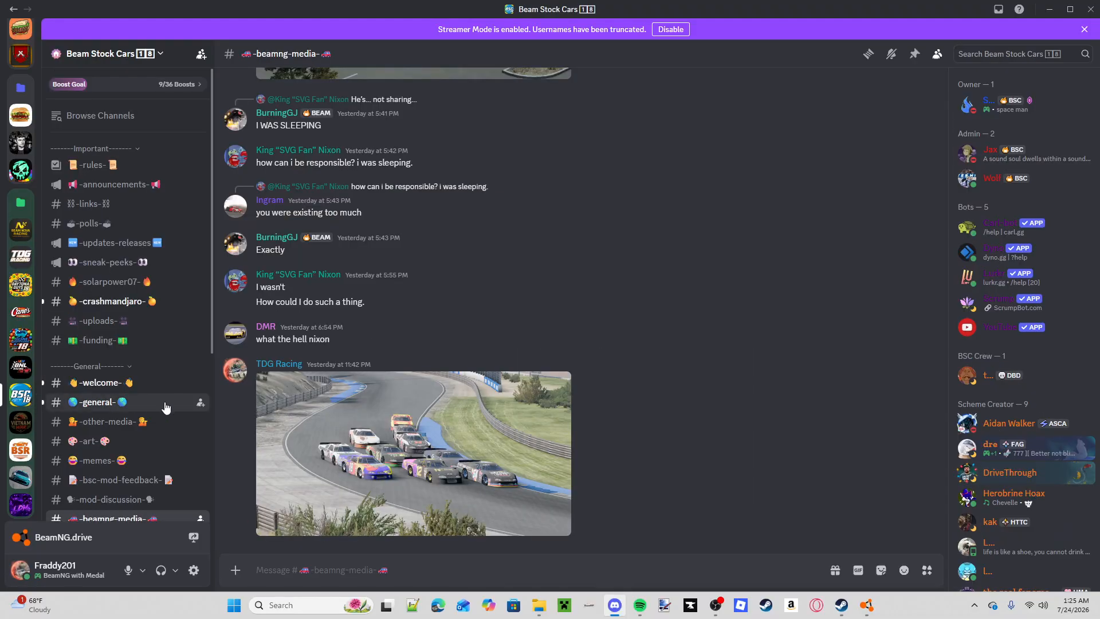
left_click(21, 285)
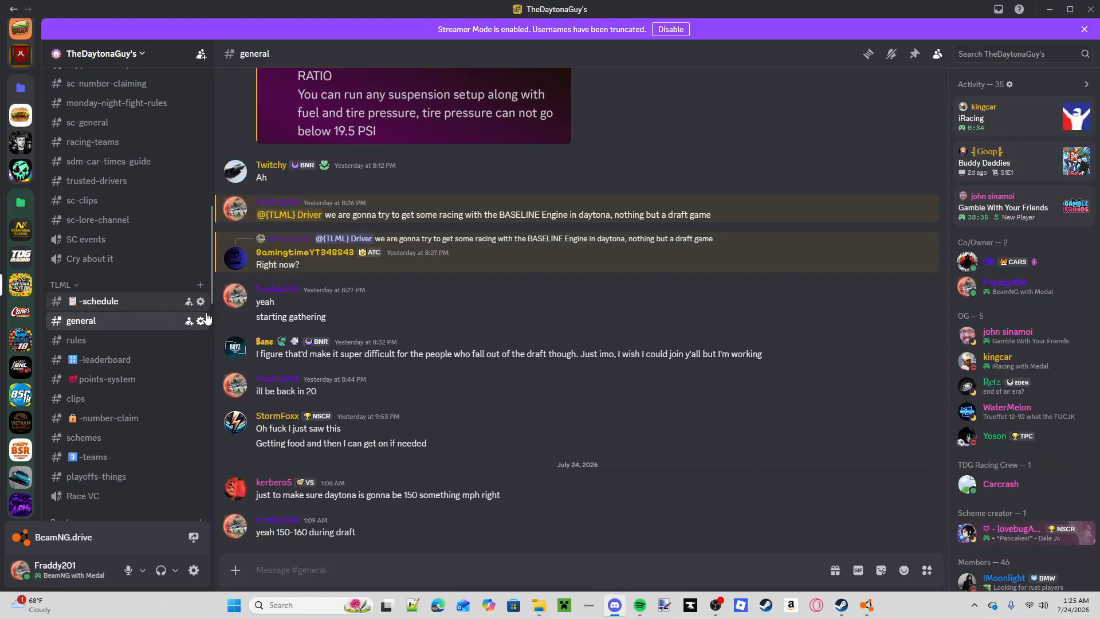
- Look through the recent messages in the TLML general channel and open the server's general-chat channel
scroll(625, 394, "up", 5)
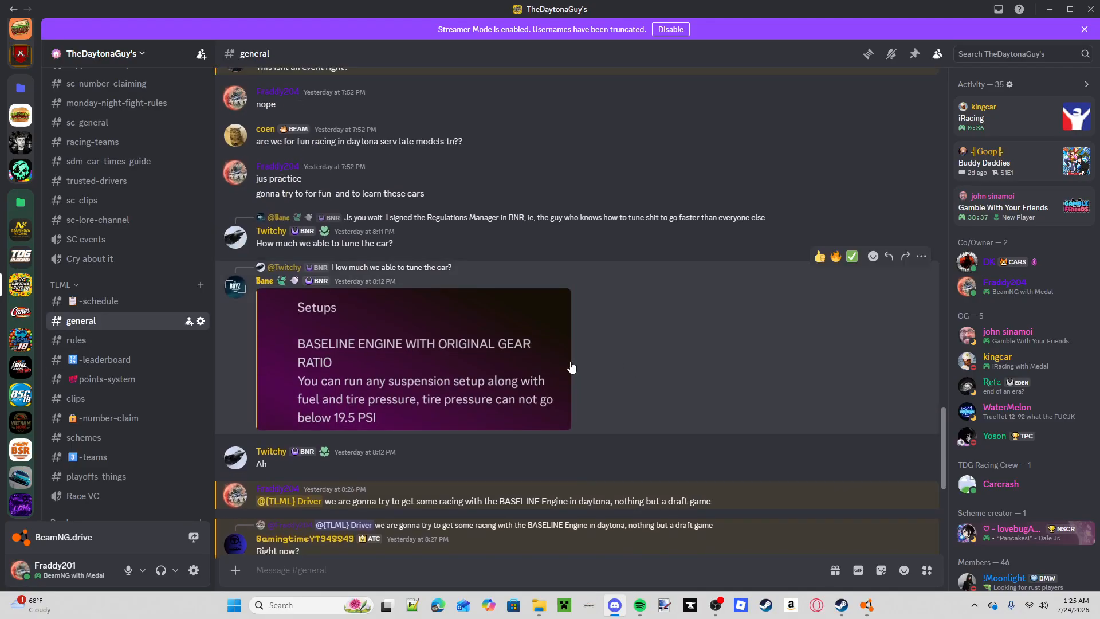
scroll(504, 377, "up", 5)
scroll(496, 379, "up", 5)
scroll(518, 371, "down", 5)
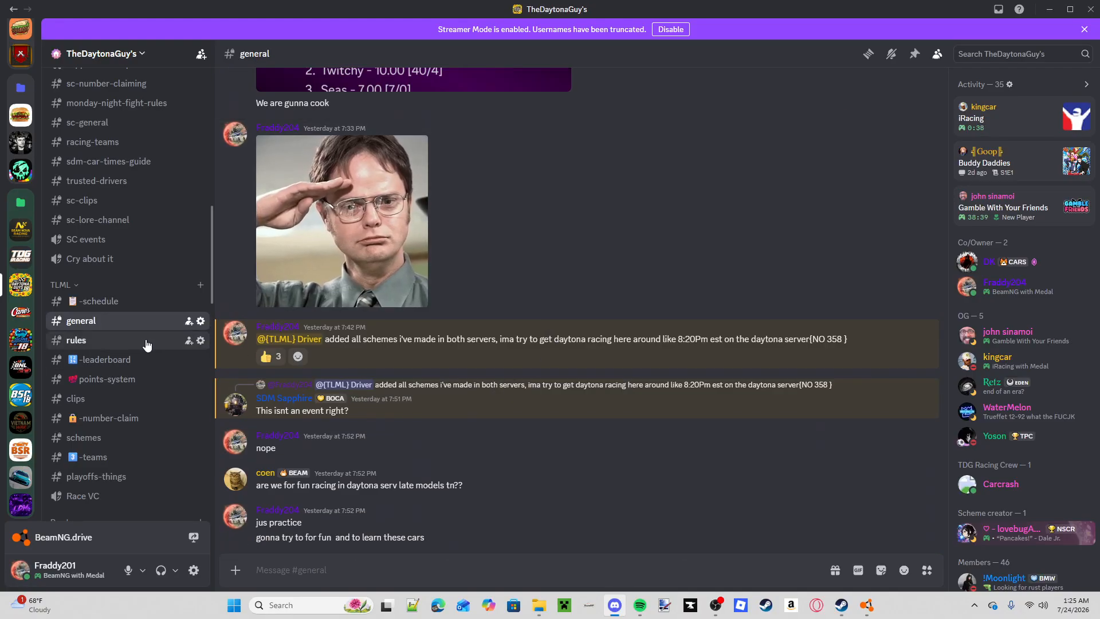
scroll(140, 340, "up", 10)
left_click(153, 439)
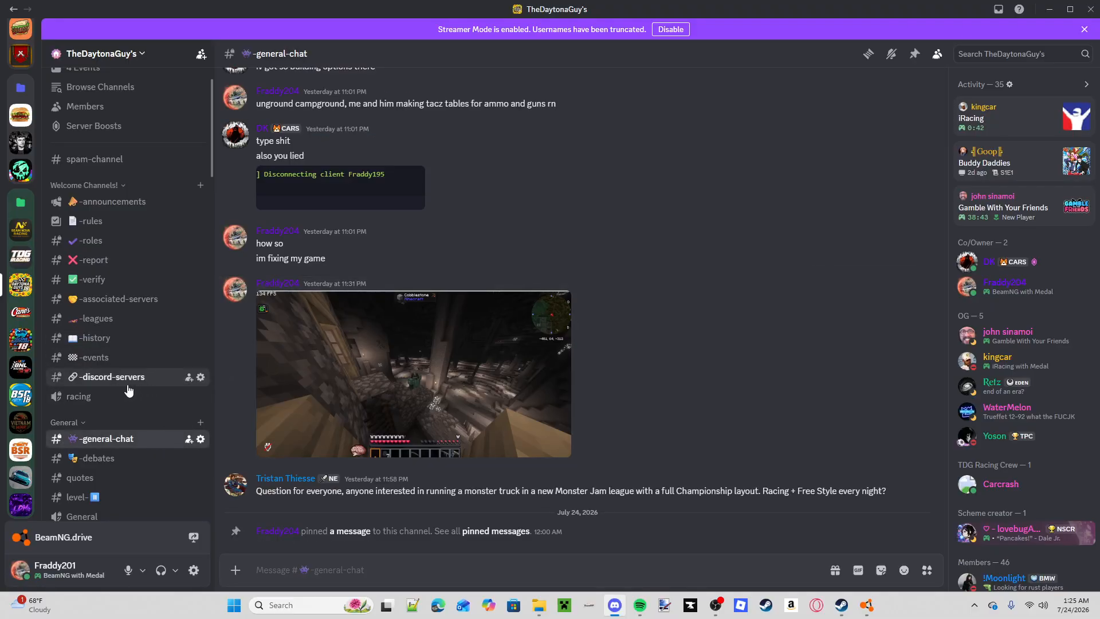
- Open the scheme-request-custom channel under BeamNG/MP and review its pinned request form and template files
scroll(129, 381, "down", 2)
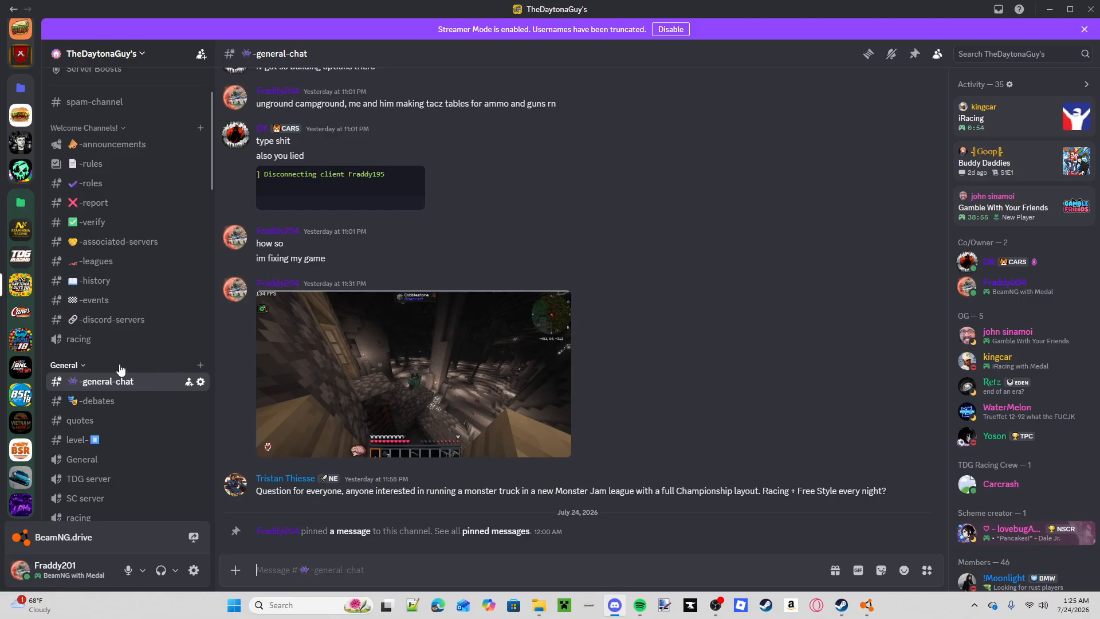
scroll(120, 370, "down", 15)
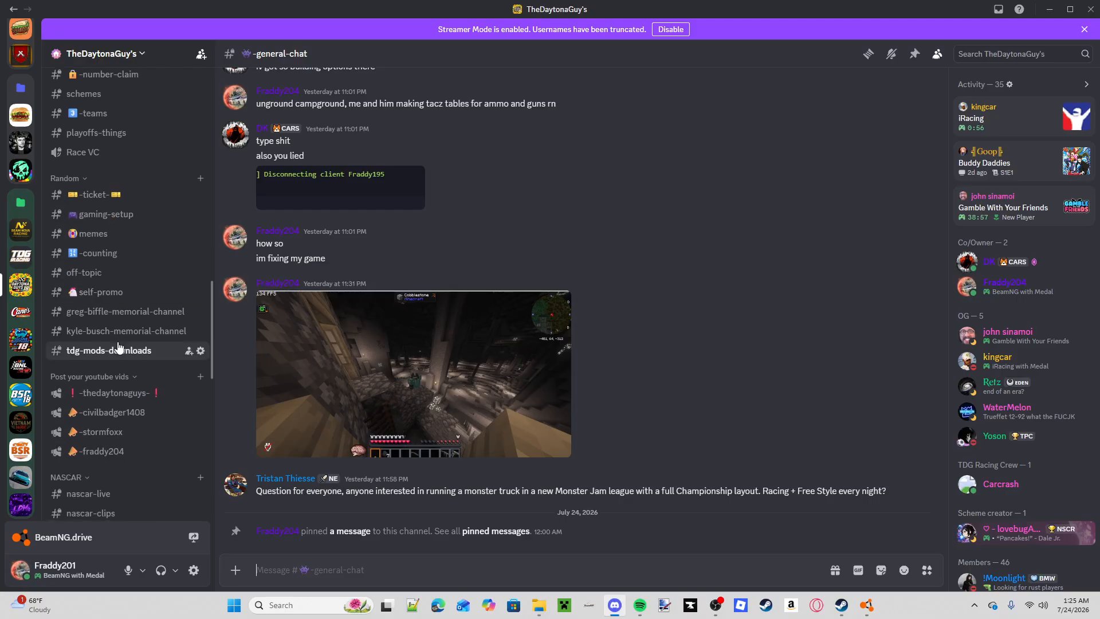
scroll(118, 347, "up", 3)
scroll(132, 321, "down", 1)
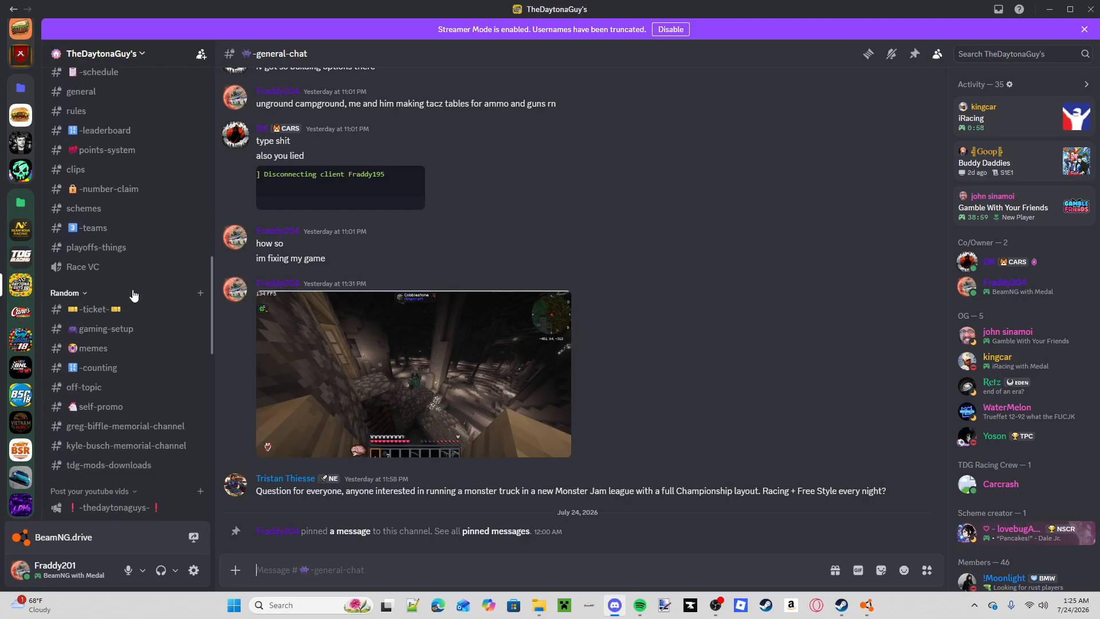
scroll(133, 294, "down", 10)
left_click(114, 365)
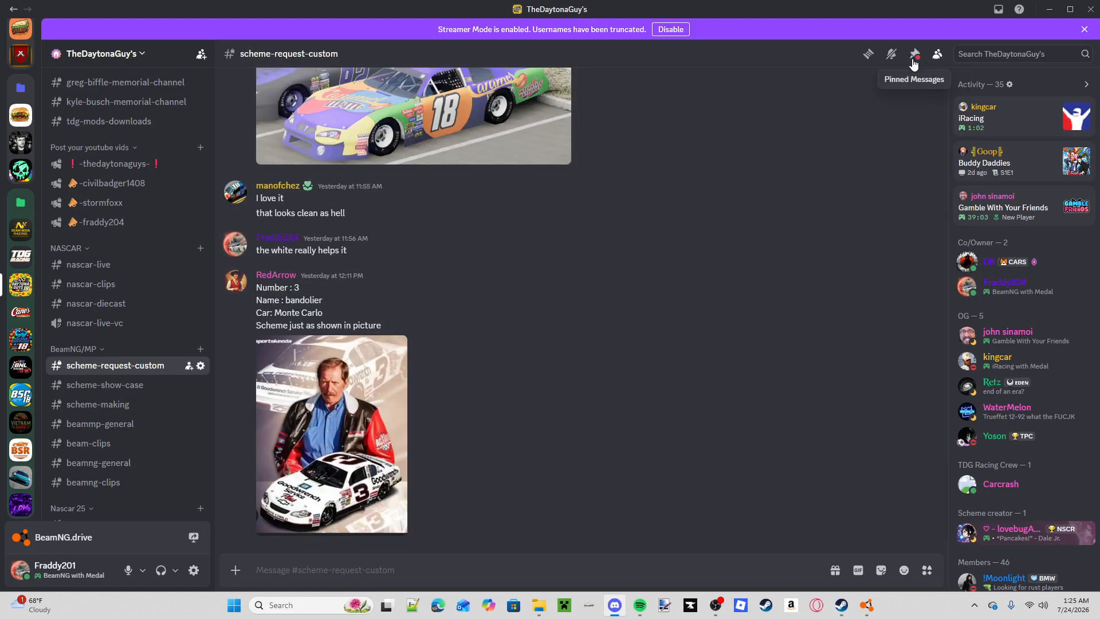
left_click(914, 56)
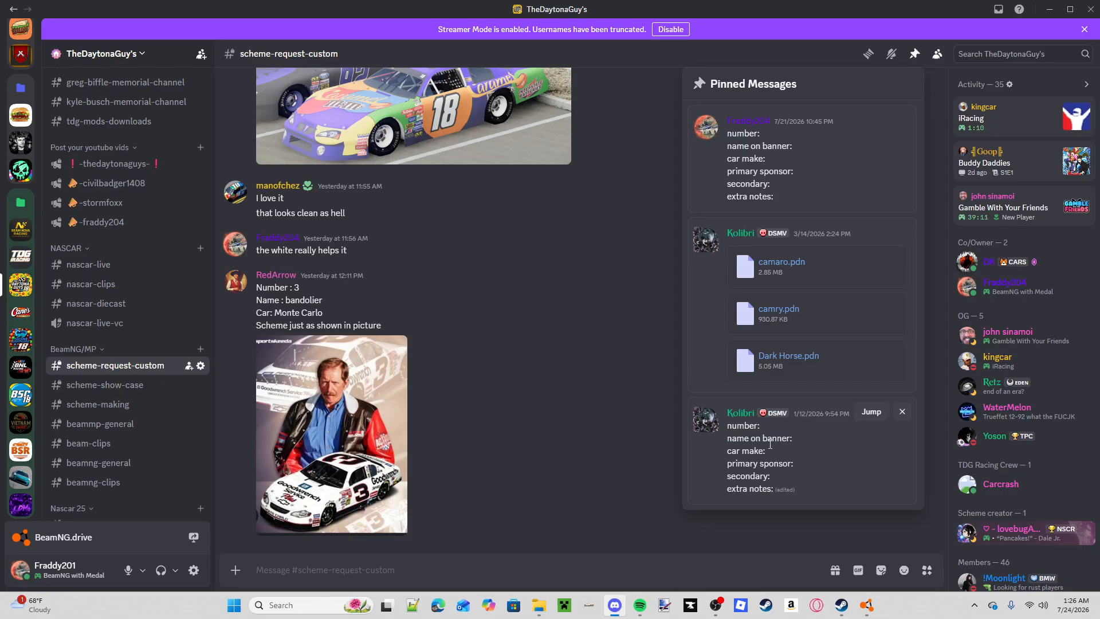
left_click(488, 341)
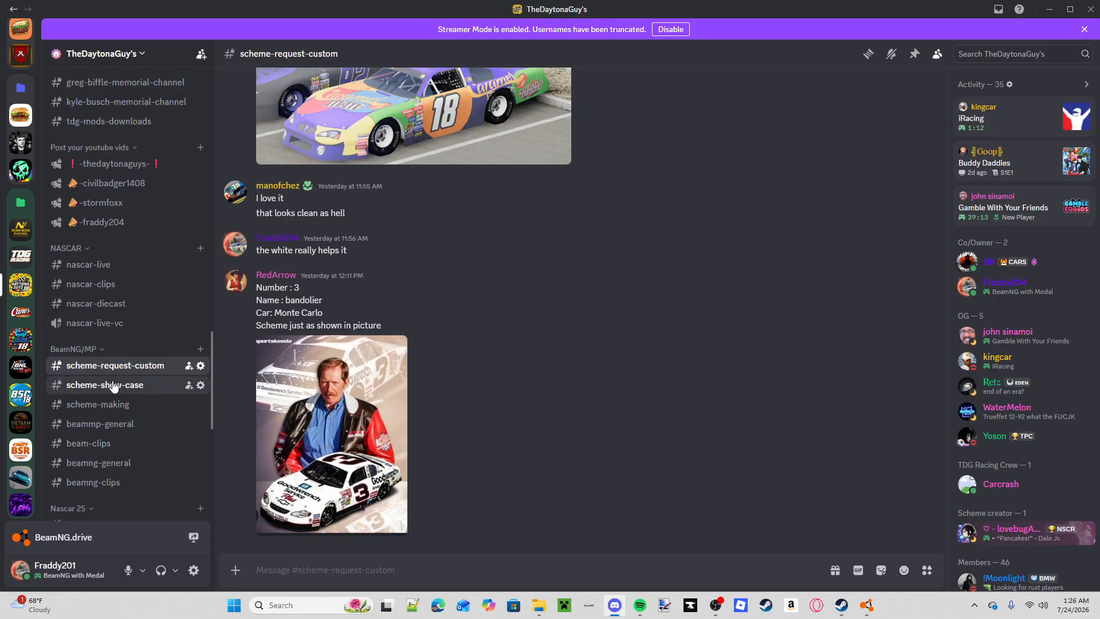
- Read back through the earlier paint scheme requests in scheme-request-custom to see a filled-in request form
left_click(114, 386)
left_click(115, 365)
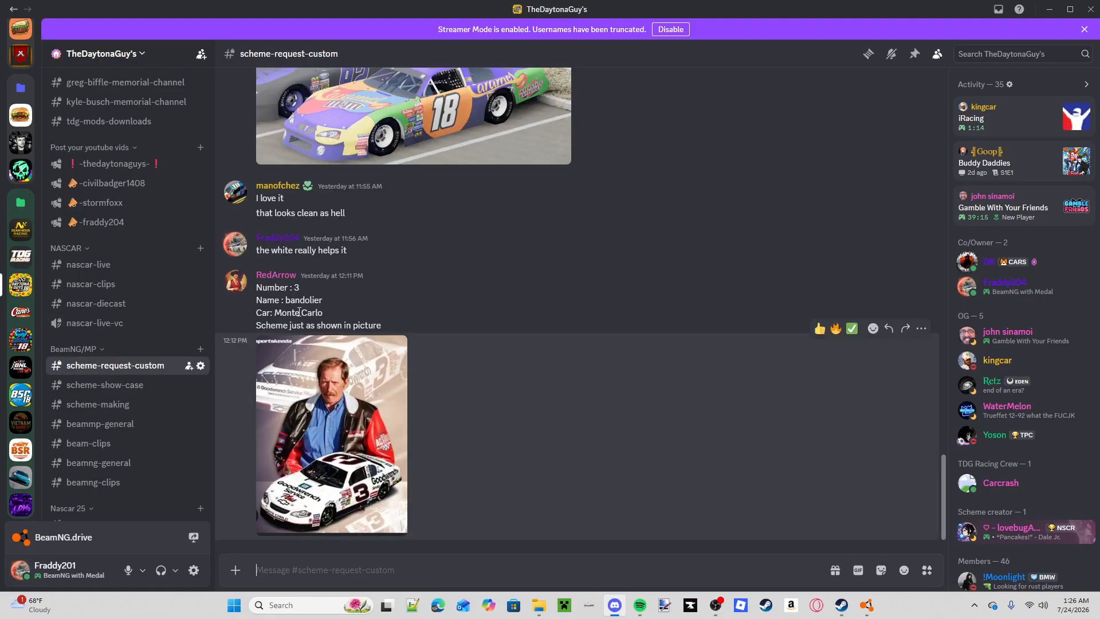
scroll(353, 284, "up", 8)
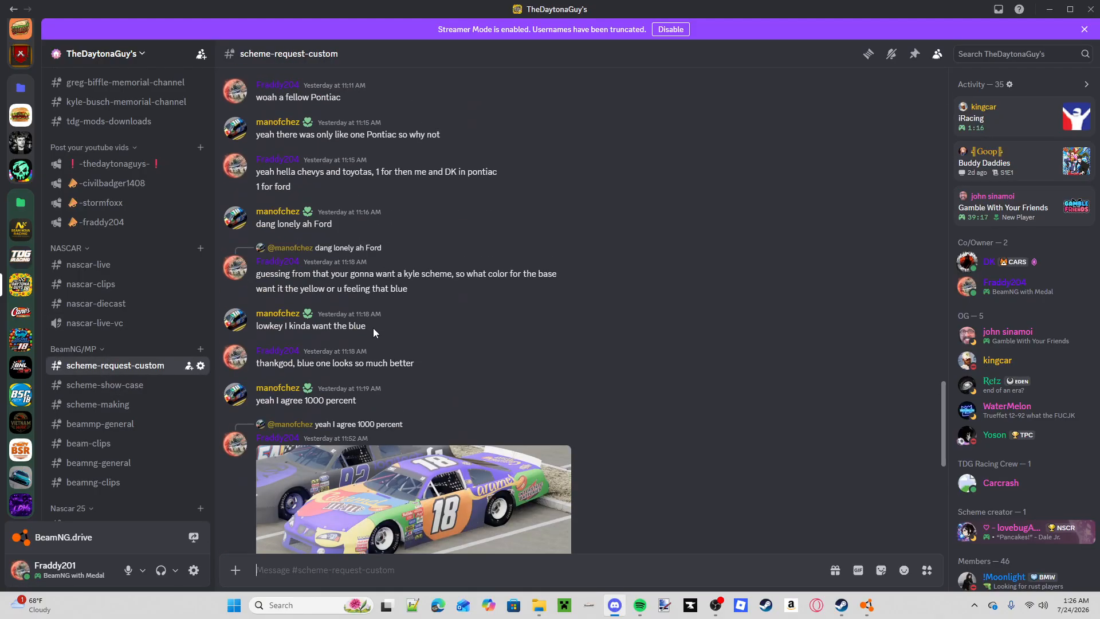
scroll(373, 333, "up", 10)
scroll(373, 330, "down", 5)
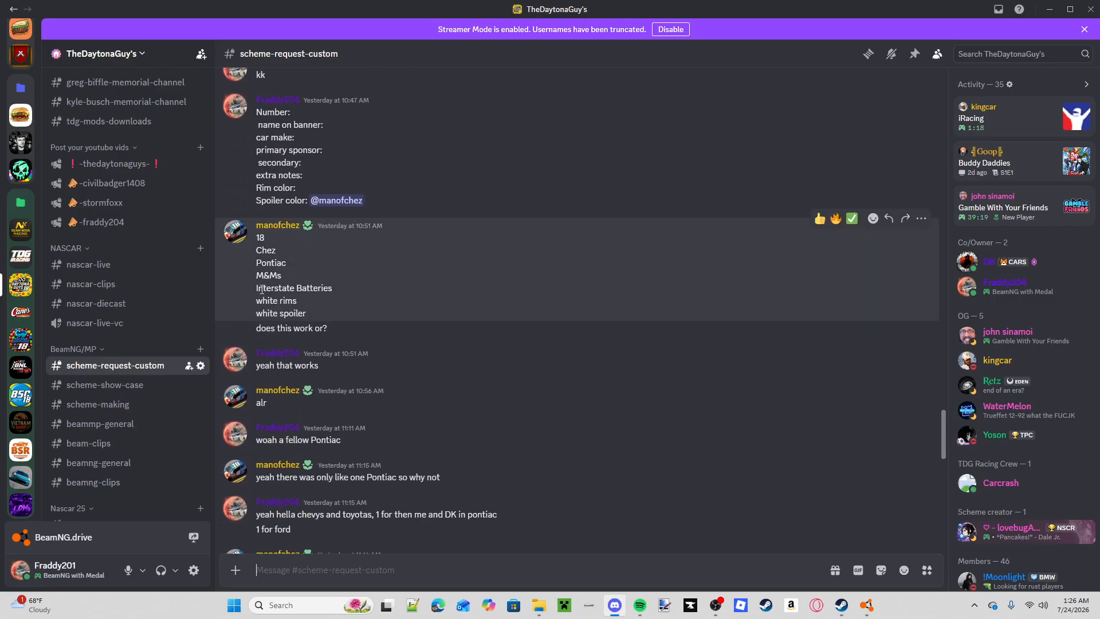
scroll(261, 290, "up", 3)
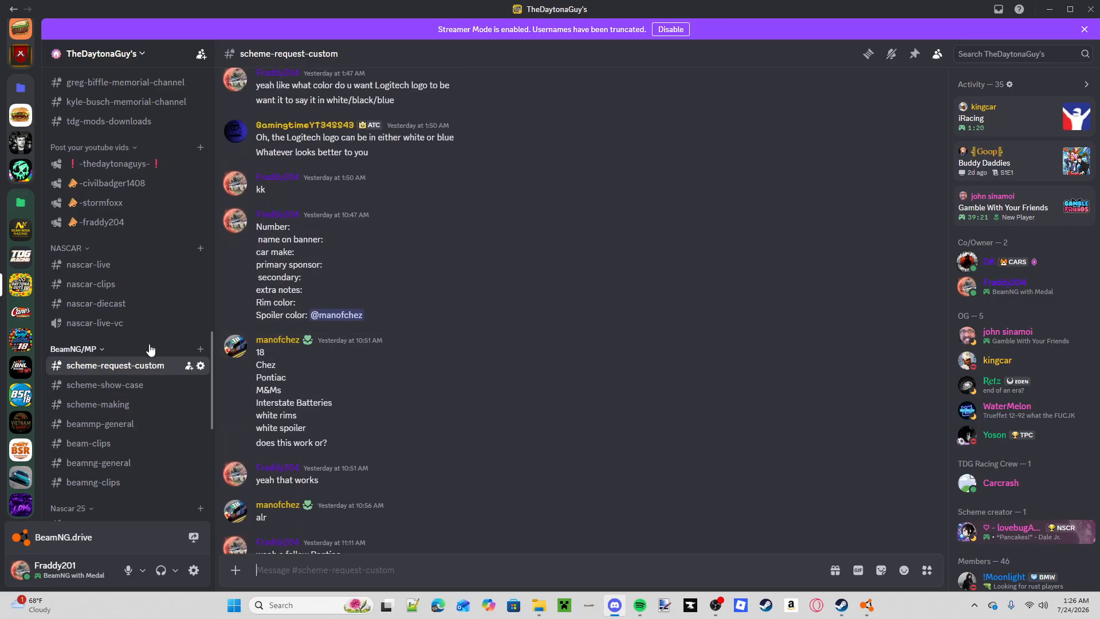
- Check the scheme-show-case channel, then review the car templates and Paint.NET link in scheme-making
left_click(121, 386)
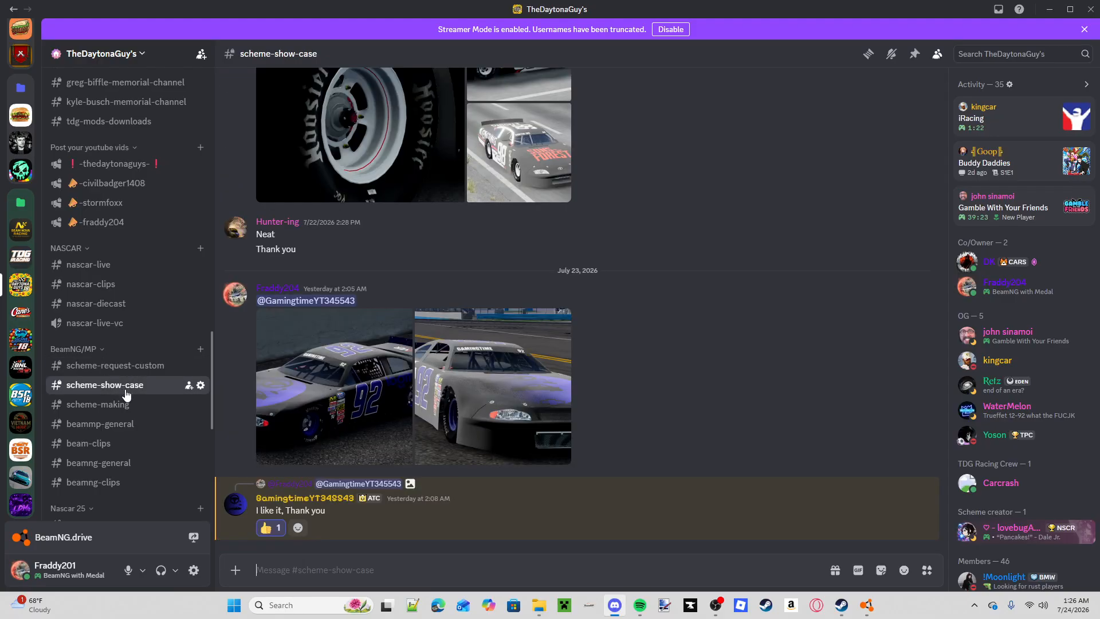
left_click(122, 422)
left_click(121, 404)
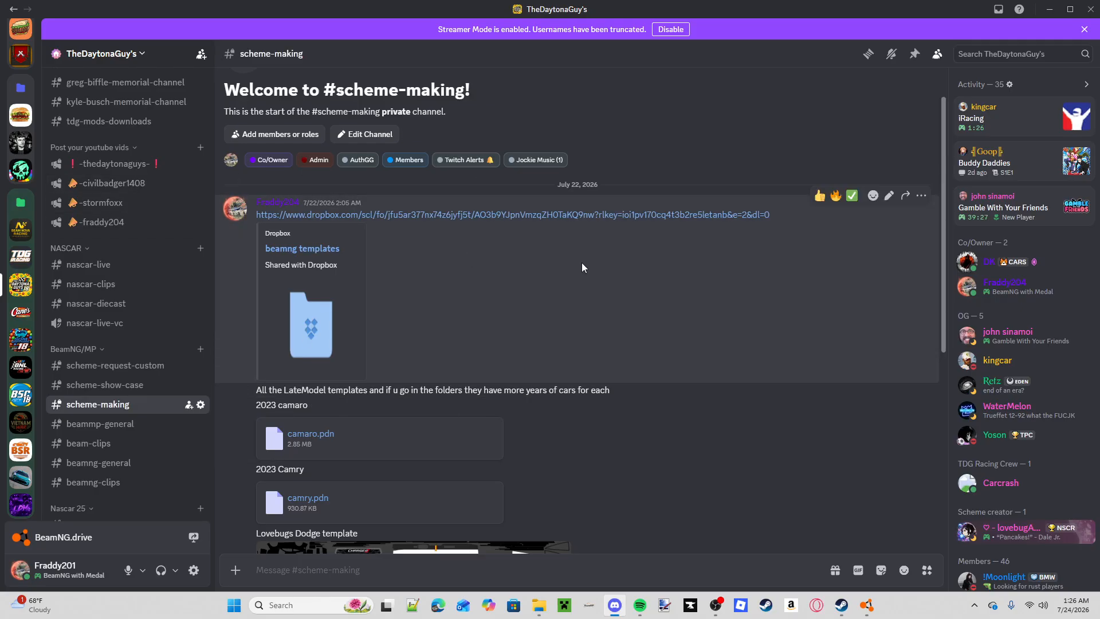
scroll(487, 284, "down", 4)
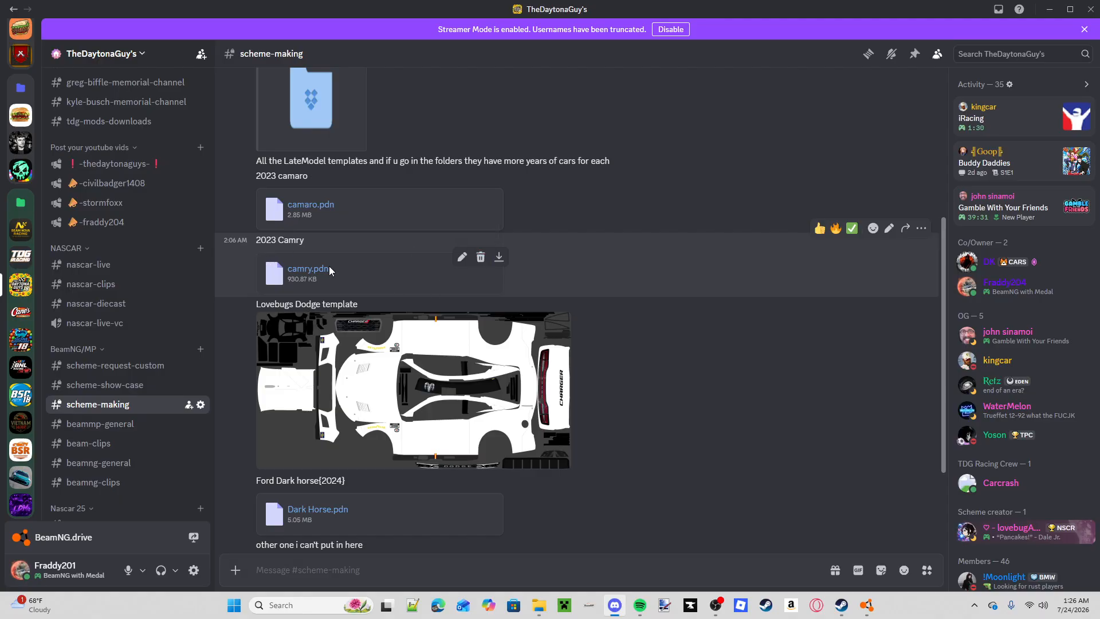
scroll(586, 273, "down", 2)
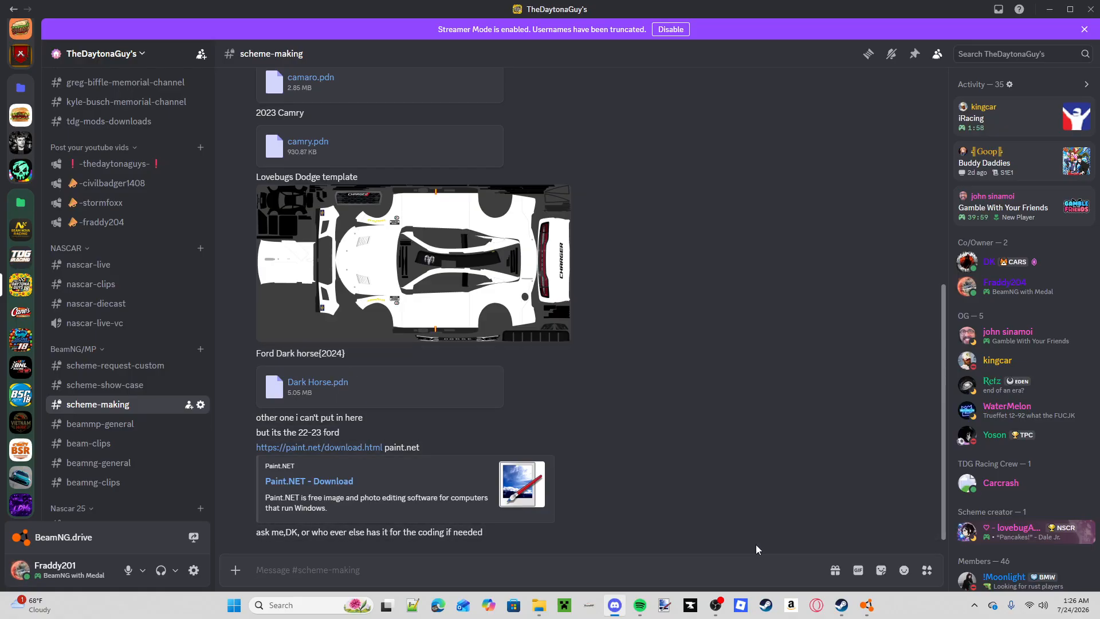
- Switch to BeamNG.drive and replace the NOS car with the Late Model Stock Car's 23 configuration
left_click(866, 605)
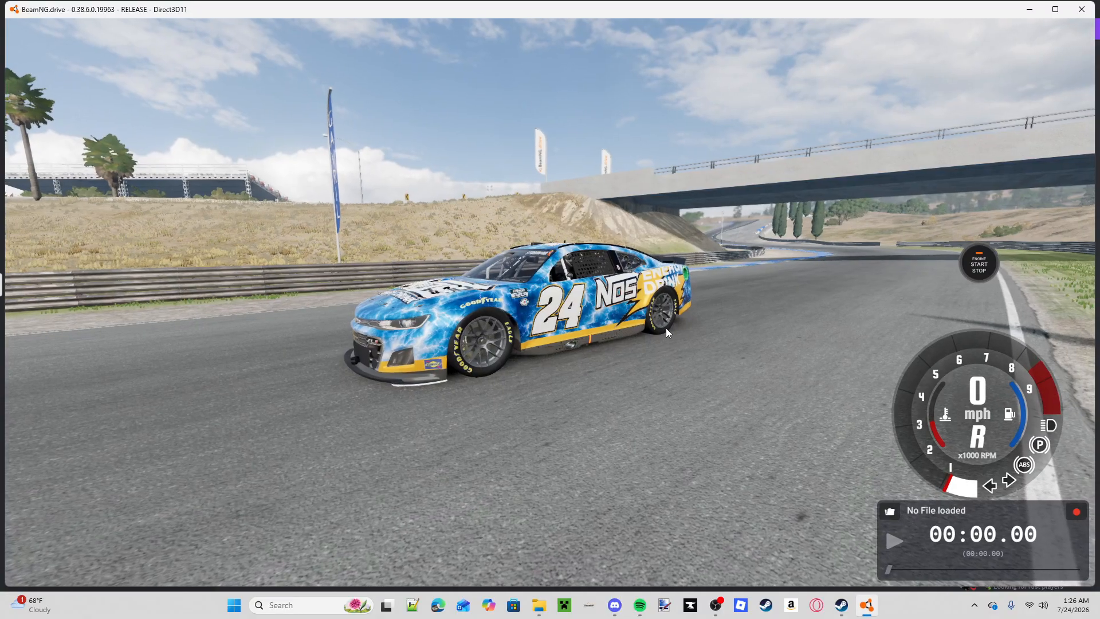
key("Escape")
left_click(507, 37)
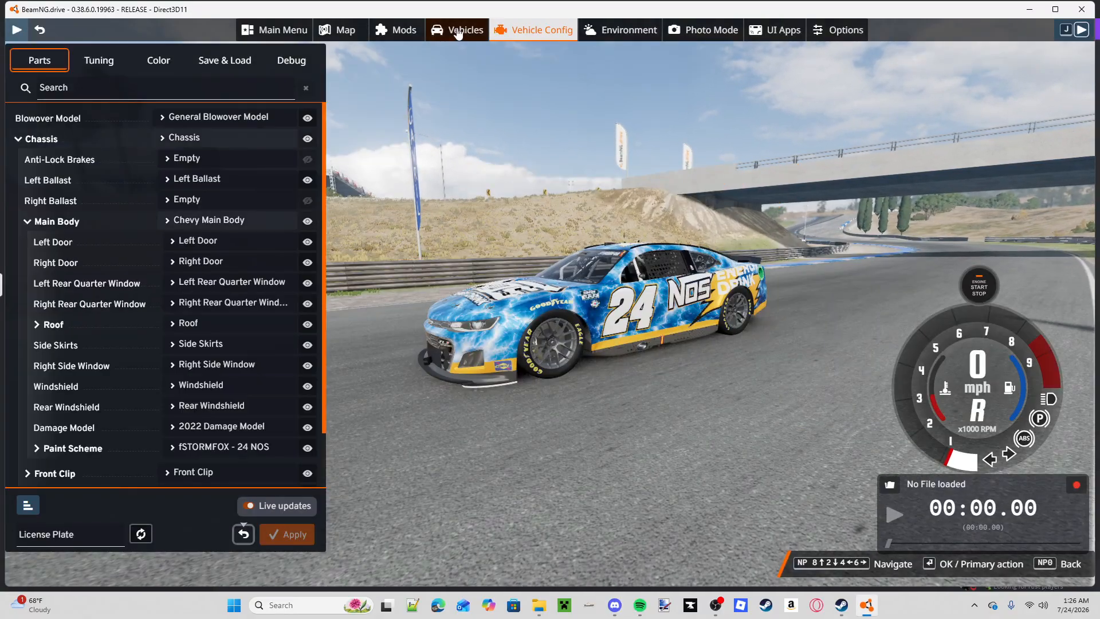
left_click(458, 34)
left_click(240, 193)
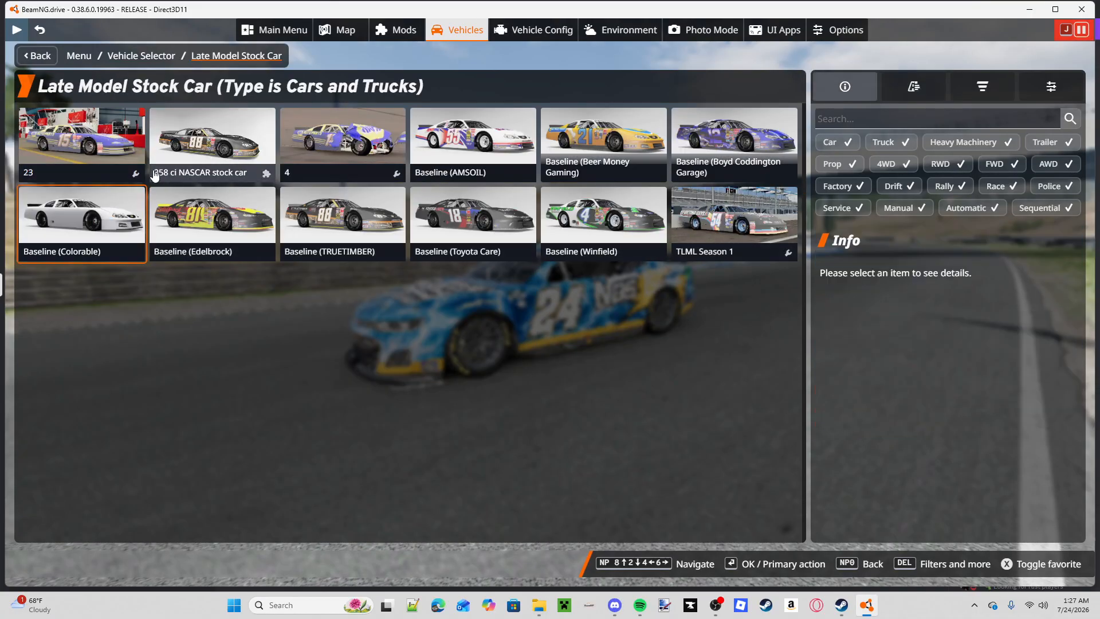
left_click(80, 143)
left_click(921, 527)
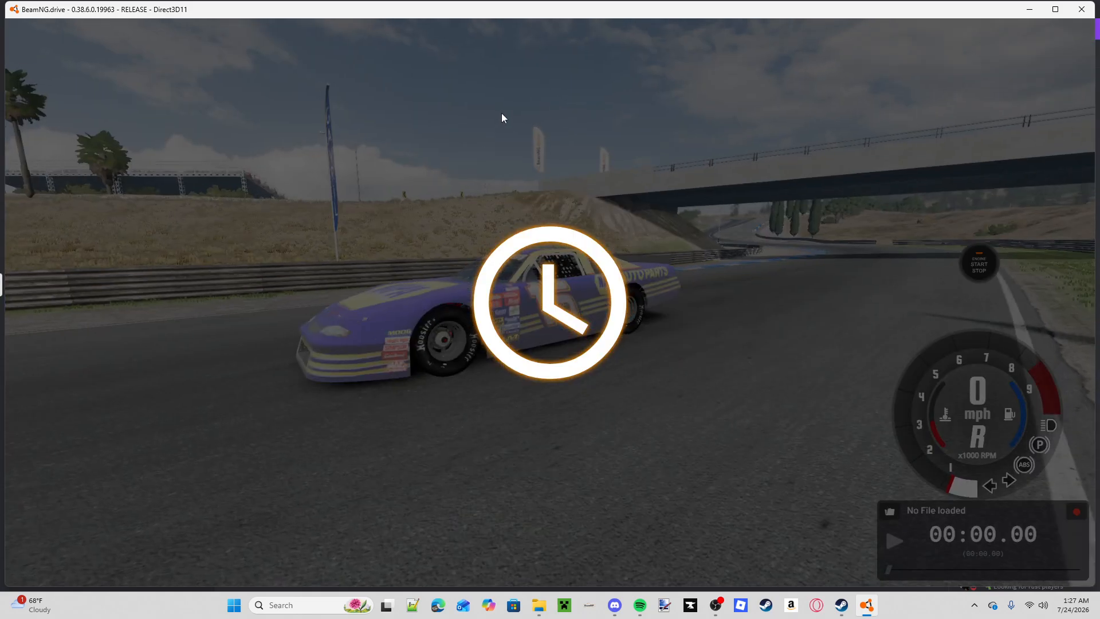
- Set the late model's paint design to TEST - 54 and leave the vehicle configuration
key("Escape")
left_click(532, 30)
left_click(218, 220)
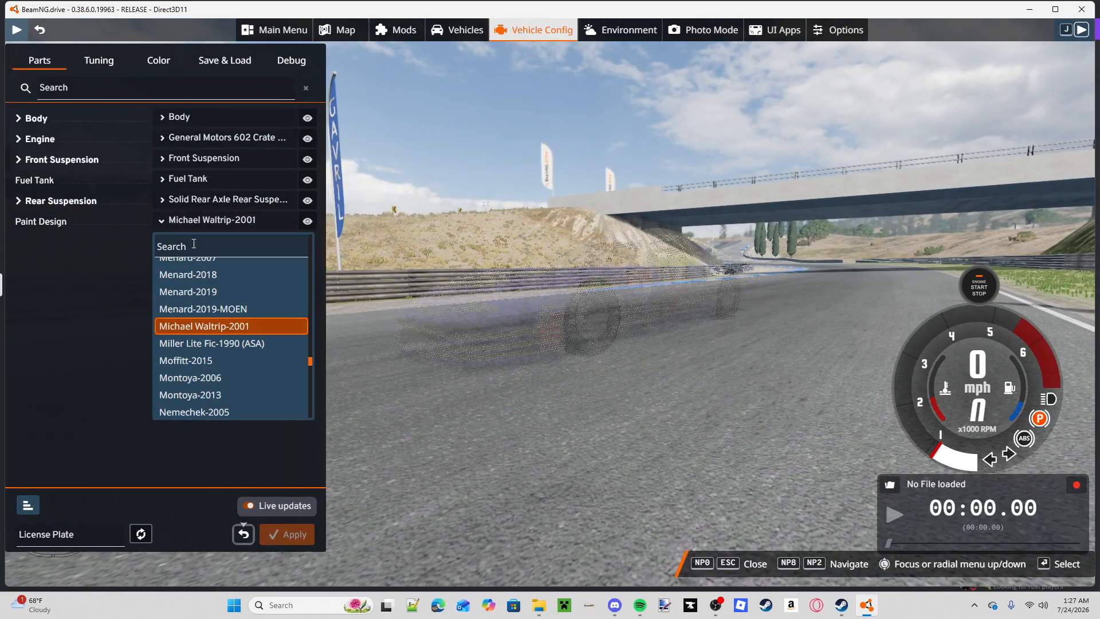
type("test")
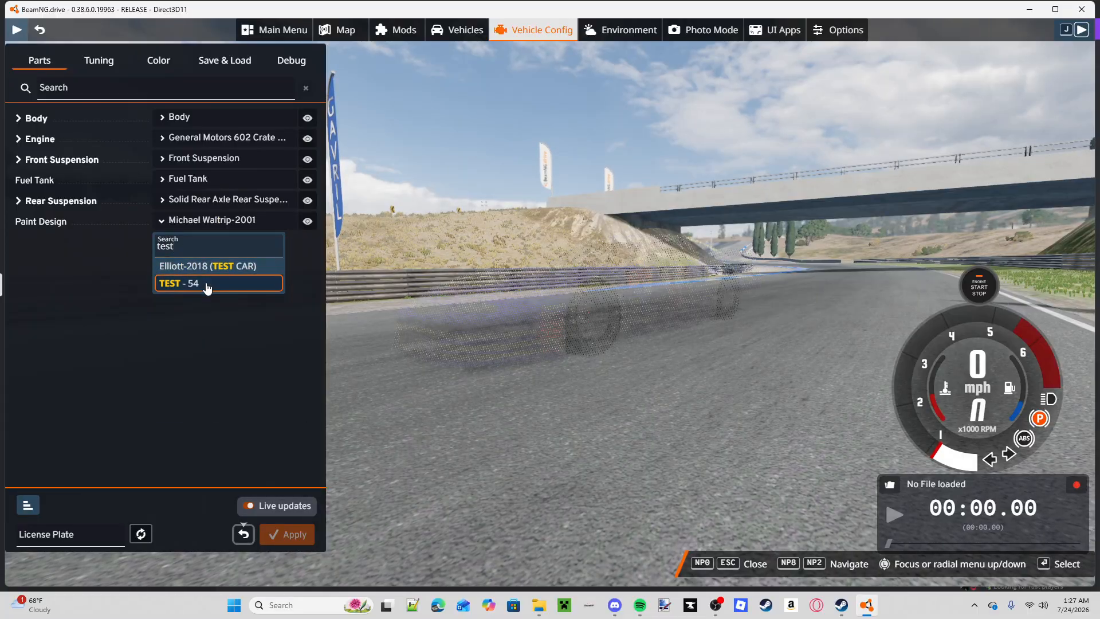
key("Return")
key("Escape")
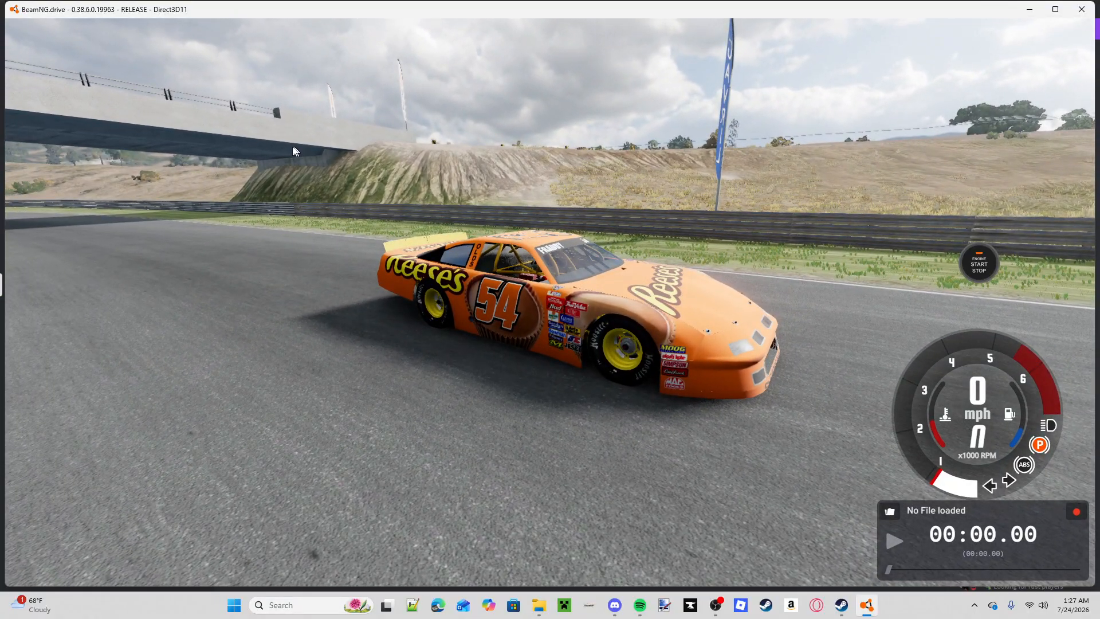
- Capture a region screenshot of the orange Reese's 54 late model and inspect its opposite front side
key("super+shift+s")
left_click_drag(56, 47, 867, 524)
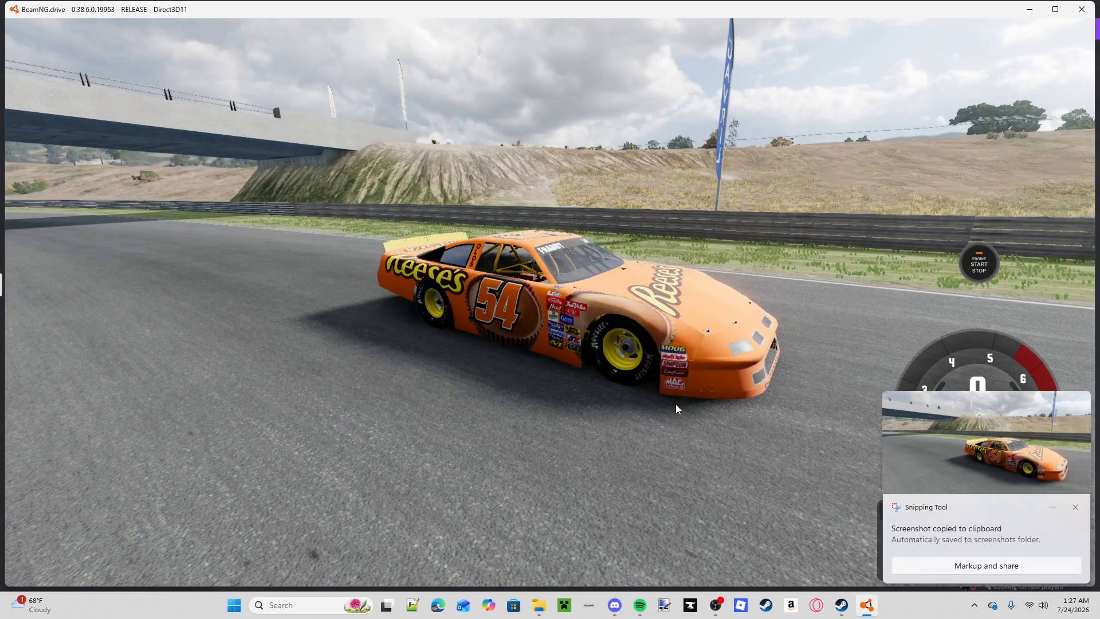
left_click_drag(629, 388, 928, 378)
mouse_move(626, 313)
left_mouse_down()
mouse_move(608, 313)
mouse_move(626, 313)
left_mouse_up()
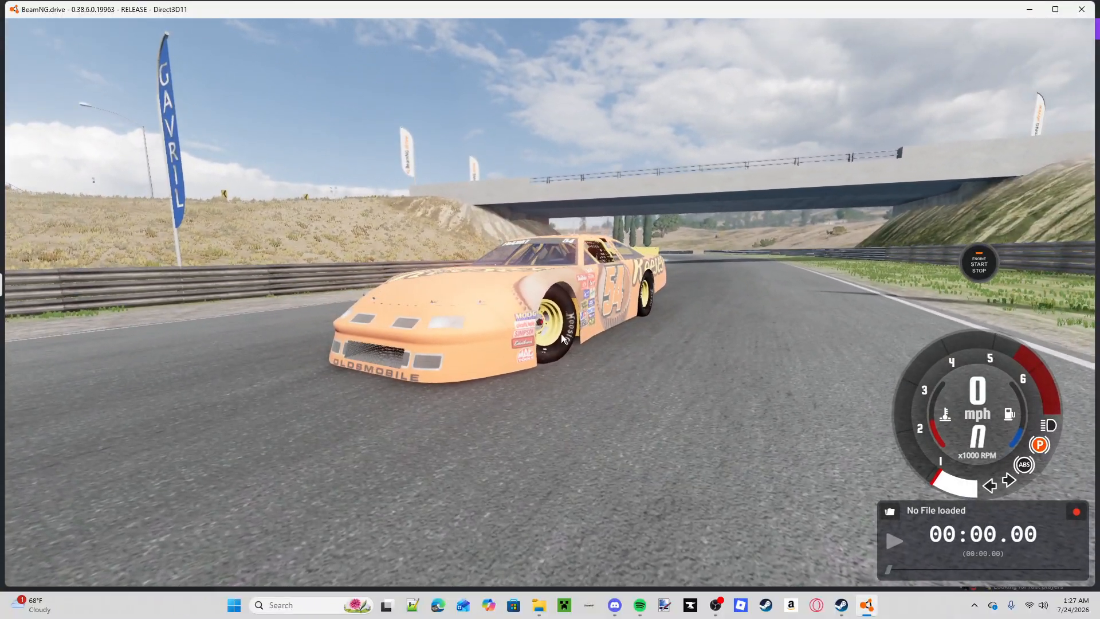